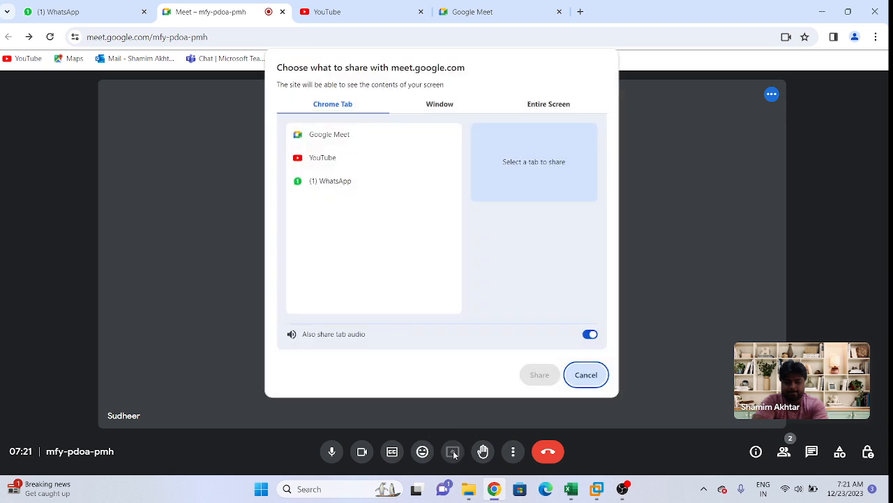
Share the entire screen in the Google Meet call and switch to the Class workbook in Excel
click(549, 104)
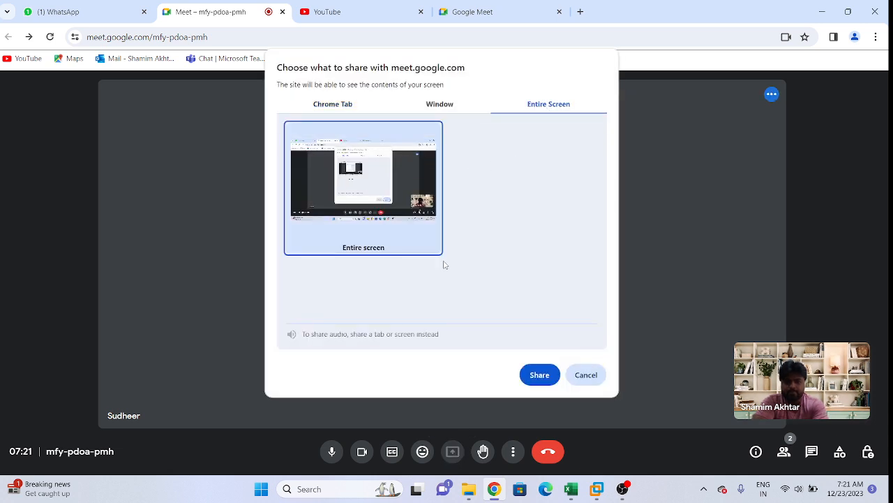
click(538, 374)
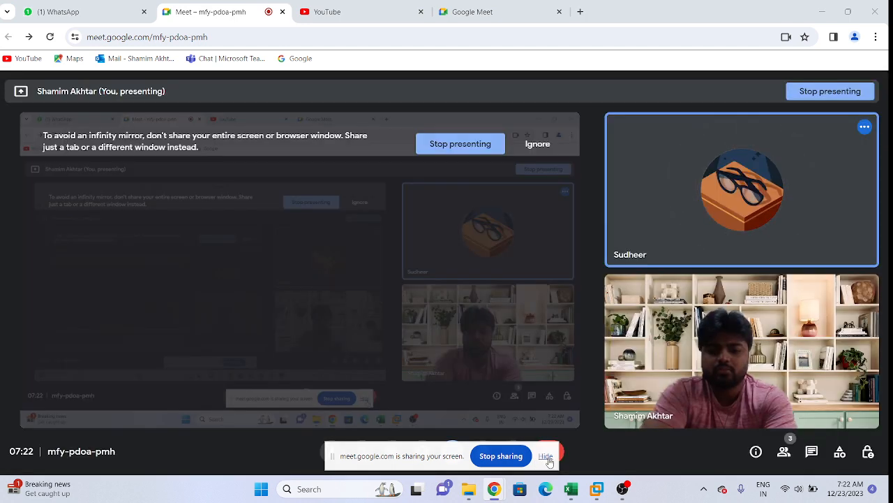
click(548, 458)
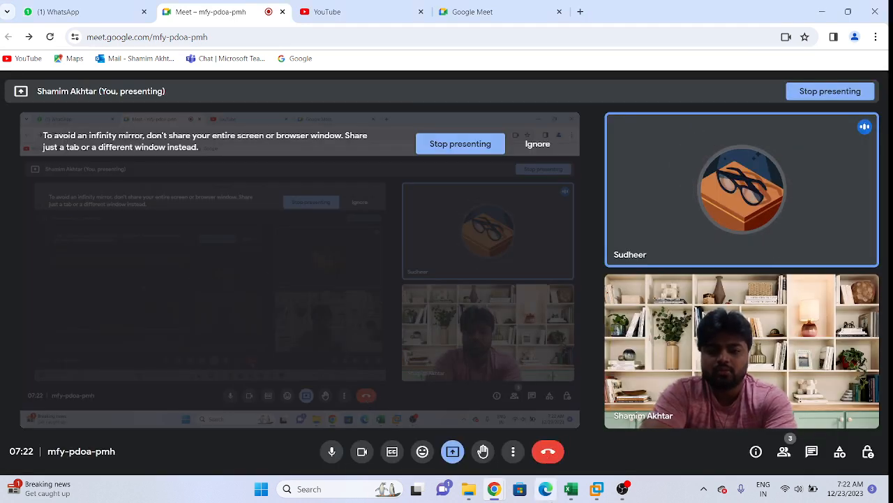
click(571, 491)
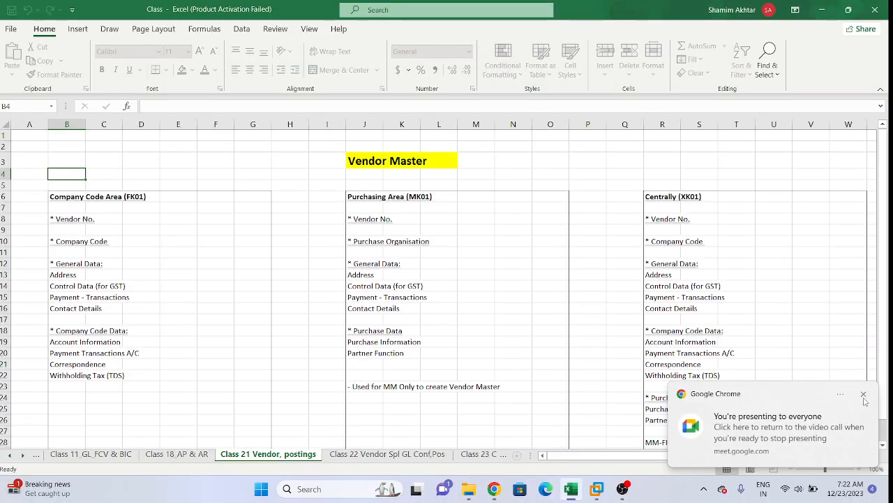
click(863, 394)
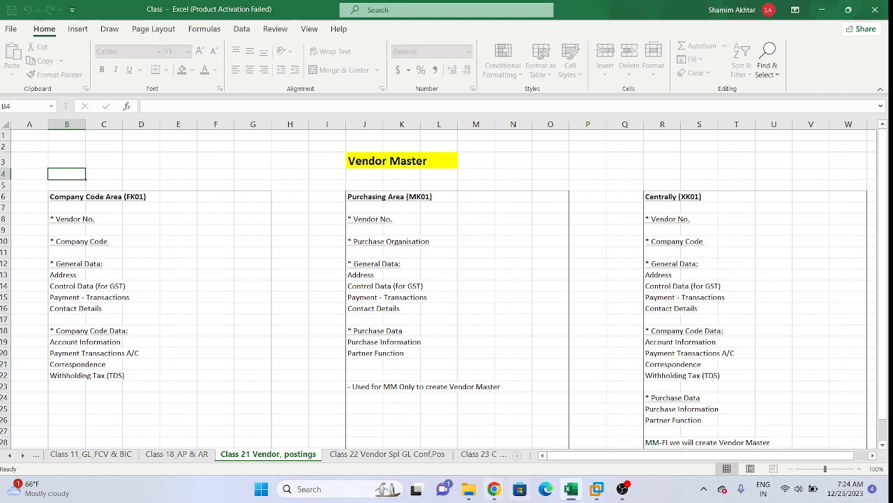
click(104, 165)
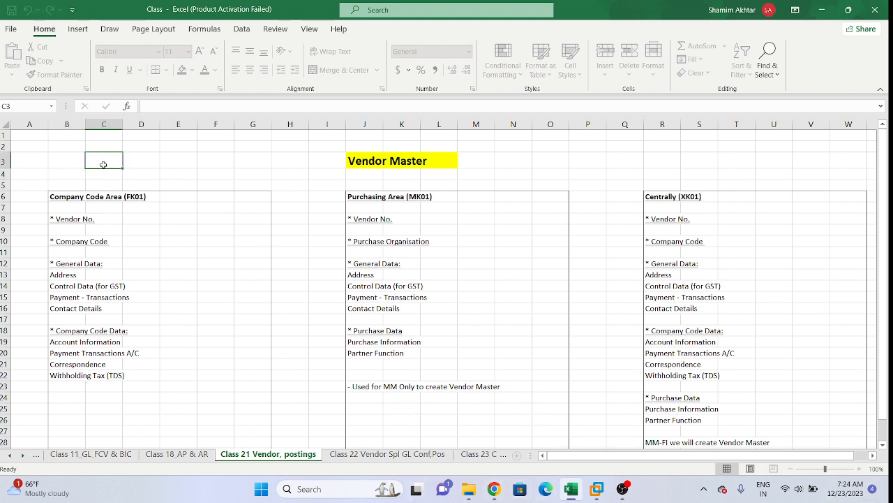
click(44, 145)
click(96, 144)
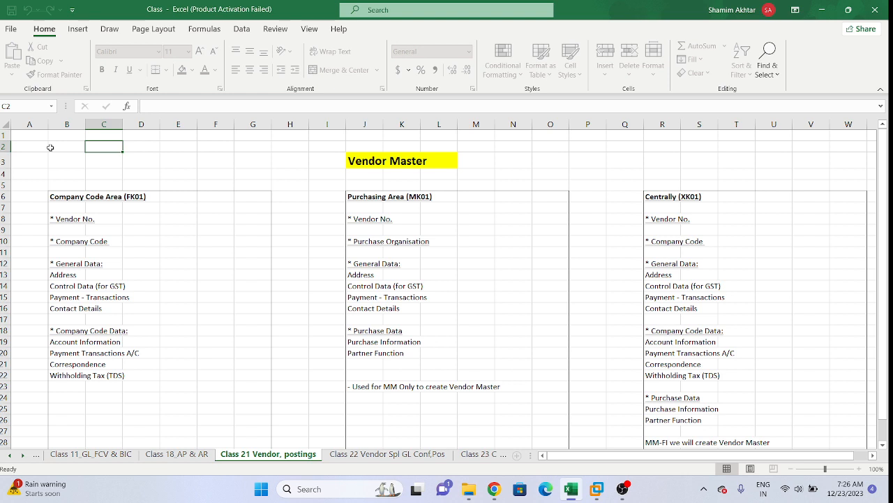
click(57, 160)
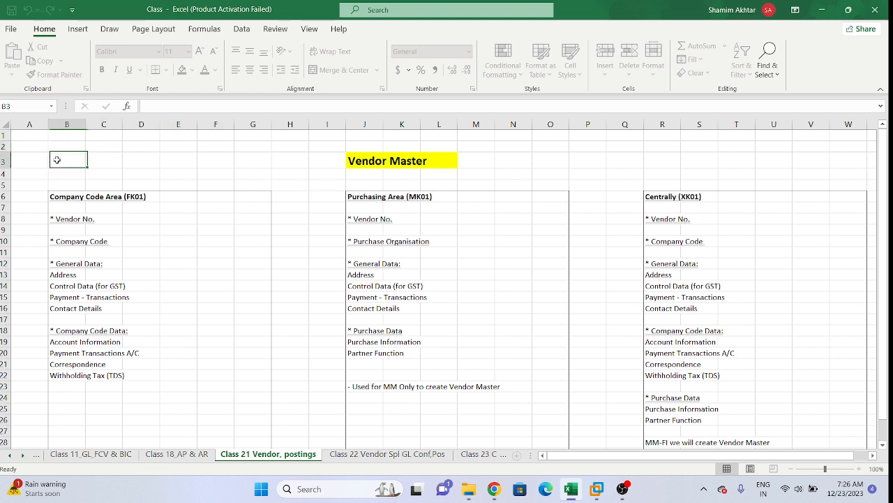
click(26, 144)
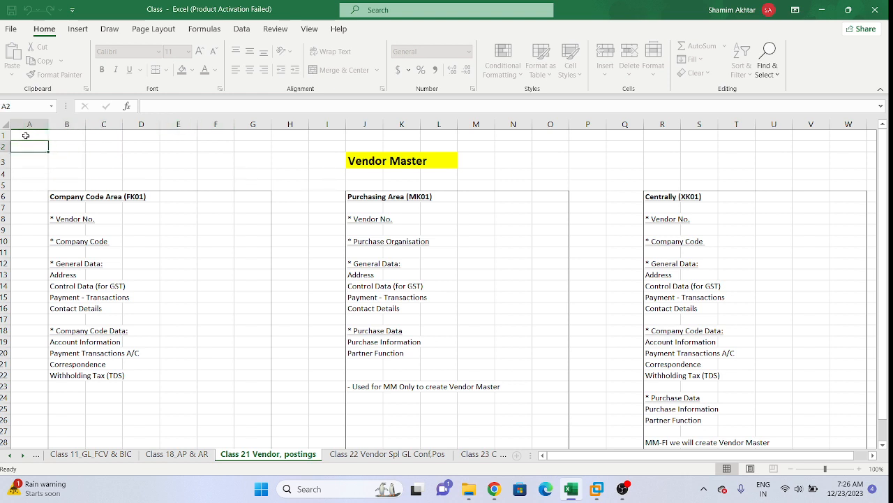
click(25, 137)
click(30, 149)
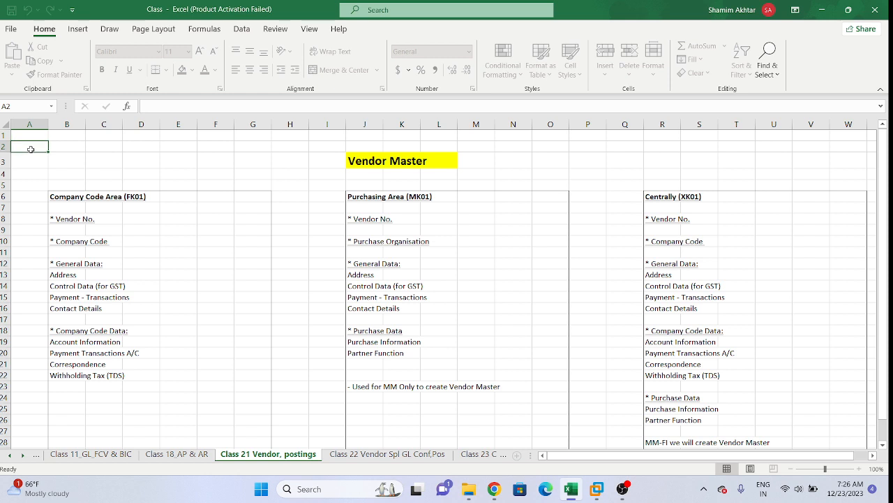
click(31, 164)
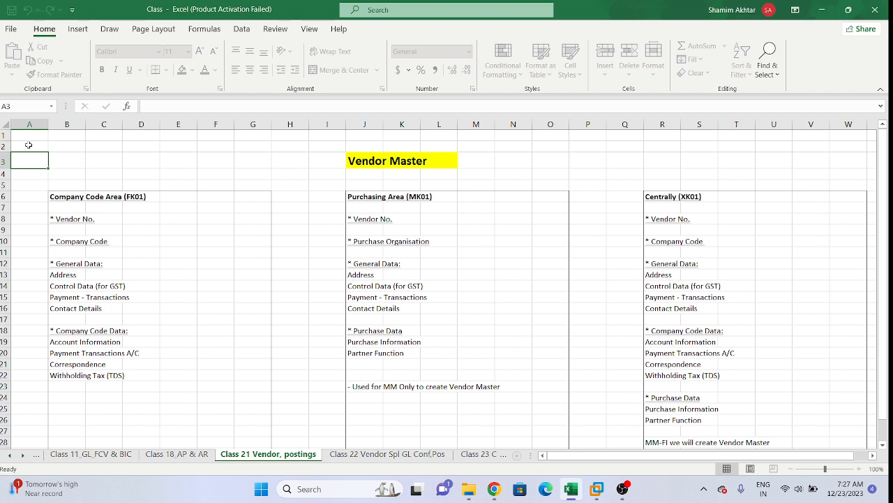
Review the three Vendor Master blocks: Company Code Area (FK01), Purchasing Area (MK01) and Centrally (XK01)
click(53, 178)
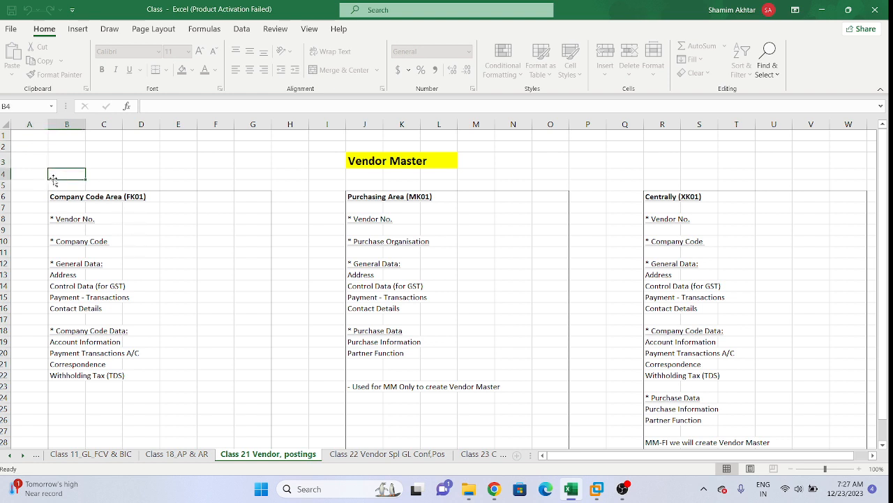
click(311, 182)
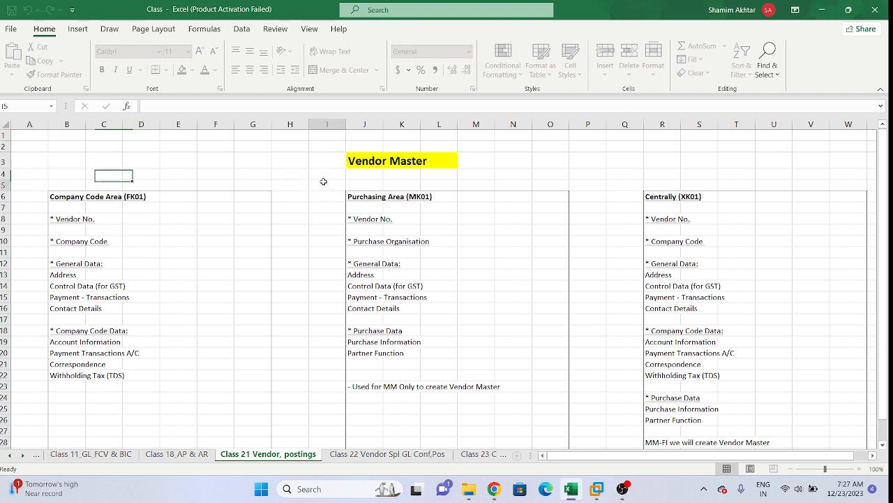
click(652, 184)
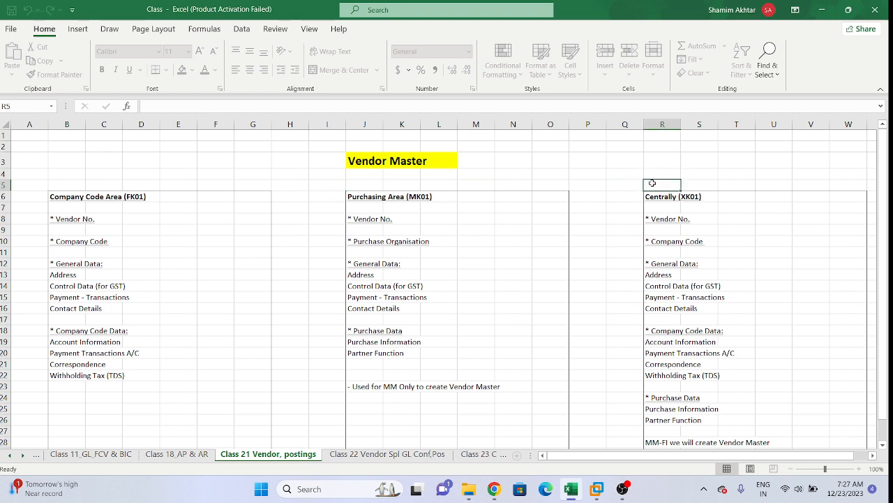
click(653, 173)
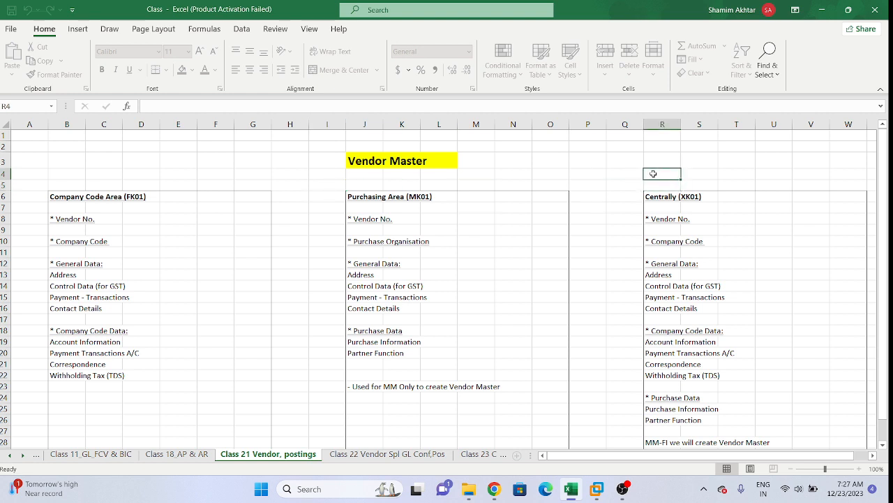
click(689, 173)
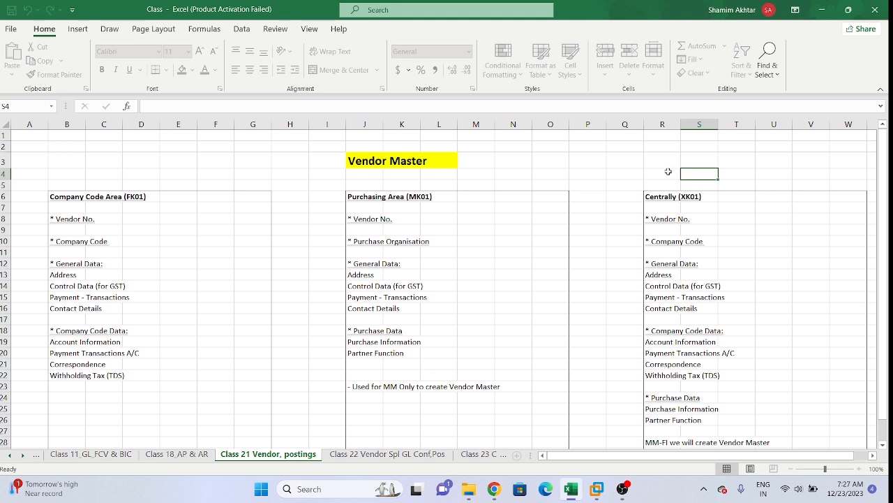
click(656, 173)
click(629, 173)
click(656, 174)
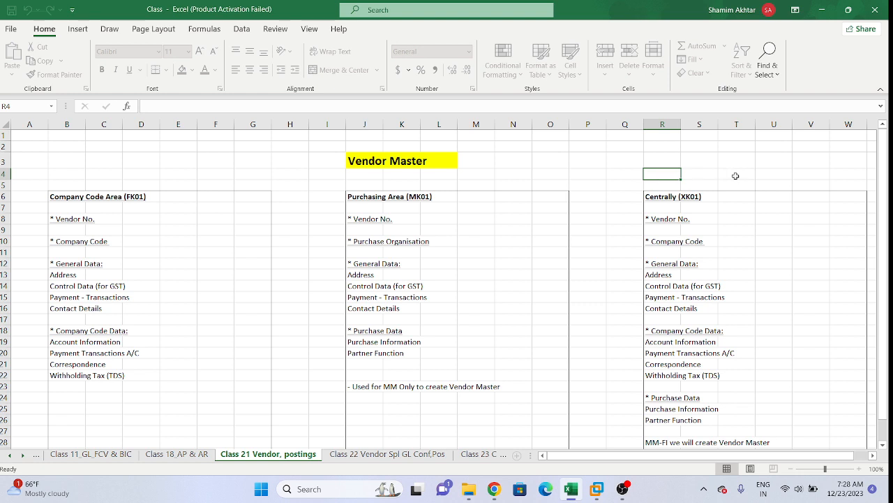
click(693, 182)
click(661, 172)
click(737, 175)
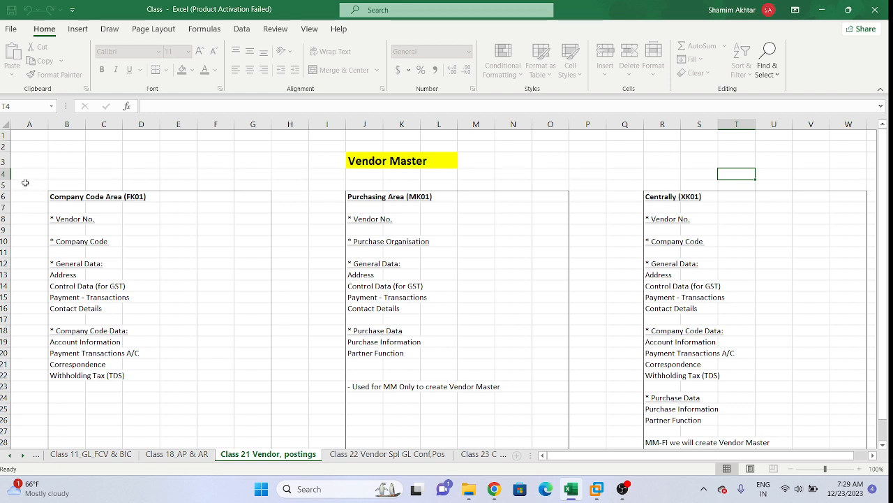
Examine the Company Code Area (FK01) block and its General Data entries from Address to Contact Details
drag(25, 182, 286, 421)
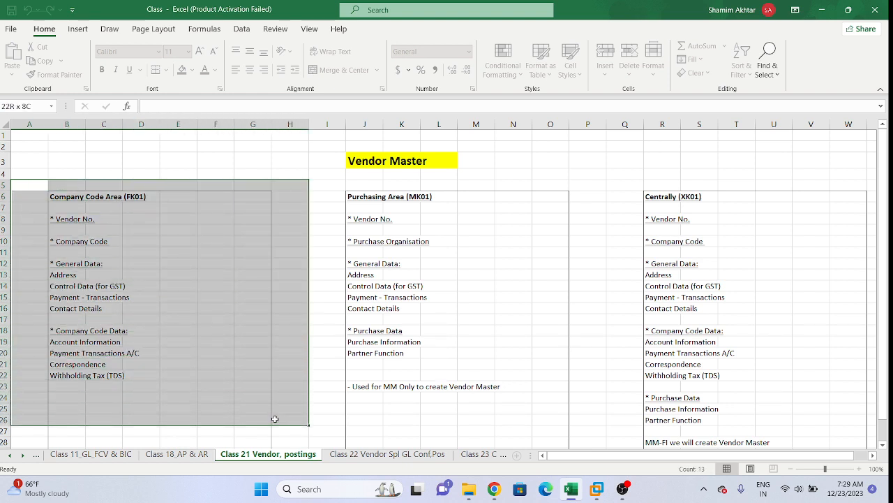
click(289, 418)
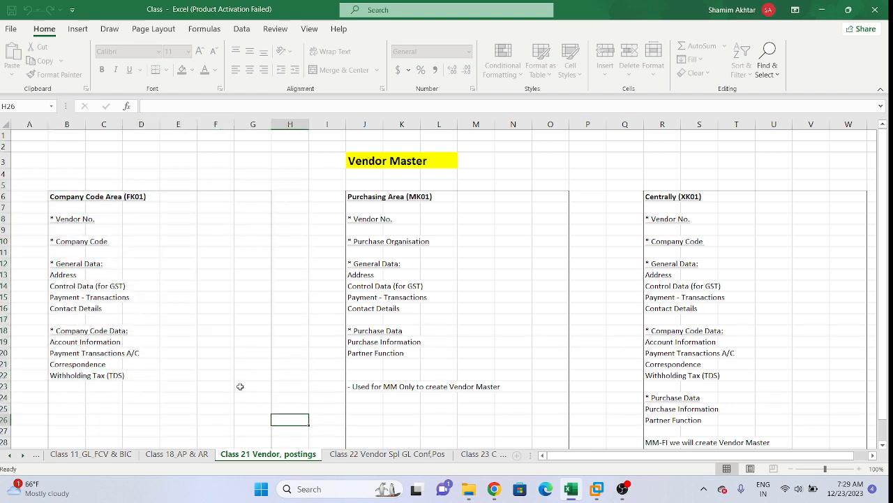
click(13, 159)
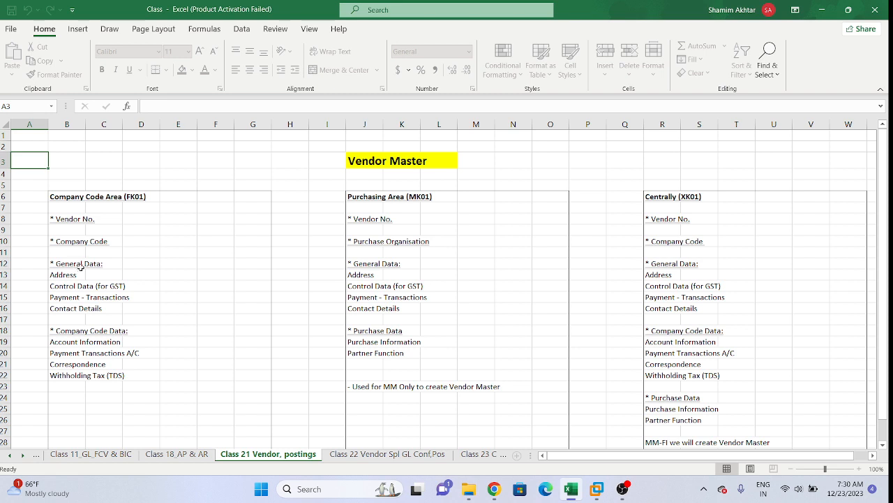
drag(62, 276, 71, 311)
click(154, 299)
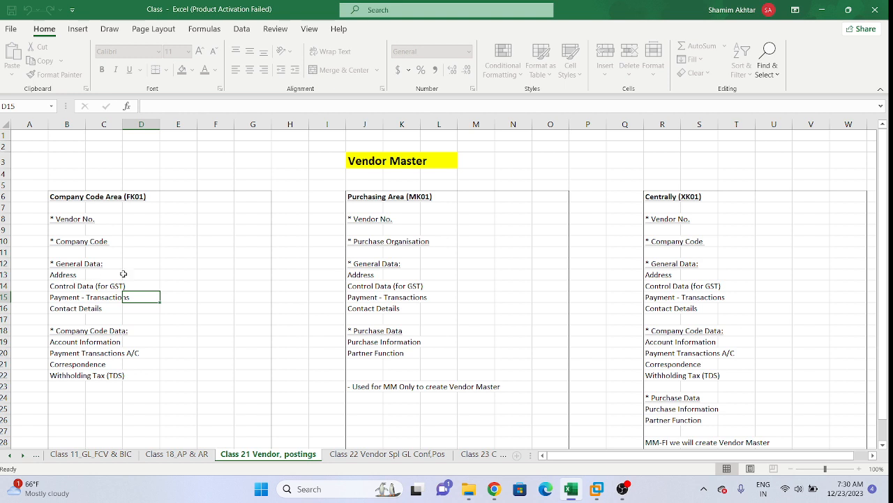
click(155, 278)
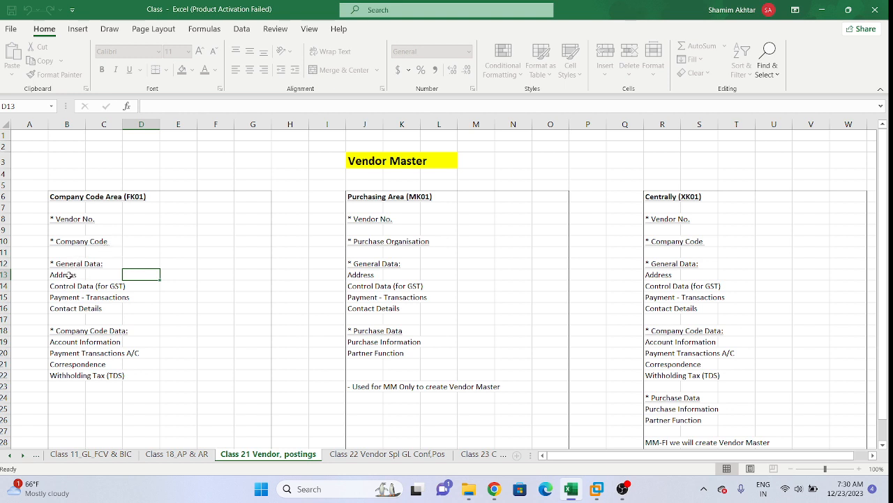
drag(70, 275, 70, 307)
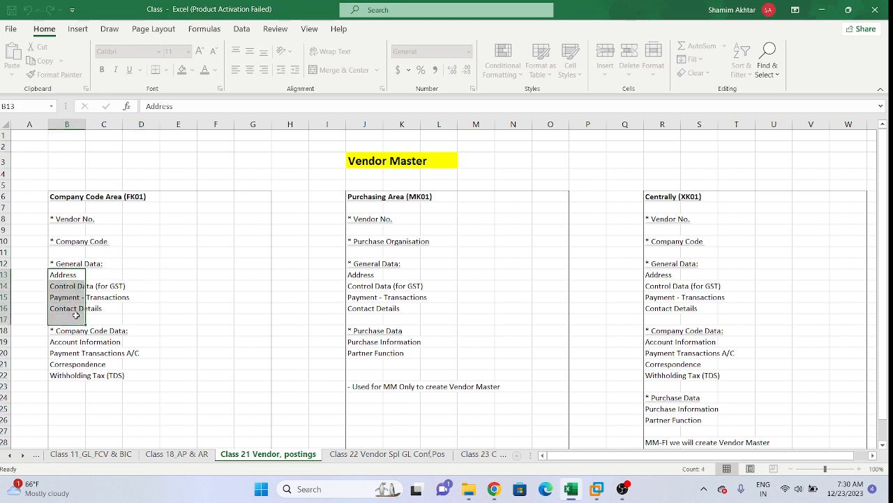
click(162, 319)
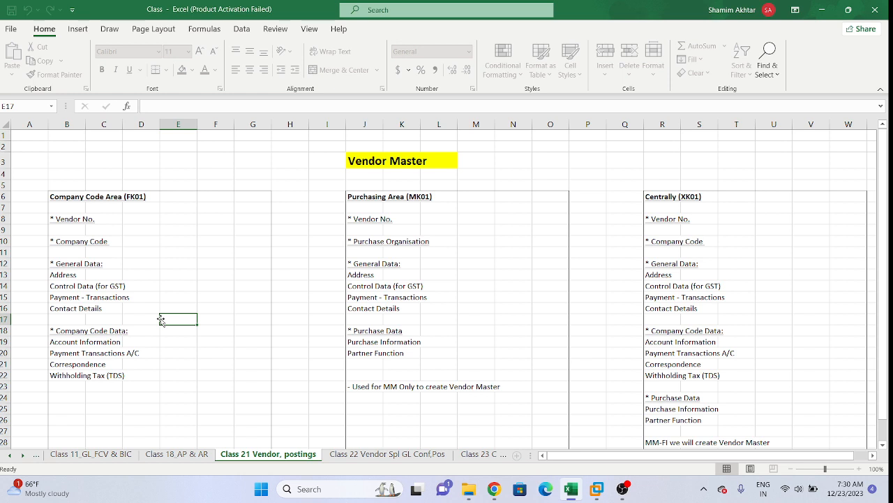
Examine the Company Code Data entries in the FK01 block, from Account Information to Withholding Tax (TDS)
click(68, 331)
click(209, 341)
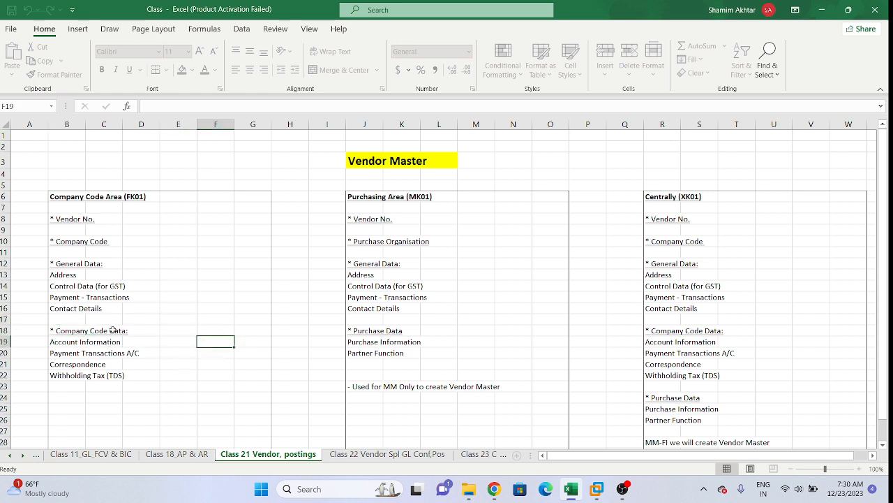
drag(64, 332, 68, 377)
click(194, 361)
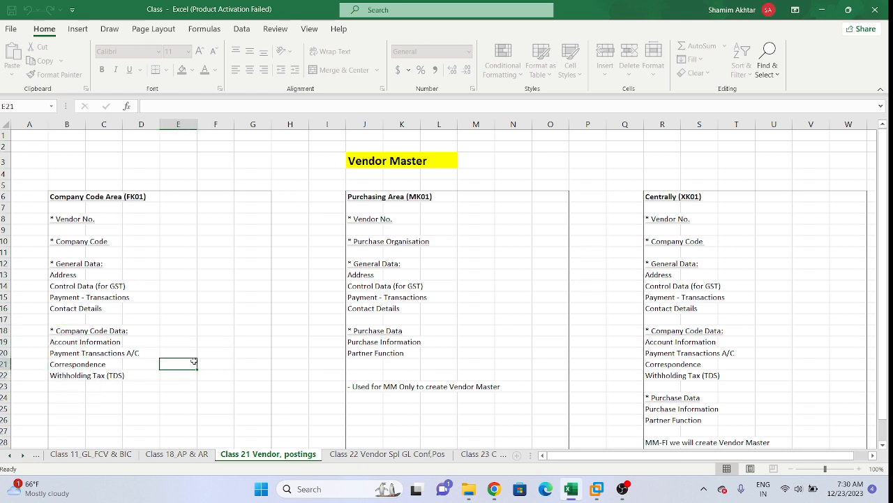
click(64, 342)
click(64, 354)
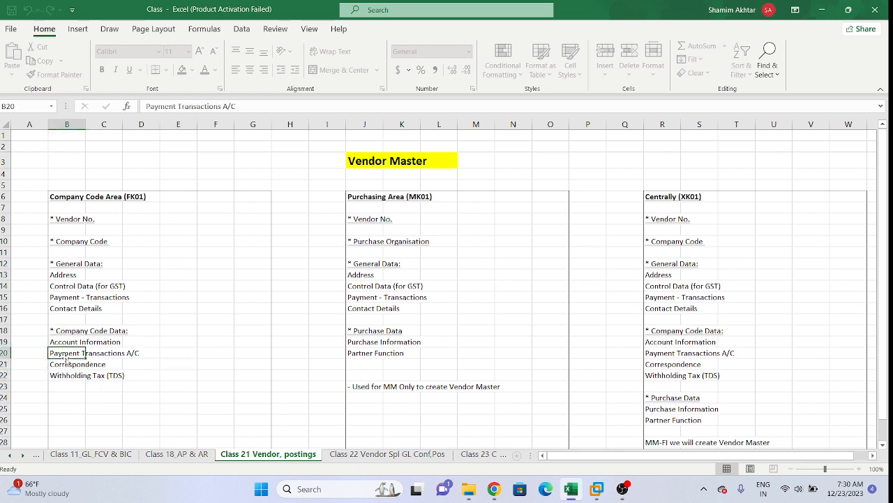
click(62, 364)
click(67, 377)
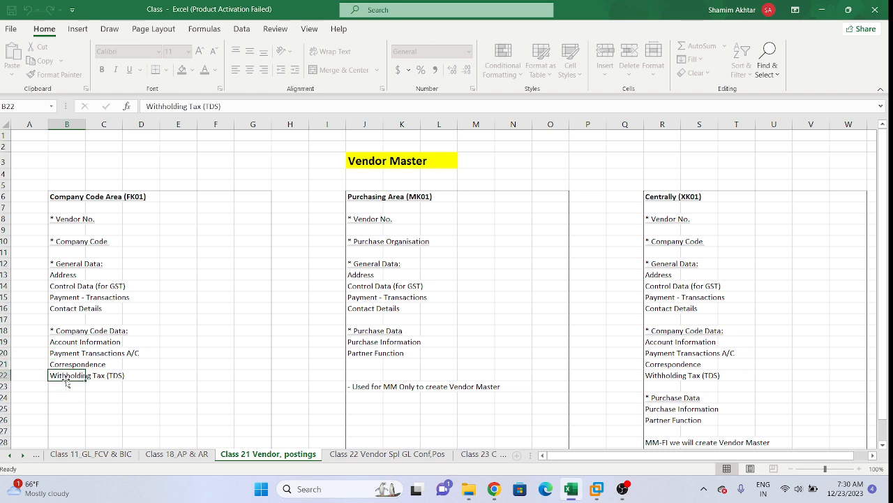
click(217, 307)
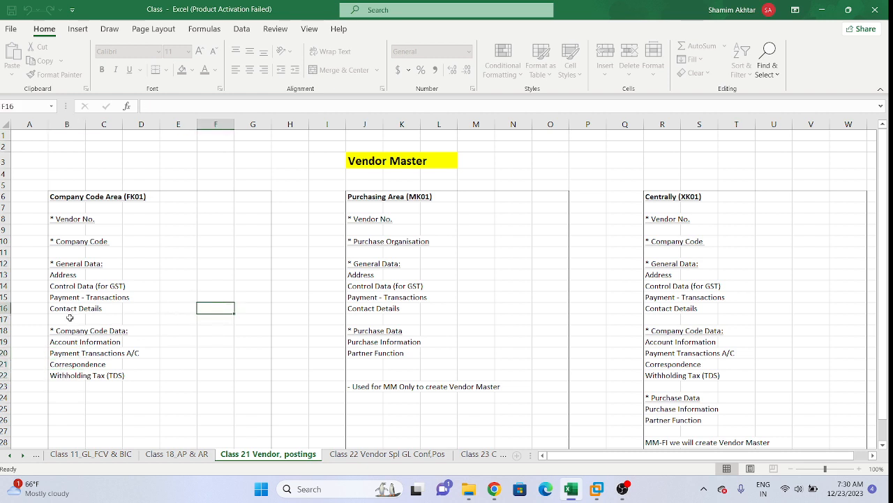
drag(63, 331, 64, 380)
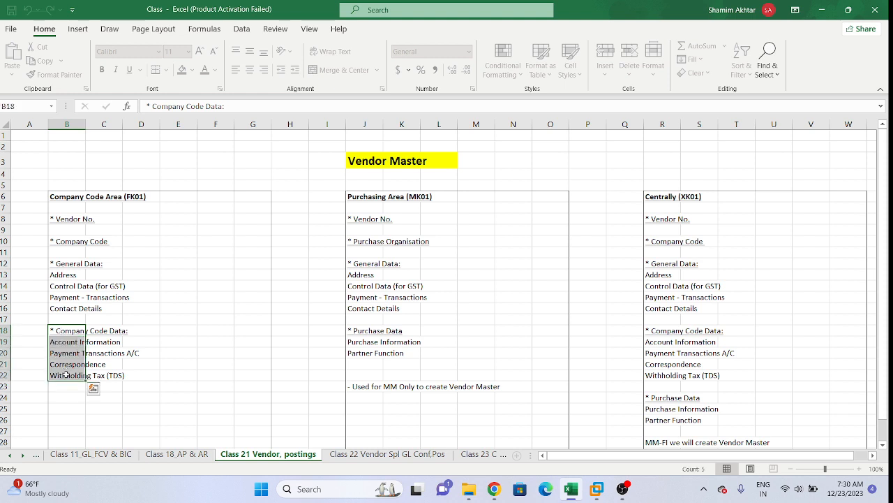
click(193, 342)
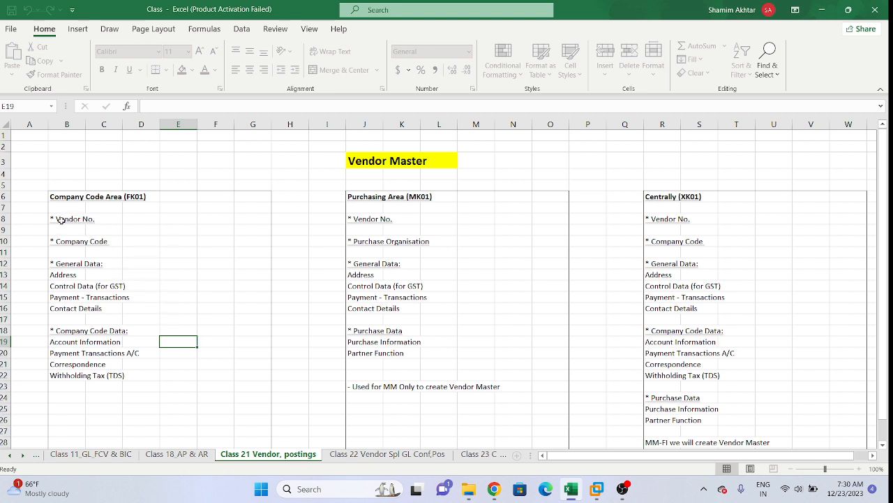
Recap the Company Code Area (FK01) block from Company Code and Address down to Withholding Tax (TDS)
click(71, 246)
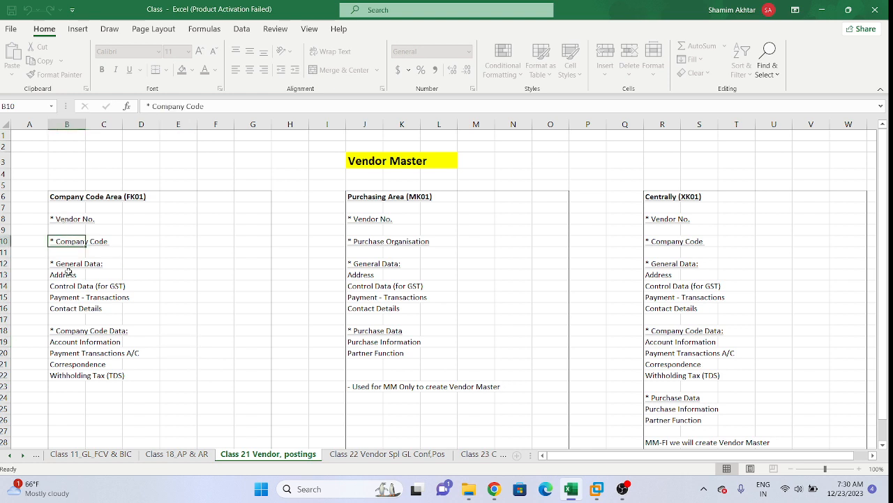
click(68, 272)
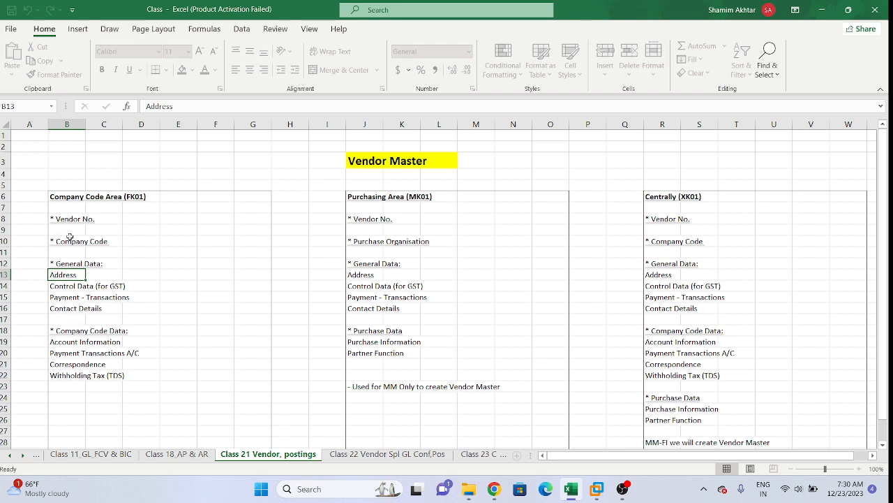
click(91, 342)
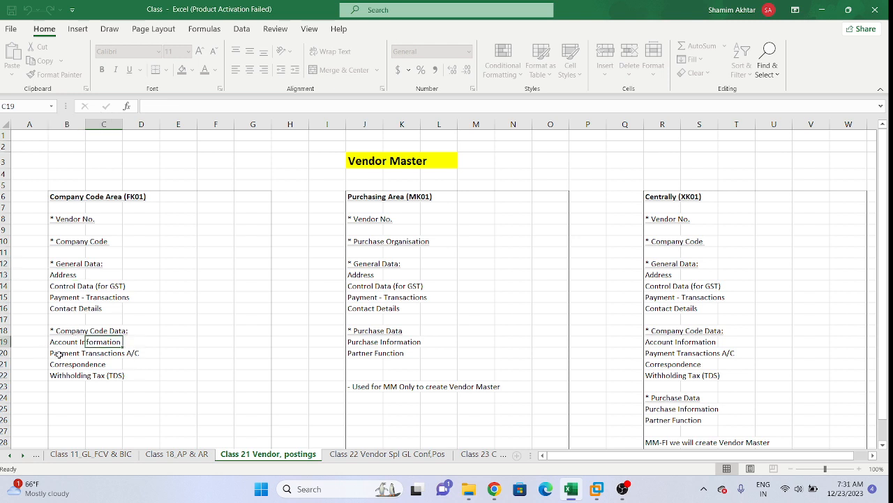
click(59, 354)
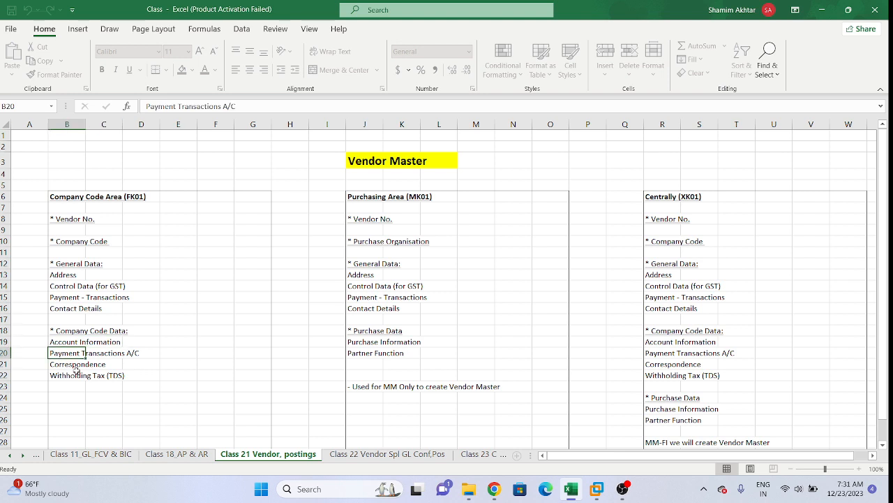
click(77, 375)
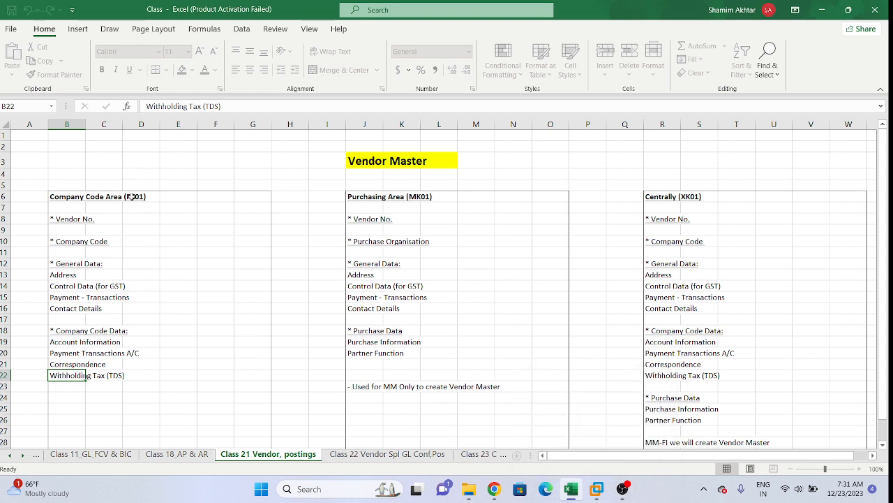
click(597, 489)
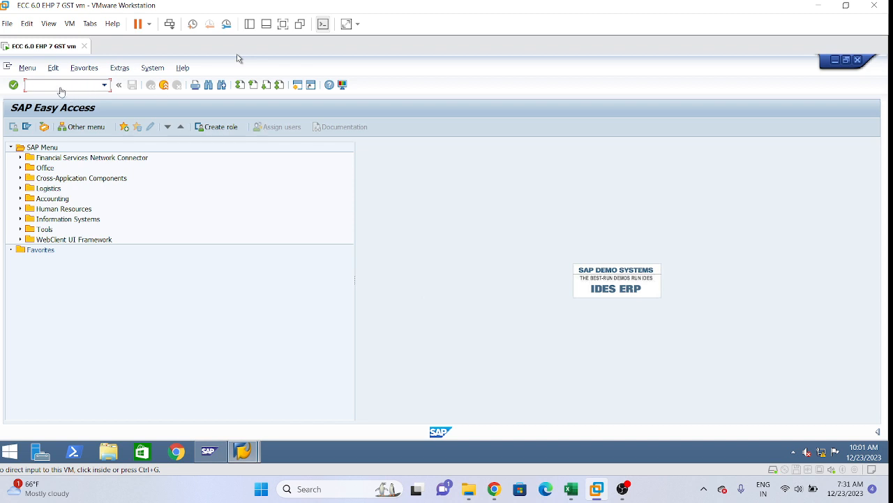
click(62, 87)
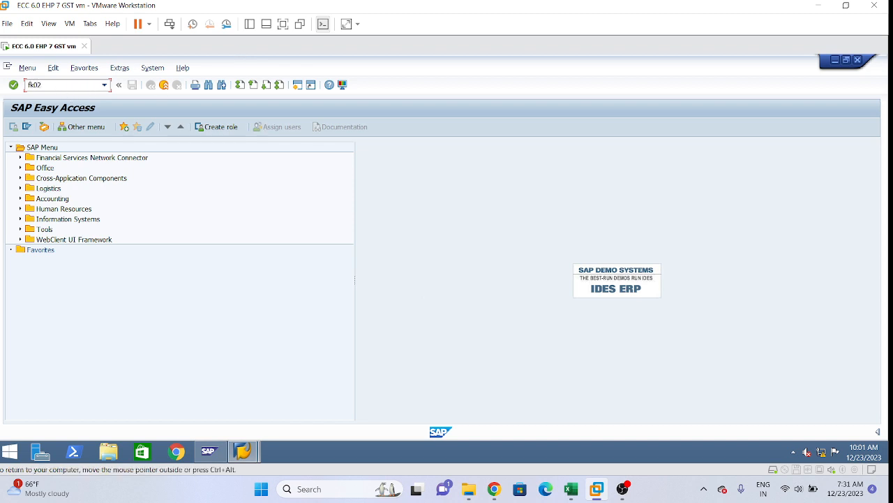
key(BackSpace)
key(BackSpace)
key(BackSpace)
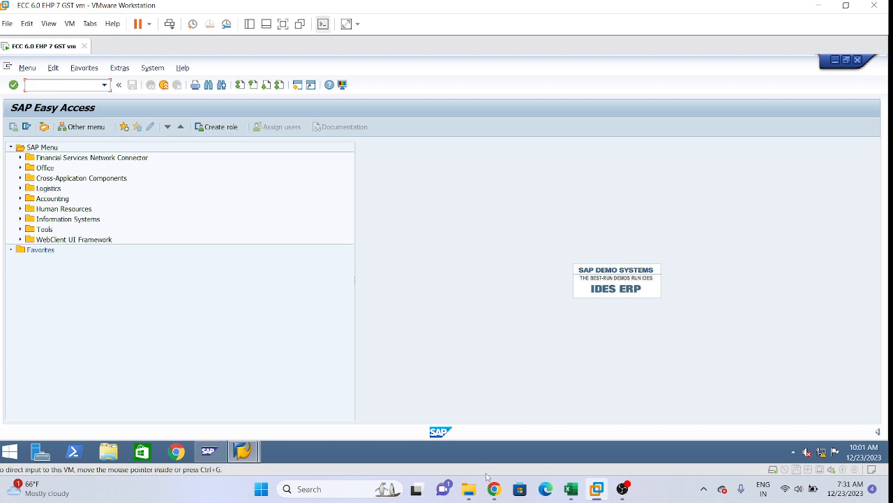
mouse_move(494, 488)
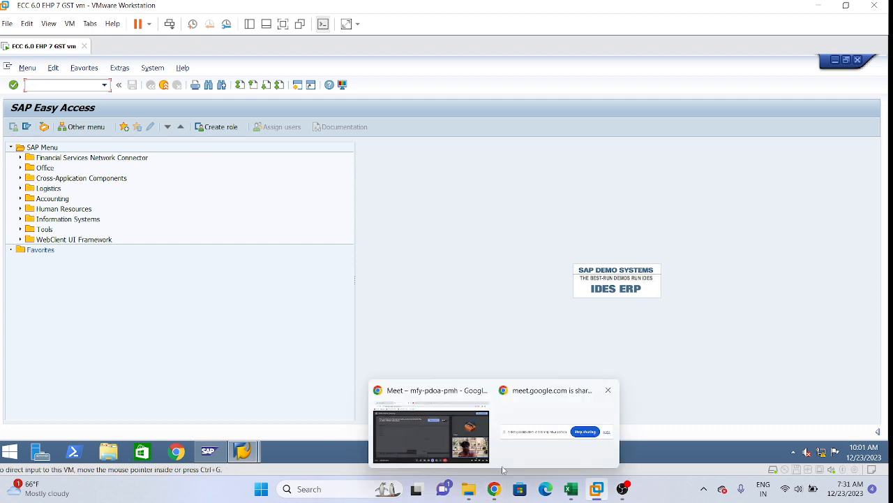
click(571, 489)
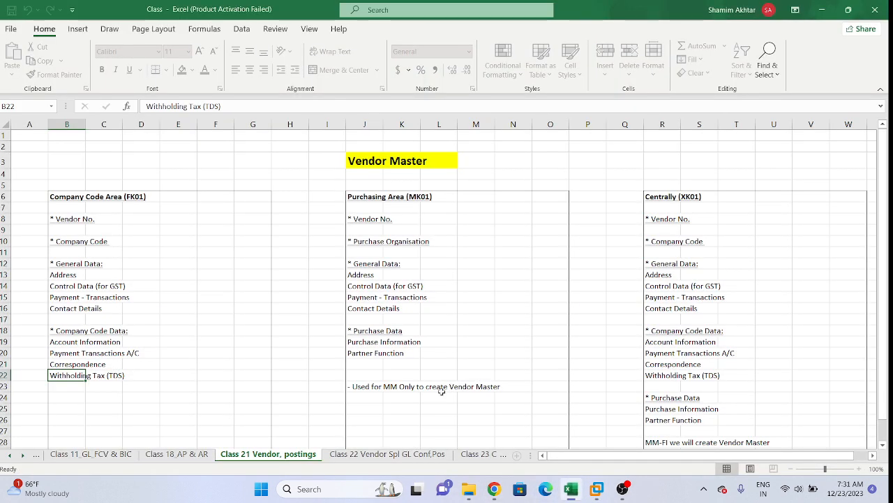
click(136, 211)
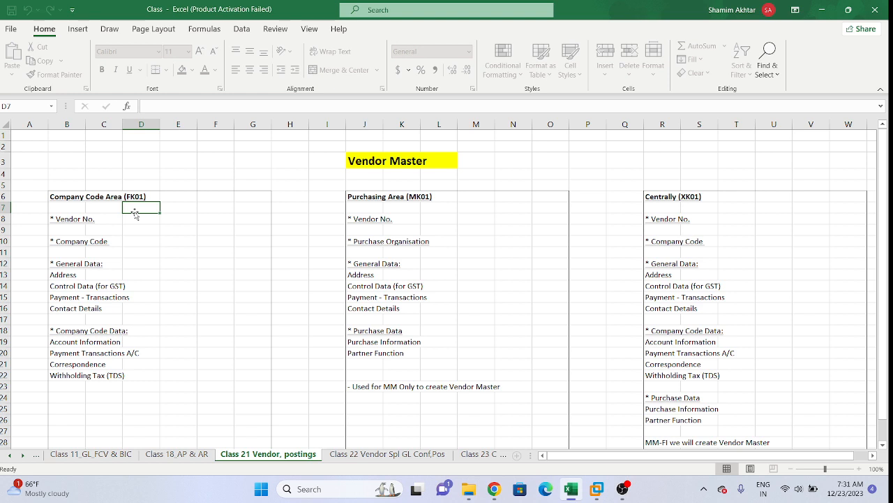
Switch to the SAP system in VMware Workstation and start the vendor display transaction fk03
click(594, 495)
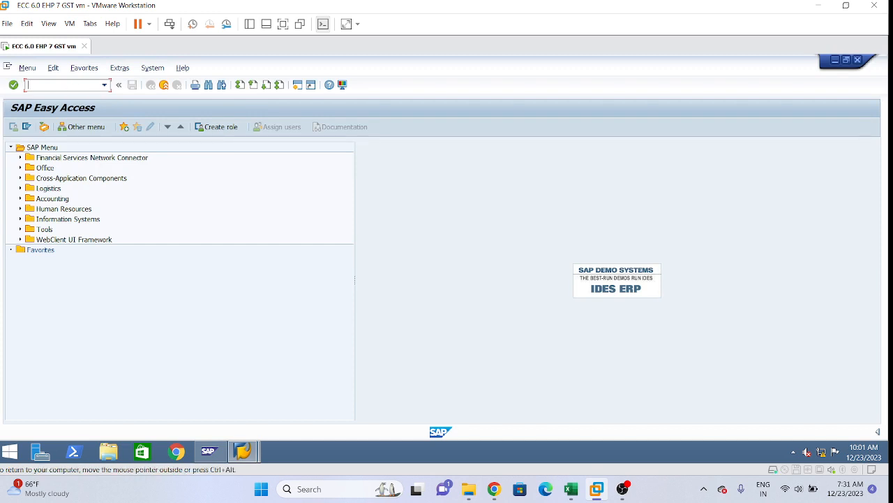
click(572, 491)
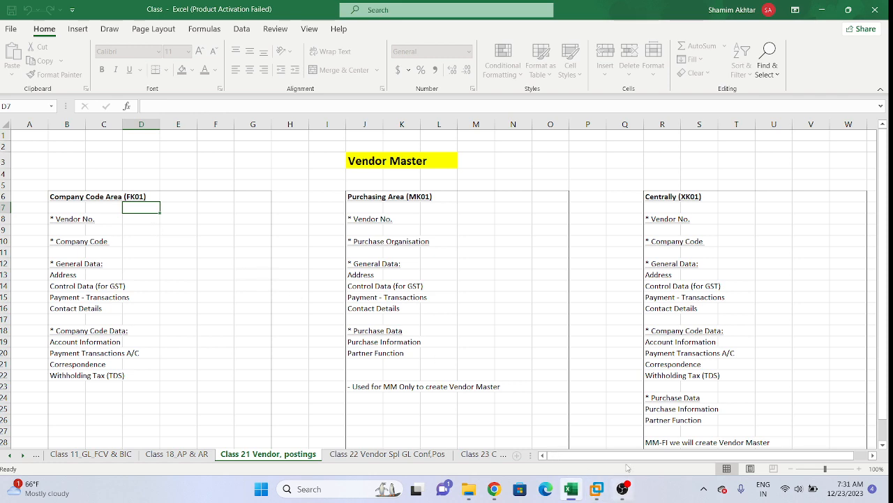
click(598, 490)
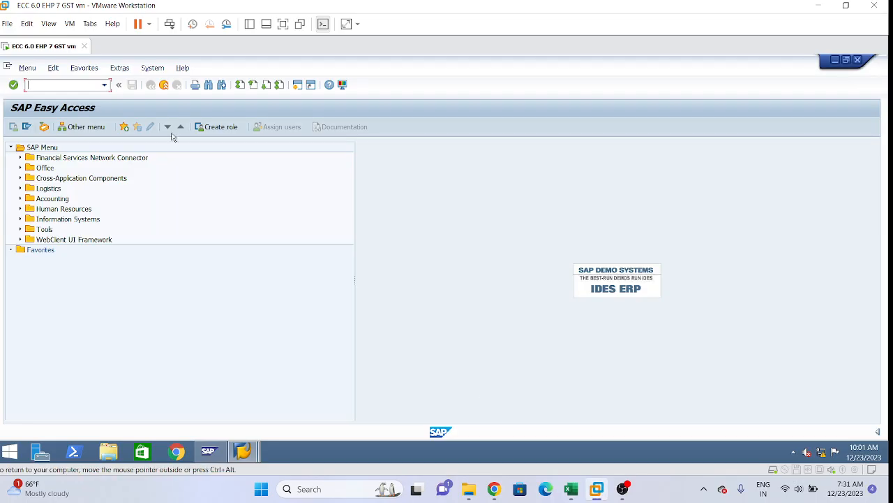
text(fk03)
key(Return)
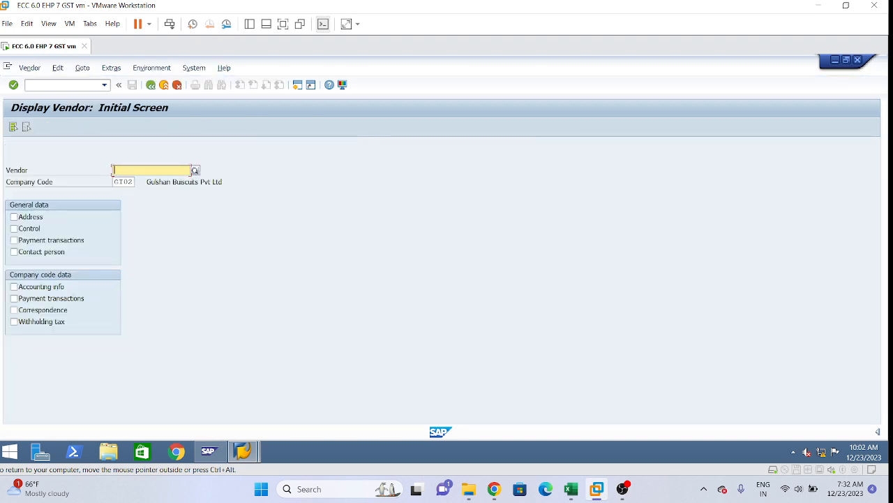
Set the company code to GI01 and enter the vendor number on the Display Vendor initial screen
click(129, 181)
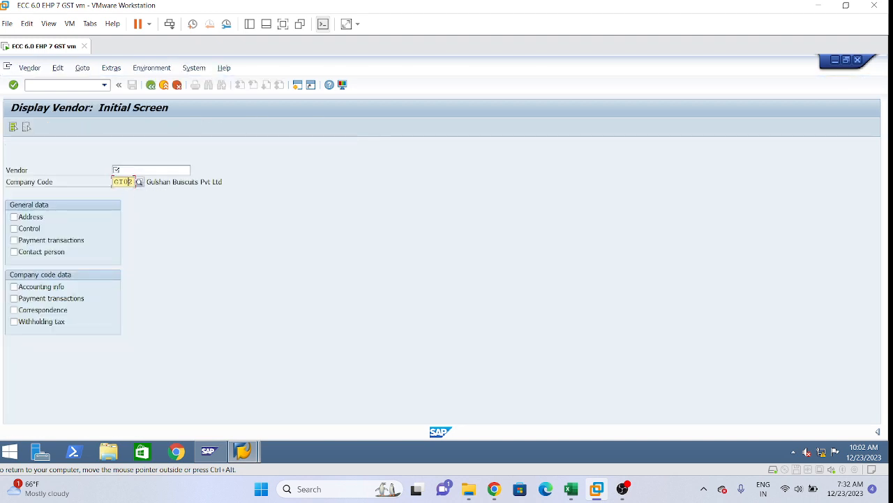
click(200, 182)
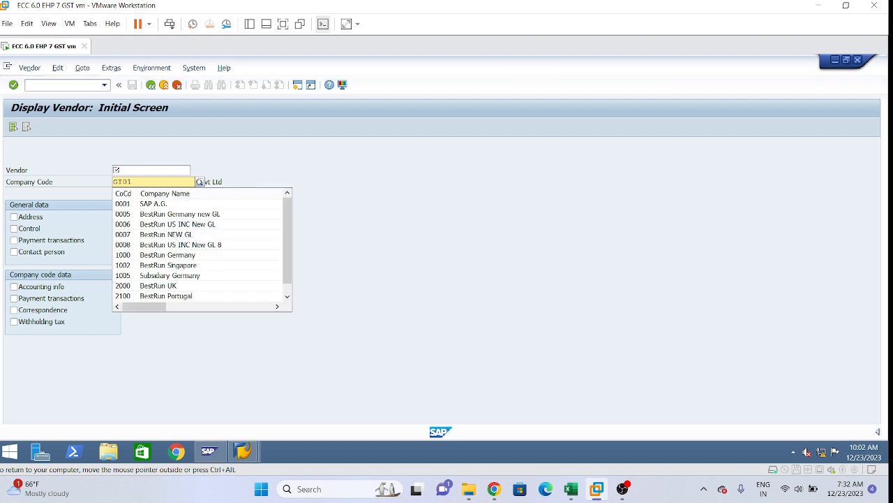
click(113, 169)
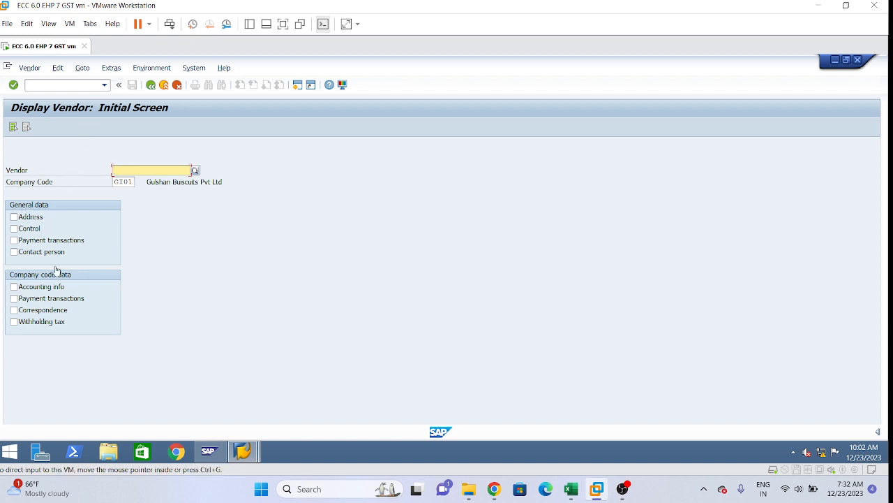
click(123, 172)
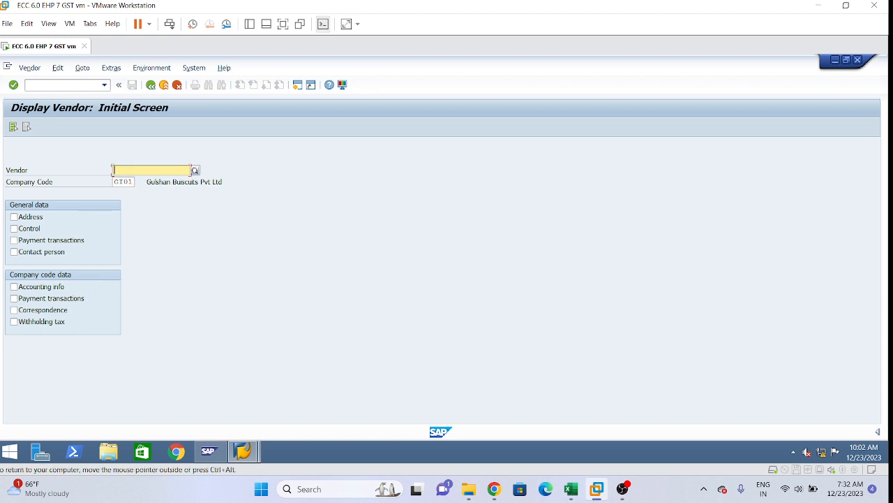
click(129, 180)
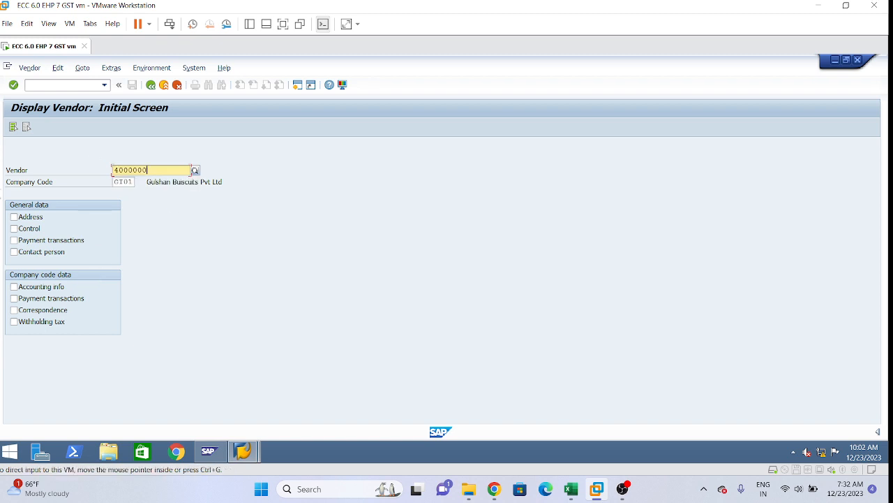
Select all General data and Company code data views for display, from Address to Withholding tax
click(15, 217)
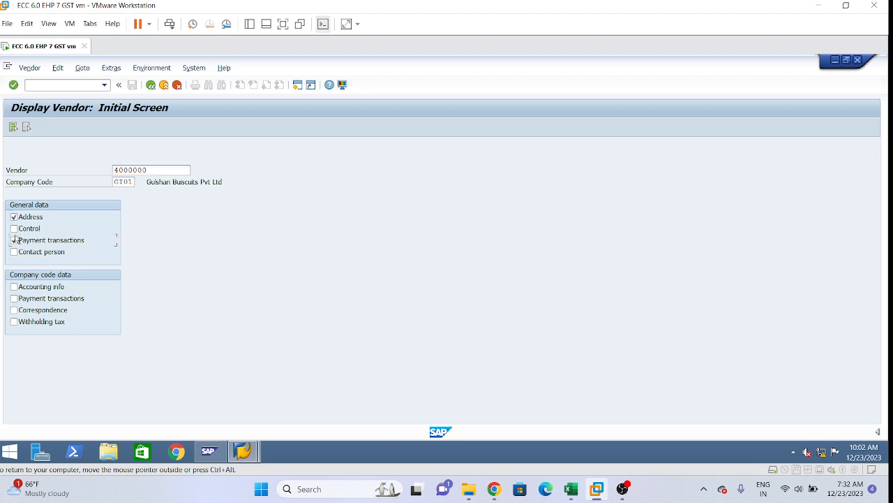
click(14, 240)
click(14, 252)
click(14, 287)
click(14, 298)
click(14, 310)
click(14, 322)
Check the Excel notes, return to the vendor's Address view in SAP and advance to the Control view
click(571, 488)
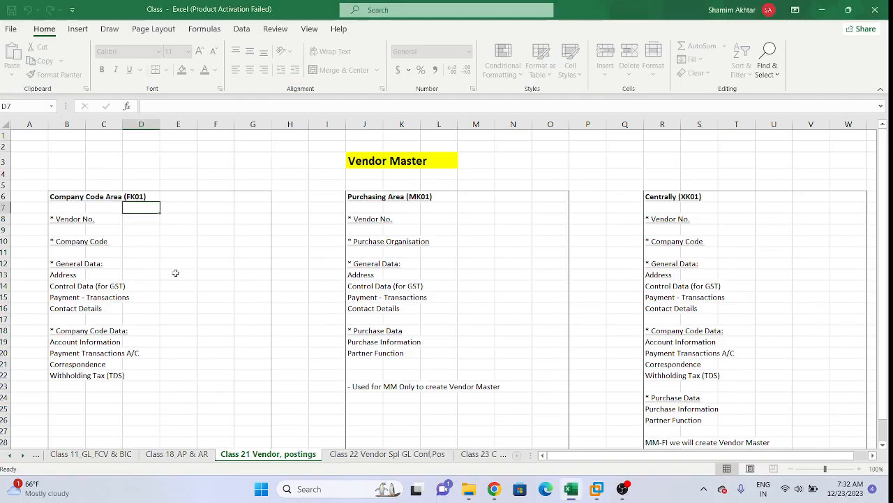
click(597, 492)
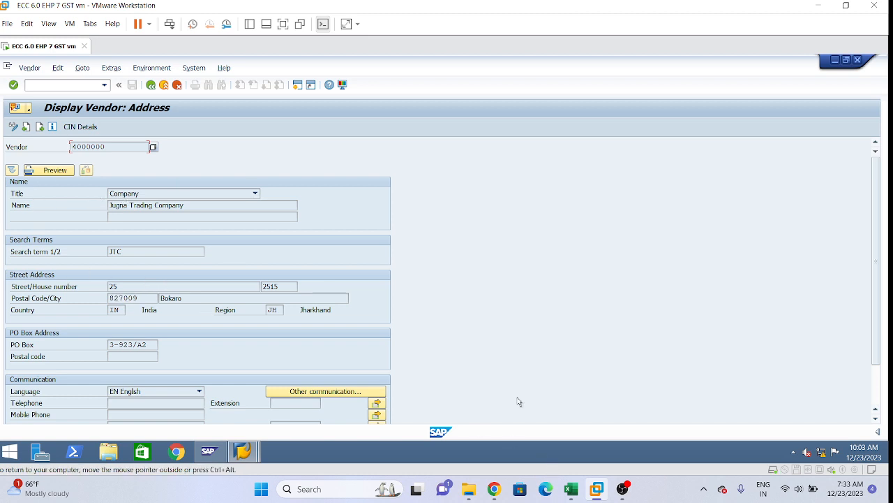
key(Return)
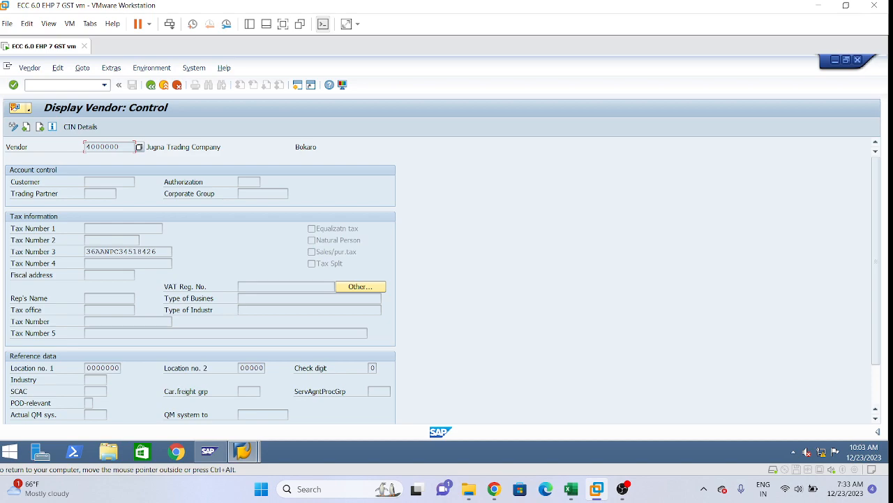
Switch to the Excel notes and review the Address and Control Data (for GST) entries in the FK01 block
click(571, 488)
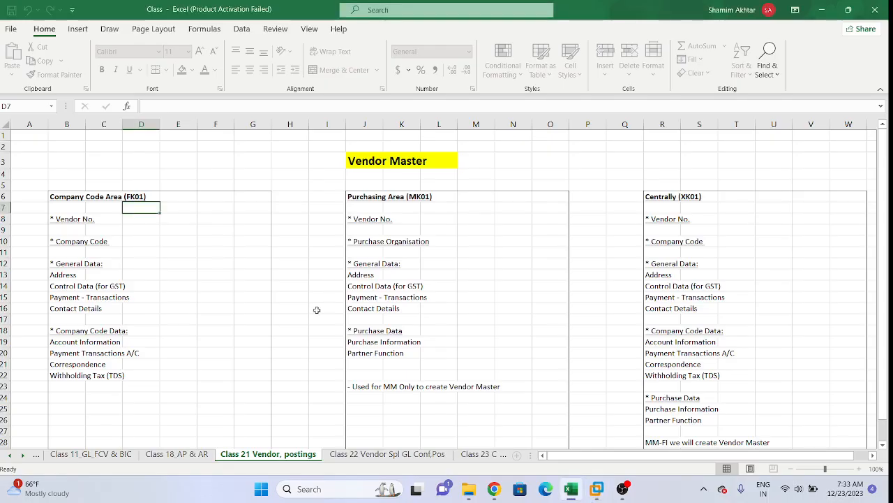
click(81, 276)
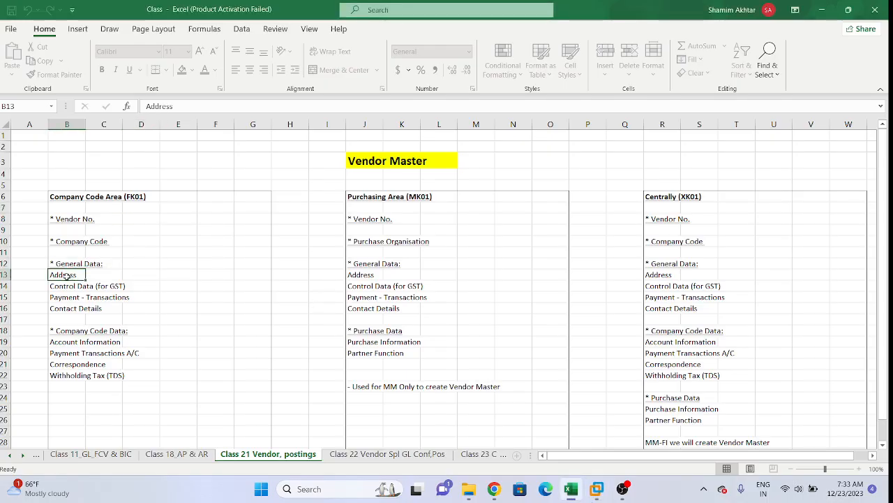
click(97, 274)
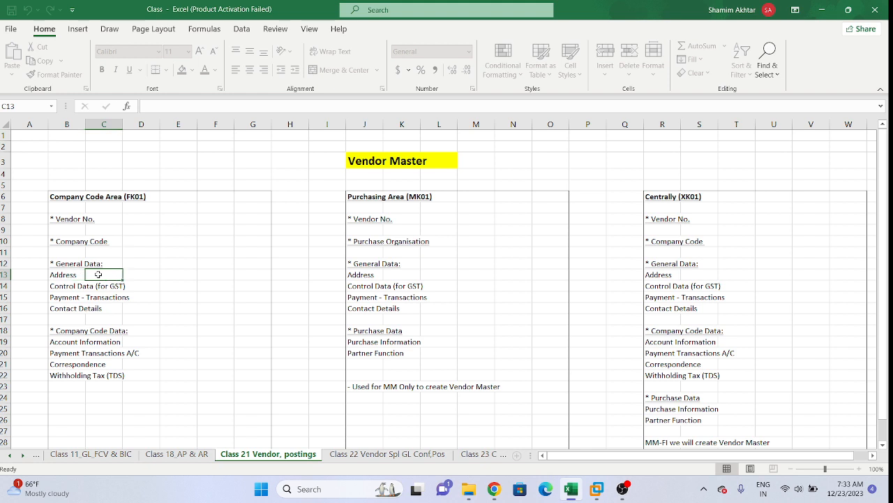
click(63, 277)
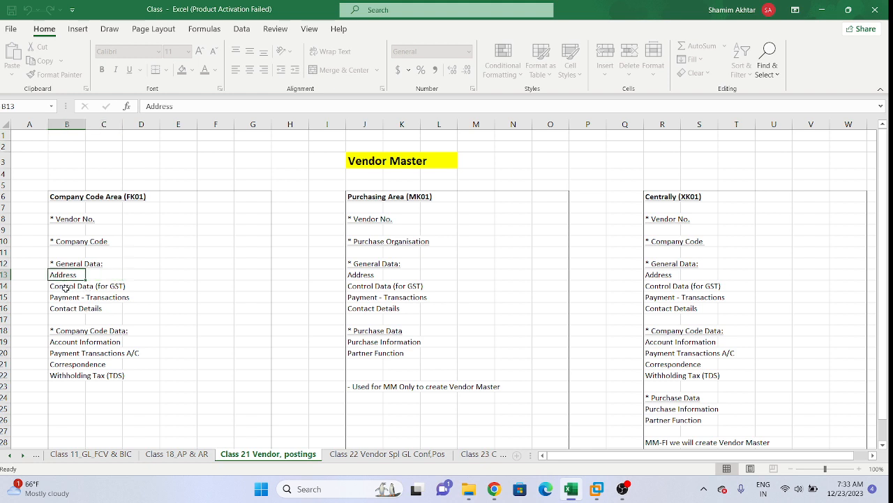
click(65, 286)
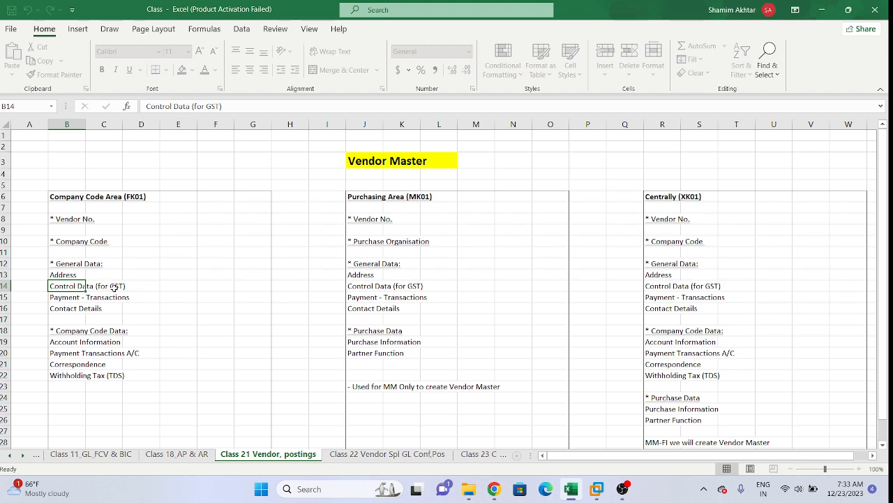
Return to SAP, advance to the vendor's Payment transactions view and examine the Bank Account and Bank Key in Bank Details
key(alt+Tab)
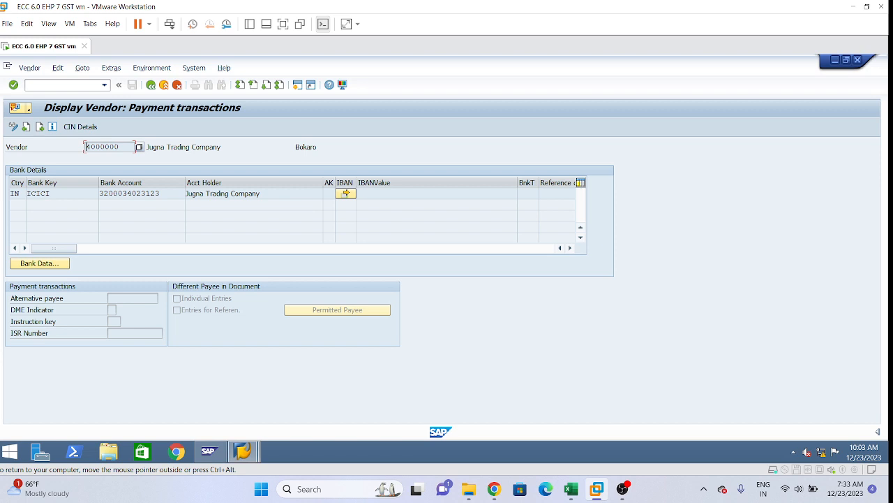
click(162, 194)
drag(162, 194, 126, 194)
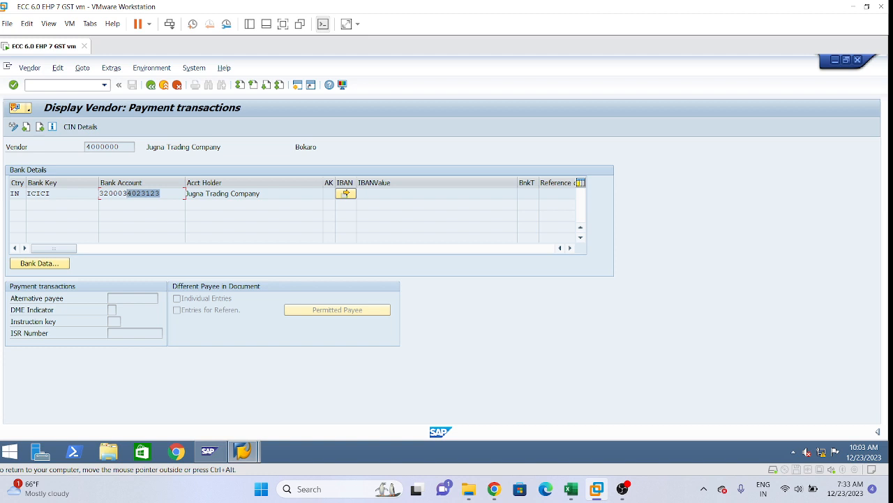
click(104, 195)
mouse_move(104, 194)
mouse_down()
mouse_move(160, 193)
mouse_move(99, 193)
mouse_up()
click(51, 194)
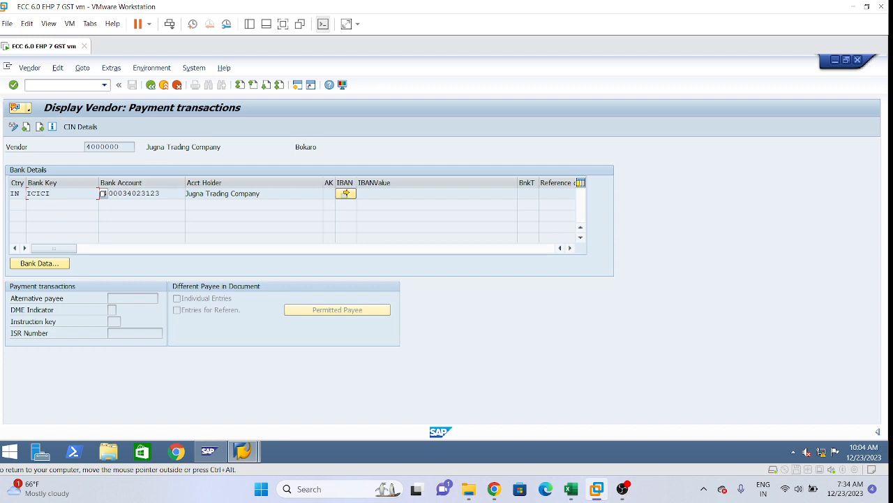
click(160, 194)
Point out the Payment - Transactions entry in the Excel notes' FK01 block, and return to the vendor display in SAP
click(570, 490)
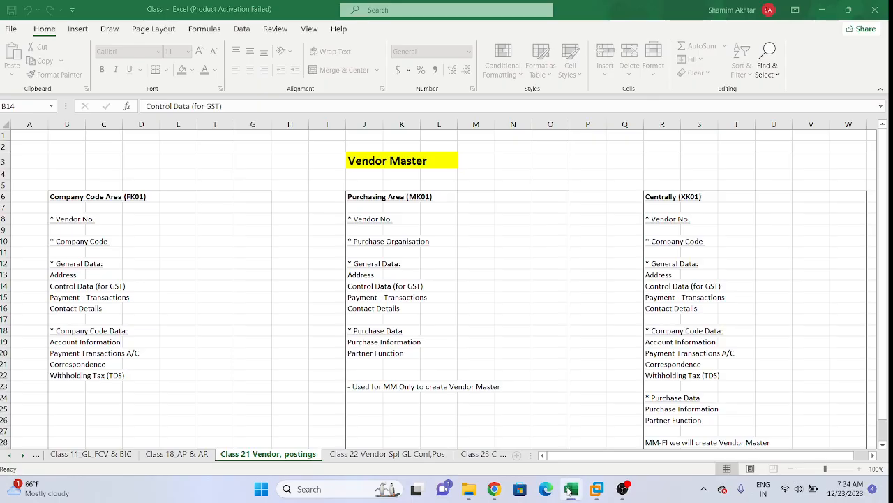
click(74, 300)
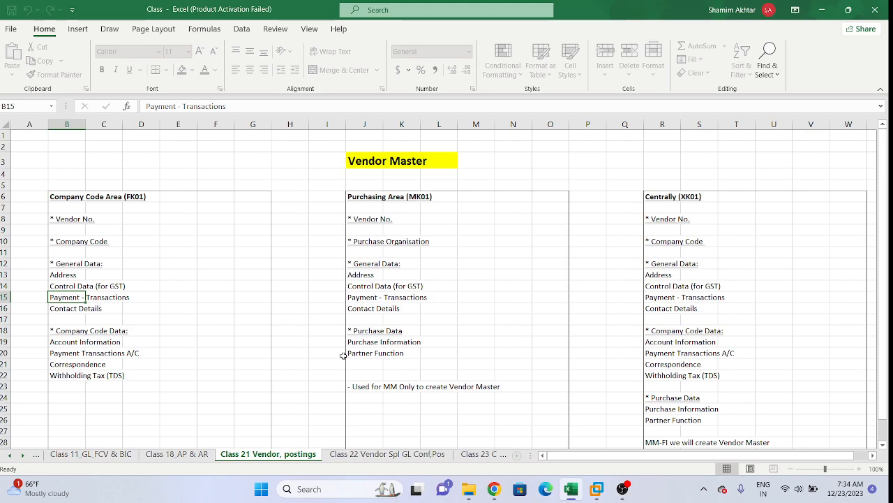
click(598, 494)
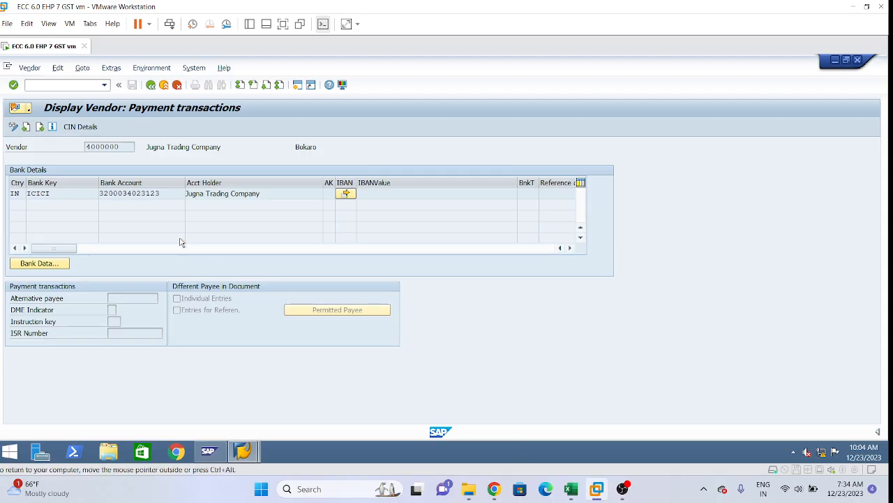
Advance the vendor display through Contact persons to the Accounting information view, checking the Excel notes in between
key(Return)
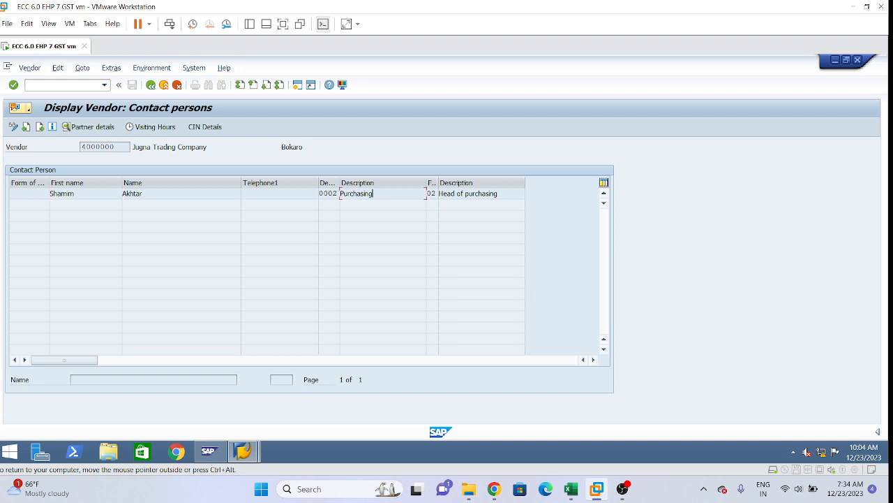
click(571, 489)
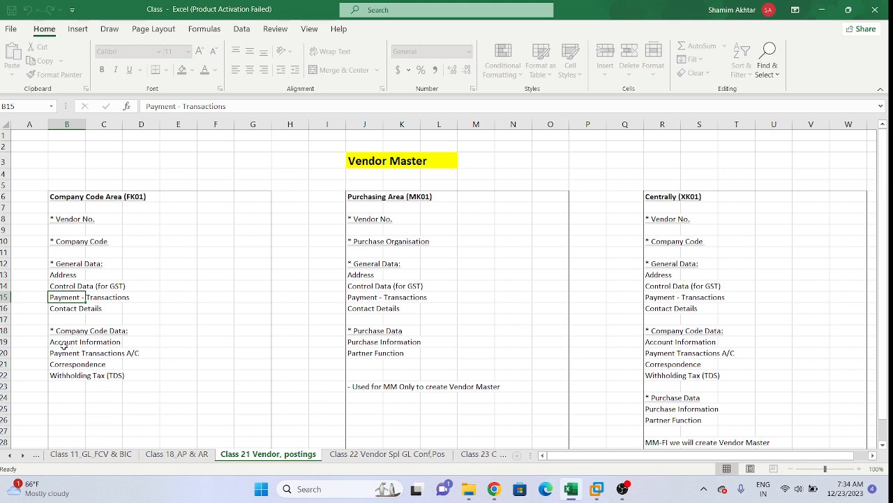
click(597, 488)
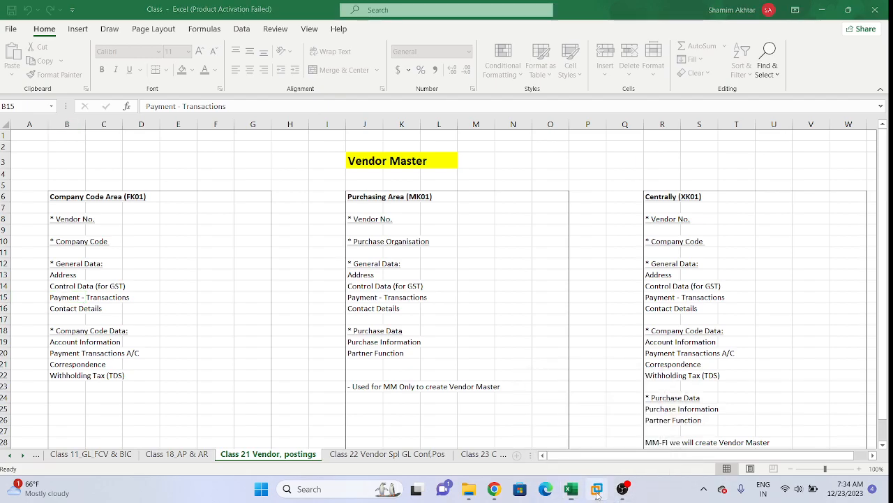
key(Return)
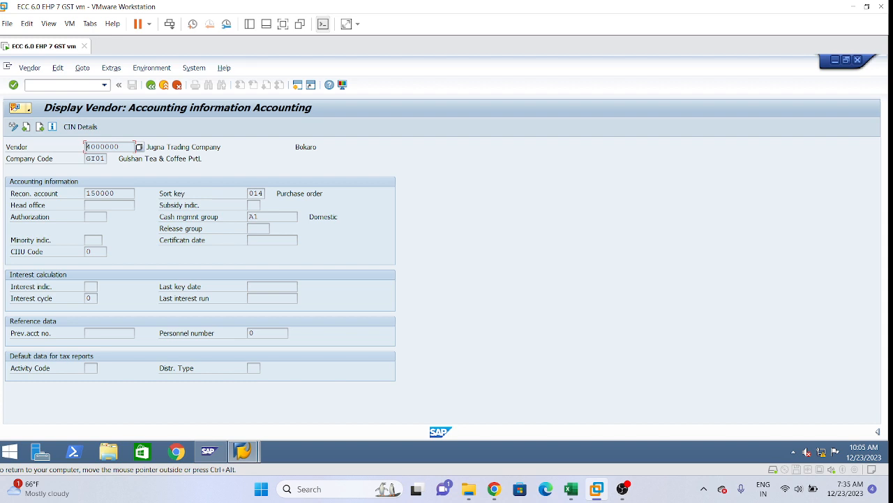
Examine the Recon. account and the vendor number in the vendor's Accounting information view
click(115, 193)
drag(115, 193, 85, 193)
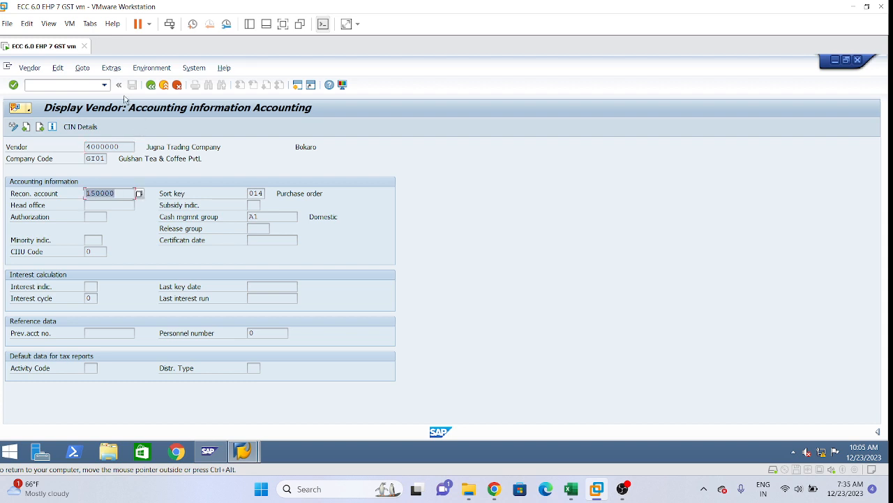
click(118, 193)
drag(114, 193, 86, 194)
click(118, 193)
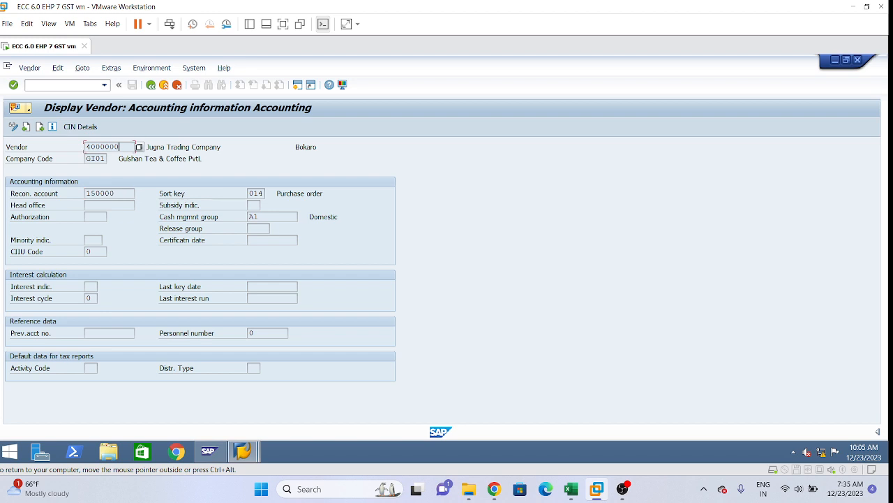
drag(120, 146, 84, 148)
drag(119, 194, 85, 194)
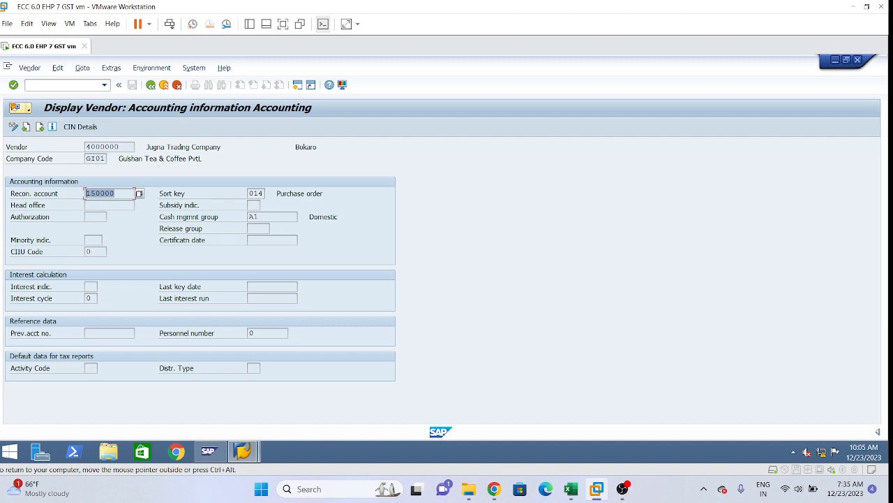
click(118, 194)
Open the Display Document transaction in a new SAP session, clear the document number and bring up the Document List selection
click(299, 85)
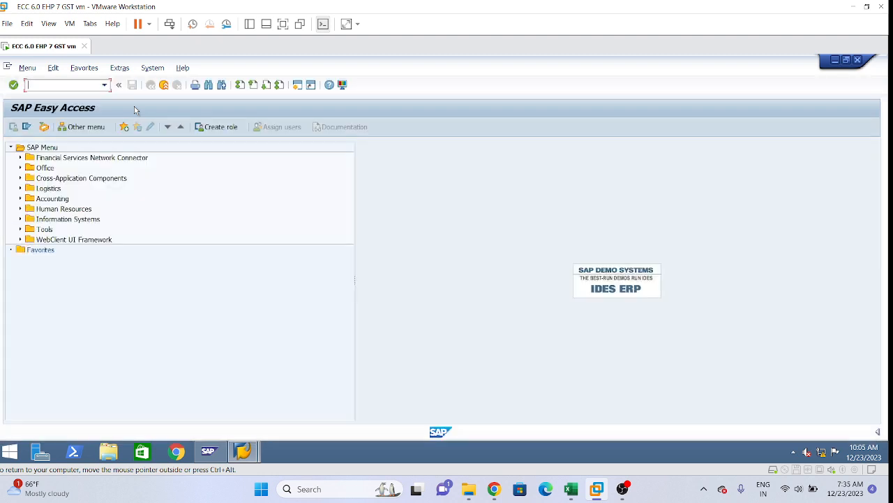
text(fh03)
key(Return)
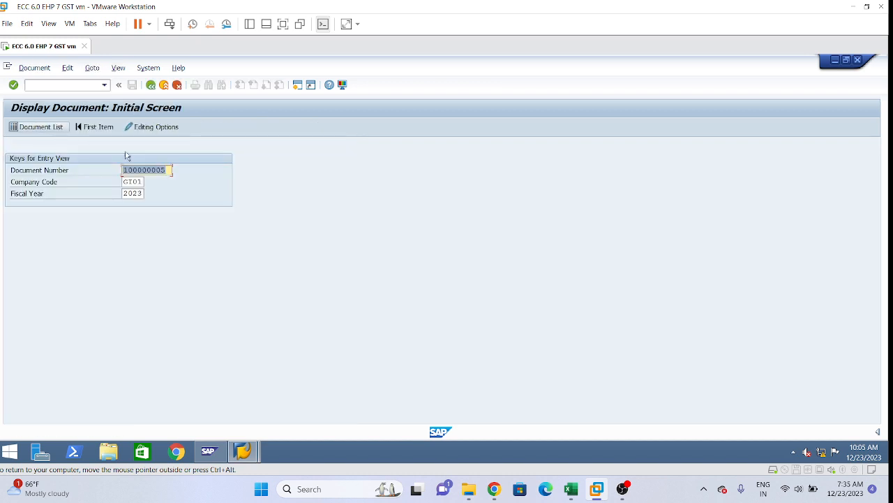
key(Delete)
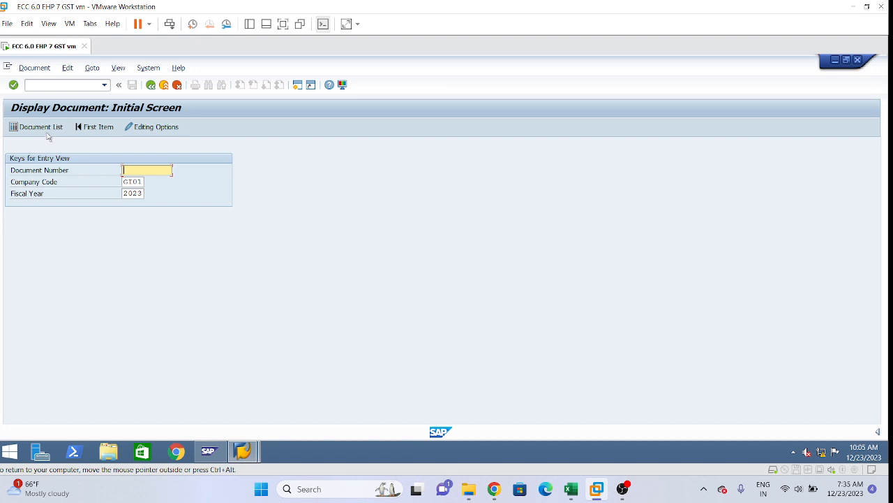
click(46, 130)
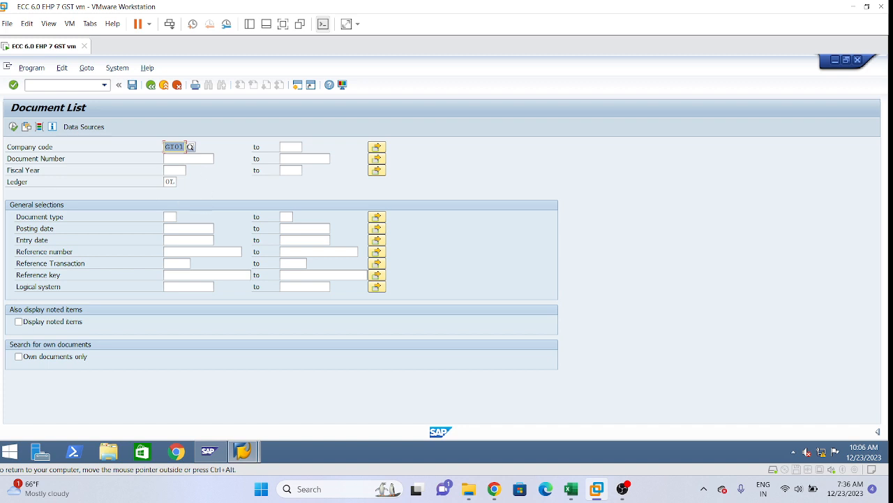
Run the Document List for company code GI01 with document type KR (Vendor invoice)
click(174, 170)
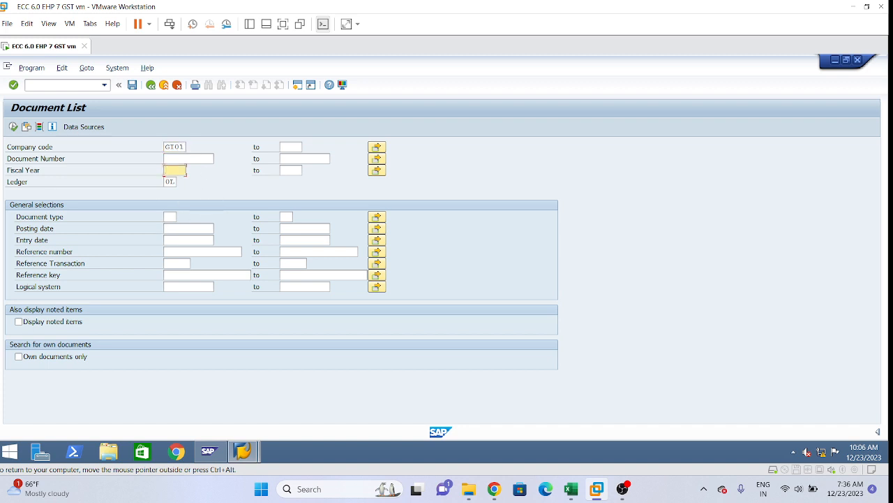
click(170, 217)
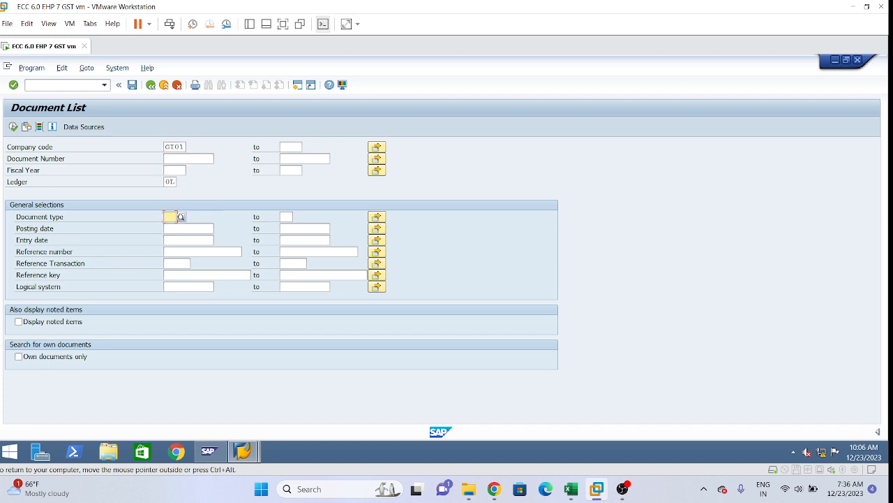
text(kr)
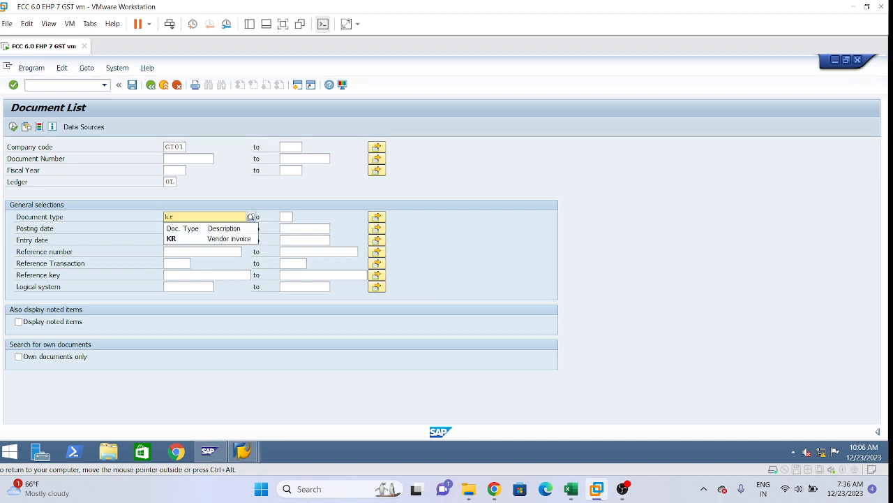
click(225, 243)
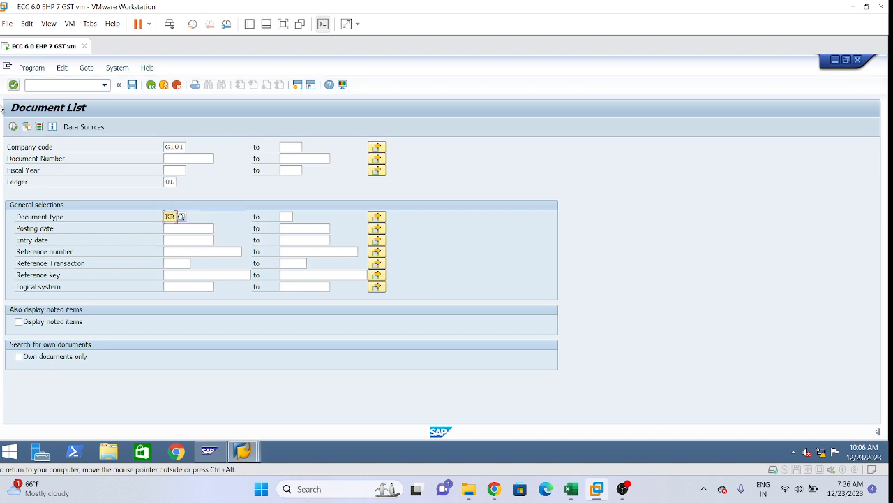
click(12, 129)
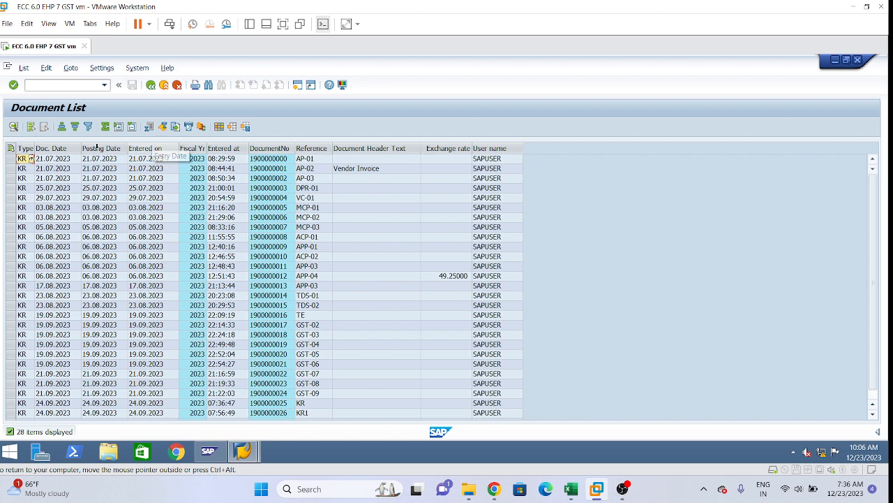
Open the first KR document in the list, with reference AP-01, and switch to the vendor's Accounting information session
click(269, 160)
double_click(269, 160)
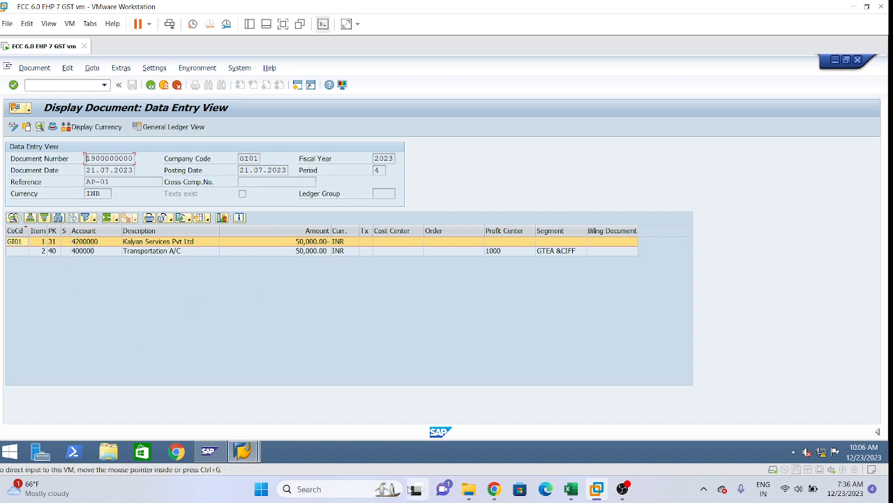
click(242, 452)
click(205, 397)
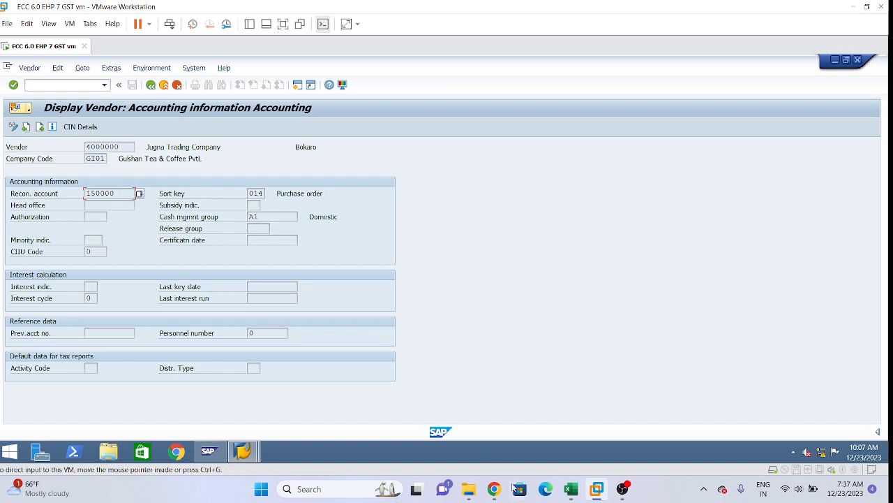
Check the Account Information row in the Excel notes' FK01 block and return to the vendor invoice document in SAP
click(571, 488)
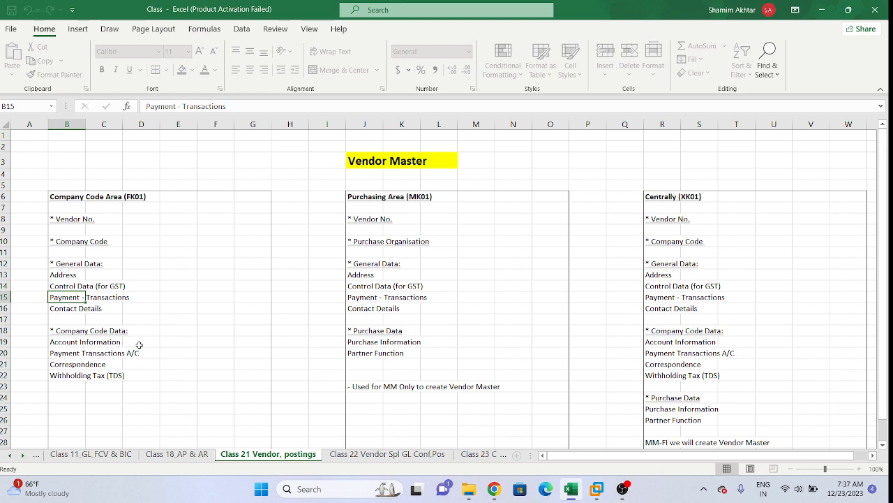
click(140, 344)
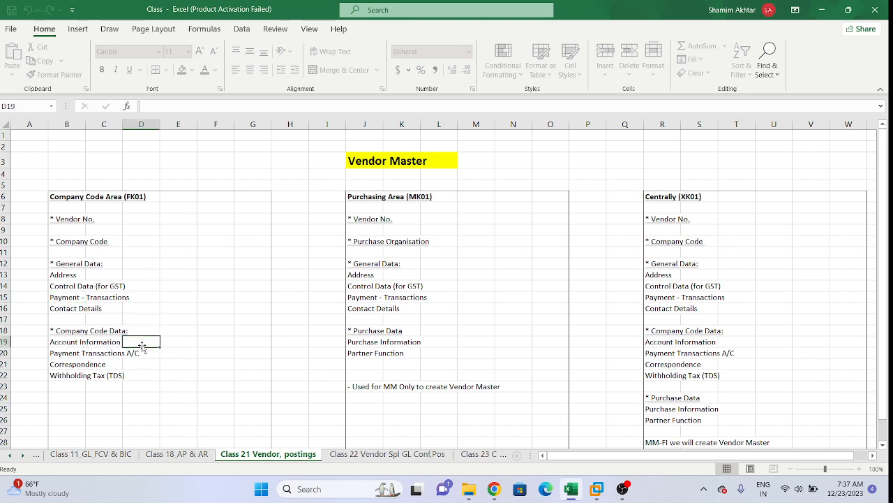
key(alt+Tab)
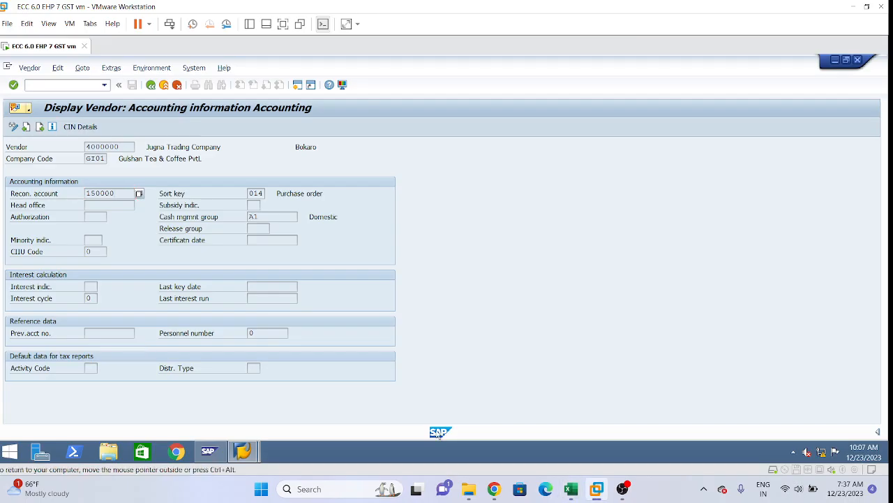
key(alt+Tab)
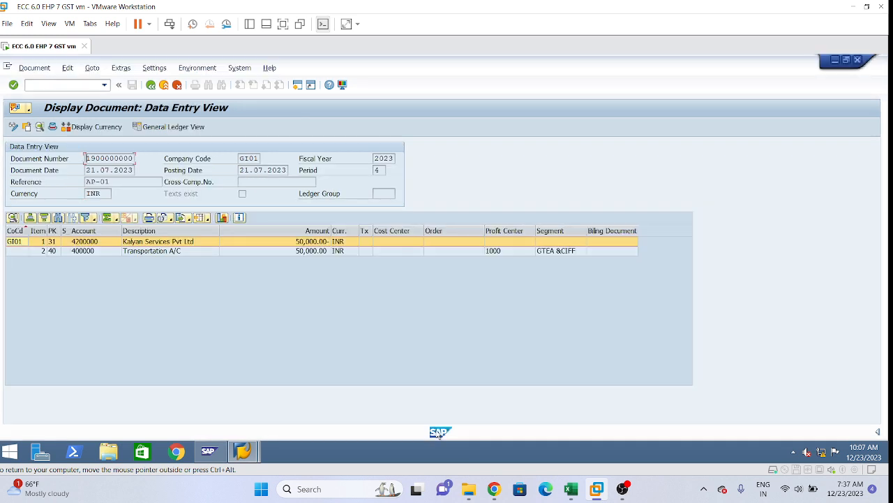
Show the document's General Ledger View and examine its Transportation A/C and Trade Payable-Servic line items
click(180, 128)
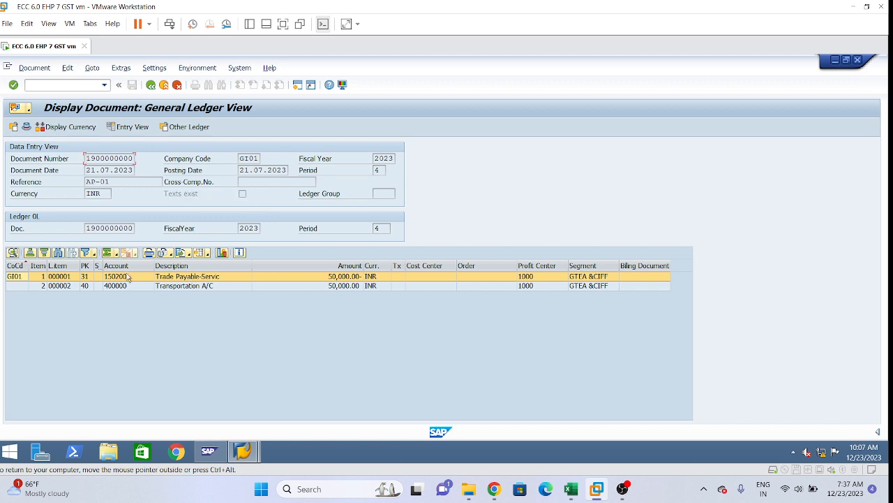
click(117, 288)
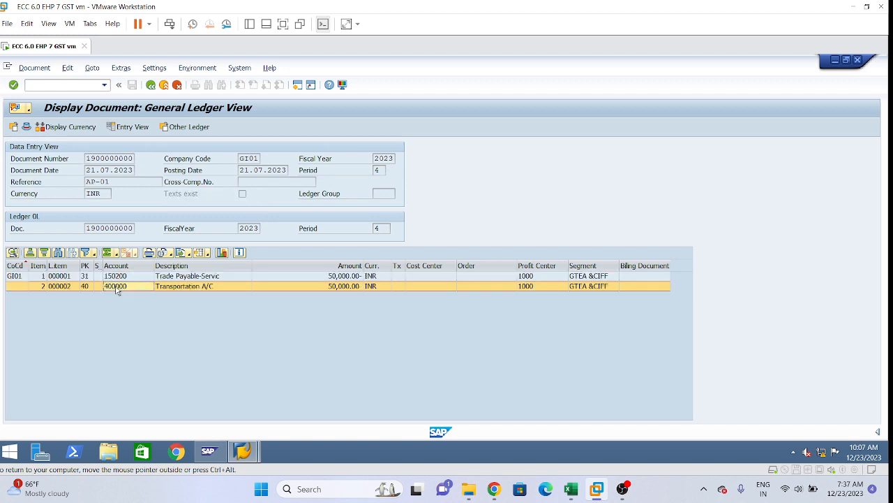
click(122, 279)
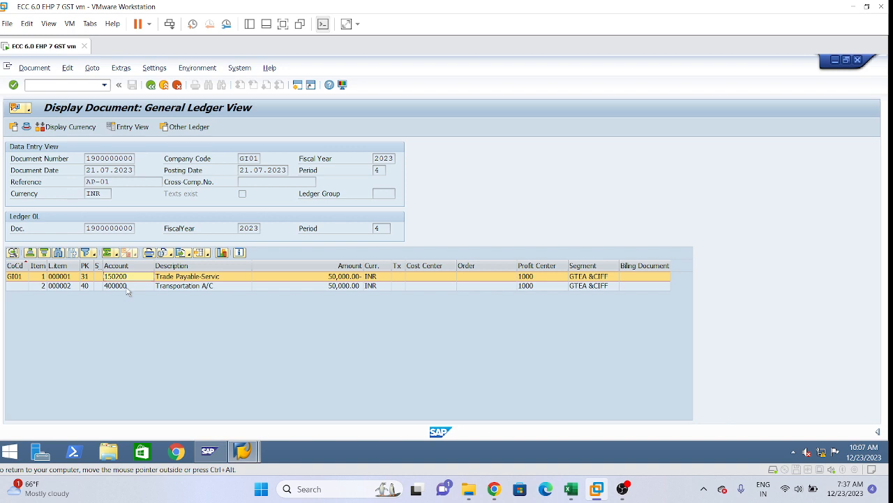
Glance at the Excel notes, return to SAP and close the newest session showing the document's General Ledger View
click(571, 488)
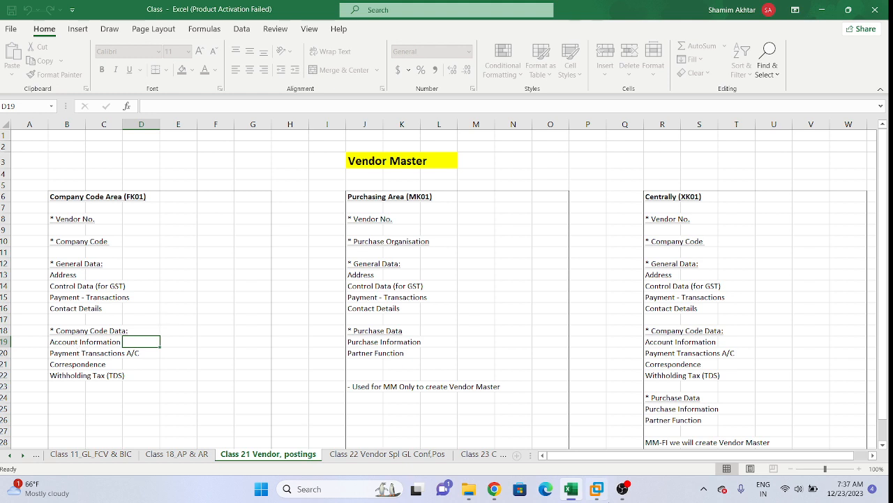
mouse_move(599, 491)
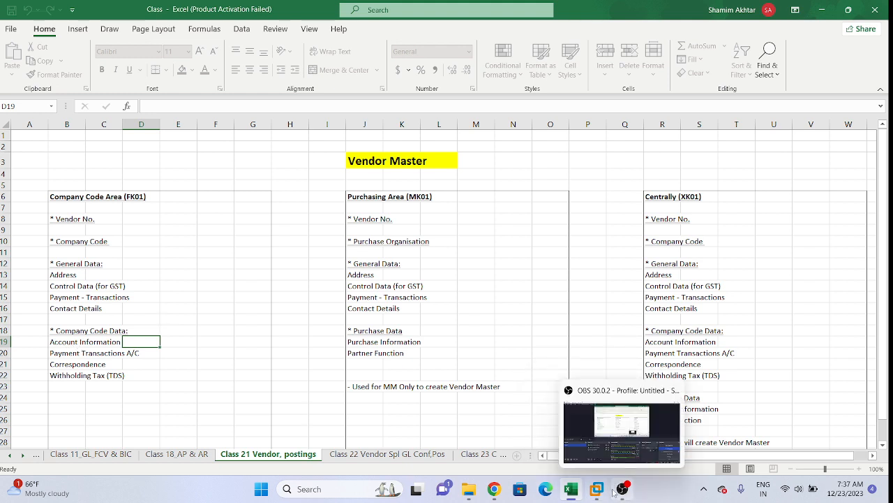
click(596, 490)
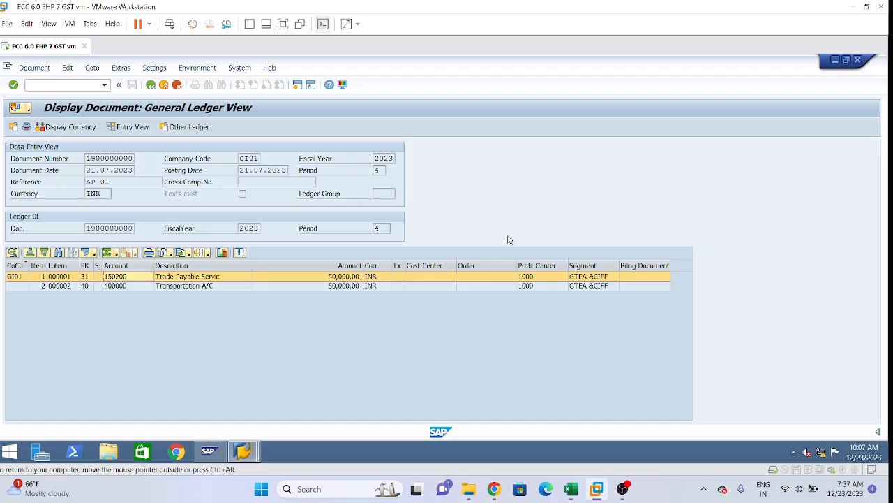
mouse_move(240, 454)
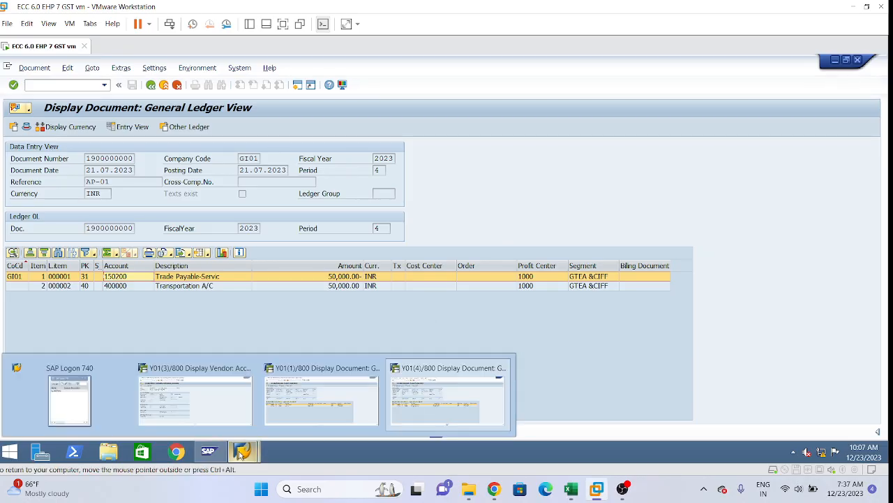
click(502, 371)
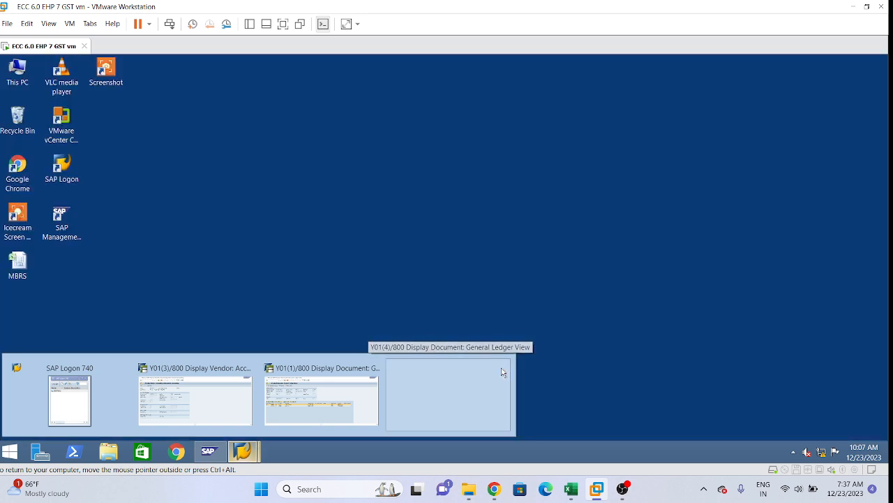
Point out the Account Information entry in the Excel notes' FK01 block, and return to the vendor display in SAP
click(571, 489)
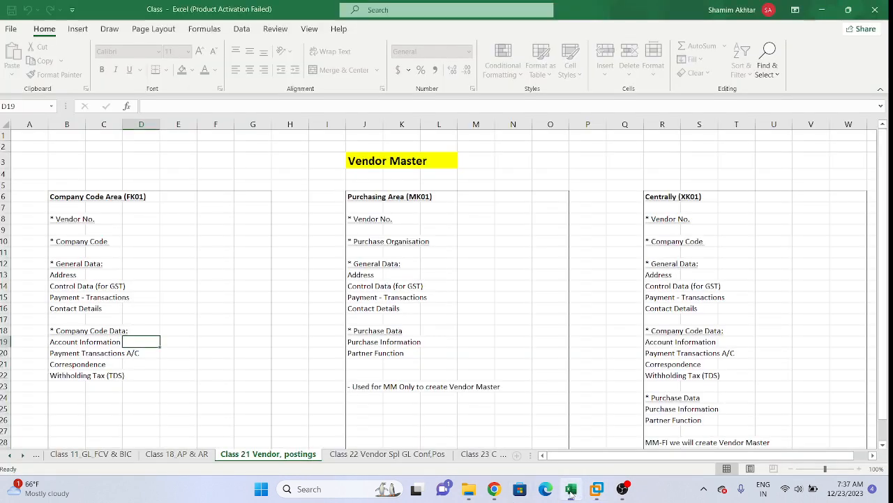
click(78, 343)
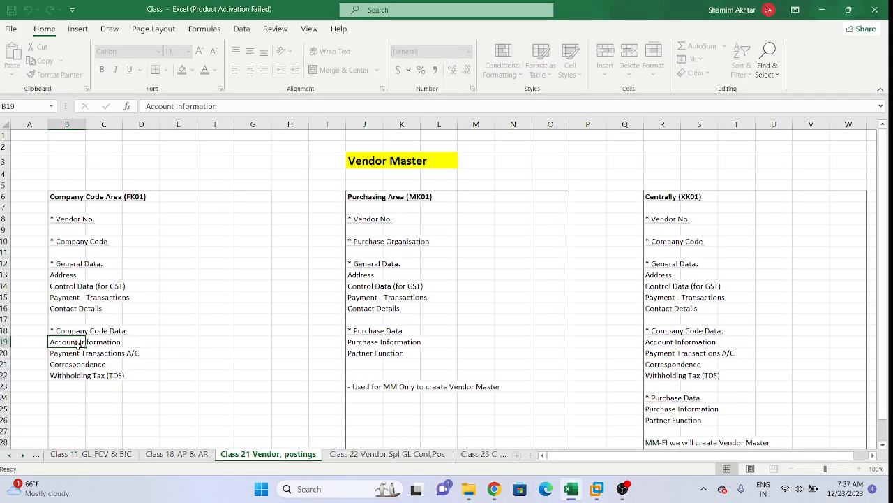
click(597, 491)
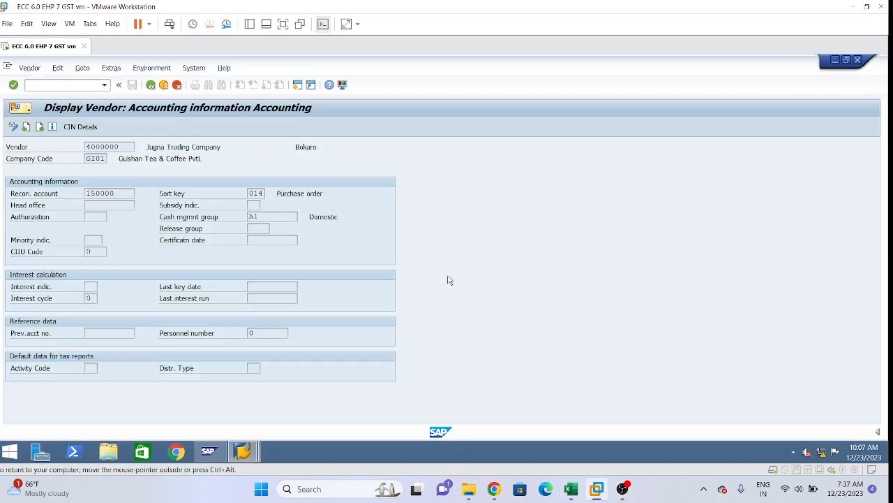
Examine Payt Terms, Cr memo terms and Payment methods in the vendor's Payment transactions Accounting view, and advance to Correspondence Accounting
key(Return)
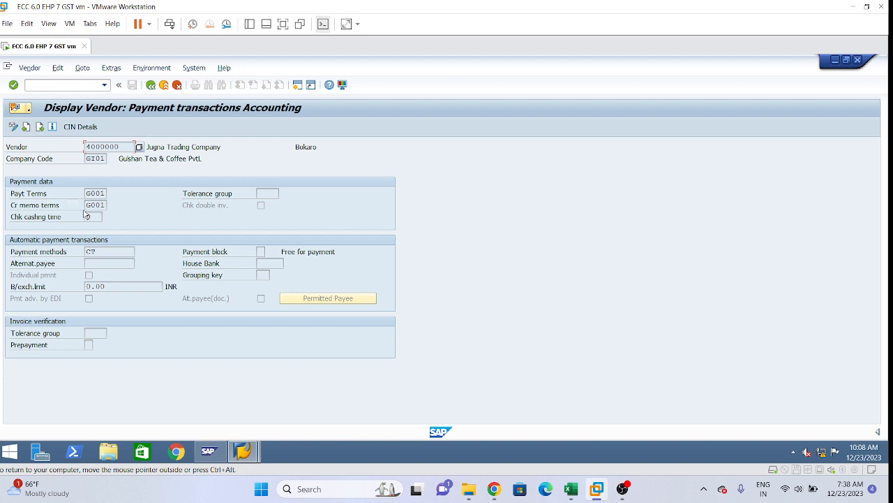
drag(105, 205, 82, 210)
click(101, 193)
click(98, 251)
key(Return)
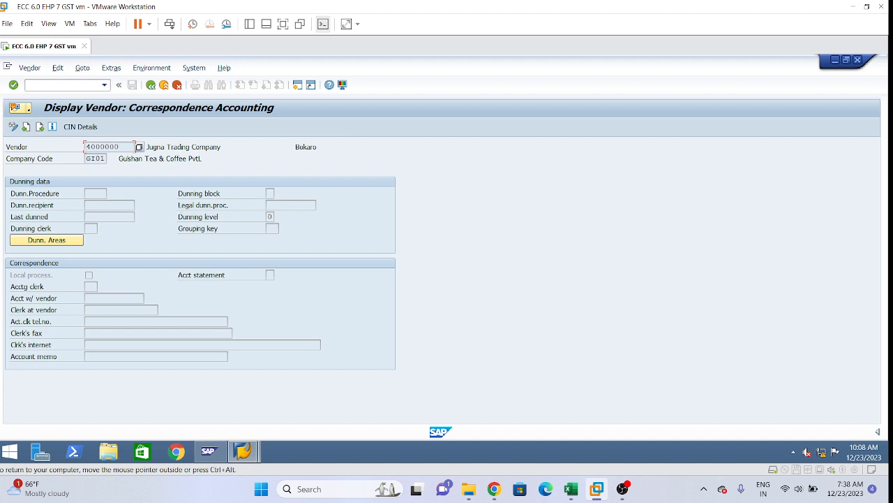
Point out the vendor's Dunn.Procedure field in Correspondence Accounting, and advance to the Withholding tax Accounting view
click(95, 194)
key(Return)
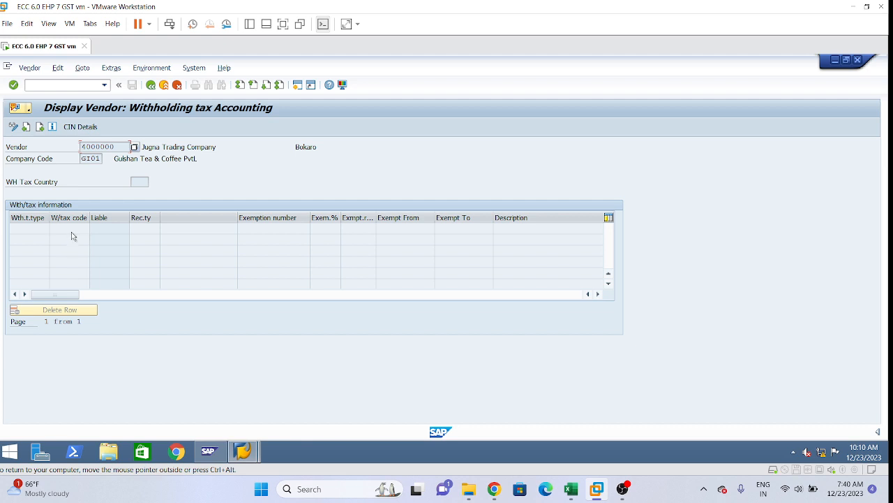
Switch to the Excel notes and highlight the whole Company Code Area (FK01) block
click(571, 491)
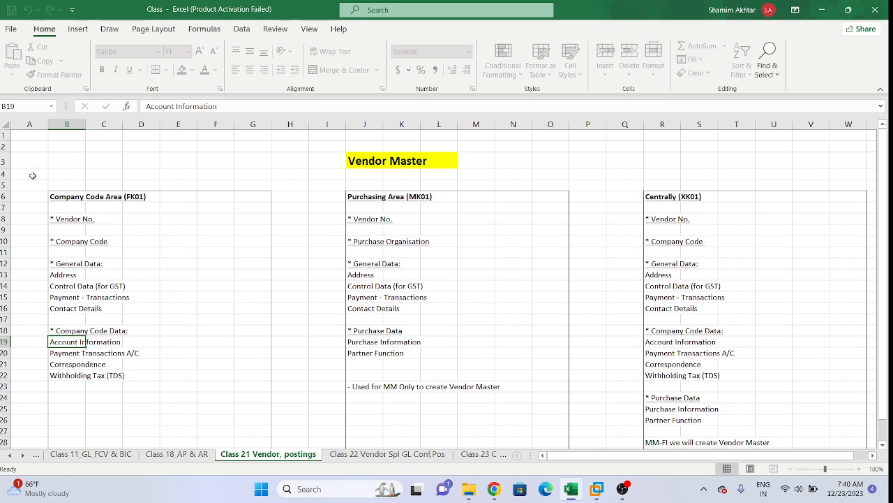
drag(32, 184, 216, 409)
click(314, 284)
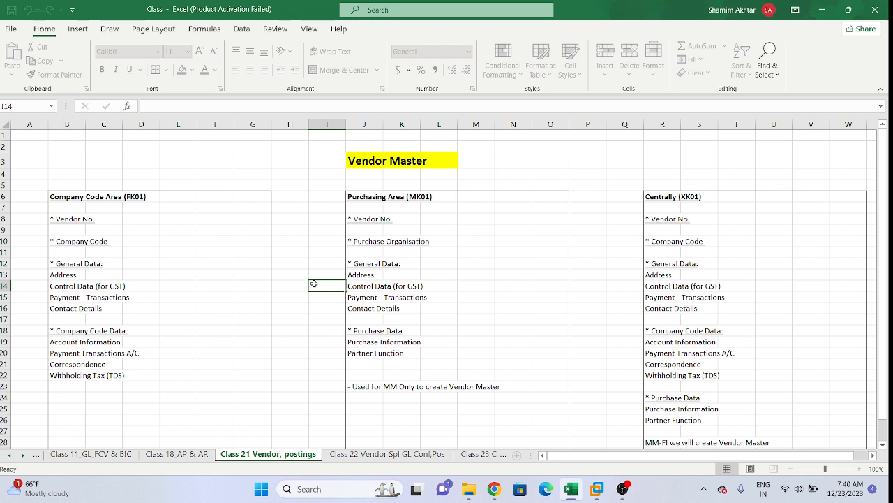
Highlight the Purchasing Area (MK01) block in the notes from its heading down to Contact Details
click(315, 182)
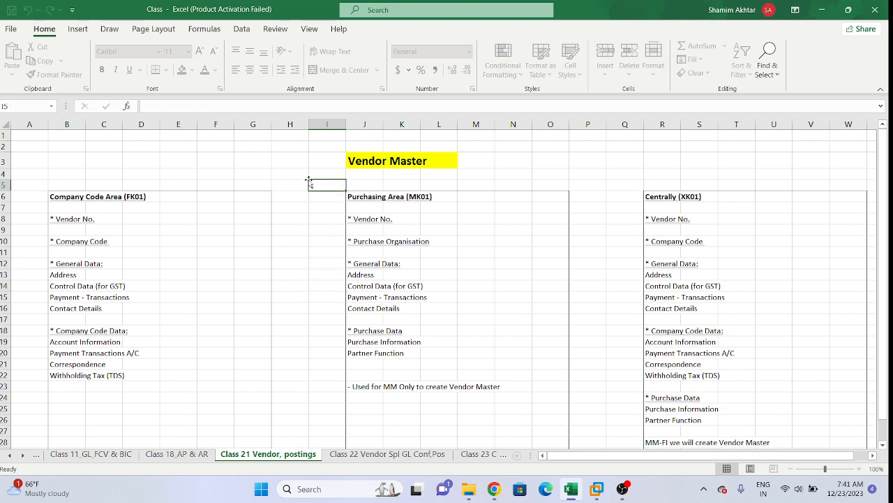
drag(309, 180, 316, 215)
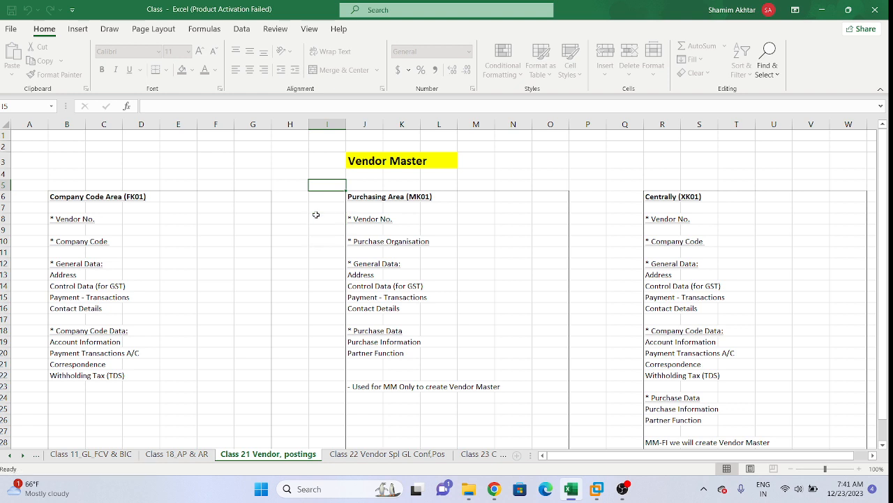
click(352, 194)
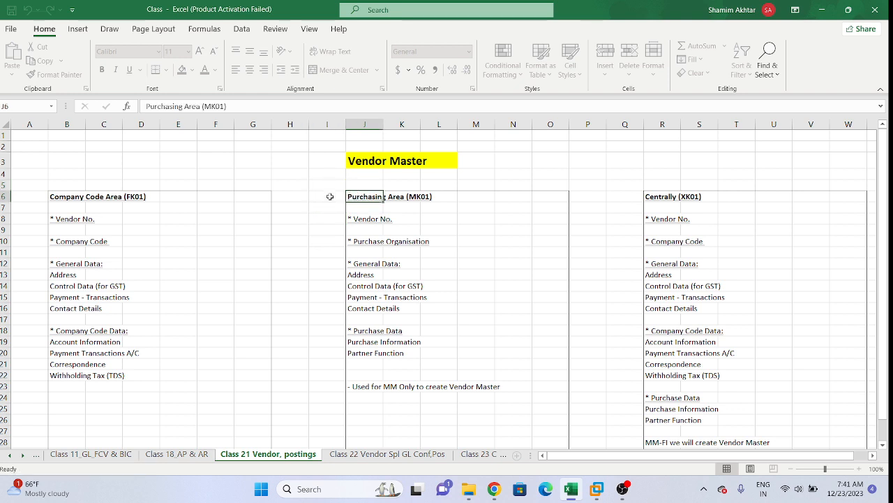
drag(329, 197, 544, 305)
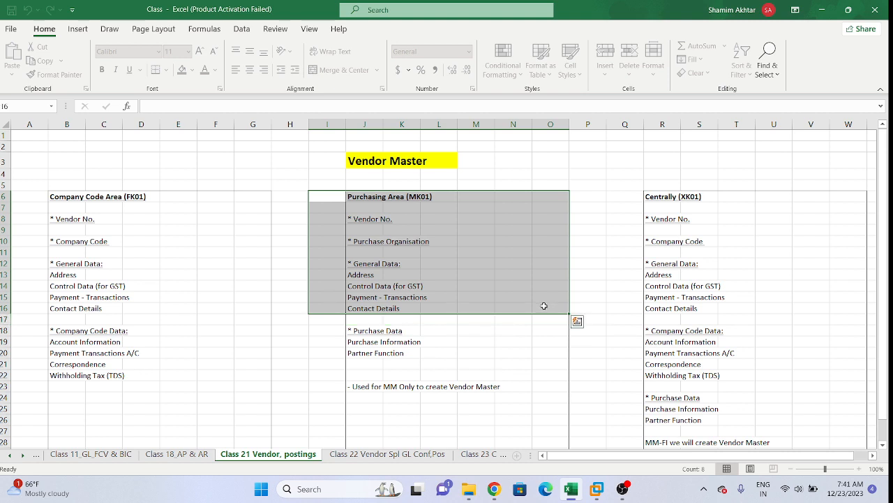
click(388, 295)
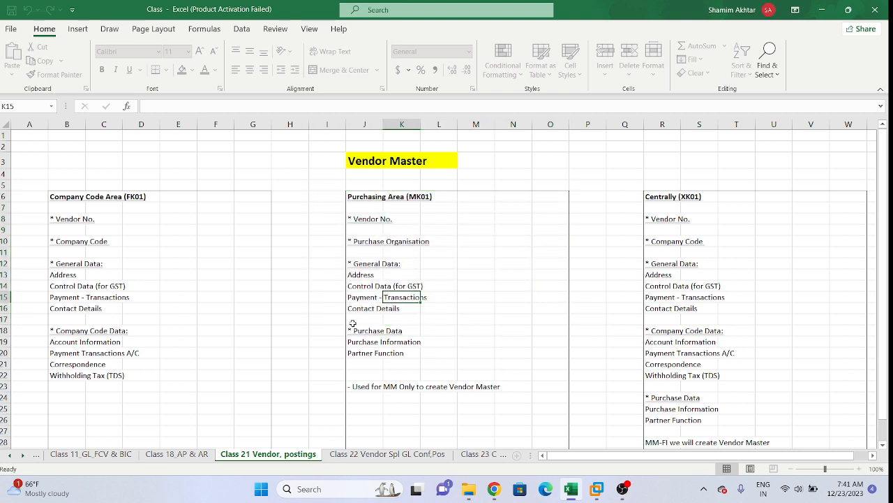
Highlight the Purchase Data section of the MK01 block, including Purchase Information and Partner Function
drag(355, 321, 442, 362)
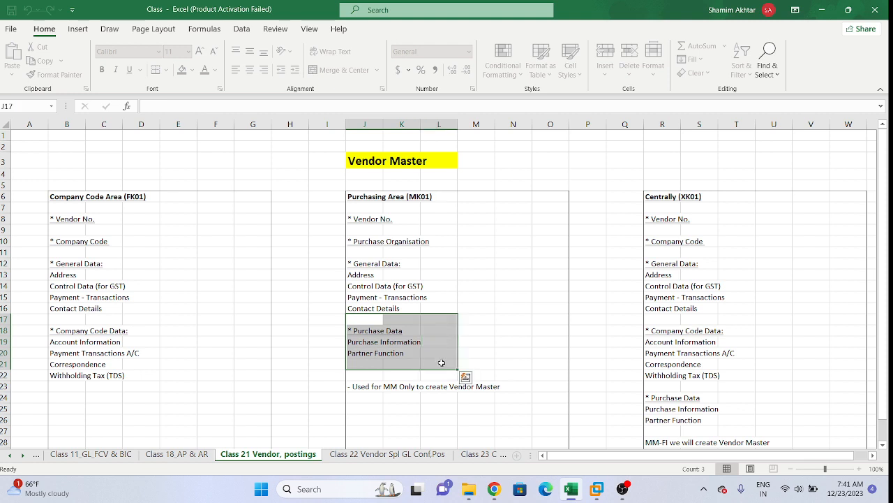
click(495, 352)
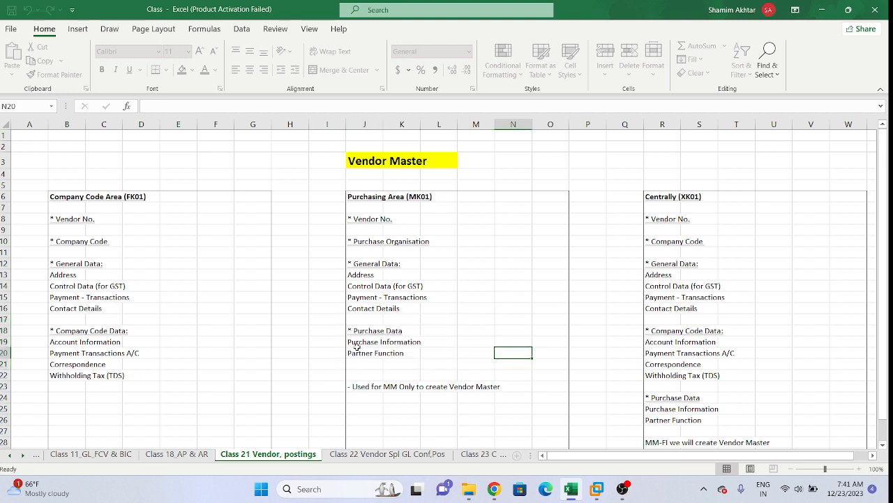
drag(351, 340, 424, 355)
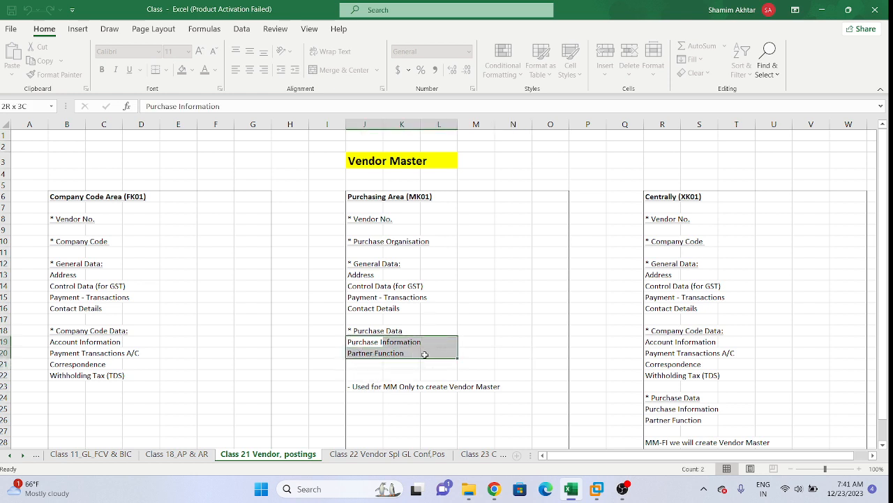
drag(425, 355, 423, 353)
Review the whole MK01 block again, highlighting its General Data entries and its Purchase Data entries in turn
drag(324, 188, 545, 357)
click(496, 308)
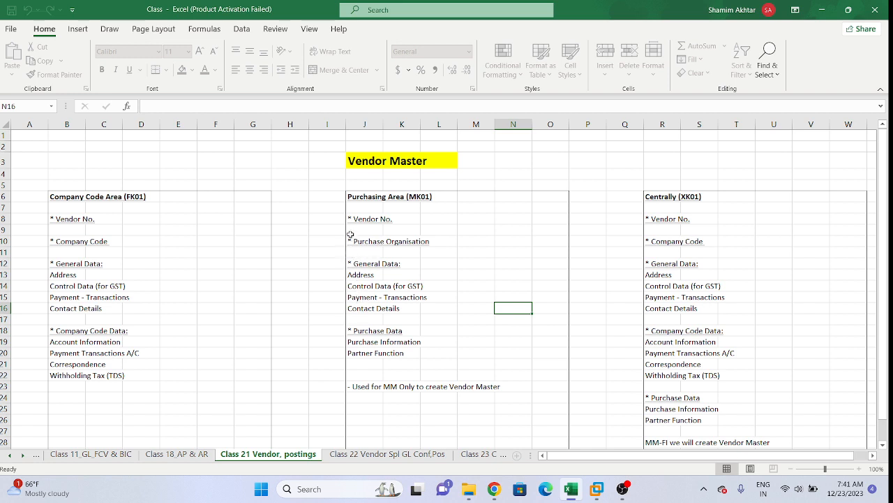
drag(351, 218, 433, 306)
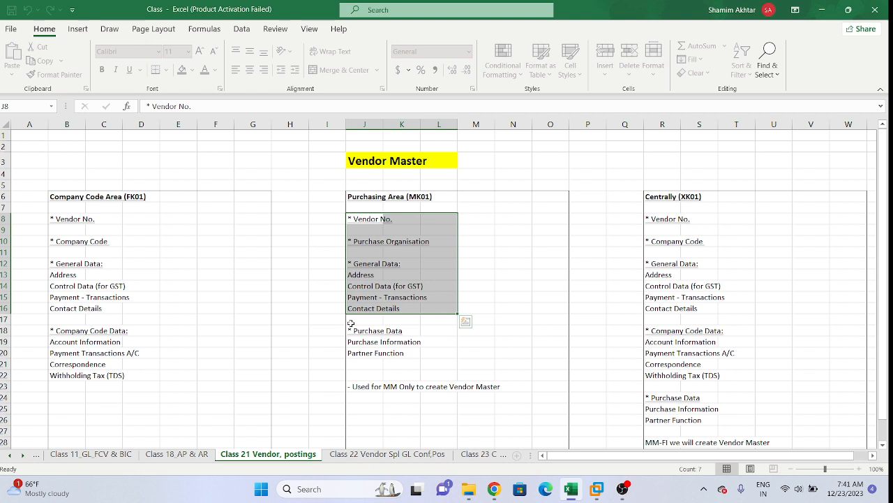
drag(353, 330, 426, 352)
scroll(426, 353, down, 3)
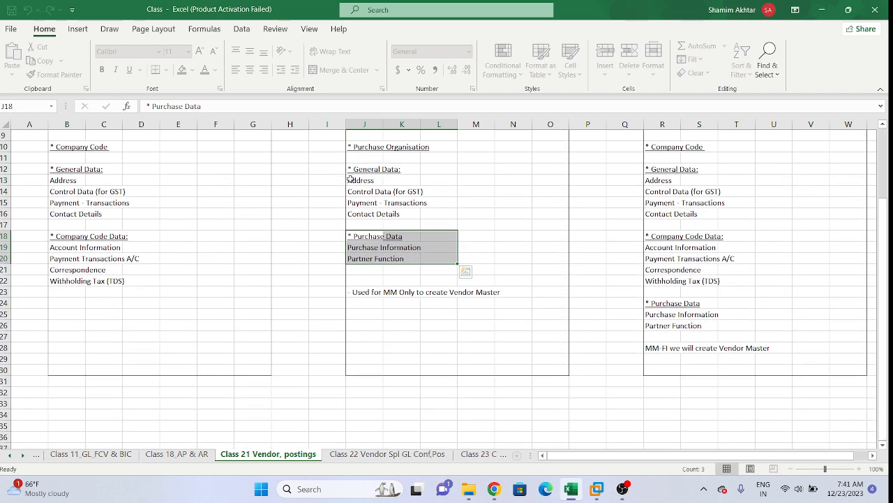
drag(353, 171, 401, 213)
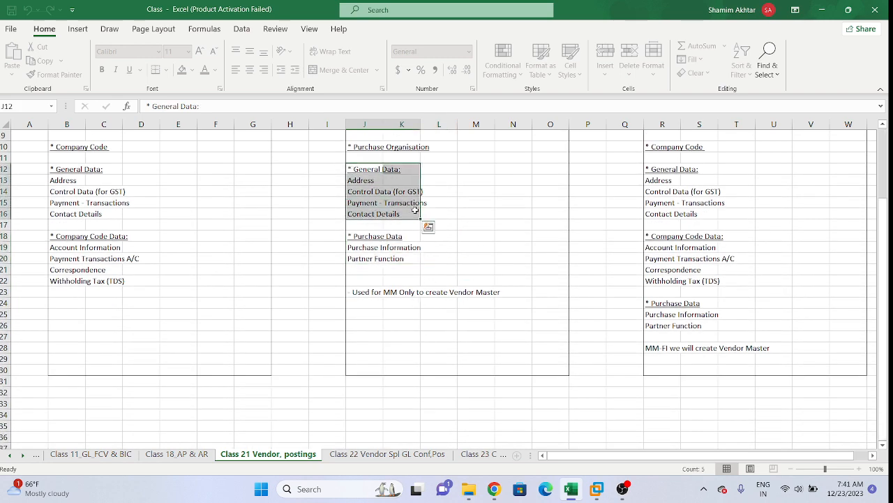
click(358, 235)
drag(358, 235, 410, 261)
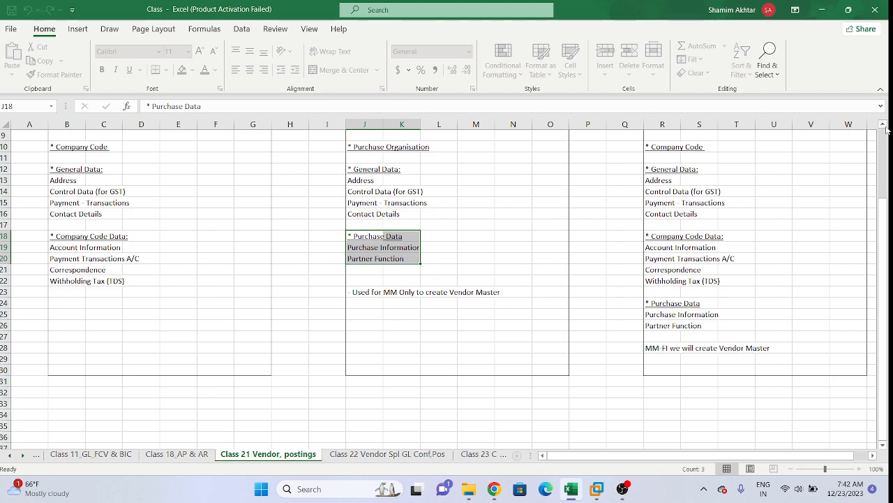
Highlight the FK01 and MK01 blocks together, and compare them with the Centrally (XK01) block
scroll(883, 129, up, 3)
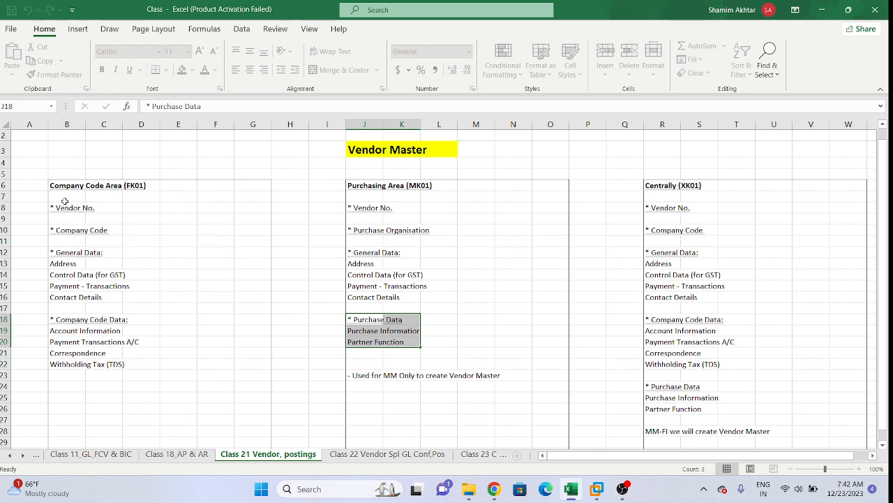
drag(38, 175, 541, 405)
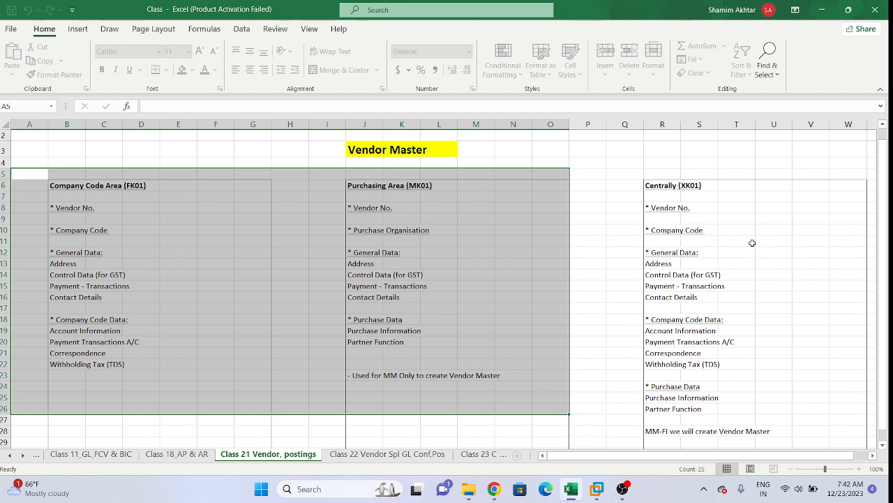
drag(662, 208, 656, 221)
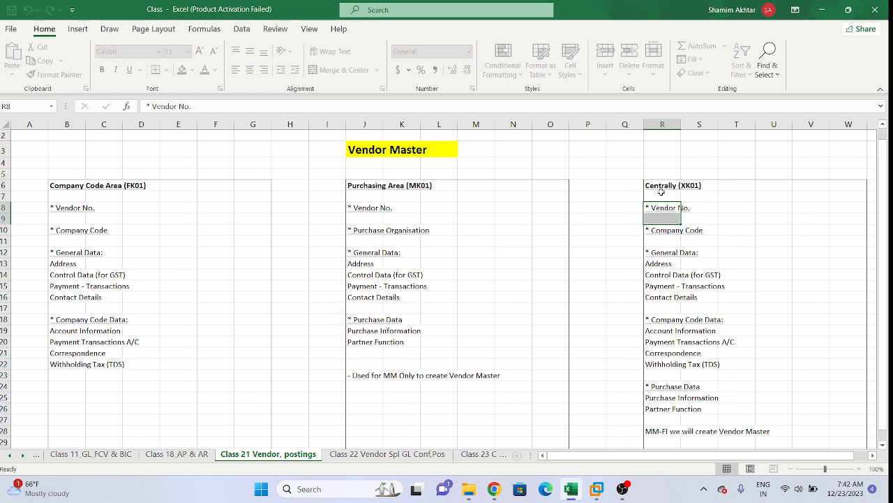
drag(656, 183, 787, 426)
click(615, 432)
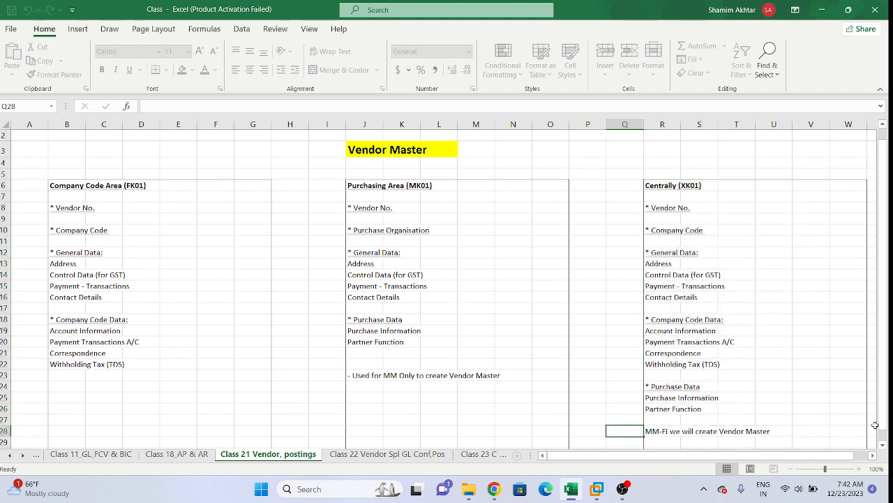
Highlight the entries under Company Code Area (FK01), followed by those under Purchasing Area (MK01)
scroll(882, 441, down, 2)
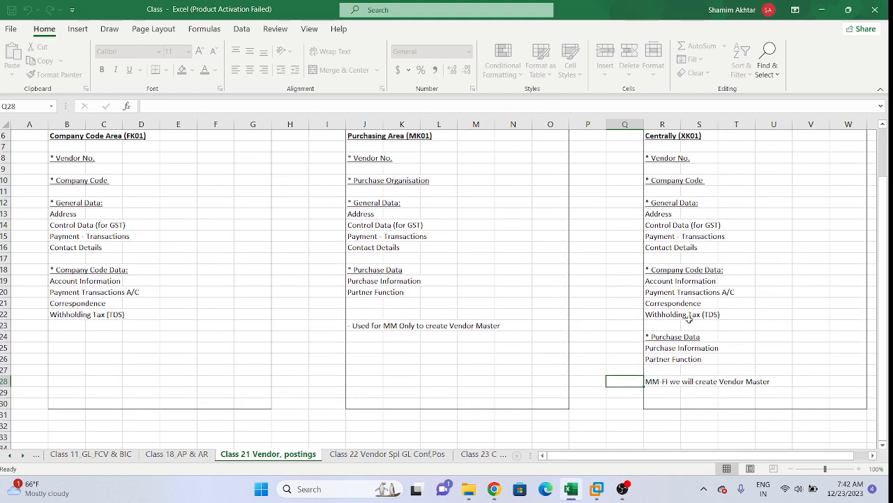
click(51, 147)
drag(51, 148, 183, 325)
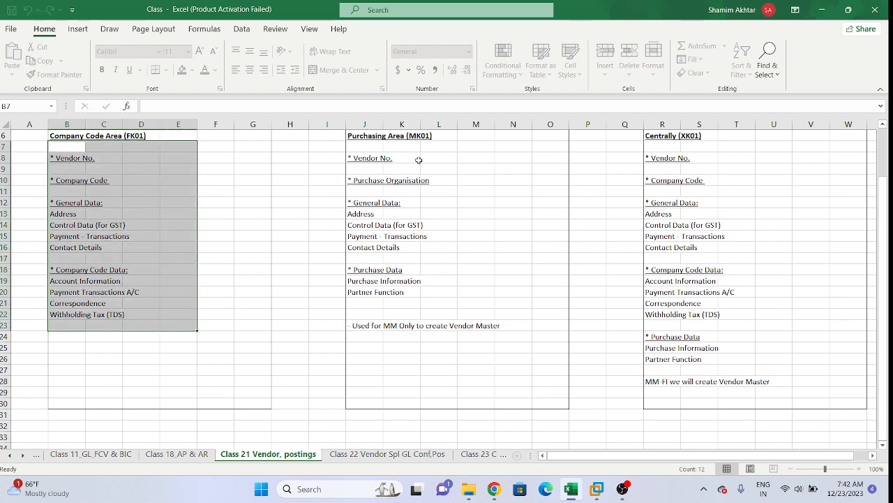
drag(361, 151, 519, 360)
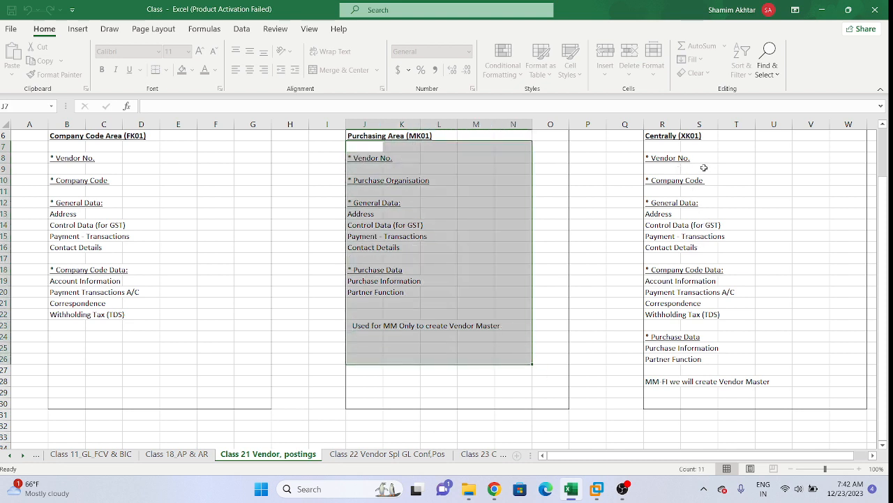
Highlight the XK01 block's entries from Vendor No. to Withholding Tax (TDS), followed by its Purchase Data section
click(629, 157)
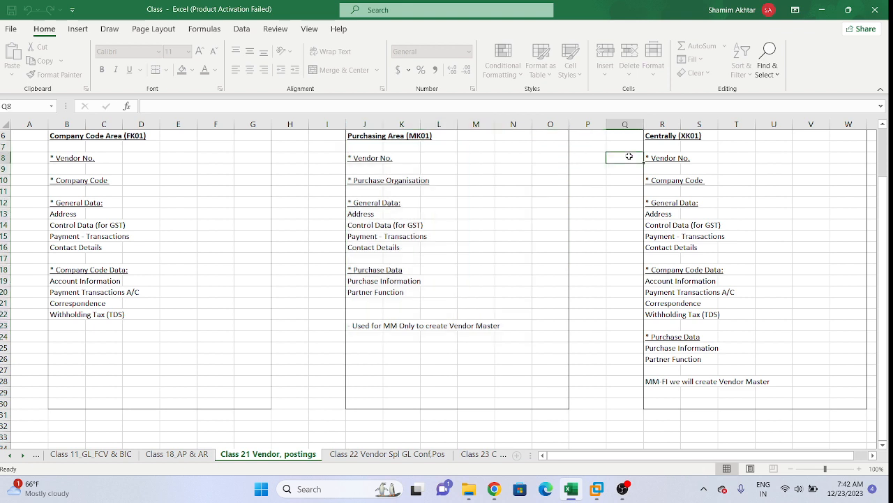
drag(630, 157, 739, 319)
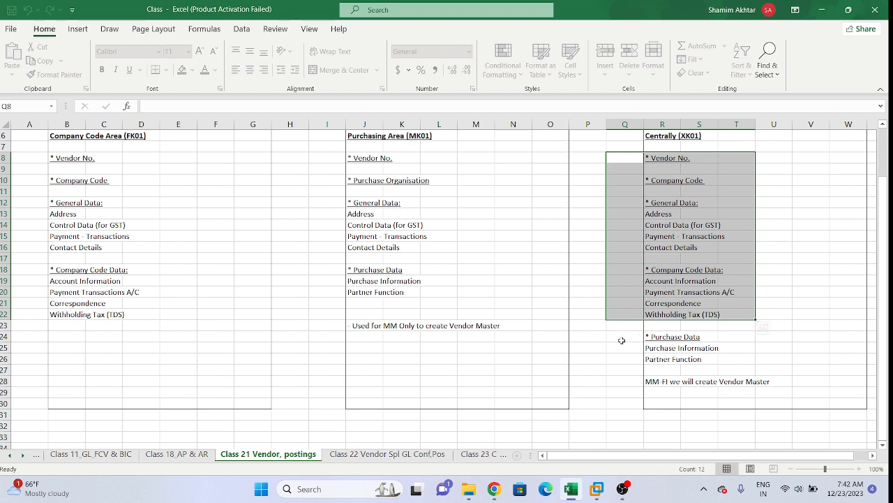
drag(624, 335, 693, 366)
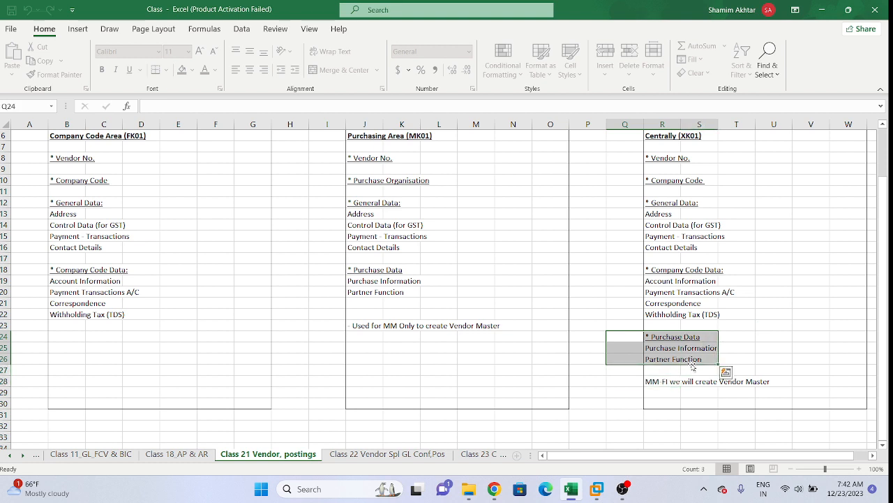
click(817, 236)
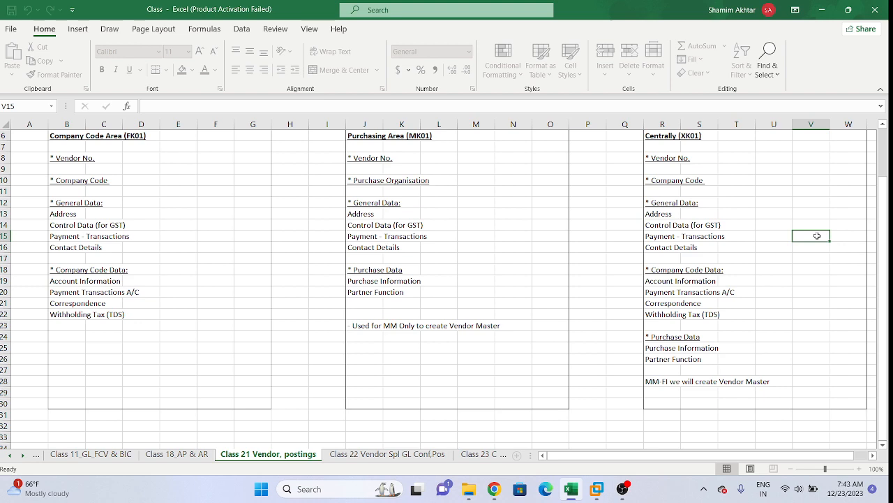
Return to SAP and leave the vendor display for the SAP Easy Access screen with /n
click(771, 189)
scroll(885, 127, up, 2)
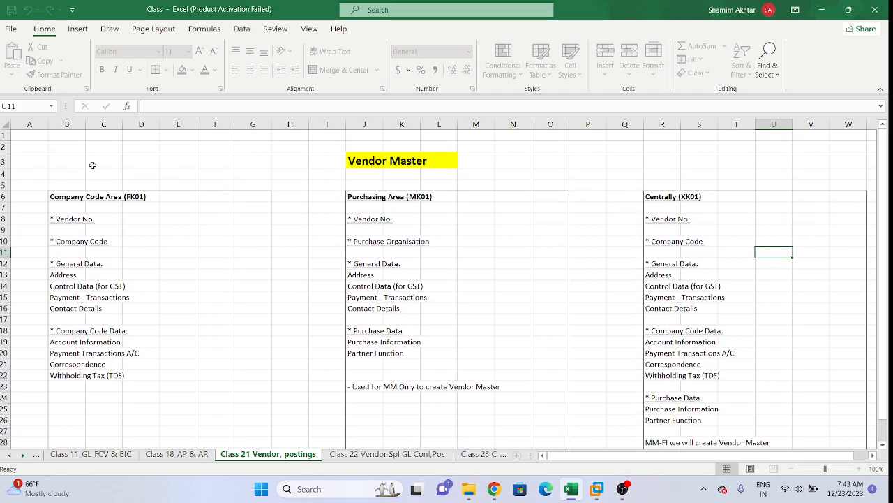
click(142, 166)
click(596, 489)
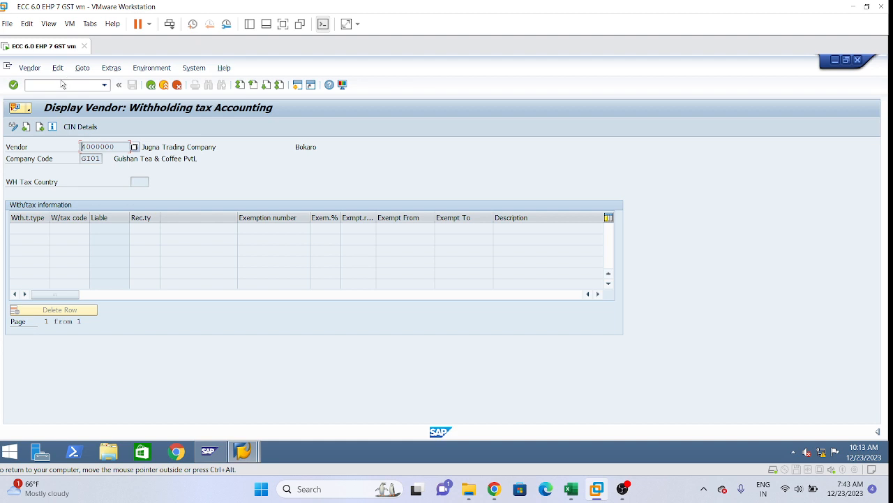
click(64, 85)
text(/n)
key(Return)
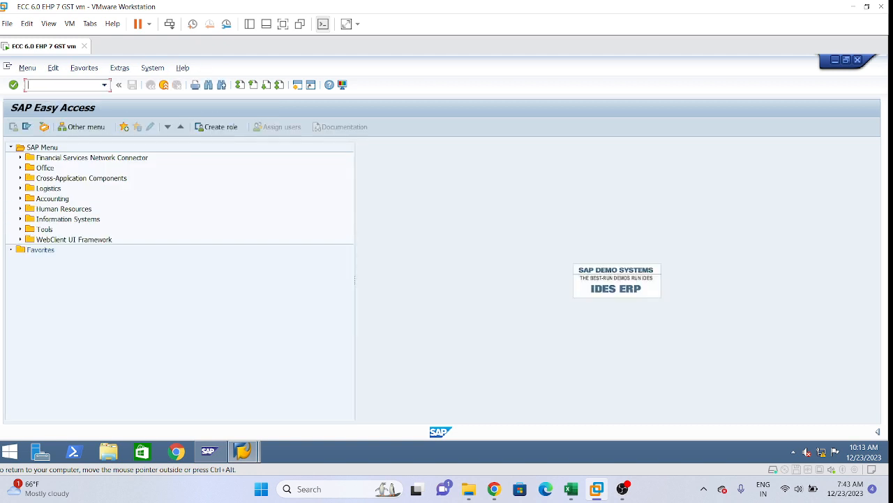
Locate FK01 - Create under Accounting, Financial Accounting, Accounts Payable, Master Records in the SAP Menu and select it
click(20, 199)
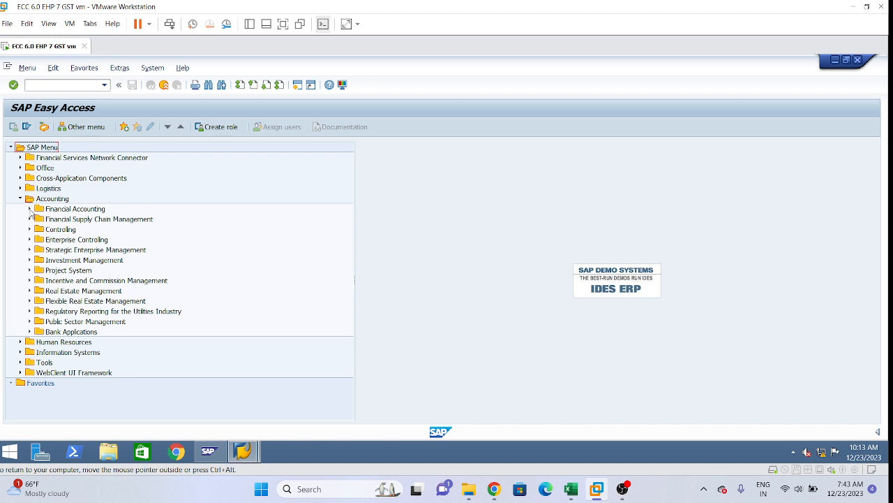
click(30, 209)
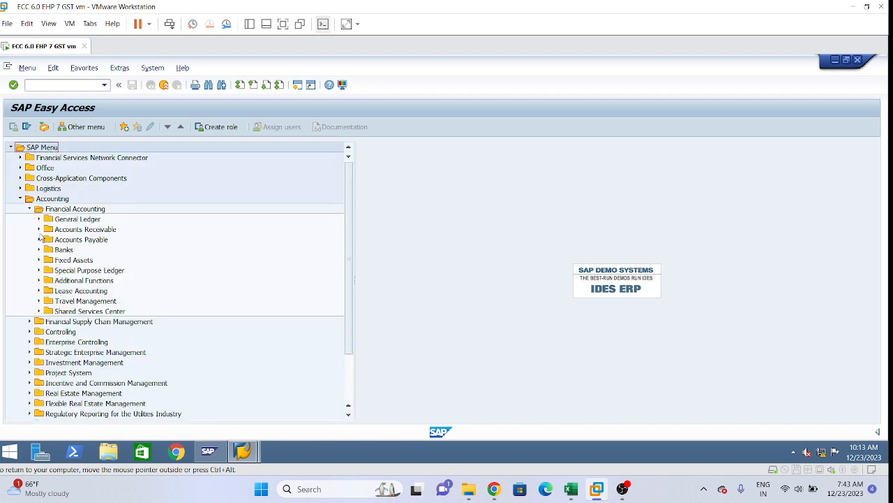
click(39, 240)
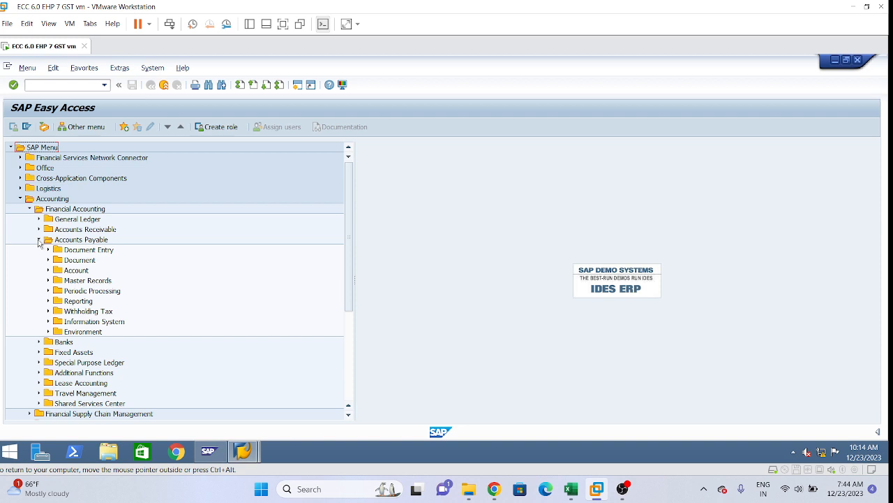
click(48, 280)
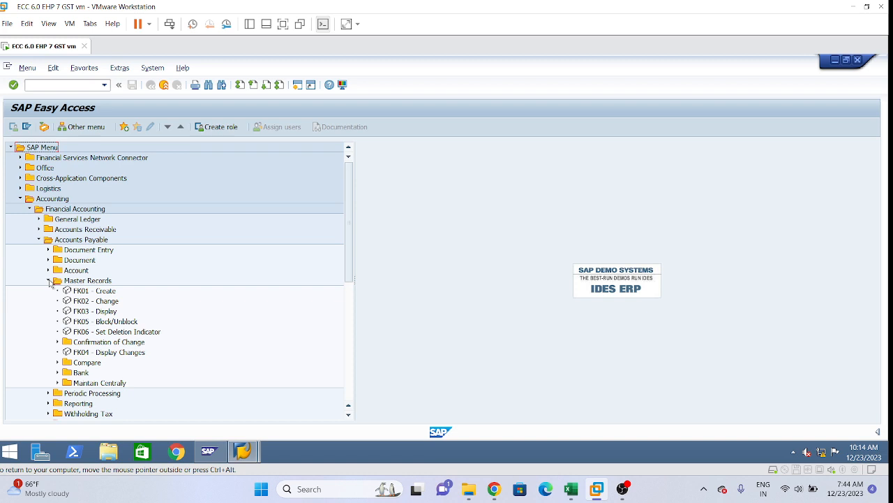
click(91, 292)
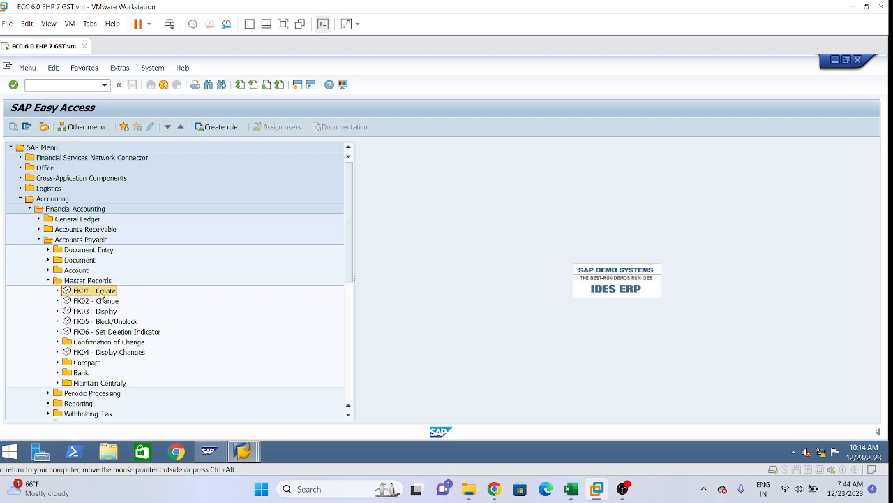
Open FK01 - Create and change the company code on the initial screen to IT01
double_click(106, 294)
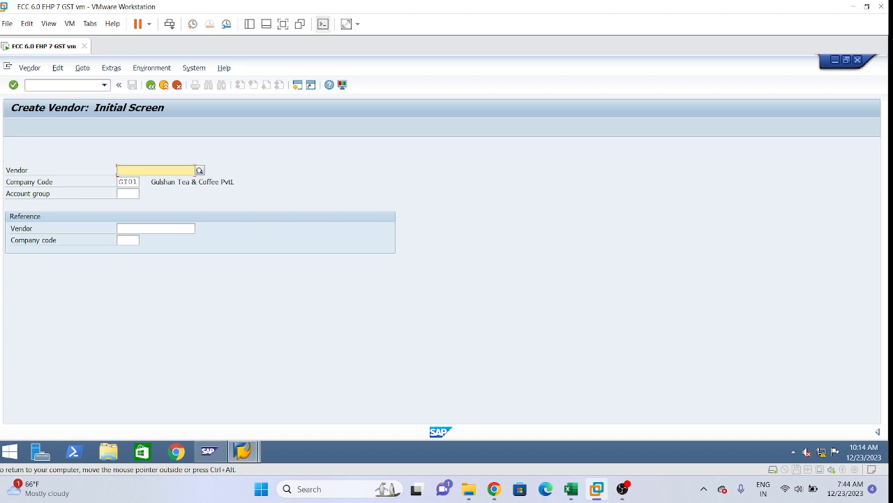
click(123, 182)
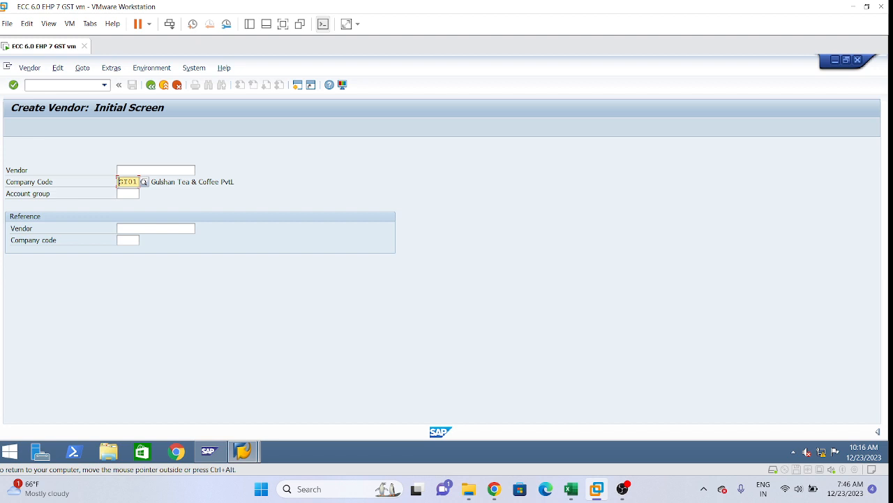
text(1)
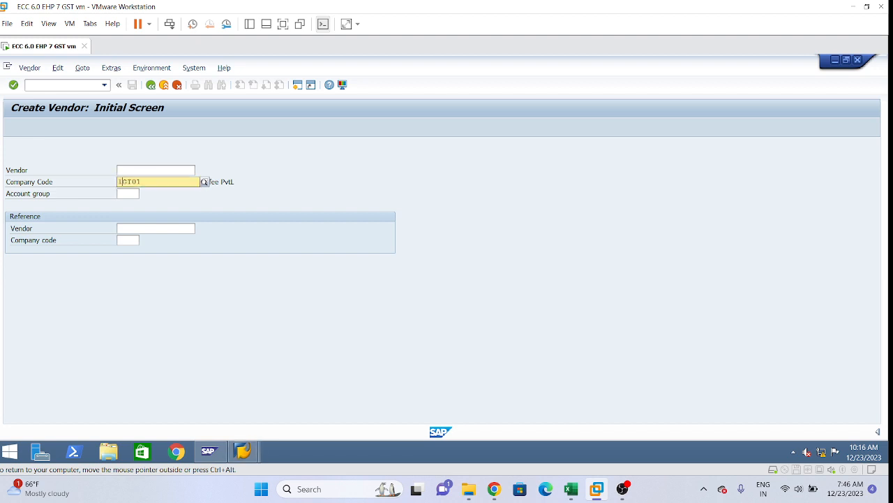
key(Delete)
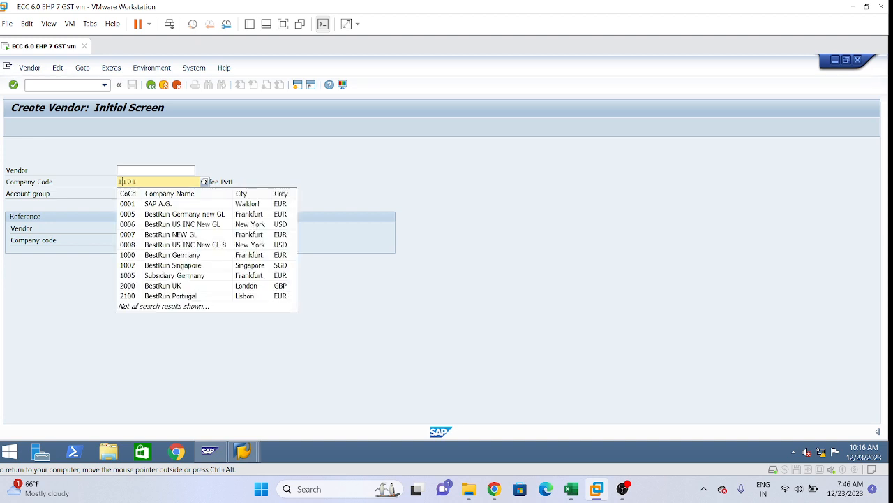
click(503, 192)
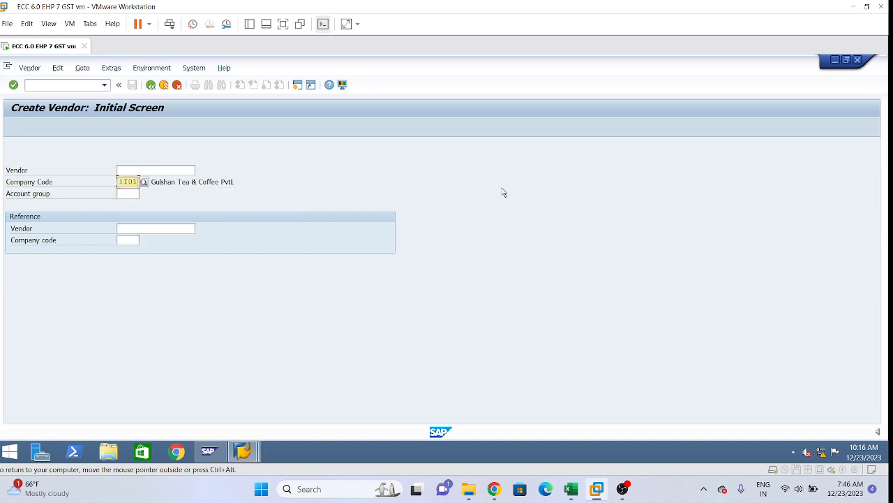
Choose account group LSVS for the new vendor and continue to the address screen
click(127, 193)
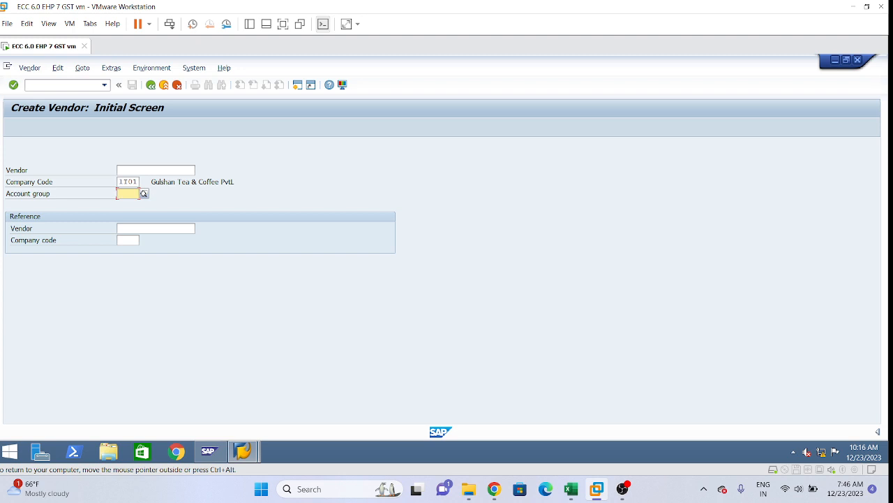
text(1)
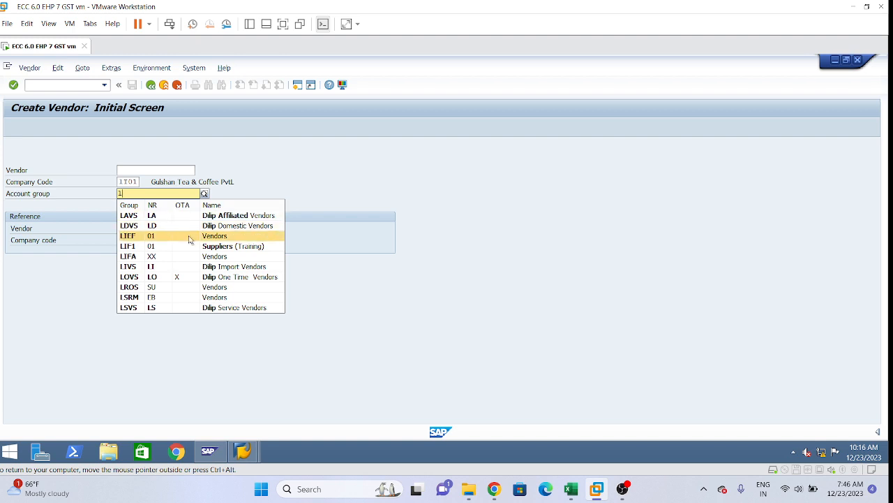
click(268, 309)
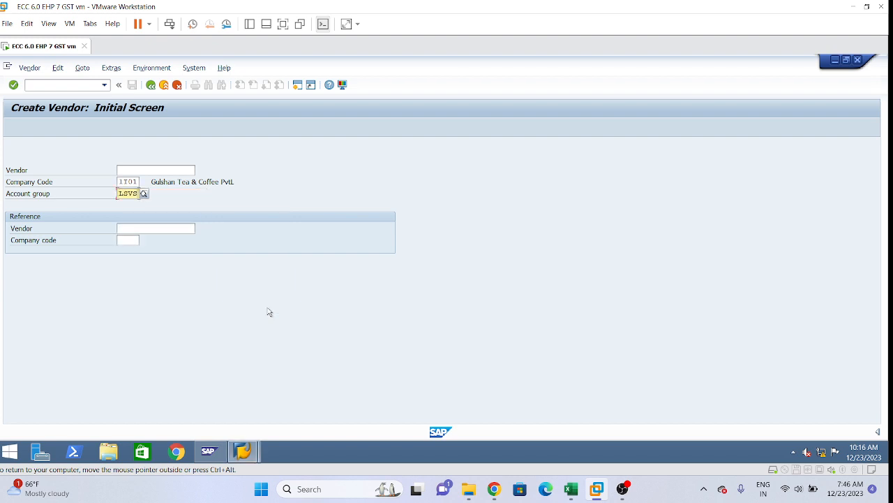
click(122, 181)
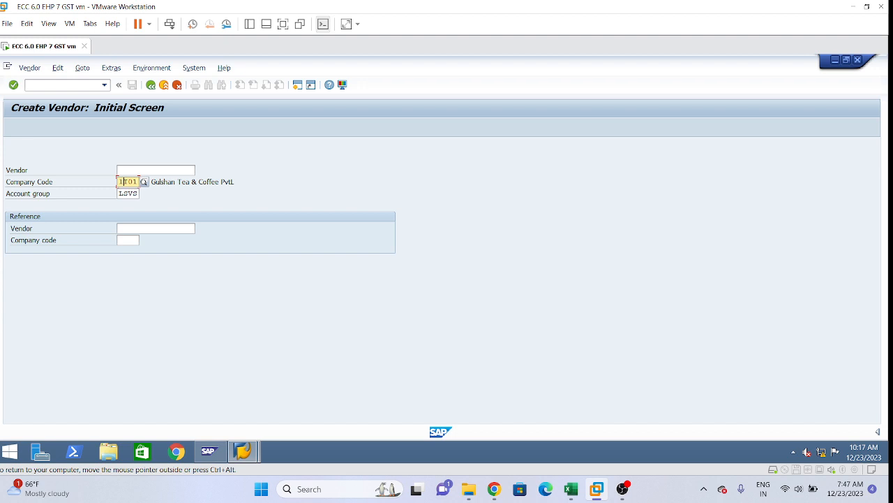
click(222, 181)
key(Return)
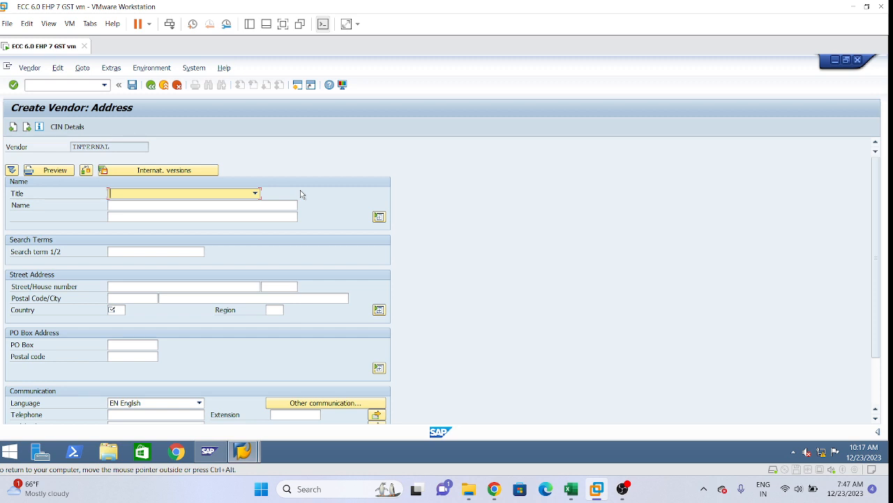
Set the vendor's title to Company and enter the first word of the vendor's name
click(255, 194)
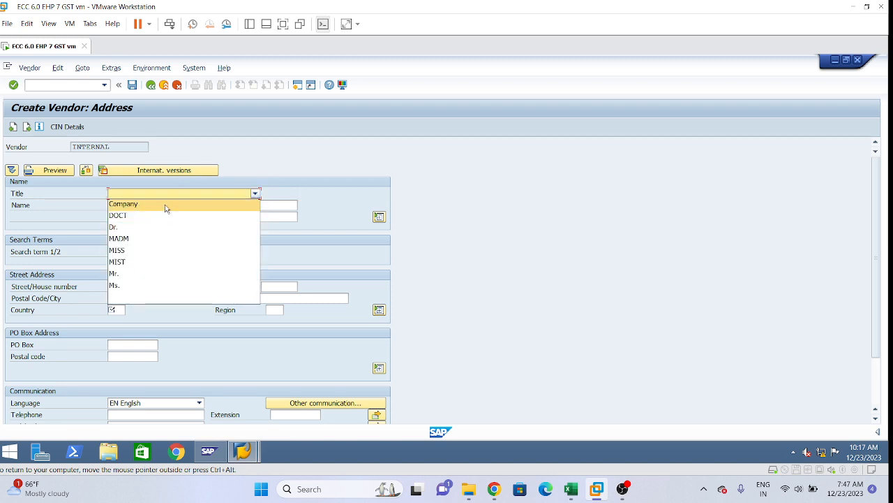
click(222, 204)
click(221, 205)
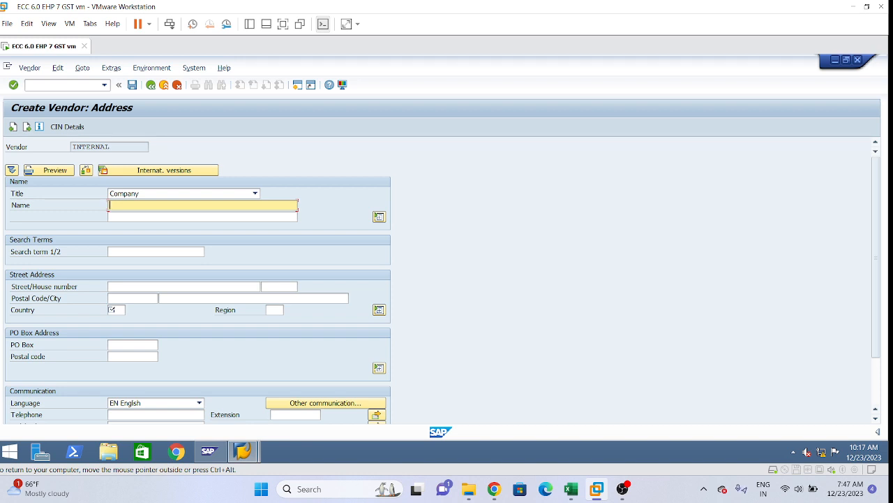
text(N)
text(isaa)
key(BackSpace)
key(BackSpace)
key(BackSpace)
text(asim)
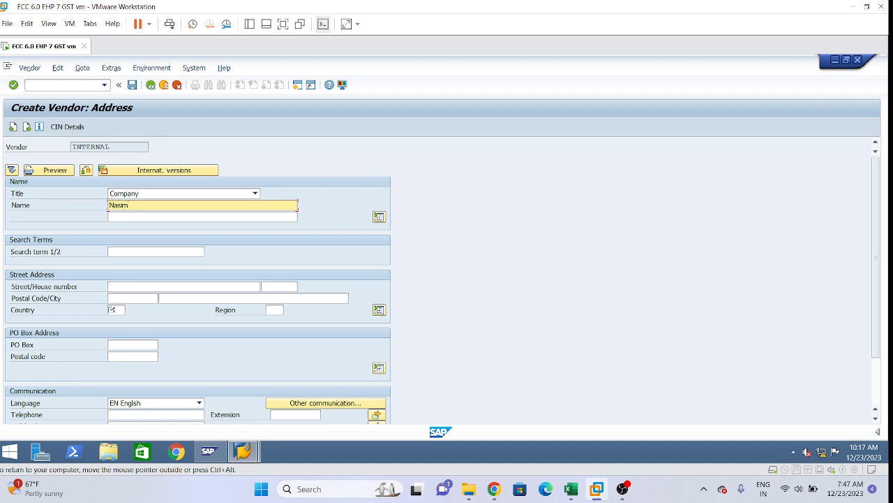
Try Mr. as the vendor's title and set it back to Company
click(256, 193)
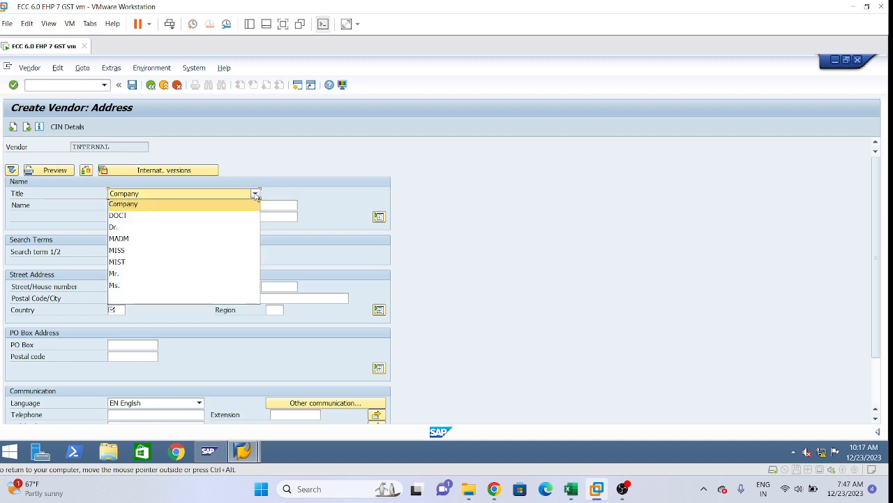
click(126, 277)
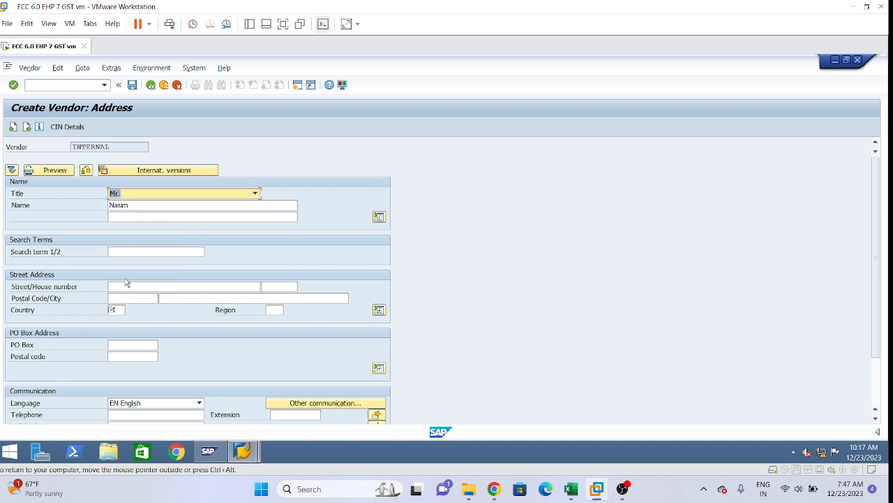
click(255, 193)
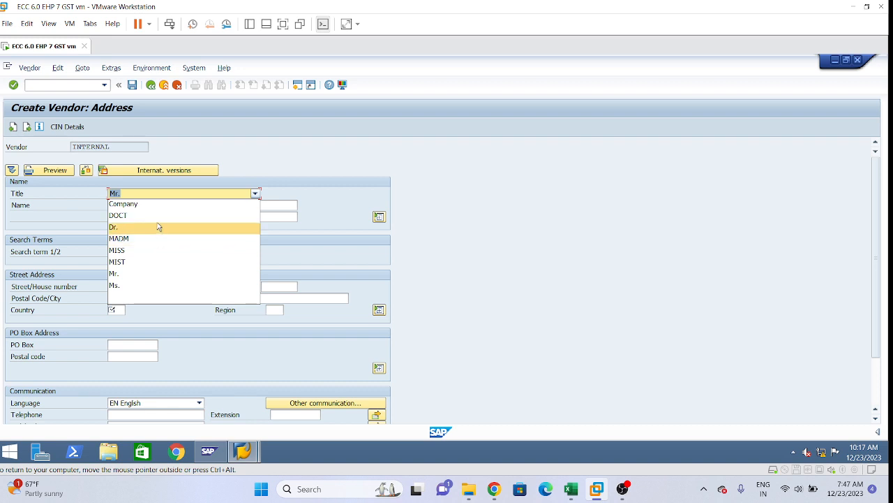
click(158, 204)
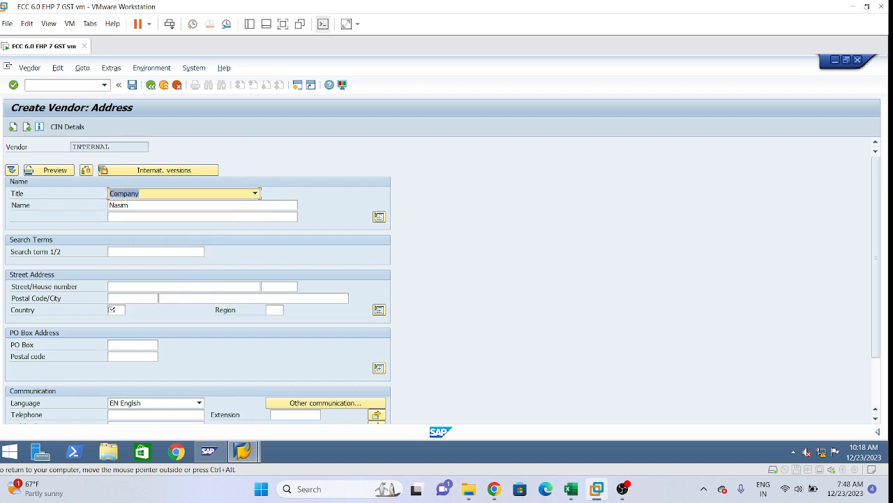
Complete the vendor's name with Pvt Ltd and enter NPL as the search term
click(158, 204)
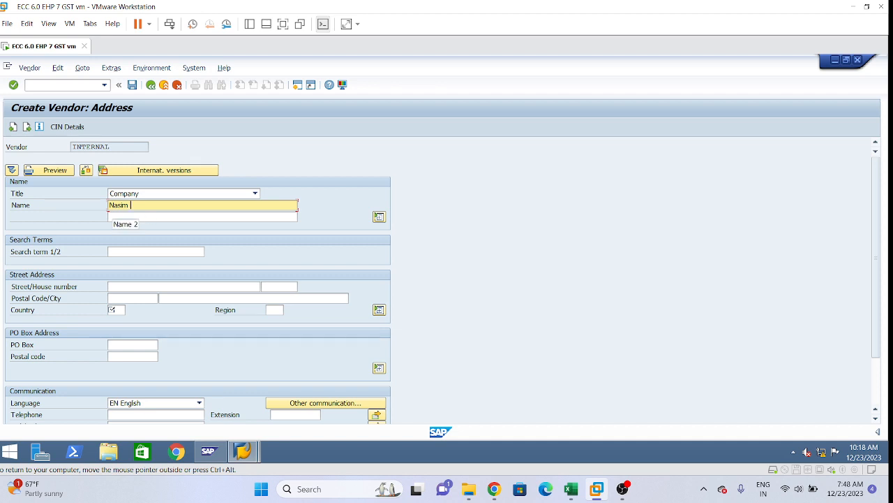
text(Pvt Ltd)
click(139, 252)
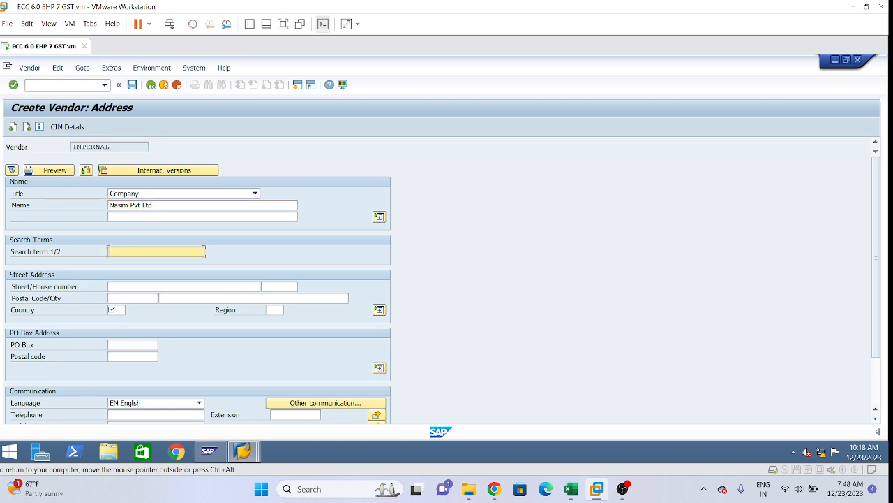
text(NPL)
click(115, 287)
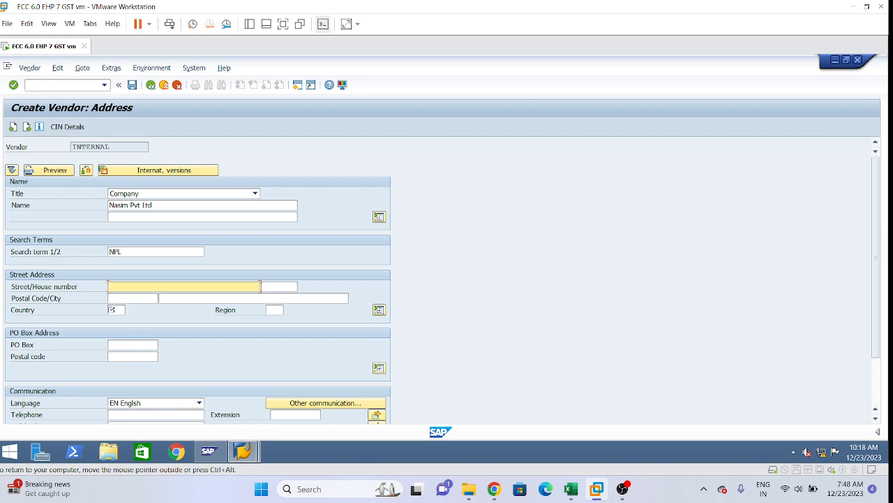
text(HNo 01)
click(271, 286)
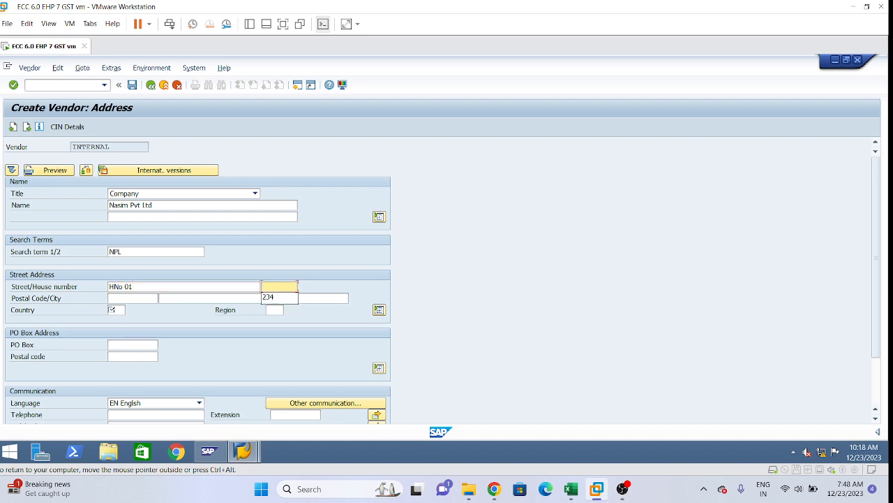
key(shift+Tab)
key(BackSpace)
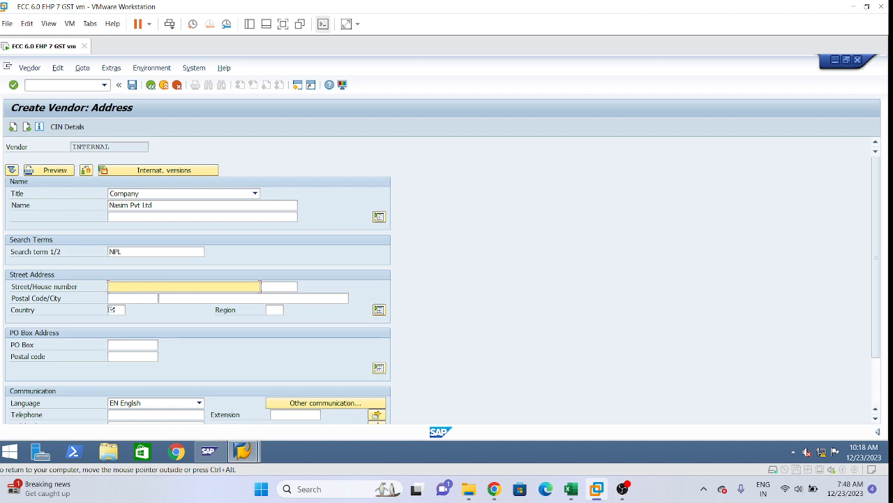
Fill in the vendor's street, house number, postal code and city under Street Address
text(26)
key(Tab)
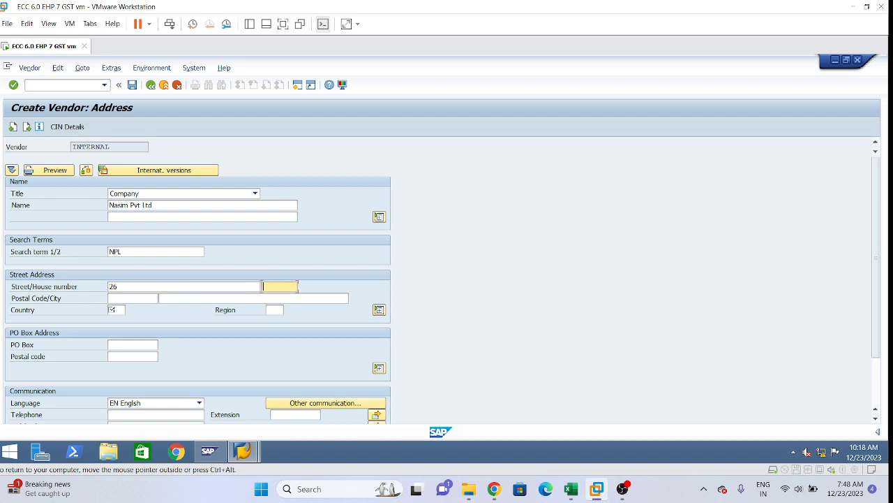
text(01)
key(Tab)
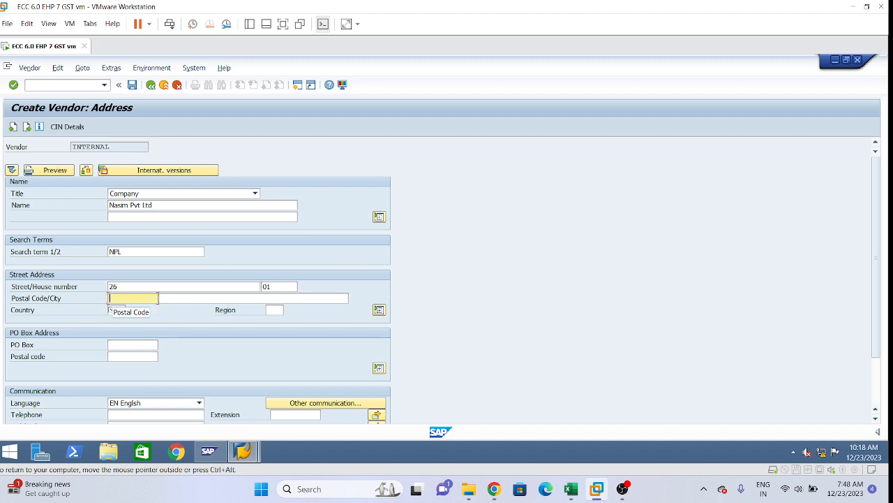
text(5000)
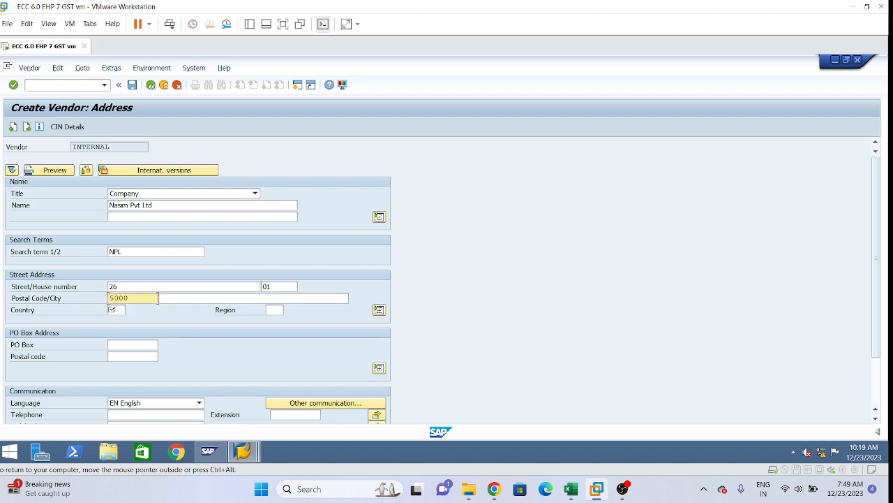
text(47)
key(Tab)
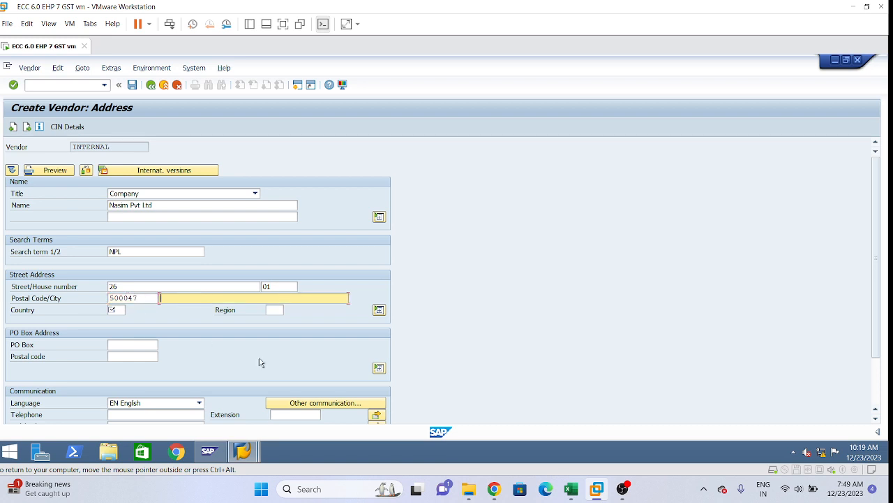
text(Hyderabad)
Set the street address country to IN and the region to 36 (Telangana)
key(Tab)
text(in)
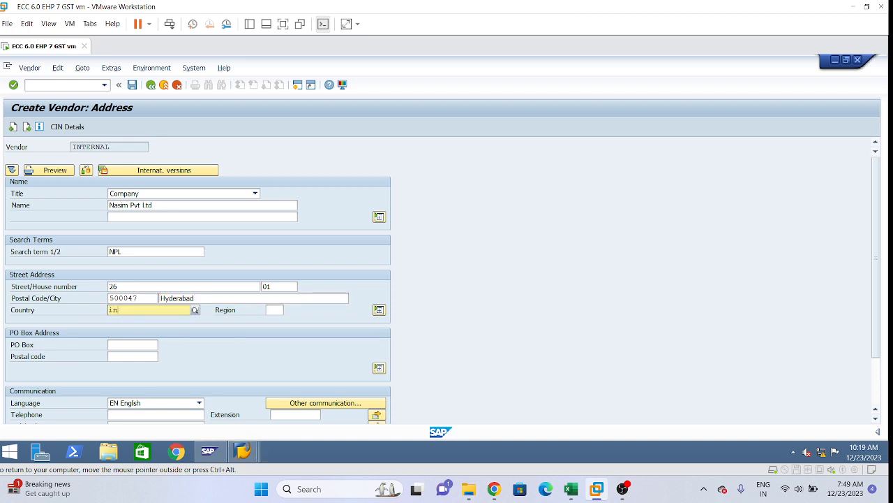
click(138, 332)
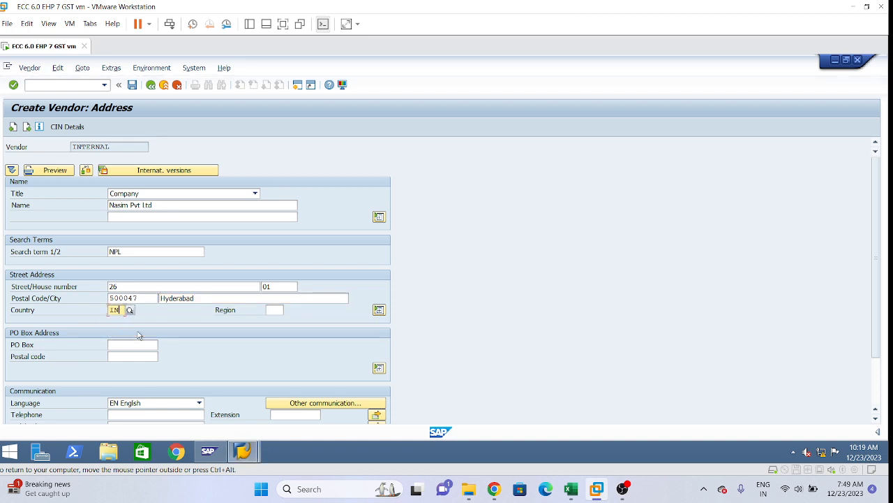
key(Tab)
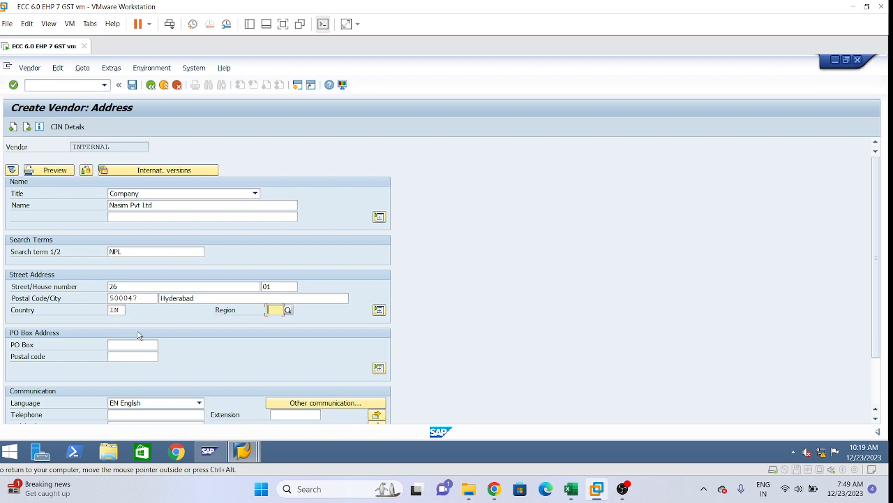
text(t)
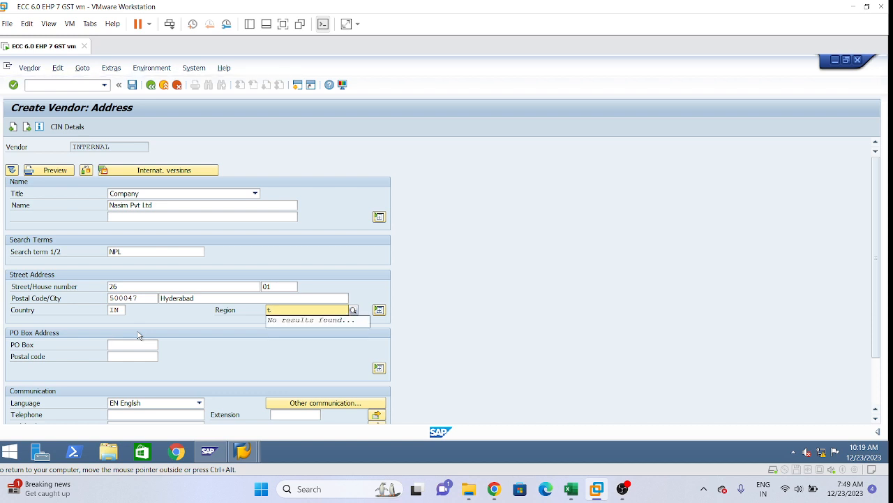
key(BackSpace)
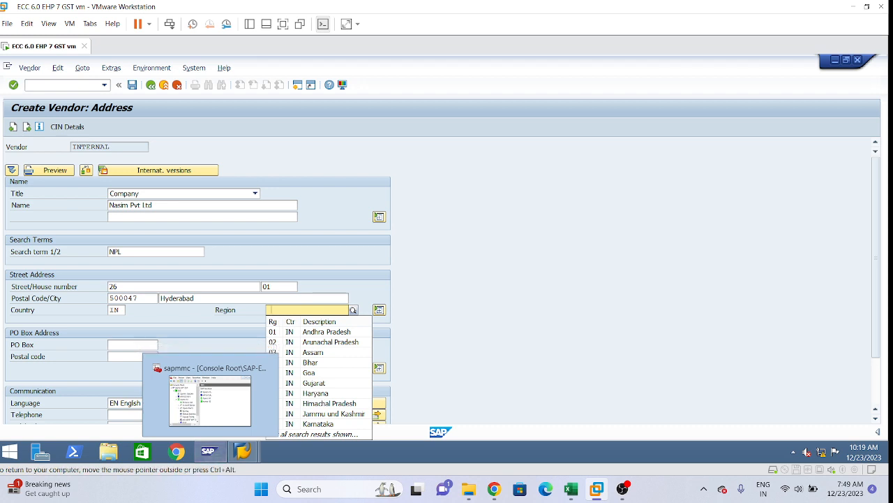
click(278, 309)
text(36)
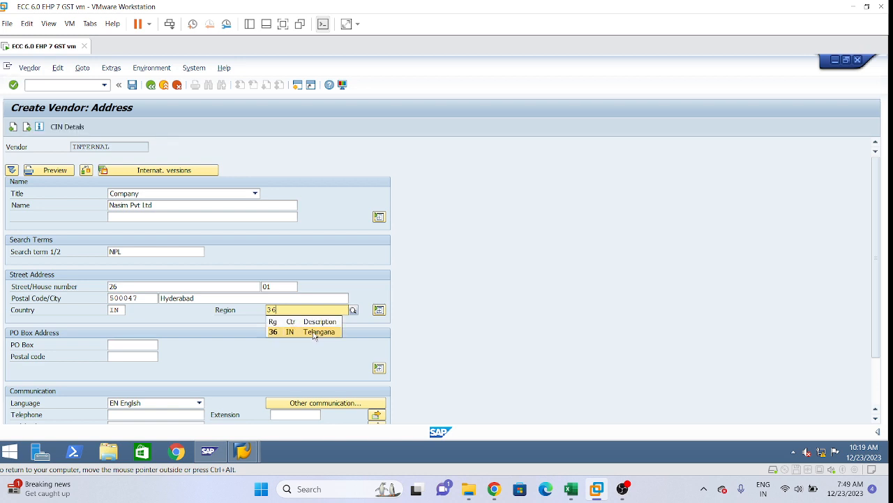
click(314, 332)
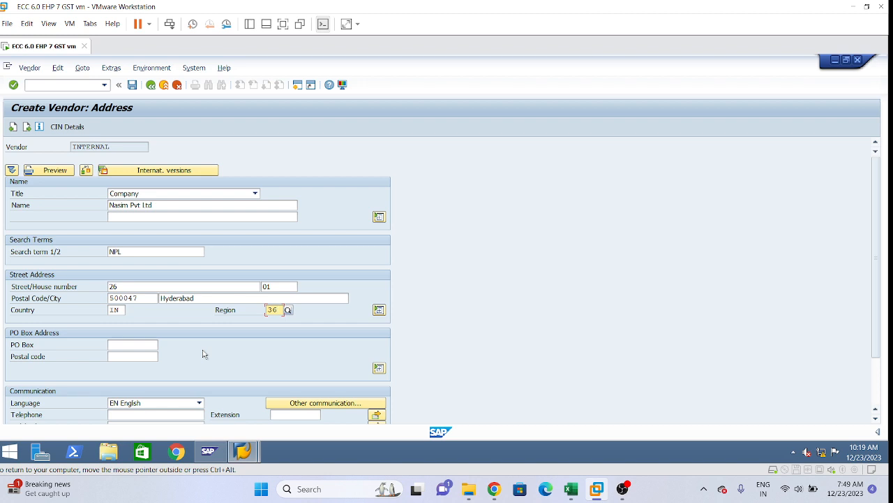
Fill in the vendor's PO Box number, correct the country entry to IN and continue past the Address data
click(115, 344)
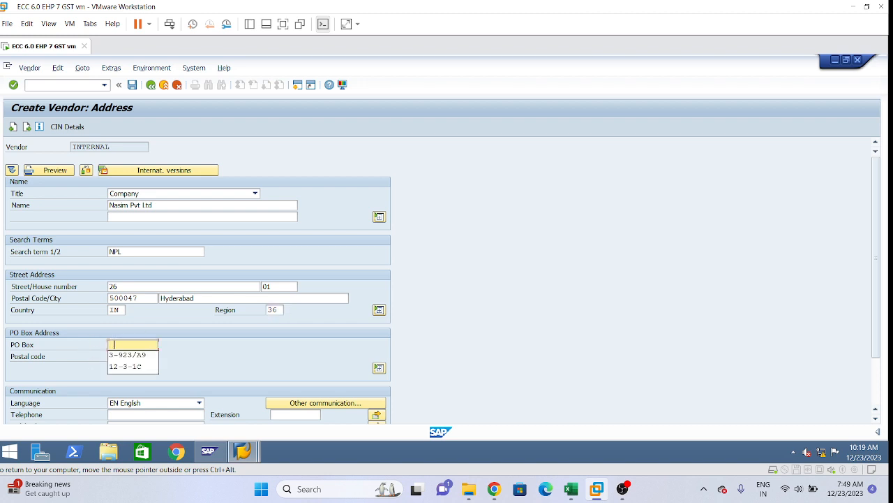
click(128, 356)
key(BackSpace)
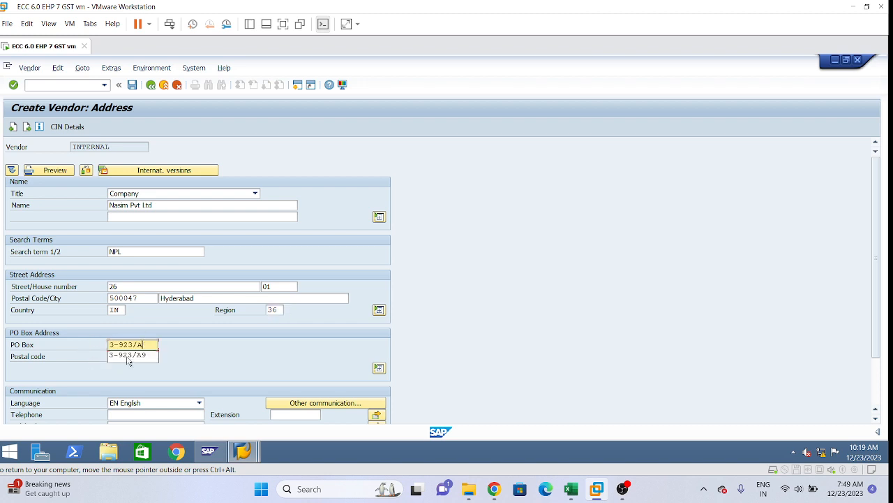
text(4)
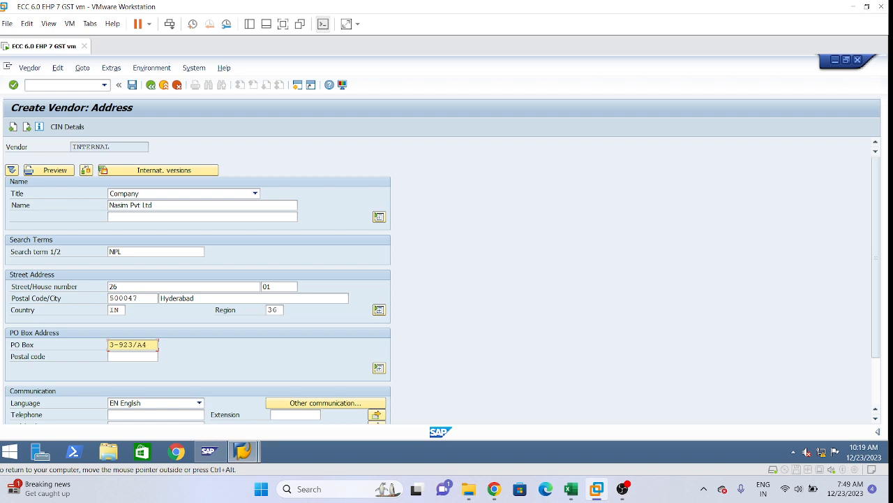
key(Return)
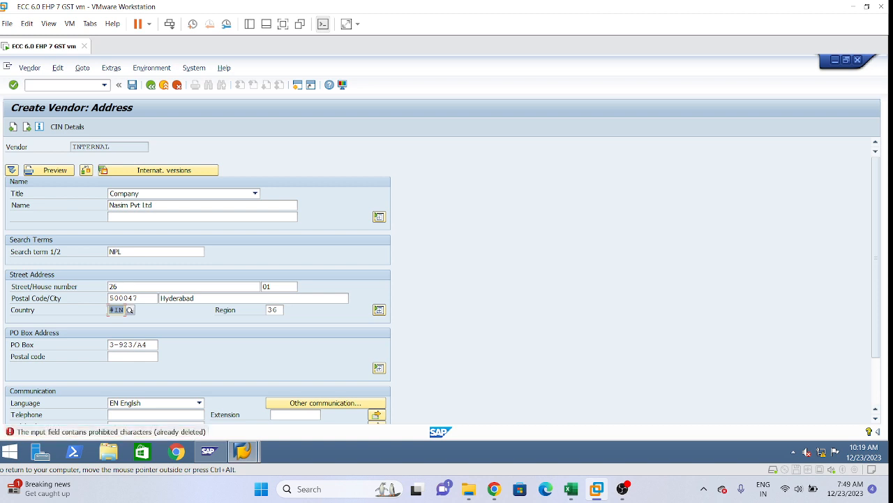
key(Delete)
key(Return)
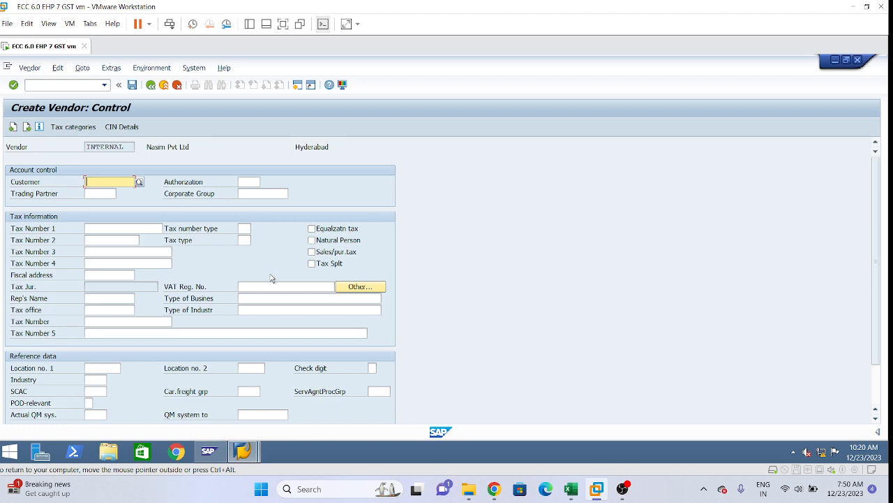
Skip the Control, Payment transactions and Contact persons data without entries to reach the Accounting information
key(Return)
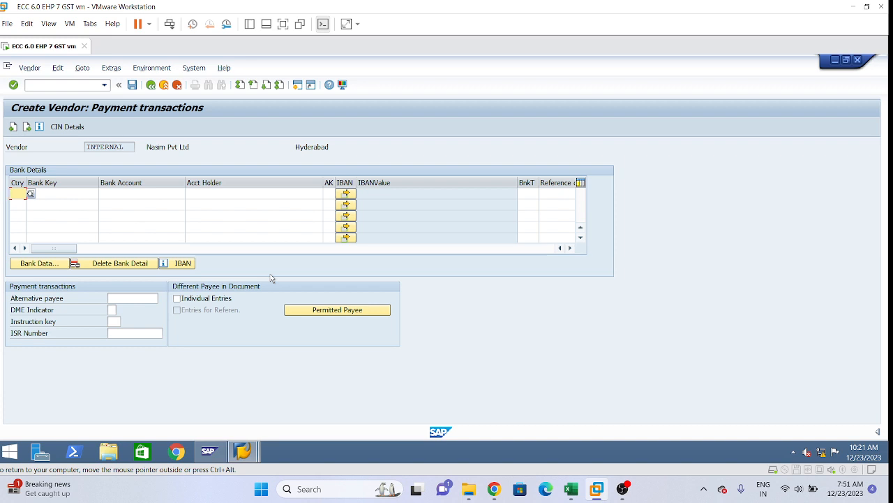
key(Return)
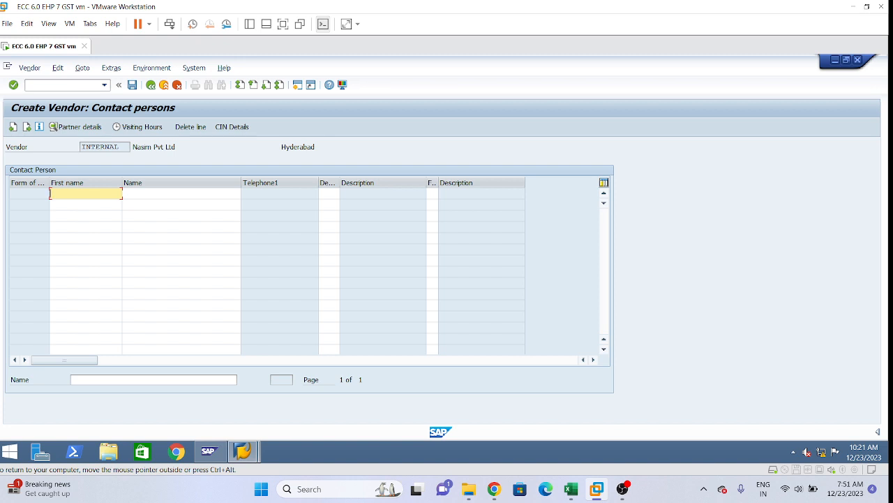
key(Return)
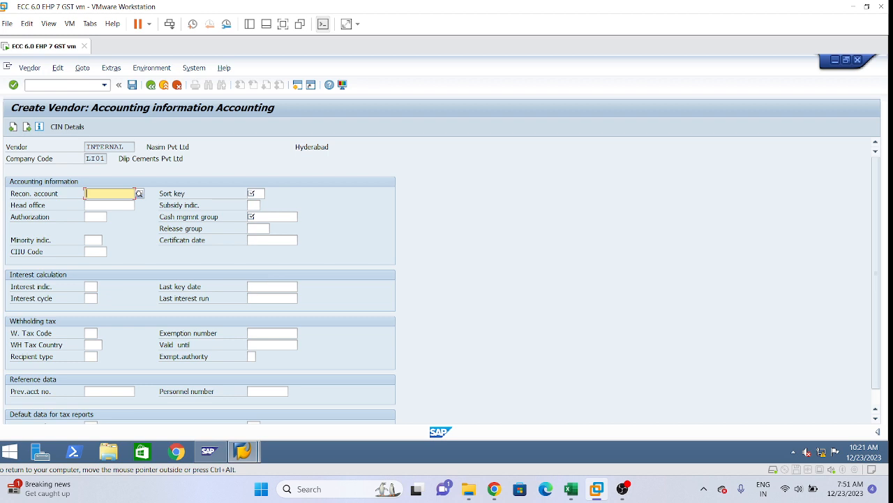
text(150200)
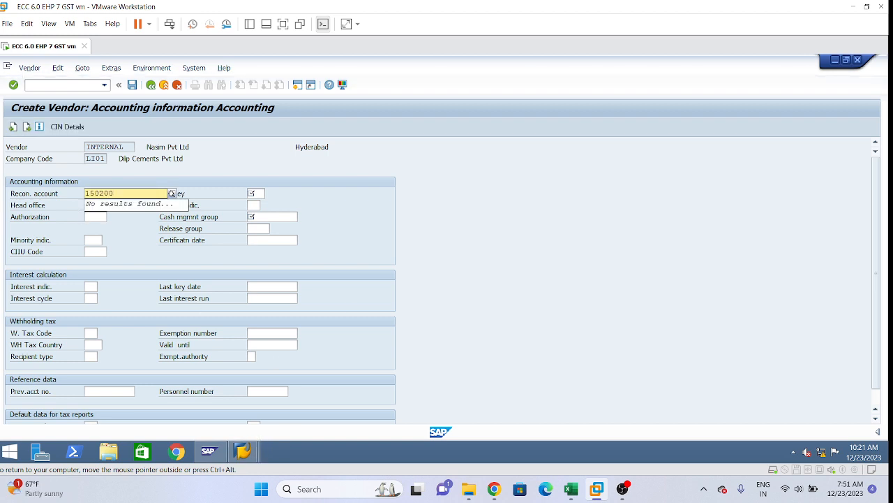
click(96, 217)
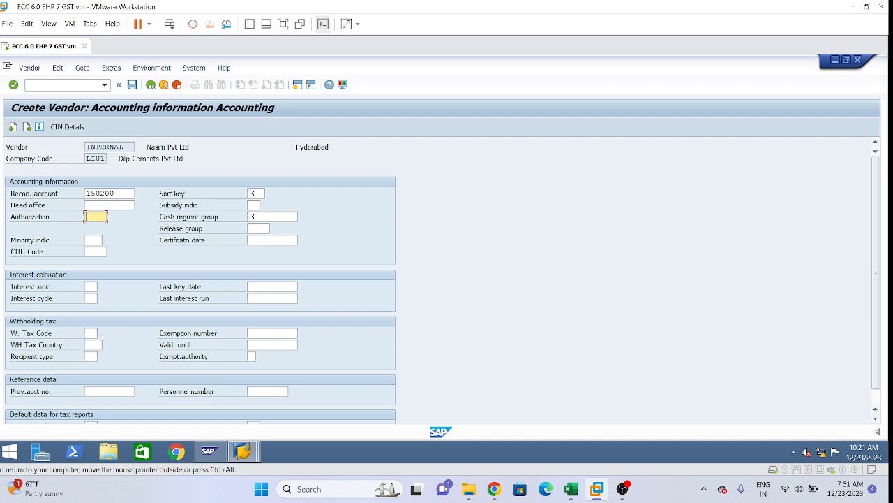
click(117, 193)
key(BackSpace)
key(BackSpace)
key(BackSpace)
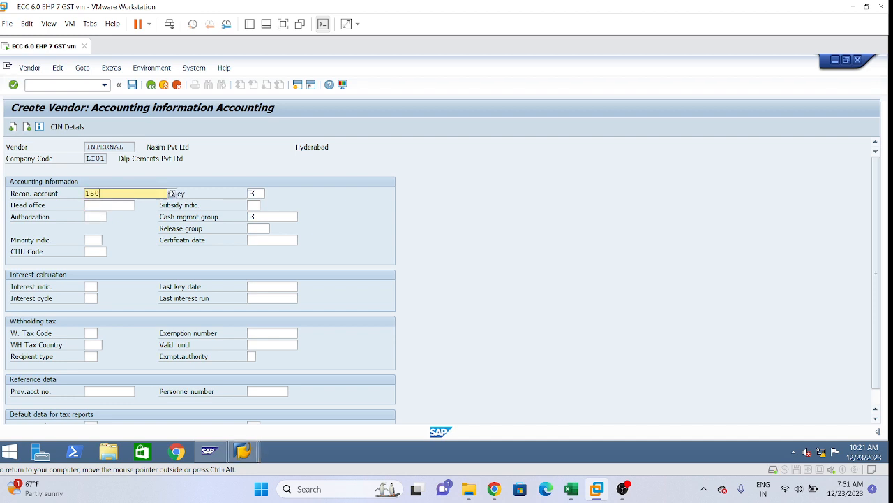
key(BackSpace)
key(BackSpace)
key(BackSpace)
Choose 150200 Trade Payable-Services from the value list as the vendor's reconciliation account
click(172, 194)
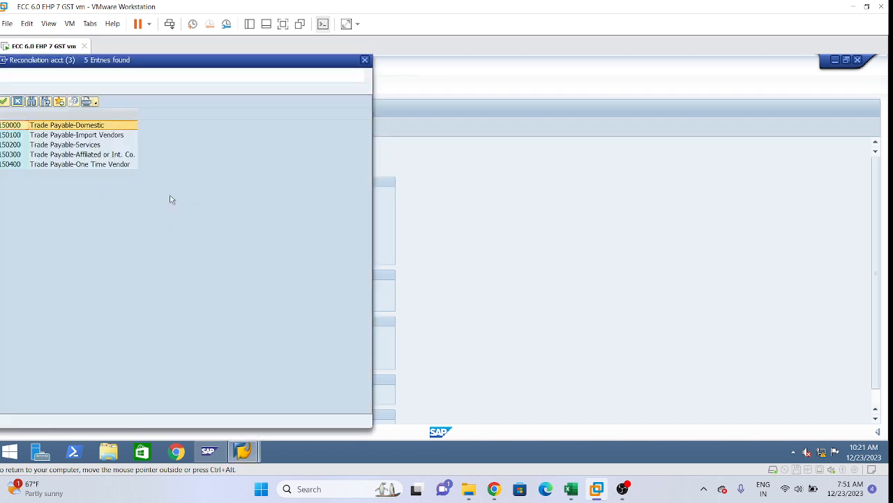
click(65, 147)
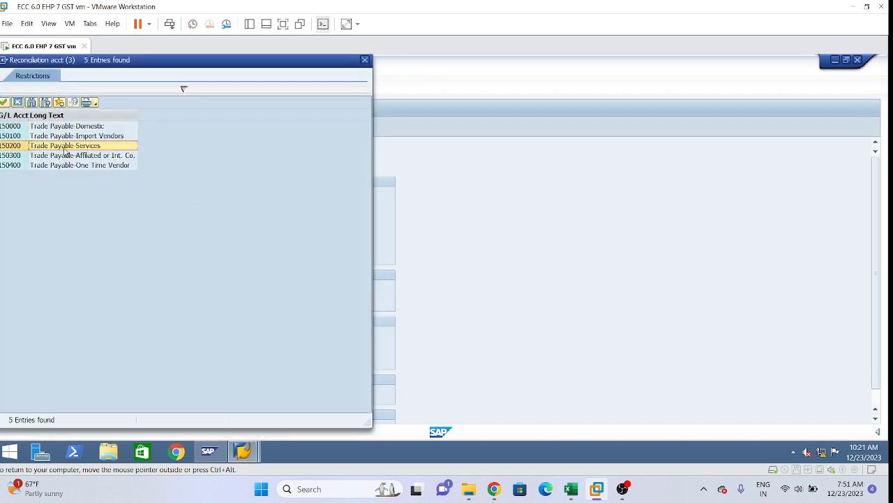
drag(245, 66, 642, 88)
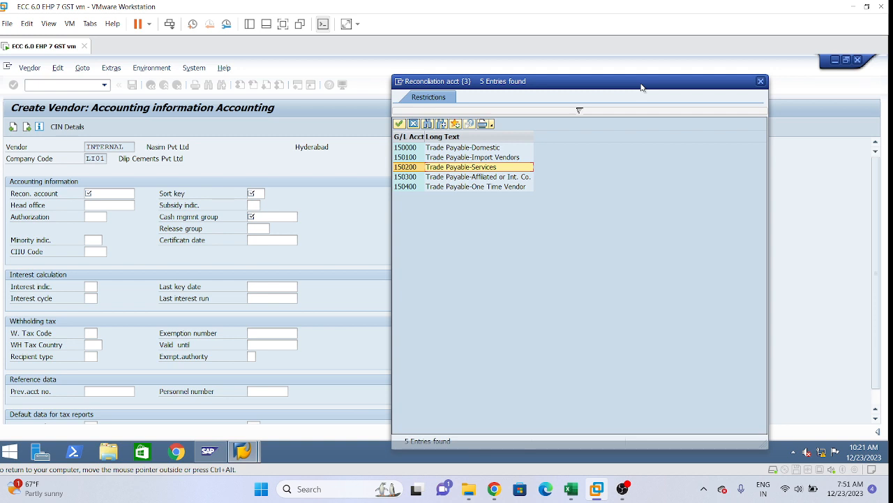
click(465, 149)
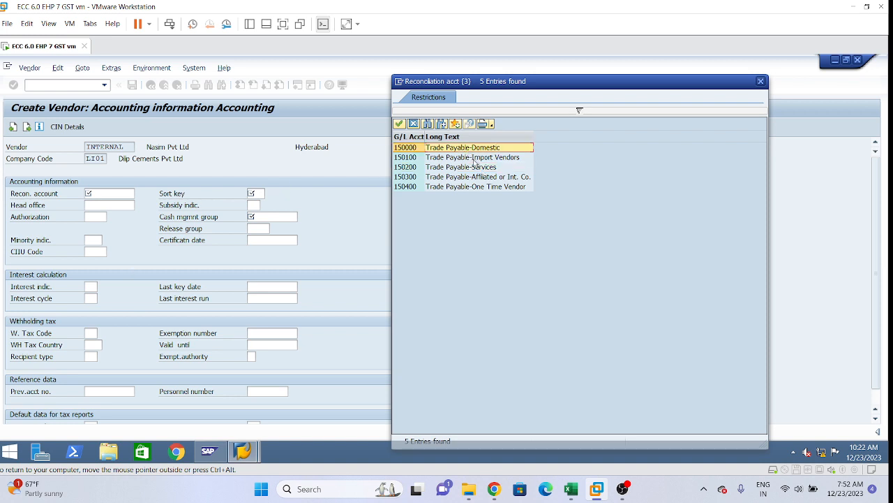
click(474, 159)
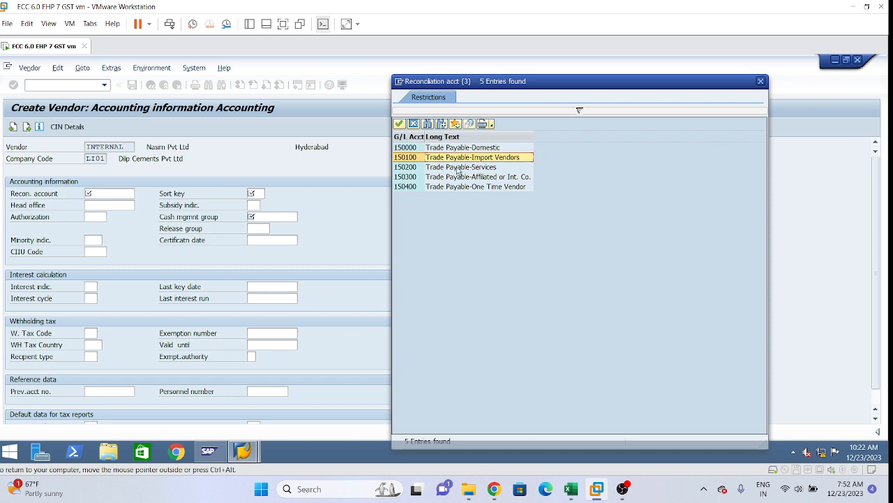
click(411, 169)
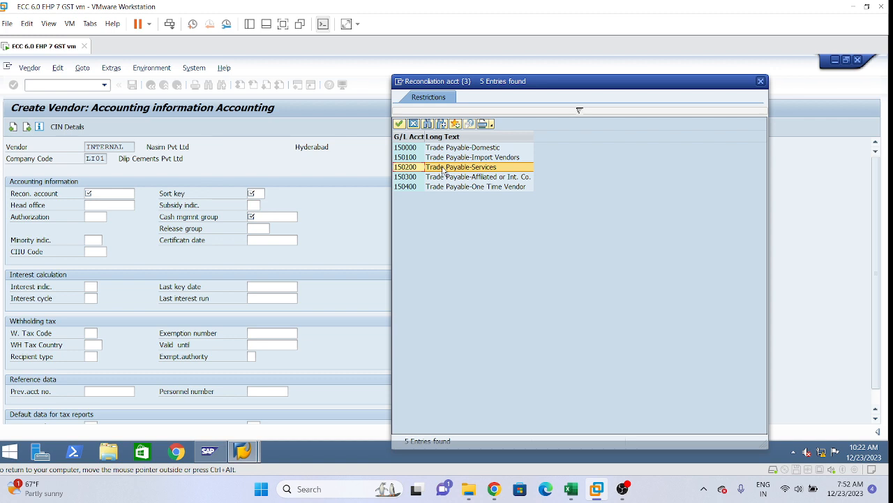
double_click(444, 170)
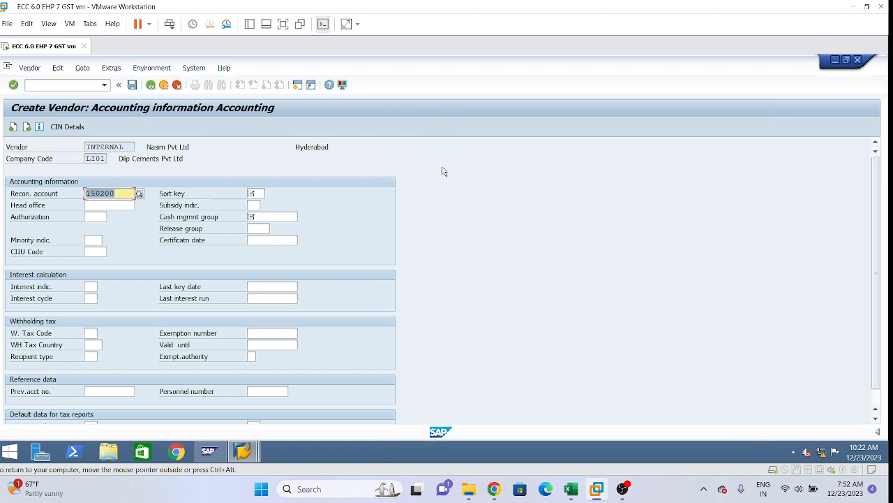
click(117, 194)
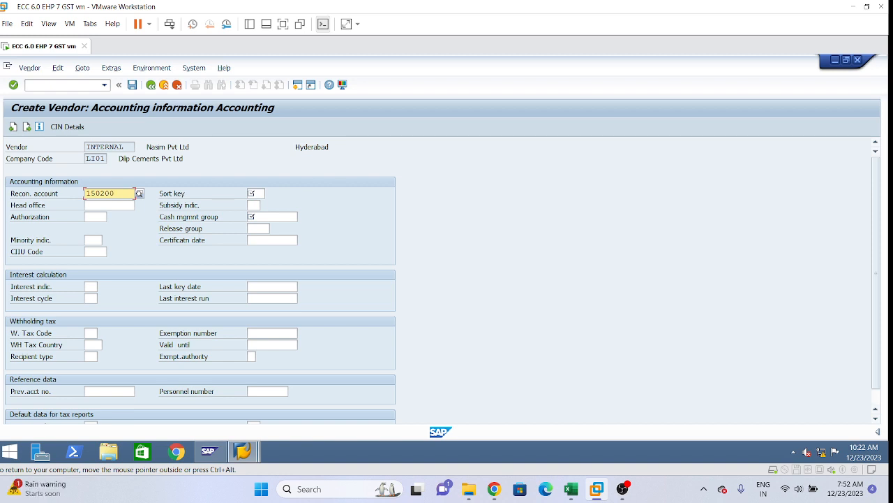
Set the sort key to 012 and the cash management group to A1, and continue to the accounting payment transactions
click(255, 193)
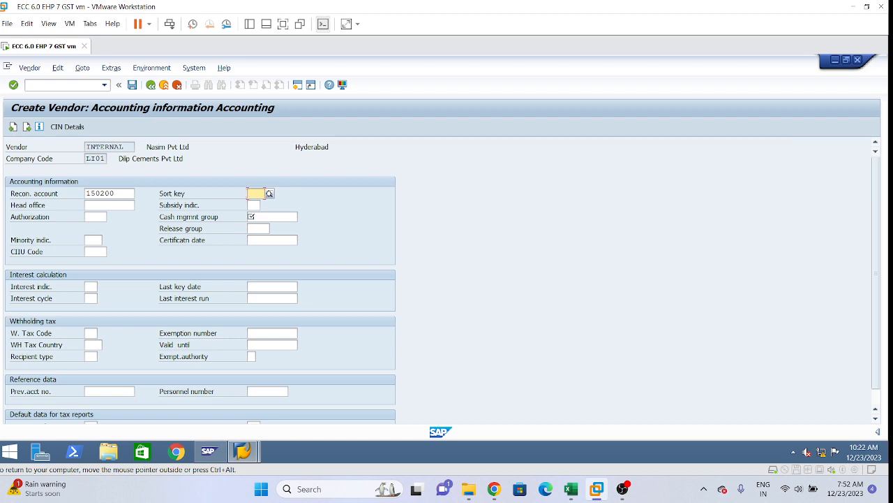
text(012)
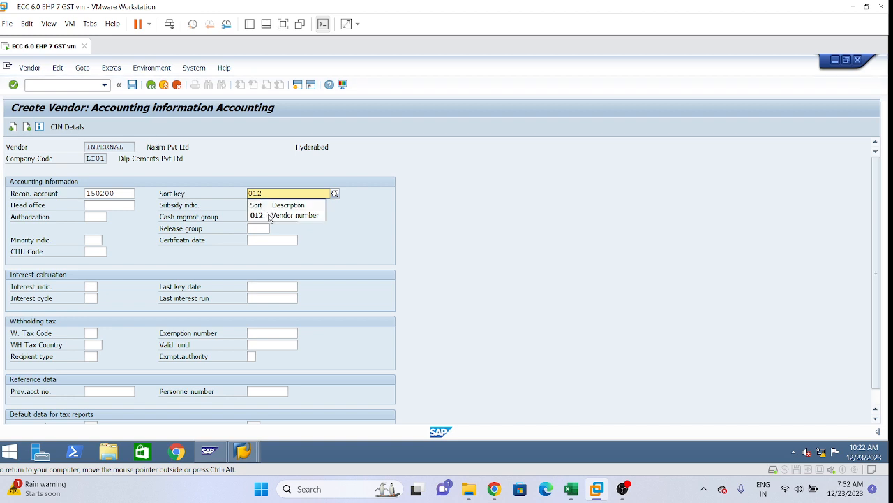
click(271, 218)
click(251, 217)
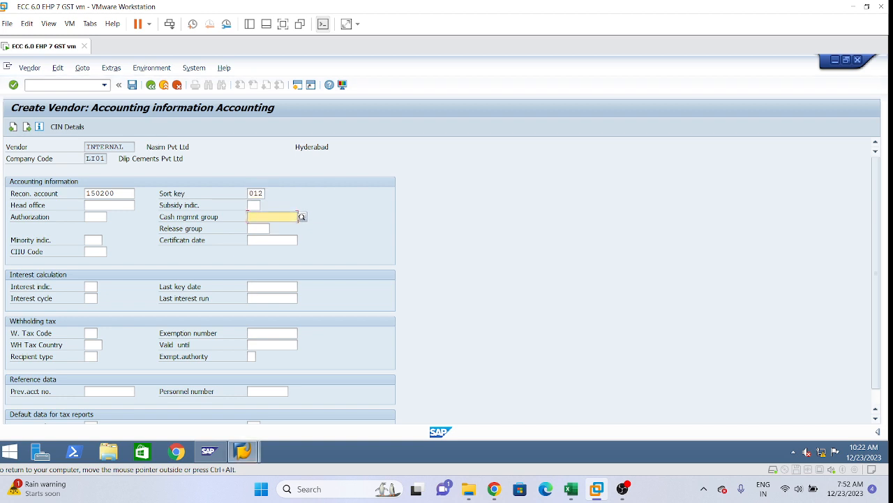
text(A1)
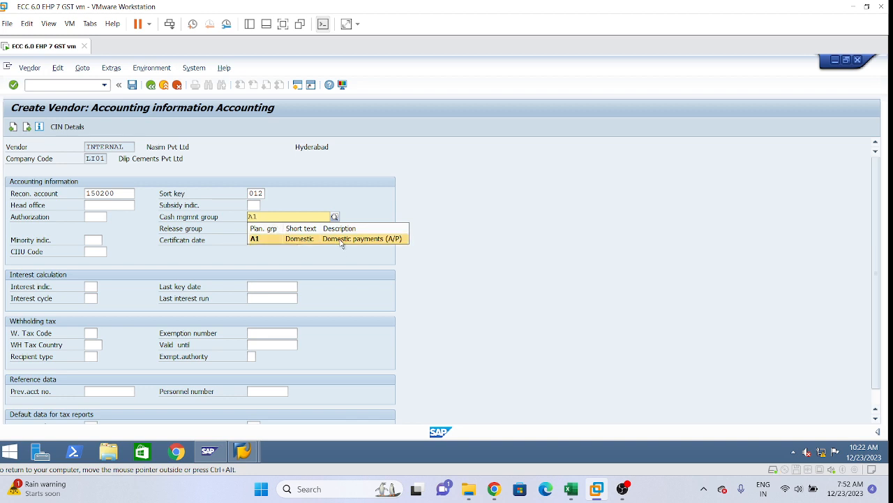
click(344, 243)
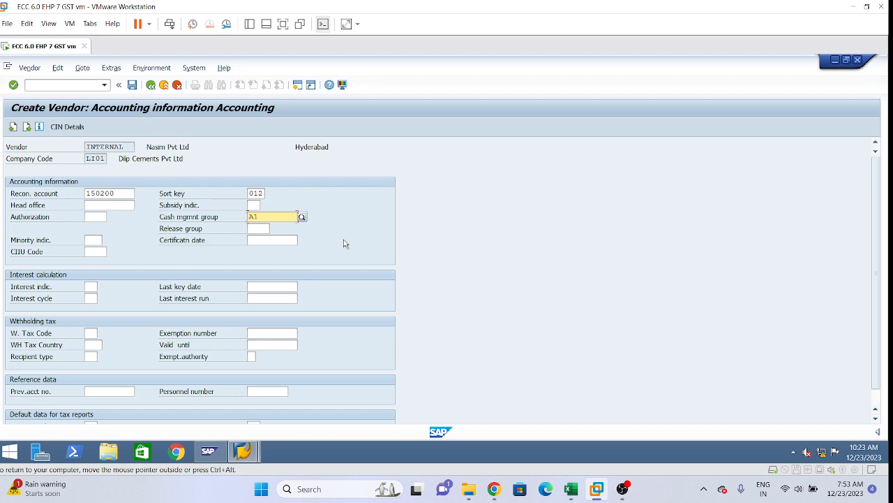
key(BackSpace)
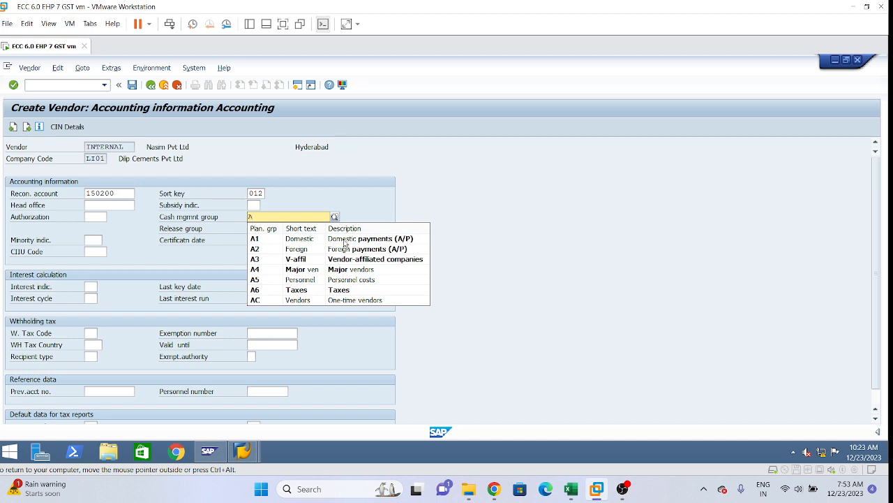
text(1)
key(Return)
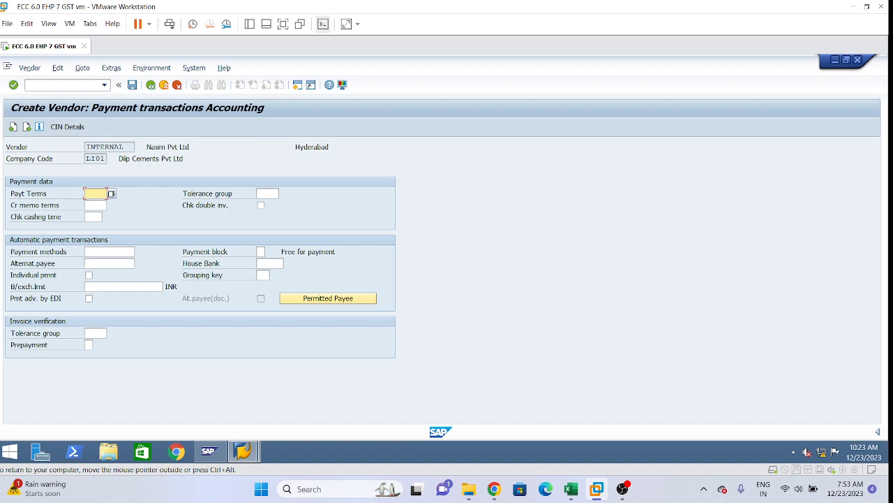
Set both the payment terms and the credit memo terms to 1001 and continue to the Correspondence data
text(1001)
click(95, 205)
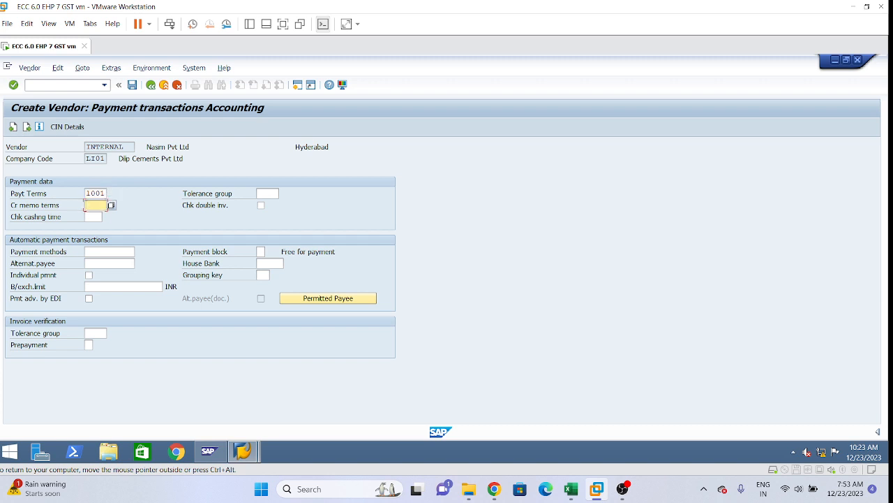
text(1001)
key(Return)
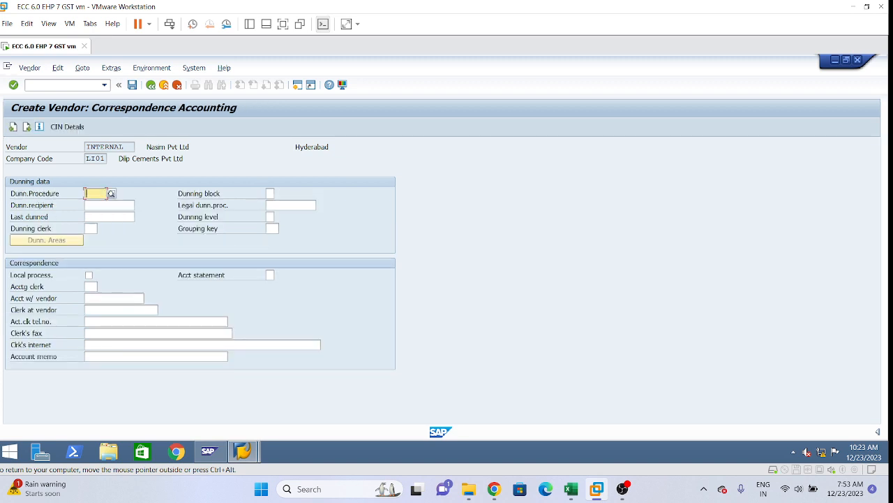
Save the new vendor without correspondence entries and return to the SAP Easy Access menu
key(Return)
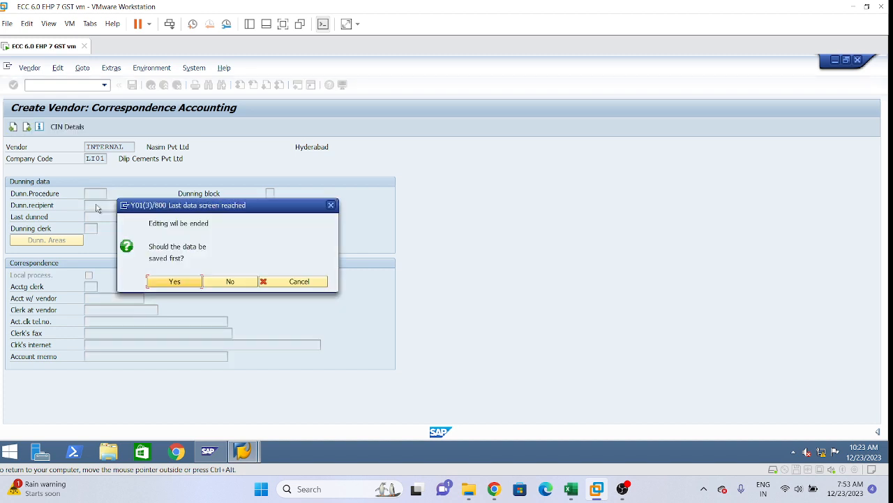
click(171, 282)
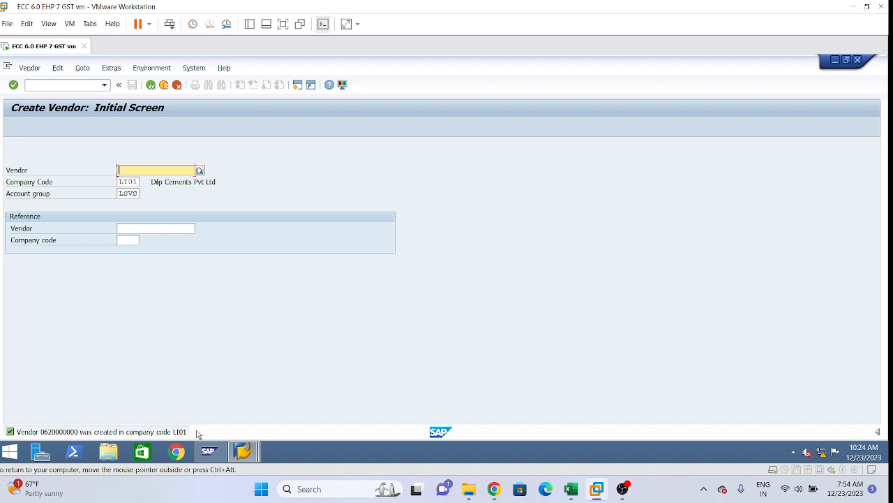
click(153, 87)
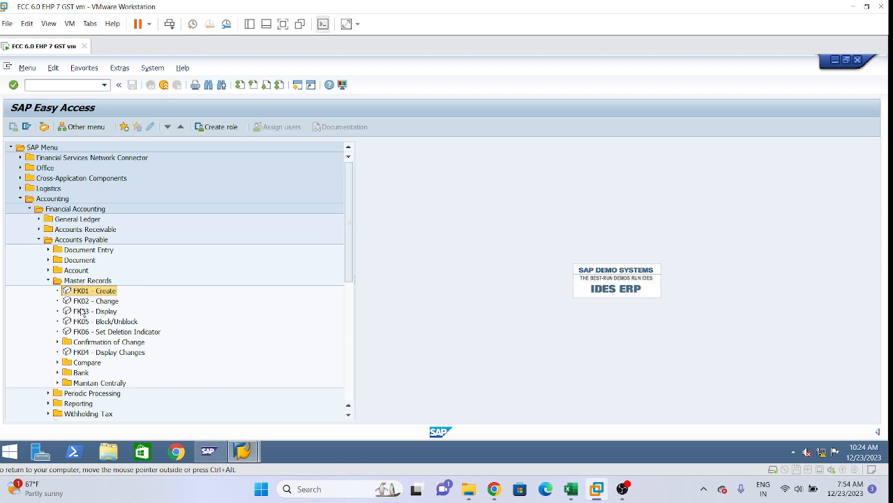
Open the new vendor in FK02 - Change with its data areas selected, review its address data and leave it
click(87, 305)
double_click(87, 305)
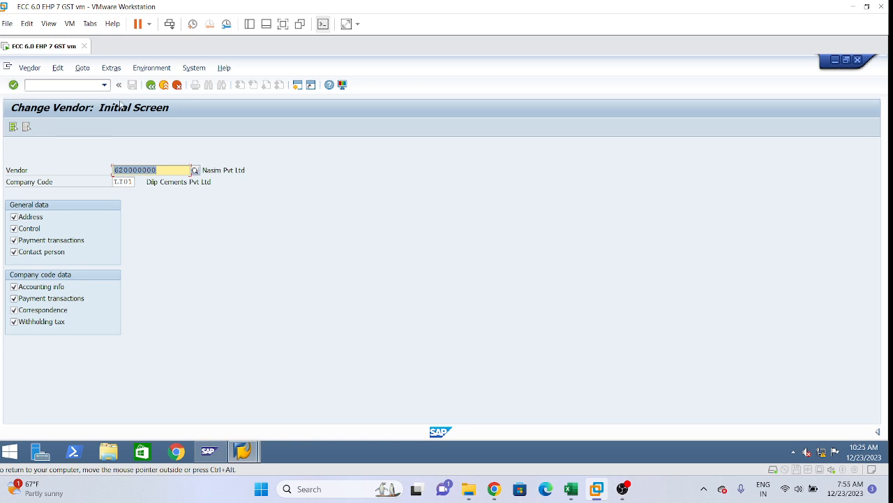
click(153, 88)
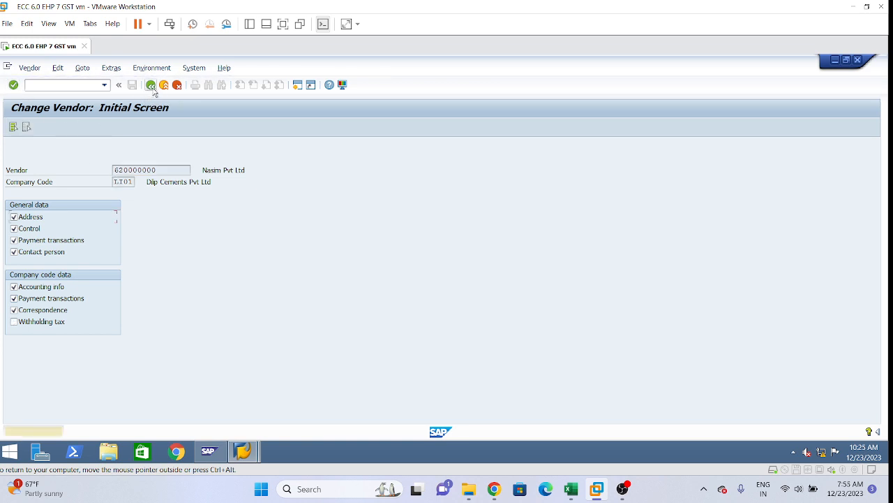
key(Return)
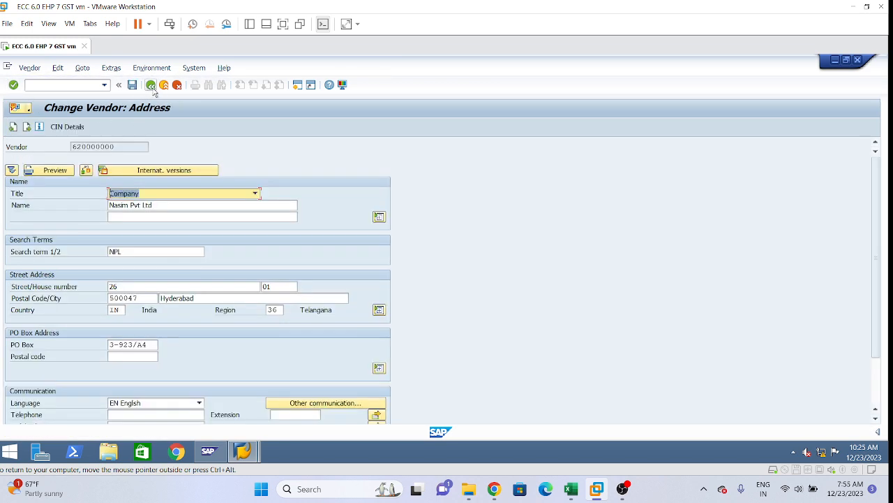
click(153, 89)
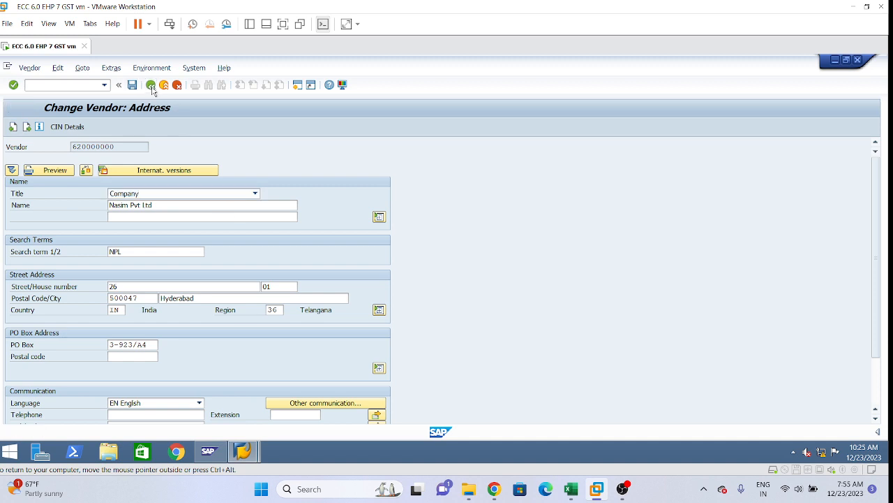
Return to the SAP Easy Access menu and go through the vendor master transactions FK02, FK03, FK05 and FK06
click(150, 85)
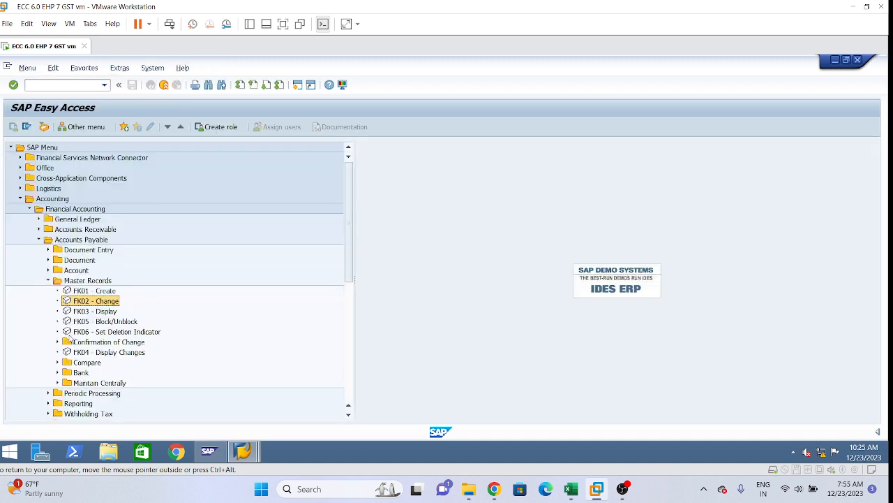
click(108, 336)
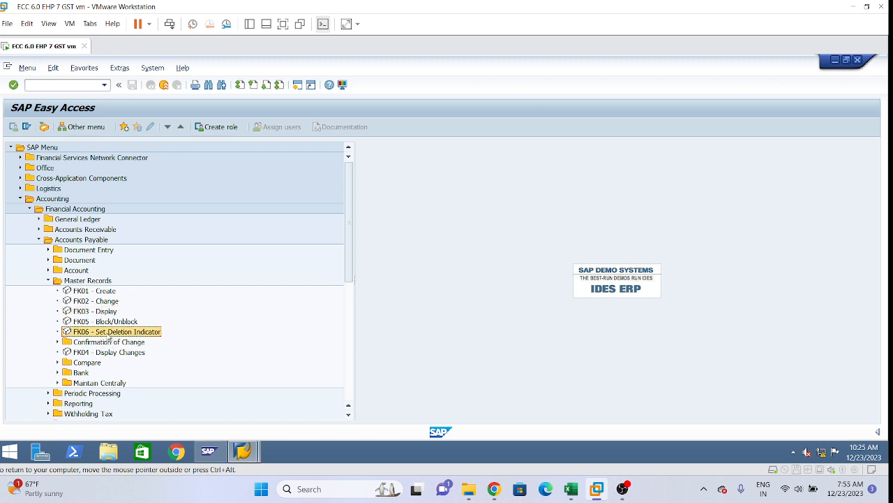
click(101, 312)
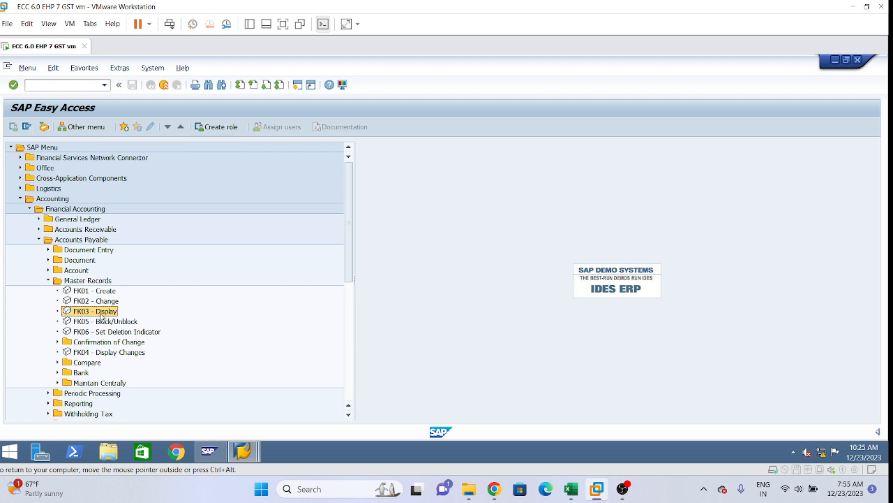
click(112, 322)
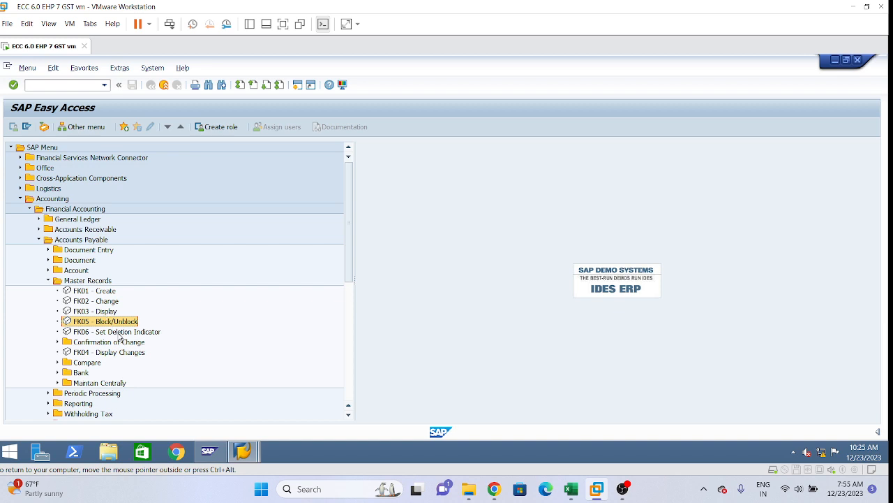
click(112, 333)
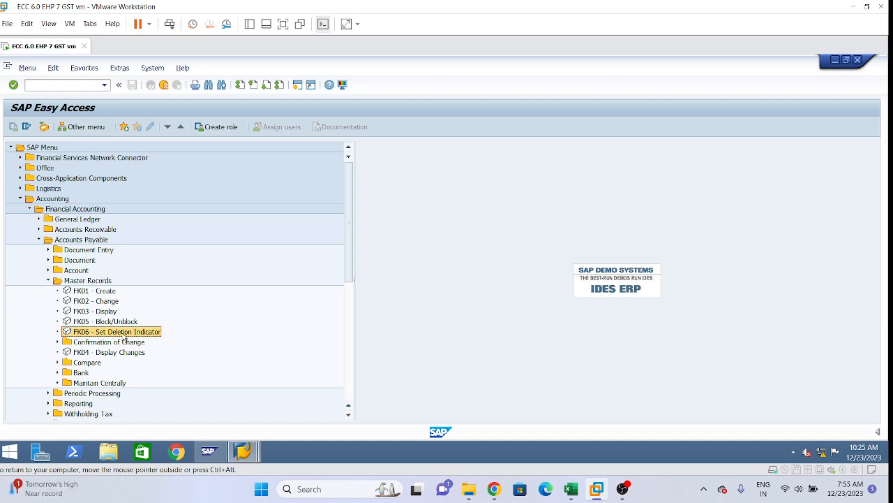
click(106, 323)
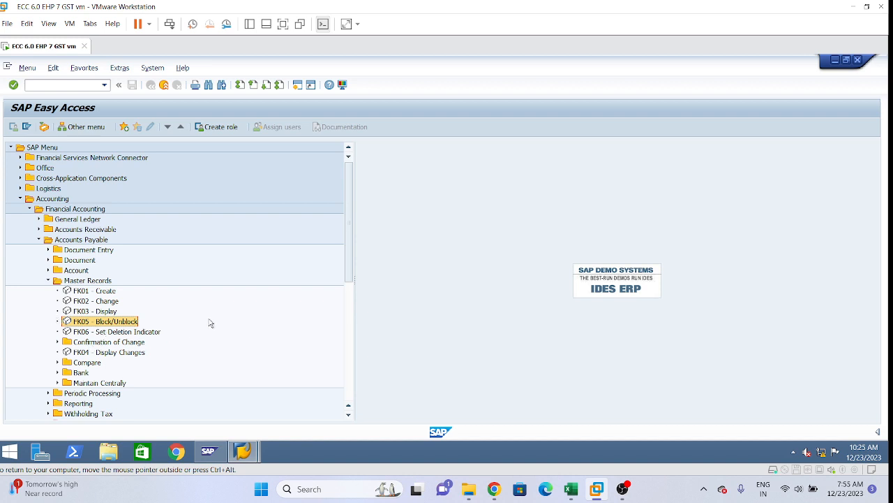
click(111, 301)
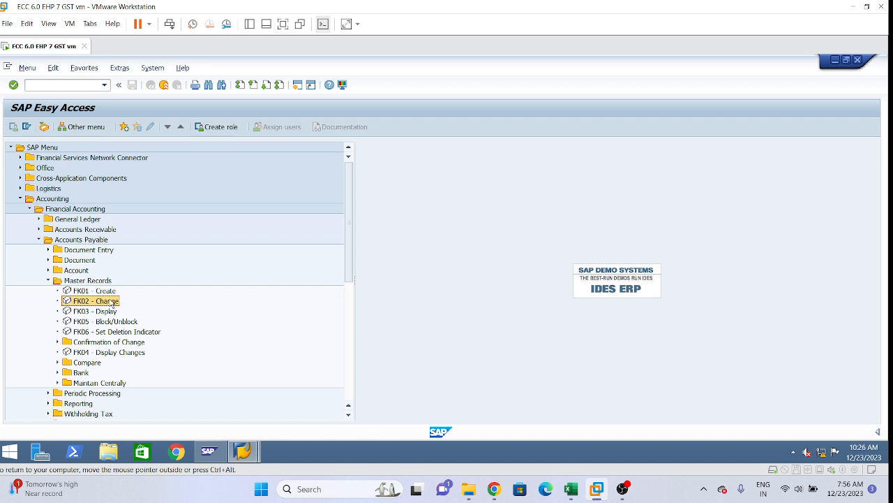
Open FS00 and start creating G/L account 400000 in company code LI01
click(27, 85)
text(/nfs00)
key(Return)
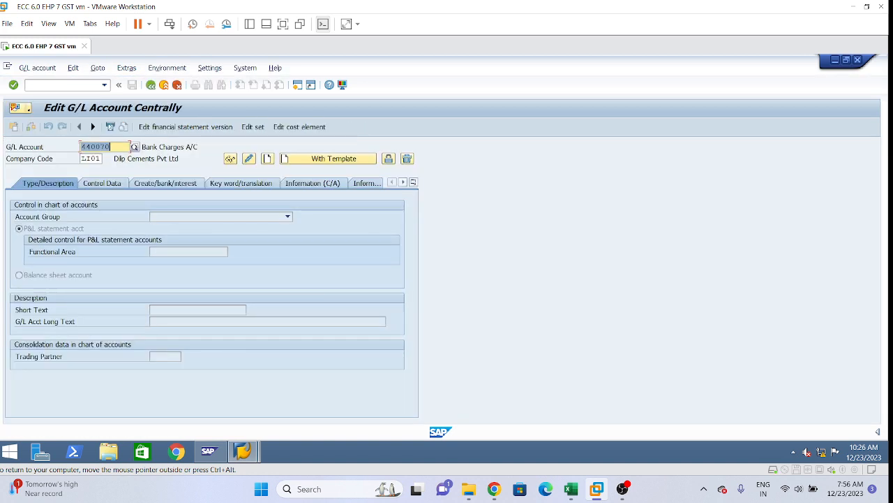
text(400000)
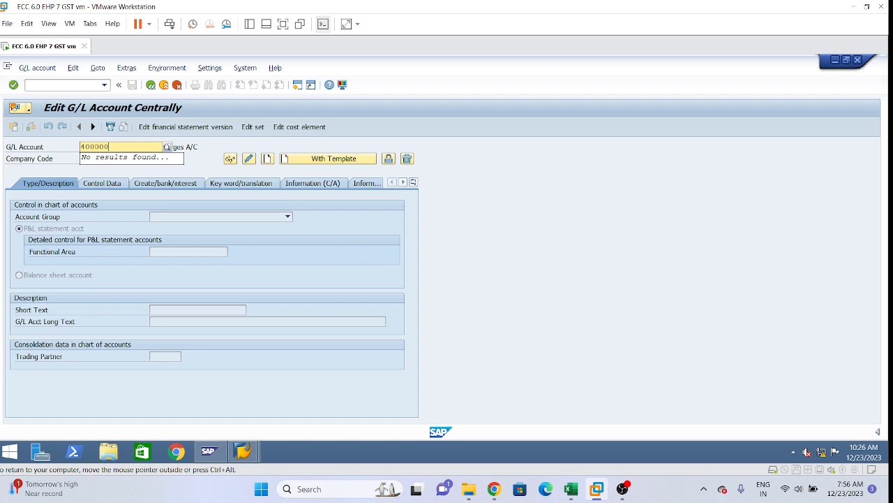
key(Return)
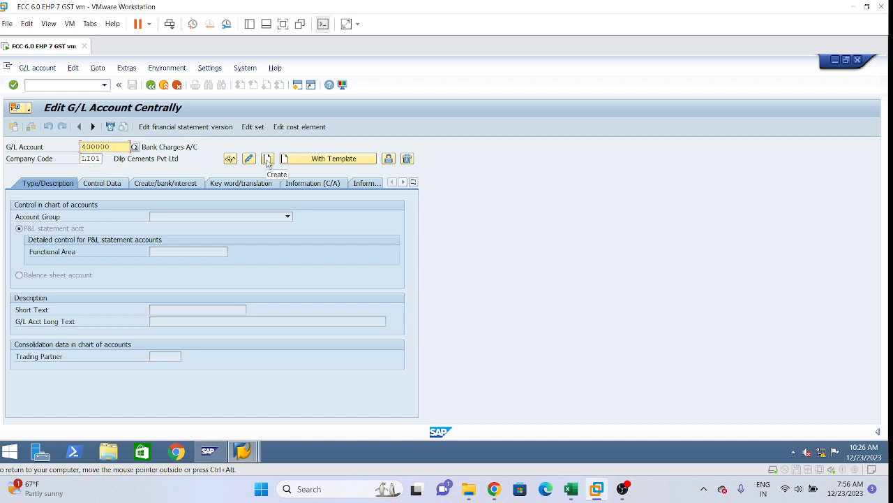
click(268, 159)
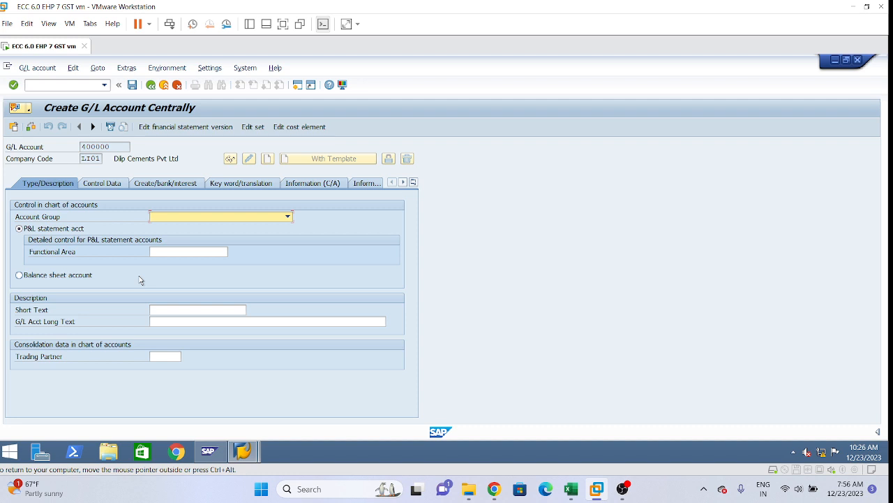
Assign the account group E400 Raw Materials Consumed and the functional area LPUR to the P&L account
click(288, 216)
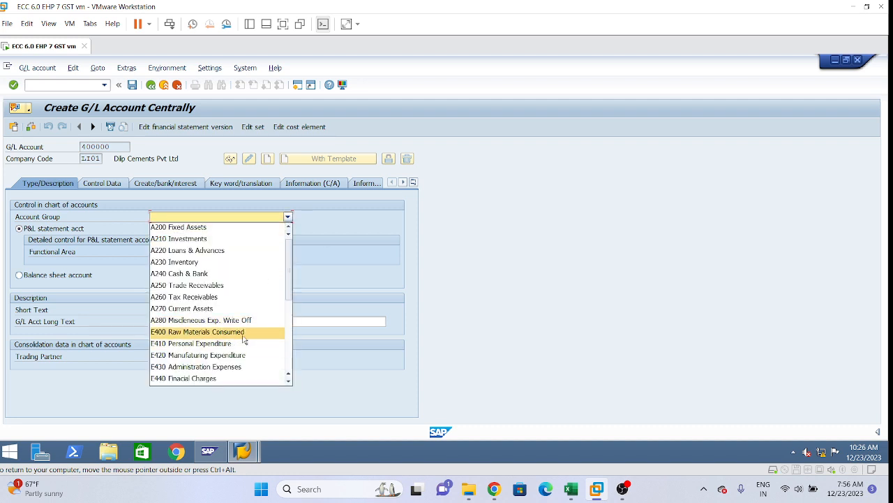
click(255, 333)
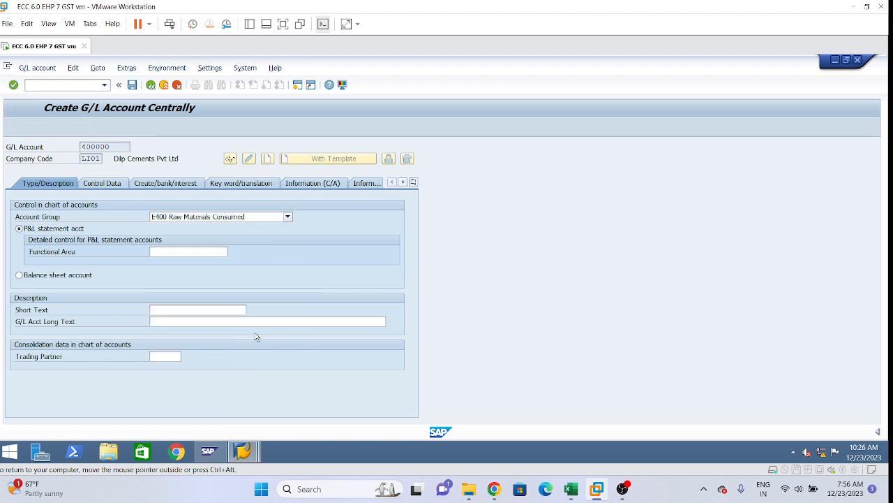
click(225, 251)
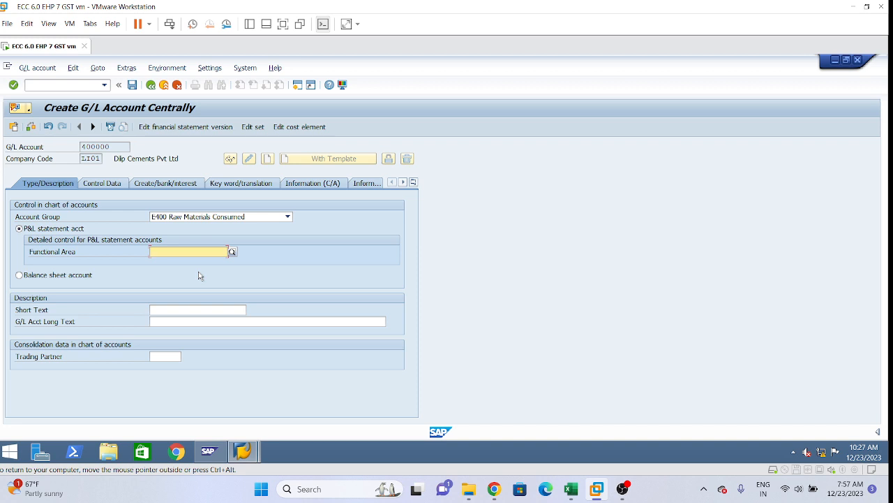
text(lpur)
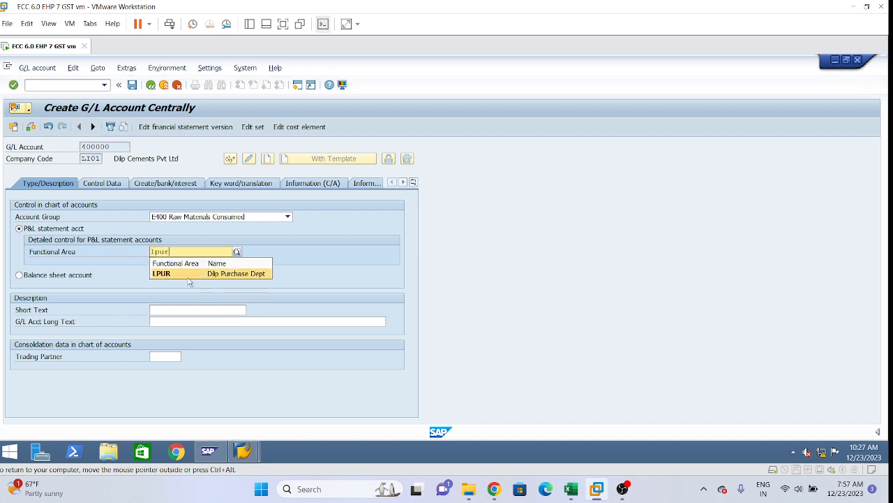
click(187, 276)
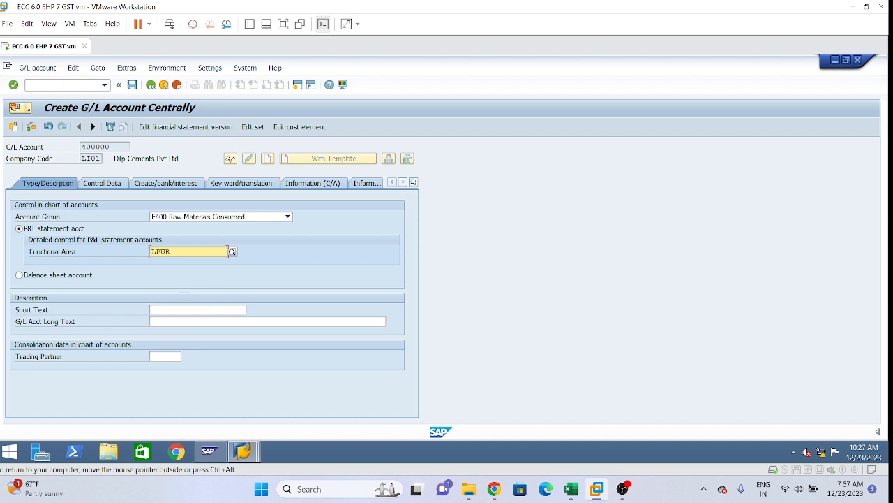
Enter Transportation A/C as both the short text and the G/L account long text, and go to the control data
click(186, 310)
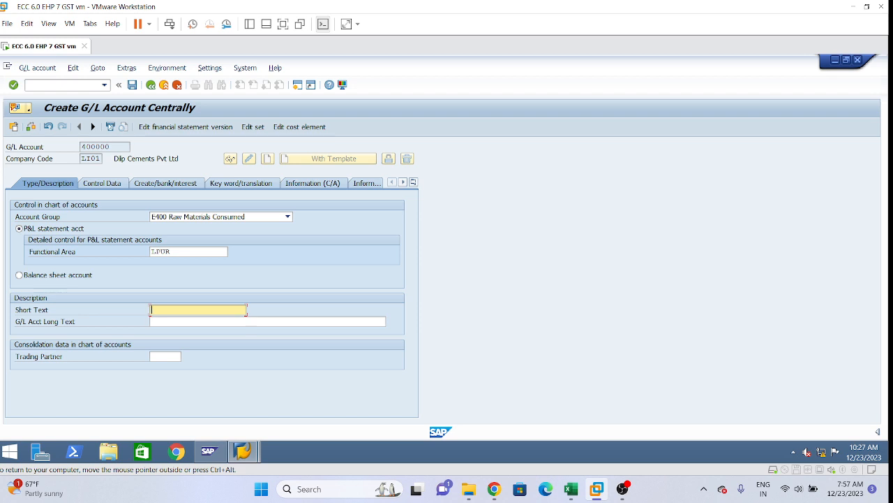
text(Transportation A/C)
key(ctrl+a)
key(ctrl+c)
key(Tab)
key(ctrl+v)
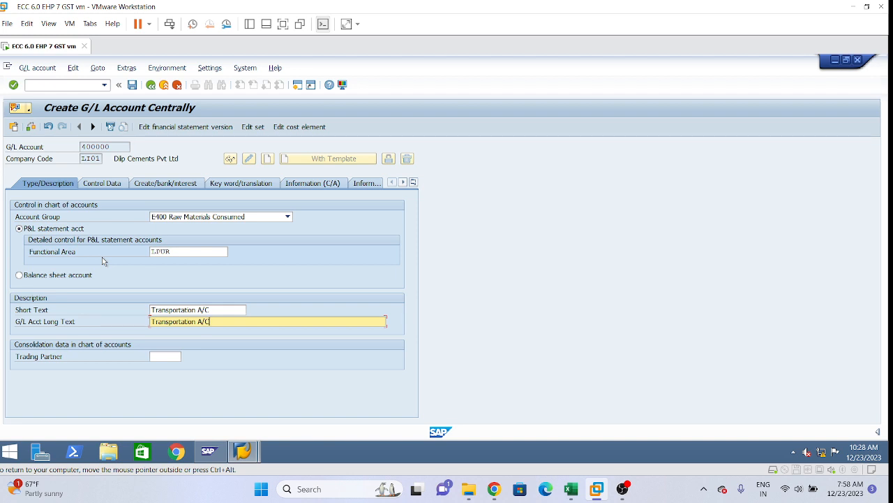
click(101, 189)
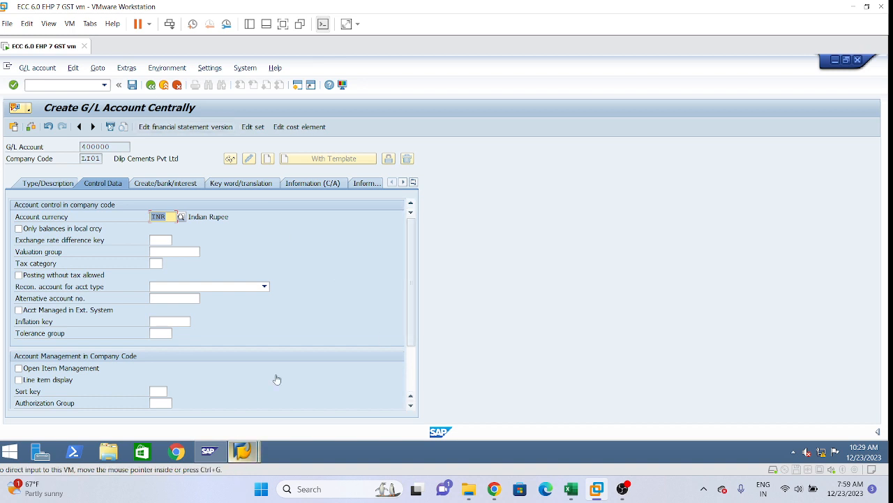
In the other SAP session, open FS00, display G/L account 150000 and review its control data
mouse_move(243, 451)
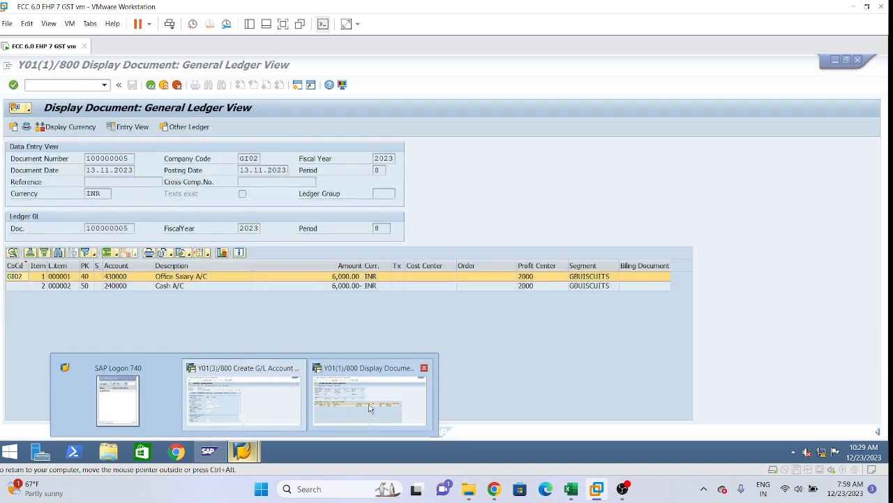
click(371, 408)
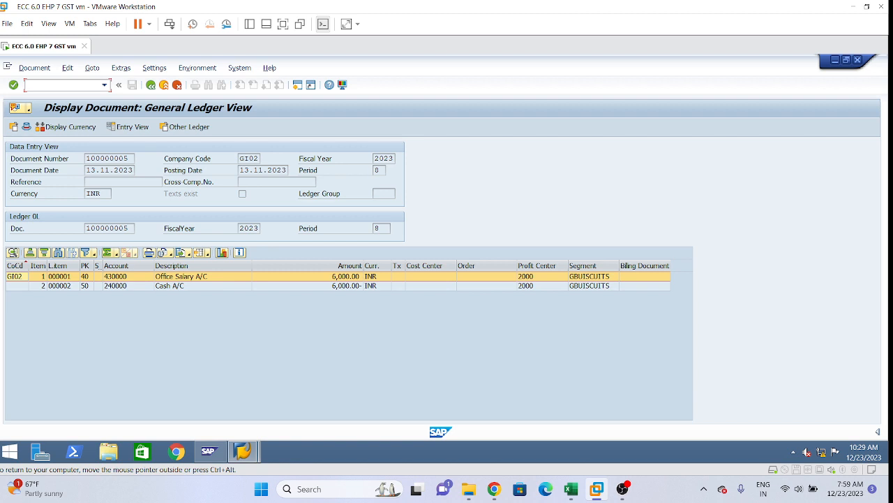
text(/nfs00)
key(Return)
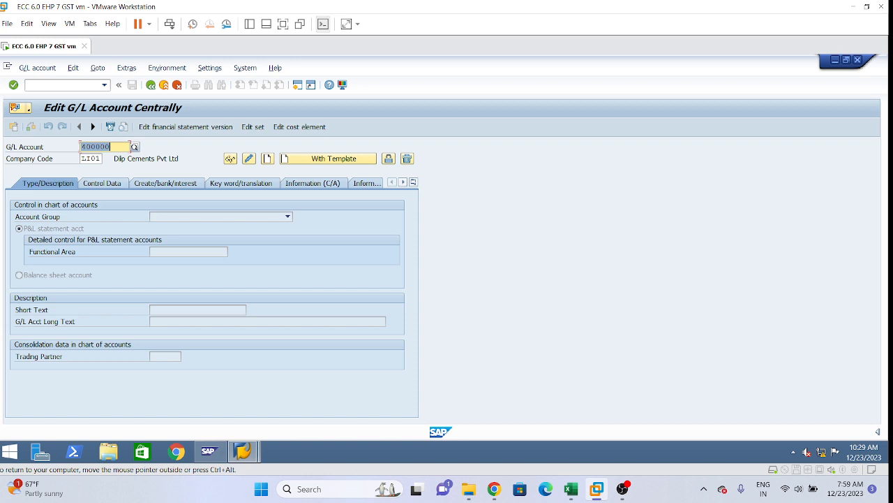
text(150000)
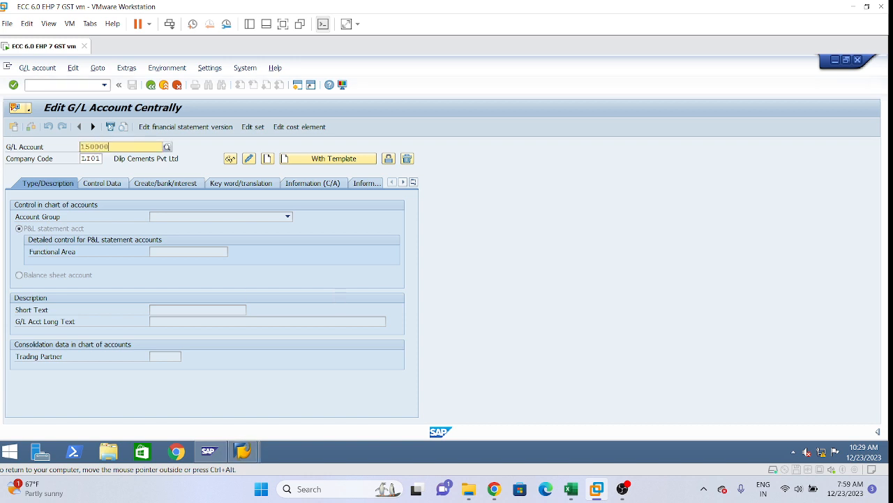
key(Return)
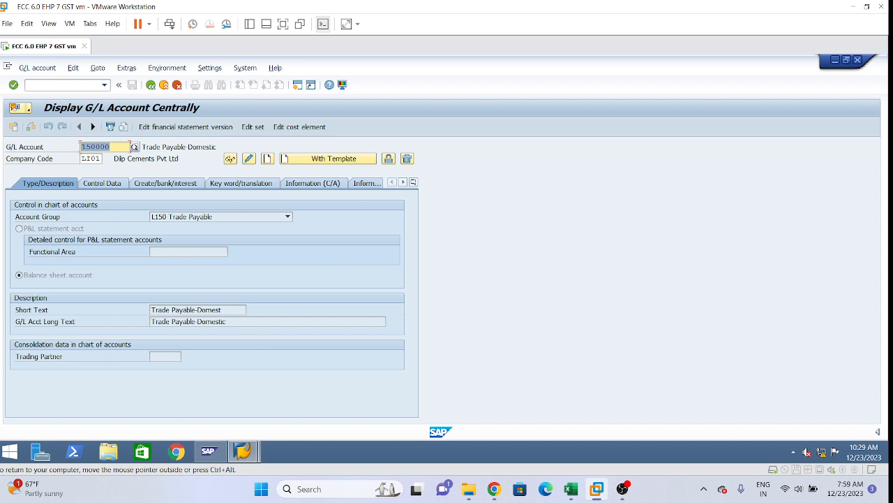
click(223, 310)
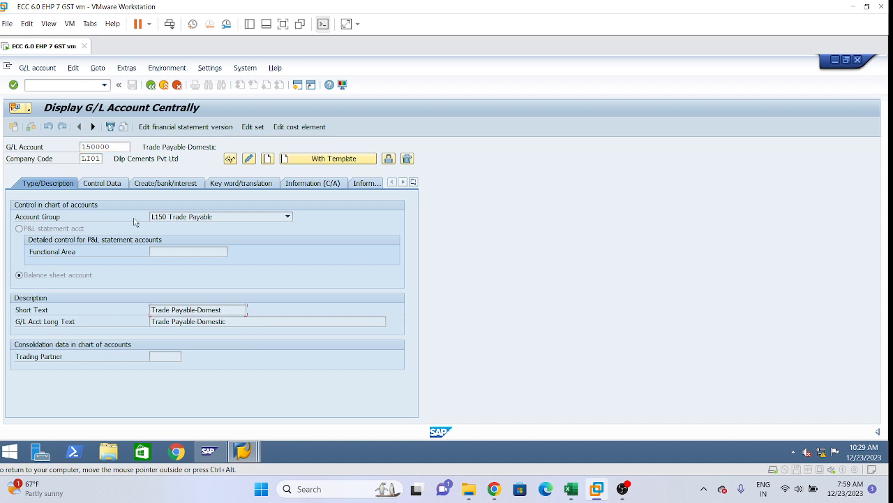
click(102, 184)
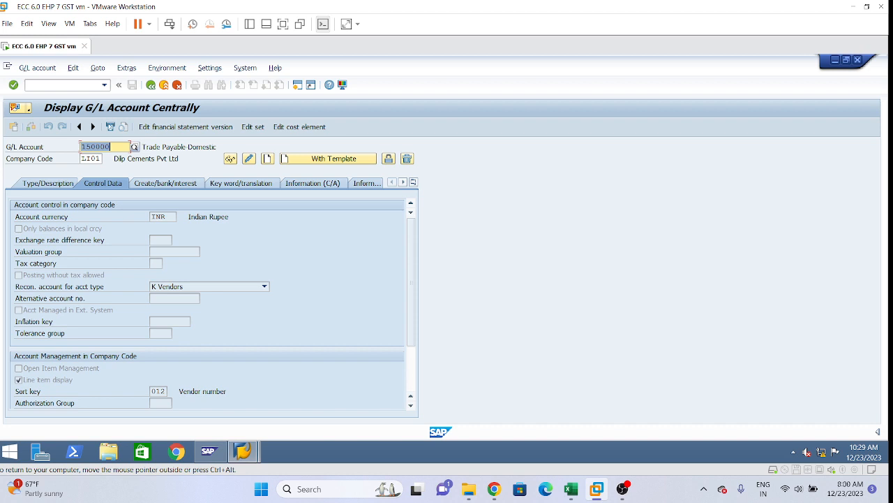
Back in the session creating account 400000, set the sort key to 001 and enable line item display
click(245, 450)
click(246, 457)
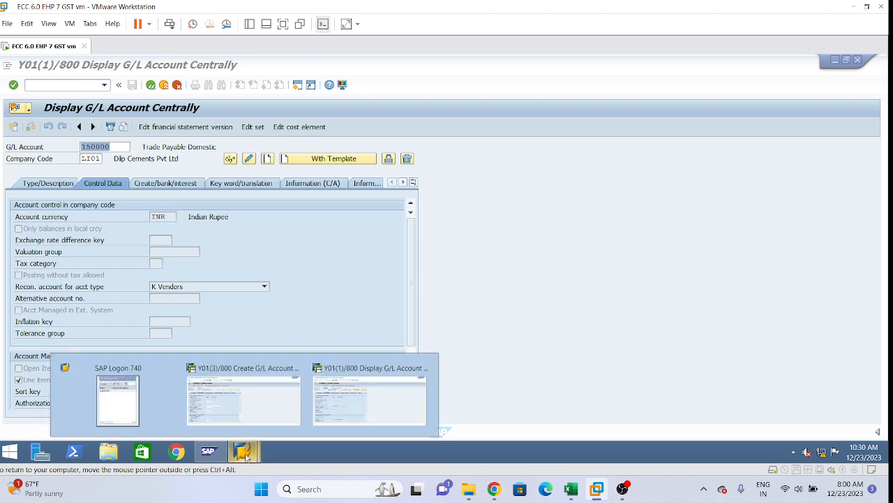
click(224, 400)
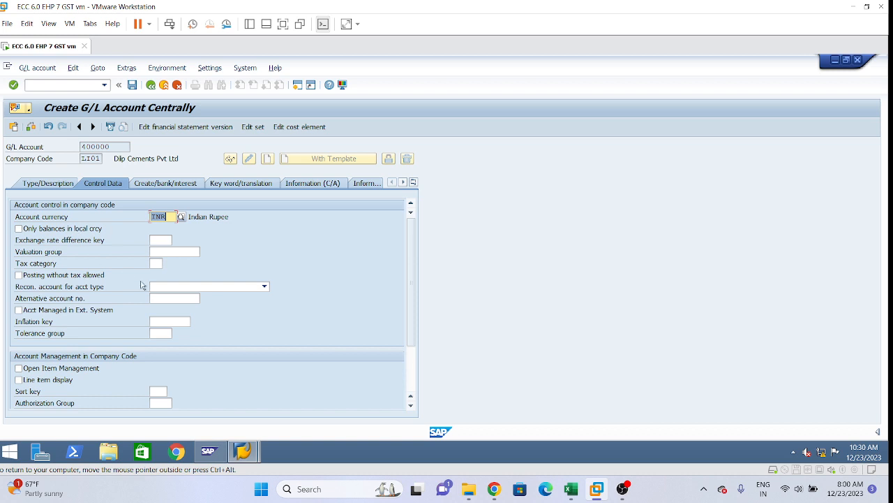
click(157, 391)
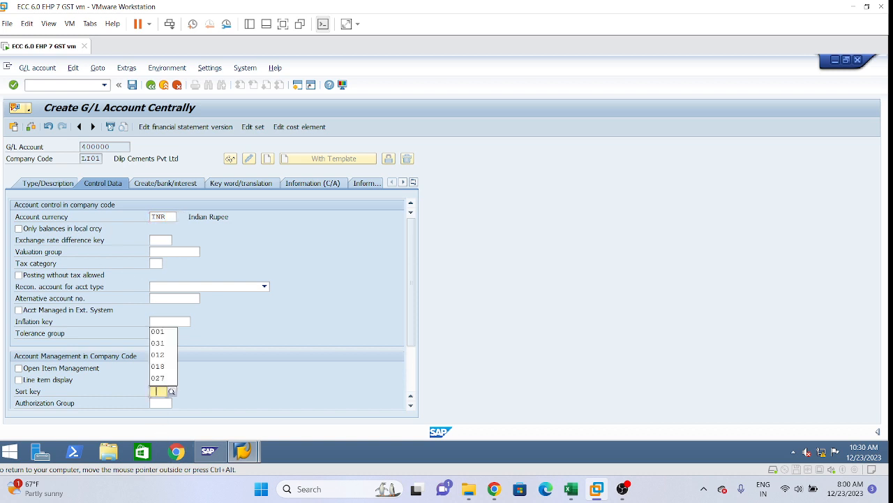
click(159, 333)
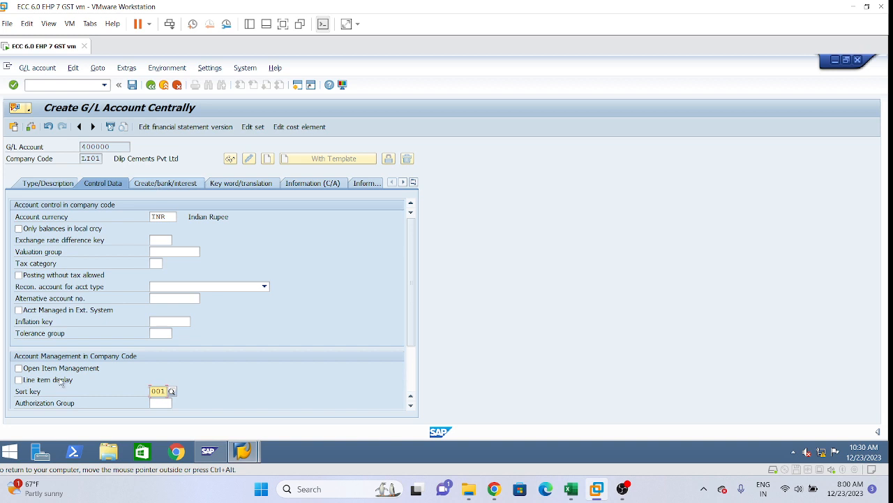
click(18, 379)
Set the field status group to G004 in the create/bank/interest data and save the new G/L account
click(171, 183)
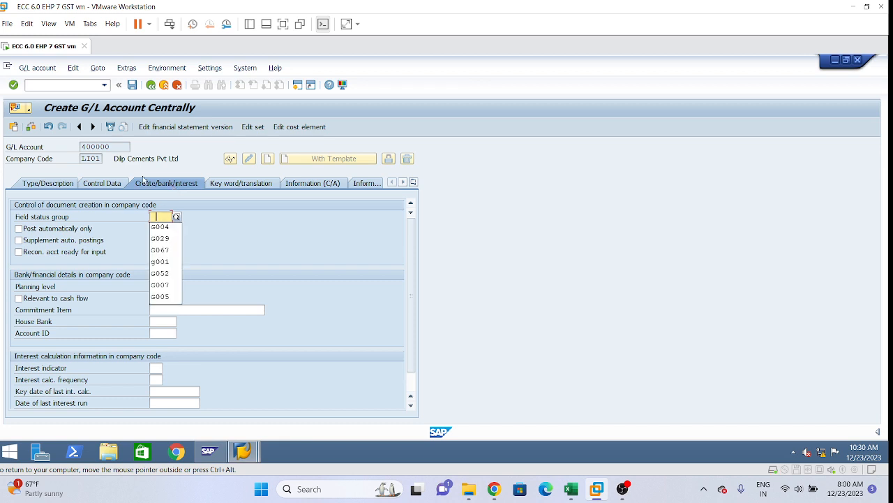
click(160, 227)
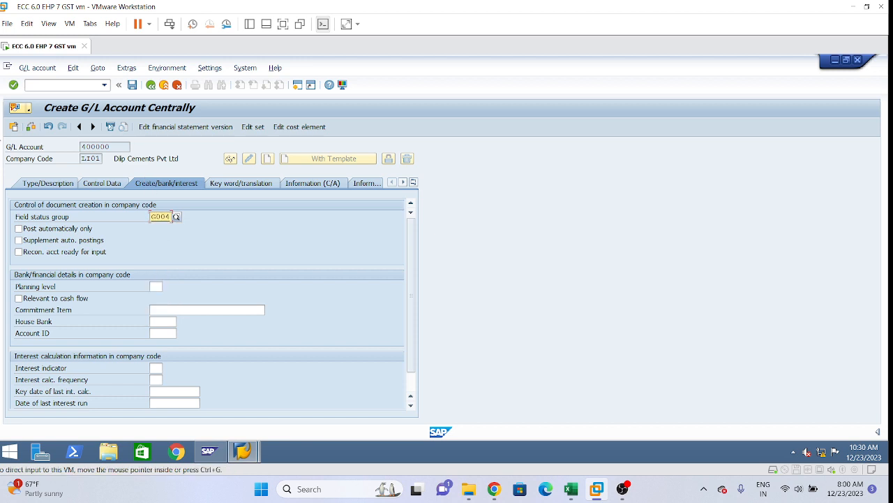
click(133, 85)
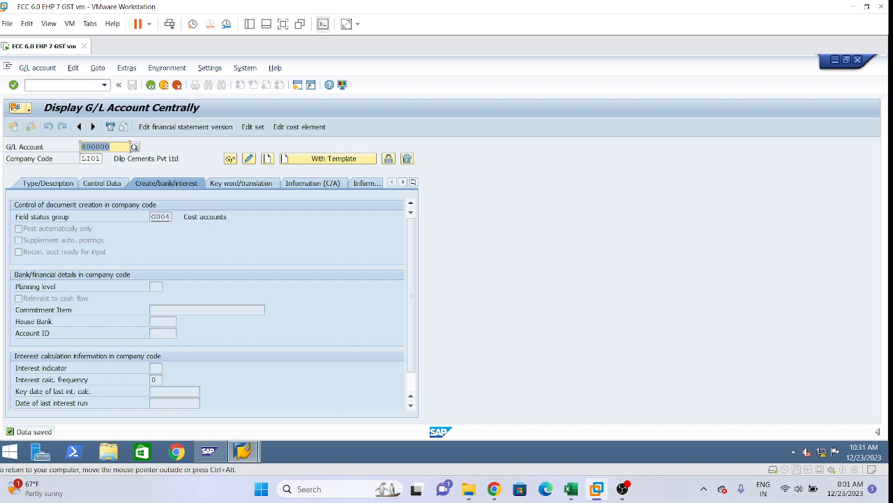
Go back to the type/description data of account 400000 and enter 430100 as the new G/L account number
click(83, 146)
click(66, 180)
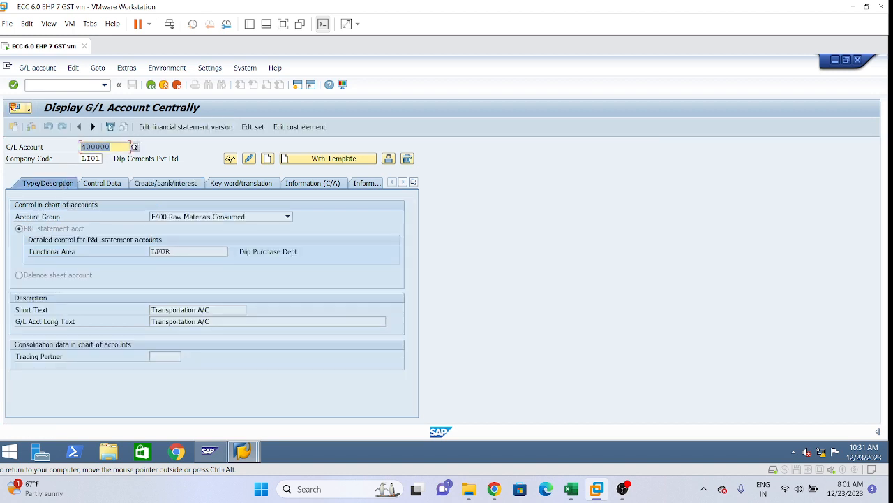
click(87, 147)
text(301)
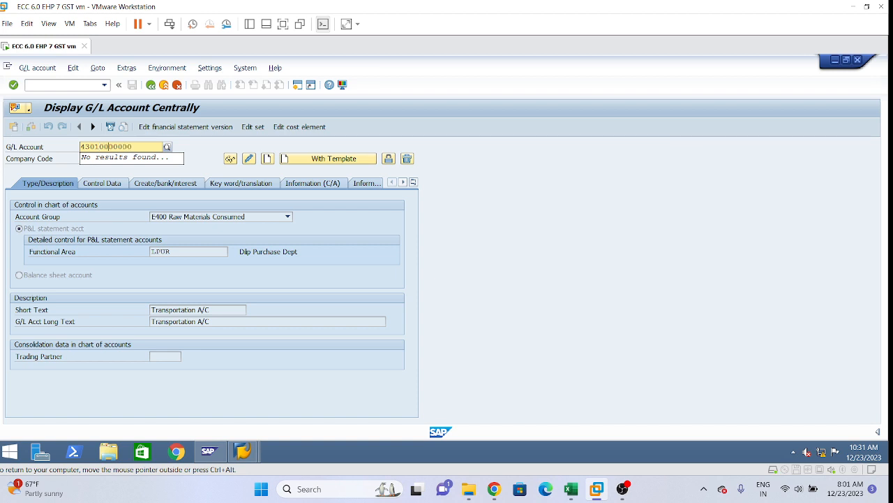
key(Delete)
key(Delete)
key(Delete)
key(Delete)
Start creating the new G/L account with a template, using account 400000 in company code LI01 as reference
click(315, 162)
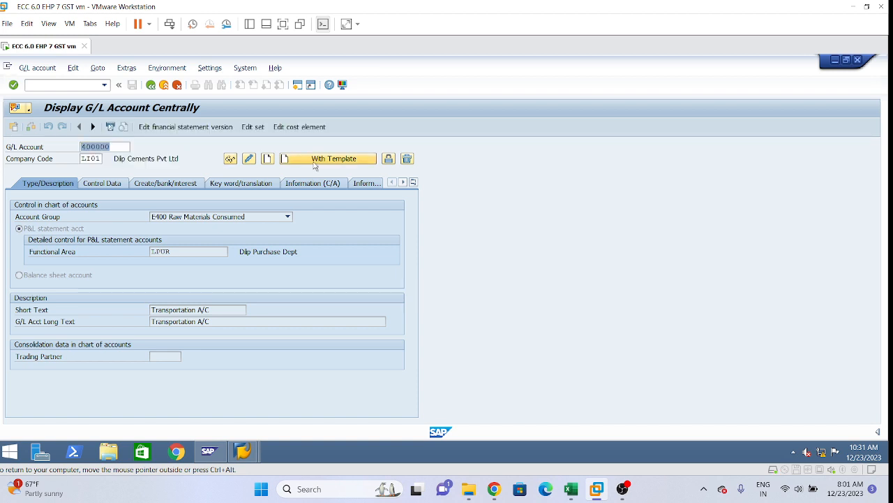
click(132, 224)
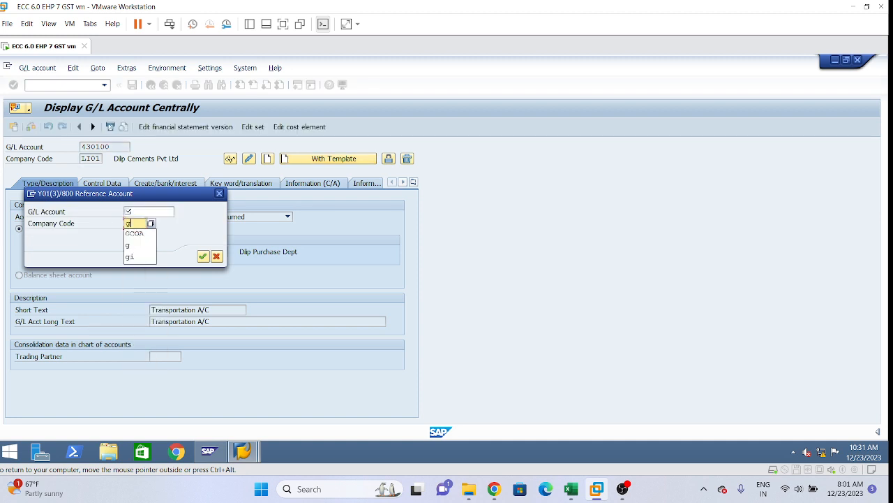
text(li01)
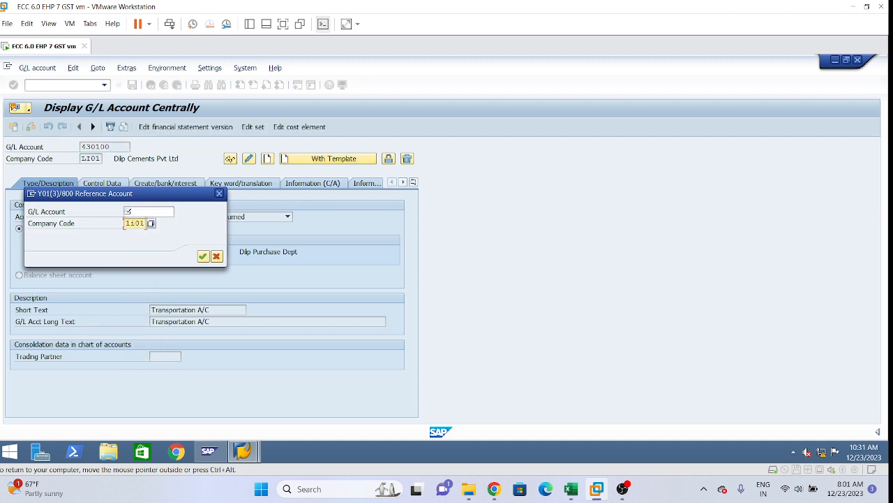
click(127, 211)
text(400000)
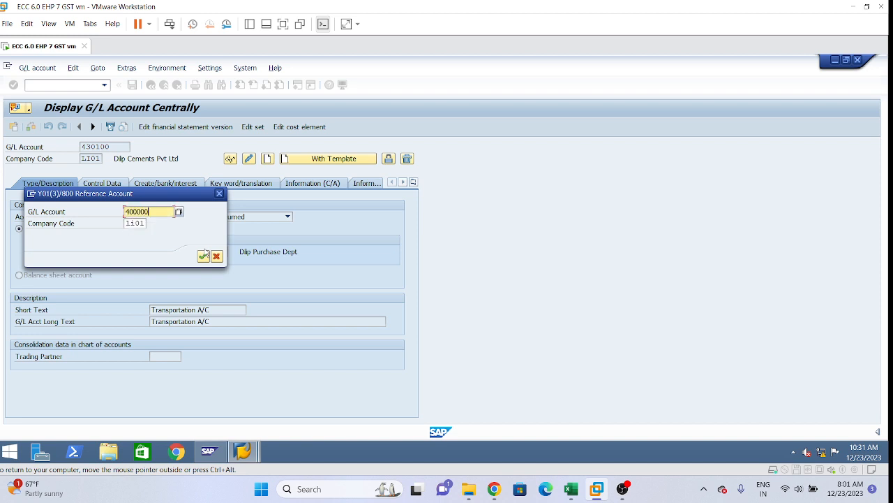
click(203, 256)
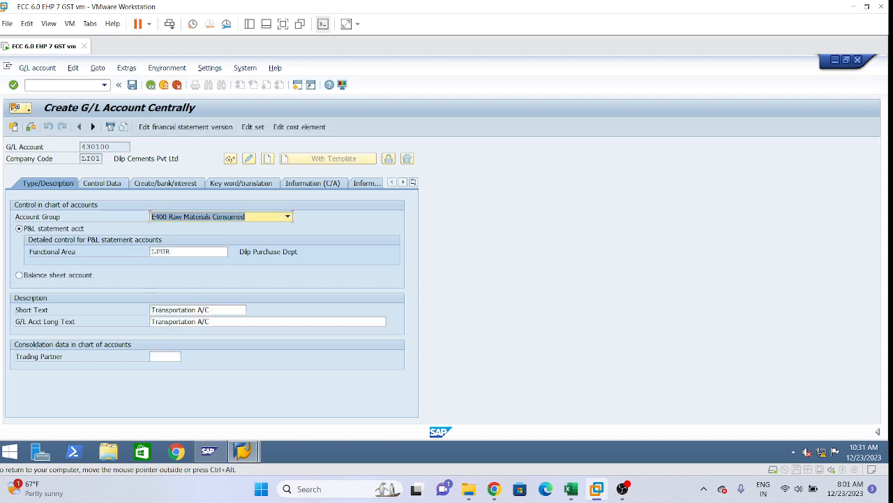
Set the account group to E430 Administration Expenses and the functional area to LADM
click(211, 310)
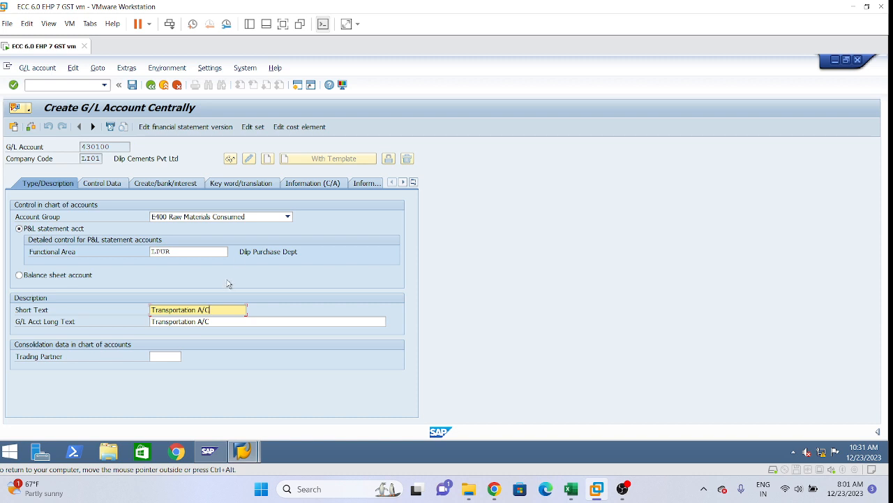
click(288, 217)
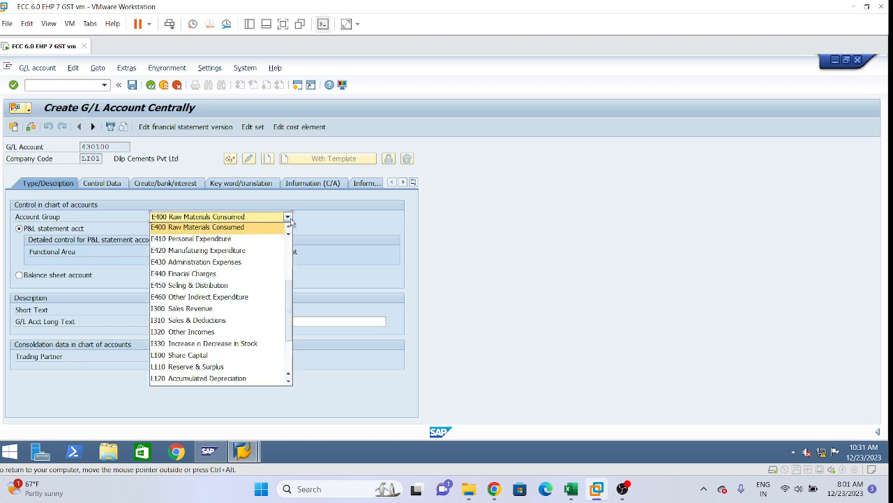
click(245, 265)
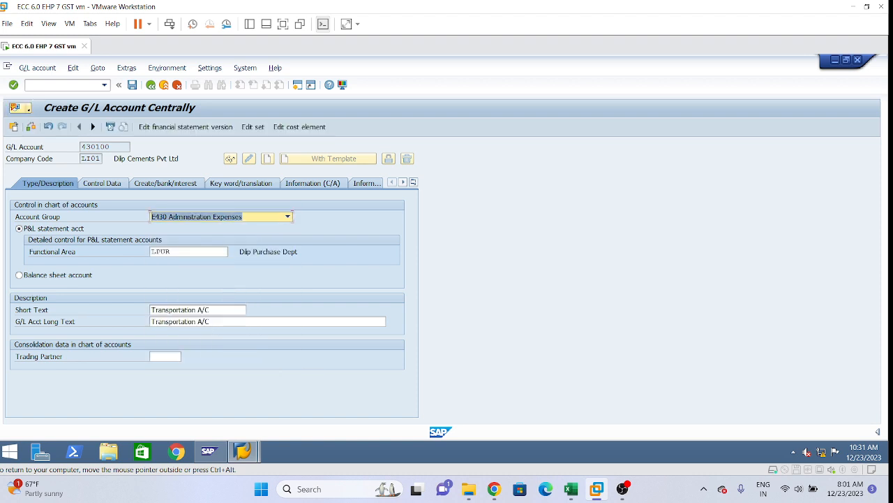
click(170, 251)
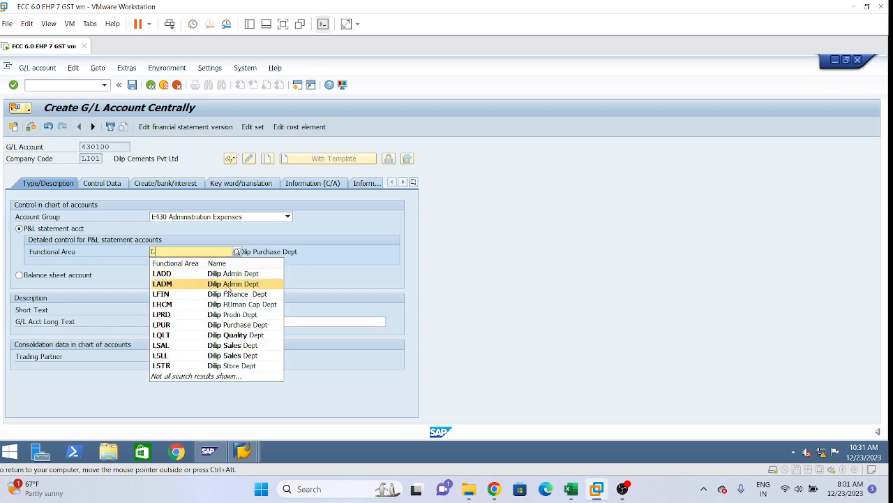
click(229, 284)
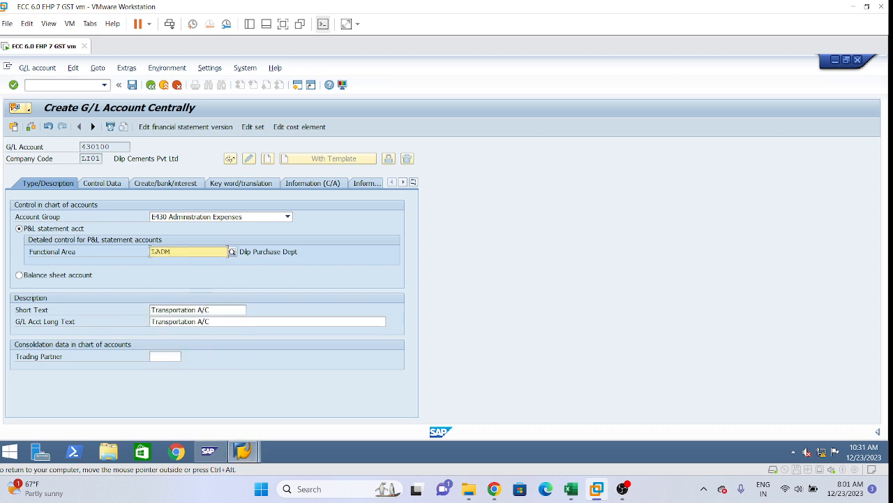
Replace the copied short text of the new account with Security Charges A/C
click(210, 310)
key(BackSpace)
key(BackSpace)
key(BackSpace)
key(BackSpace)
key(BackSpace)
key(BackSpace)
key(BackSpace)
key(BackSpace)
key(BackSpace)
key(BackSpace)
key(BackSpace)
key(BackSpace)
key(BackSpace)
key(BackSpace)
key(BackSpace)
key(BackSpace)
key(BackSpace)
key(BackSpace)
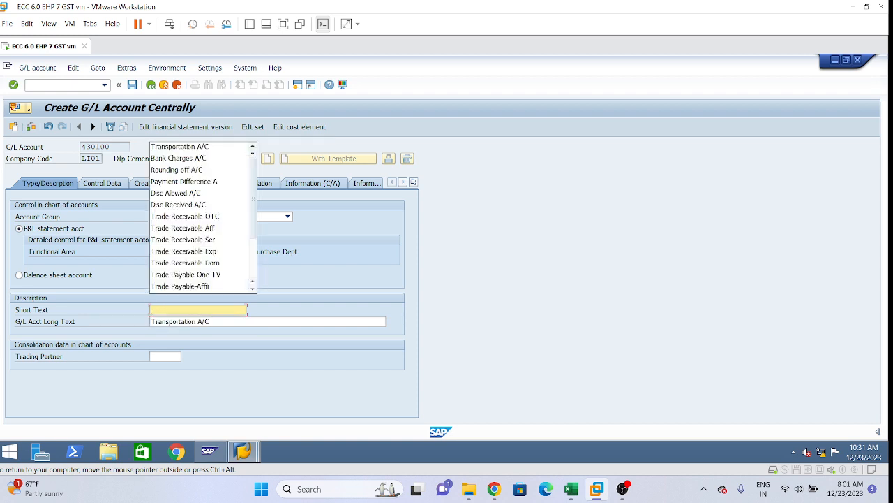
text(Secu)
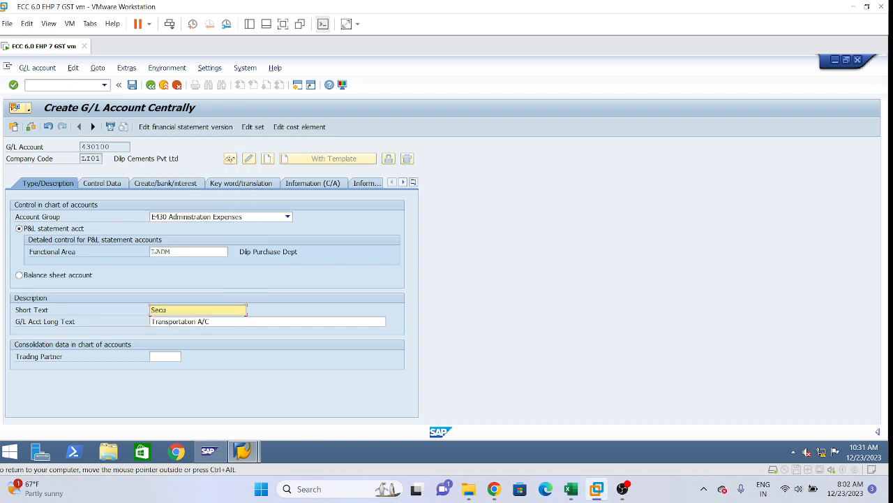
text(rity Charges A/C)
Copy the short text Security Charges A/C into the G/L account long text and save the account
key(ctrl+a)
key(ctrl+c)
key(End)
key(Tab)
key(ctrl+a)
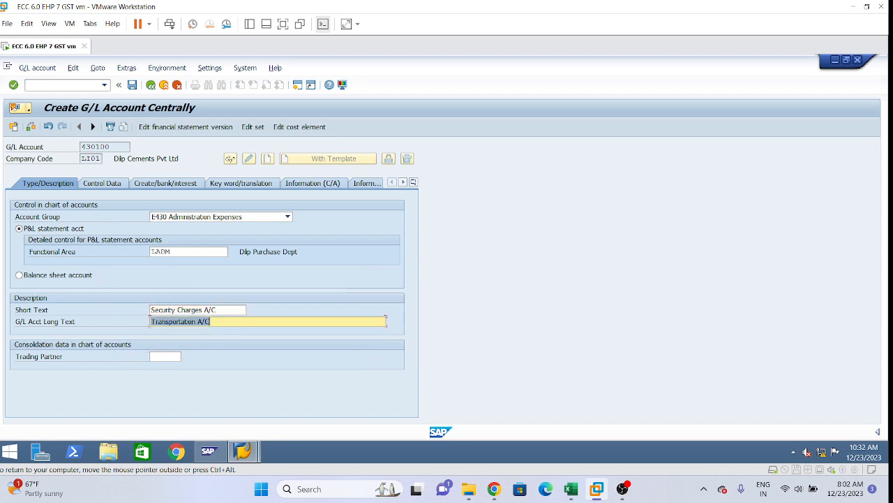
key(BackSpace)
key(ctrl+v)
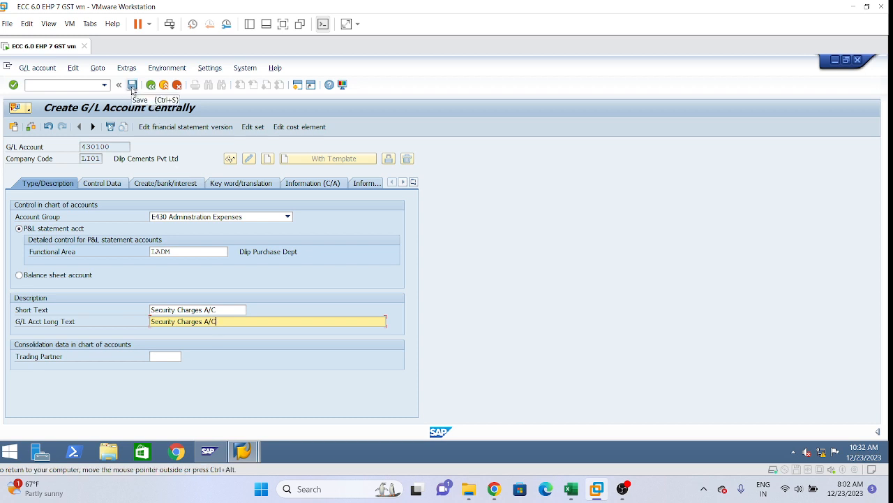
click(132, 85)
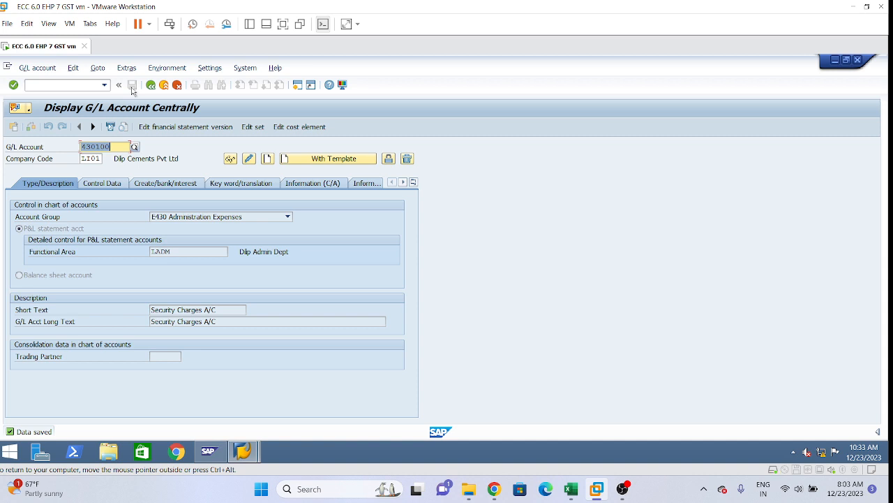
Leave the G/L account maintenance and open the FB60 invoice transaction from the Accounts Payable document entry folder
click(53, 85)
text(/n)
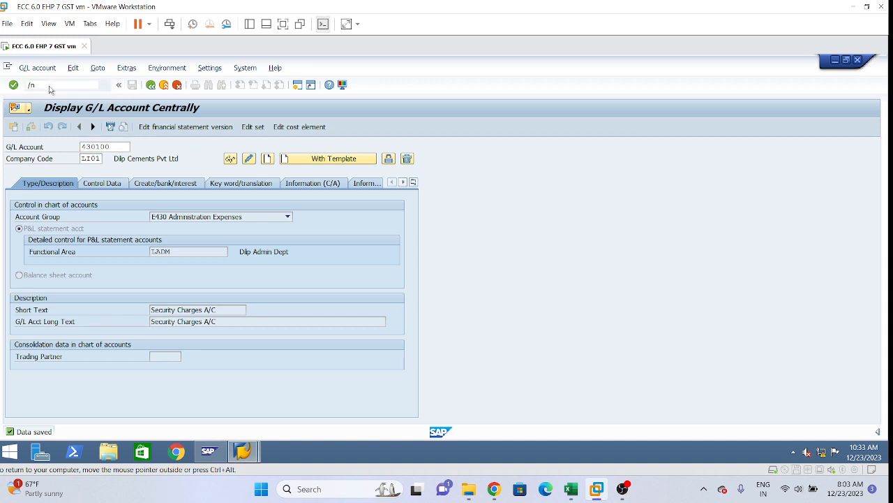
key(Return)
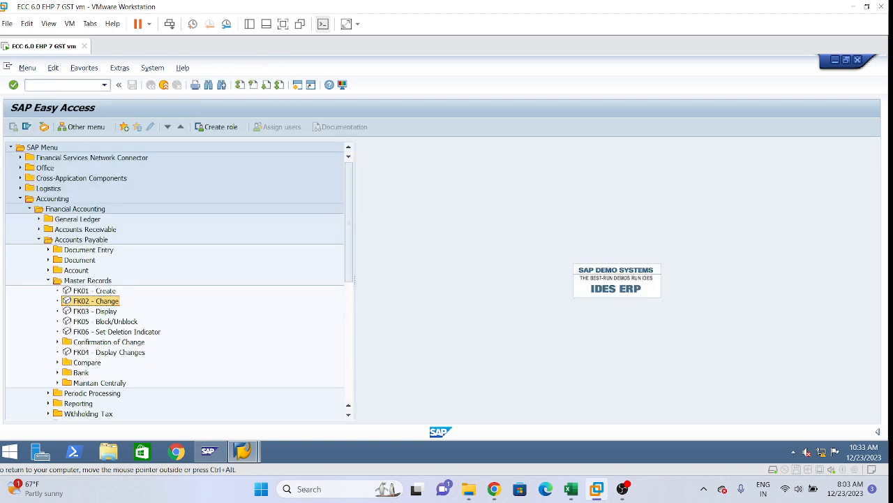
click(49, 281)
click(39, 240)
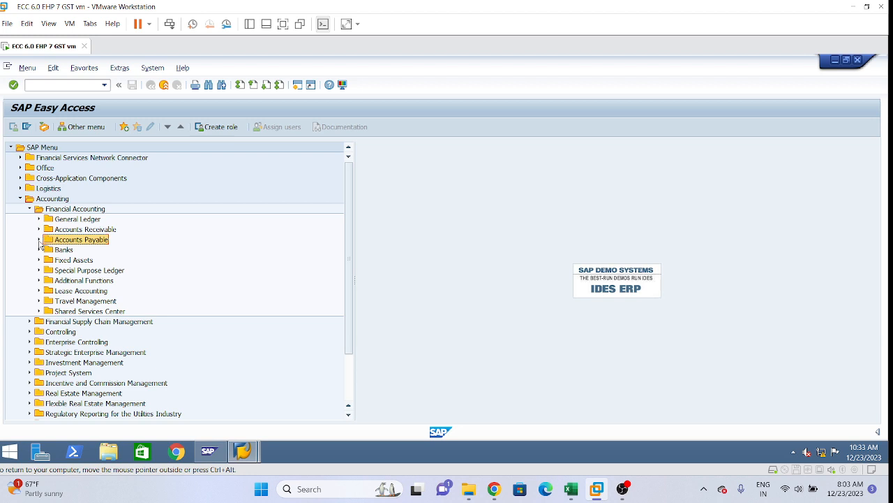
click(40, 240)
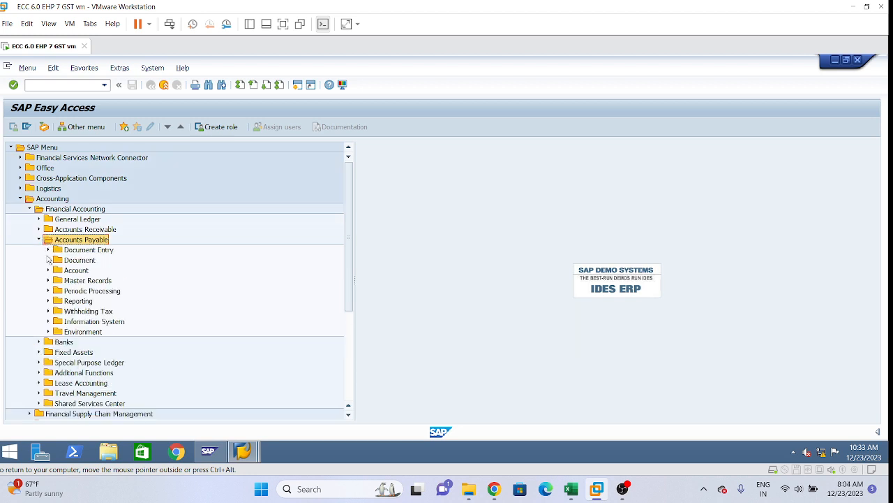
click(49, 251)
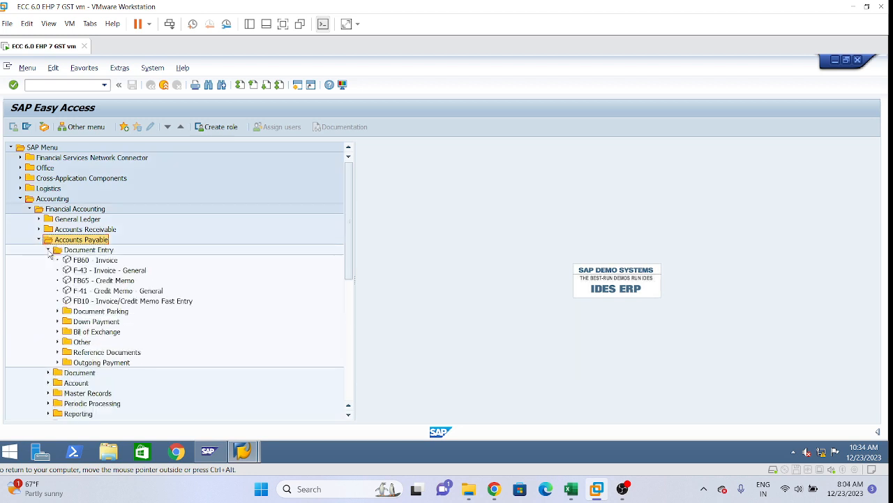
click(96, 260)
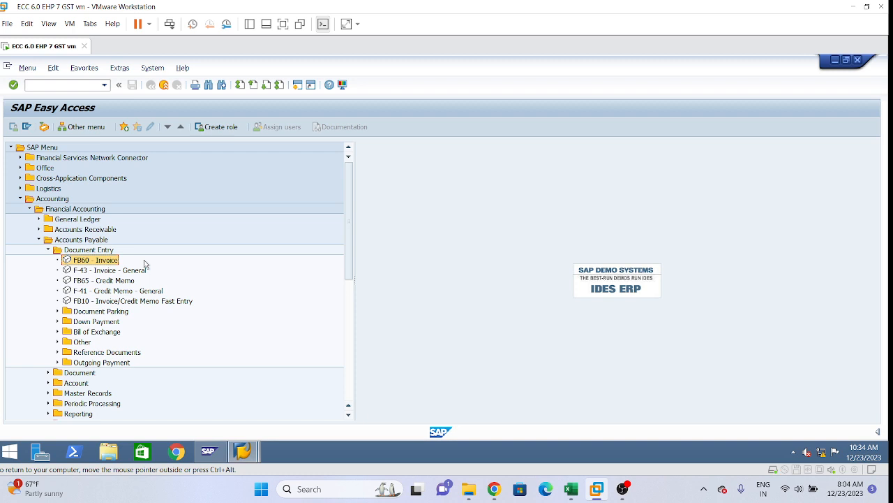
double_click(100, 262)
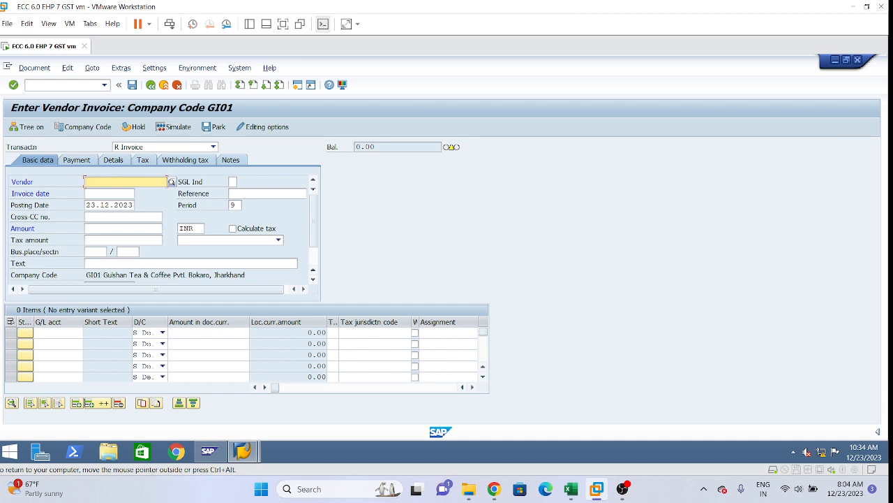
text(6000000)
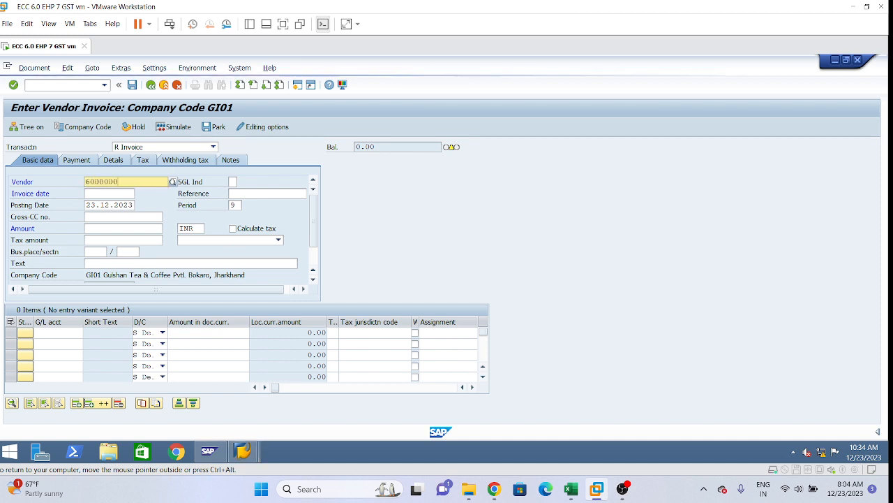
key(BackSpace)
key(BackSpace)
key(BackSpace)
key(BackSpace)
key(BackSpace)
key(BackSpace)
key(BackSpace)
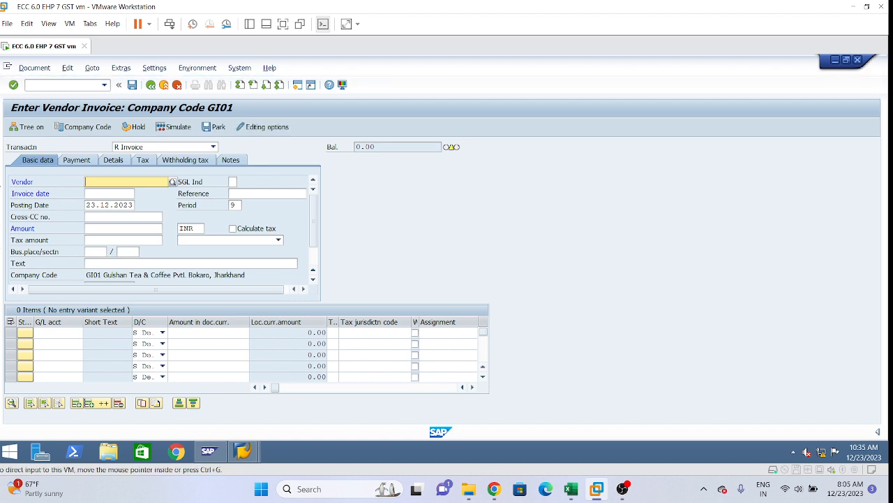
Change the company code for the vendor invoice to LI01
click(86, 131)
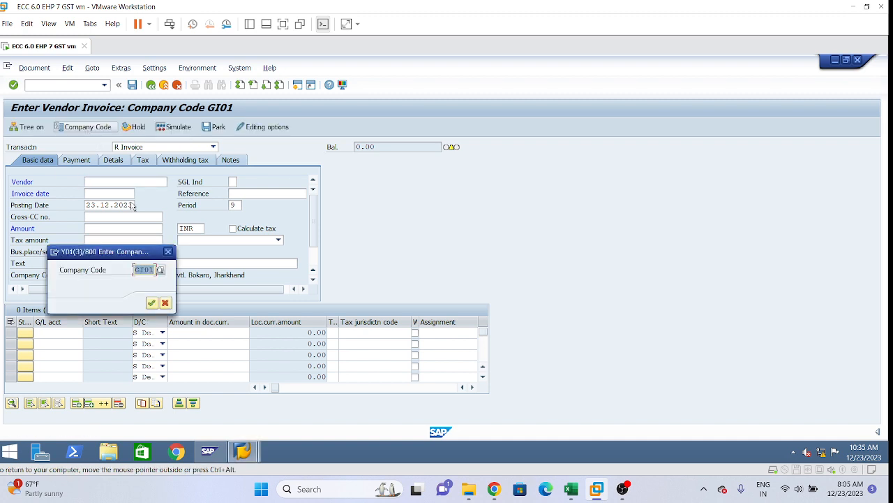
text(1i012)
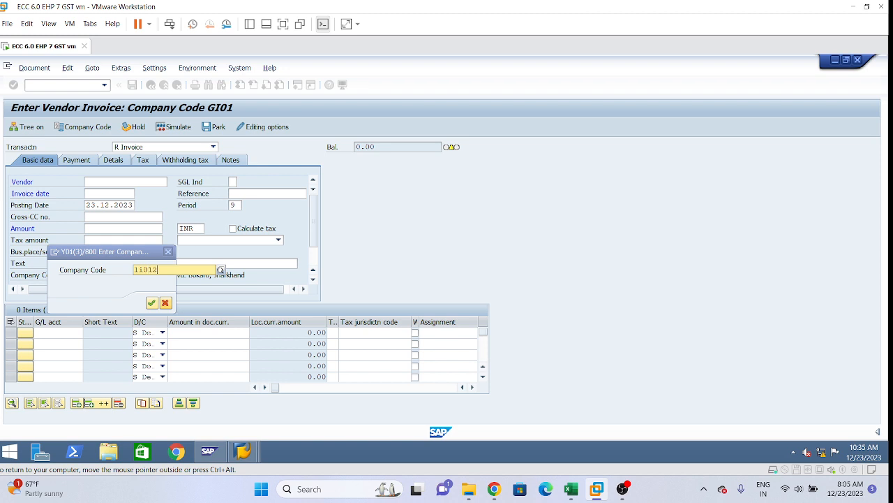
key(BackSpace)
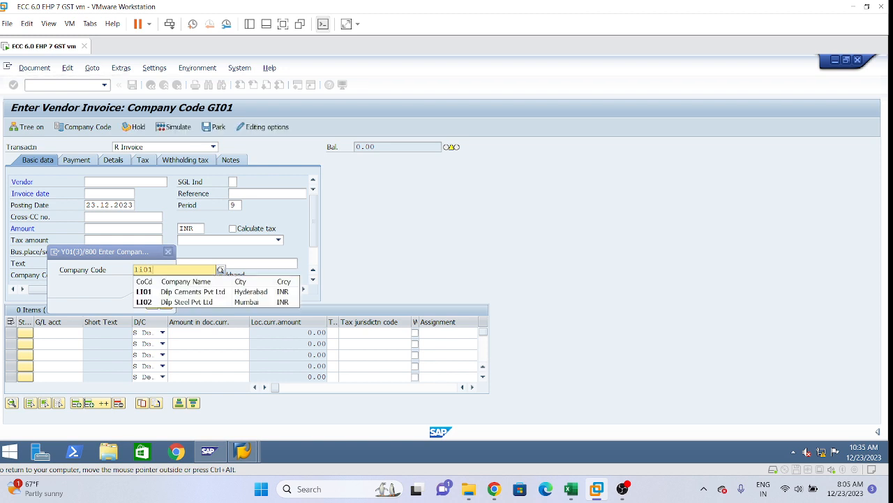
key(Return)
key(Return)
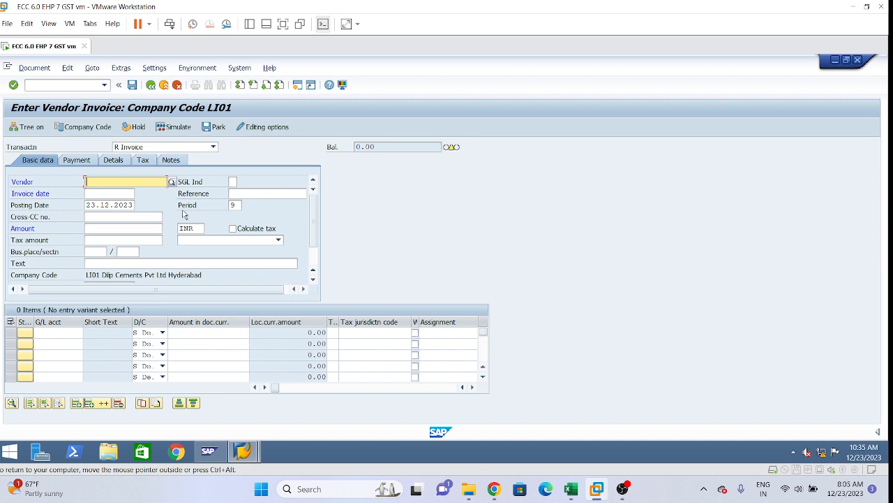
Search the vendors of company code LI01 and choose NASIM PVT LTD as the invoice vendor
click(172, 182)
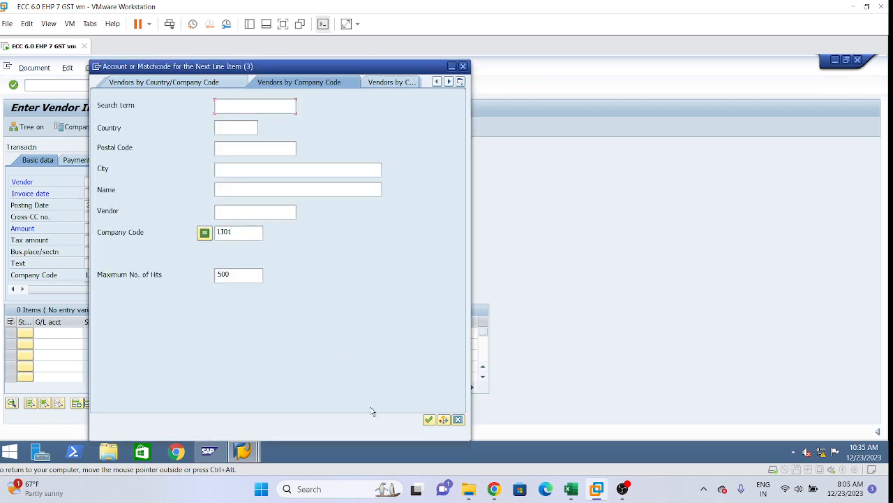
click(428, 420)
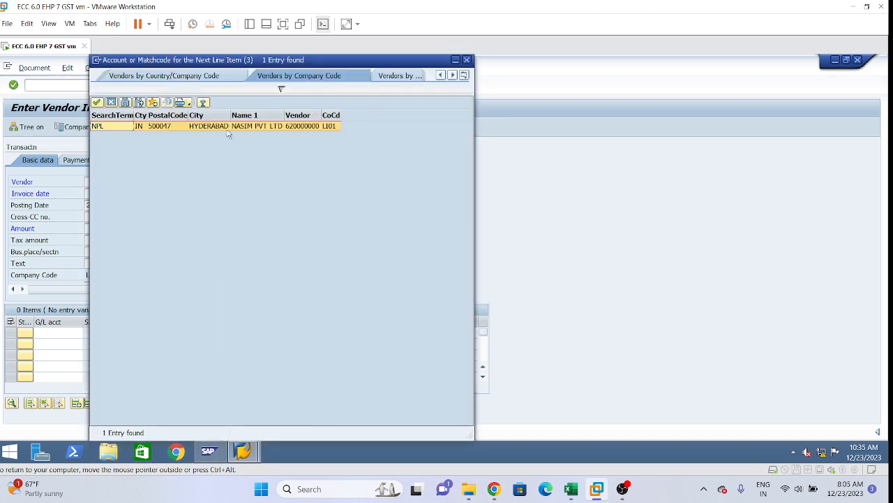
double_click(227, 128)
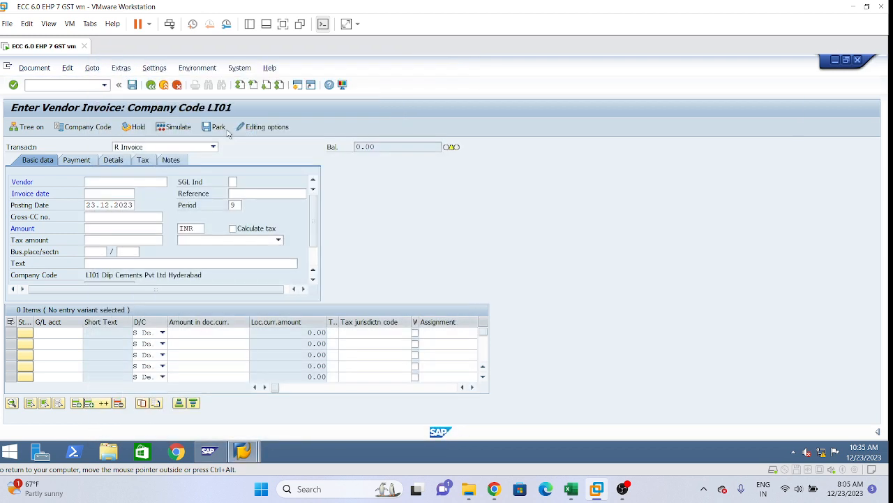
Set the vendor invoice date to 23.12.2023, matching the posting date
click(121, 194)
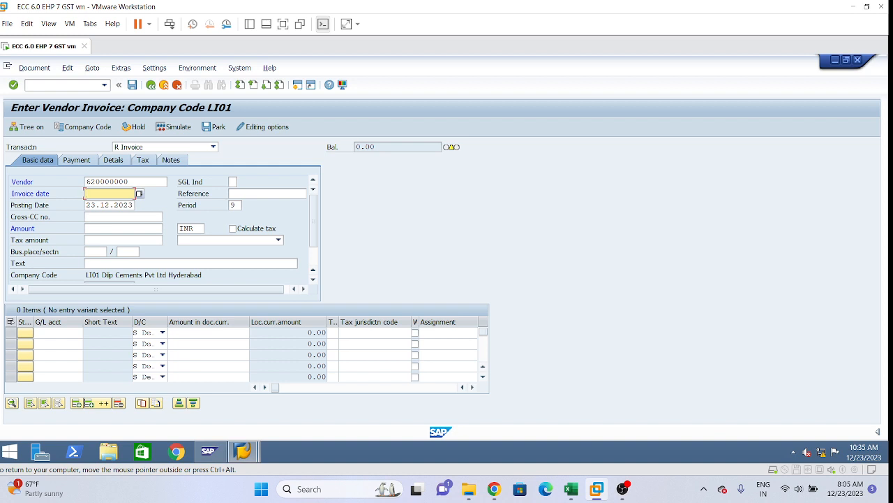
click(97, 205)
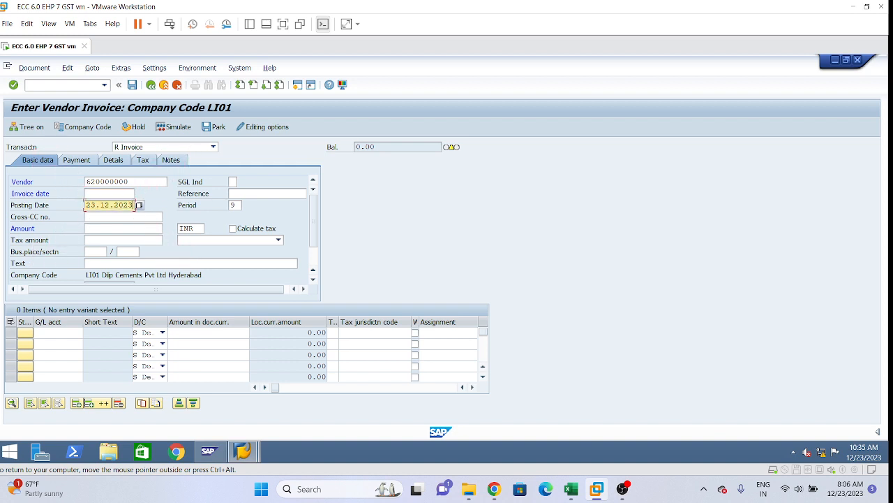
click(101, 193)
text(23.12.2023)
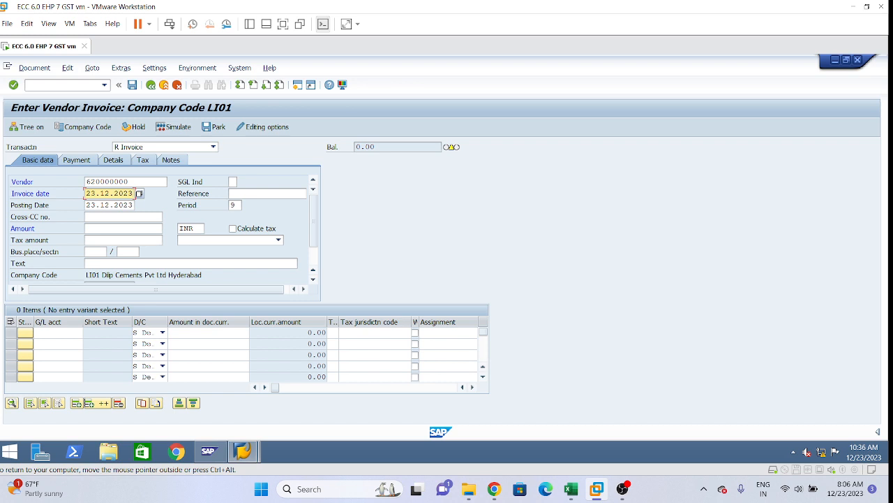
Enter an invoice amount of 1000 INR and the header text Services Purchase
click(105, 228)
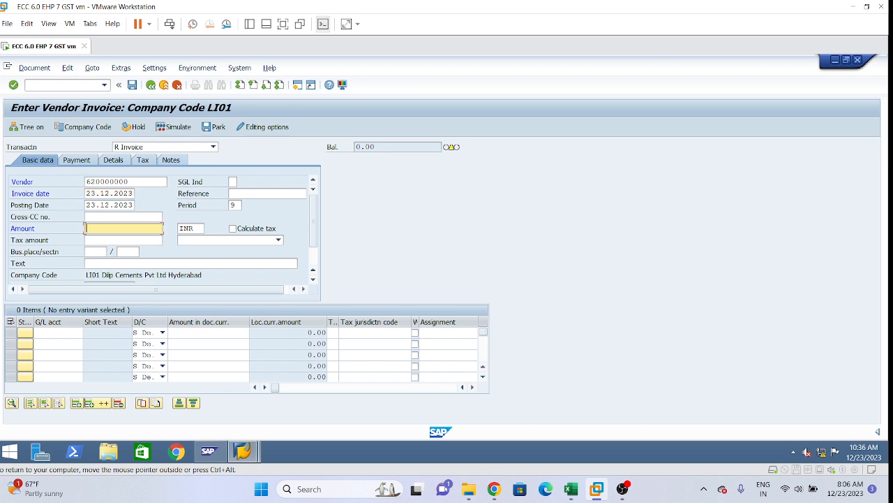
text(1000)
click(98, 263)
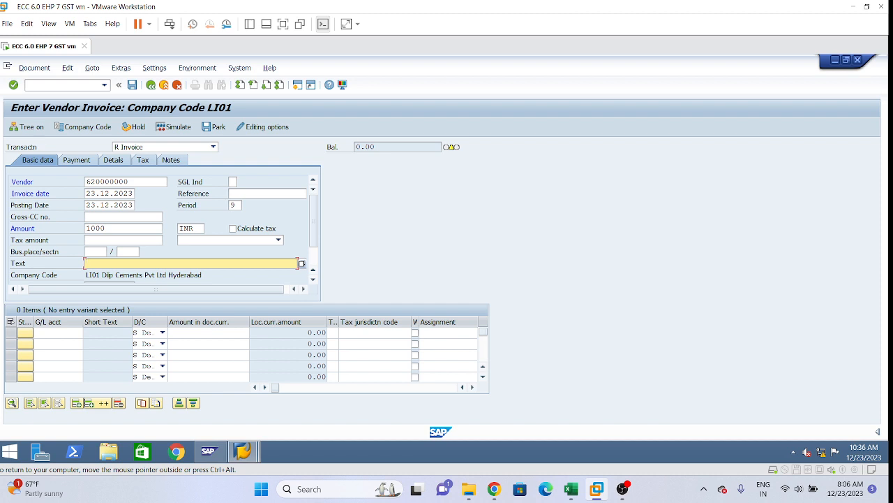
text(Services Purchase)
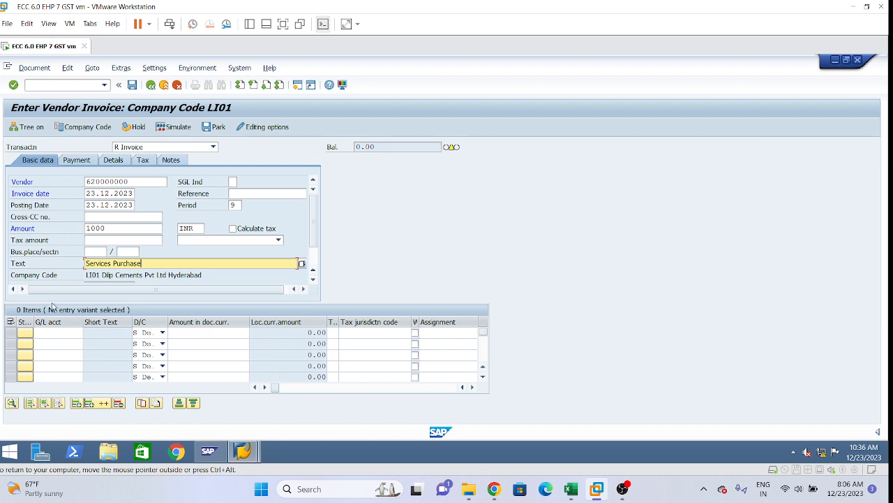
Add a debit line item for G/L account 400000 with a document currency amount of 1000
click(58, 333)
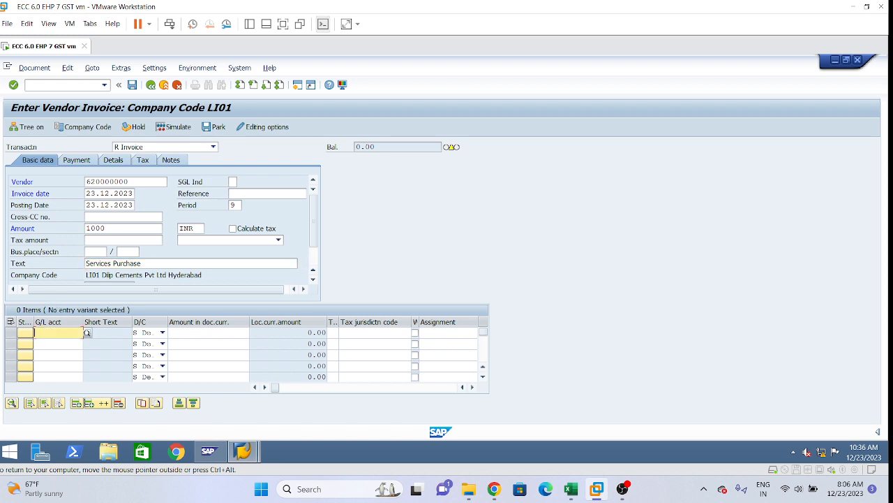
text(400000)
key(Return)
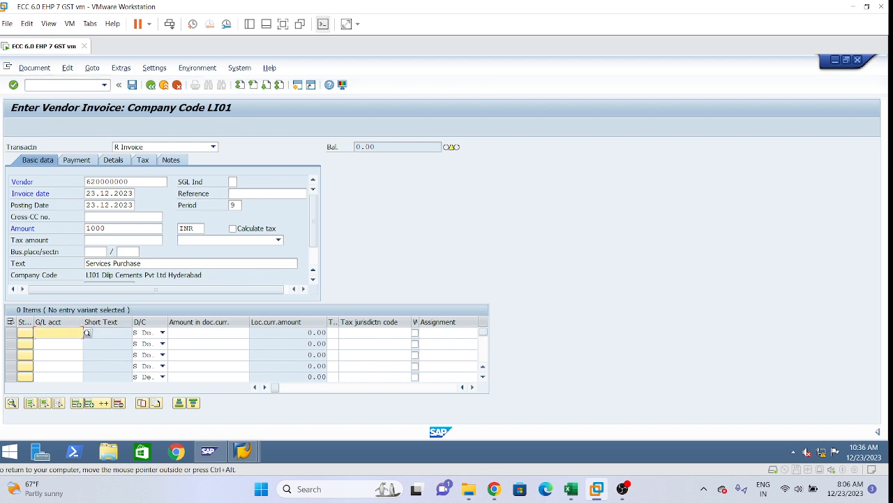
text(100)
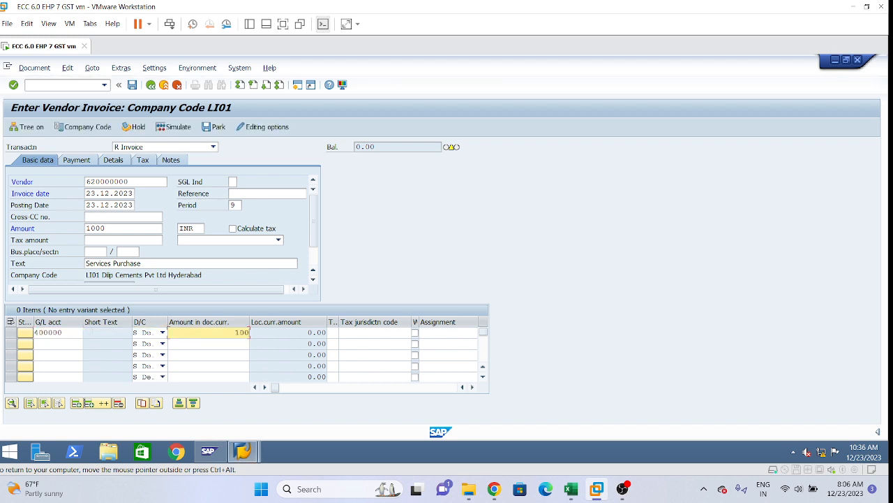
key(Tab)
key(Tab)
key(Tab)
key(Tab)
key(Tab)
key(Tab)
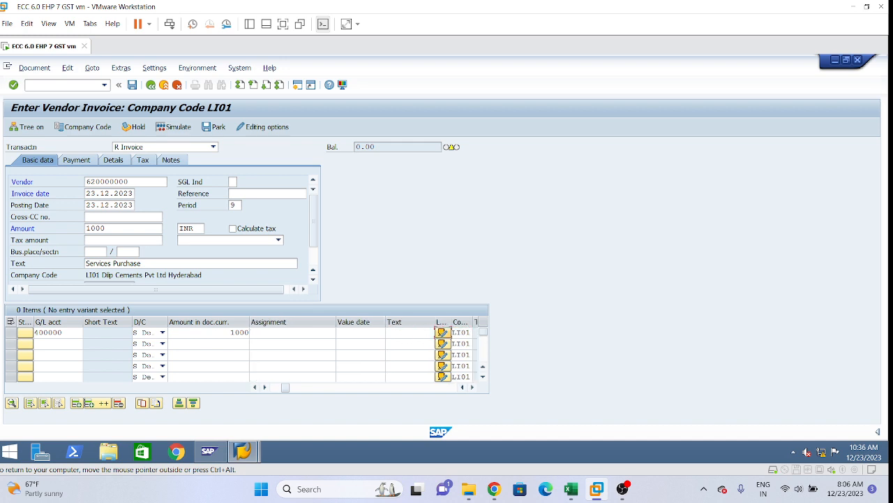
Enter + as the G/L line item's text and choose LHYD as its business area
click(404, 332)
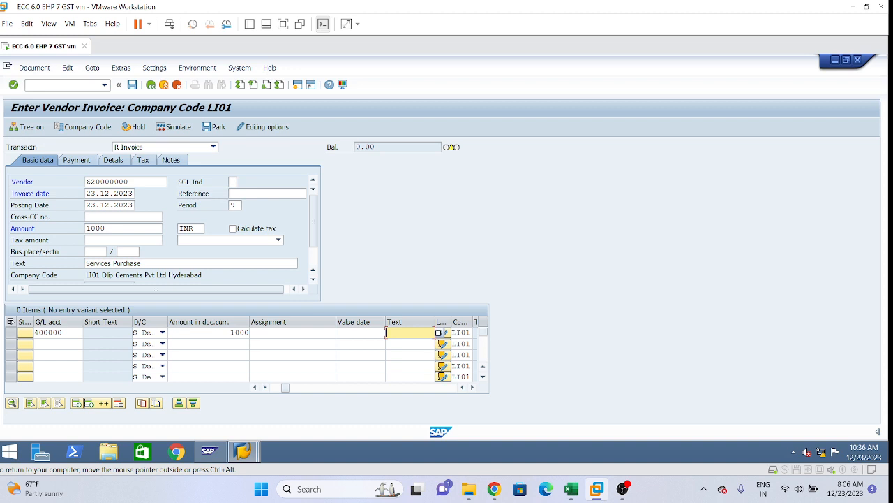
text(+)
key(Tab)
key(Tab)
key(Tab)
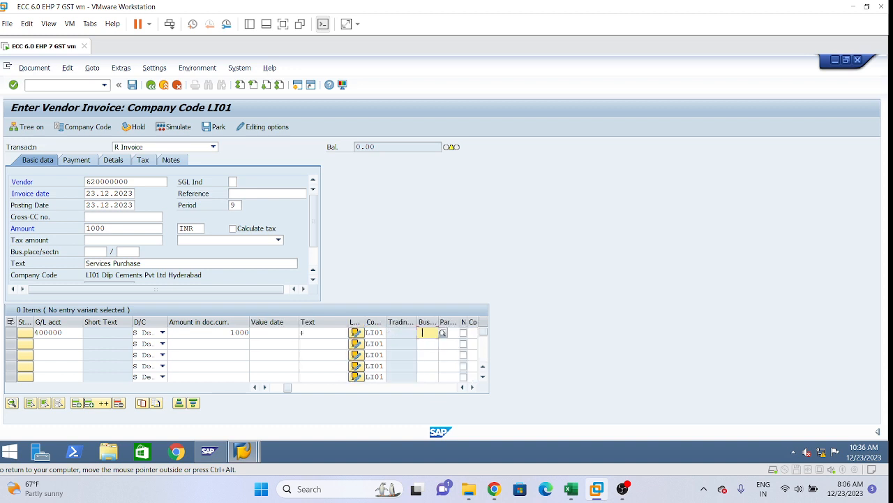
key(BackSpace)
text(d)
key(BackSpace)
text(l)
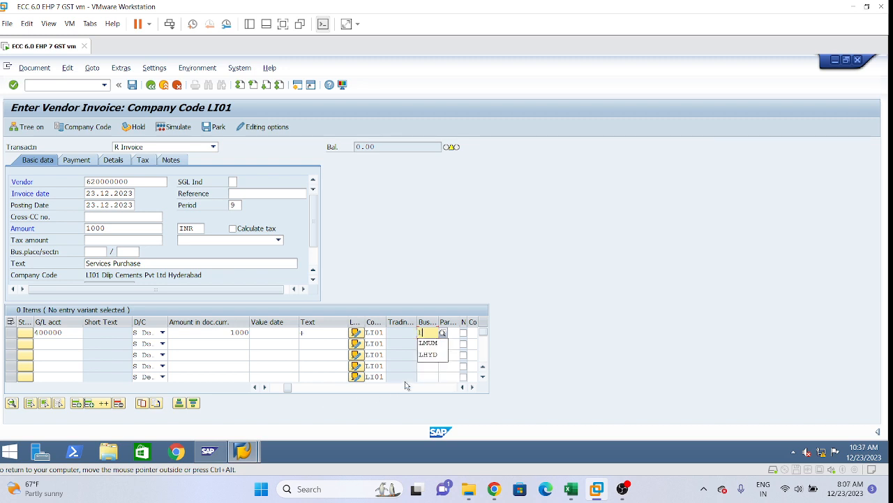
click(437, 354)
Assign profit center 1000 to the G/L line item and confirm the invoice entries
key(Tab)
key(Tab)
key(Tab)
key(Tab)
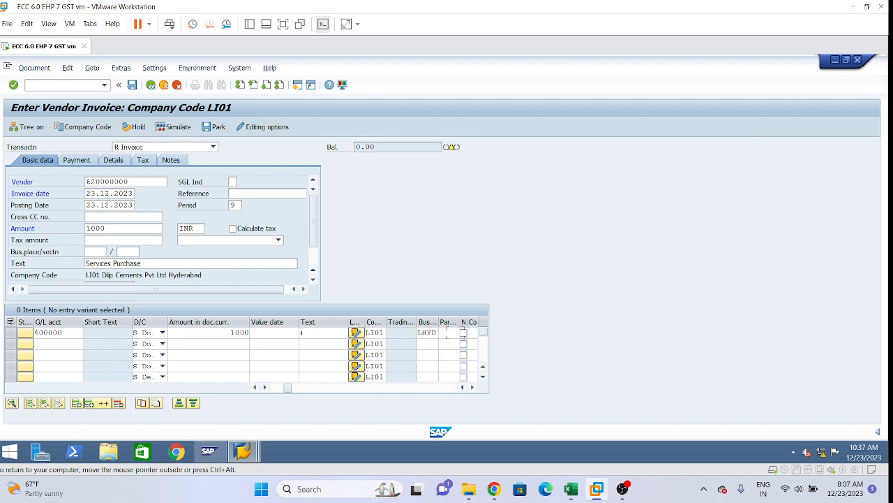
key(Tab)
key(Tab)
key(Tab)
key(Tab)
key(Tab)
key(Tab)
key(Tab)
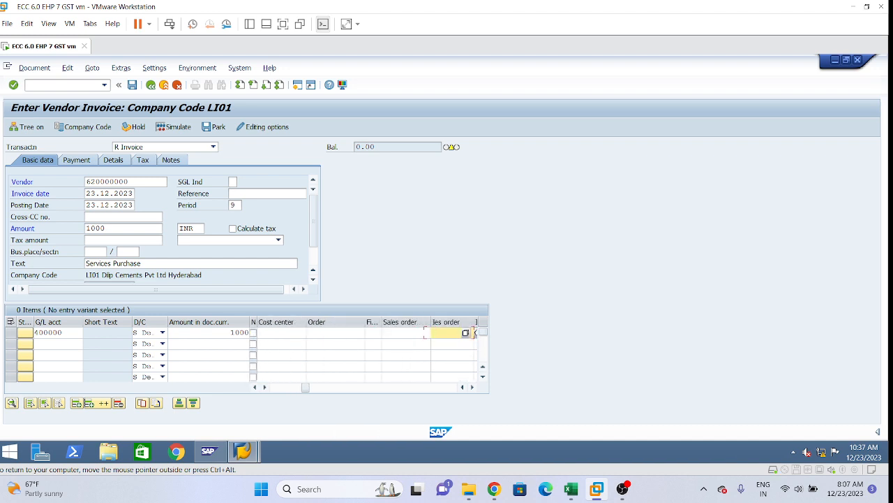
key(Tab)
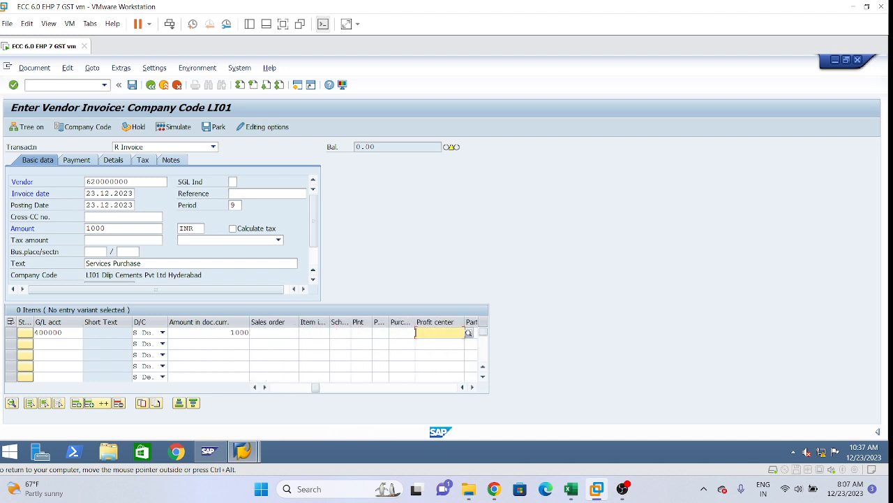
key(space)
click(430, 356)
key(Return)
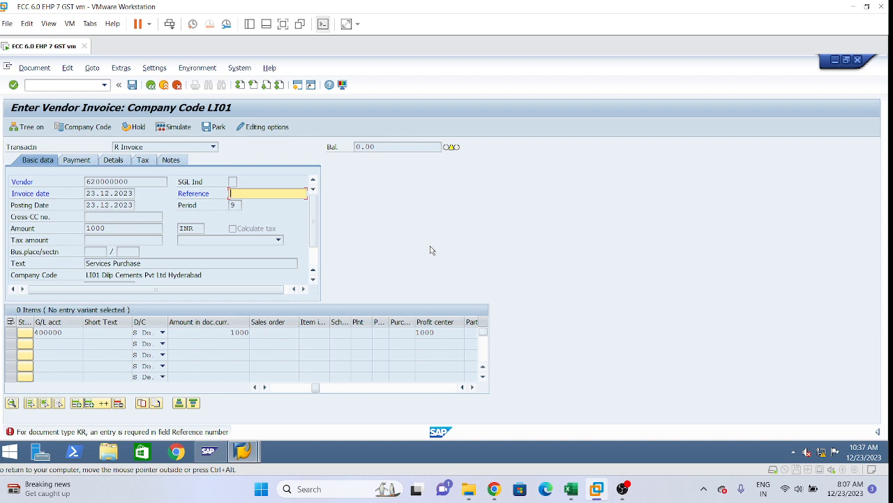
Read the detailed explanation of the reference number error for document type KR and close it
click(100, 434)
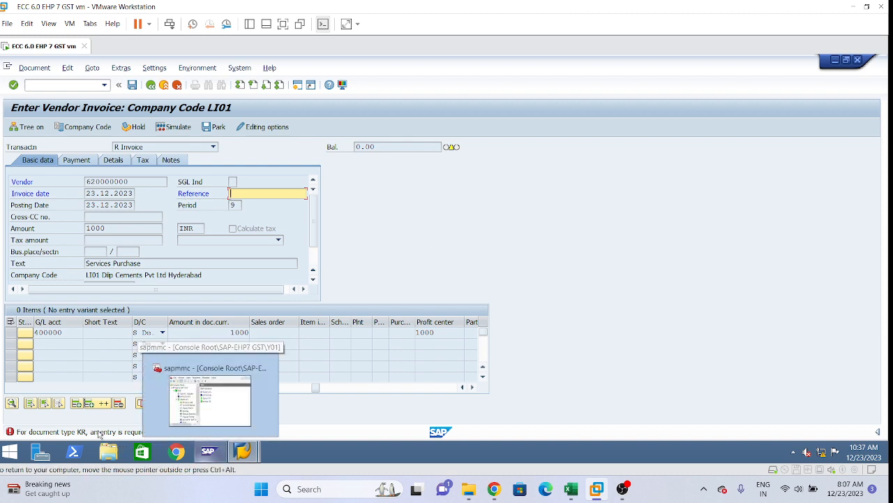
double_click(100, 433)
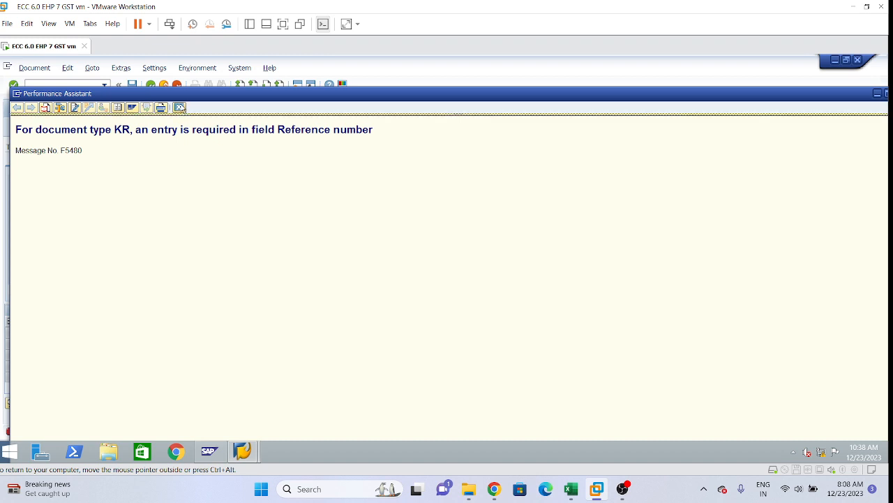
click(180, 109)
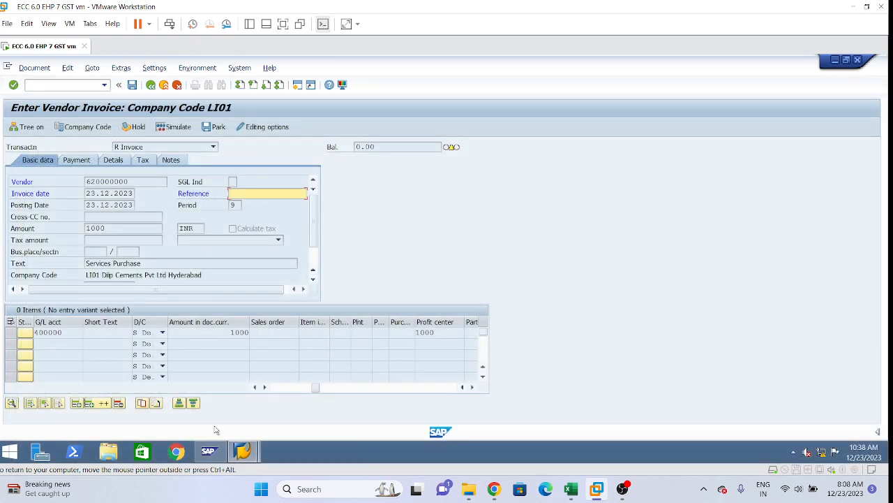
Switch to the G/L account display session and open the document types maintenance with /noba7
mouse_move(250, 461)
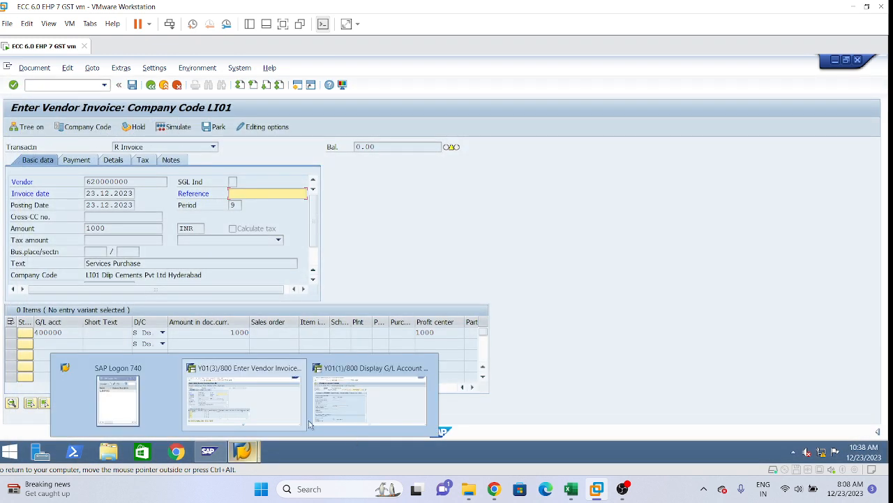
click(391, 401)
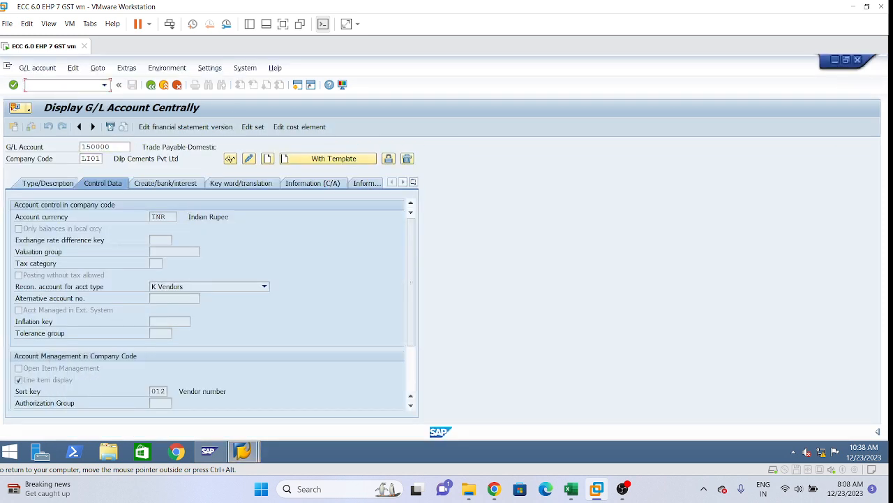
text(/noba7)
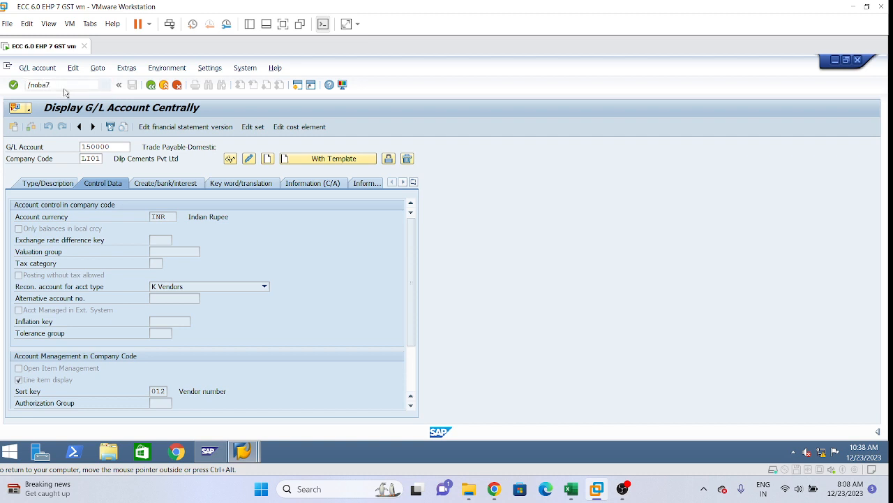
key(Return)
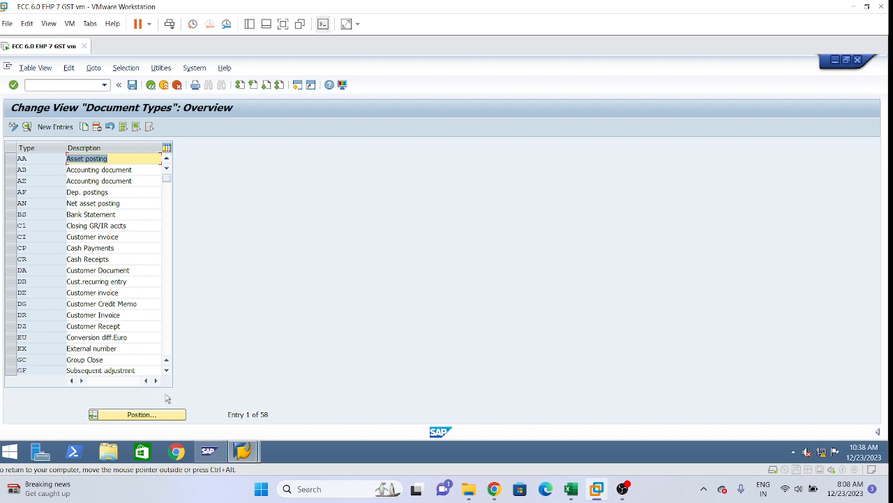
Find document type KR in the document types list and open its details
click(151, 415)
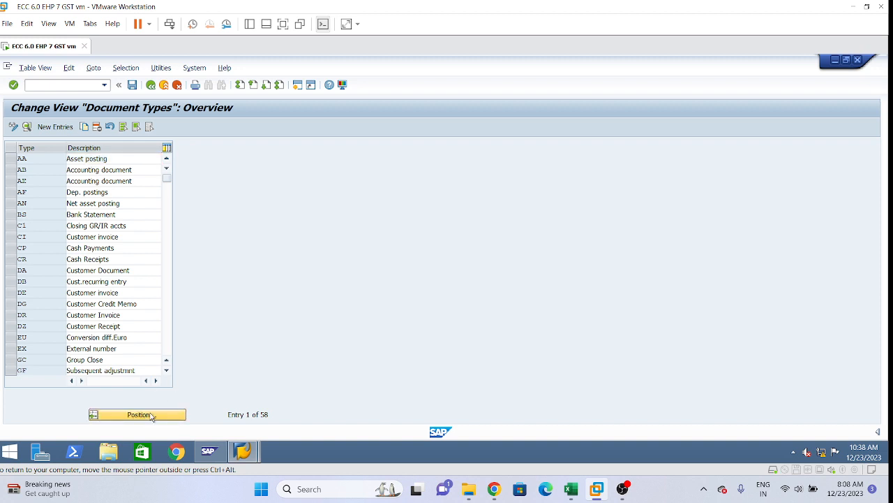
text(kr)
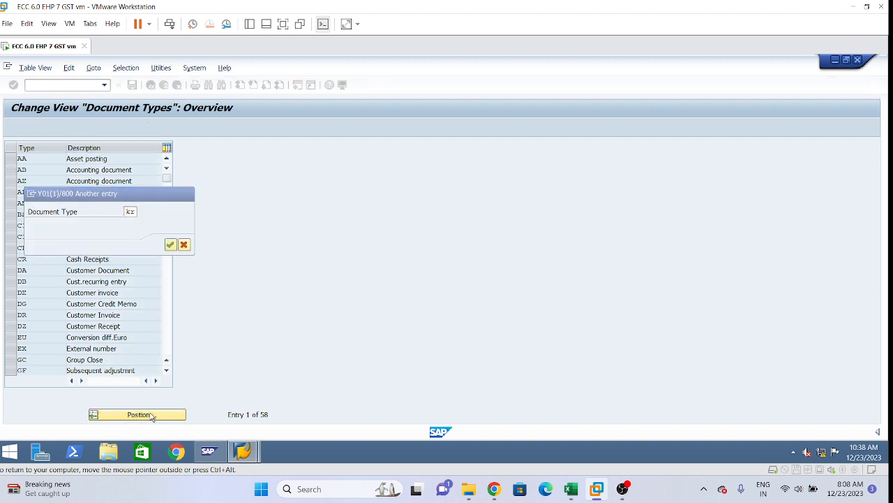
key(Return)
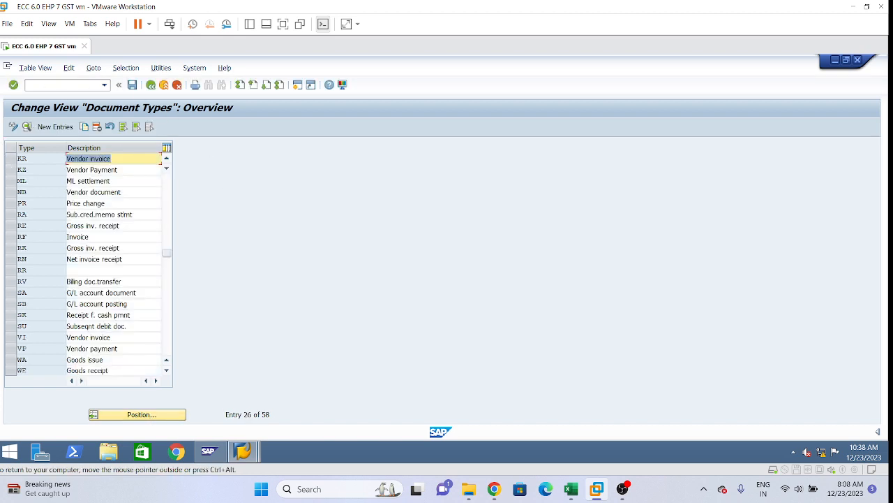
click(10, 159)
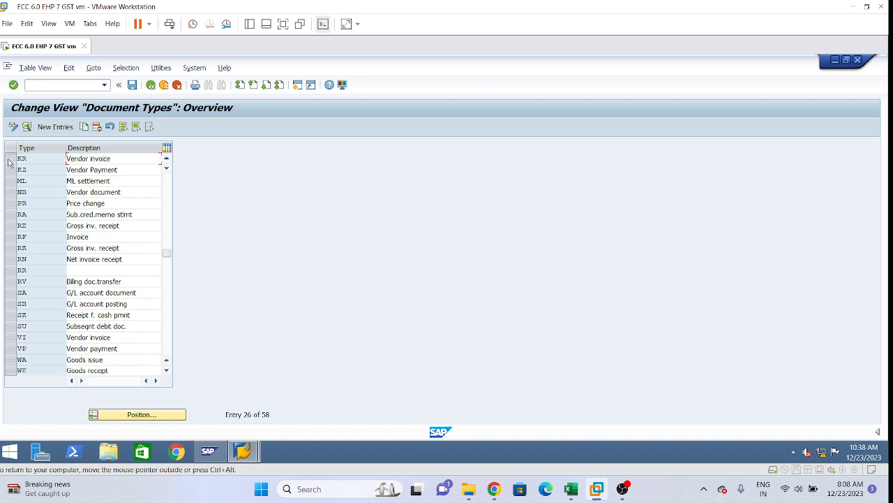
click(27, 127)
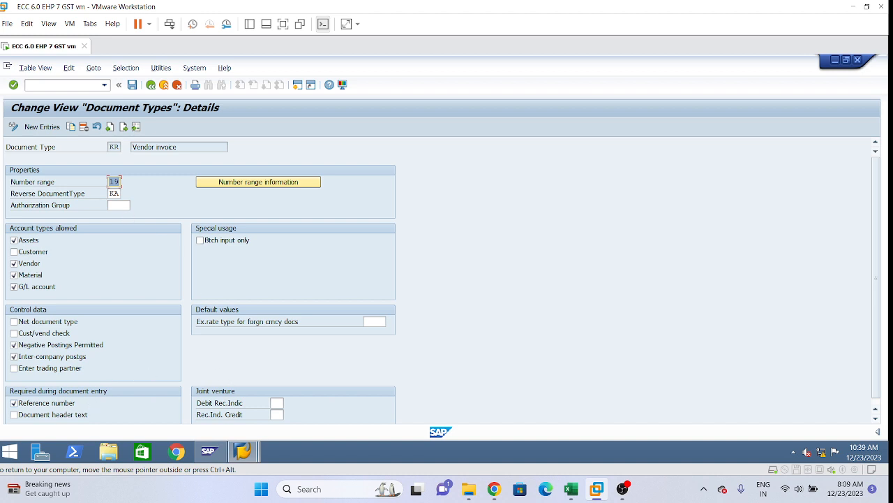
Remove the required Reference number setting from document type KR and save the change
click(110, 181)
click(14, 405)
click(134, 90)
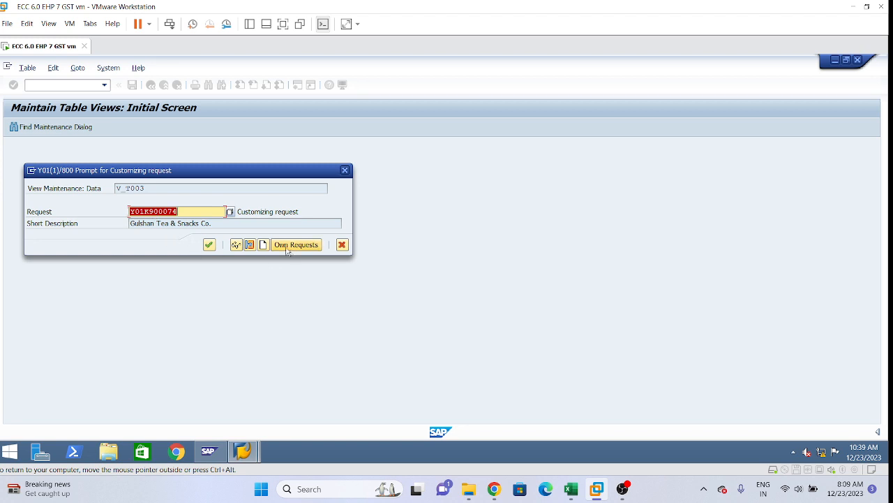
Assign the document type change to own customizing request Y01K900078, FICO_Dilip Group of Company, and confirm it
click(286, 246)
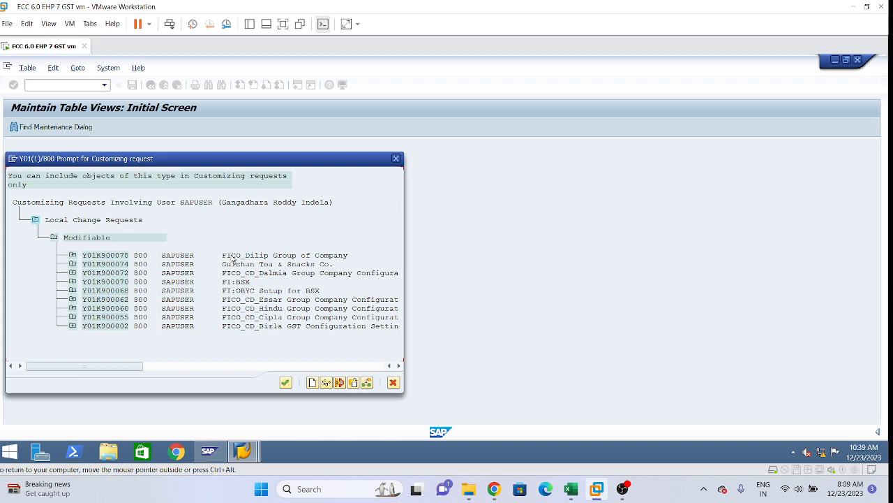
double_click(229, 255)
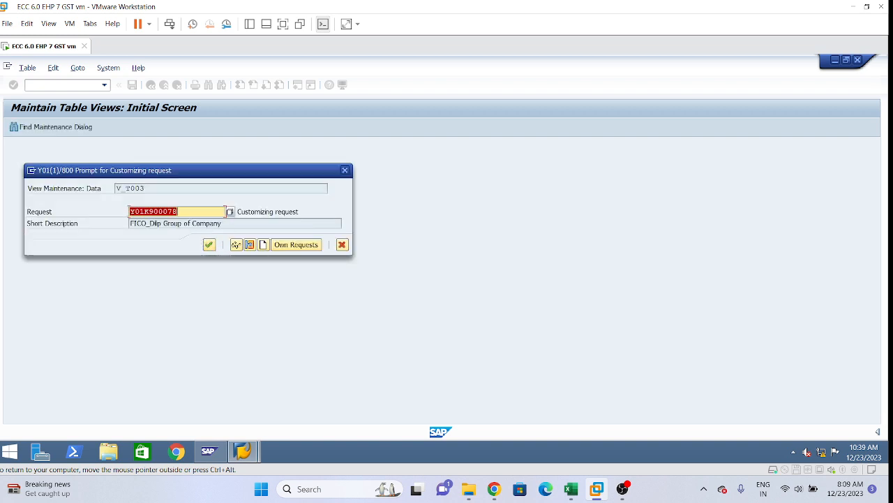
click(227, 224)
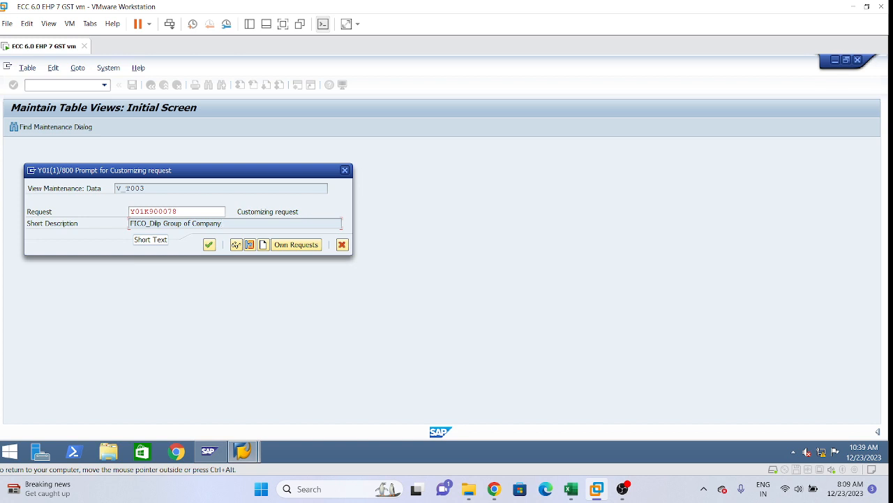
drag(222, 223, 130, 224)
click(239, 224)
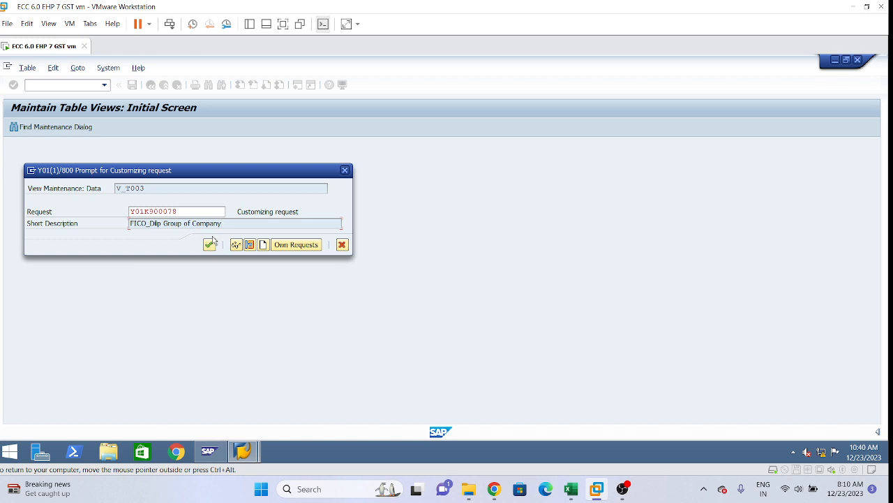
drag(179, 211, 128, 211)
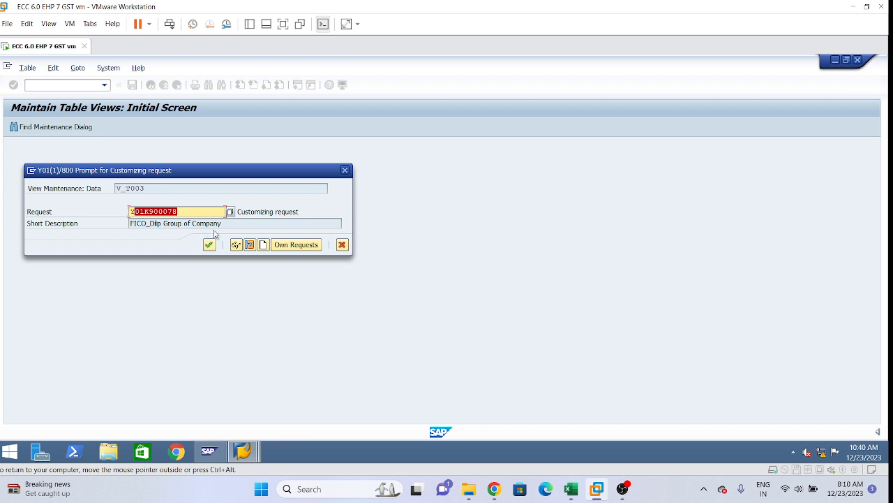
drag(222, 223, 130, 224)
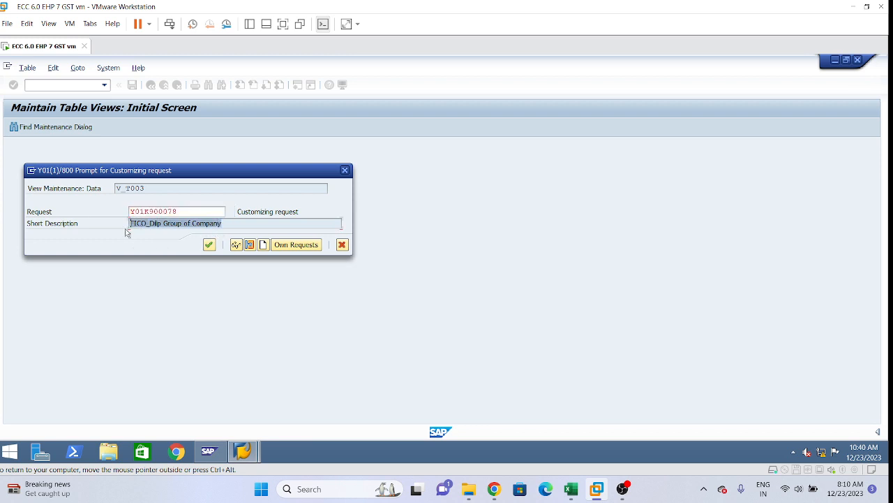
click(210, 245)
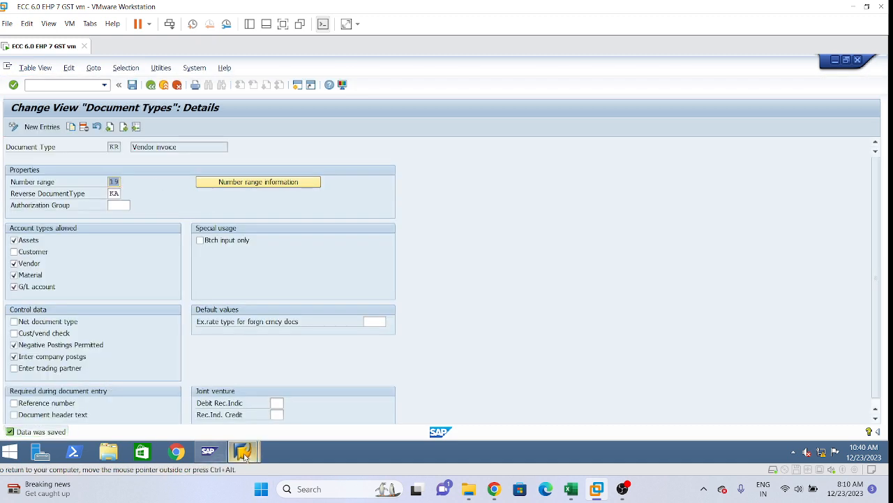
Switch to the vendor invoice session and restart the invoice entry with /nfb60
mouse_move(243, 451)
click(237, 405)
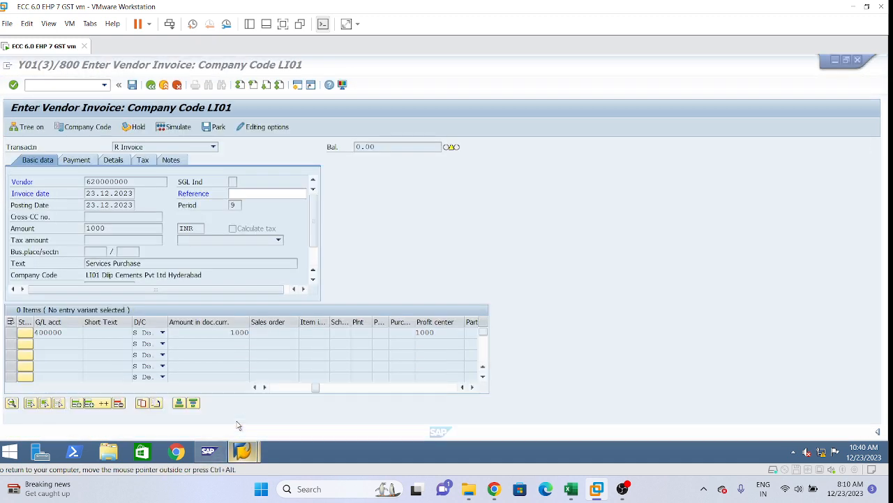
key(Return)
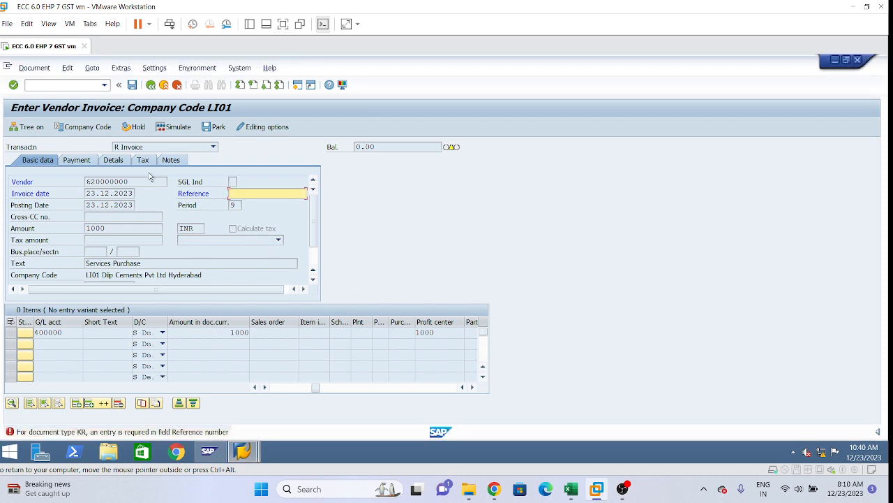
click(105, 87)
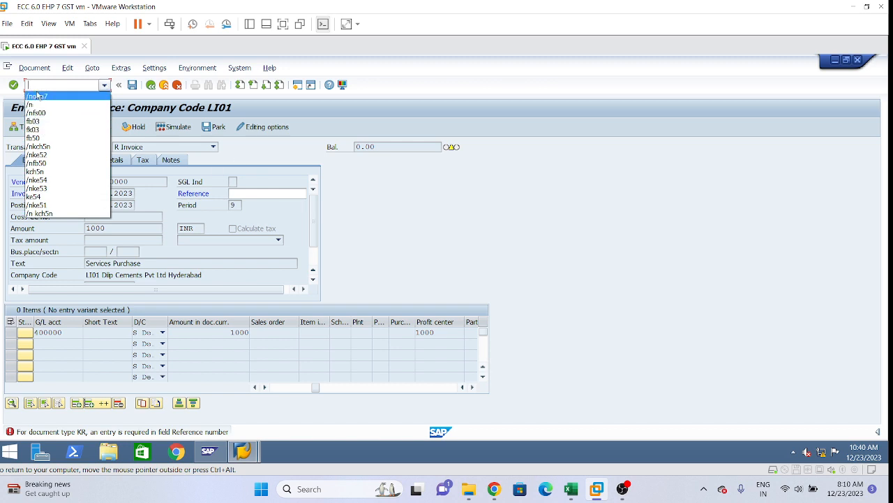
click(28, 85)
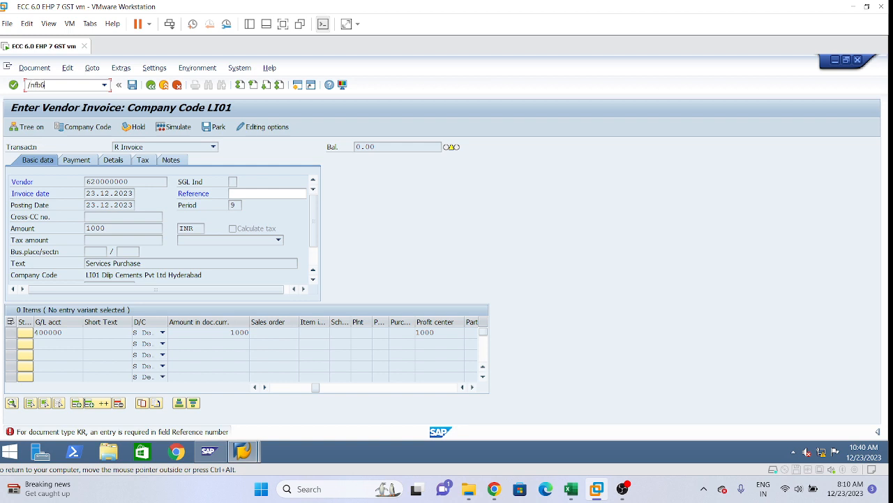
key(Return)
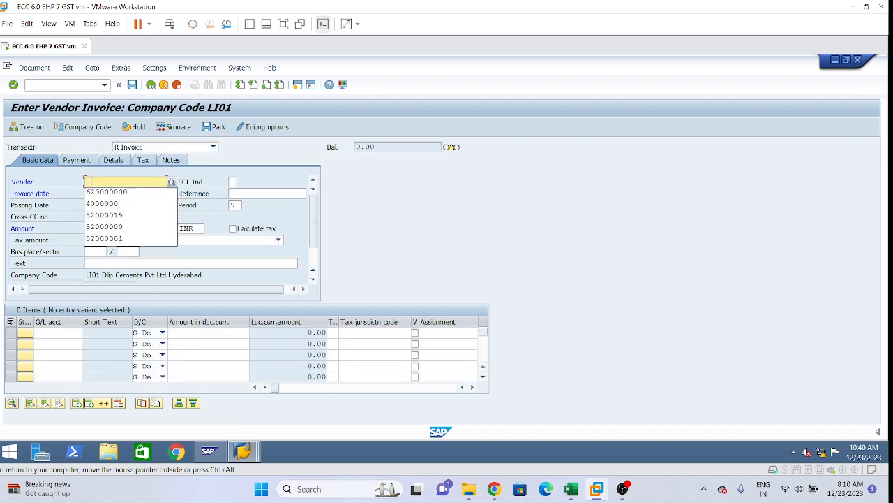
Fill in the invoice header with the service vendor, invoice date 23.12.2023 copied from the posting date, and amount 1000
click(116, 193)
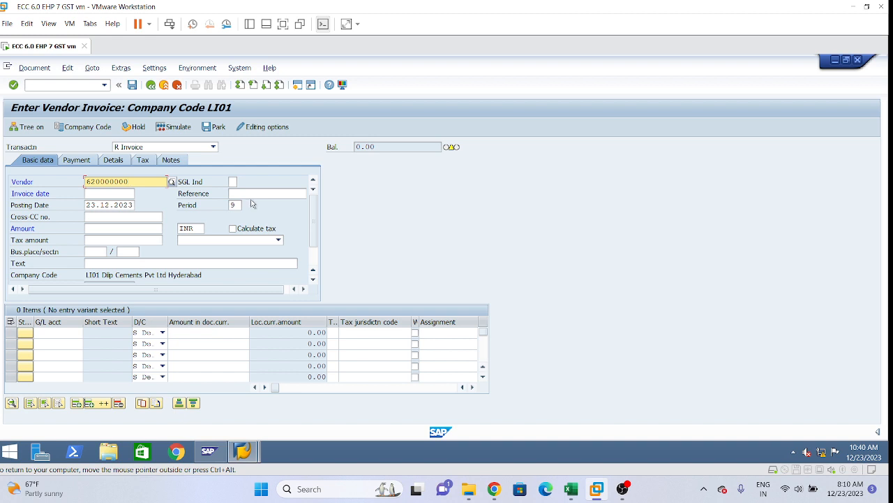
click(97, 194)
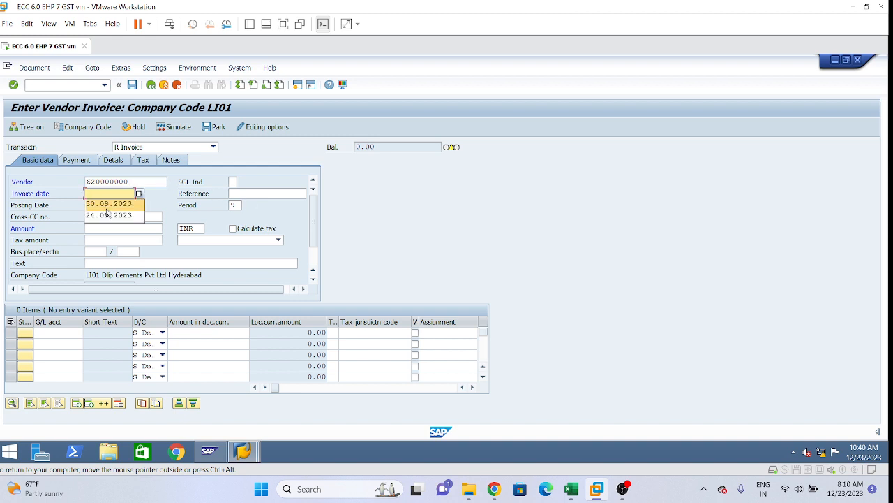
click(116, 248)
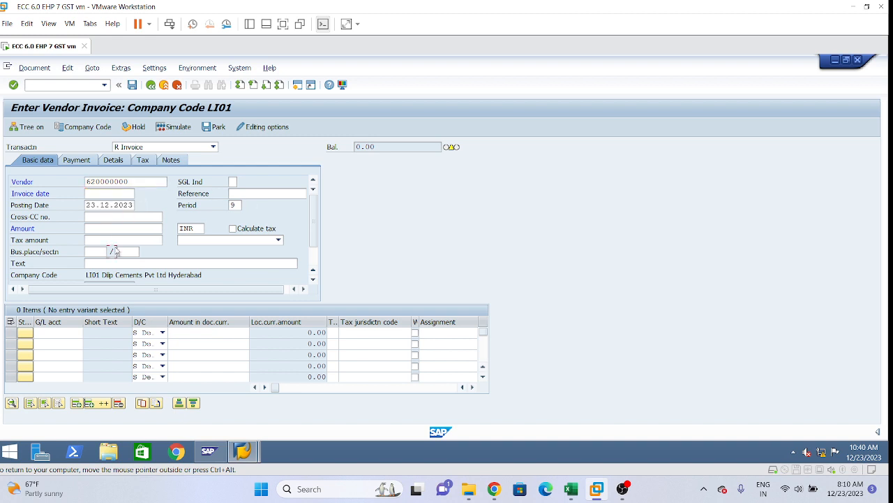
click(100, 204)
key(ctrl+a)
key(ctrl+c)
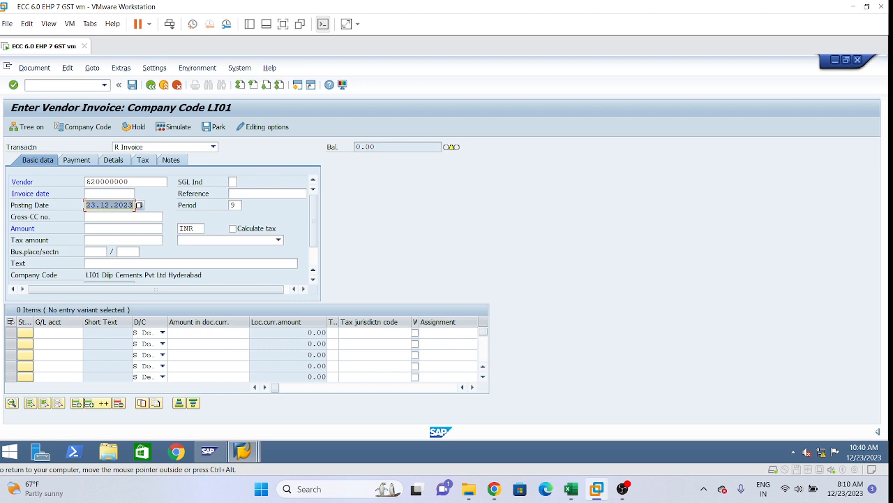
click(133, 205)
click(104, 193)
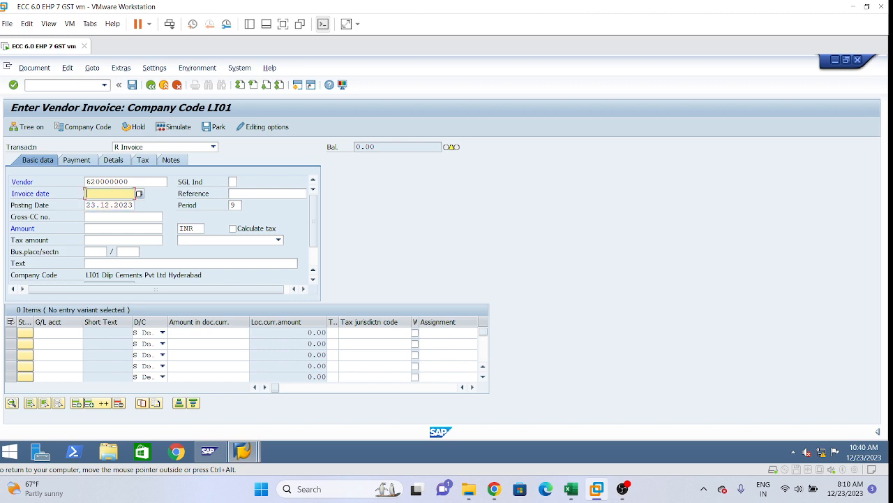
key(ctrl+v)
click(112, 228)
text(1000)
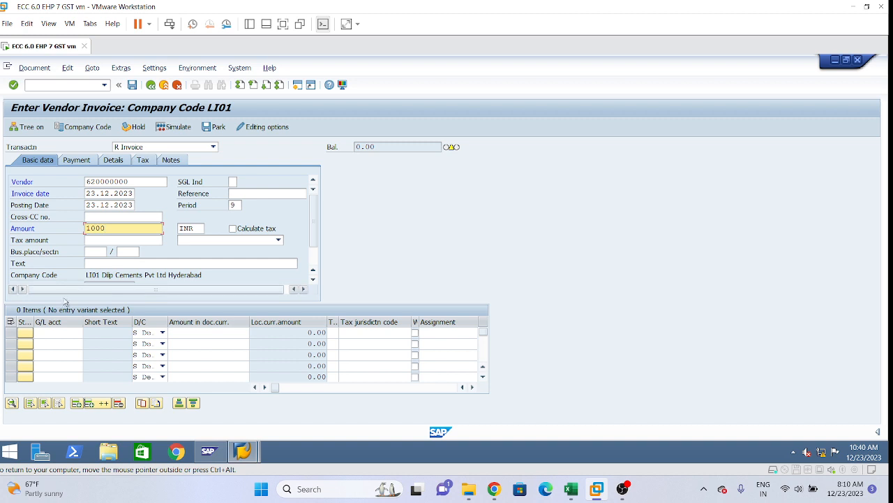
Enter G/L account 400000 with an amount of 1000 in the first invoice line item
click(48, 333)
text(400000)
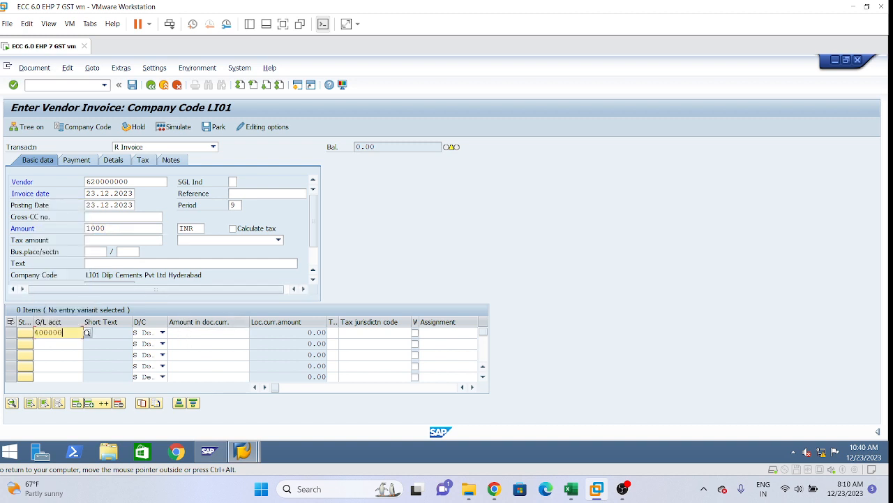
click(208, 333)
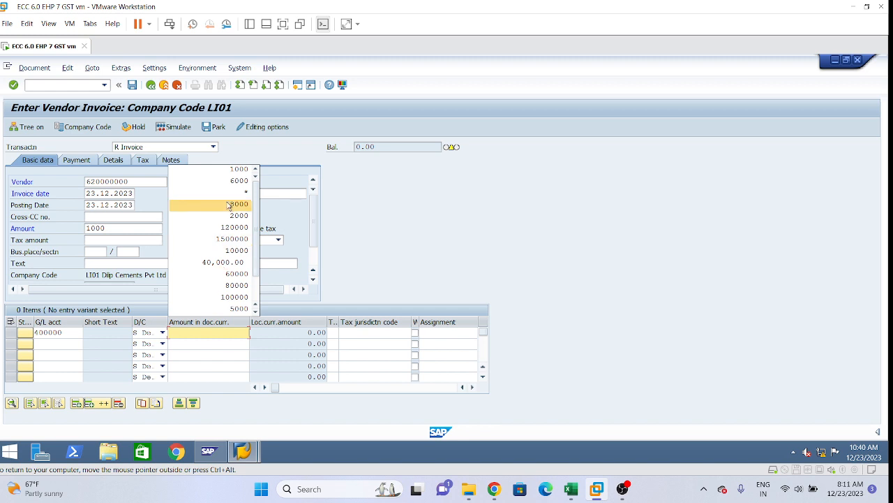
click(239, 169)
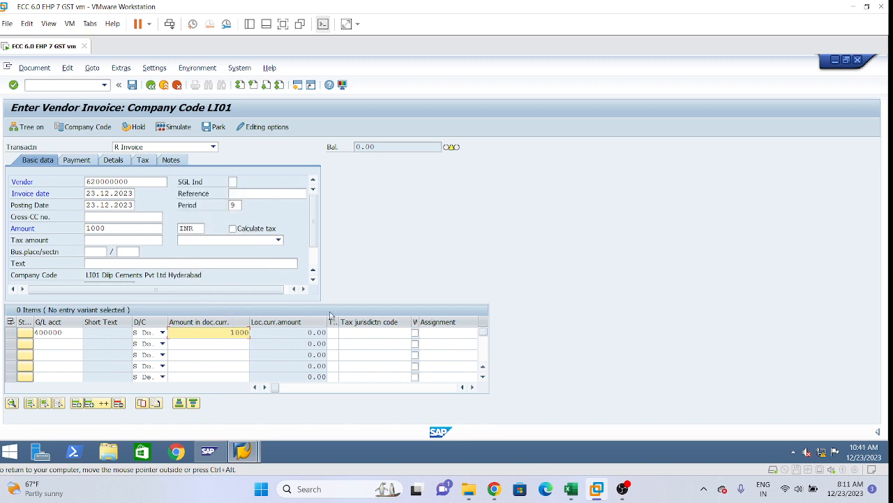
Assign profit center 1000 to the first line item and validate the invoice entries
key(Tab)
key(Tab)
key(Tab)
key(Tab)
key(Tab)
key(Tab)
key(Tab)
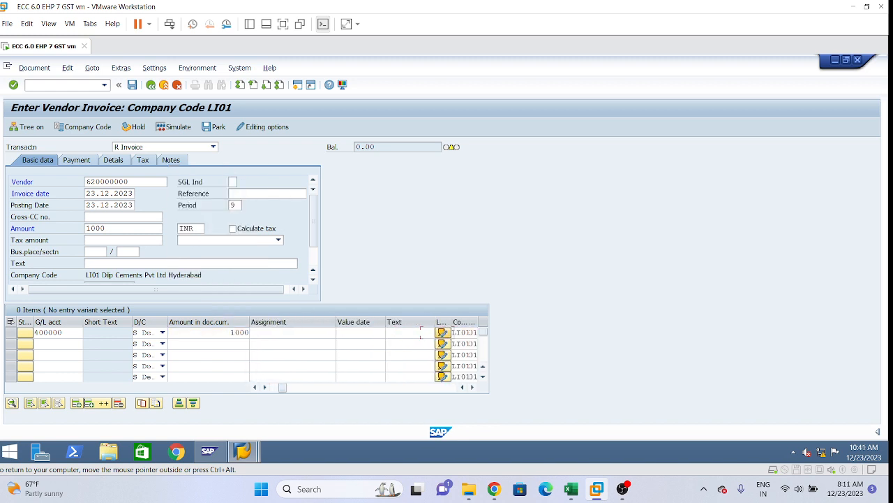
key(Tab)
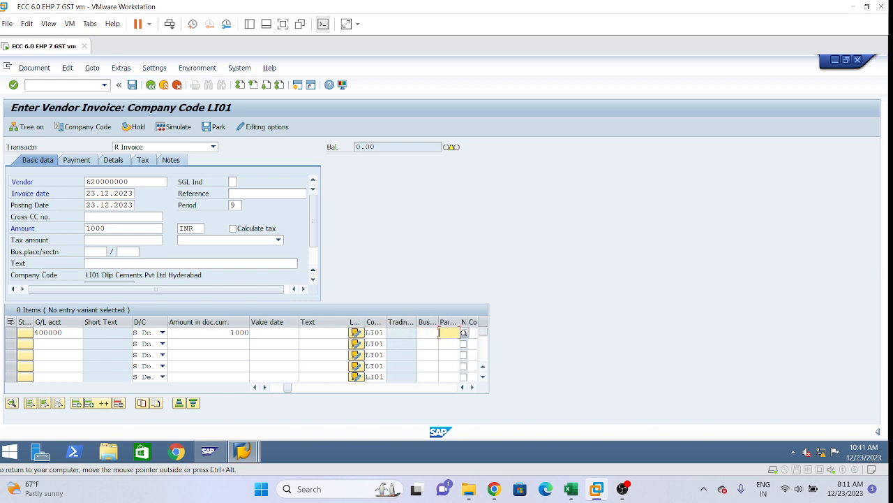
click(425, 332)
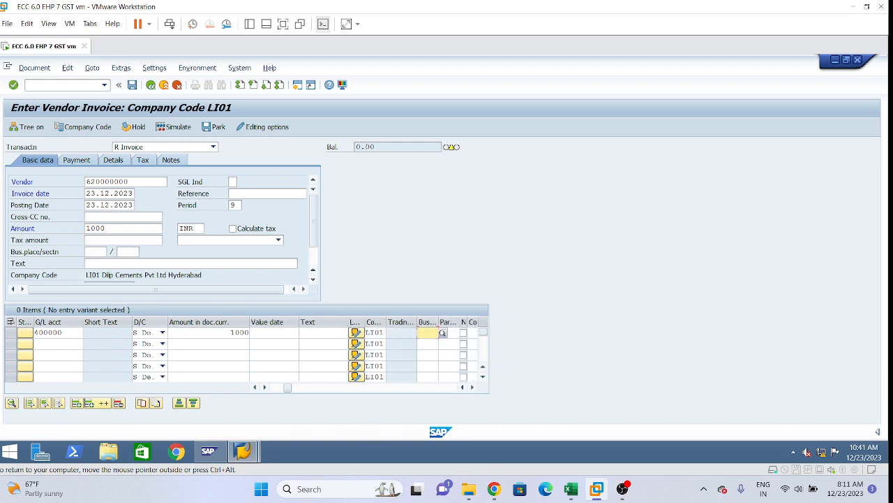
key(space)
click(435, 344)
key(Tab)
key(Tab)
key(Tab)
key(Tab)
key(Tab)
key(Tab)
key(Tab)
key(Tab)
key(Tab)
key(Tab)
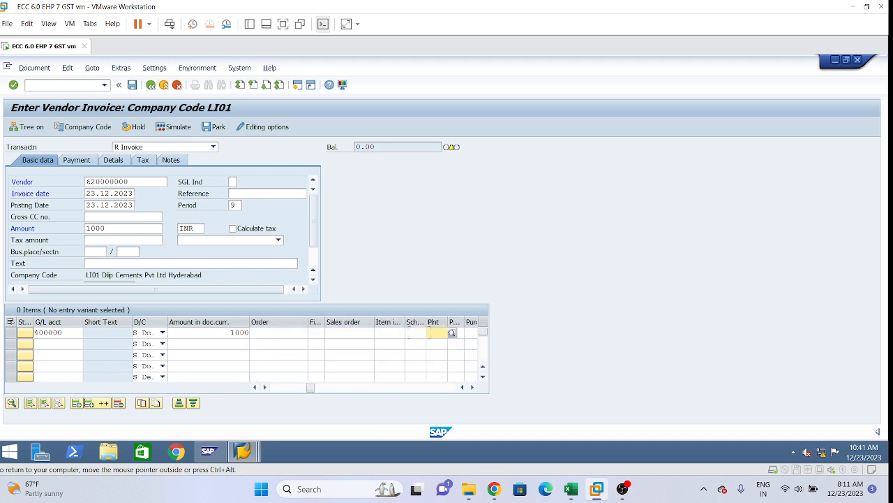
key(Tab)
key(space)
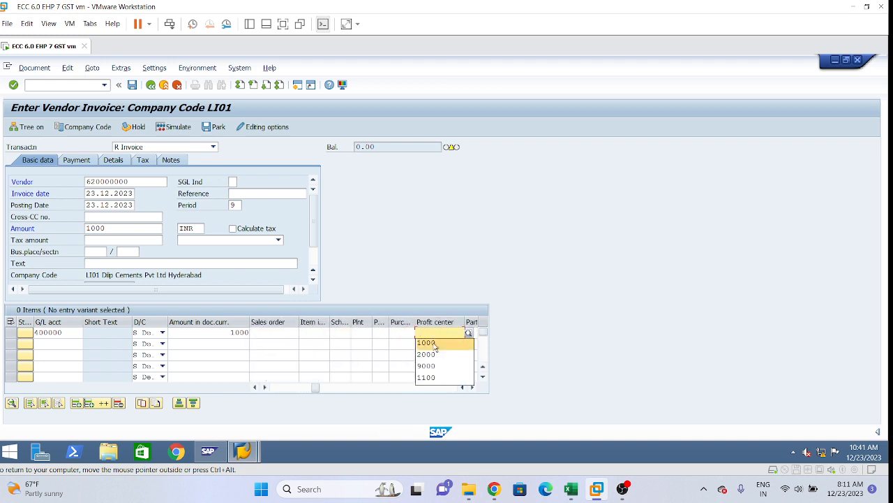
click(433, 344)
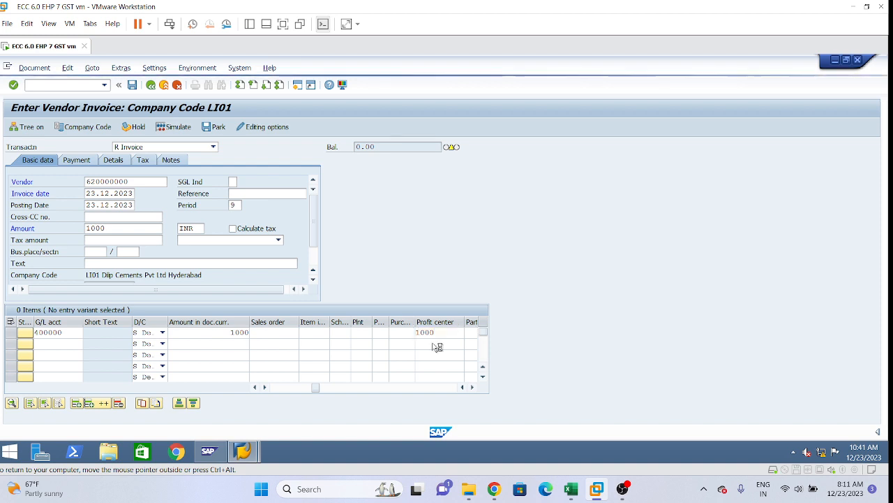
key(Return)
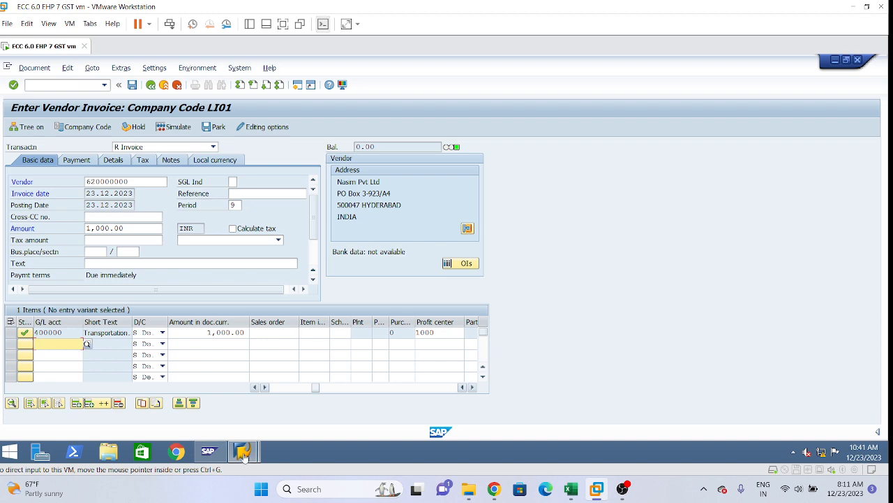
Switch to the document types session, make Reference number required again for document type KR, and save the change
mouse_move(243, 460)
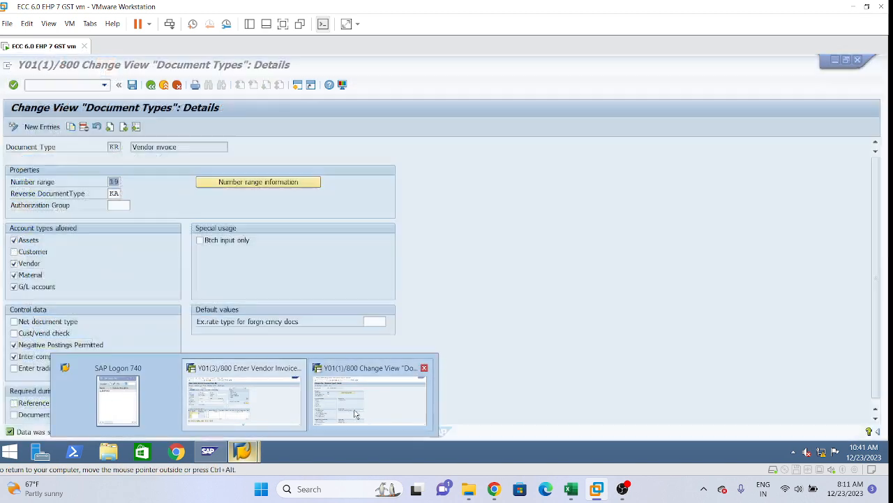
click(358, 406)
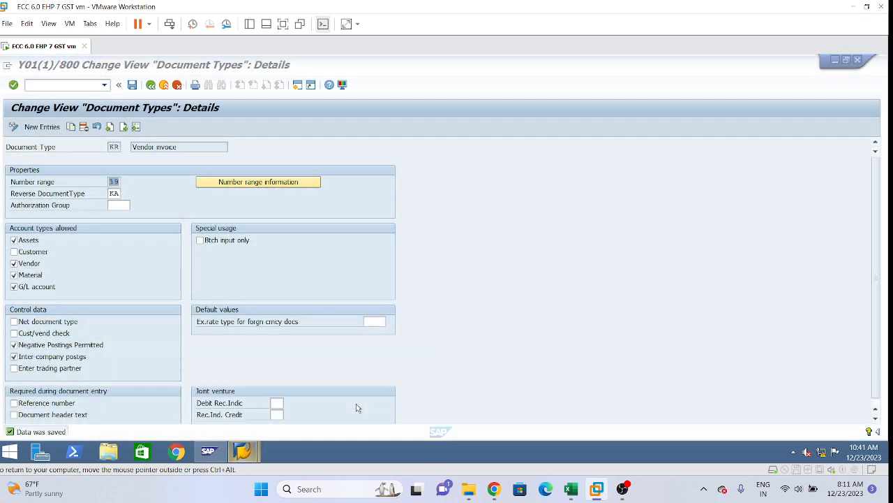
click(15, 404)
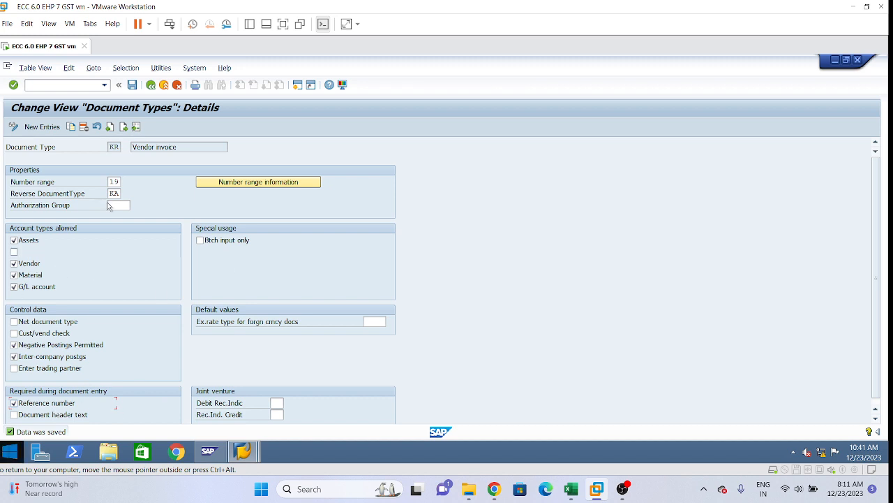
click(132, 84)
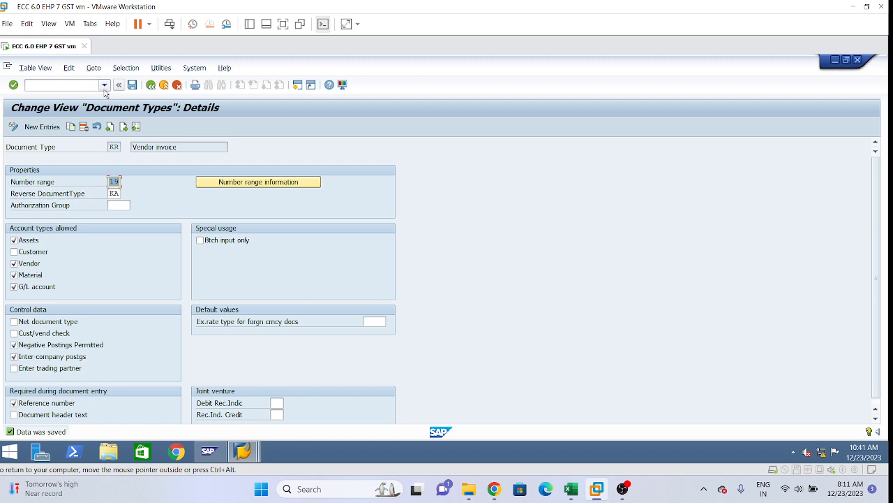
View the recently used transaction codes and return to the vendor invoice session
click(104, 87)
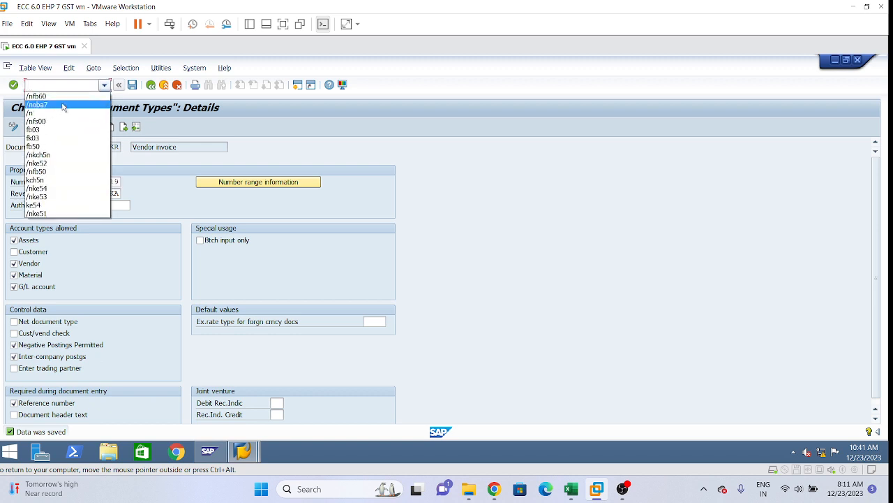
click(583, 359)
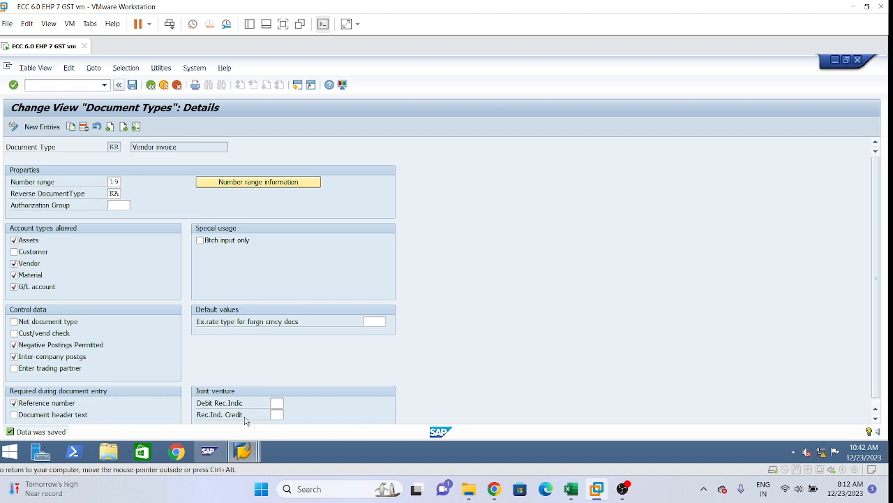
key(alt+Tab)
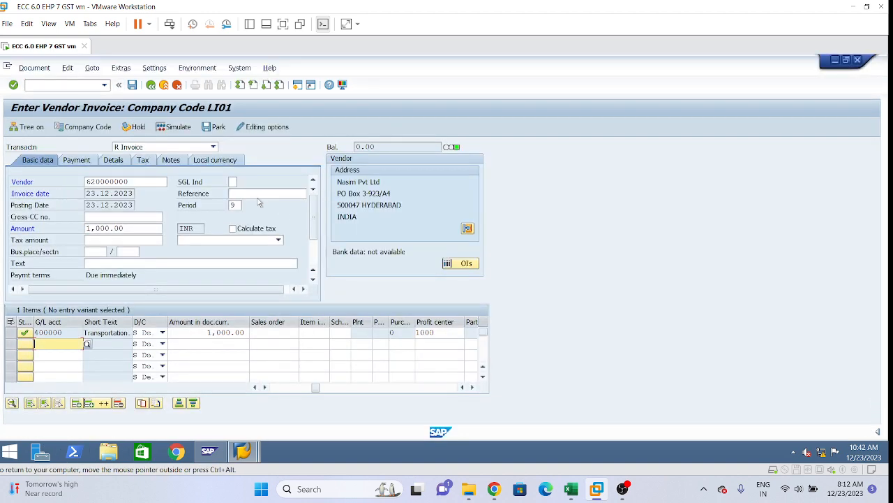
Set the vendor invoice's reference to AP-01 in the basic data
click(260, 193)
click(107, 86)
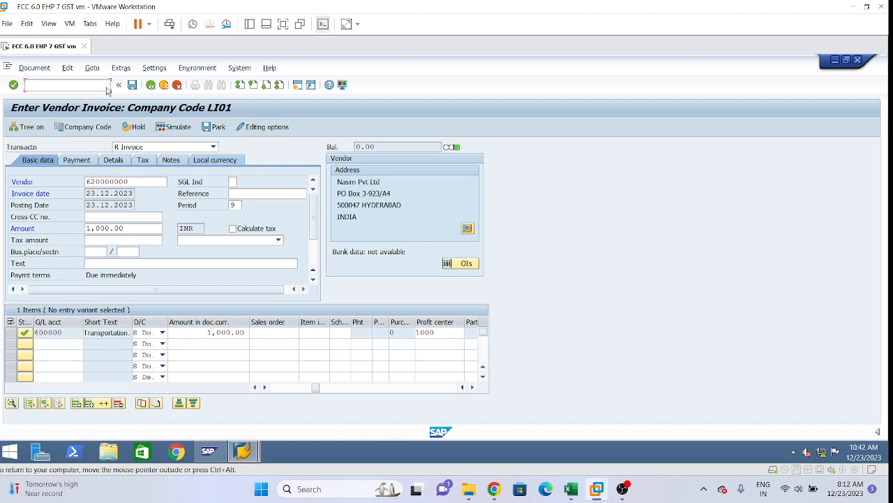
click(106, 87)
click(42, 98)
click(242, 195)
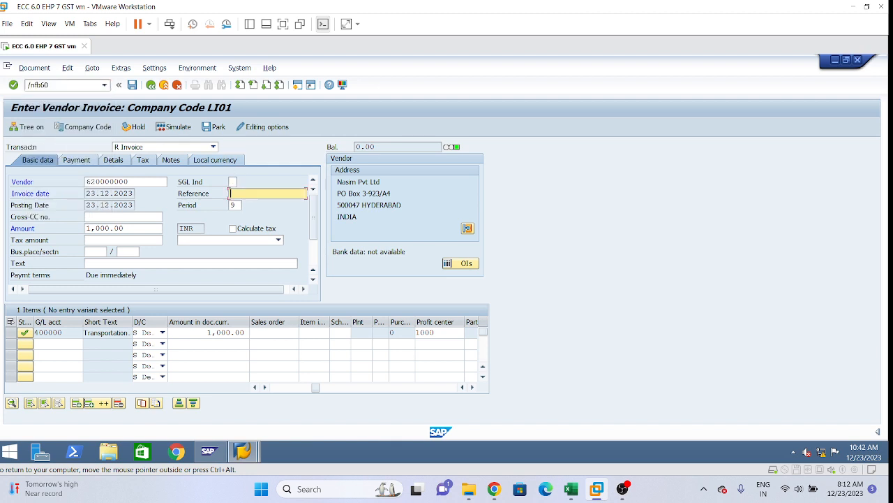
key(Return)
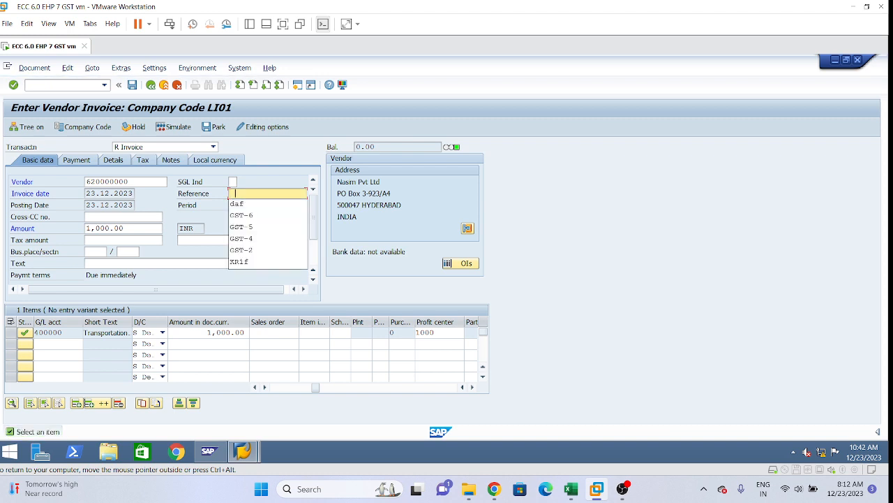
key(BackSpace)
text(AP-01)
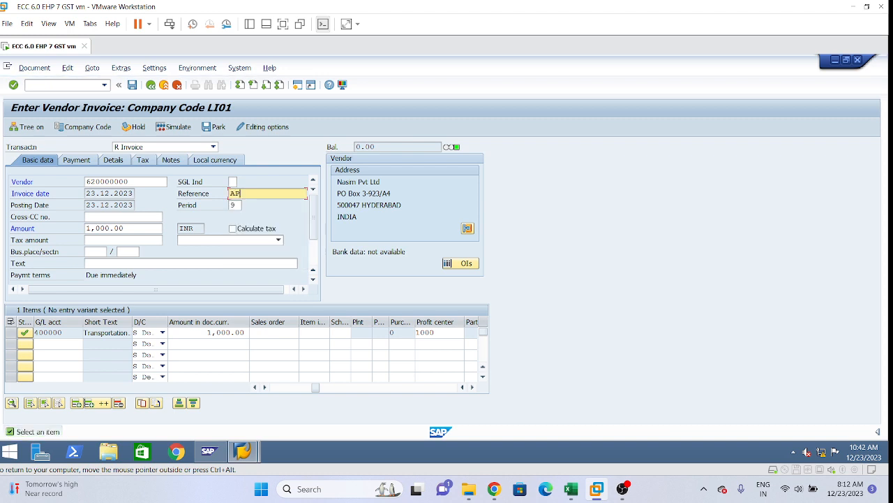
key(BackSpace)
key(BackSpace)
key(BackSpace)
text(-01)
key(Return)
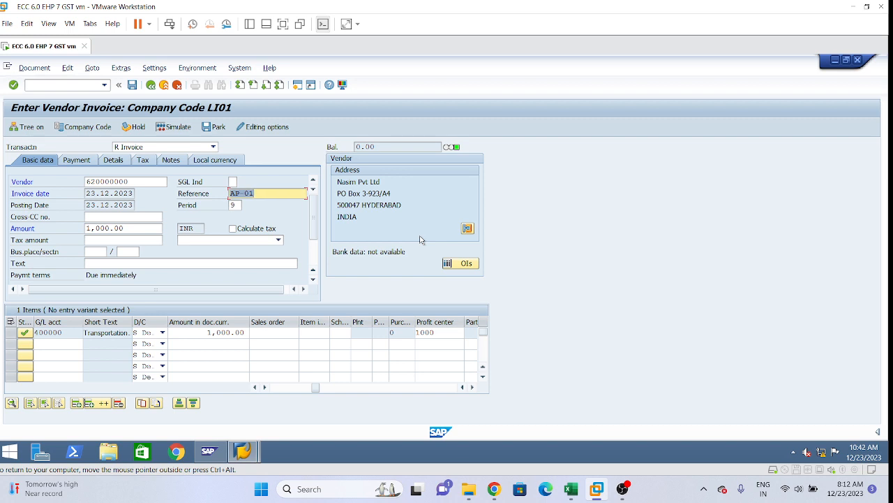
Simulate the vendor invoice and post it from the document overview
click(33, 69)
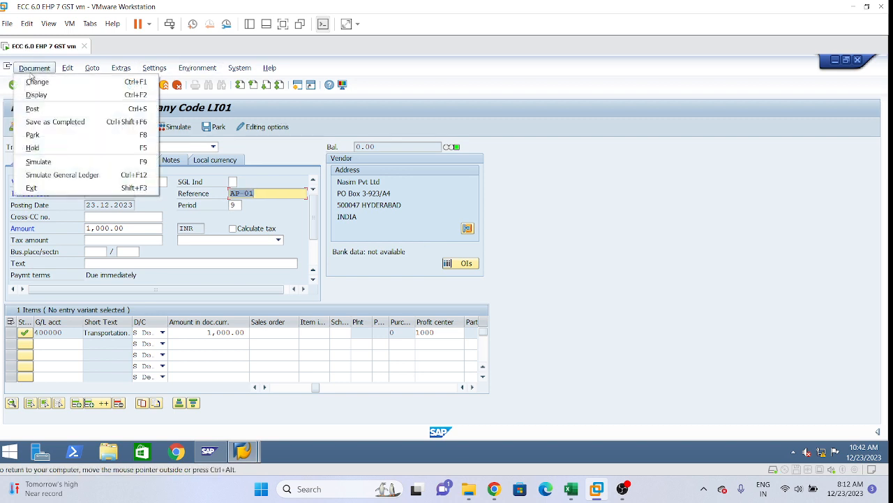
click(44, 162)
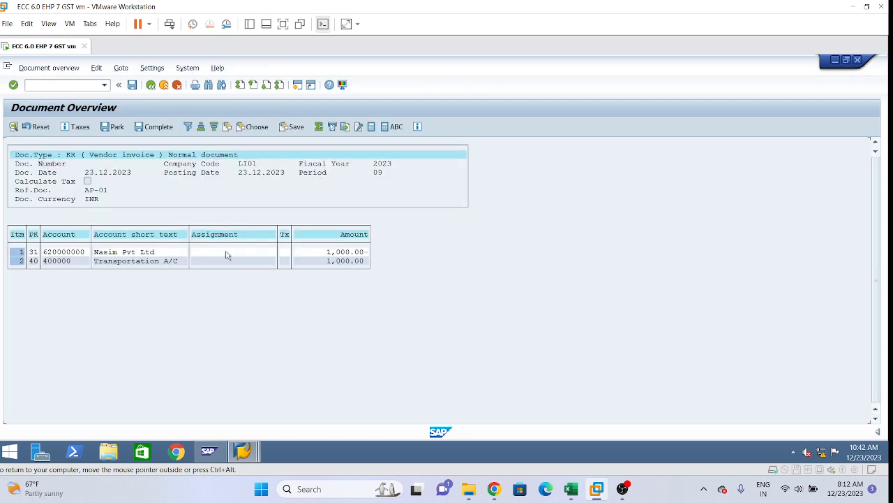
click(132, 85)
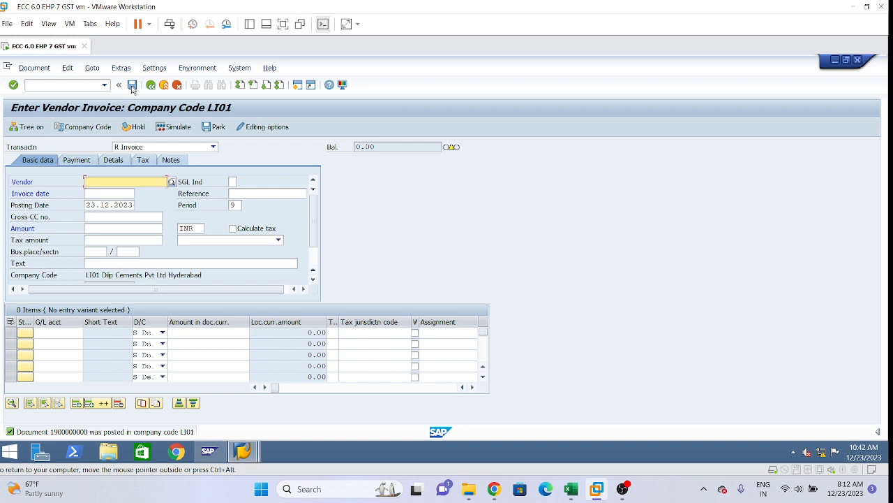
Display the posted vendor invoice document in the General Ledger view
click(36, 71)
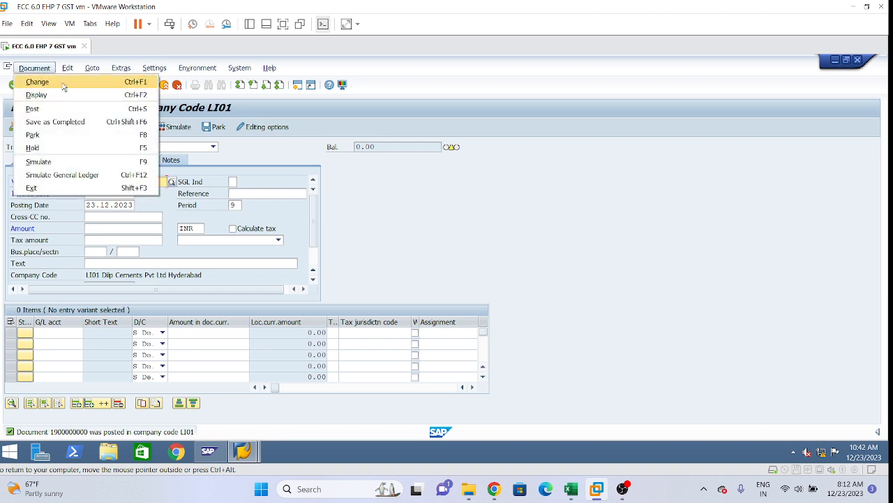
click(37, 95)
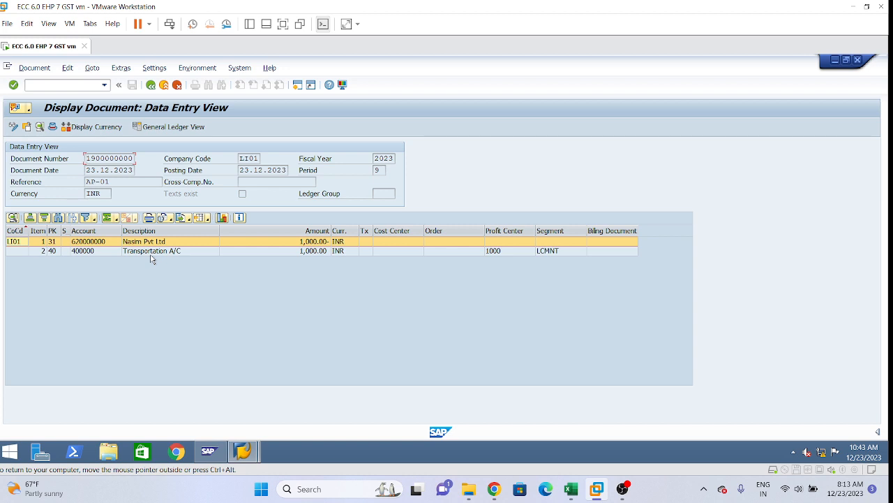
click(167, 128)
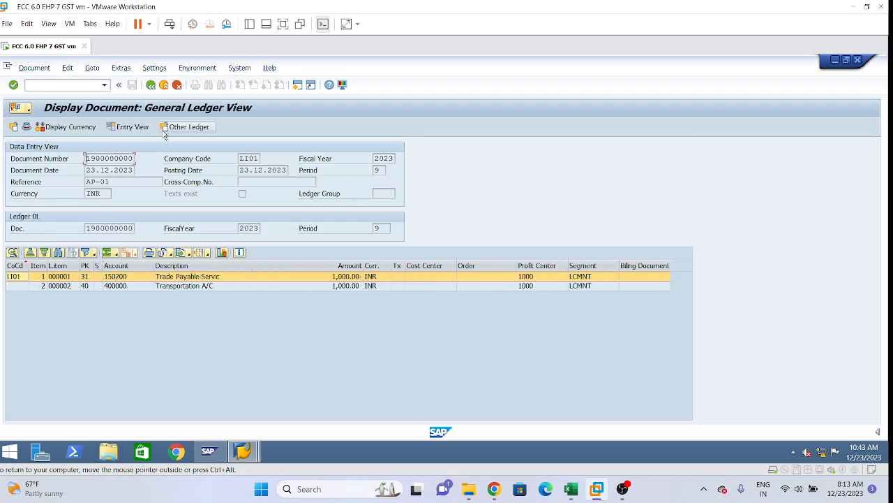
Examine the Trade Payable and Transportation line items in the ledger view, and return to the data entry view
click(181, 286)
click(180, 277)
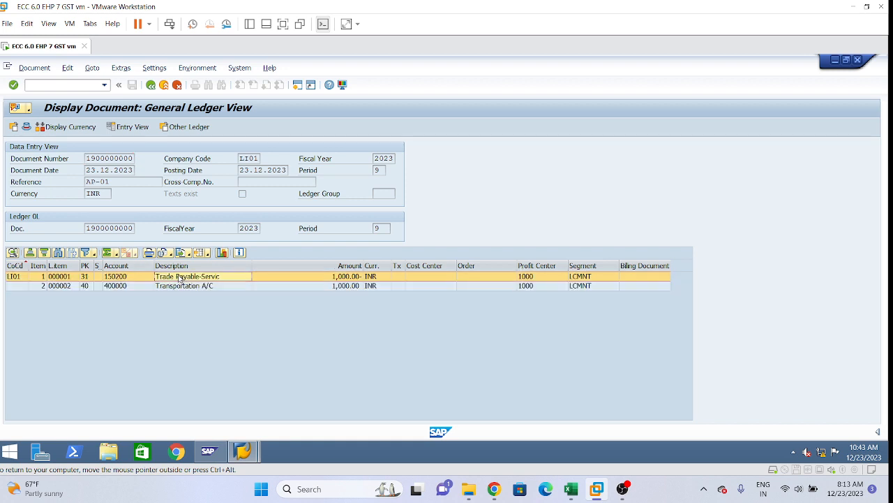
click(115, 286)
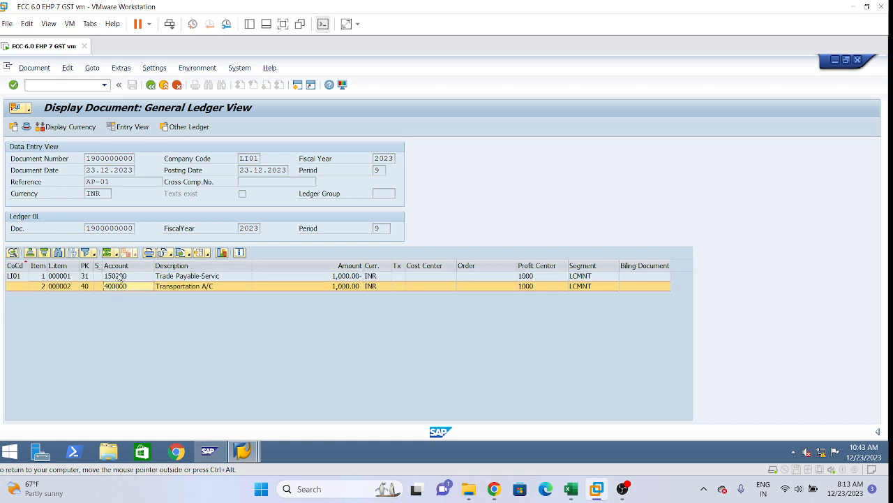
click(120, 277)
click(189, 287)
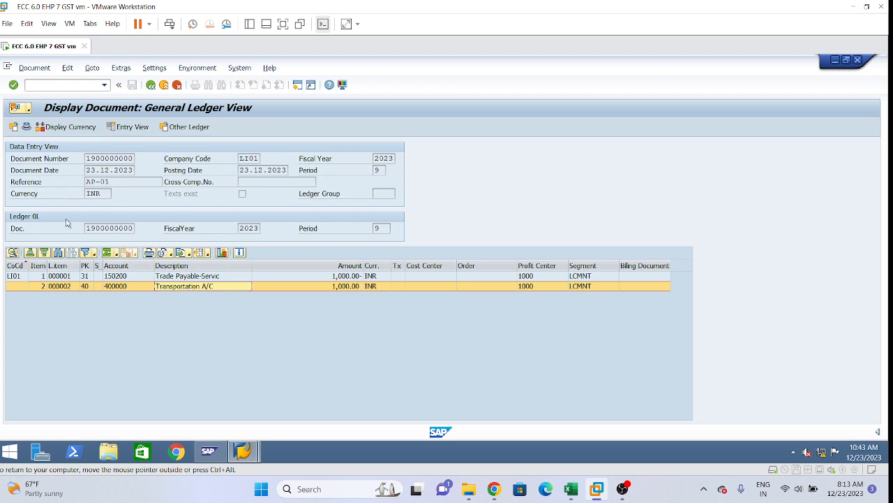
click(124, 127)
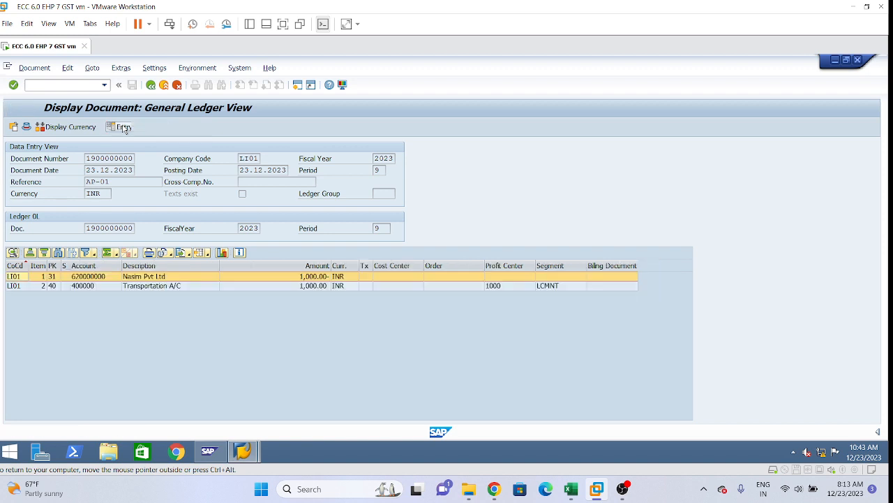
Switch to the session showing the KR document type details and open transaction FBL1N in it
click(244, 451)
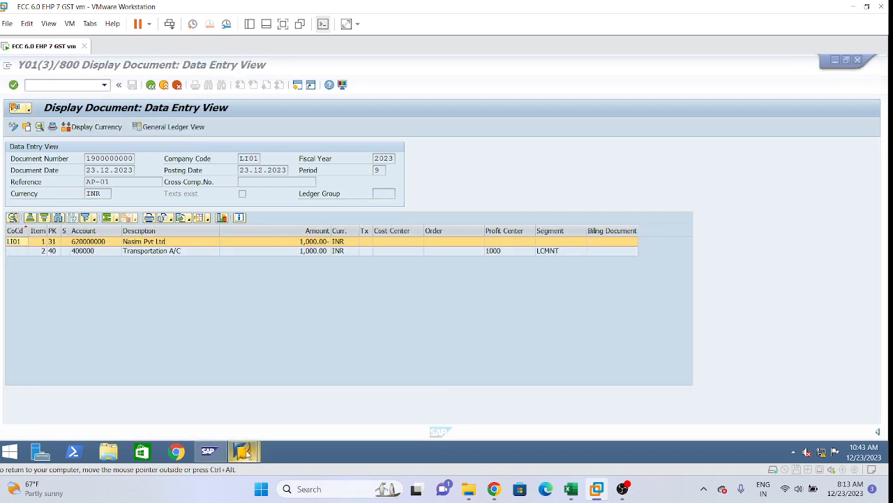
click(369, 405)
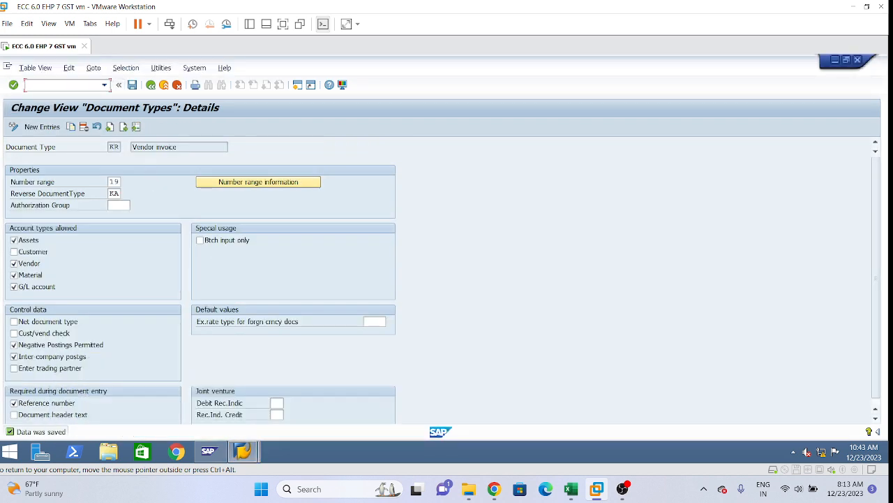
text(fb)
key(BackSpace)
key(BackSpace)
text(/nfbl1n)
key(Return)
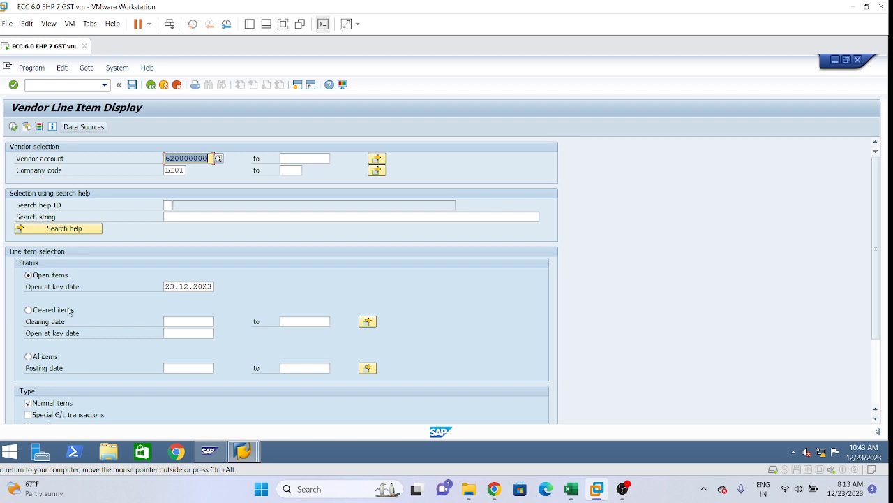
List all items of the preset vendor in company code LI01 and look through the report
click(28, 356)
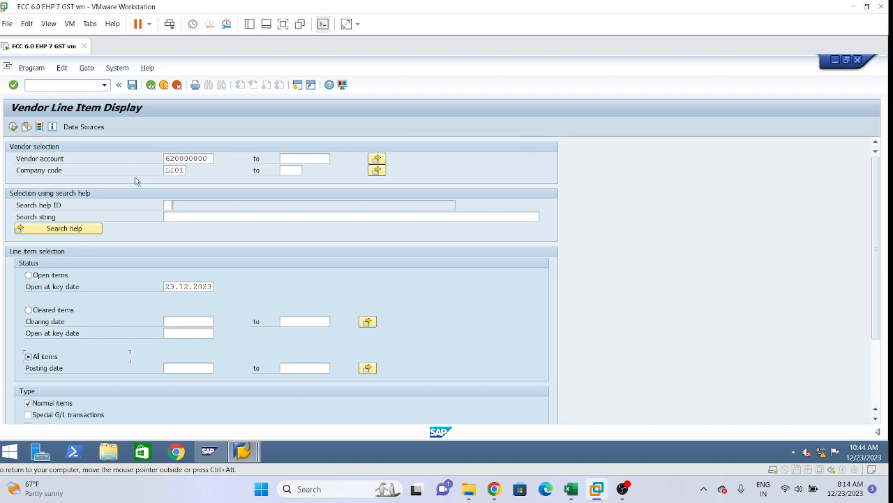
click(12, 128)
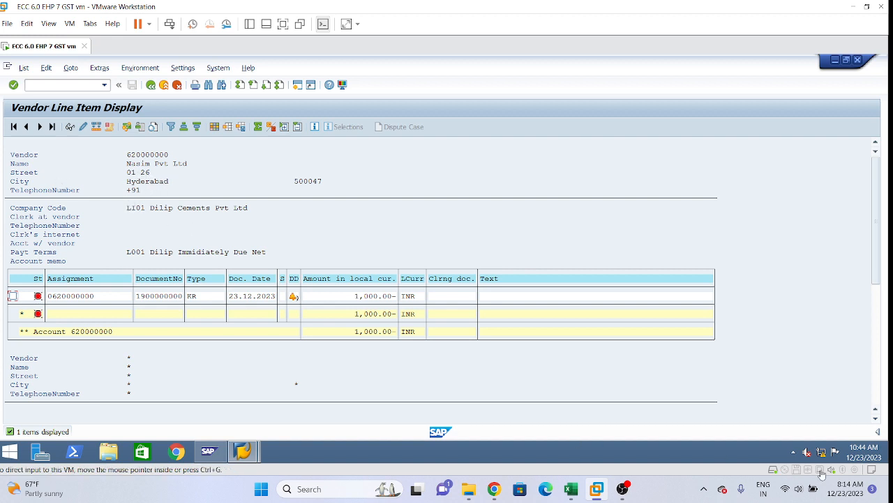
click(876, 419)
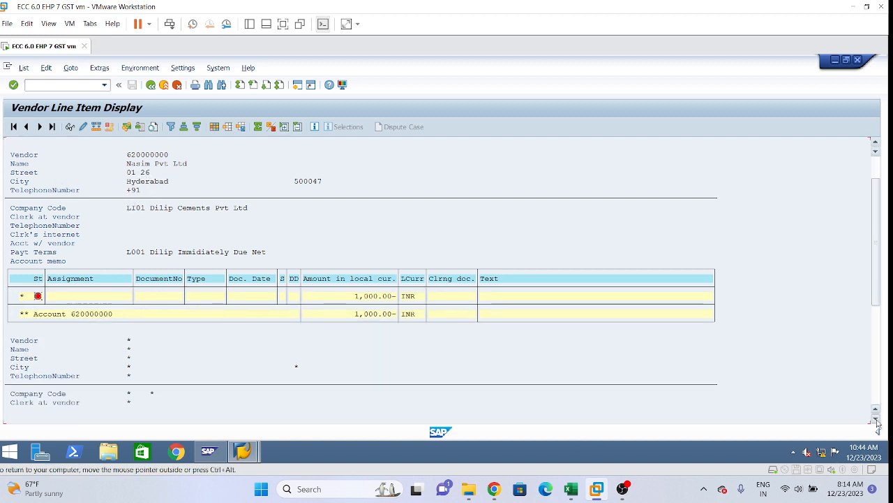
click(875, 142)
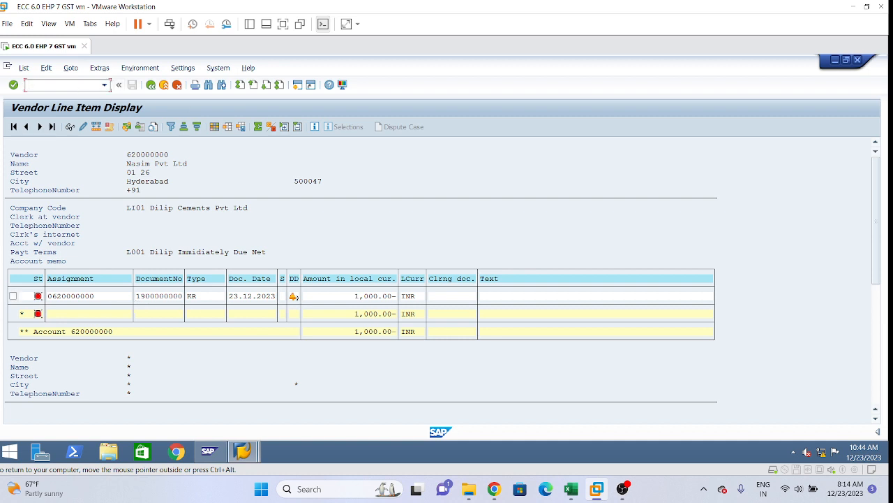
List all items of G/L account 150200 in company code LI01 using transaction FBL3N
text(nfbl3n)
key(Return)
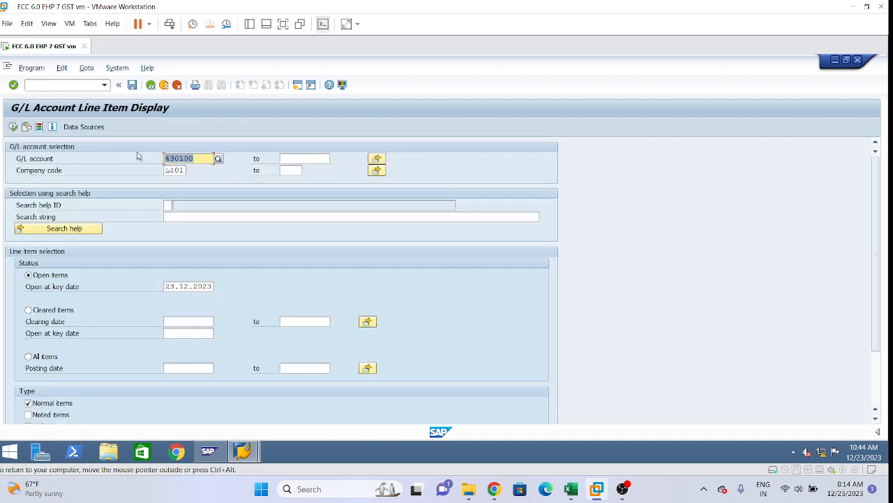
text(1)
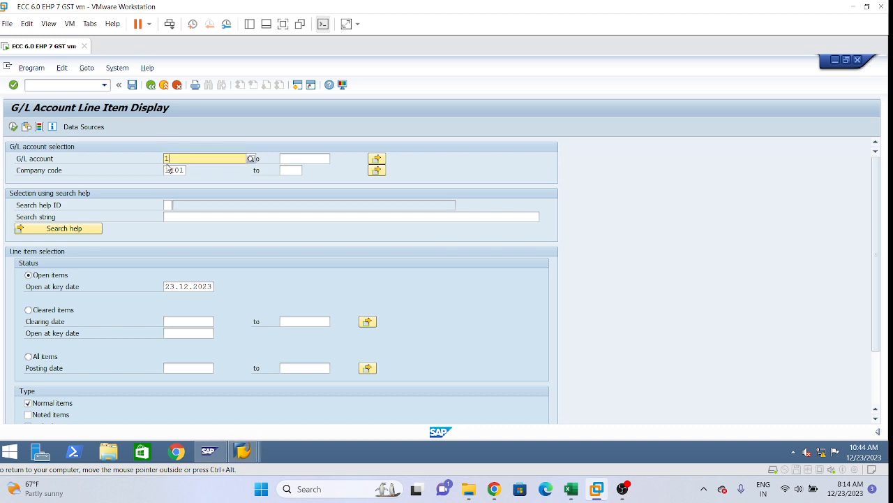
text(50200)
click(508, 294)
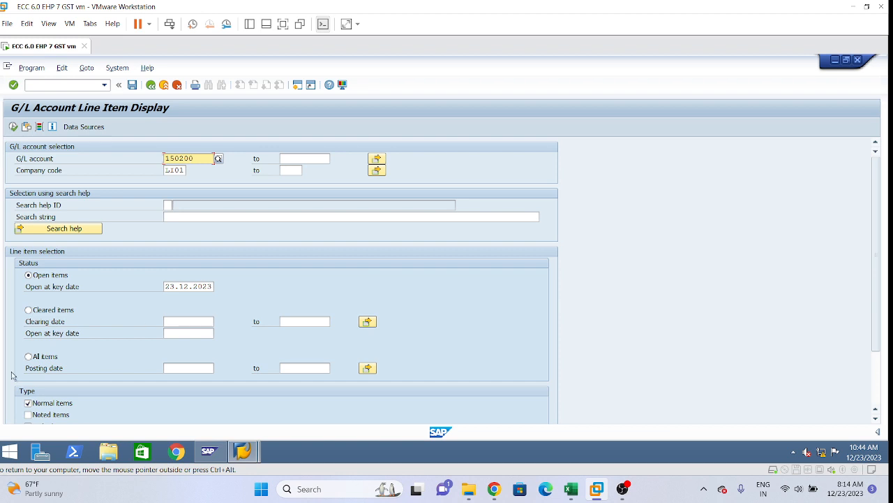
click(29, 356)
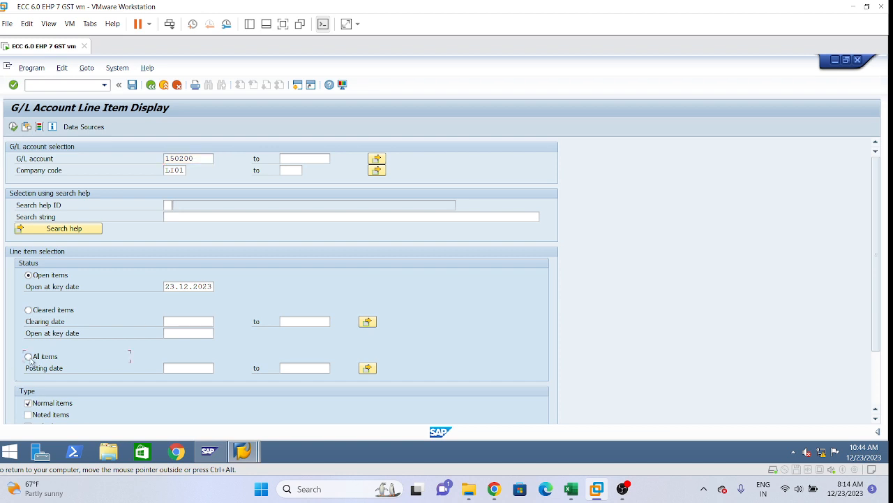
click(14, 126)
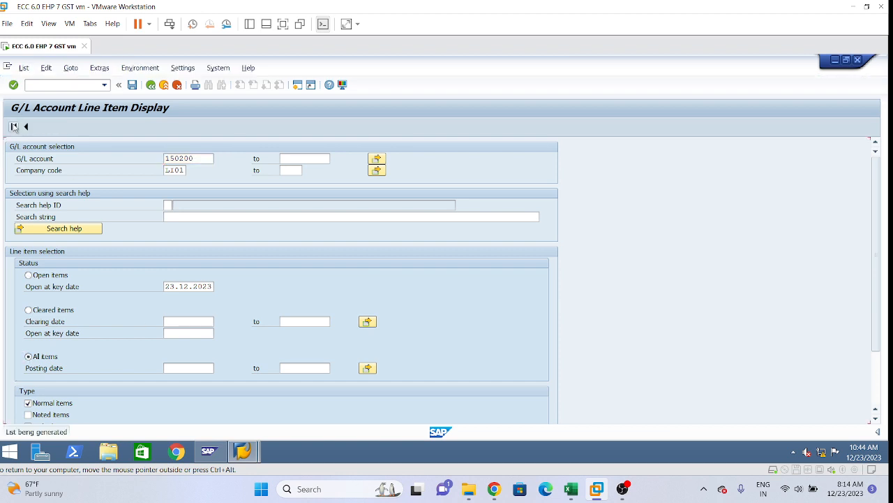
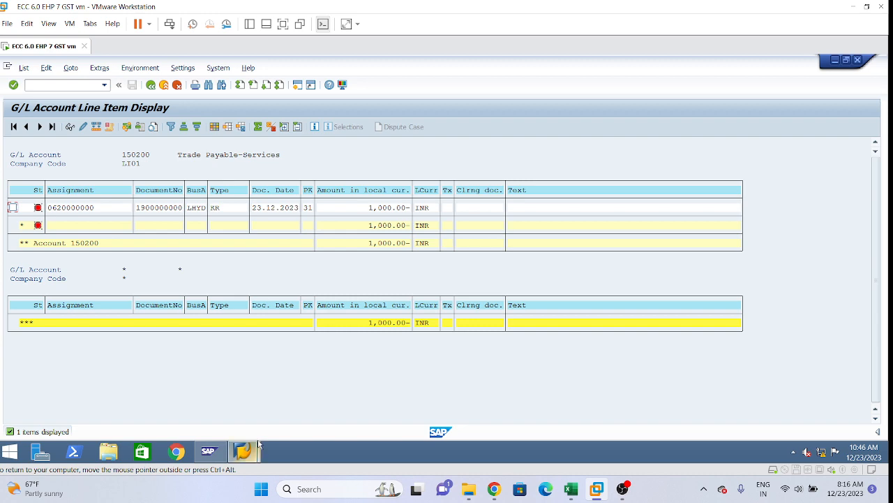
Switch back to the displayed invoice's session, leave to SAP Easy Access and open F-43 Invoice - General
mouse_move(244, 452)
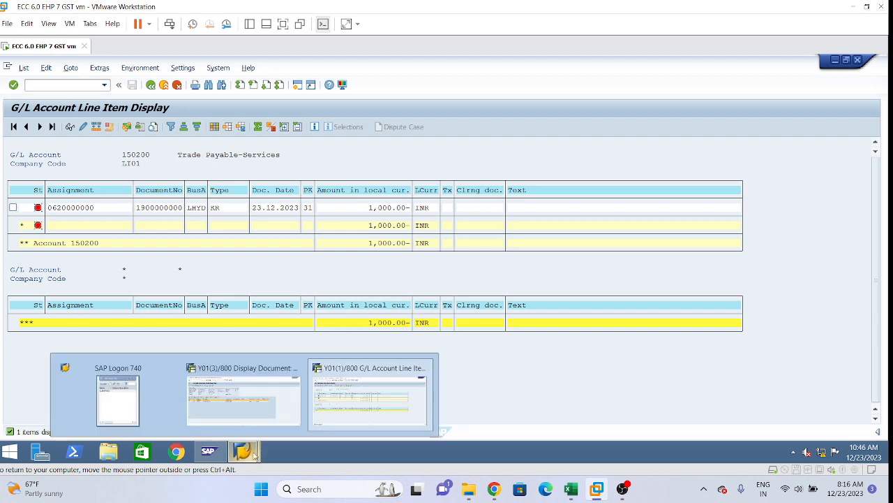
click(234, 408)
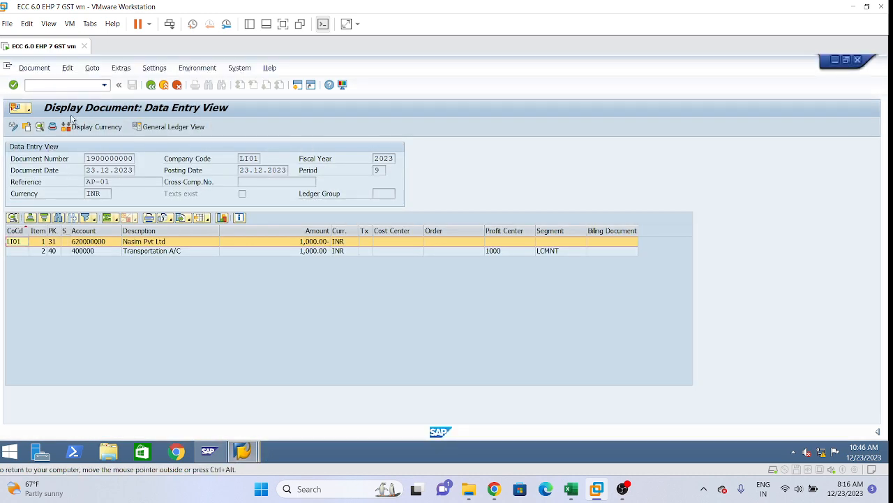
text(/n)
key(Return)
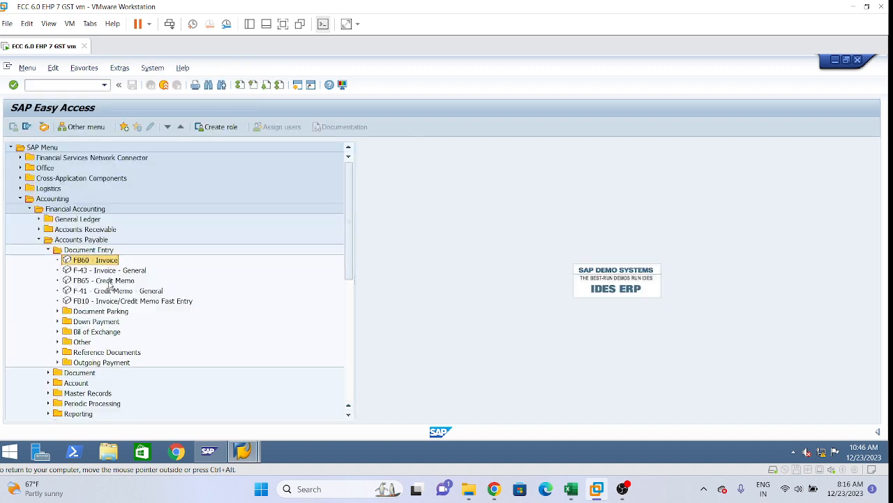
click(103, 271)
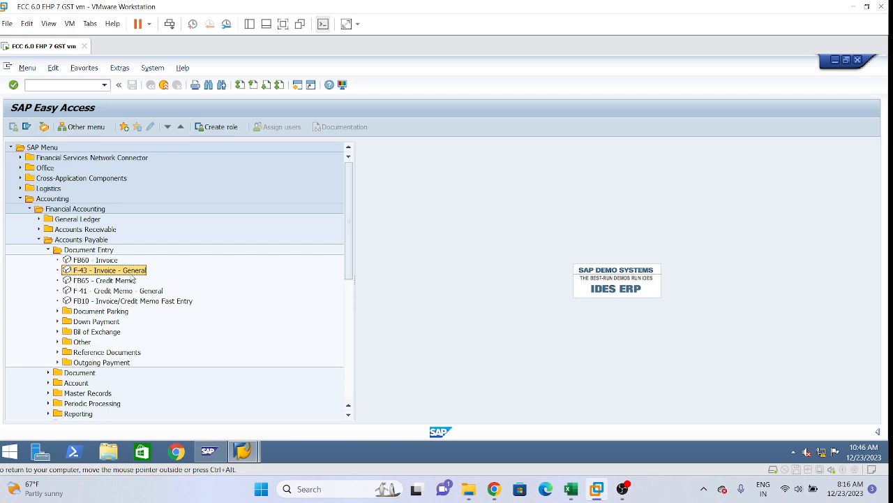
key(Return)
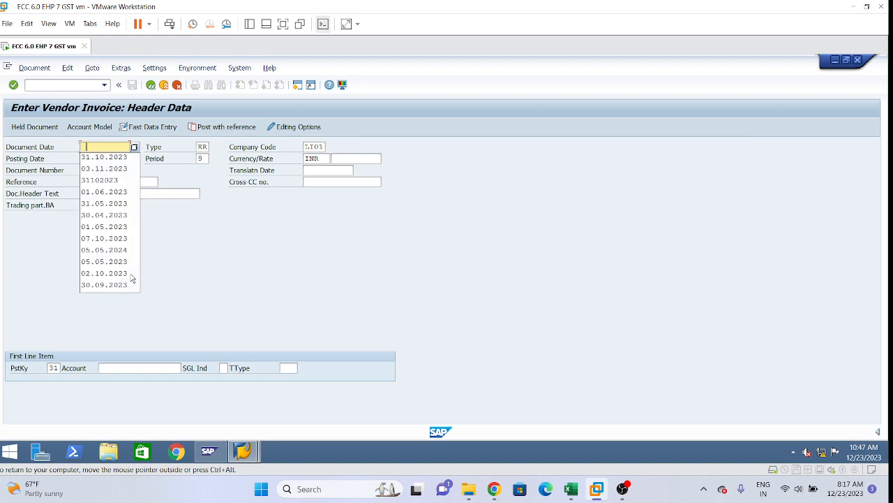
Fill in the invoice header with document date 23.12.2023, copied from the posting date, and reference AP-02
click(328, 321)
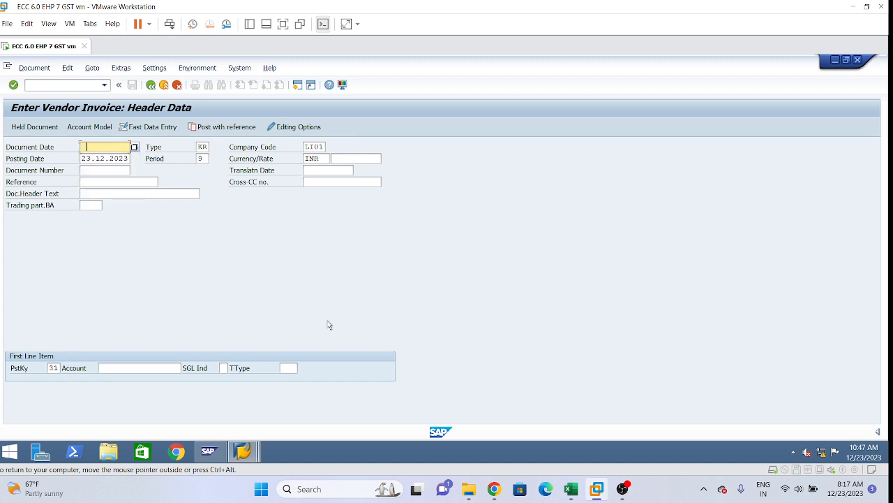
key(Tab)
key(ctrl+c)
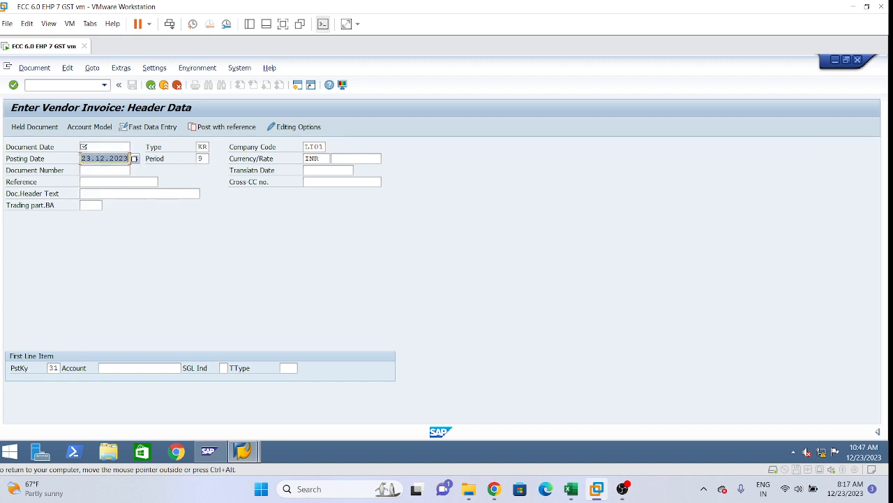
click(105, 146)
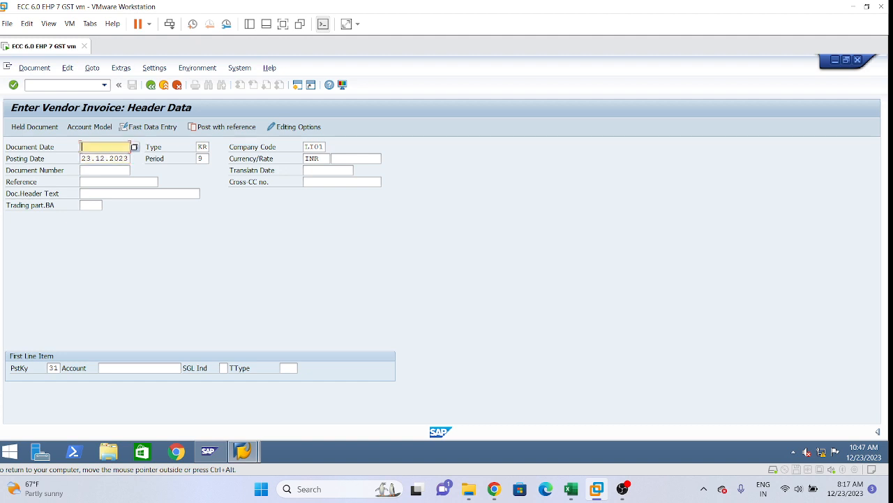
key(ctrl+v)
click(115, 182)
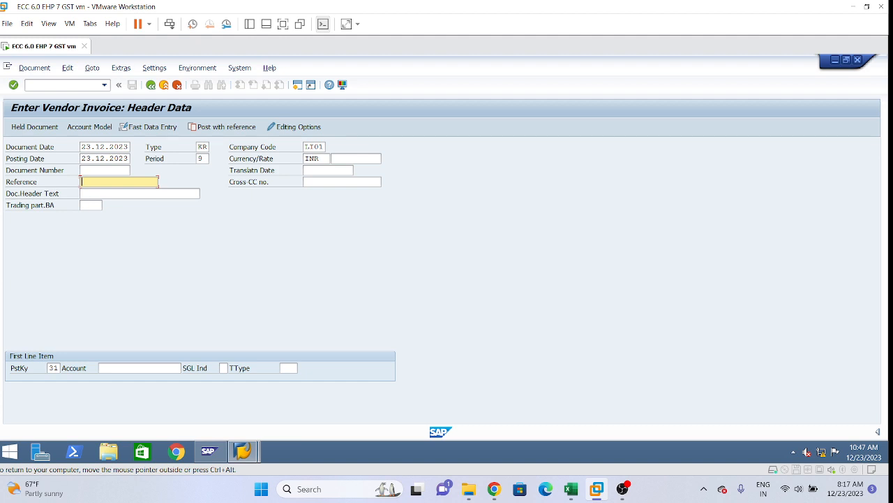
text(A)
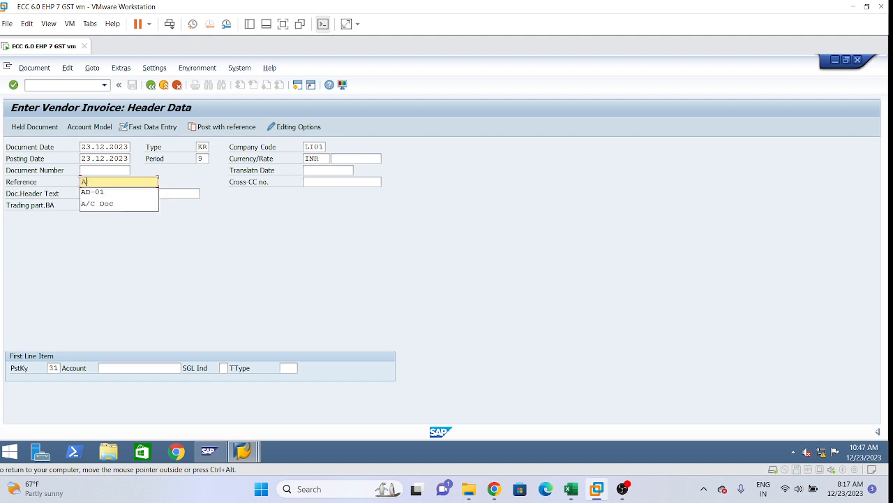
text(P-02)
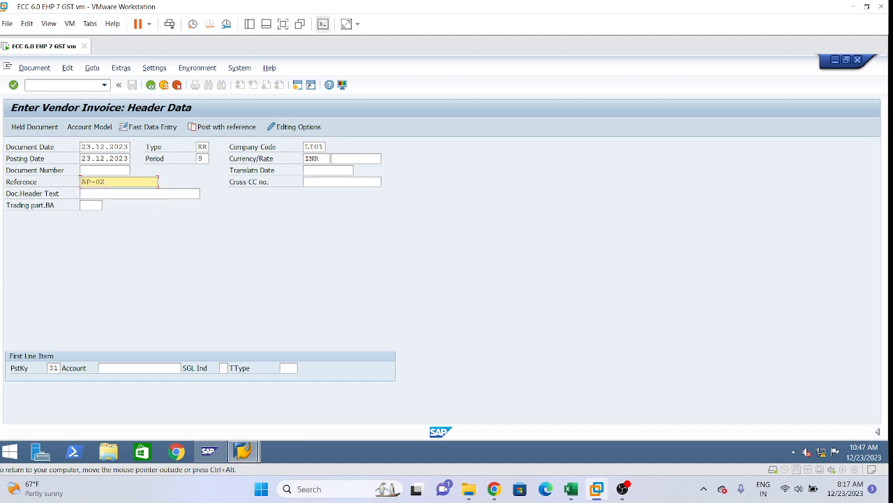
key(Tab)
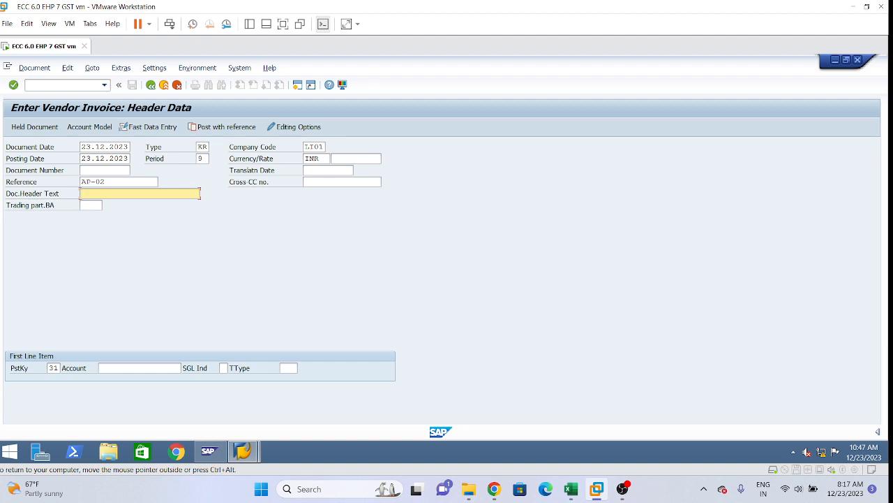
Enter the vendor number of Nasim Pvt Ltd as the first line item's account and proceed to the vendor item
click(178, 368)
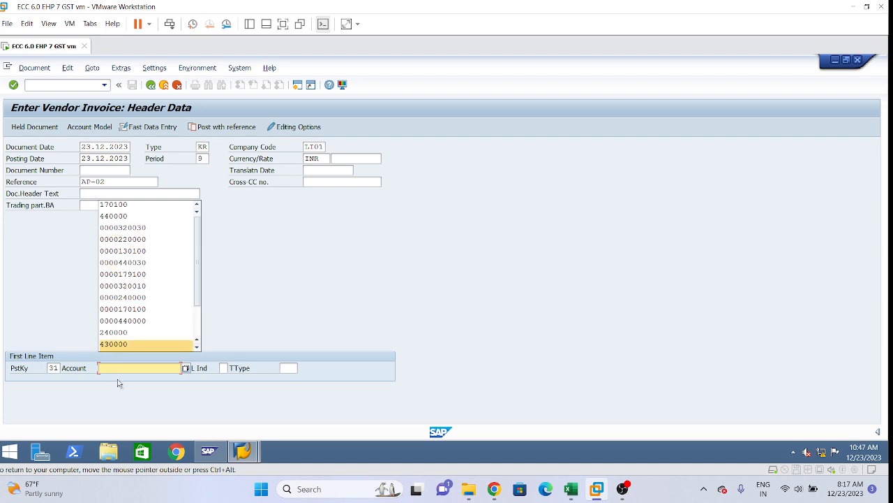
key(BackSpace)
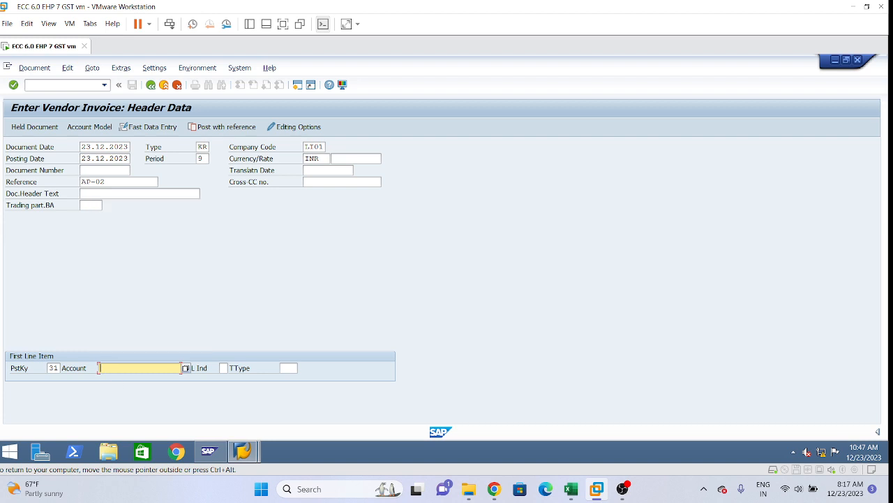
text(5)
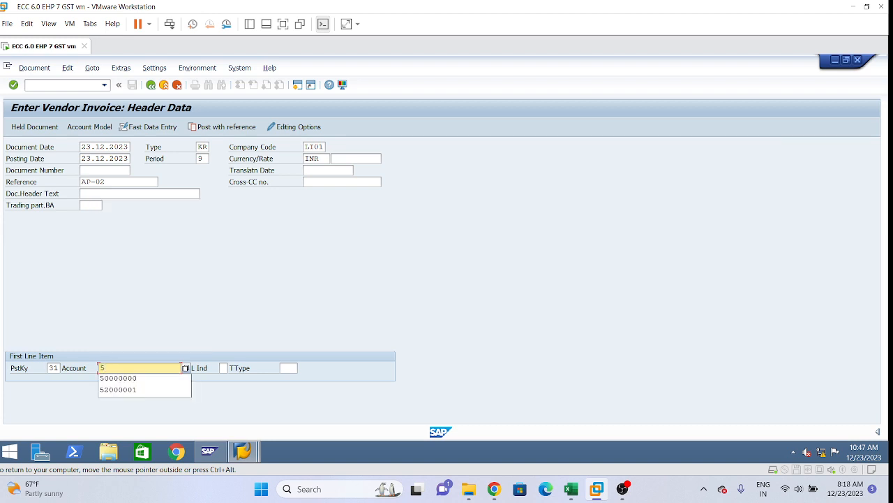
key(BackSpace)
text(620000000)
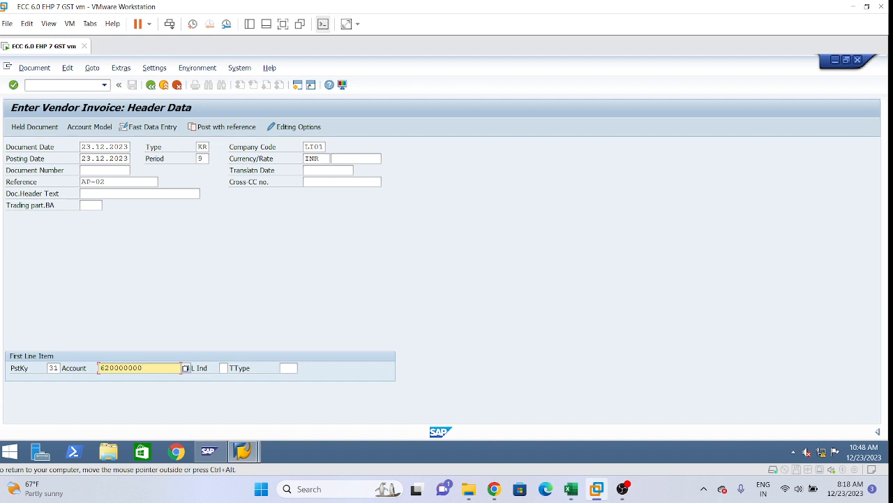
key(Return)
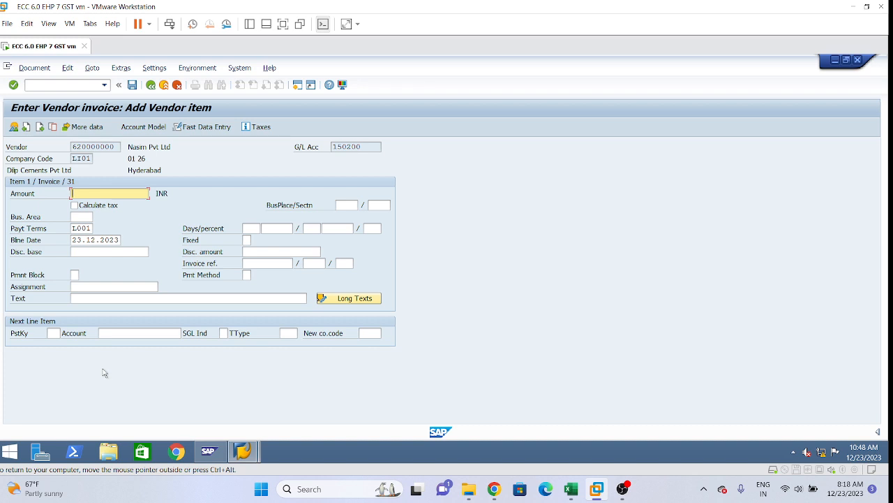
Set the vendor item's amount to 80000 INR and its payment terms to L030, accepting the changed terms
text(80000)
click(90, 228)
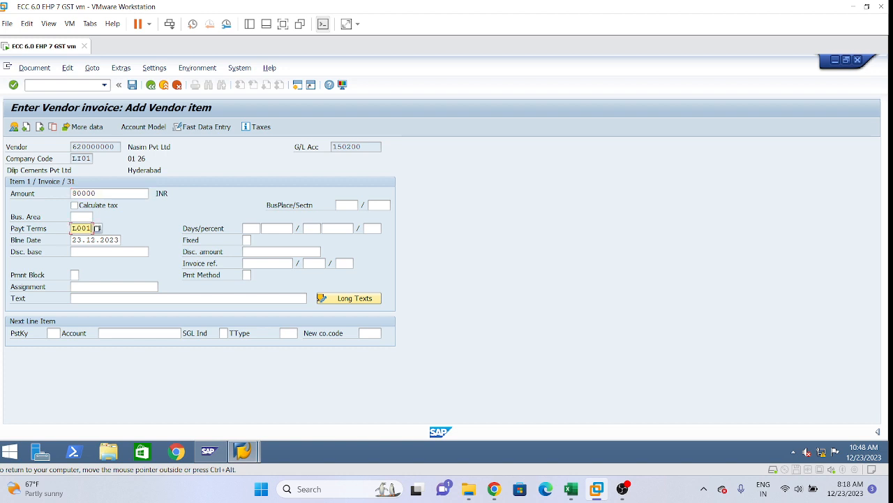
key(BackSpace)
key(BackSpace)
text(30)
key(Return)
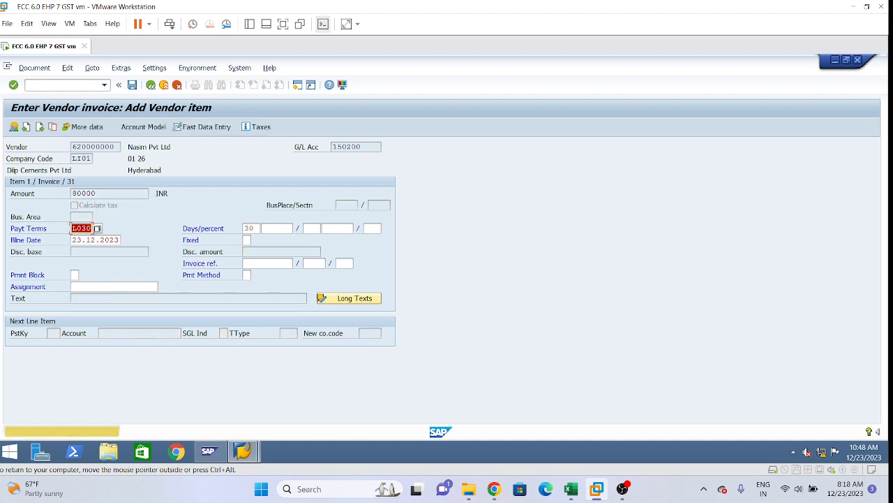
key(Return)
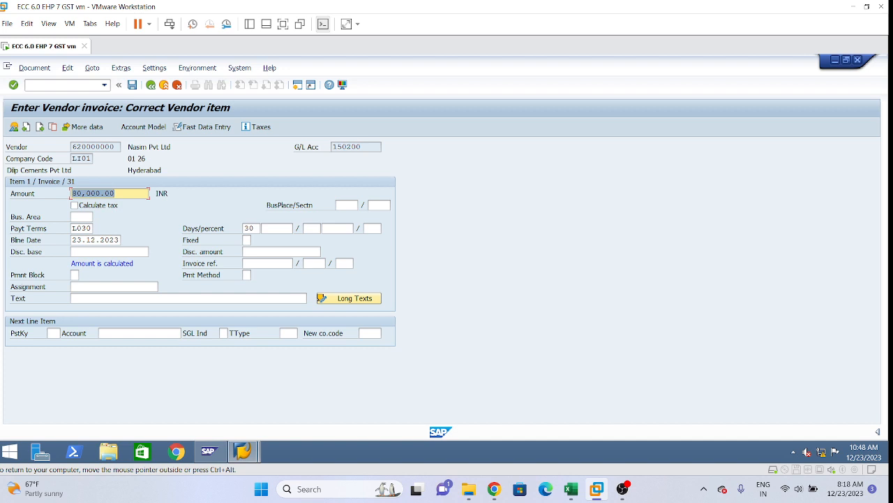
Replace the vendor item's payment terms with L060 (60 days due net) from the list of possible terms and accept the change
click(90, 228)
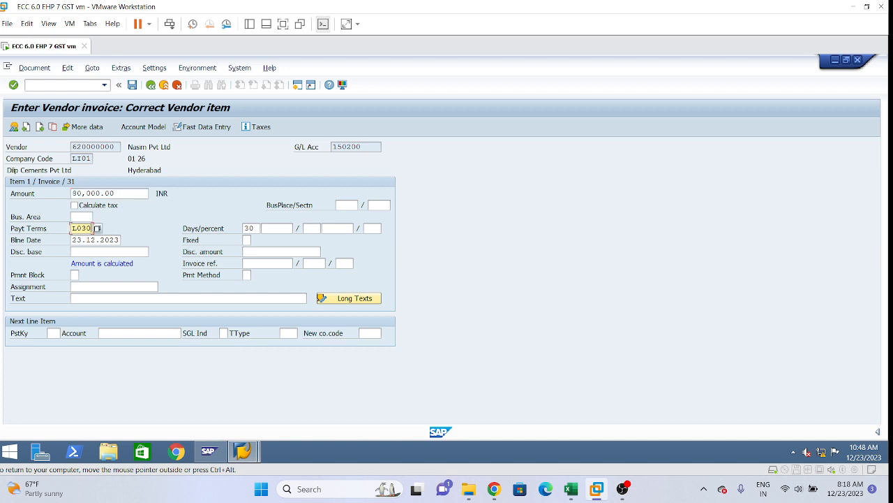
key(BackSpace)
key(BackSpace)
key(BackSpace)
key(BackSpace)
click(98, 228)
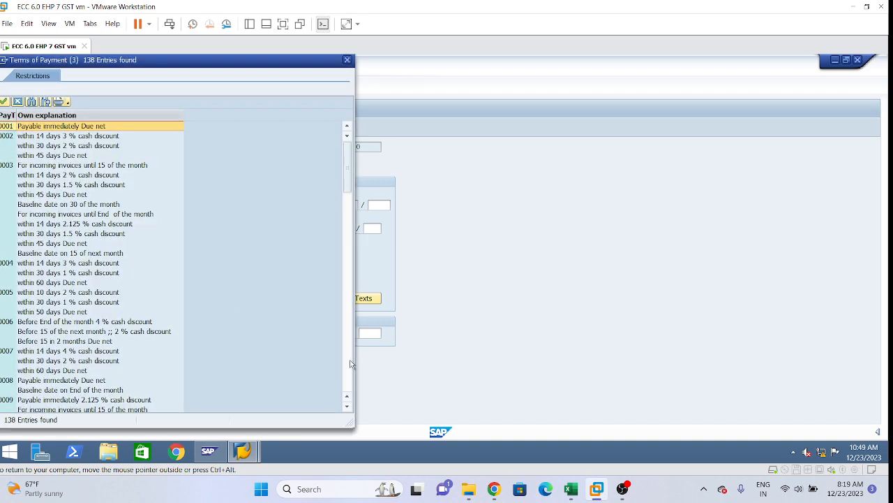
click(350, 363)
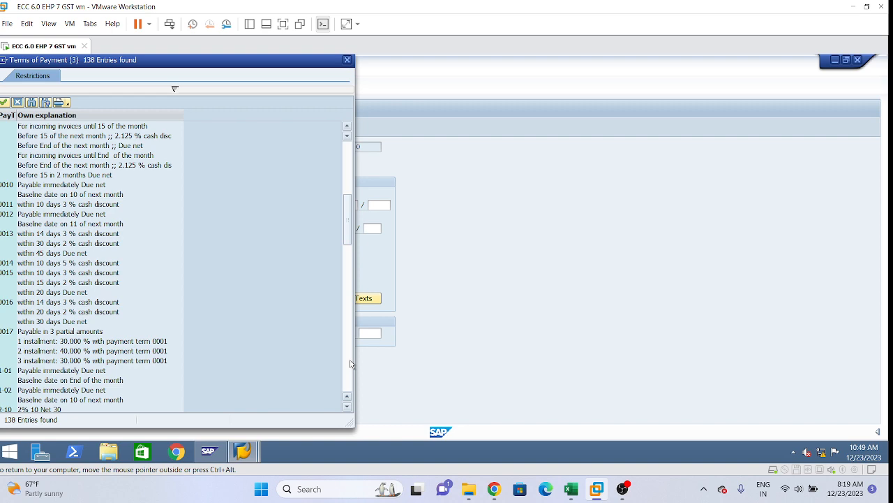
click(350, 363)
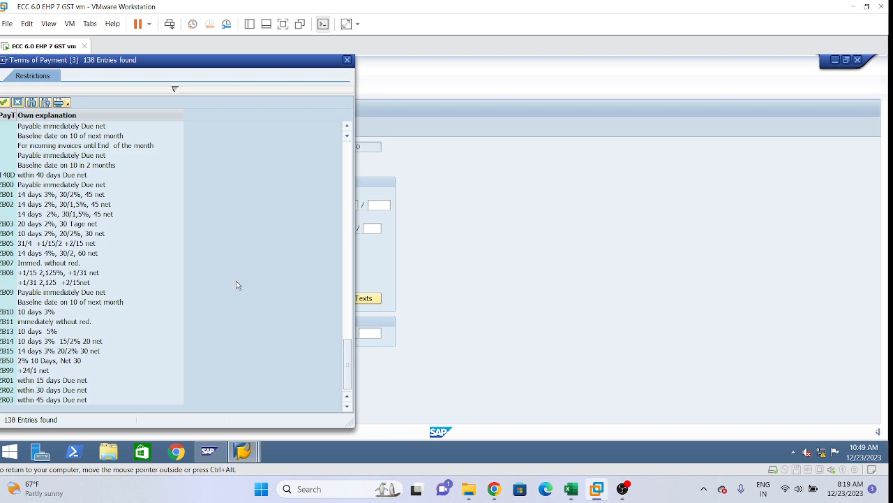
click(348, 127)
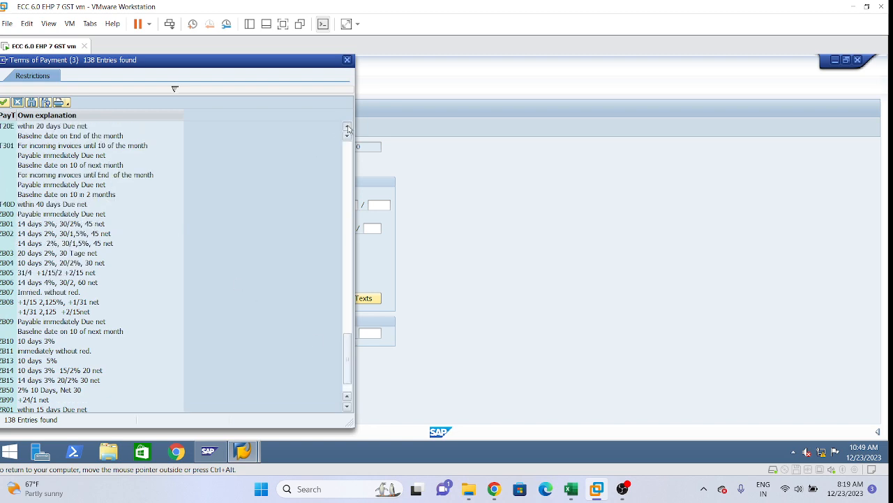
click(347, 129)
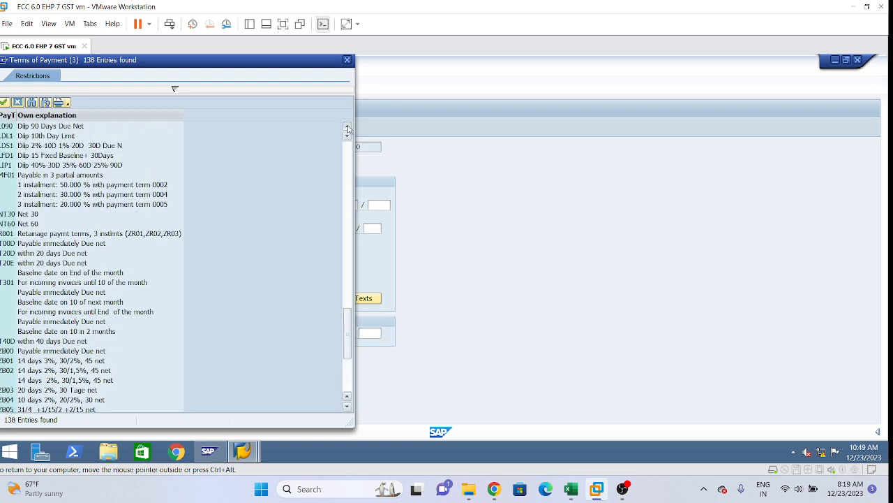
click(348, 128)
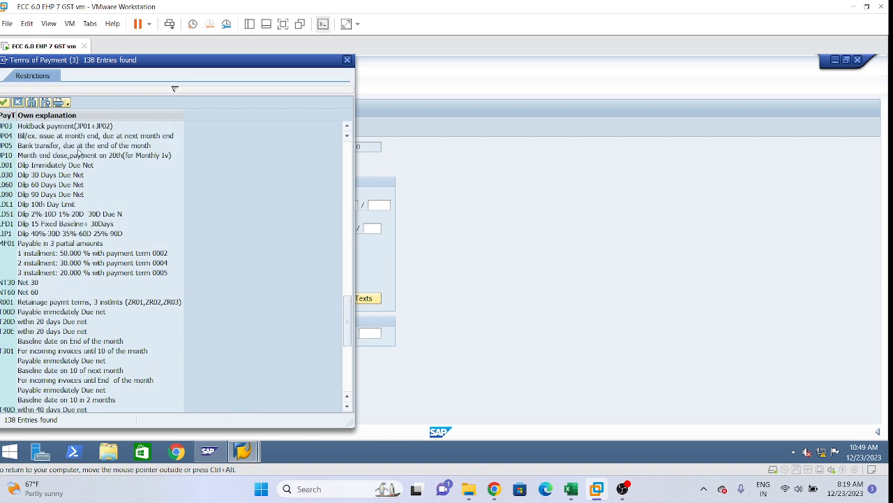
double_click(53, 185)
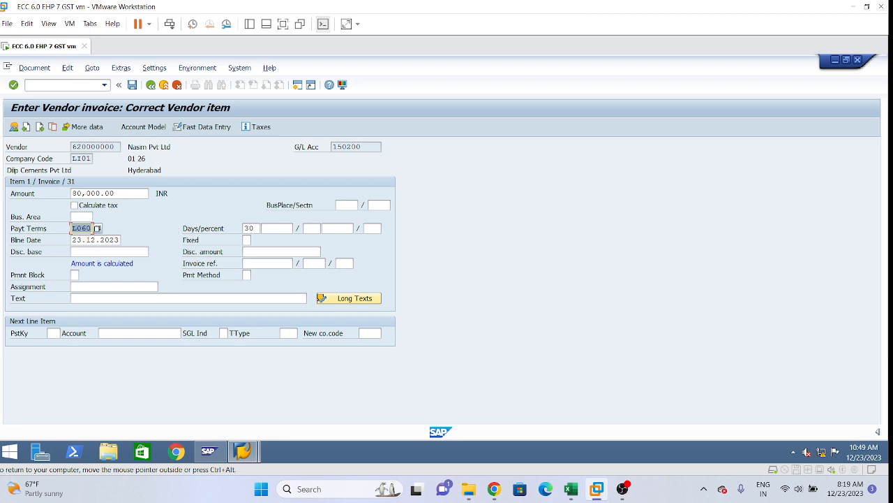
key(Return)
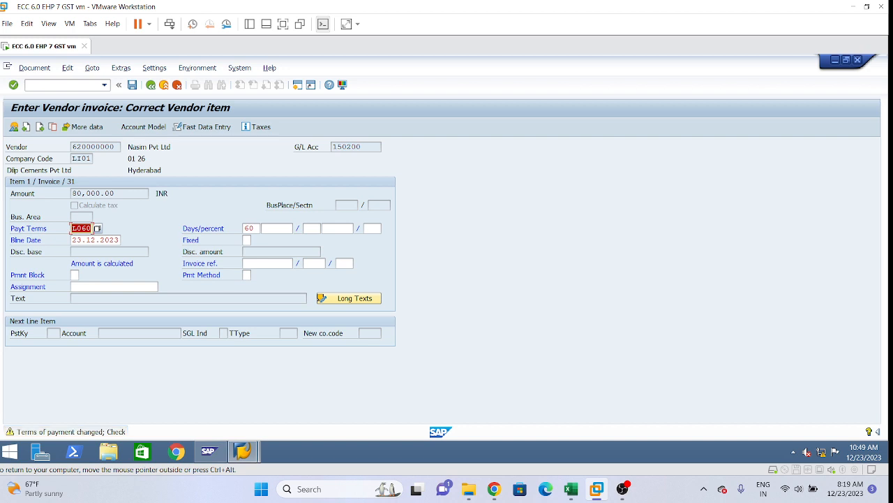
key(Return)
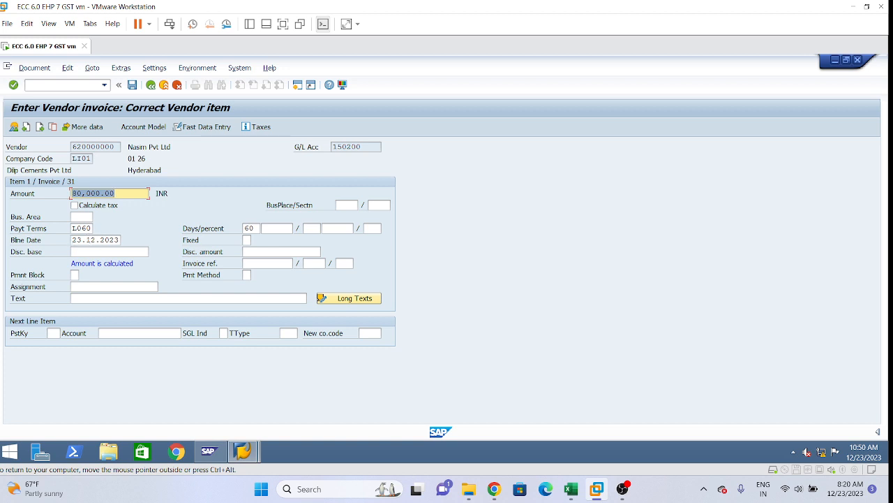
Set the vendor item's payment terms to L030 and its text to "Vendor Invoice Posting"
click(81, 228)
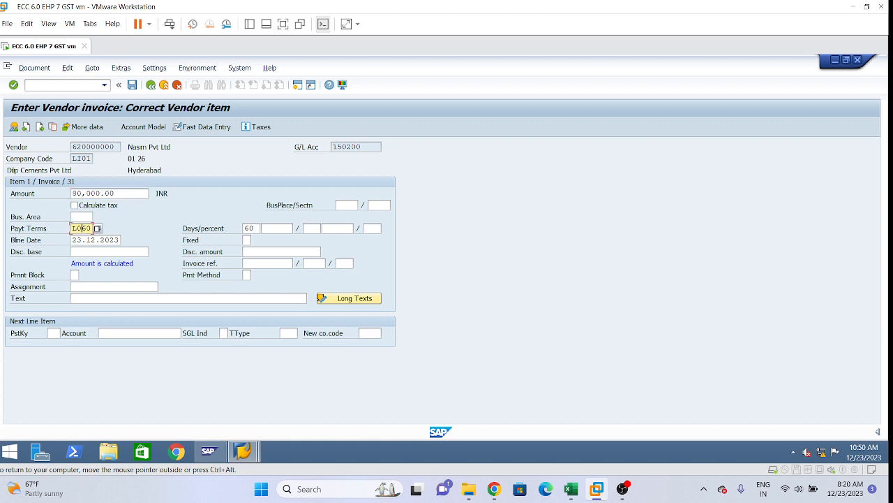
key(Delete)
key(Delete)
text(30)
key(Return)
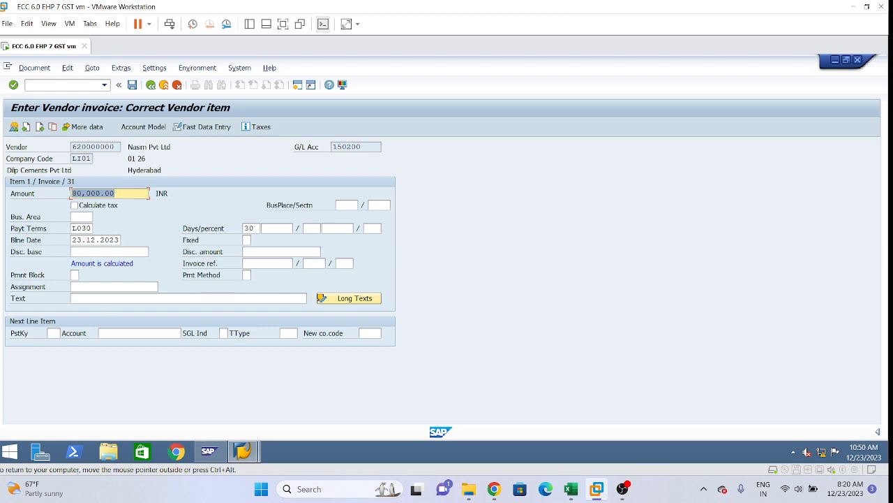
click(307, 298)
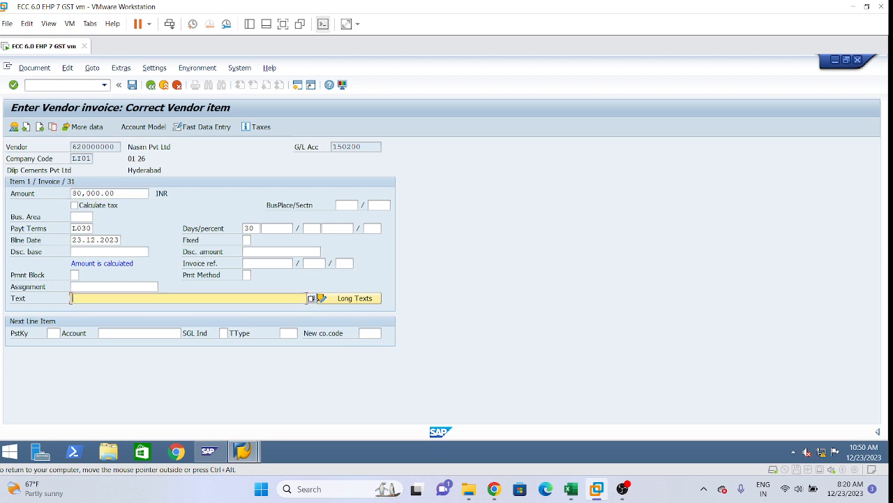
text(Vendor Invoice Posting)
Add a next line item with posting key 40 and G/L account 430100, proceeding to its entry screen
click(55, 332)
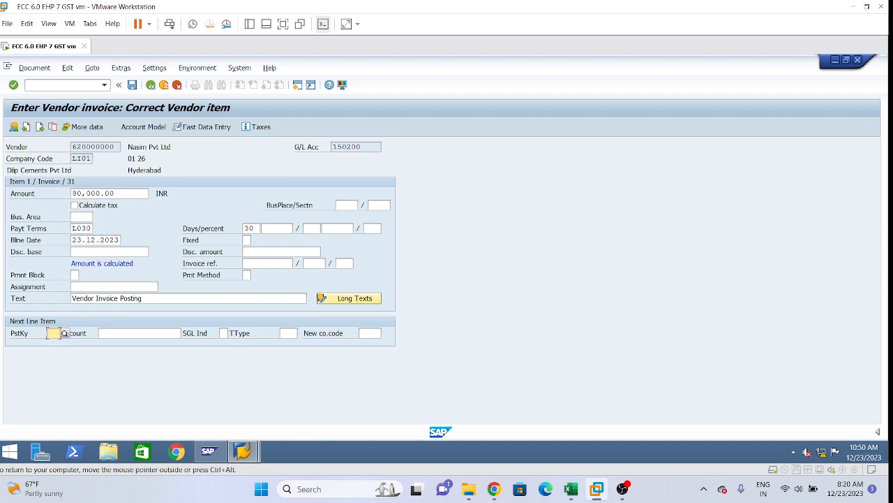
text(40)
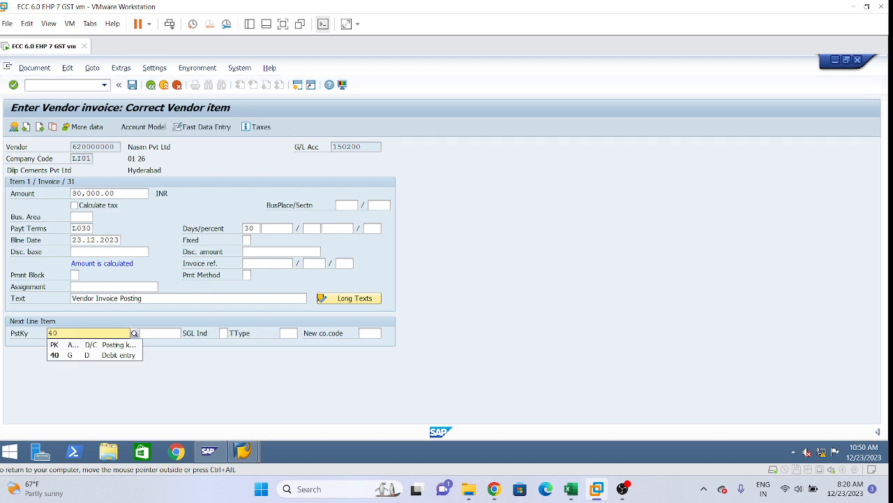
key(Tab)
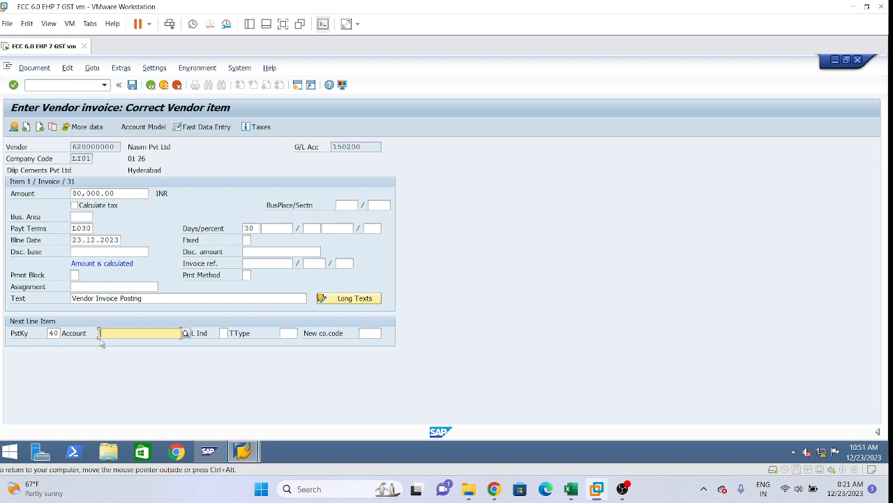
text(43010)
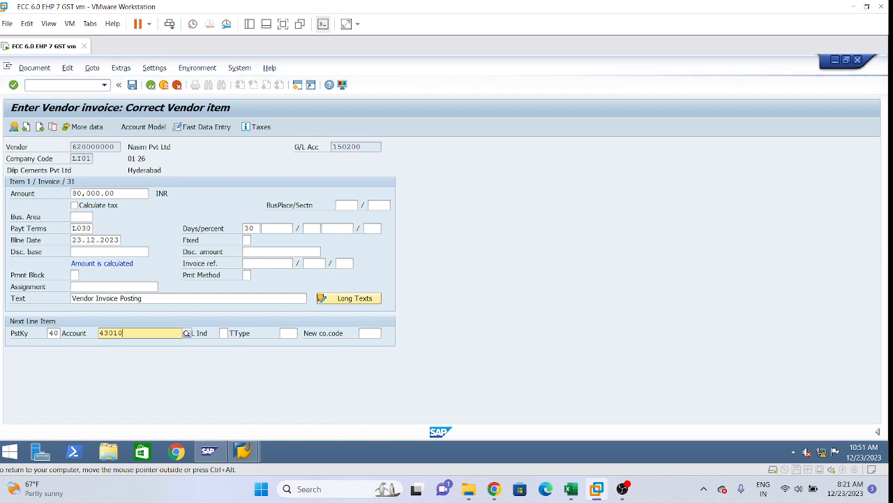
text(0)
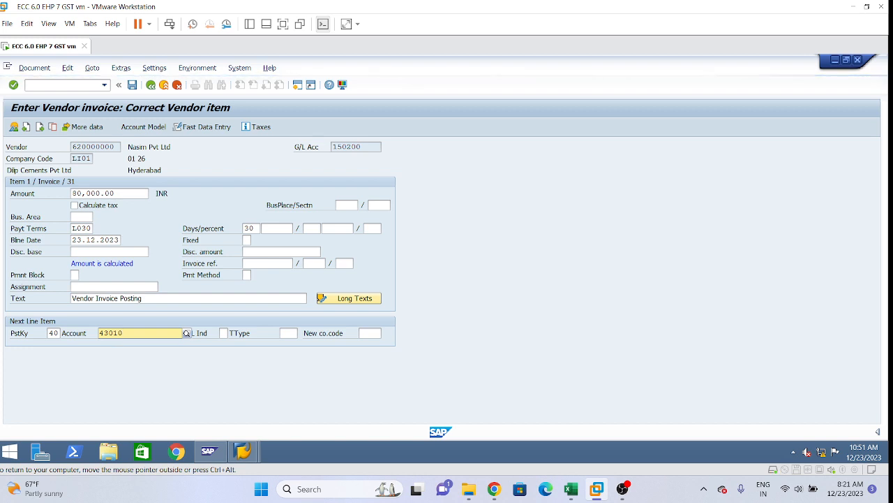
key(Return)
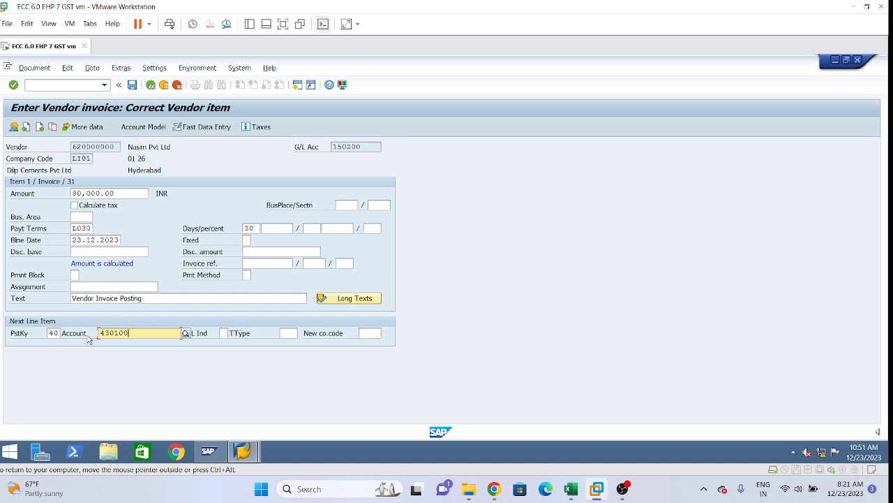
key(Return)
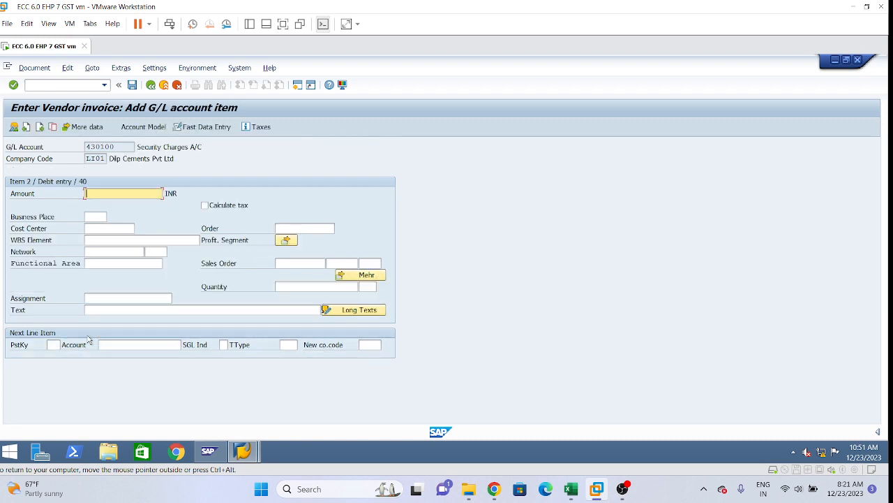
Enter * as the amount and + as the text of the security charges debit item
text(*)
click(86, 310)
text(+7)
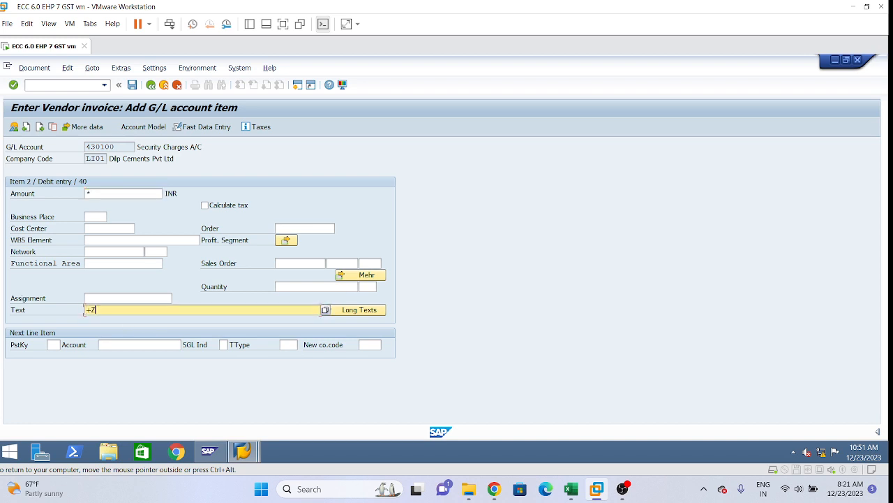
key(BackSpace)
Assign business area LHYD and profit center 1000 in the debit item's coding block and accept it
click(349, 277)
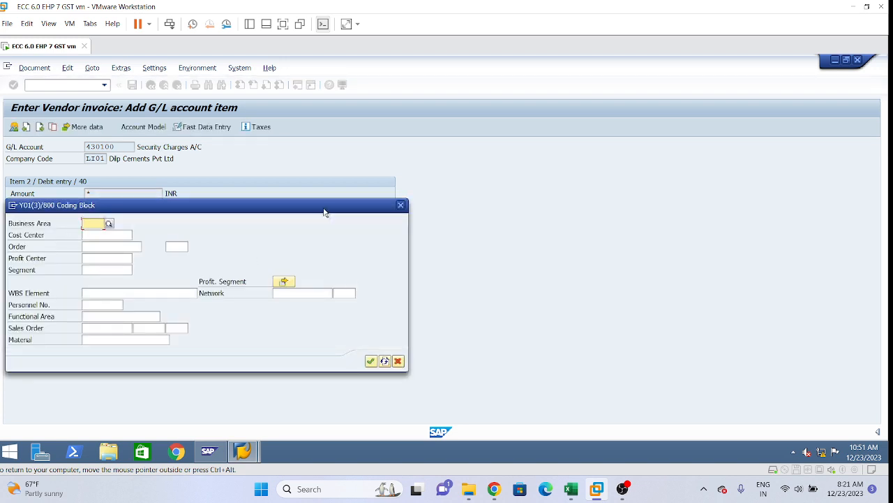
drag(324, 212, 564, 330)
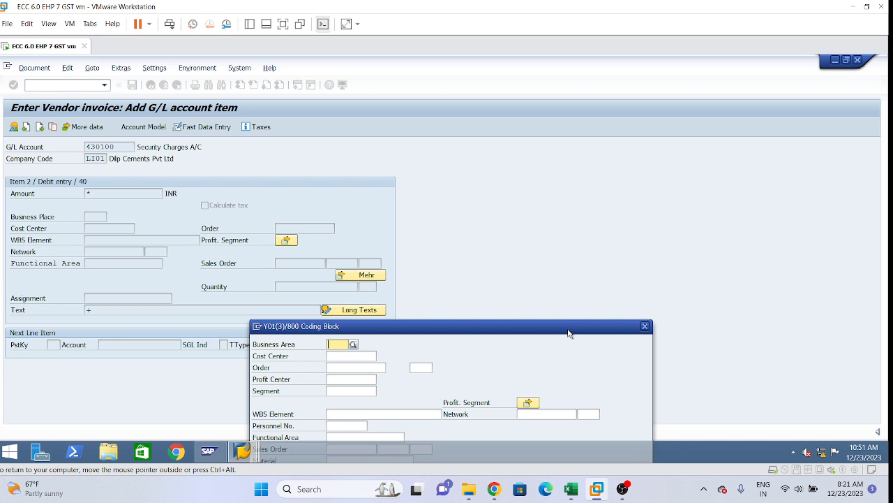
drag(569, 333, 586, 316)
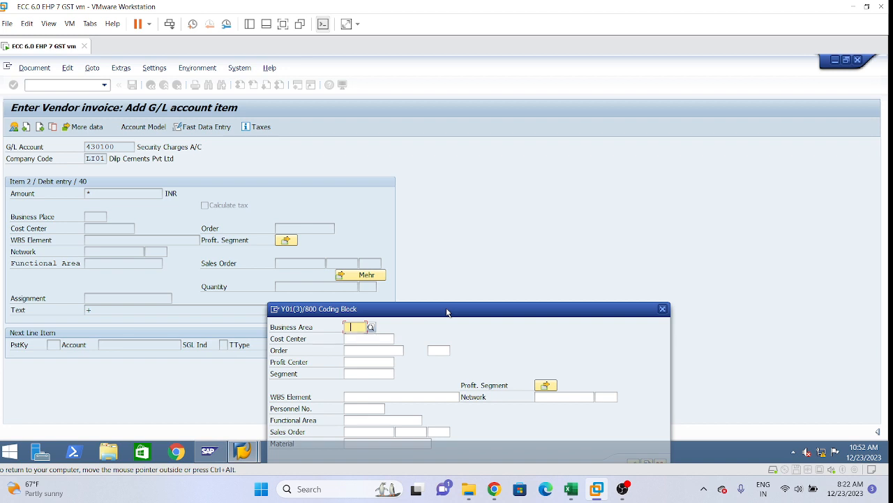
drag(448, 305, 389, 235)
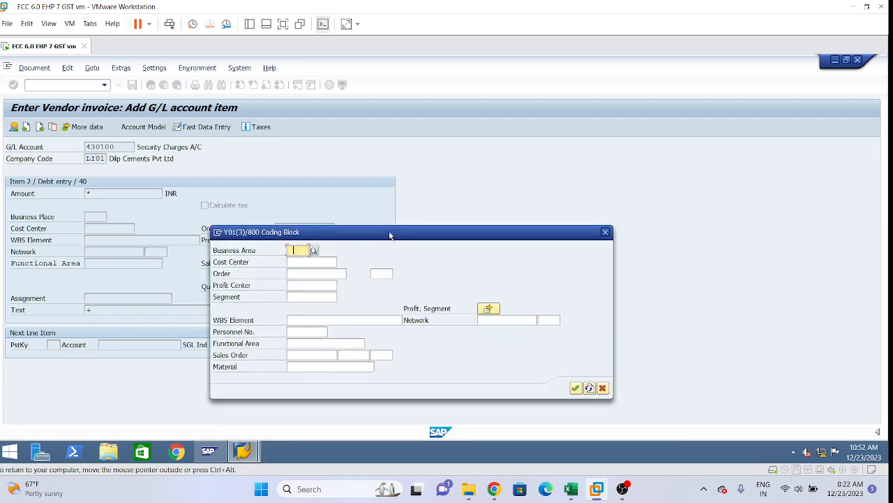
key(BackSpace)
click(313, 262)
click(307, 285)
key(BackSpace)
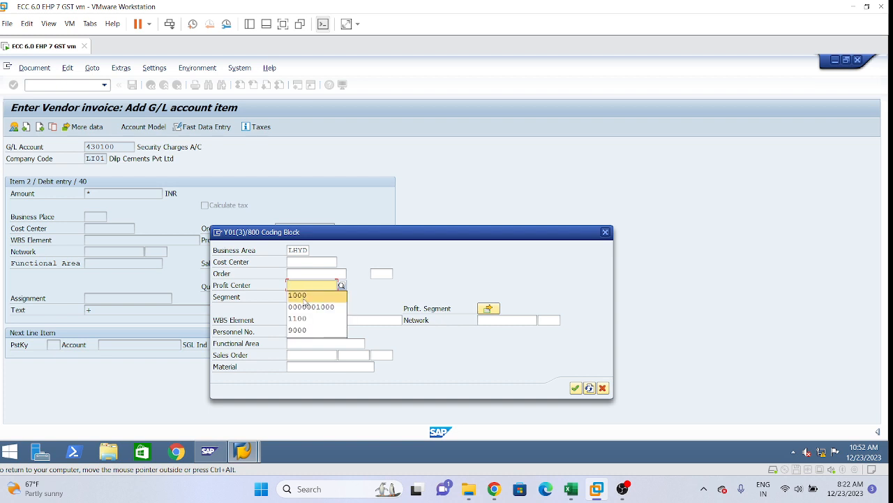
click(305, 298)
click(576, 388)
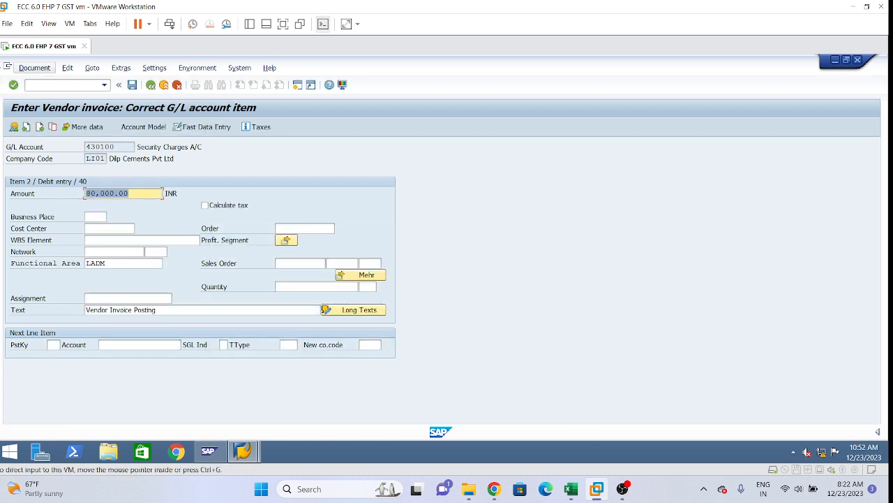
Simulate the vendor invoice document and post it
click(33, 69)
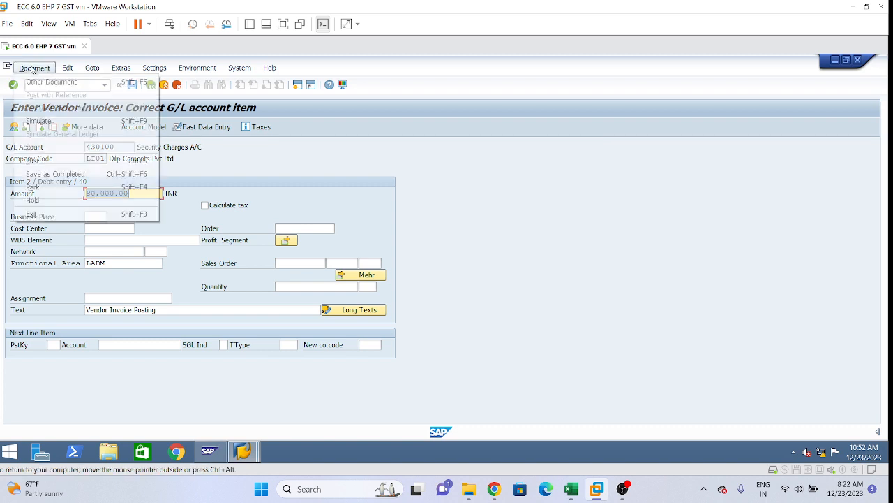
click(42, 122)
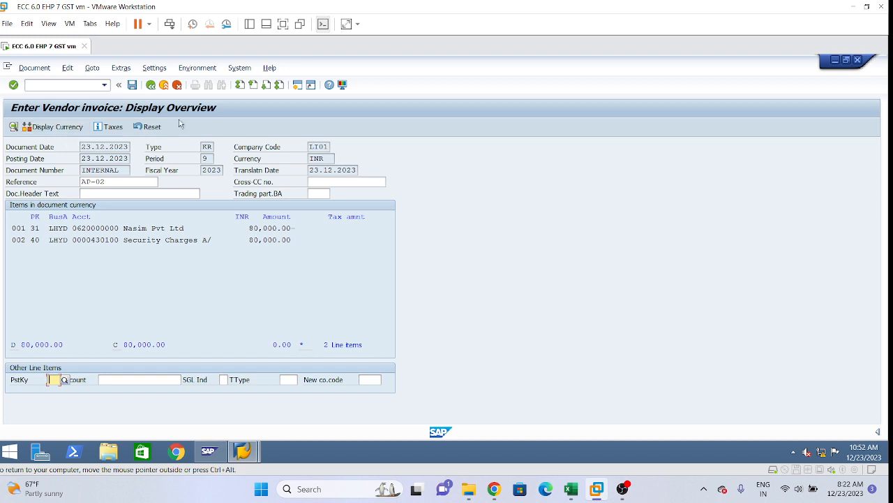
click(134, 85)
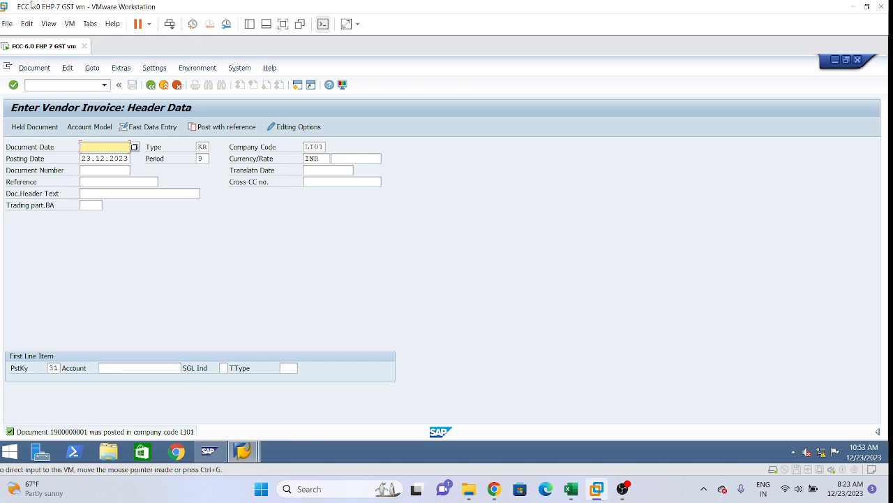
Start transaction FB60 and enter vendor Nasim Pvt Ltd with invoice date 23.12.2023
click(59, 85)
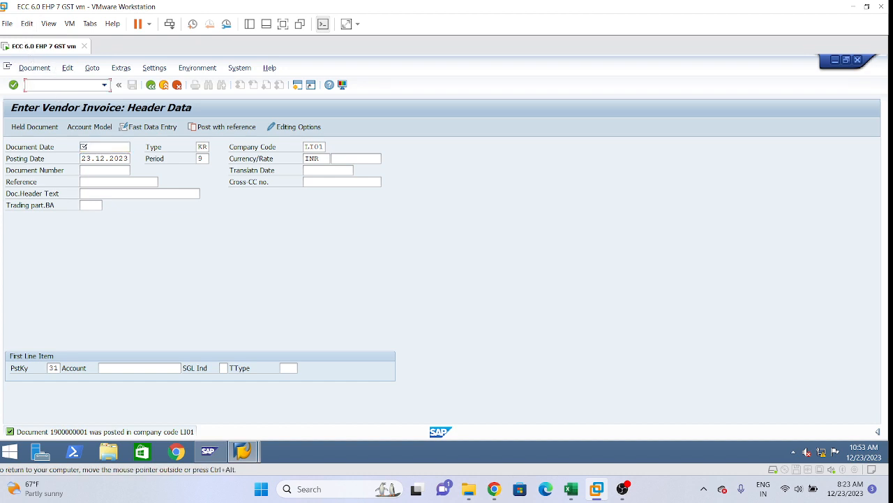
text(/nfb60)
key(Return)
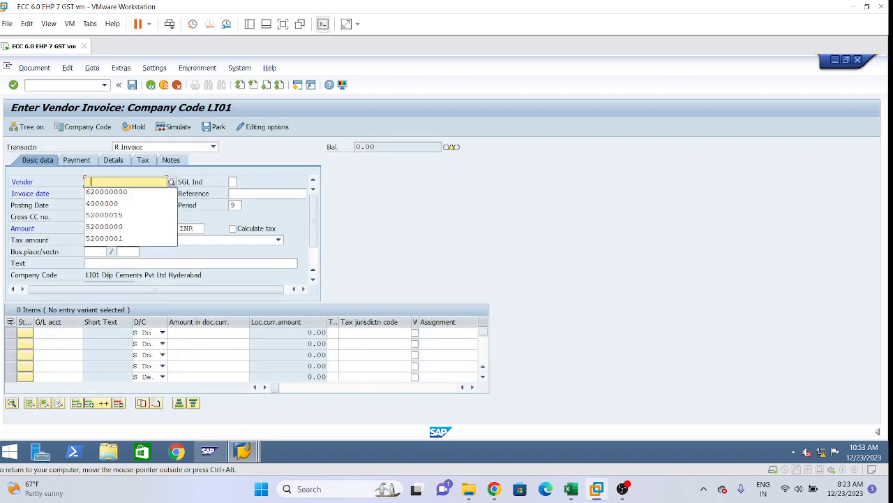
click(119, 193)
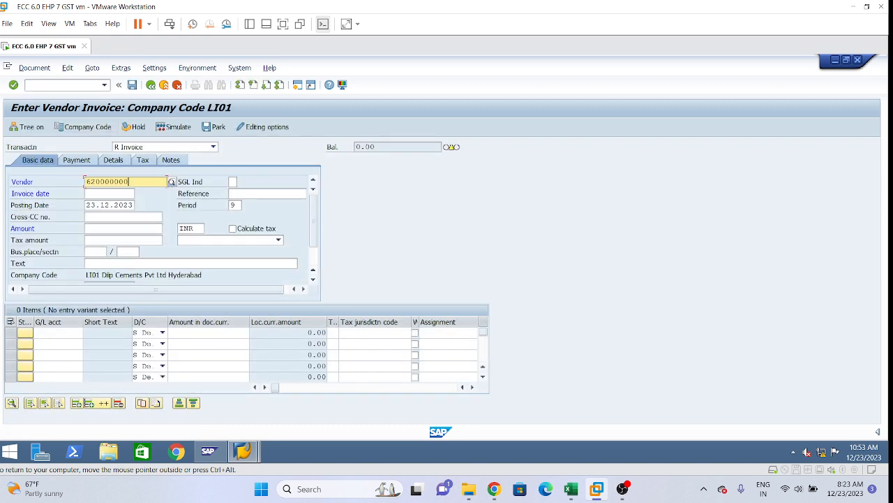
key(Tab)
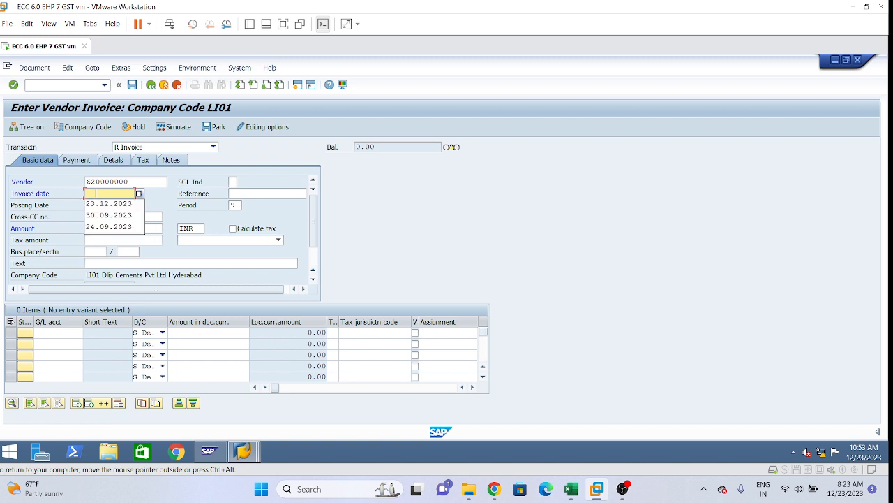
click(111, 204)
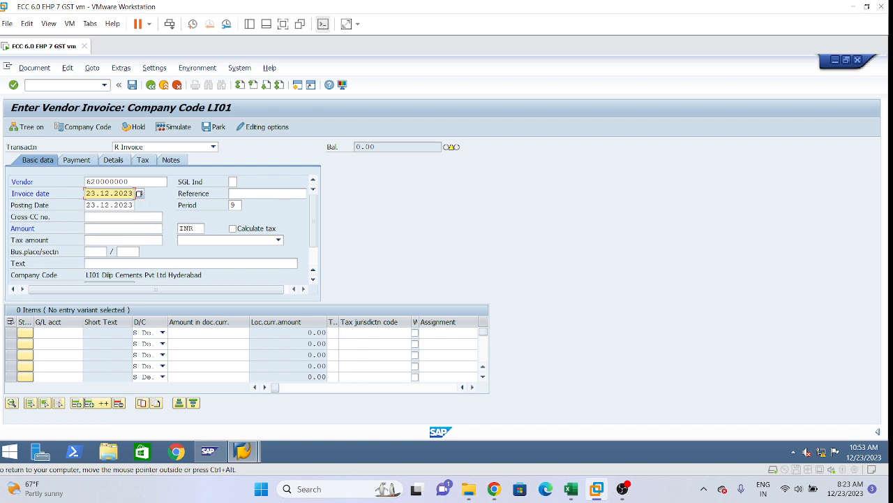
Set the reference of the new vendor invoice to AP-03
click(286, 194)
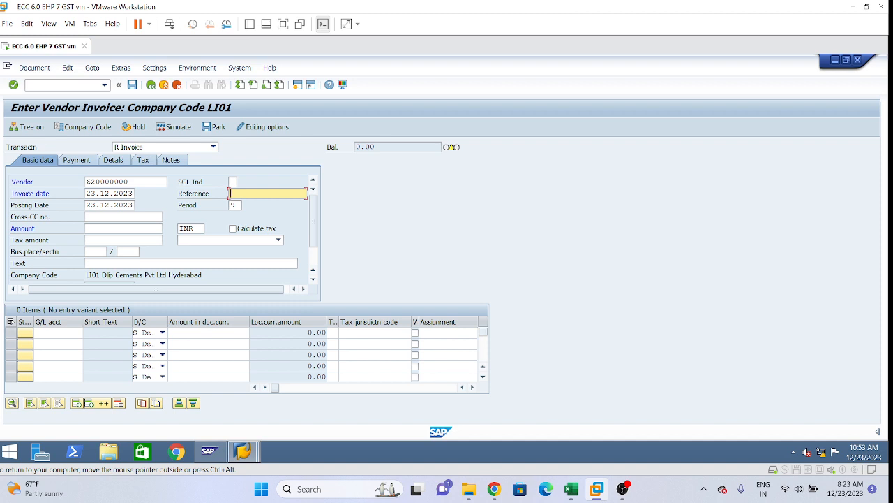
text(A)
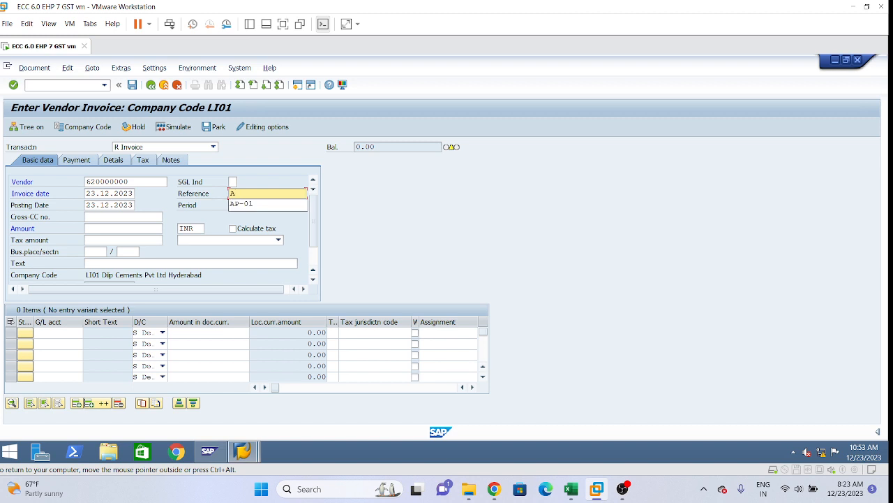
text(P=03)
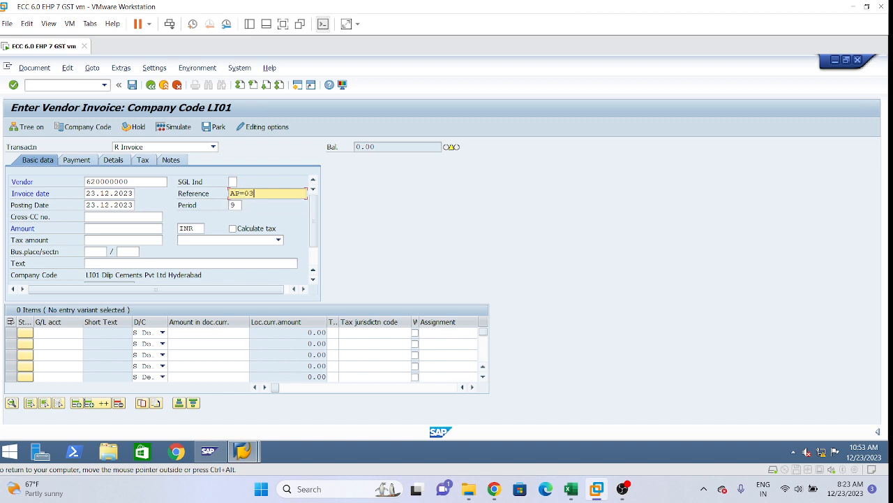
key(BackSpace)
key(BackSpace)
key(BackSpace)
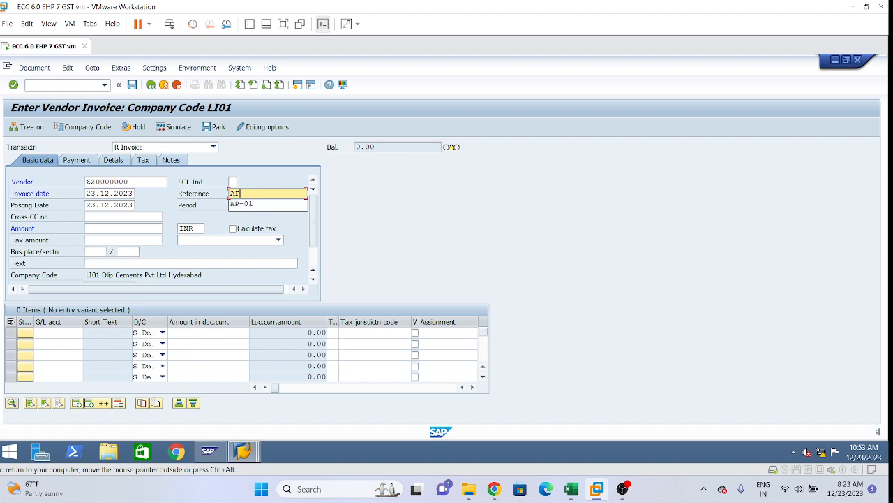
text(=03)
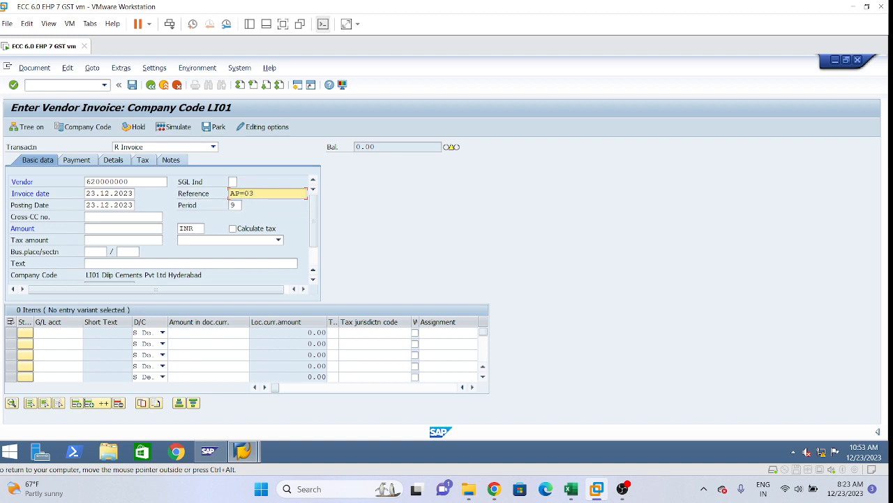
key(BackSpace)
key(BackSpace)
key(BackSpace)
text(-03)
Set the vendor invoice's amount to 100000 INR
click(102, 229)
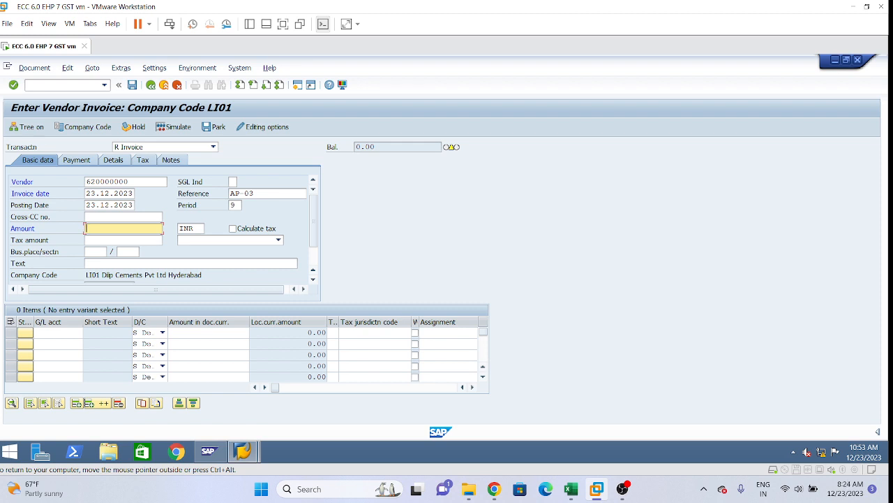
text(100000)
click(135, 263)
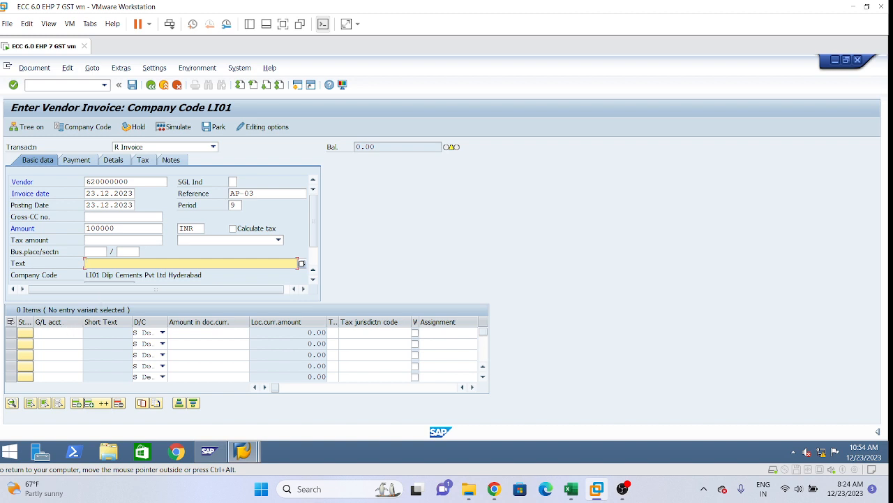
click(58, 333)
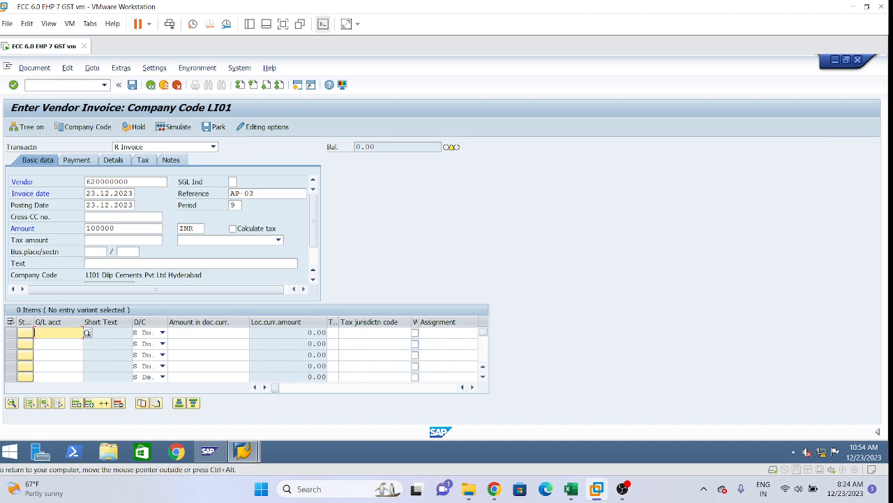
Set the invoice's payment terms to L030 in its payment data
click(77, 160)
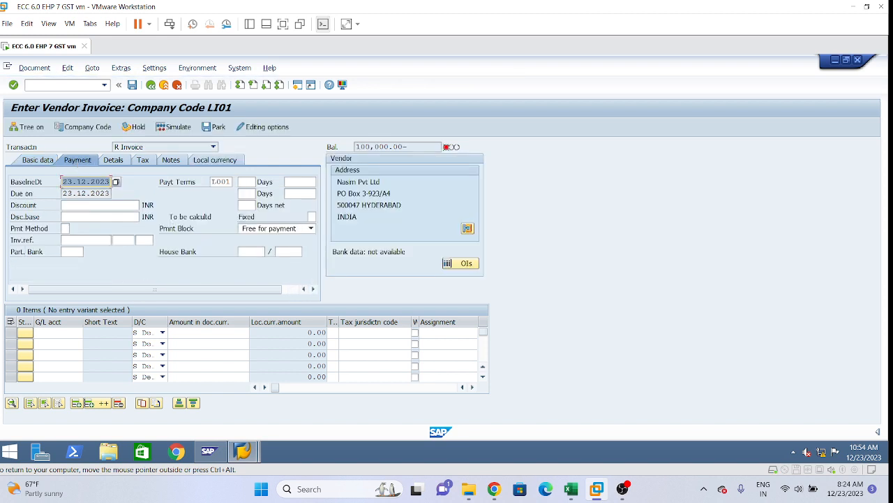
click(226, 182)
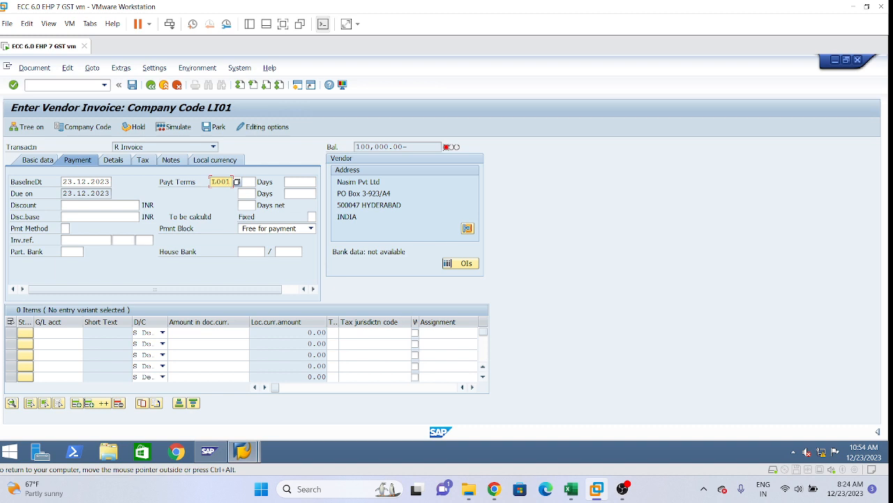
key(BackSpace)
key(BackSpace)
key(BackSpace)
key(BackSpace)
text(T)
key(BackSpace)
key(BackSpace)
text(L030)
key(Return)
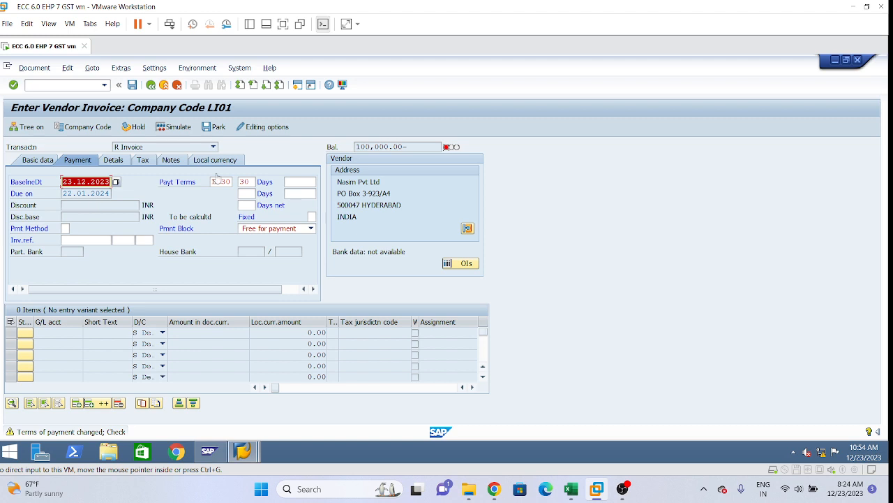
Change the invoice's payment terms to L060
click(222, 181)
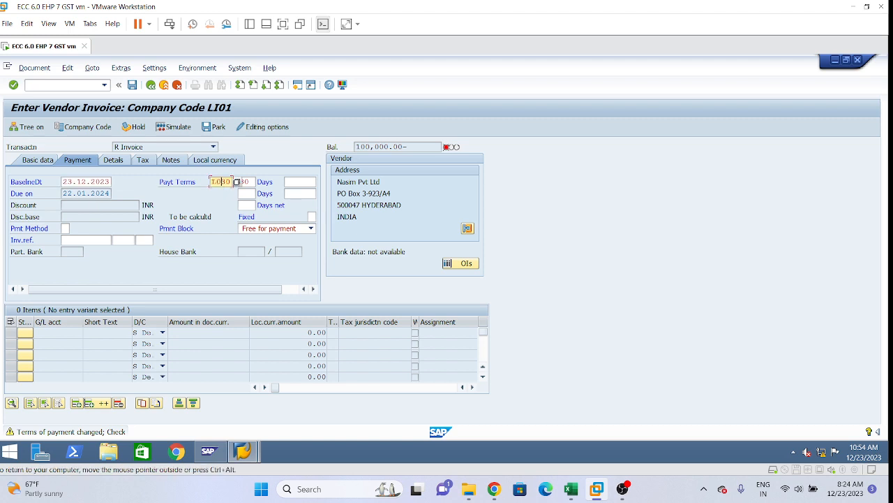
text(60)
key(Return)
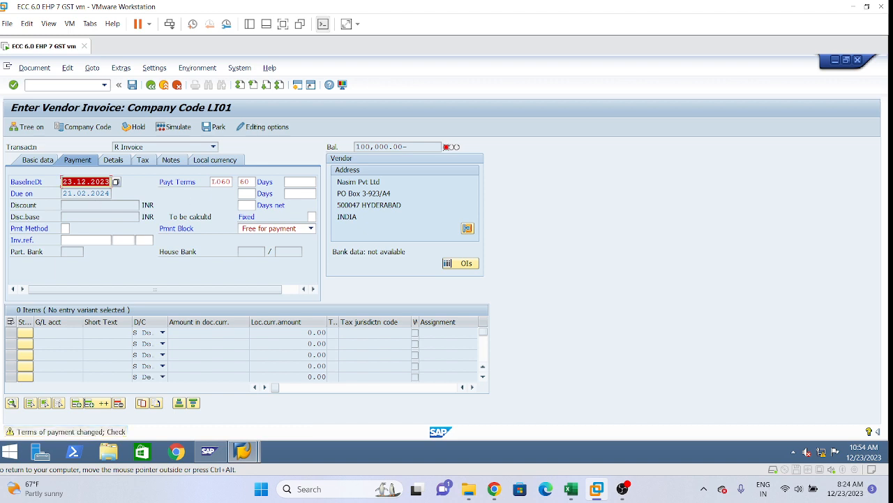
Change the invoice's payment terms to LDS1 and check the cash discount percentages they apply
click(228, 181)
key(BackSpace)
key(BackSpace)
key(BackSpace)
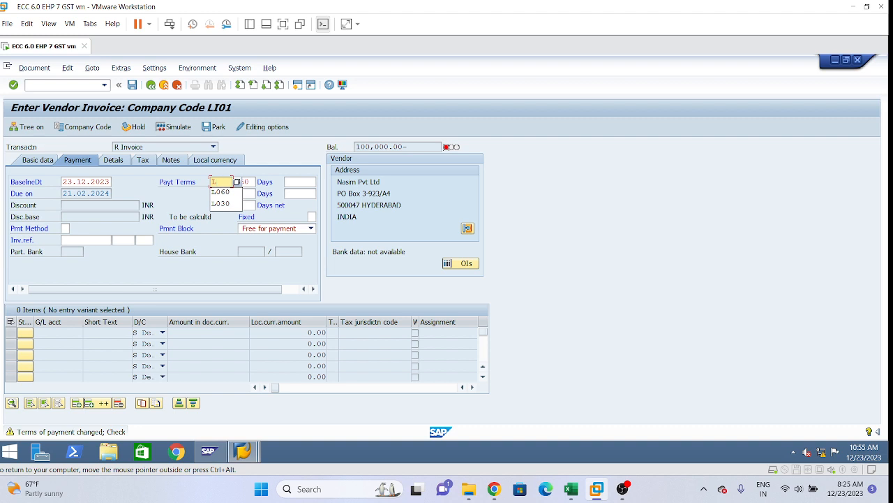
text(DS1)
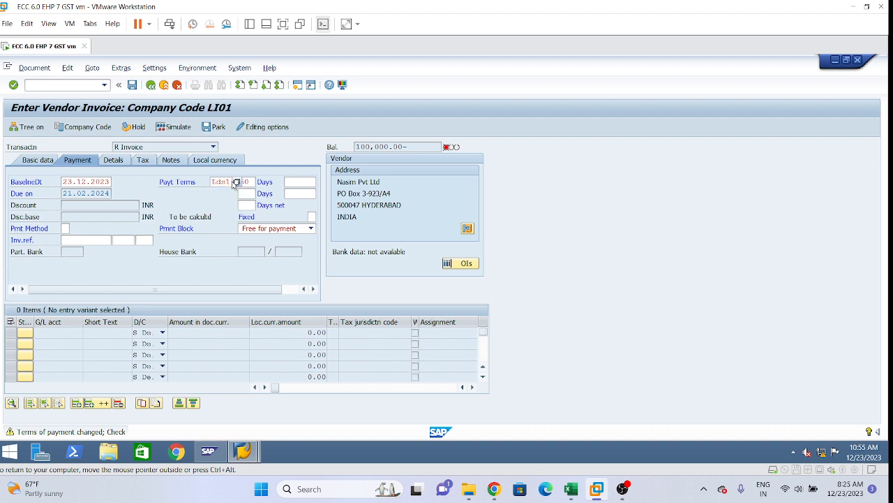
key(Return)
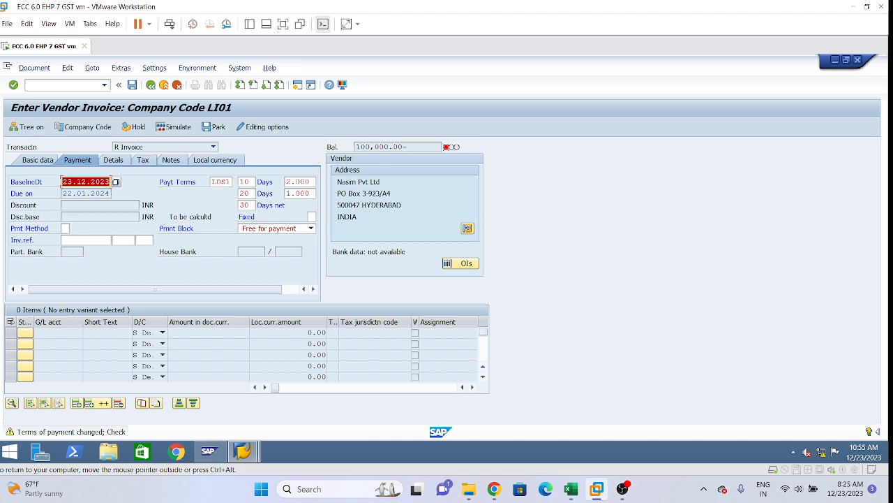
click(298, 181)
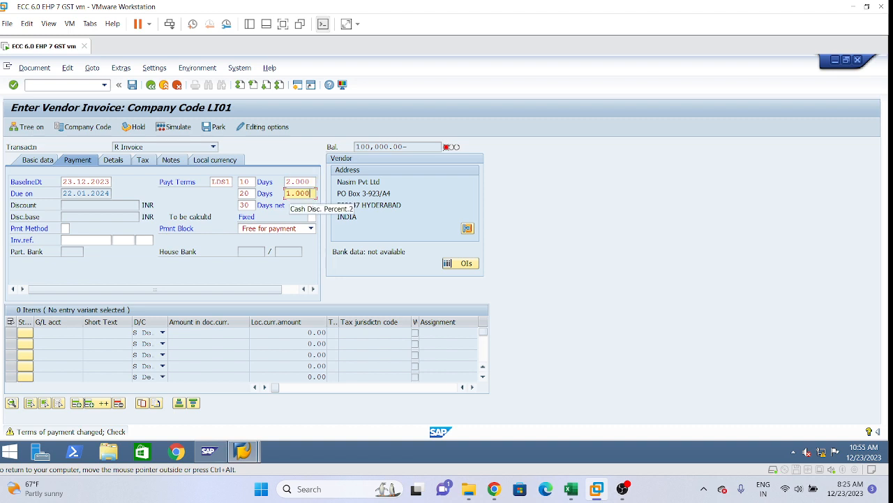
click(299, 193)
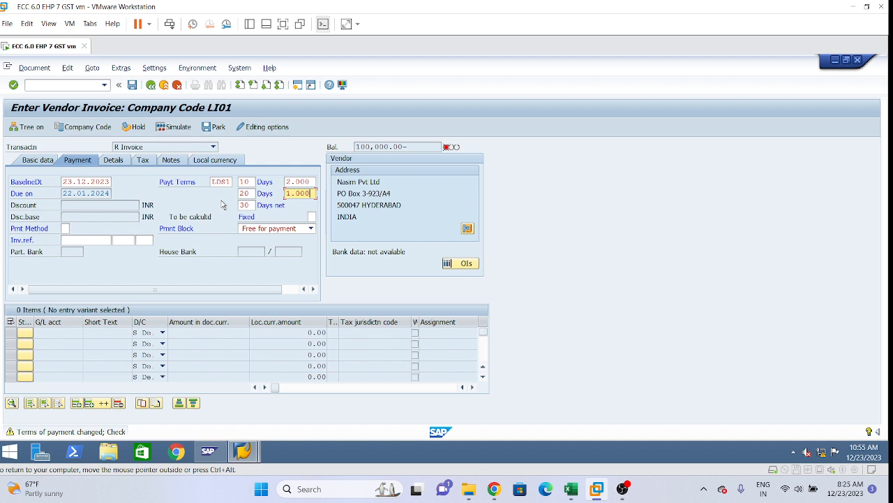
Enter G/L accounts 450000 and 400000 on the first two item lines of the vendor invoice
click(43, 161)
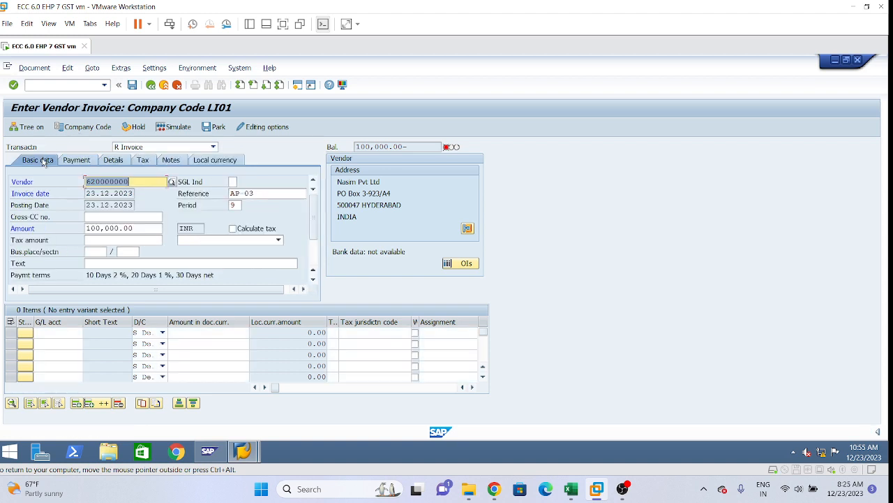
click(60, 333)
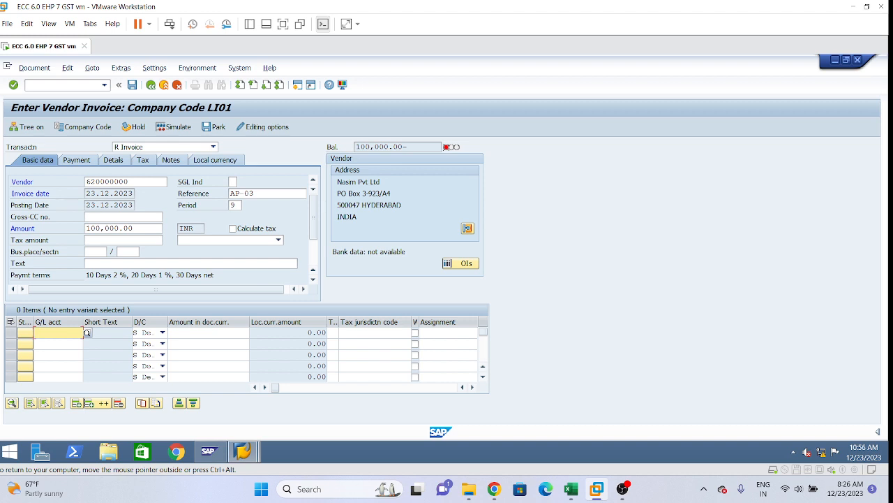
key(space)
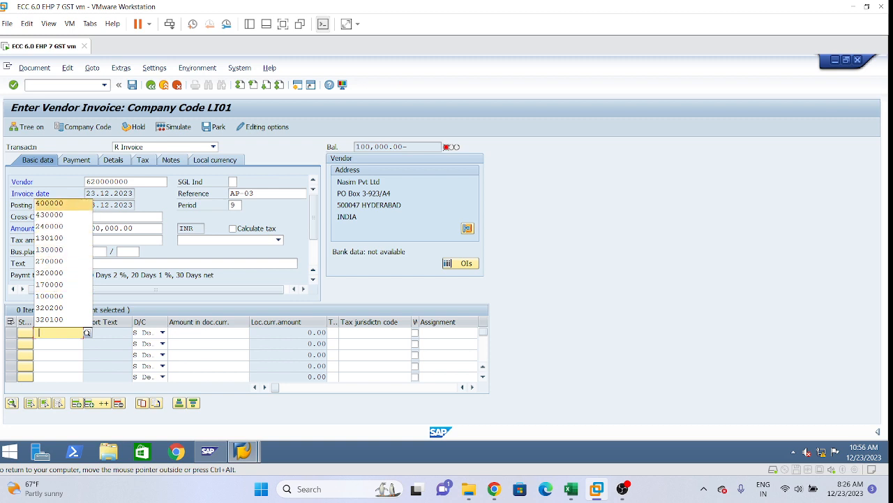
click(57, 205)
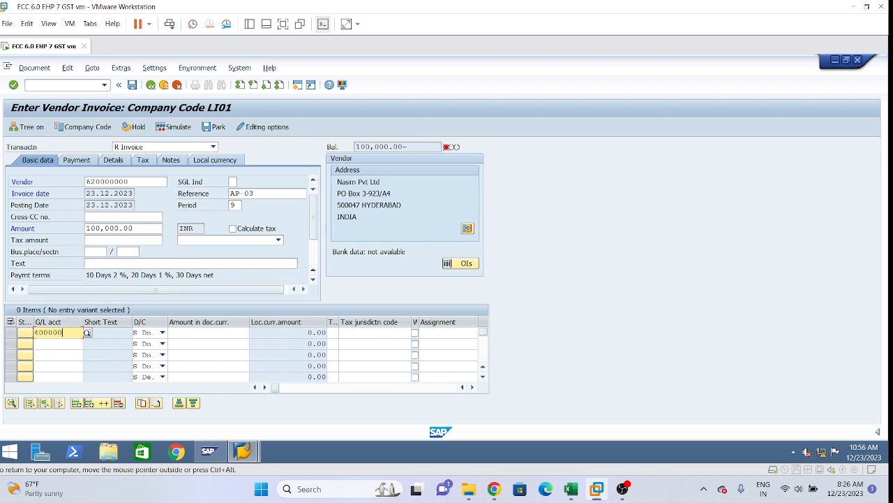
key(BackSpace)
text(5)
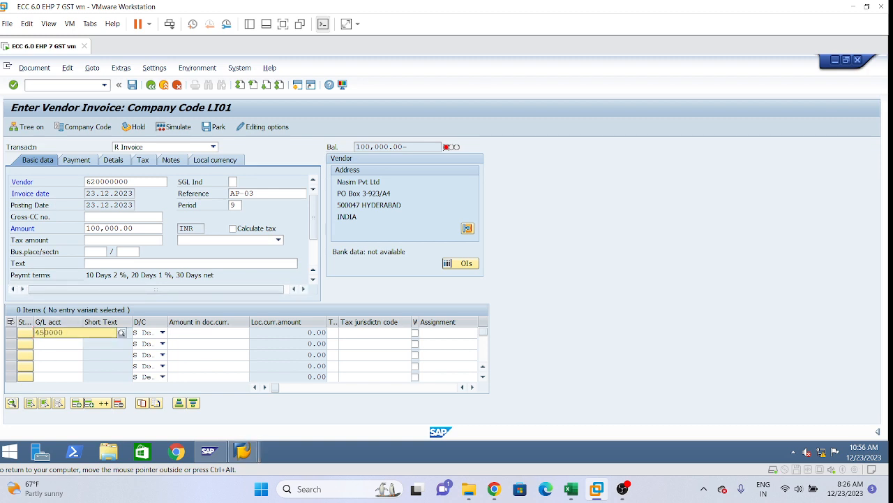
click(58, 354)
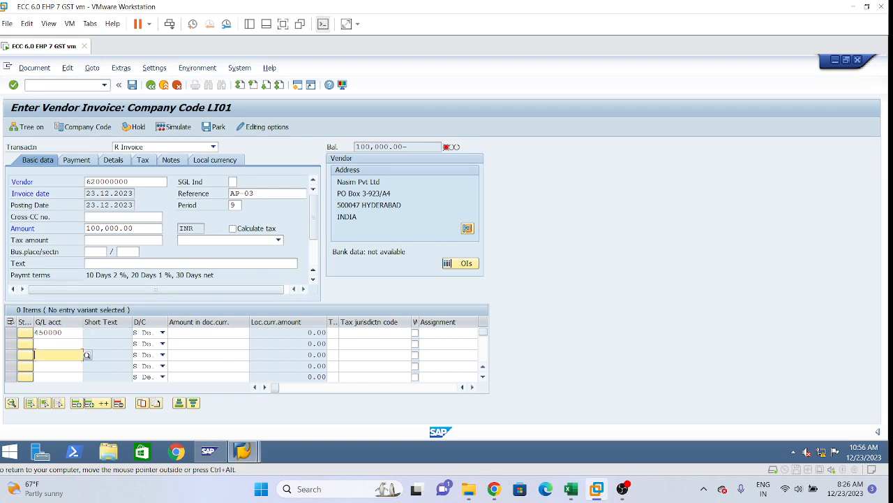
click(58, 344)
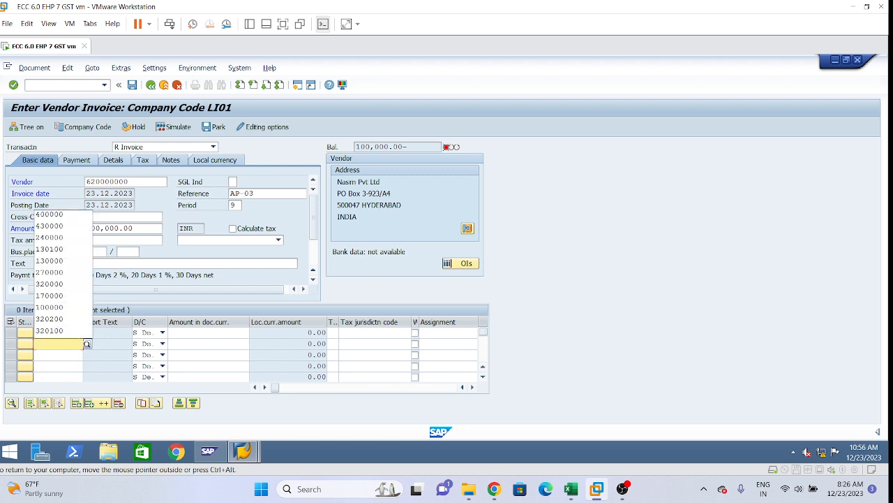
click(55, 215)
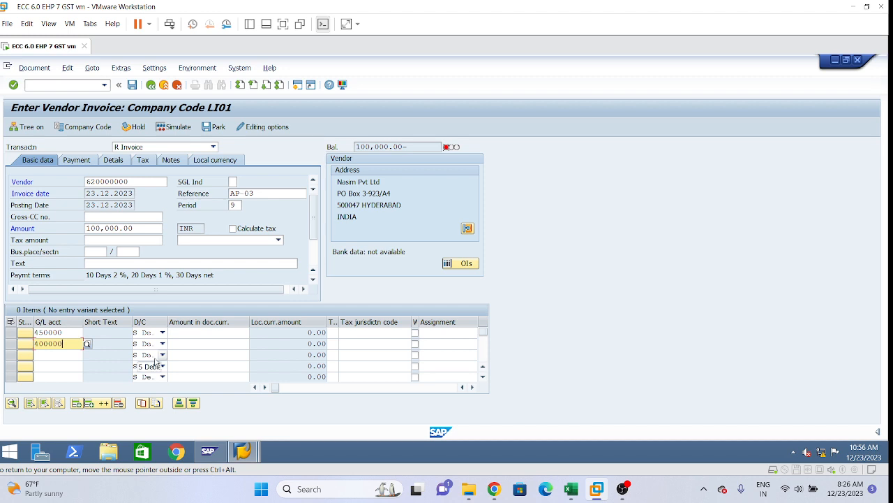
Set the debit amounts to 60000 on the first item line and 40000 on the second
click(201, 333)
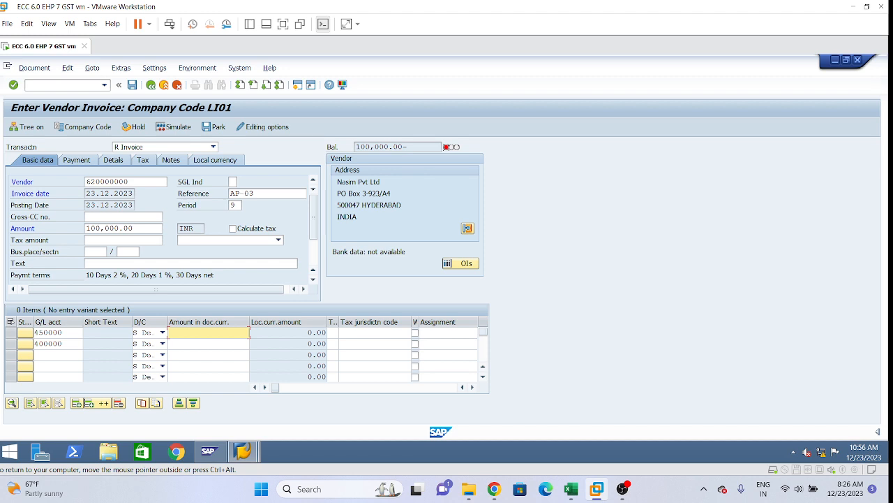
text(60000)
click(208, 344)
text(400000)
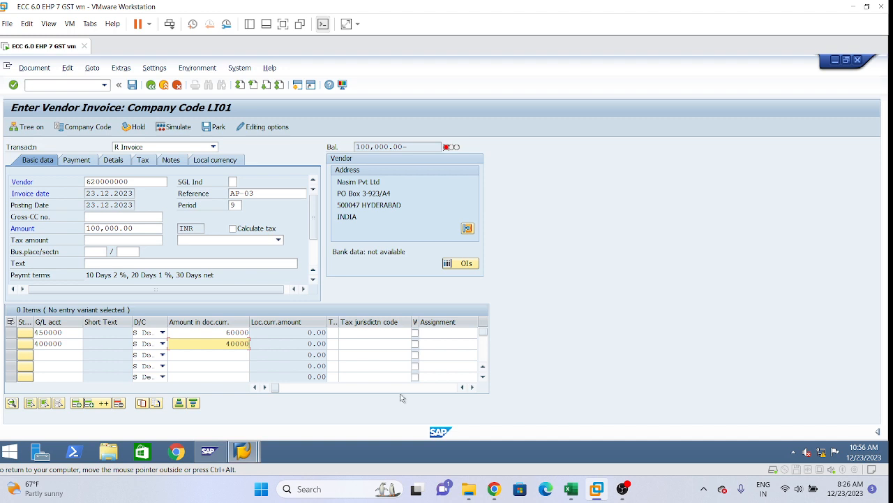
Assign business area LHYD to the invoice's first item line
click(473, 387)
click(472, 388)
click(473, 387)
click(473, 387)
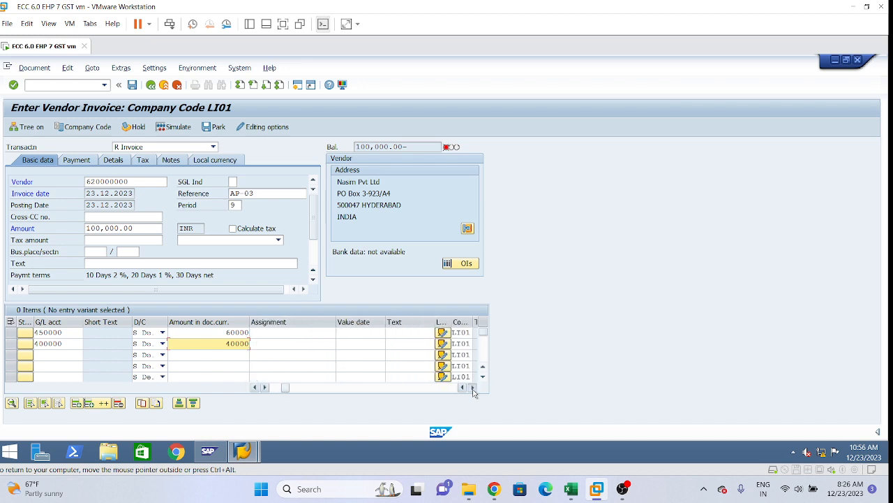
click(472, 387)
click(320, 332)
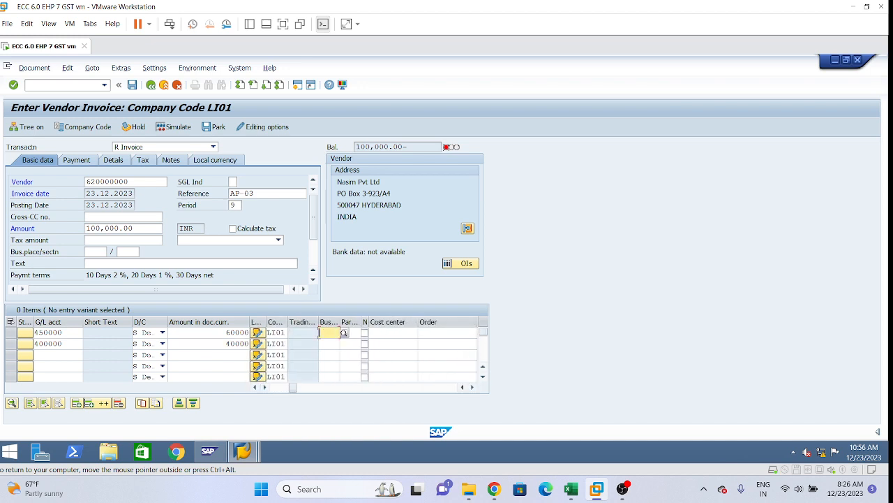
text(L)
key(Down)
key(Return)
Assign profit center 1000 to the first item line and profit center 1100 to the second
click(473, 387)
click(472, 388)
click(472, 387)
click(472, 387)
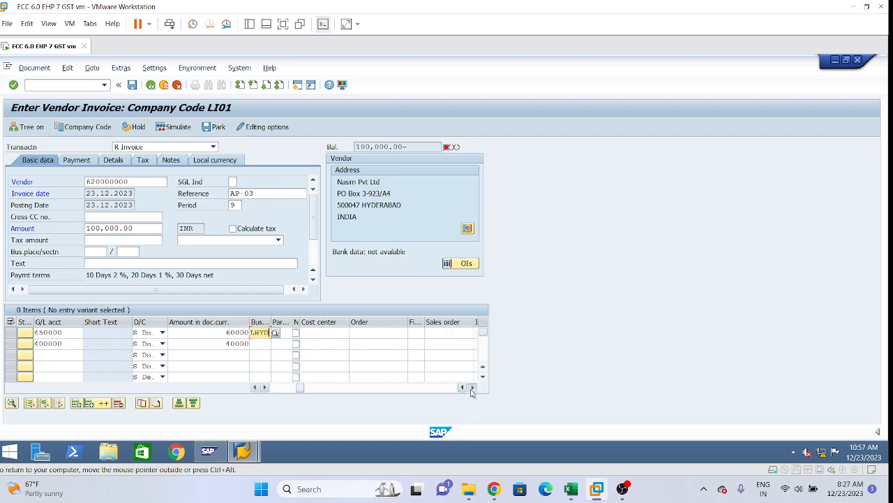
click(473, 388)
click(473, 387)
click(473, 387)
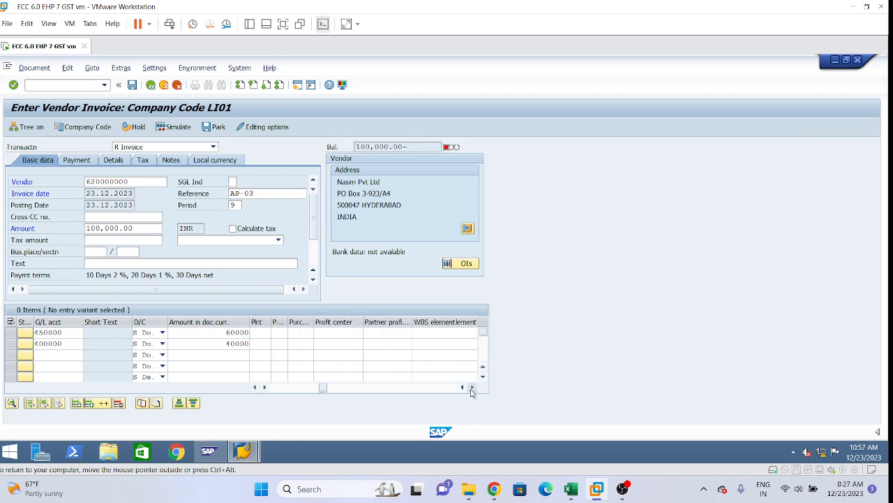
click(339, 333)
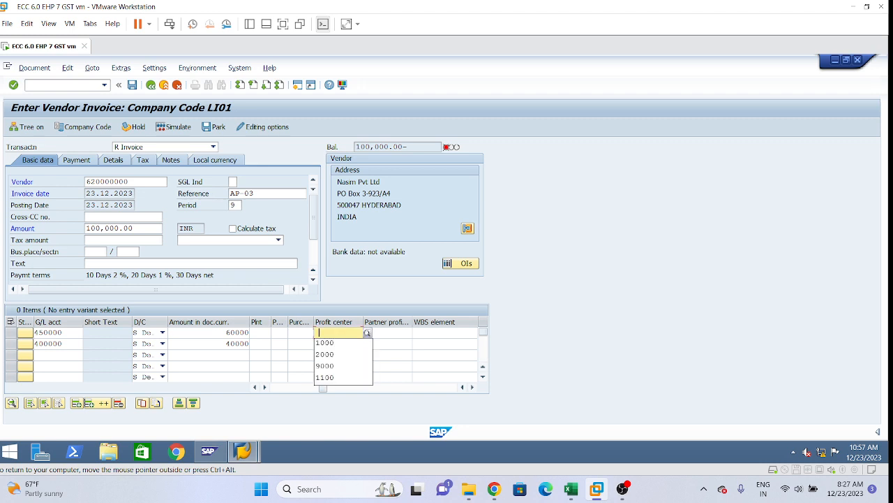
key(Down)
key(Return)
key(Down)
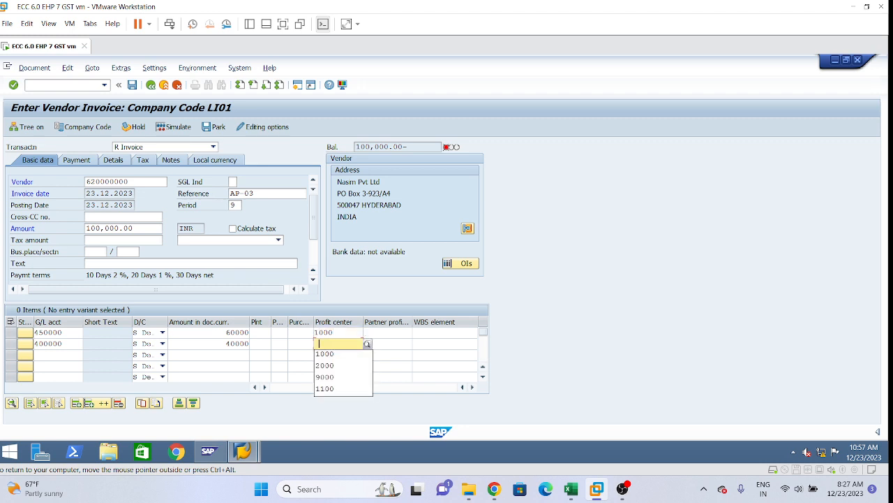
click(326, 388)
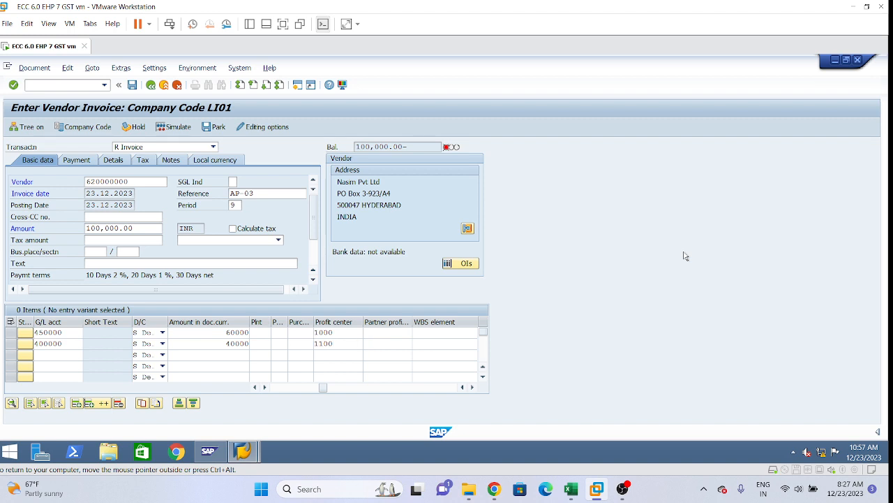
Validate the item lines and replace the first line's G/L account with 430100
key(Return)
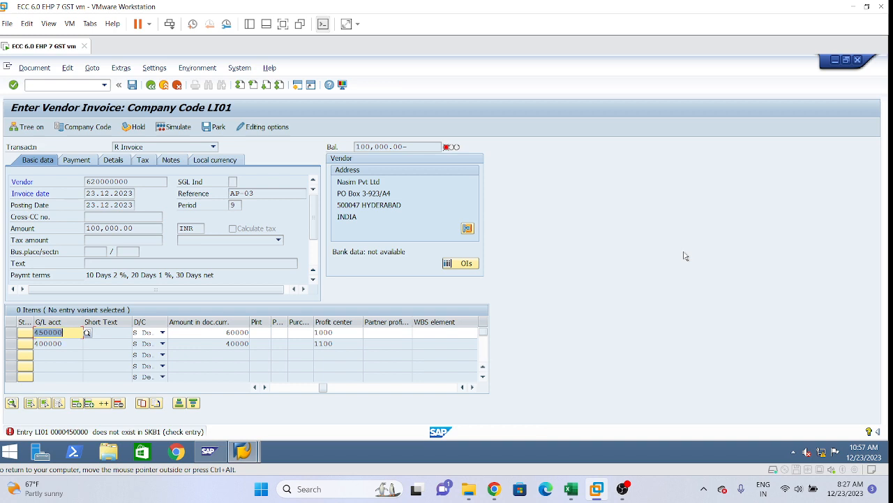
text(4301)
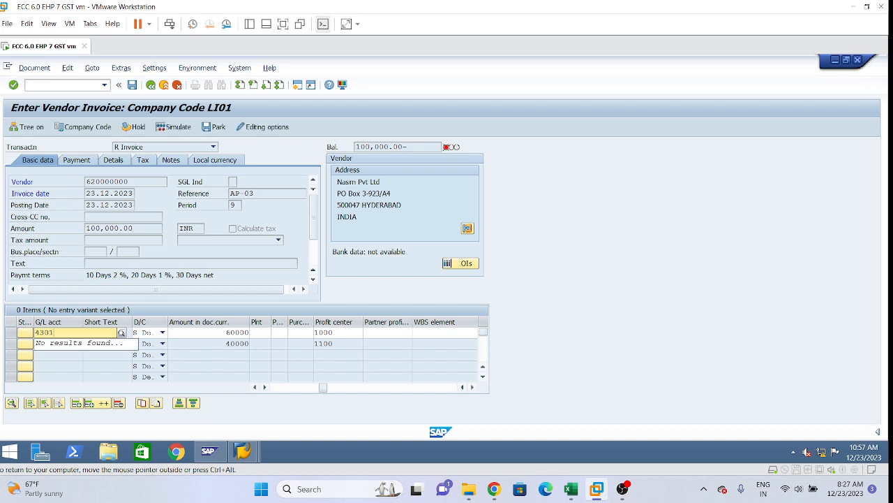
text(00)
key(Return)
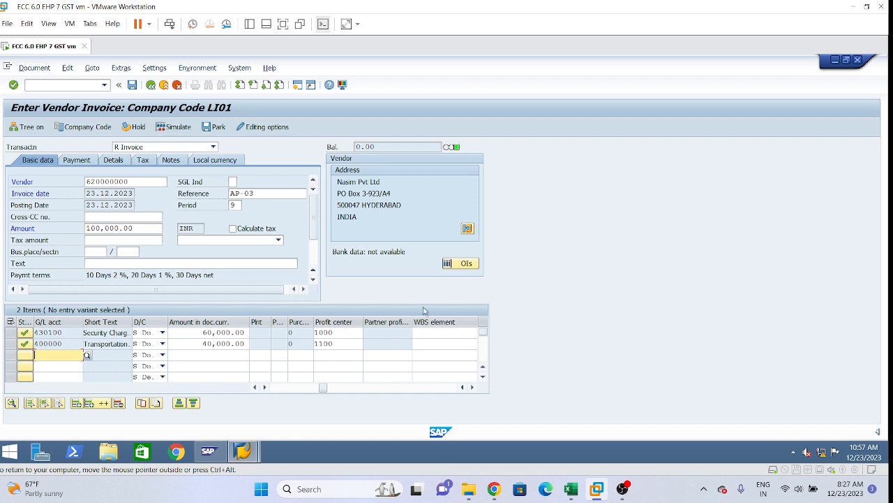
Simulate the vendor invoice to review its document overview and post it
click(34, 69)
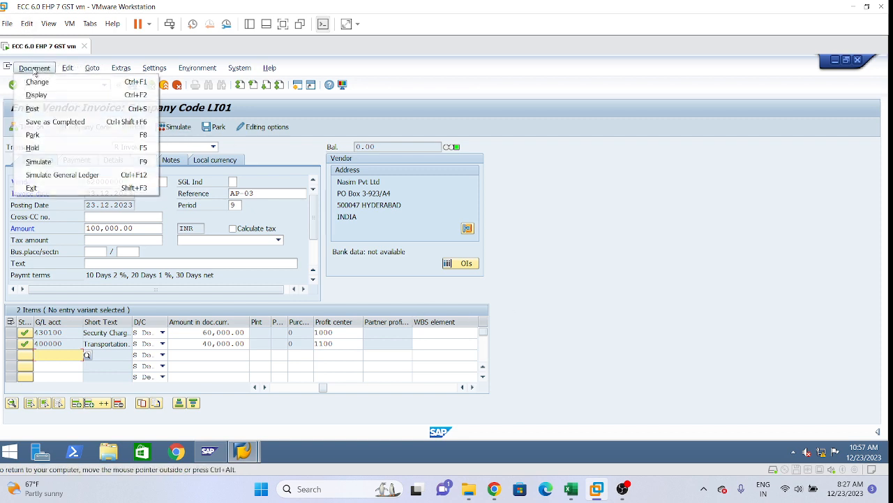
click(51, 167)
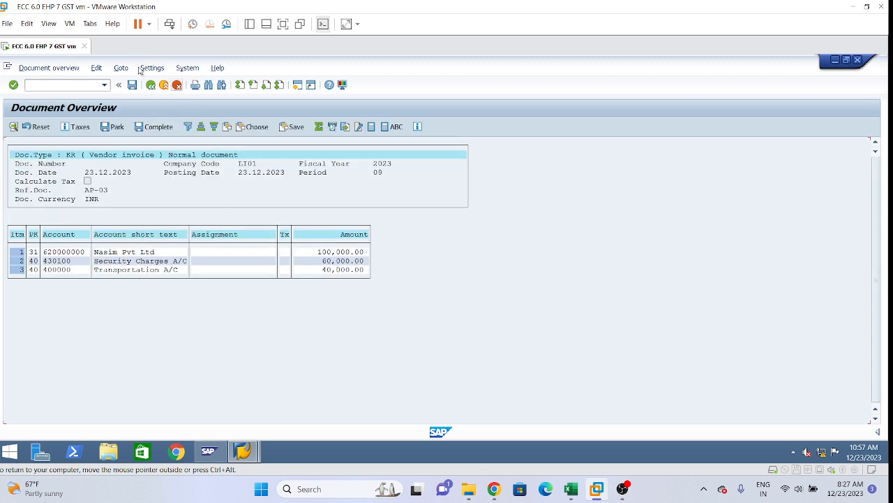
click(36, 73)
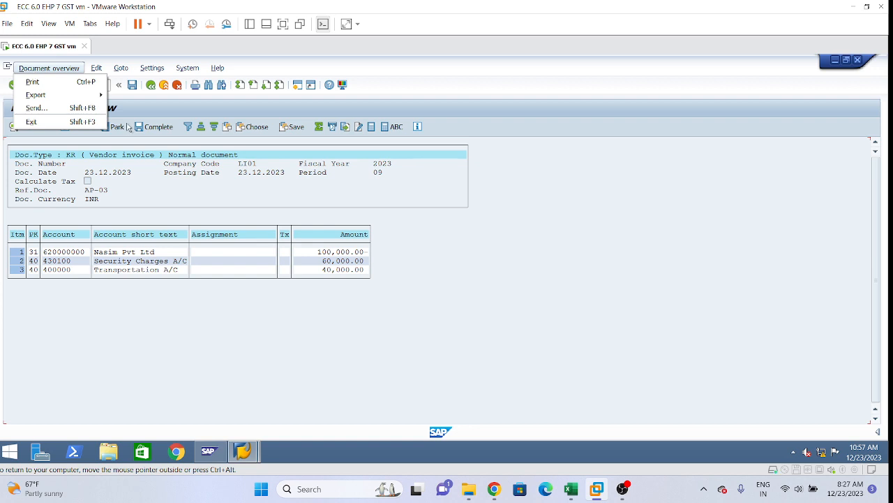
click(132, 87)
click(133, 86)
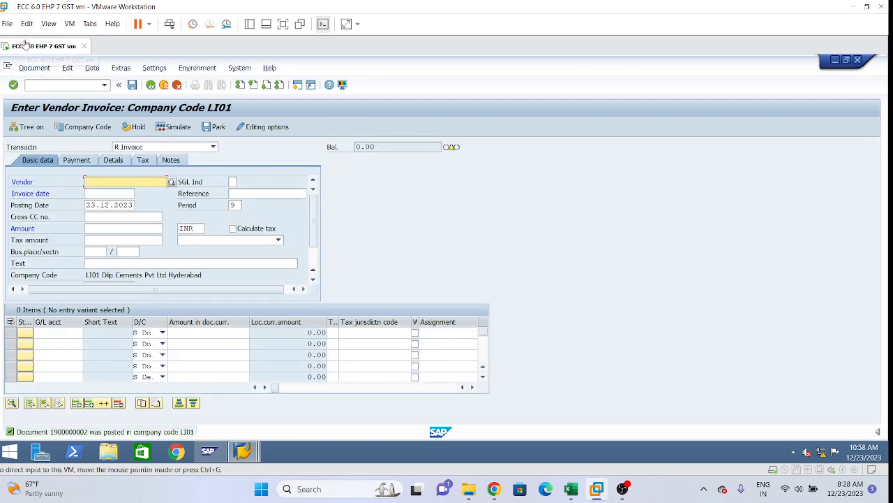
Display the just-posted invoice document and switch it to the general ledger view
click(34, 68)
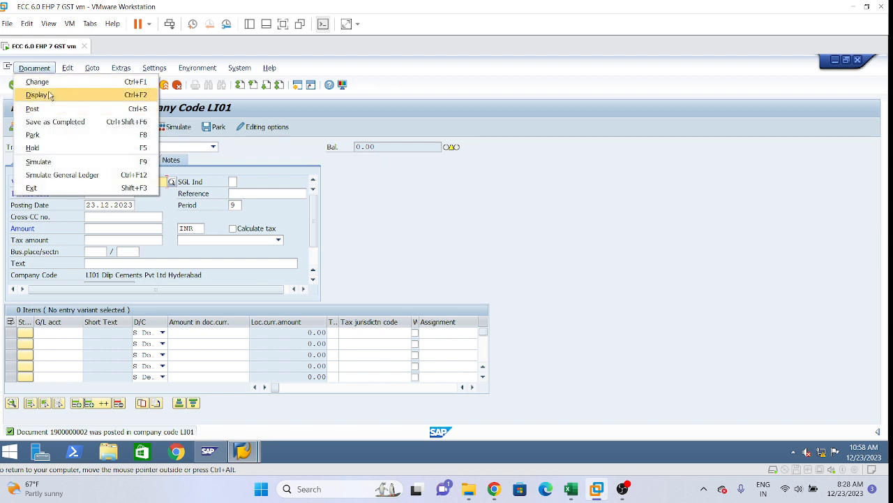
click(49, 94)
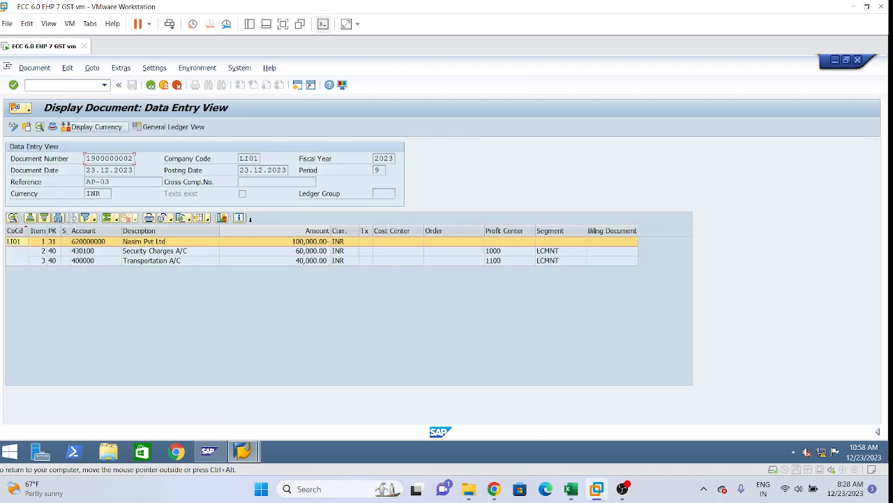
click(171, 127)
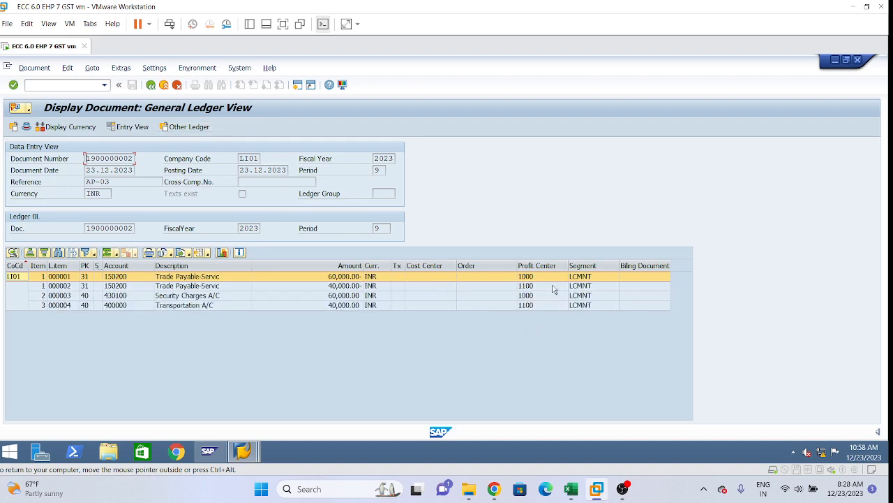
Examine how the ledger lines are split by account, profit center and segment, and return to vendor invoice entry
click(550, 266)
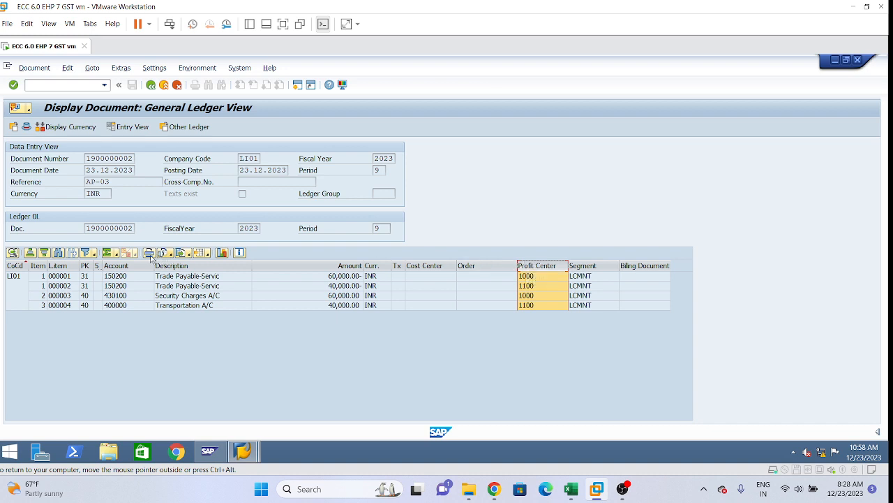
click(201, 289)
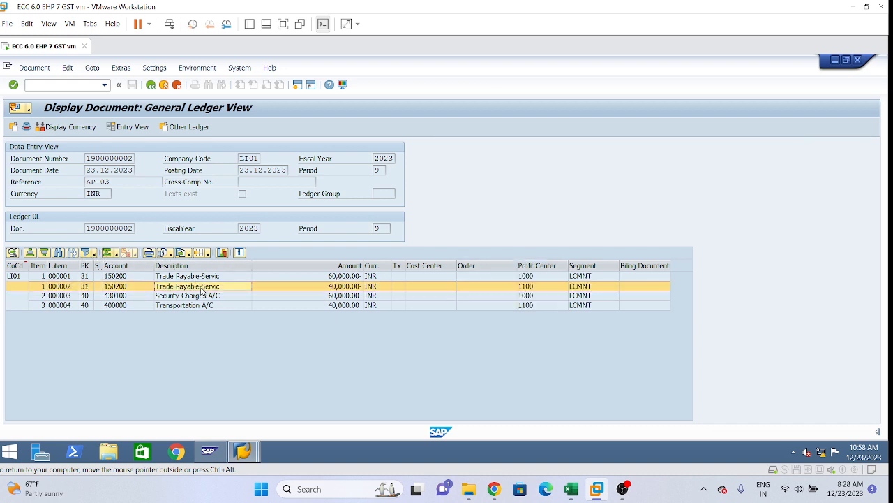
click(535, 267)
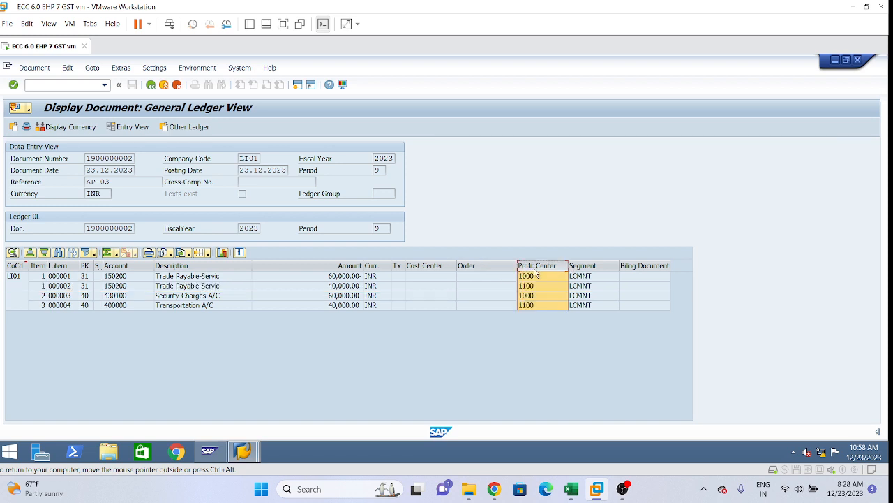
click(116, 266)
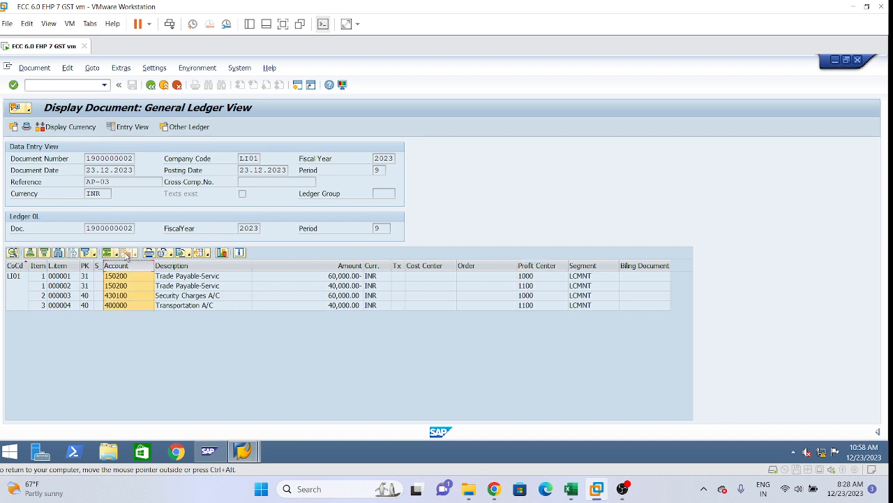
click(525, 266)
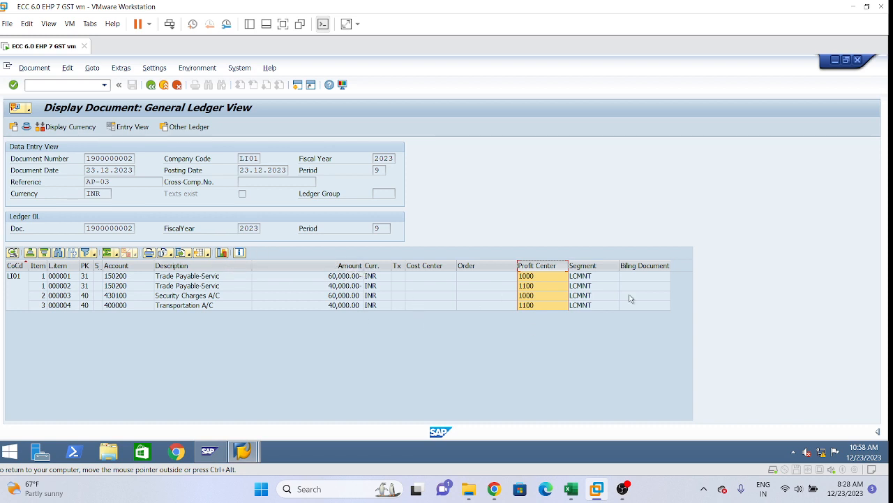
click(594, 266)
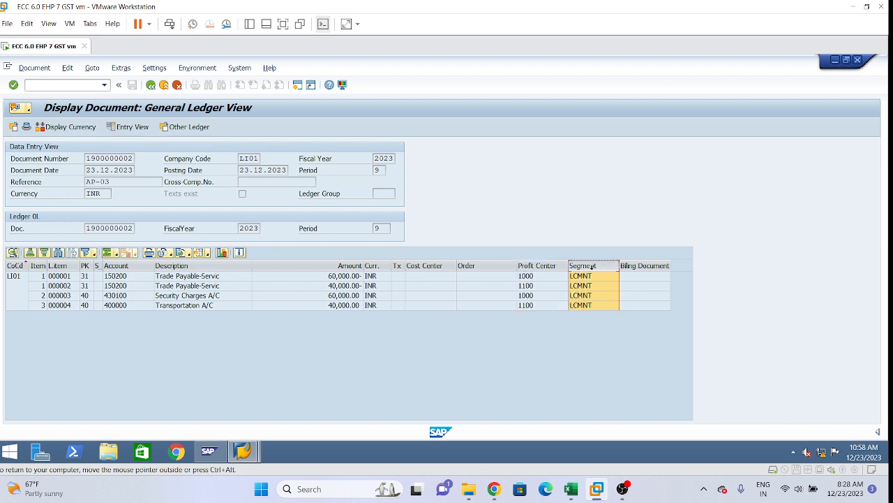
click(532, 265)
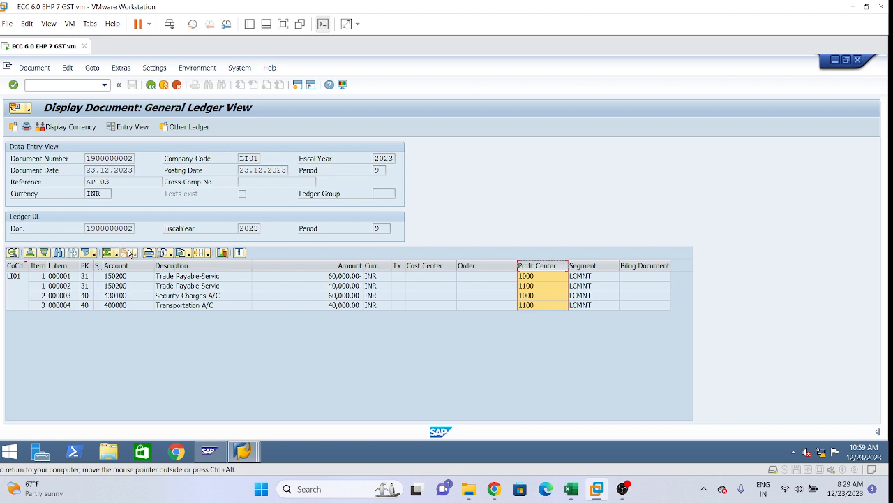
click(151, 86)
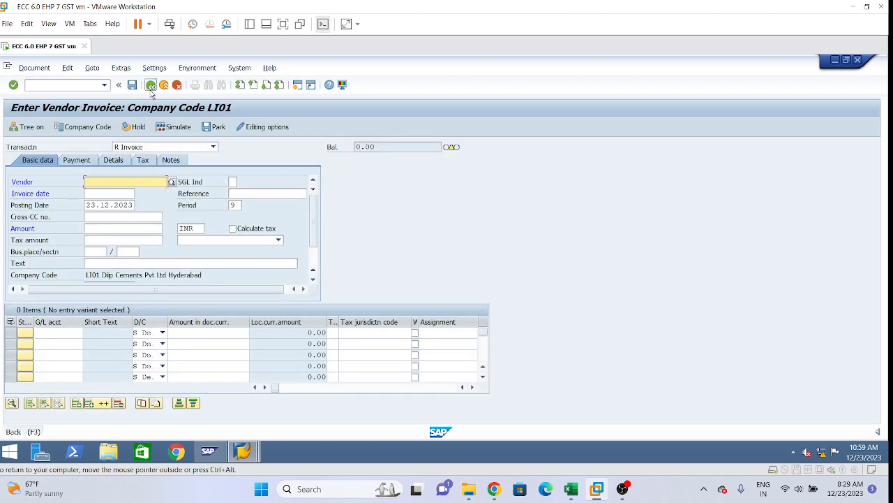
Leave vendor invoice entry, discarding the unsaved data, and open the general vendor credit memo transaction F-41
click(151, 86)
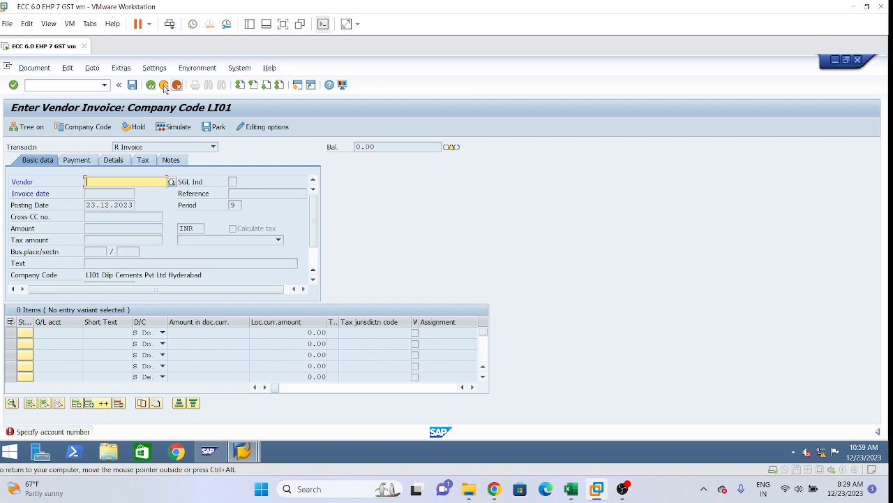
click(164, 85)
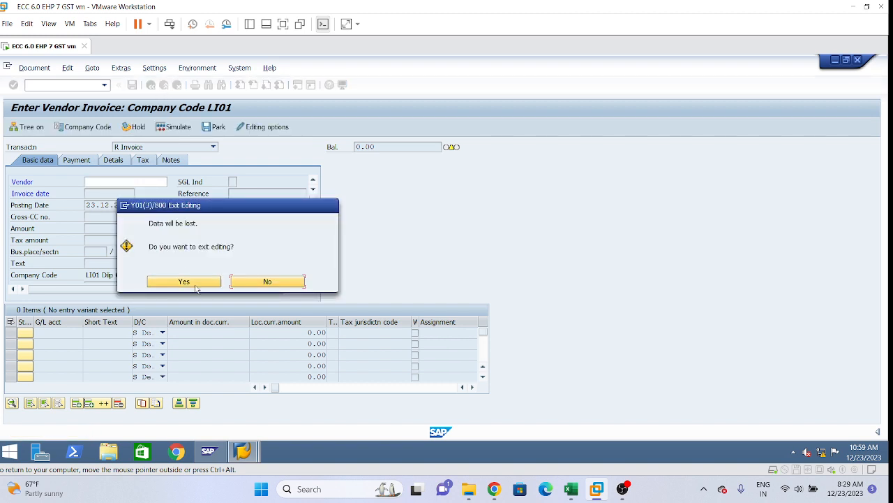
click(180, 283)
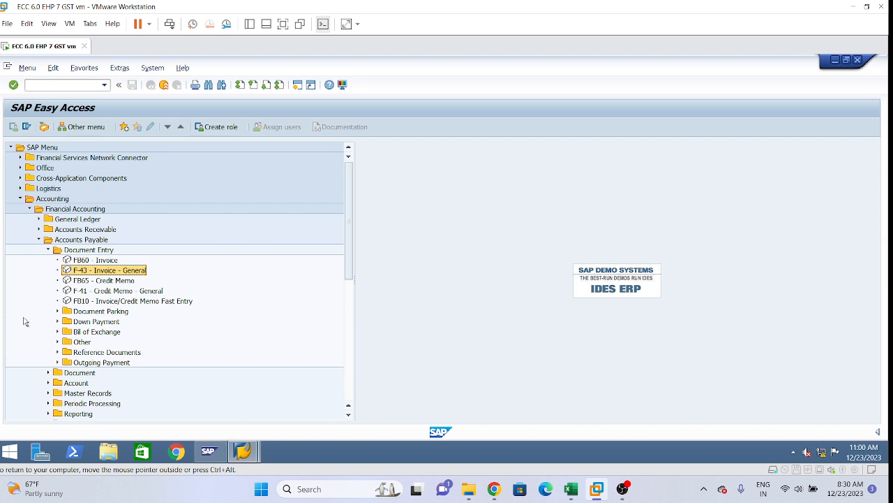
click(114, 292)
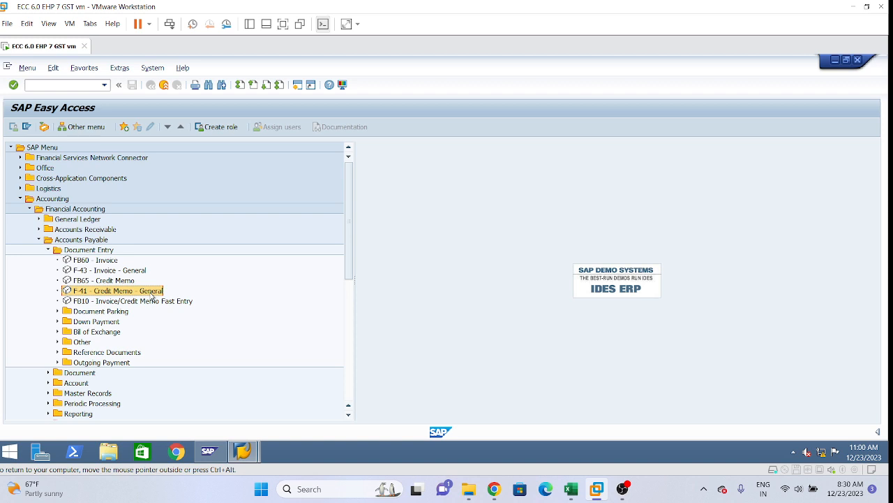
double_click(139, 295)
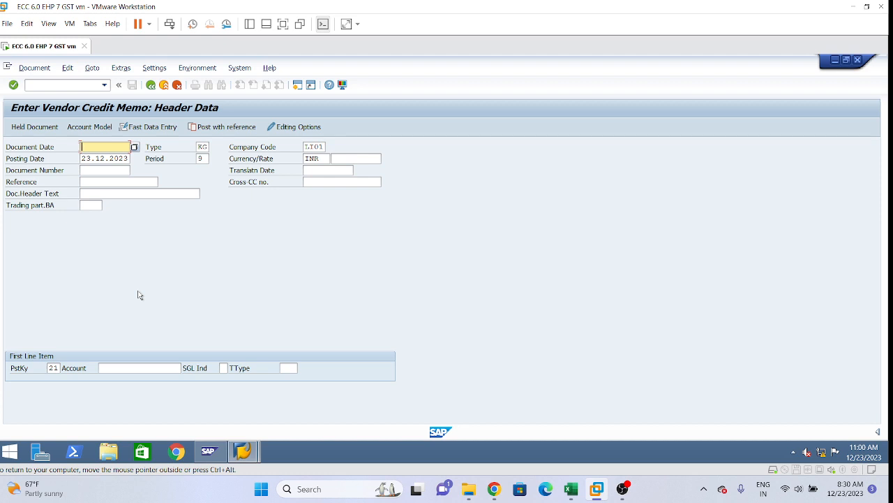
Switch to the G/L account line item display session for account 150200 and refresh its list
mouse_move(242, 452)
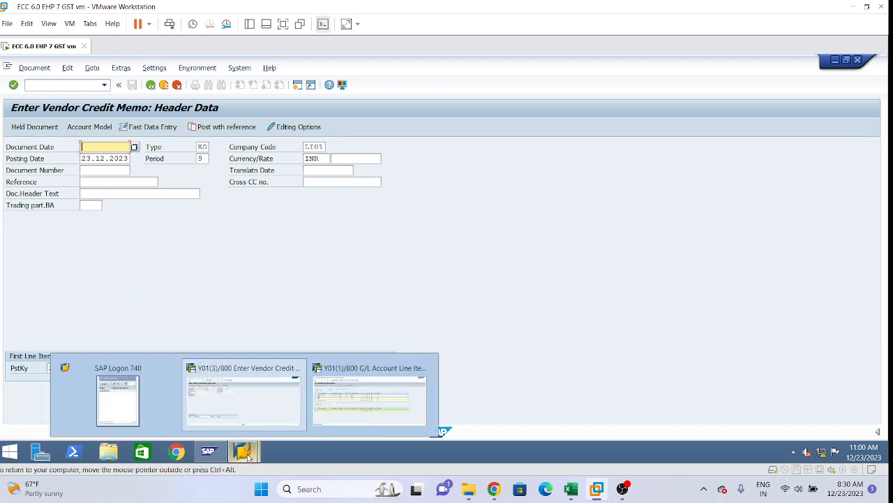
click(366, 402)
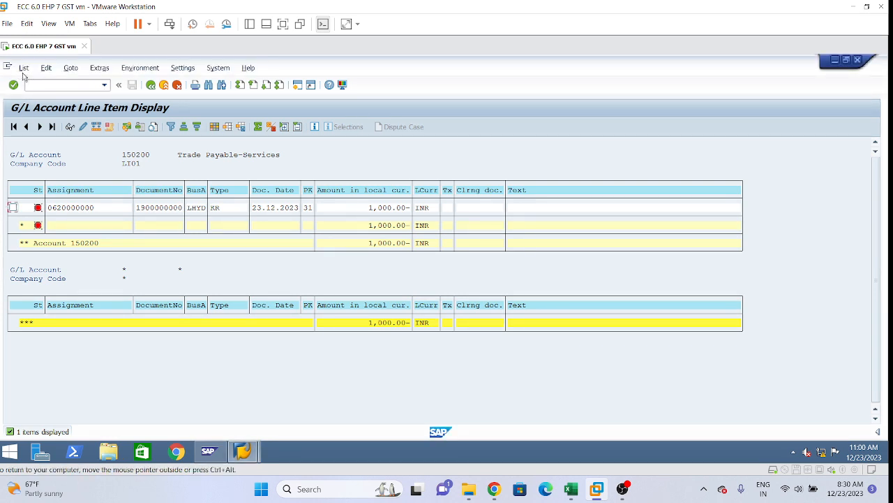
click(24, 70)
click(34, 94)
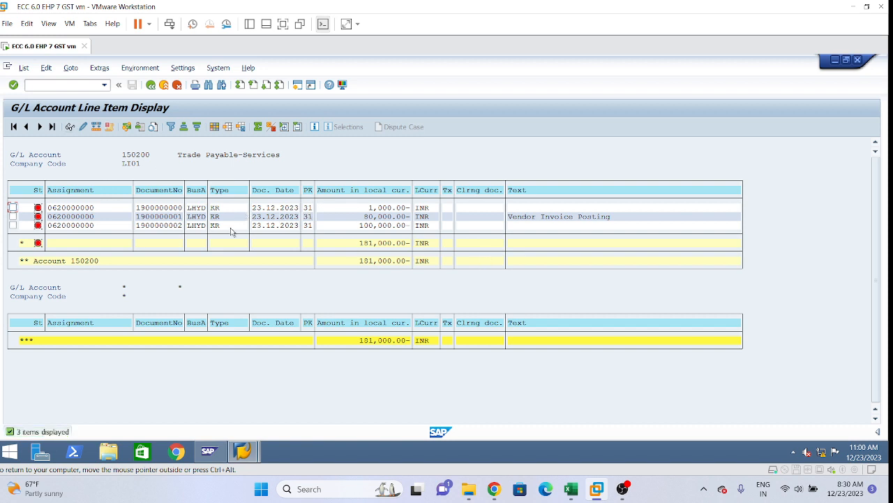
Find the hidden Reference field in the line item layout and add it to the displayed columns
click(157, 208)
click(216, 128)
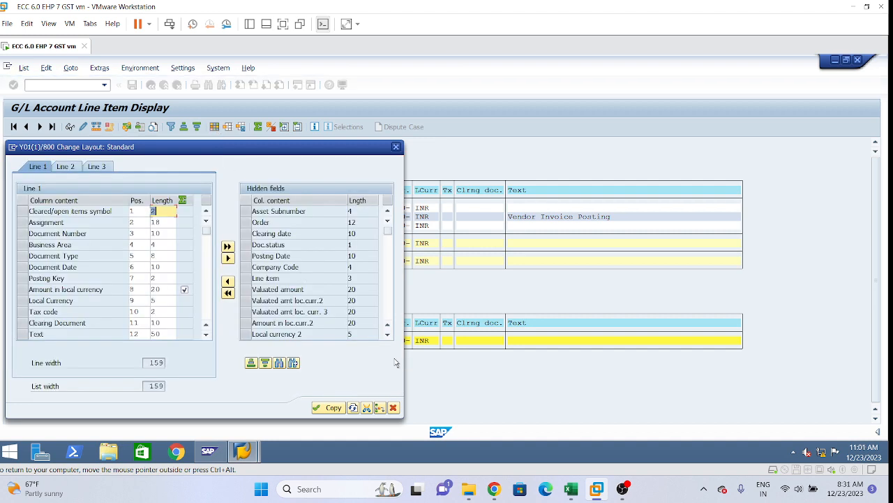
click(387, 335)
click(386, 337)
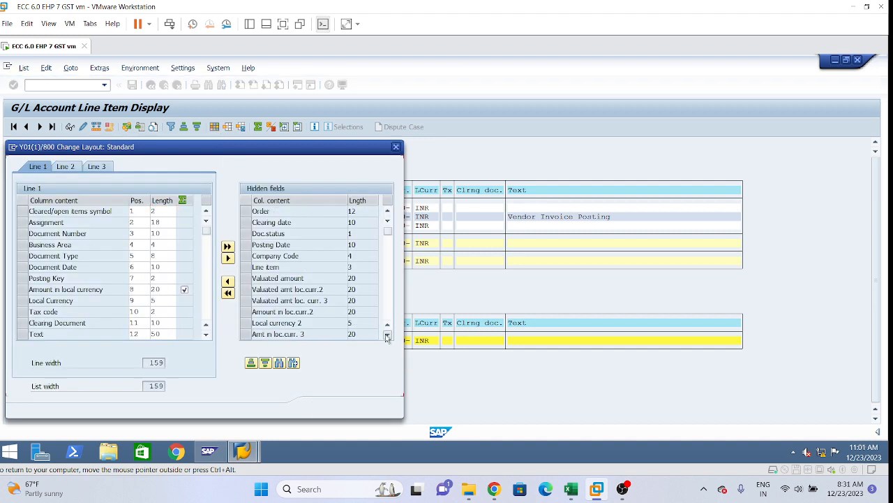
click(386, 337)
click(387, 336)
click(387, 336)
click(386, 337)
click(387, 337)
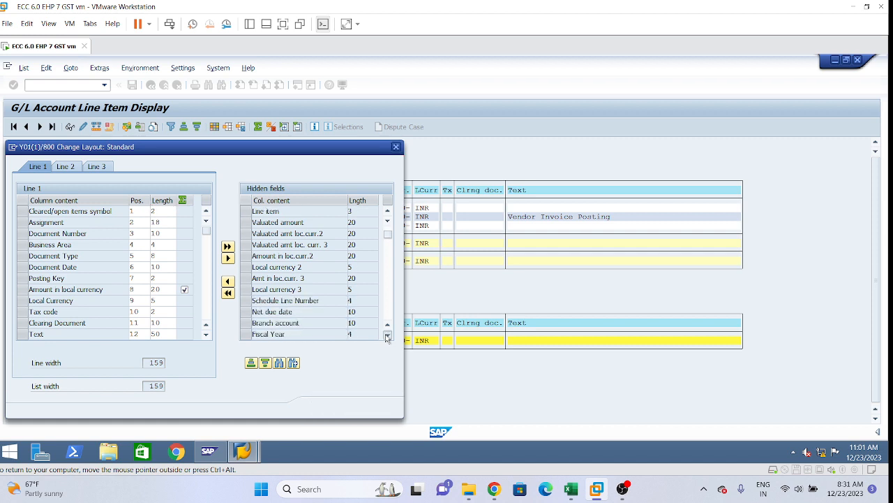
click(387, 336)
click(386, 336)
click(387, 336)
click(386, 337)
click(387, 336)
click(388, 336)
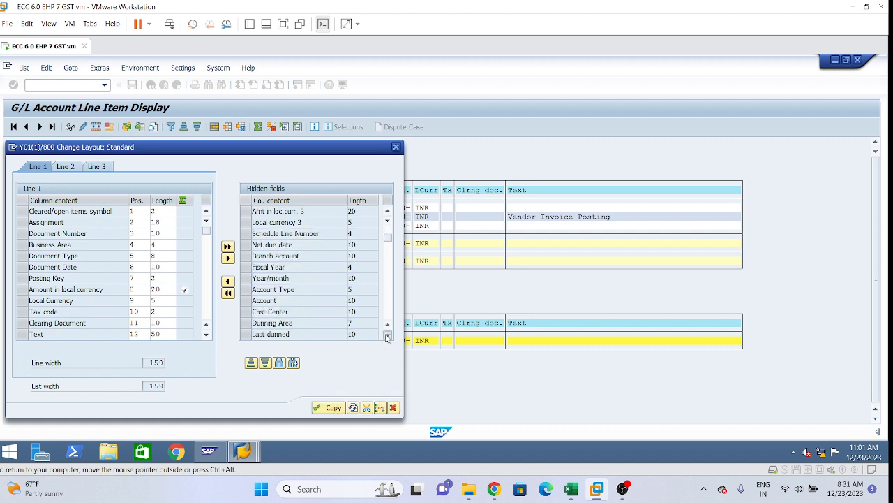
click(387, 337)
click(387, 336)
click(387, 337)
click(387, 337)
click(388, 336)
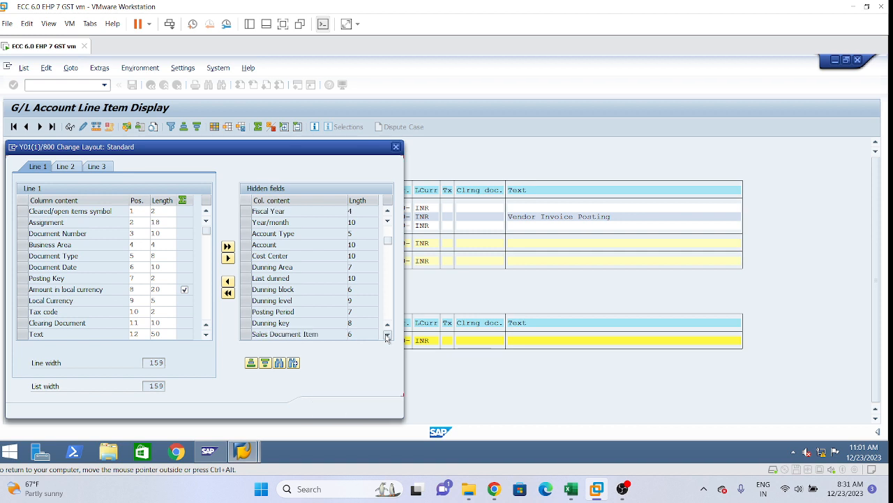
click(387, 336)
click(388, 337)
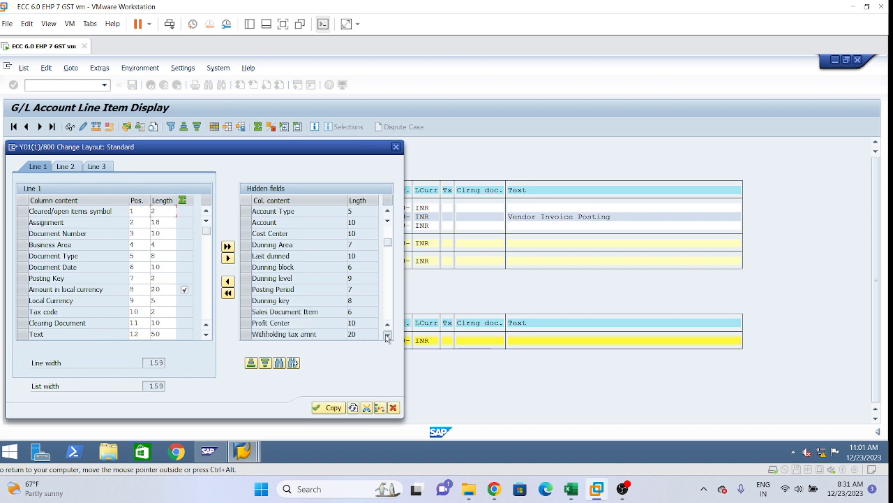
click(387, 336)
click(388, 337)
click(387, 336)
click(388, 337)
click(387, 336)
click(388, 337)
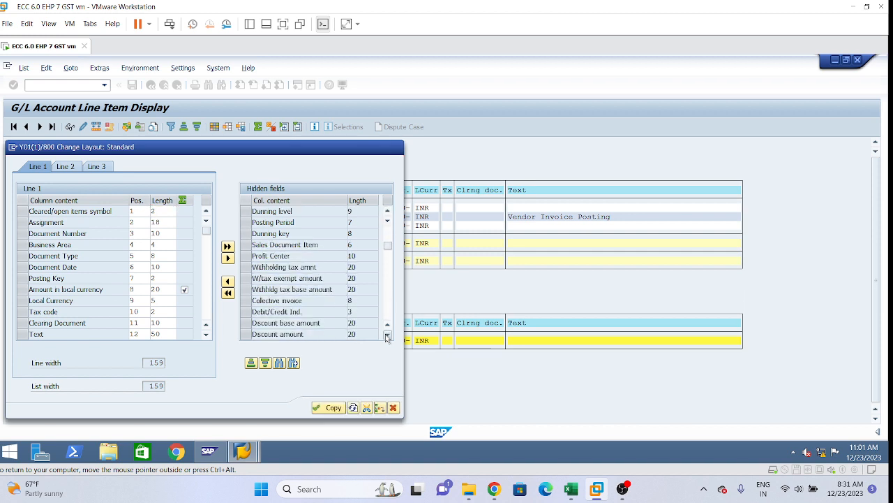
click(387, 336)
click(387, 336)
click(387, 337)
click(388, 336)
click(388, 336)
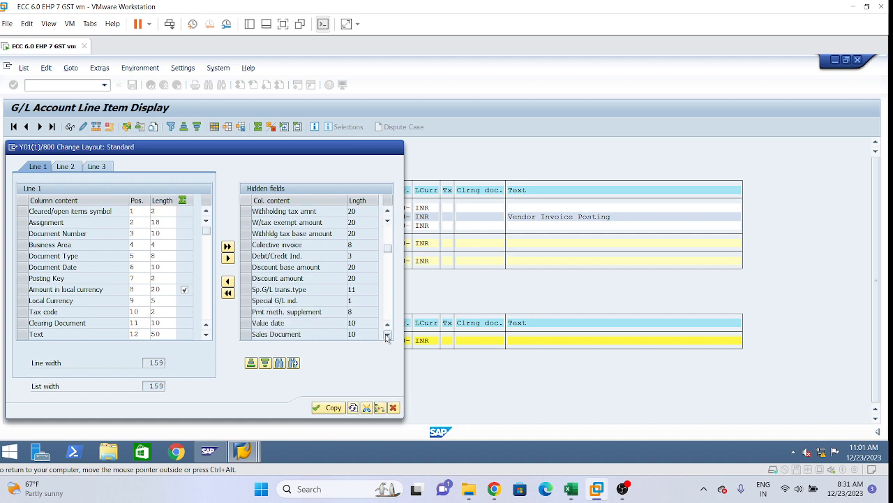
click(388, 336)
click(387, 336)
click(279, 365)
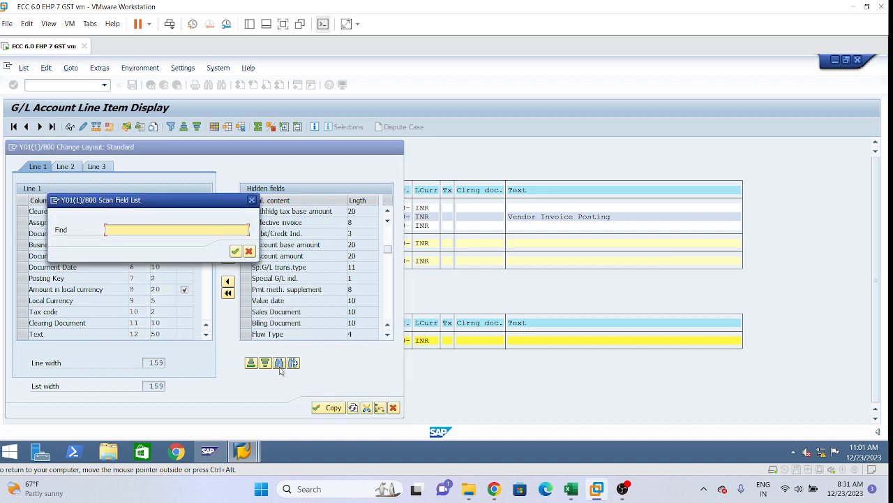
text(clear)
key(Return)
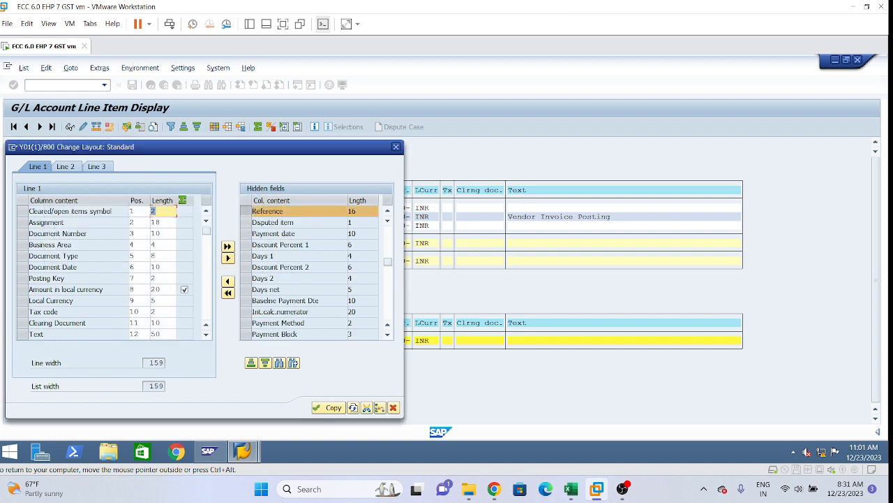
click(228, 282)
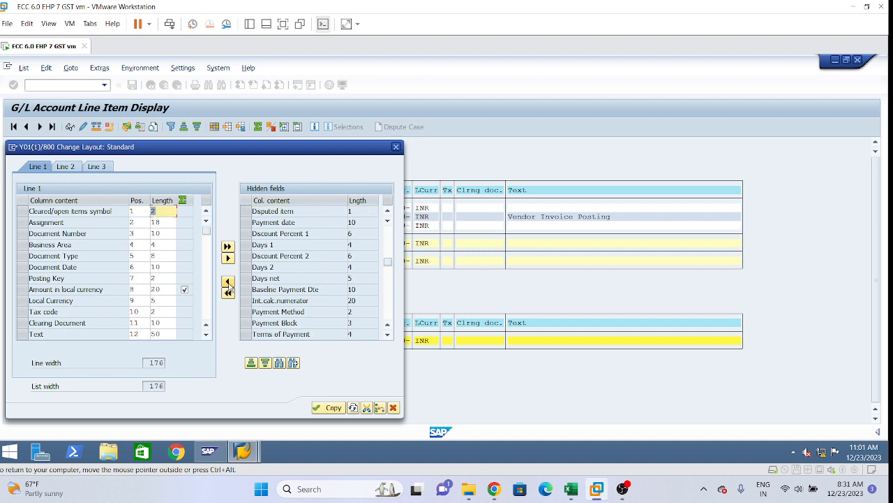
Check the Reference field's place at the end of the displayed columns and apply the changed layout
click(206, 314)
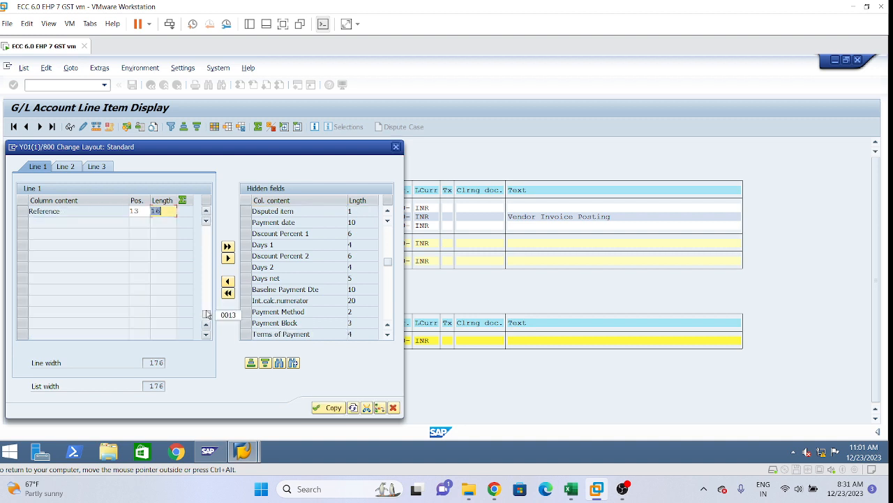
click(206, 215)
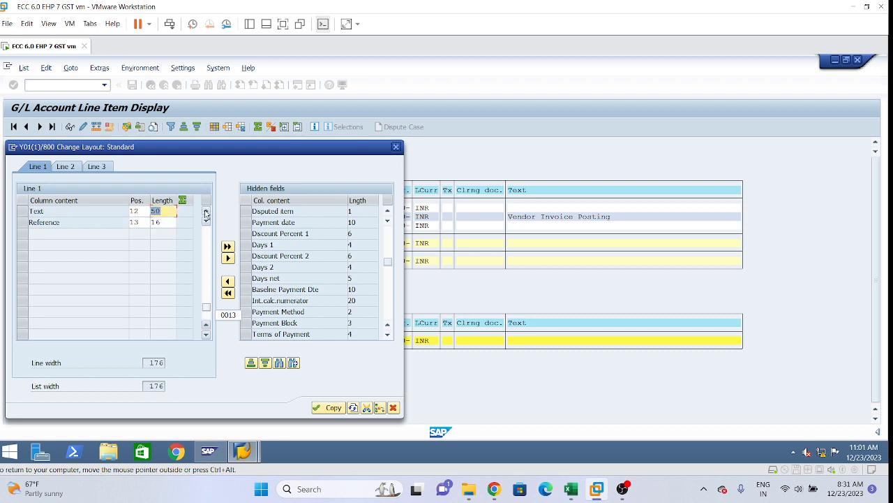
click(206, 215)
click(206, 215)
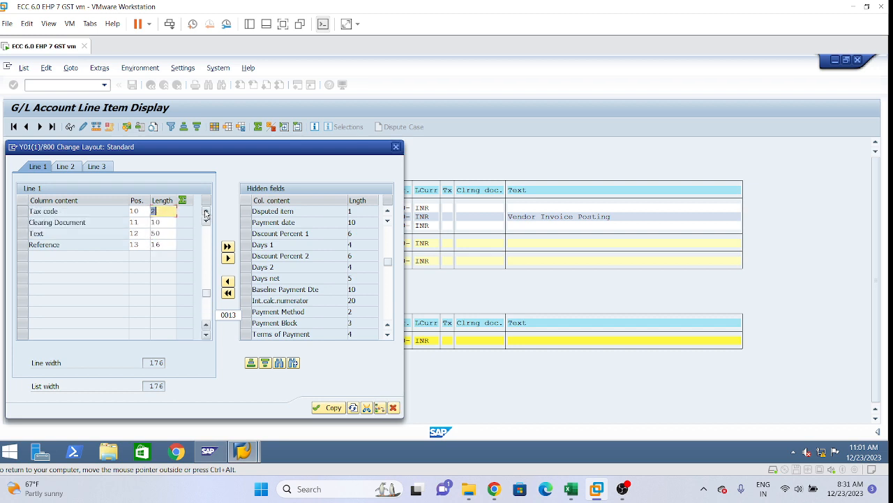
click(21, 248)
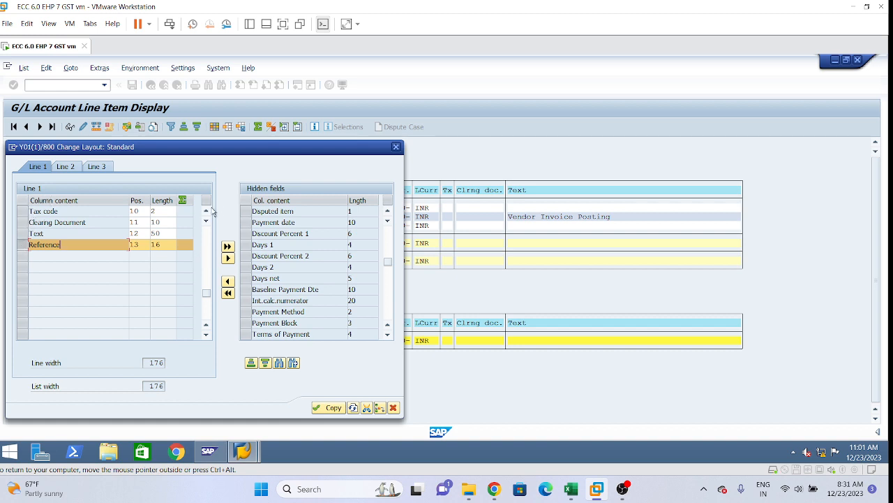
click(207, 212)
click(207, 211)
click(207, 212)
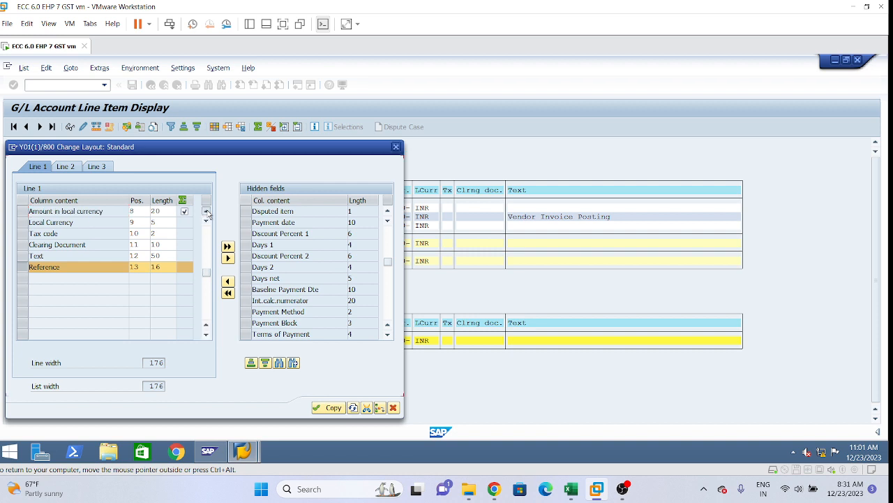
click(207, 211)
click(22, 289)
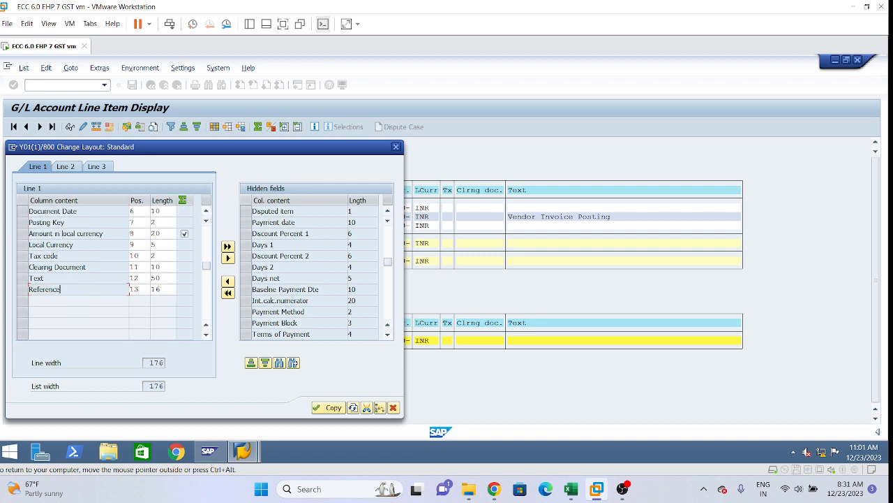
click(21, 289)
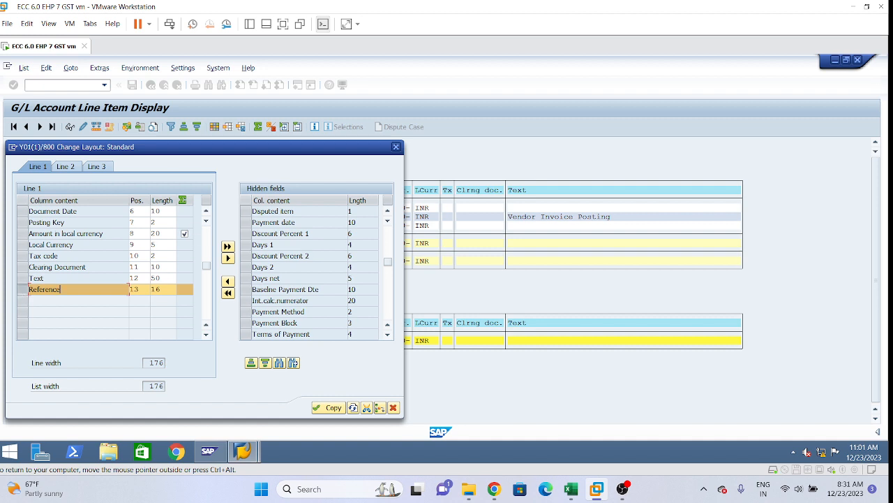
click(325, 409)
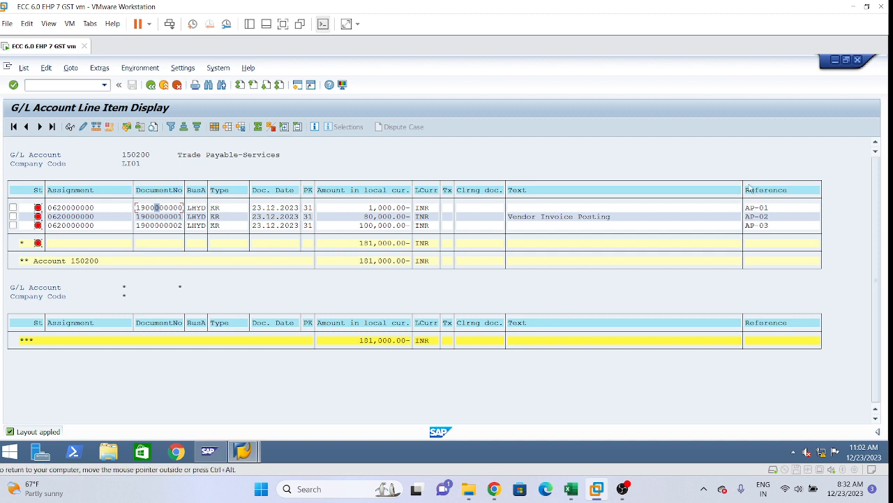
Examine the first invoice's reference in the line item list and return to the vendor credit memo session
click(761, 207)
click(751, 208)
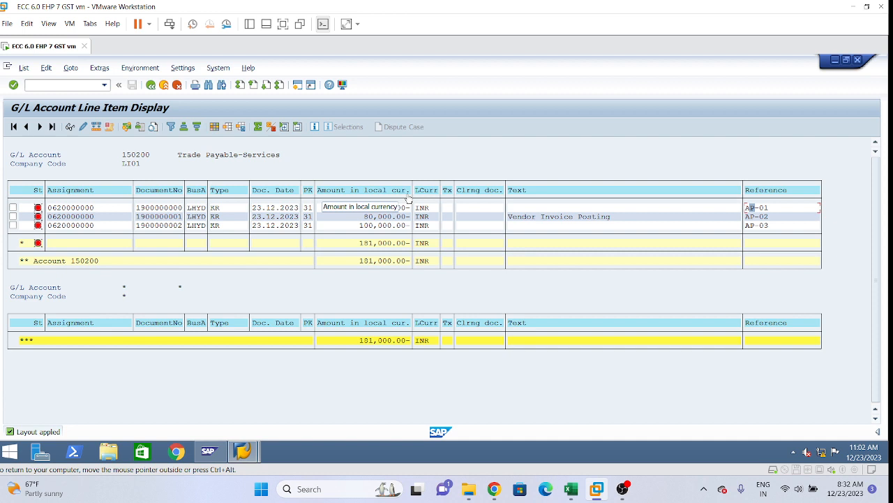
click(247, 455)
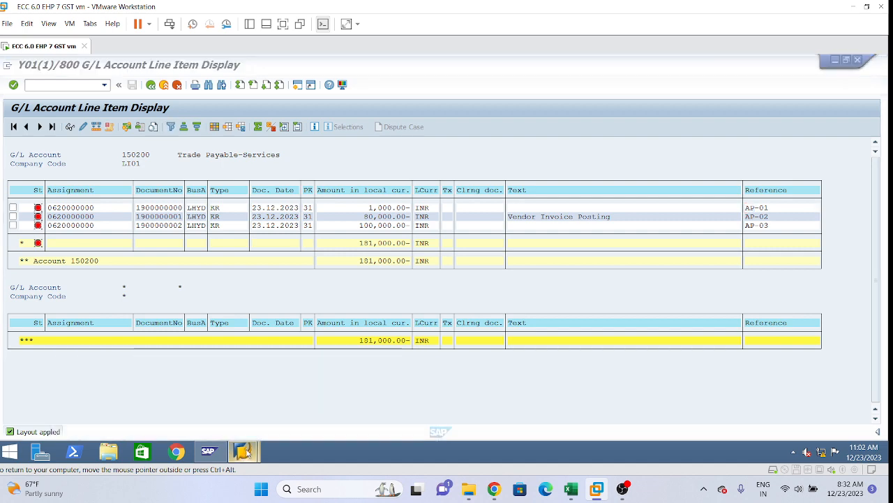
click(226, 412)
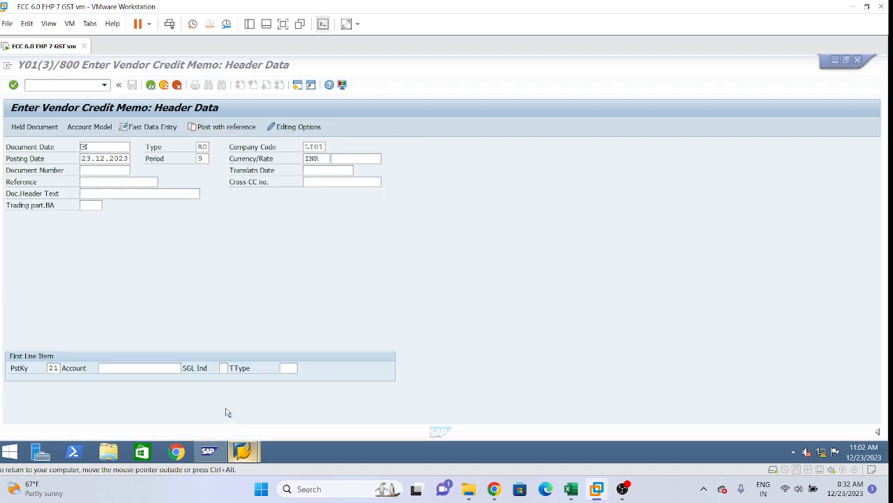
Set the credit memo's document date to 23.12.2023 and its reference to AP-01
click(93, 149)
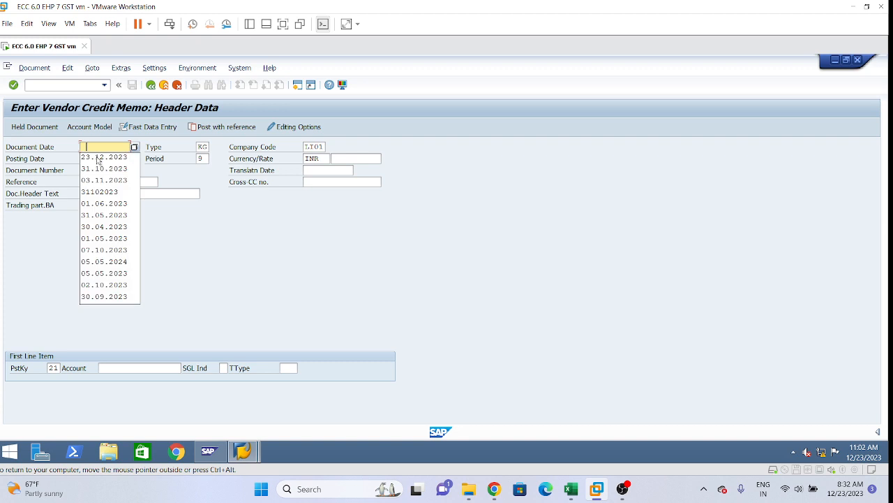
click(103, 159)
click(106, 182)
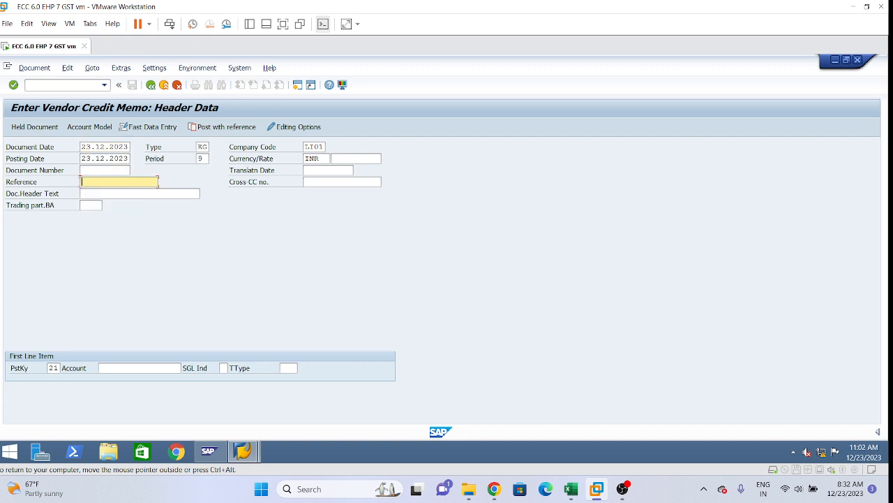
text(AP-01)
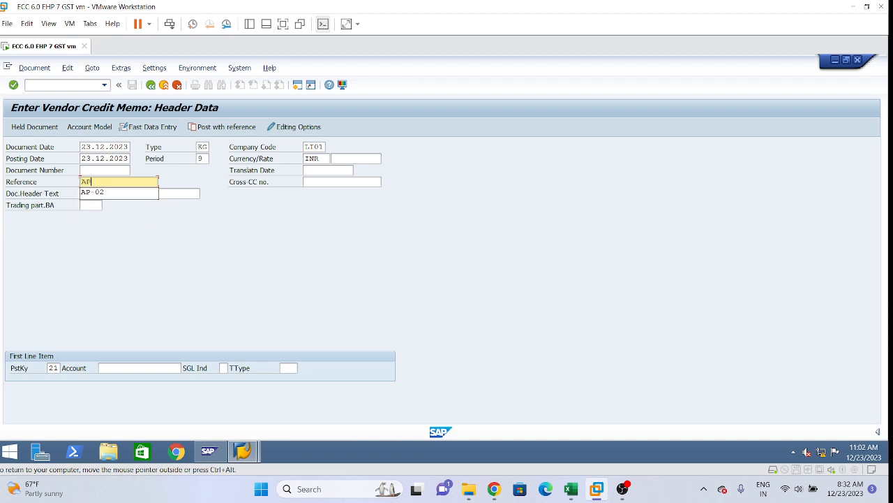
Enter the vendor account of Nasim Pvt Ltd for the first line item with posting key 21 and set its amount to 300 INR
click(101, 367)
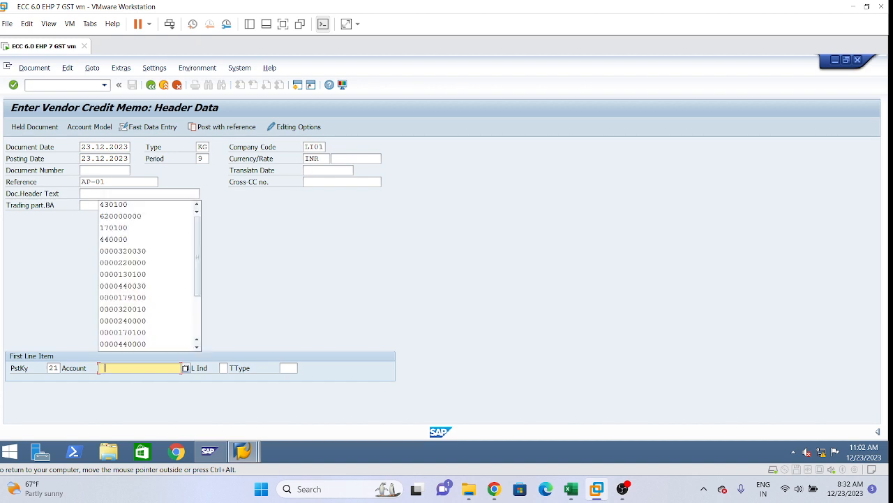
key(Down)
key(Down)
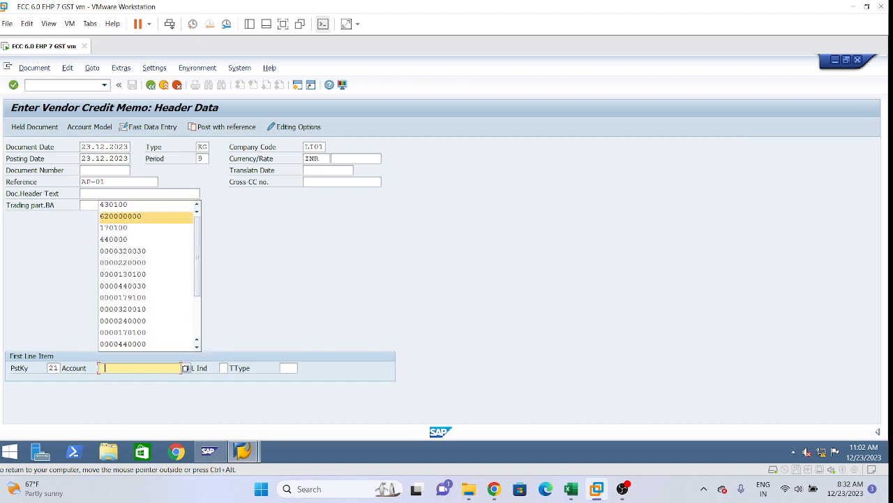
key(Return)
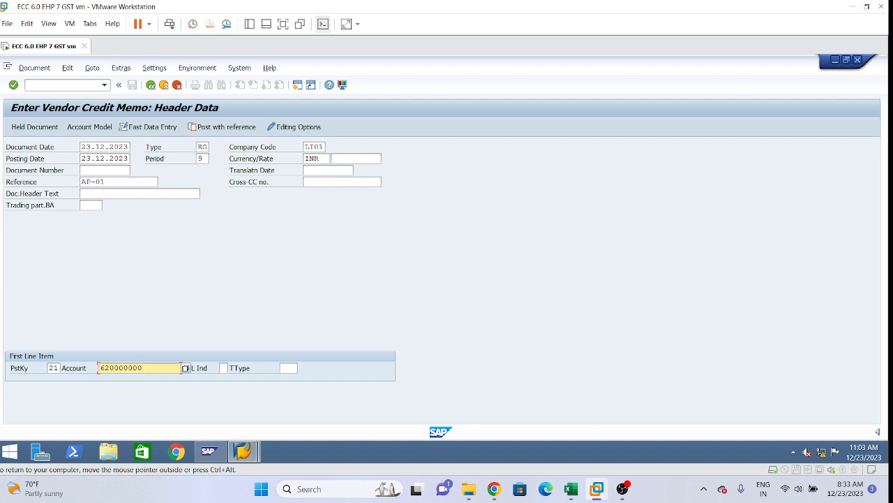
key(Return)
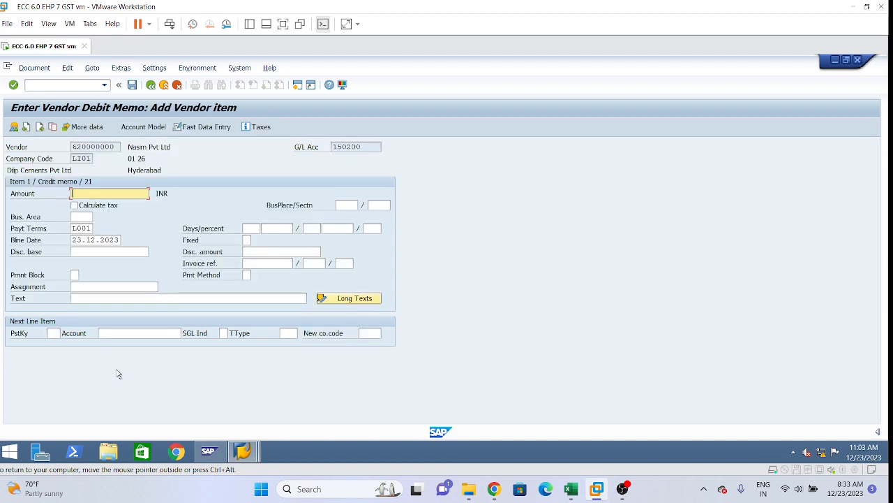
text(300)
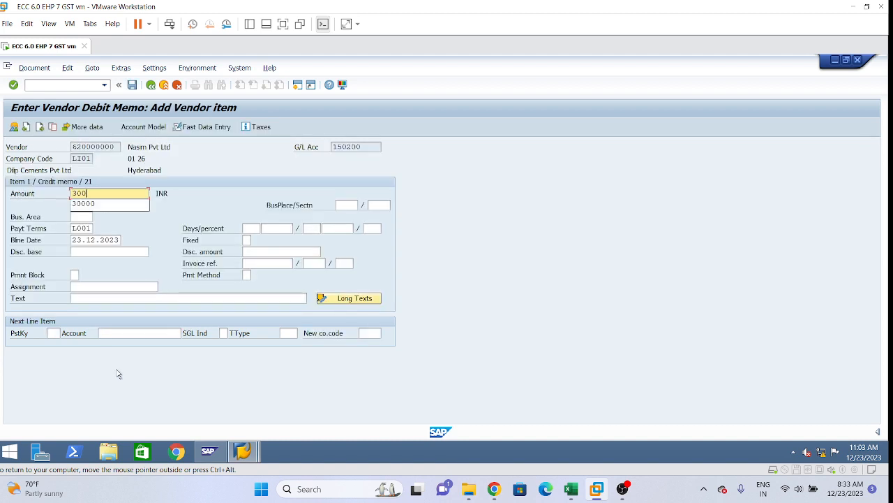
click(161, 235)
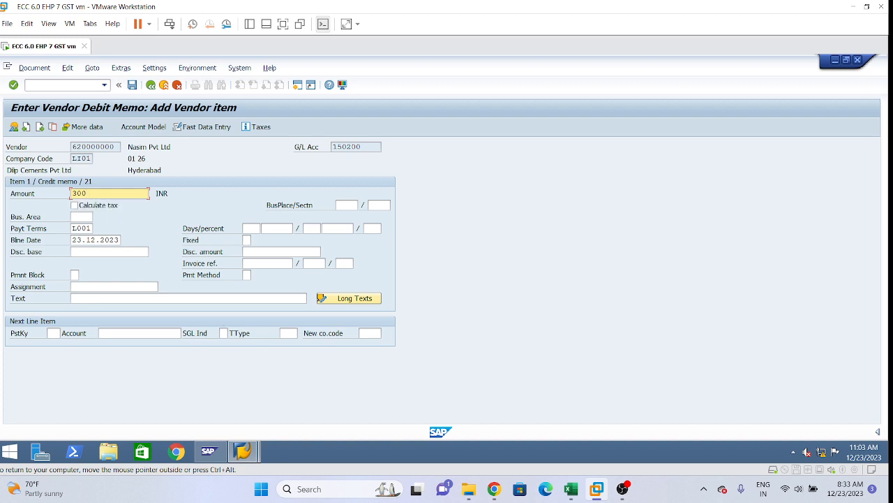
click(56, 334)
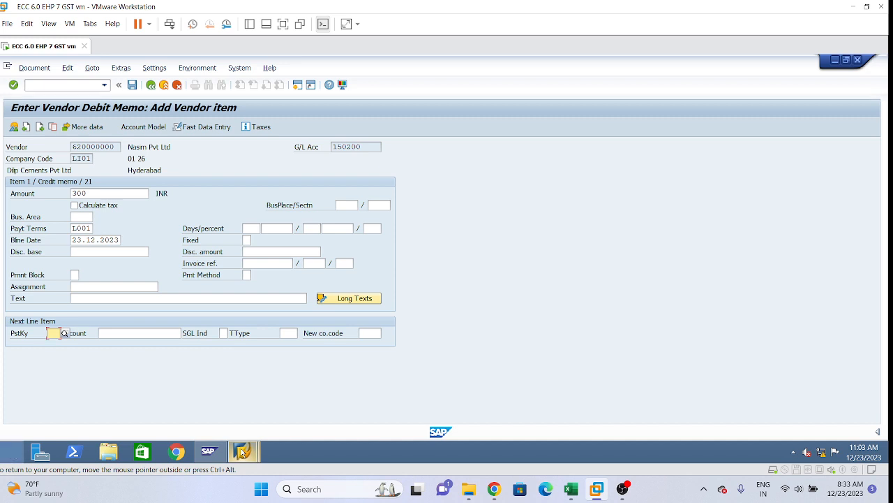
Switch to the G/L line item session, open the AP-01 invoice and examine its document overview for the offsetting expense account
mouse_move(242, 452)
click(355, 409)
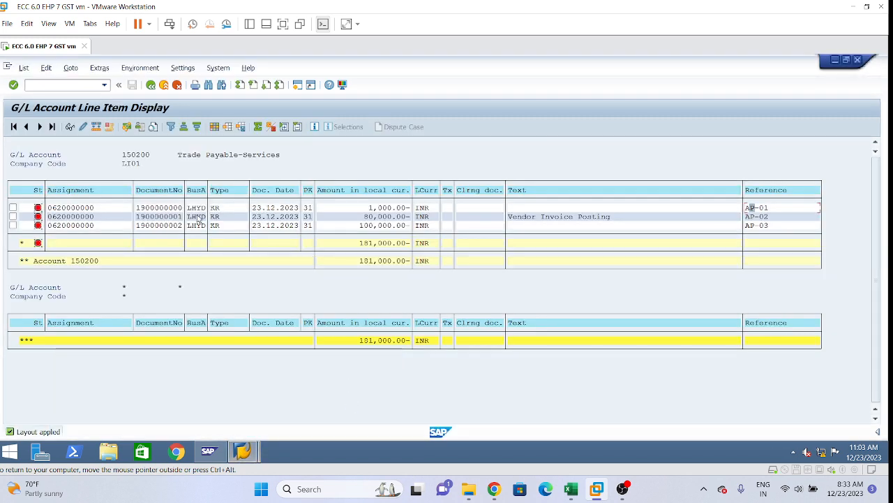
double_click(155, 208)
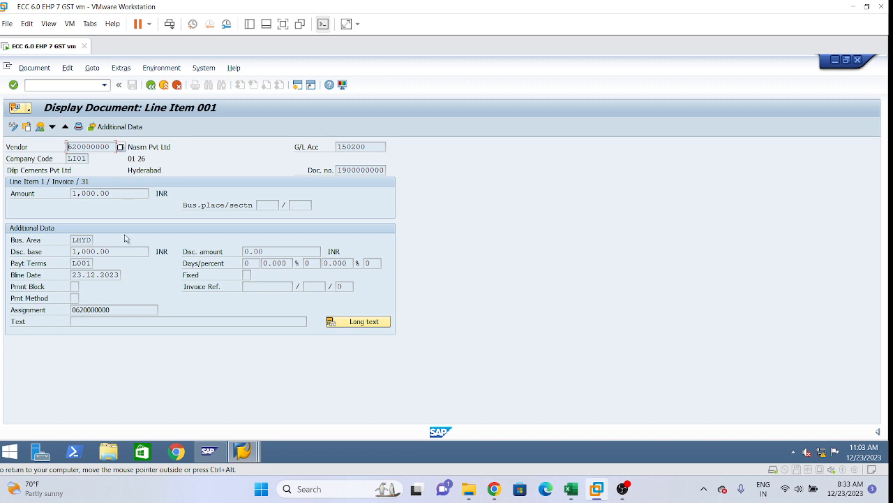
click(40, 128)
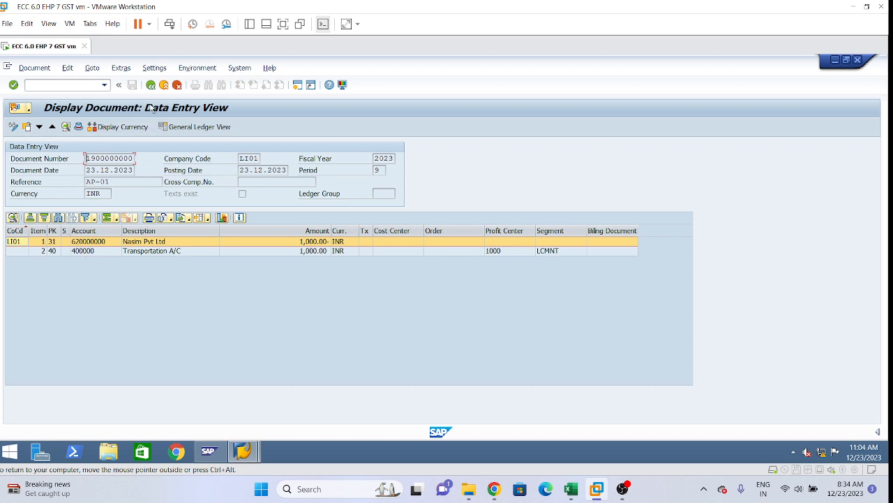
Rerun the line item list for G/L account 150200 and return to the vendor credit memo session
click(150, 84)
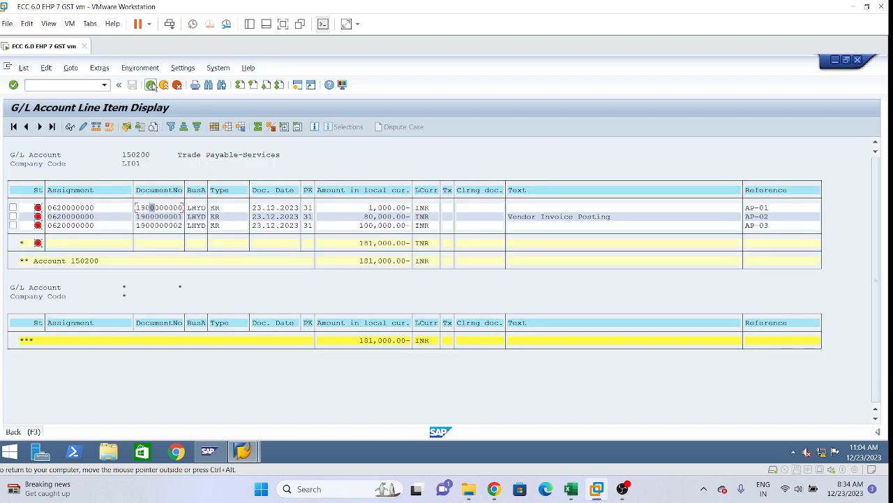
click(150, 84)
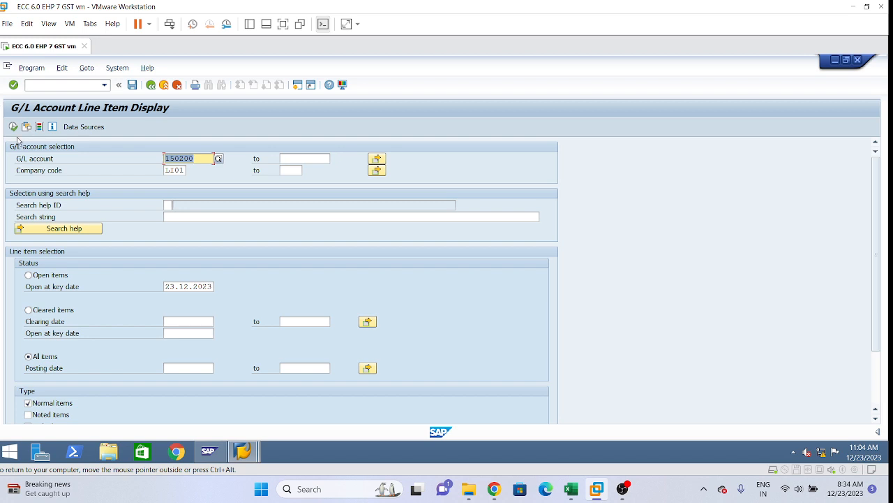
click(13, 127)
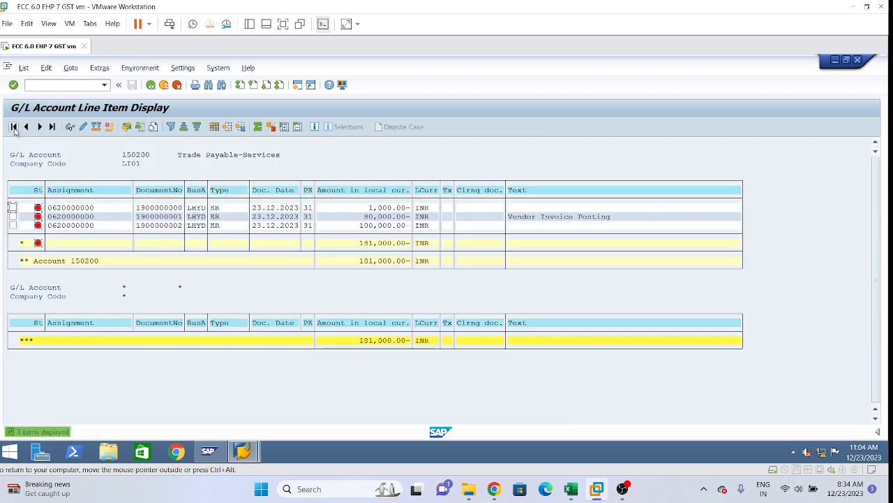
key(alt+Tab)
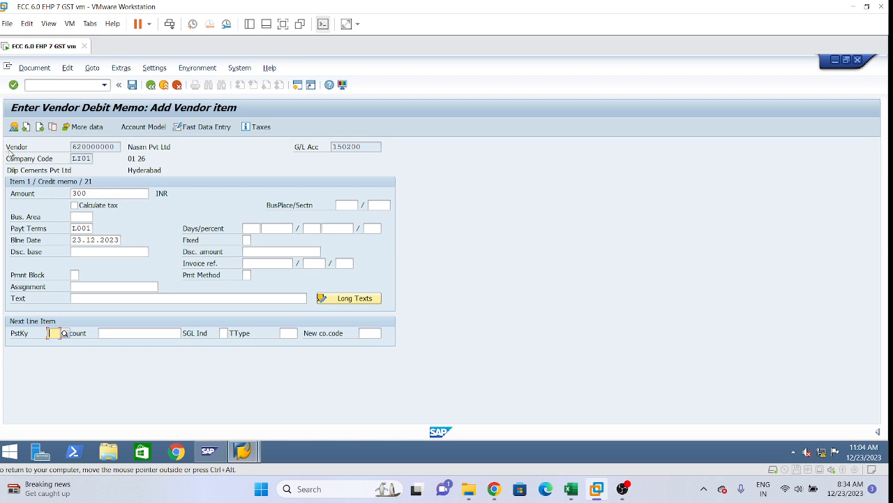
Set the next line item to posting key 50 with G/L account 400000 and proceed to its item details
text(50)
key(Tab)
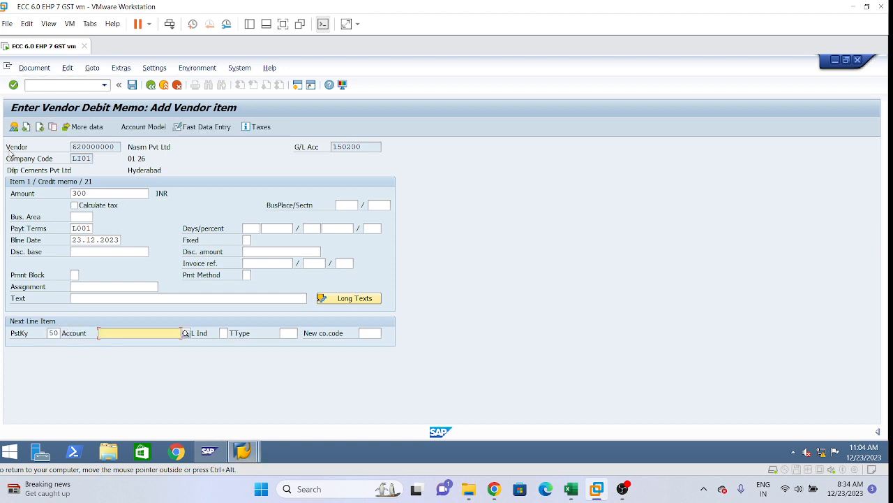
key(space)
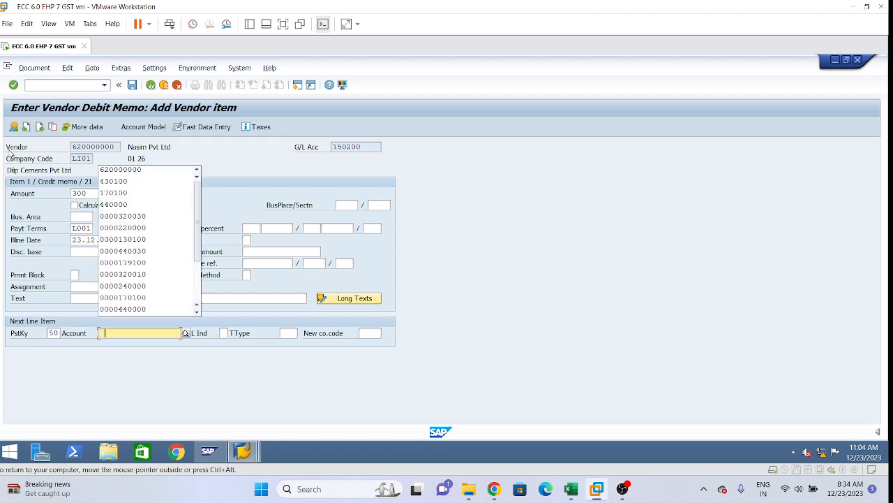
key(Down)
key(Down)
key(Down)
key(Down)
key(Return)
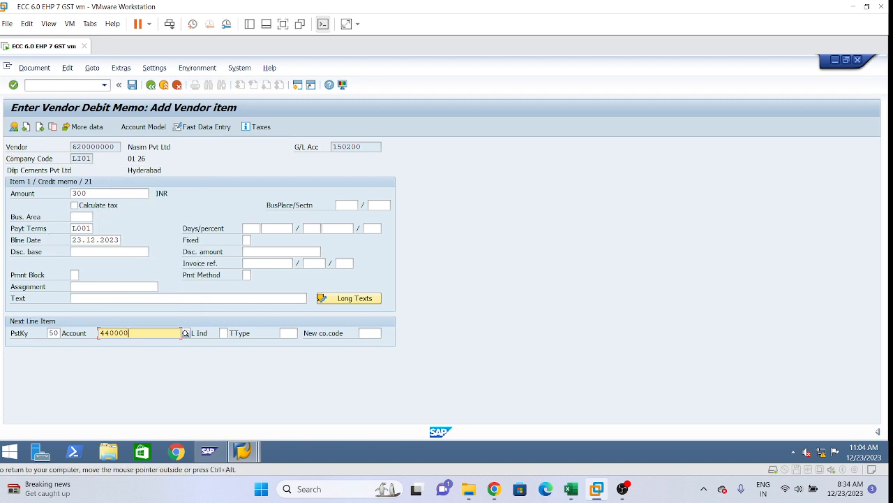
click(109, 333)
key(BackSpace)
text(0)
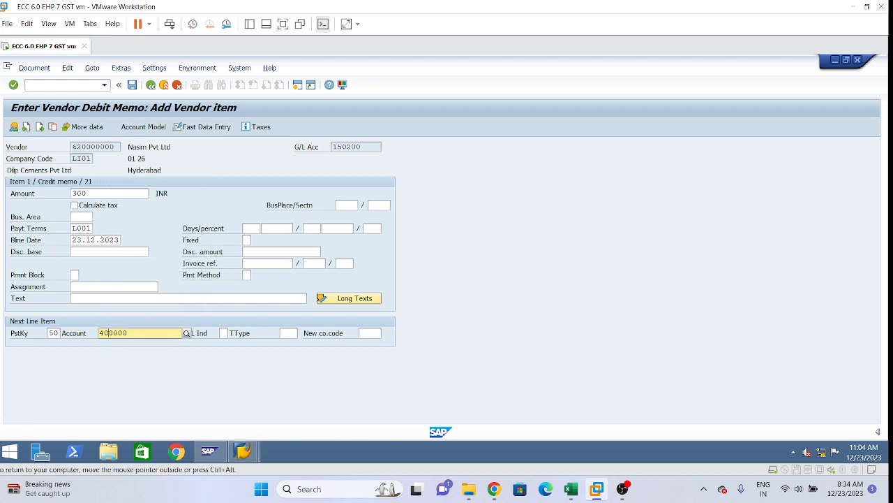
key(Return)
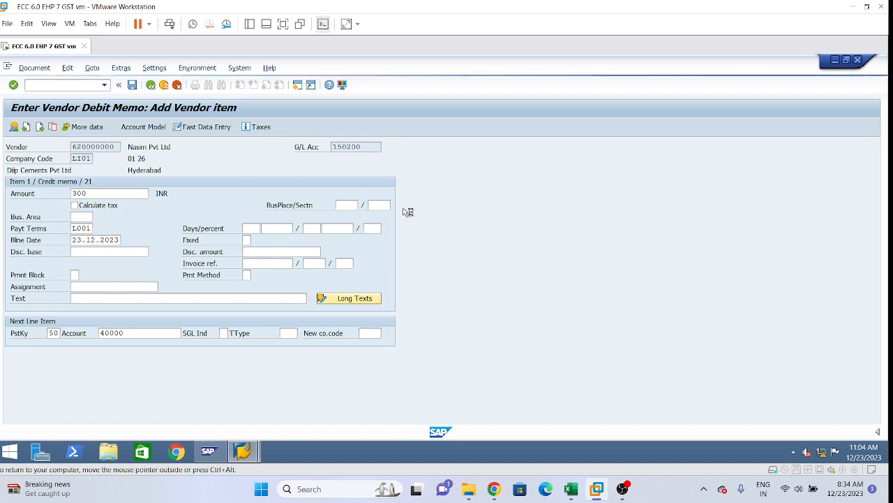
text(0)
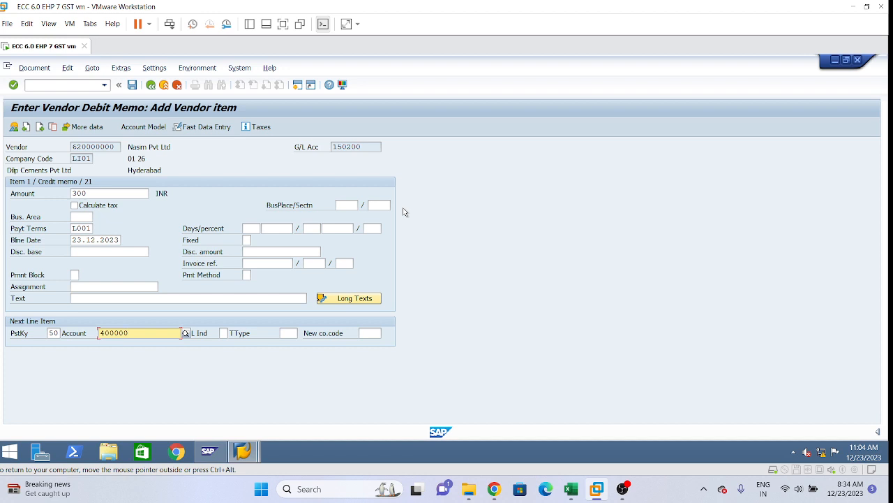
key(Return)
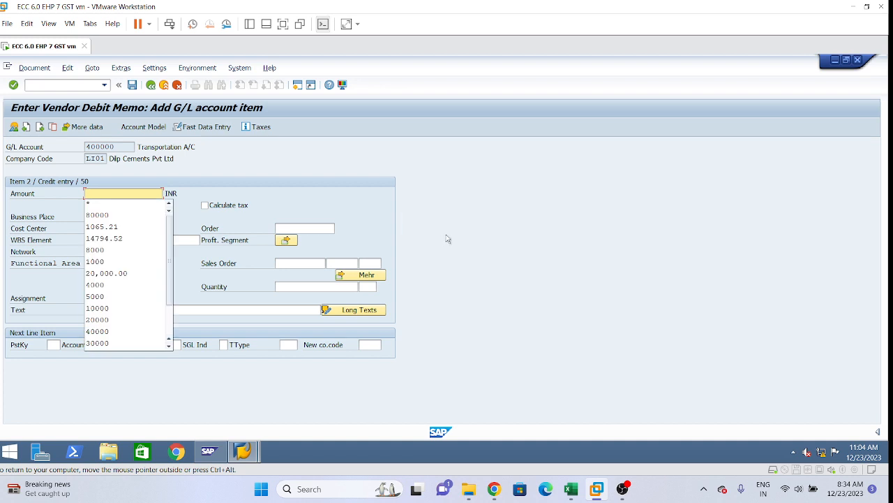
Enter * as the amount and + as the text of the Transportation A/C item
click(159, 203)
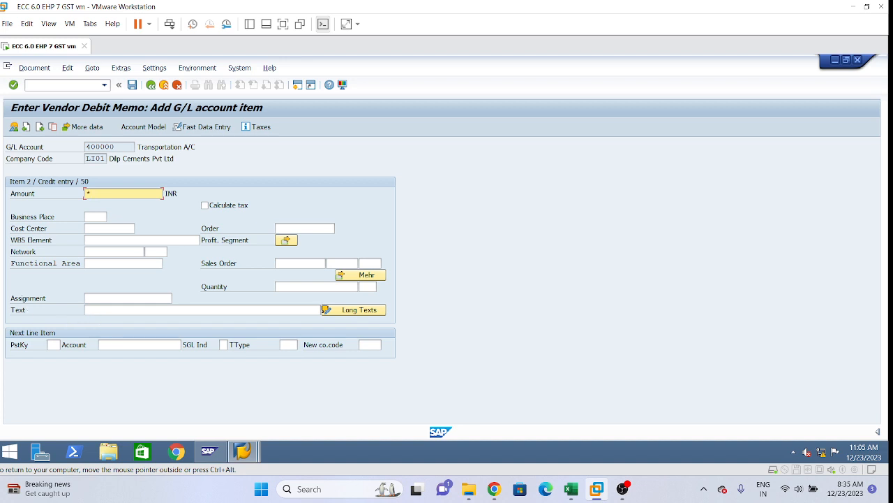
click(124, 310)
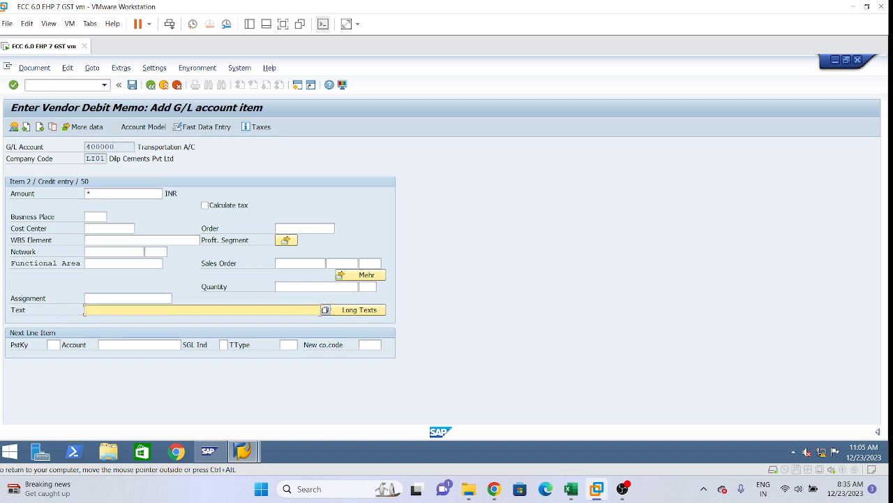
text(+)
Assign business area LHYD and profit center 1000 in the coding block of the Transportation A/C item
click(366, 275)
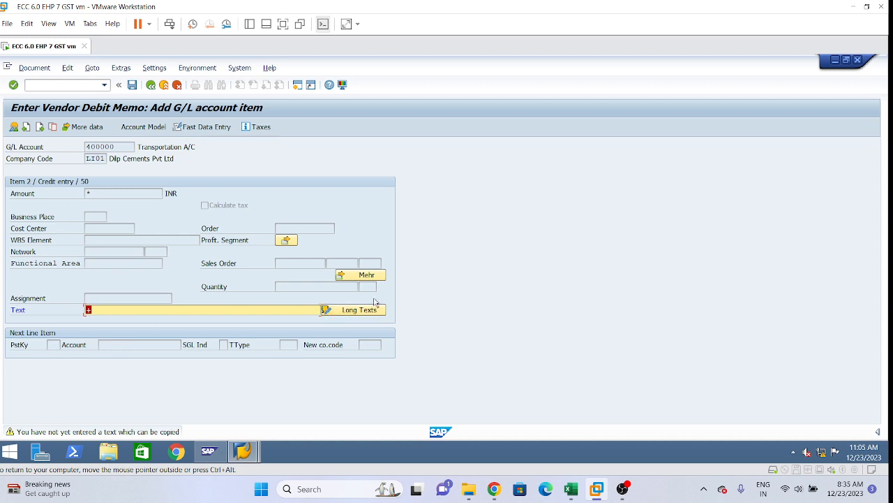
click(364, 274)
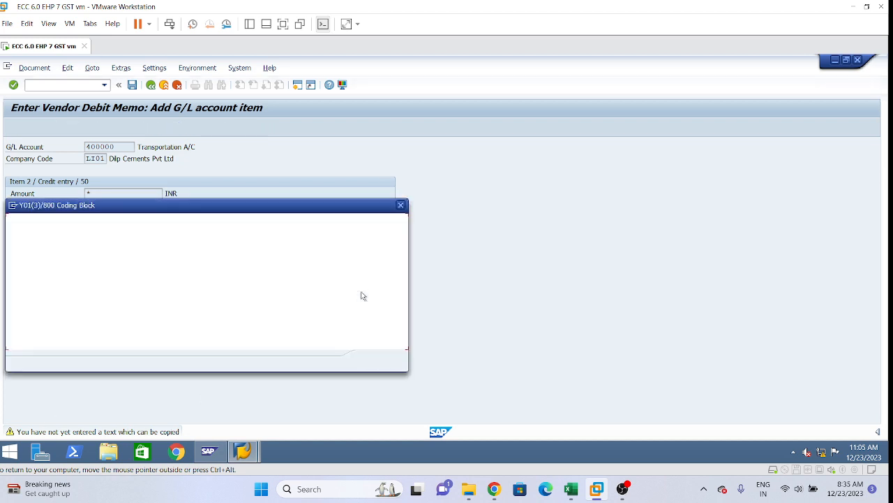
click(303, 211)
drag(302, 214, 506, 226)
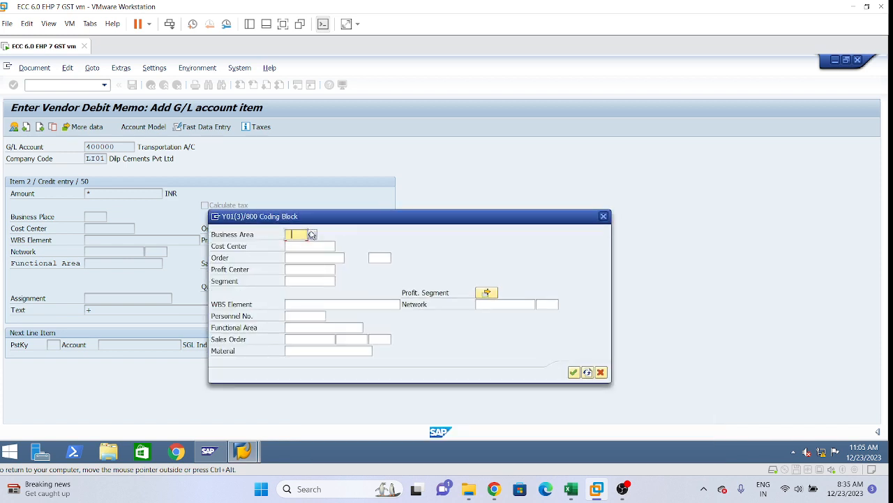
text(LHYD)
key(Return)
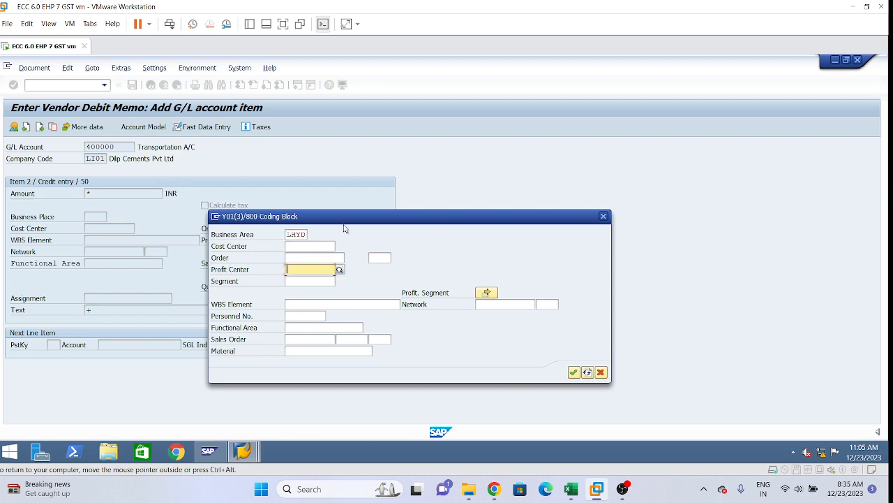
drag(361, 220, 313, 204)
key(space)
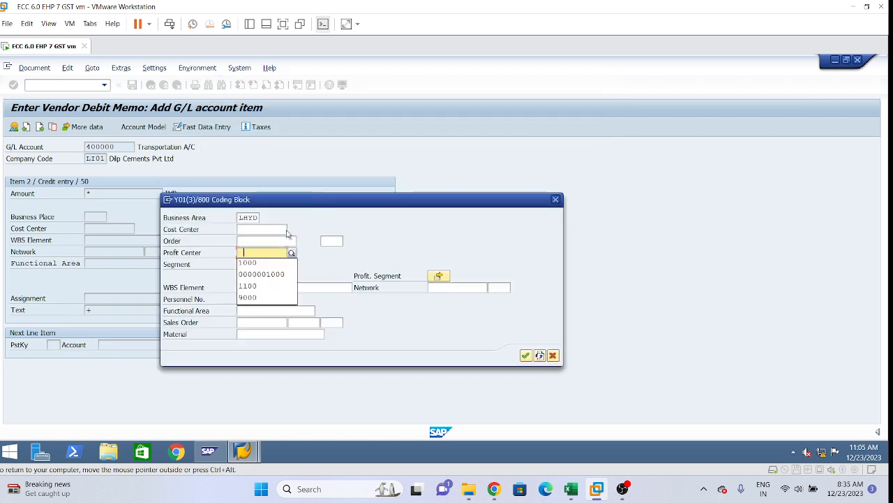
click(257, 263)
key(Return)
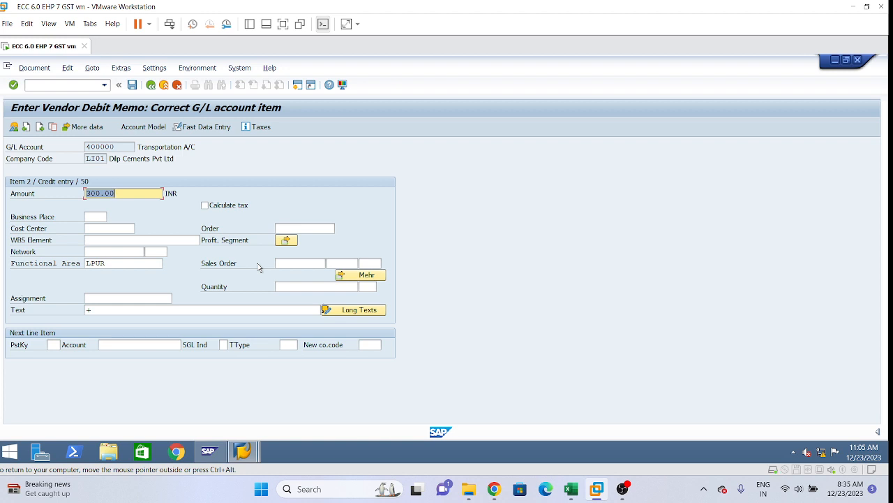
Simulate the vendor credit memo and post it
click(35, 68)
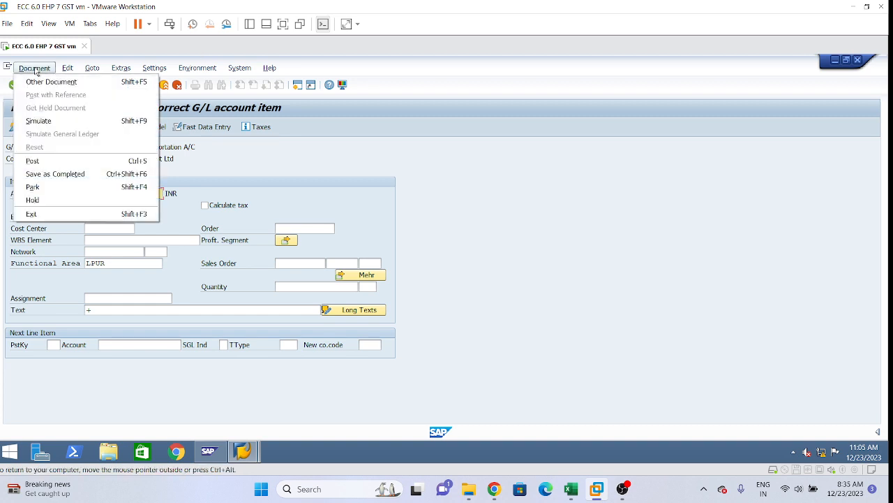
click(48, 123)
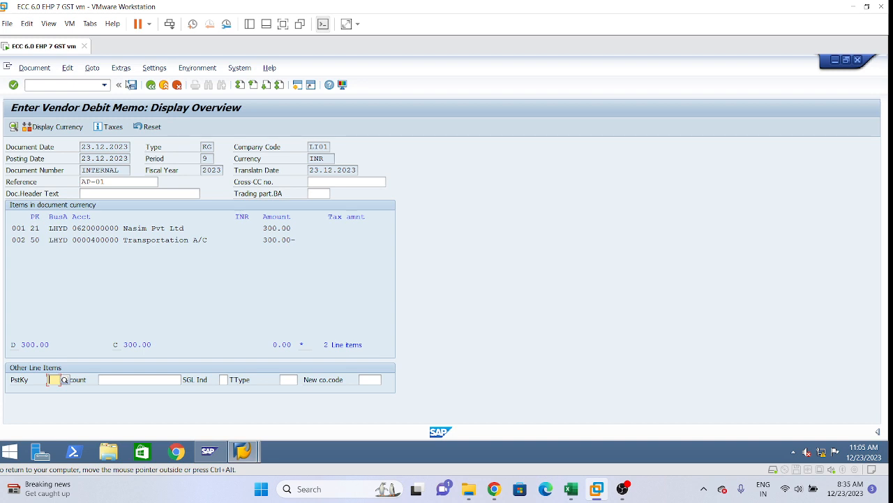
click(132, 85)
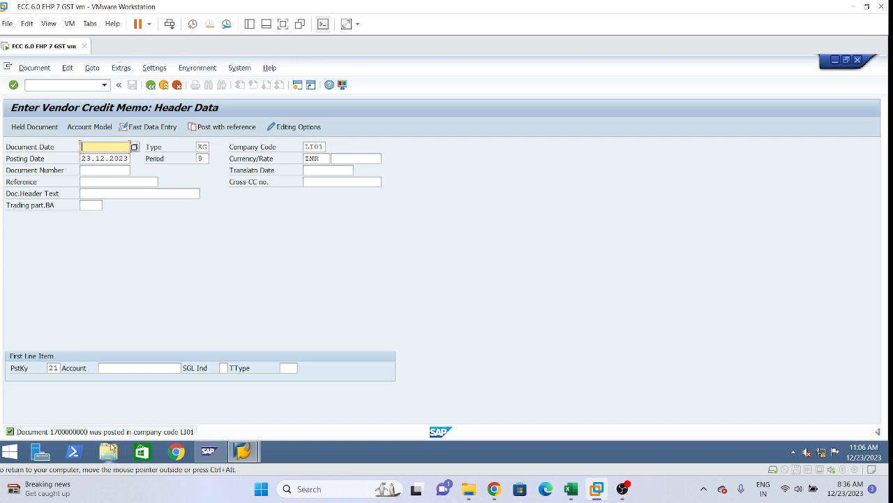
Refresh the line item list of the Trade Payable-Services account in the other session, check the credit memo item, and leave the display
click(248, 453)
click(248, 453)
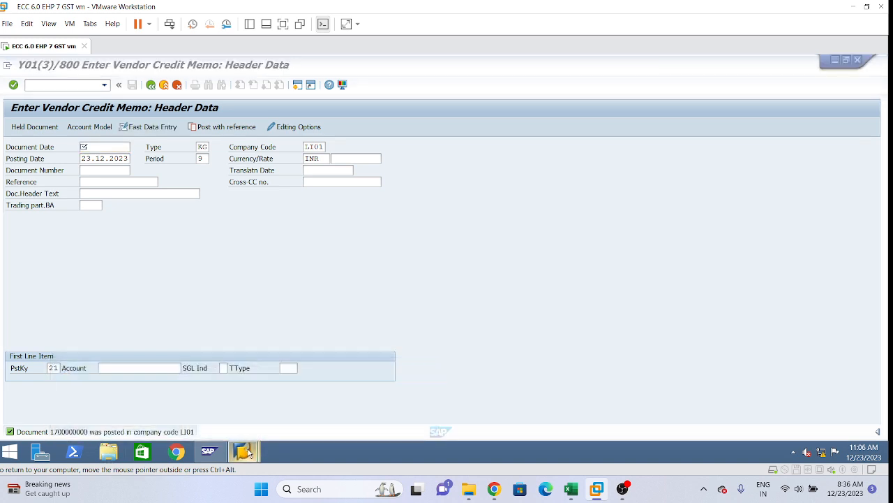
click(248, 453)
click(341, 399)
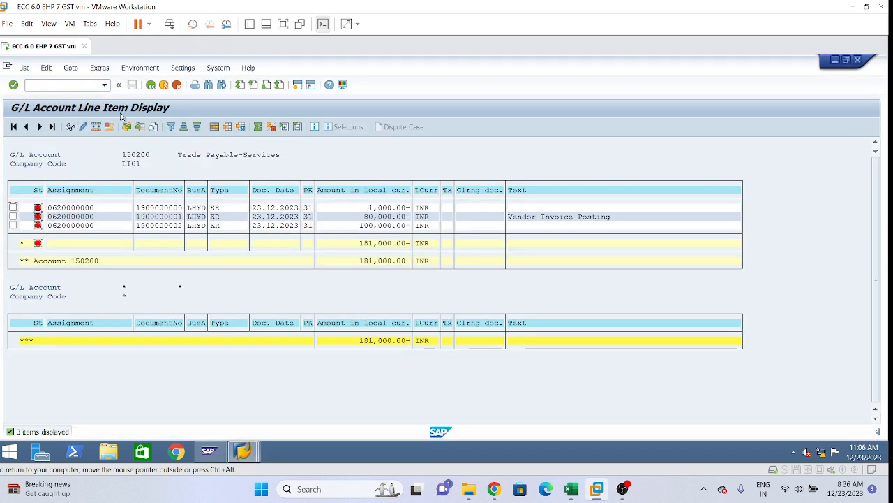
click(25, 71)
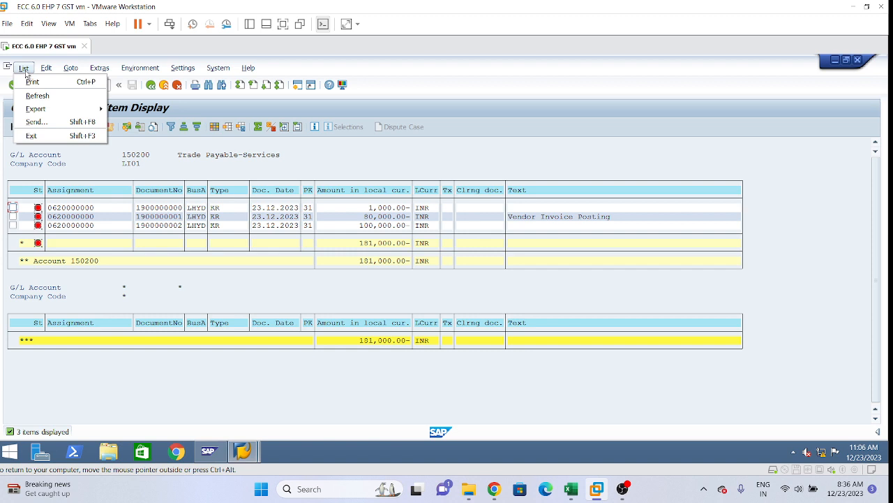
click(69, 95)
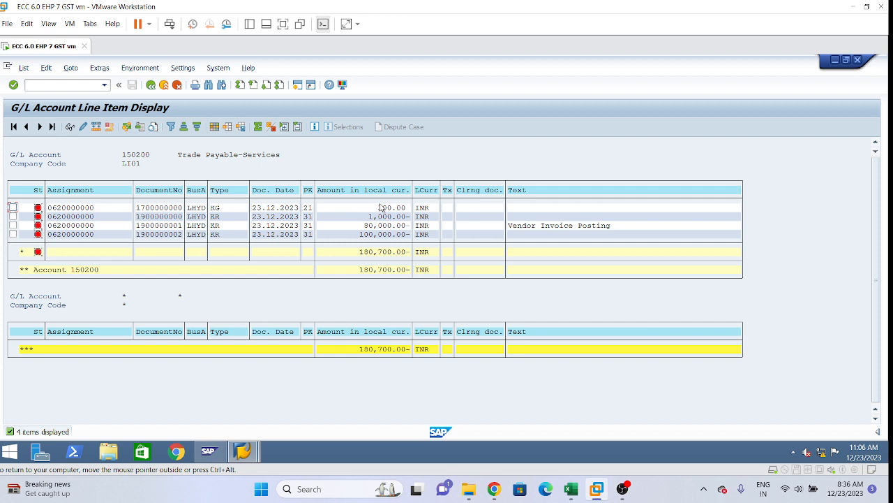
click(150, 85)
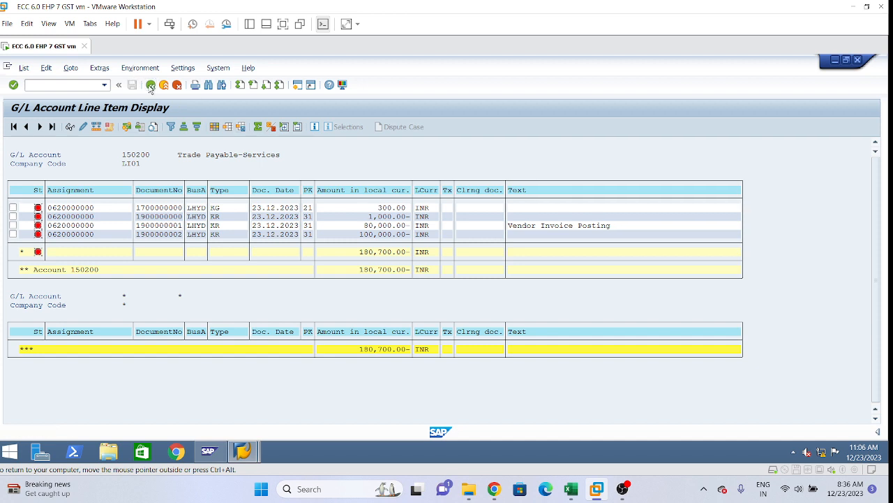
click(150, 85)
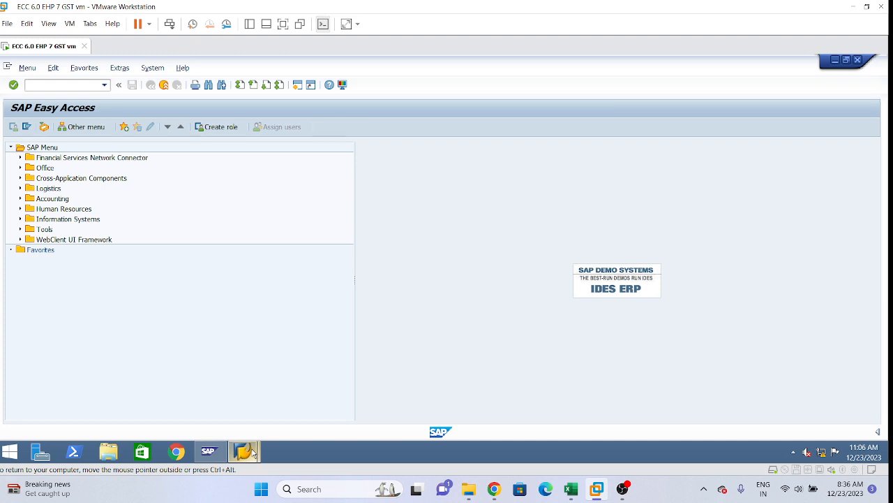
Leave the F-41 credit memo entry and open the FB65 - Credit Memo transaction under Accounts Payable document entry
mouse_move(254, 453)
click(248, 399)
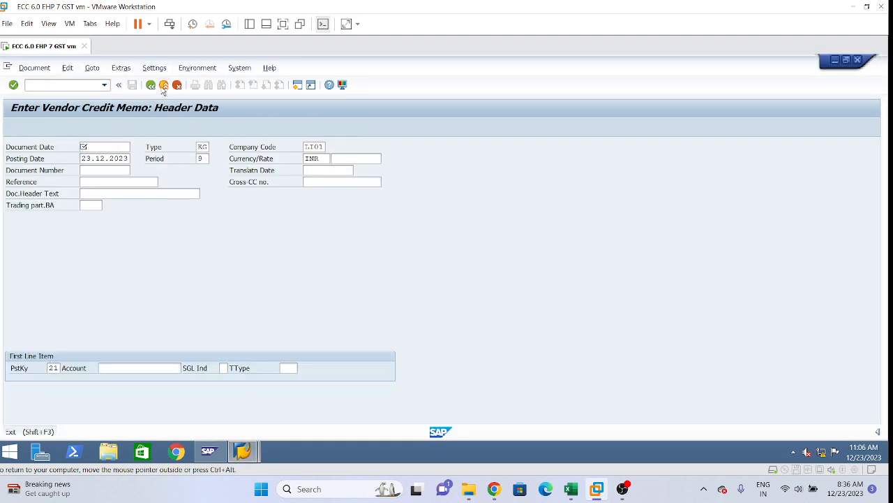
click(163, 85)
click(203, 282)
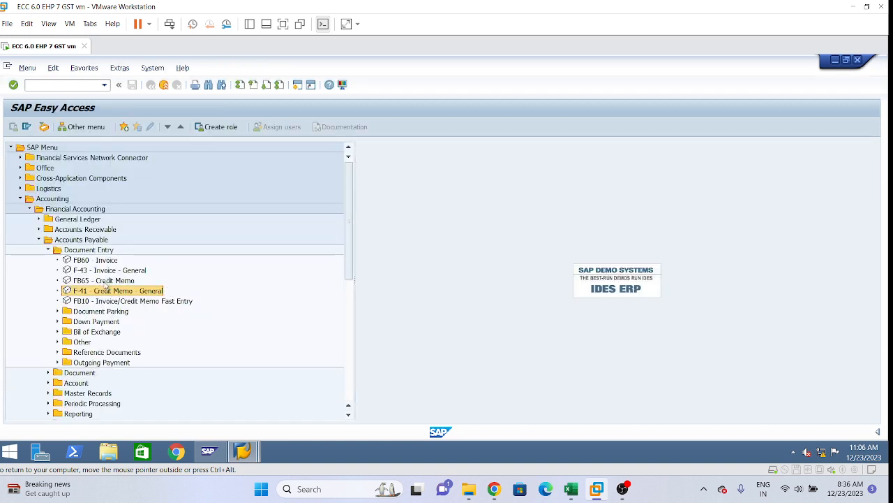
click(104, 285)
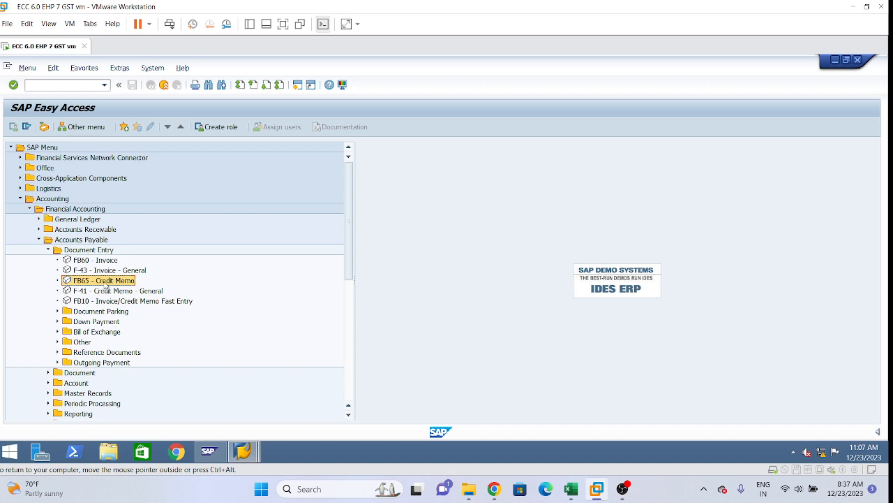
double_click(119, 284)
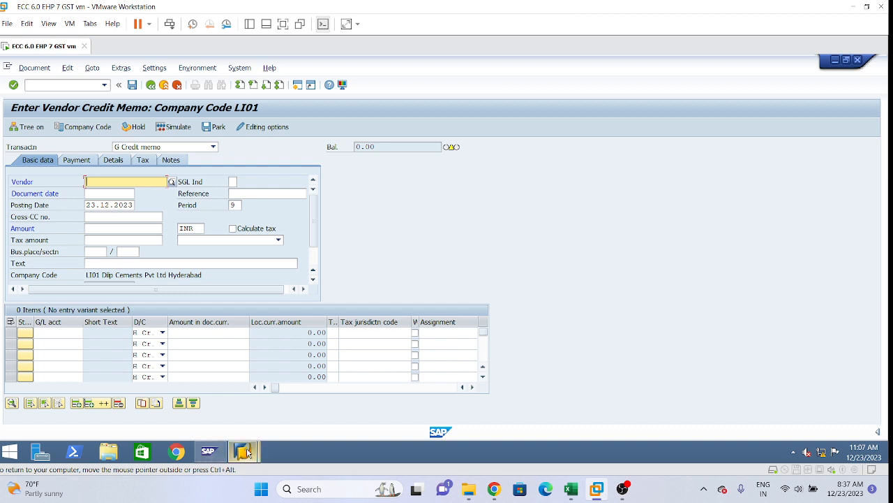
Open the vendor line item display (/nfbl1n) in the other session and set the line item selection to All items
mouse_move(248, 454)
click(364, 404)
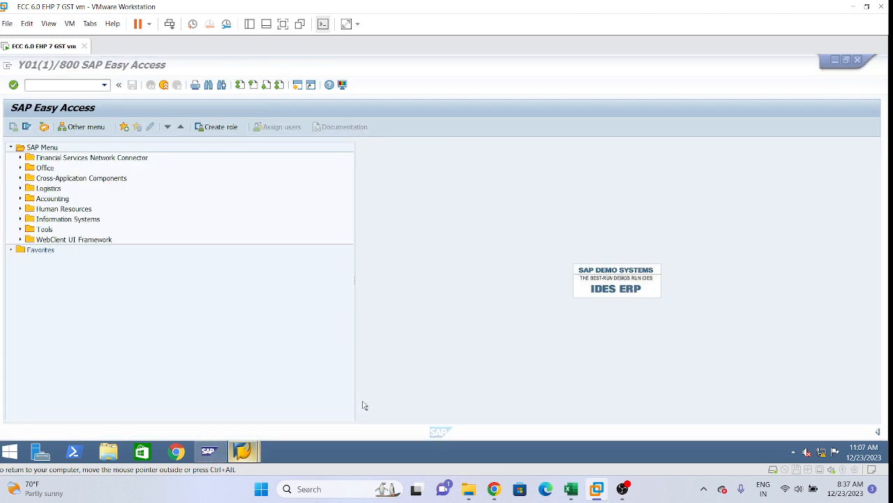
click(105, 85)
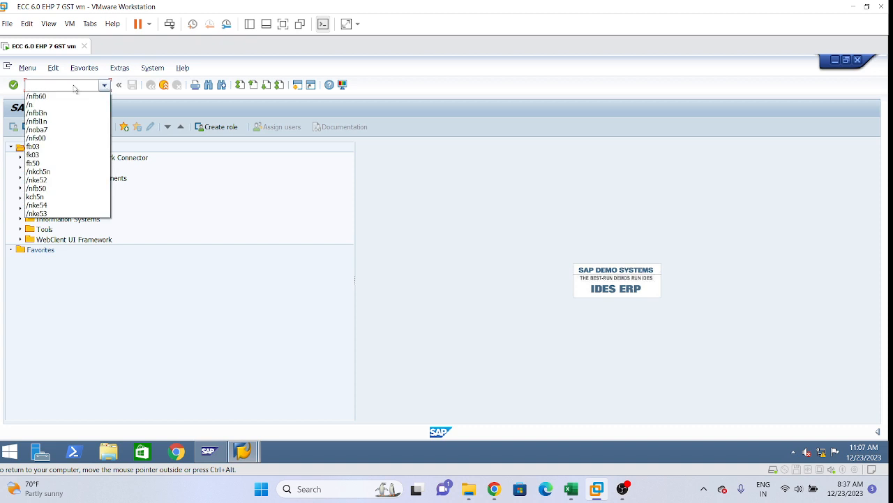
click(46, 122)
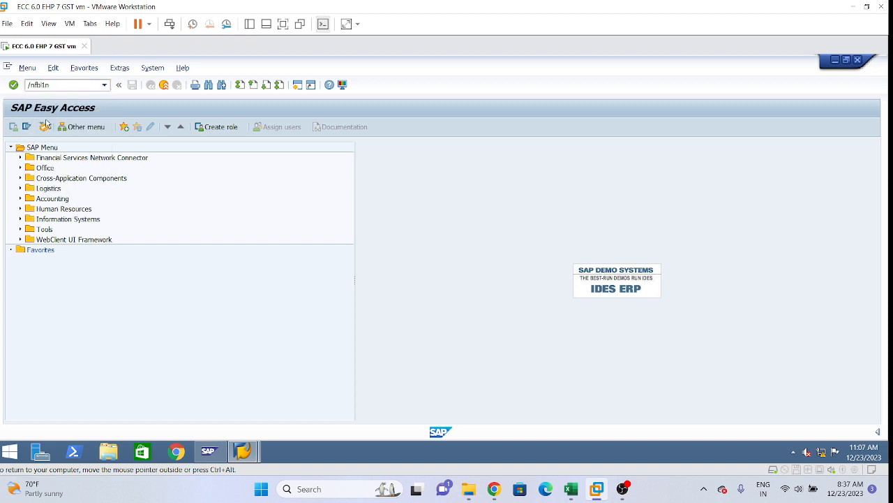
key(Return)
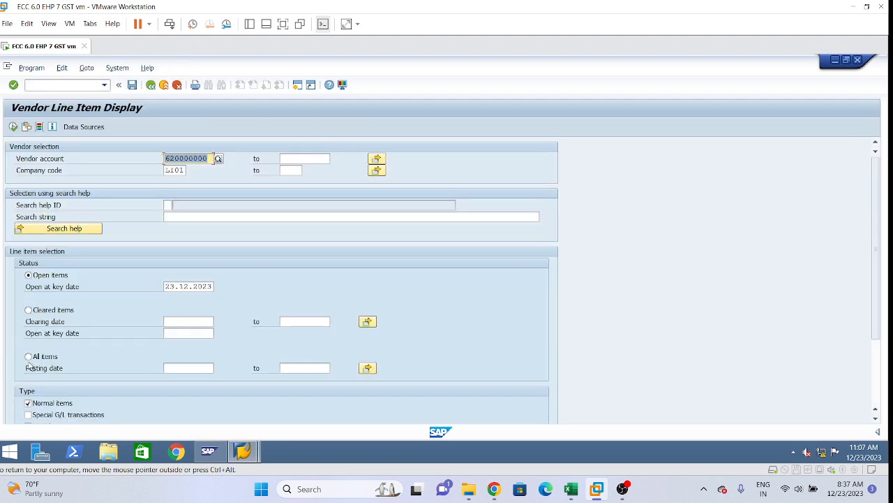
click(28, 356)
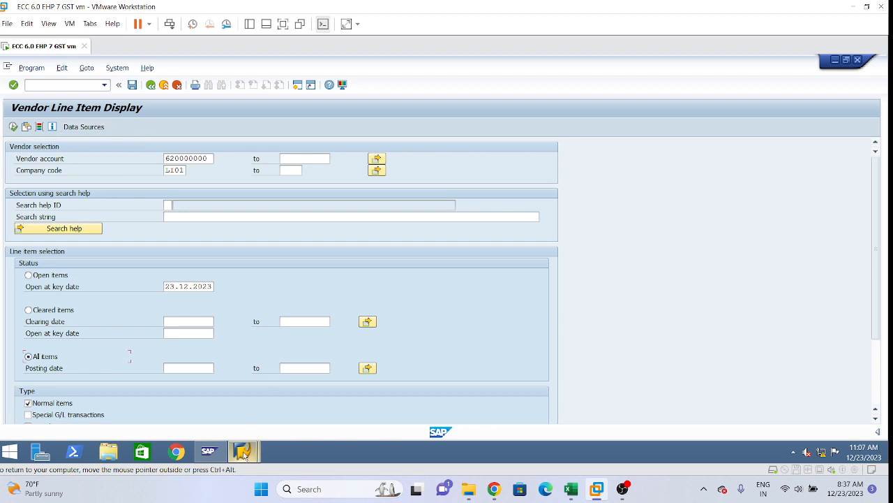
Try to change the transaction type of the FB65 vendor credit memo entry to R Invoice
mouse_move(243, 450)
click(208, 407)
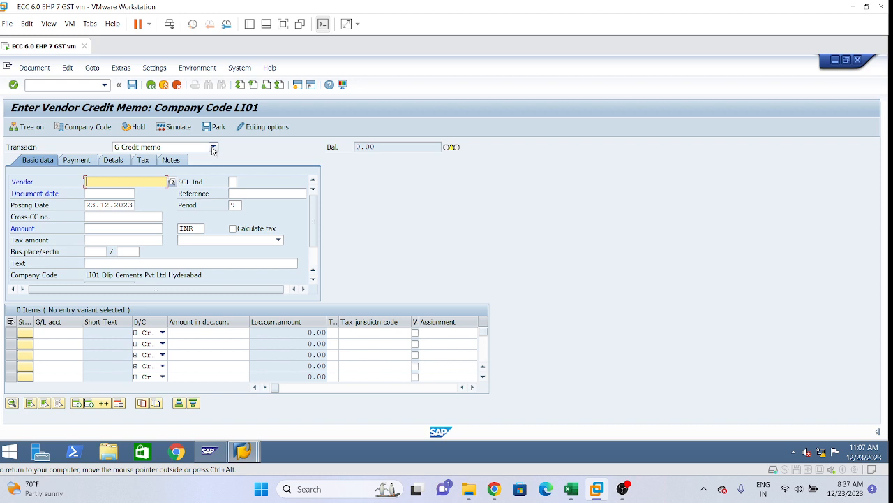
click(213, 148)
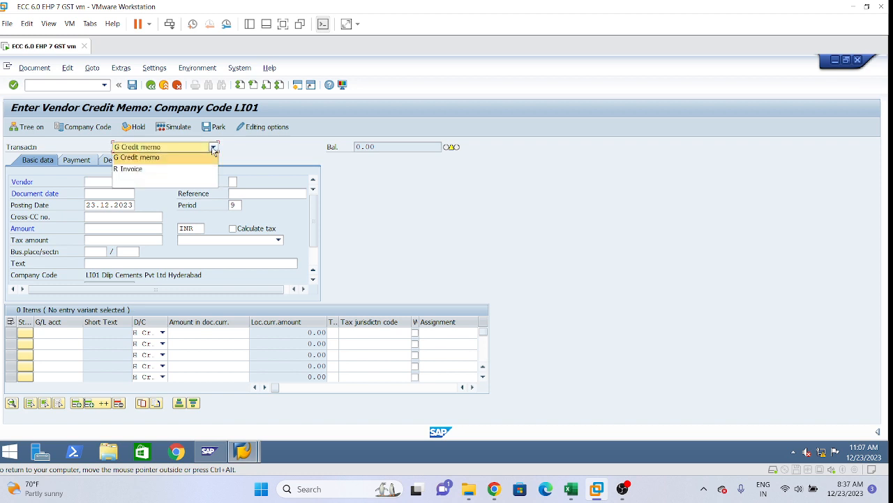
click(170, 169)
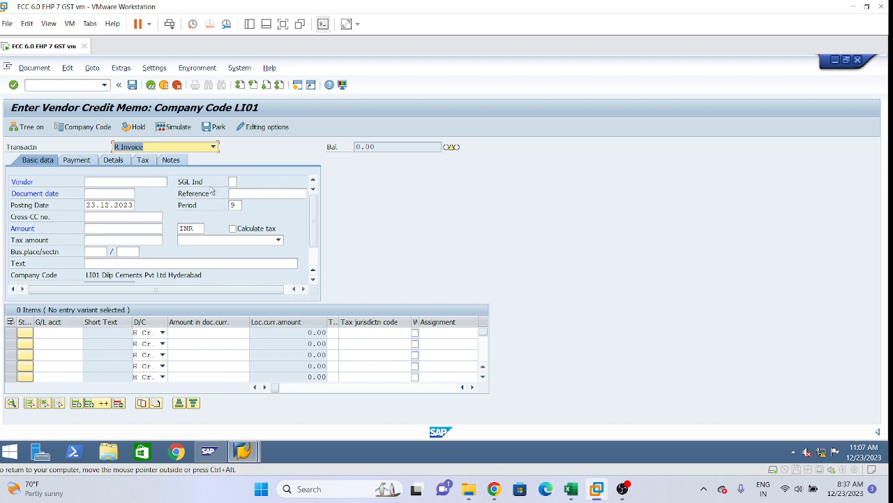
key(Return)
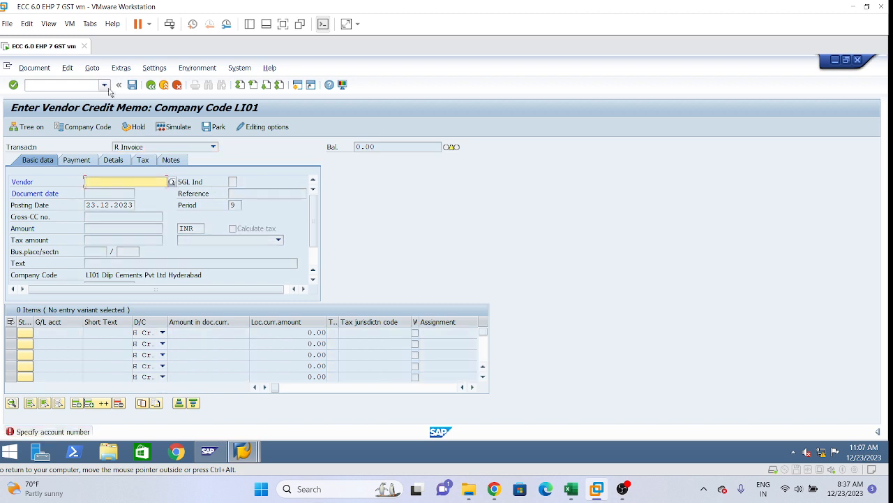
Open the vendor invoice entry with /nfb60 and set its transaction type to G Credit memo
click(104, 84)
click(54, 107)
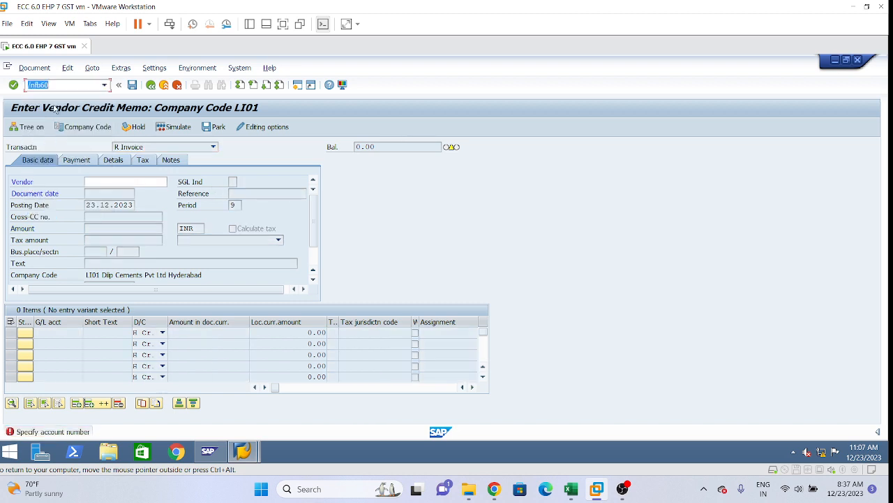
key(Return)
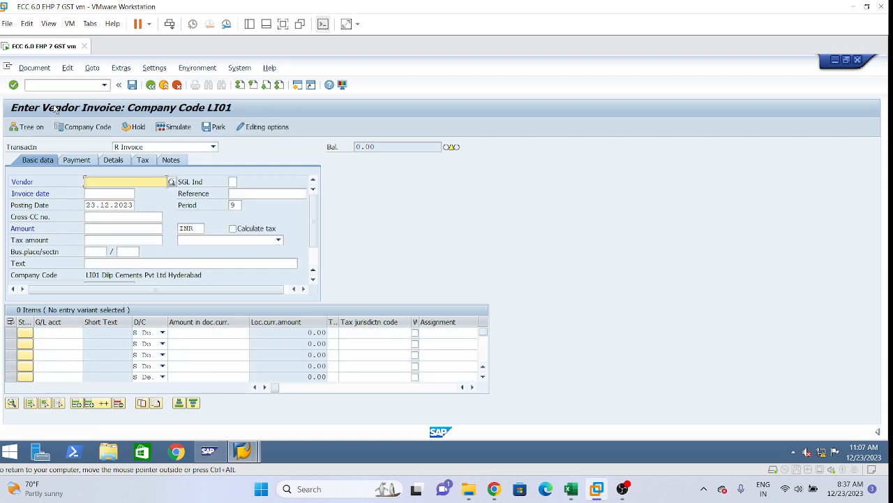
click(214, 148)
click(171, 158)
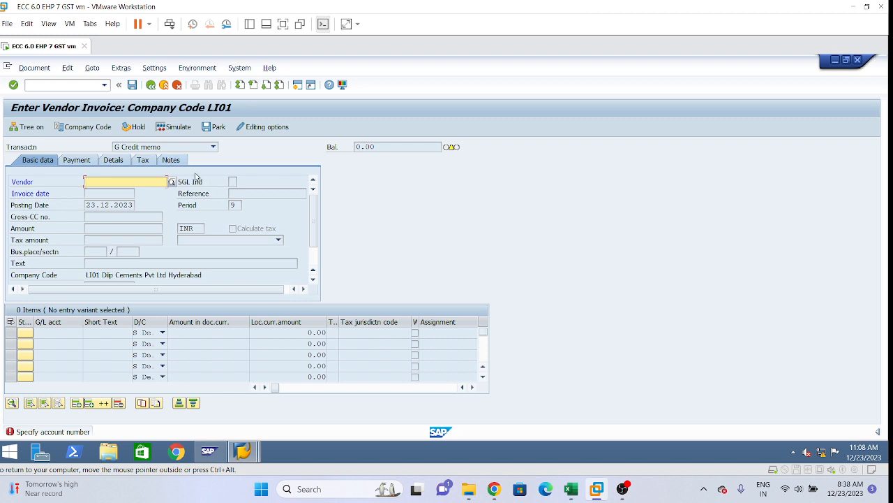
Run the vendor line item report and display the full document of the 100,000.00 INR invoice to check its reference and expense accounts
mouse_move(255, 451)
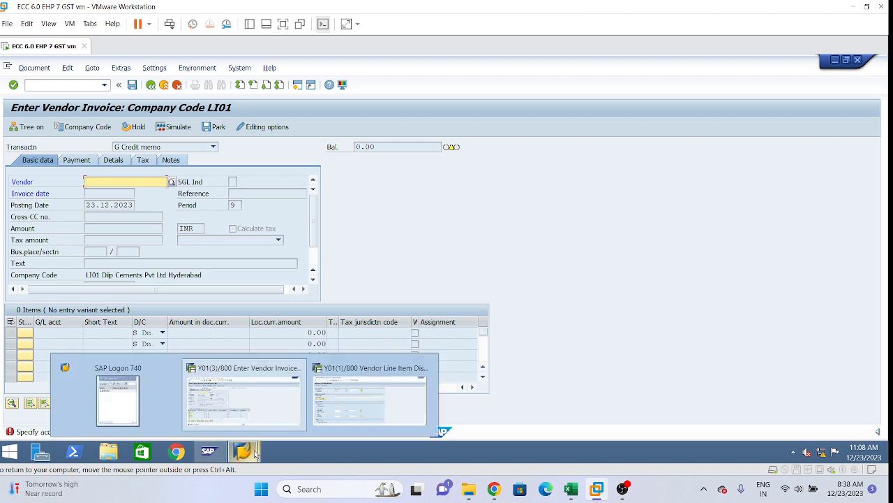
click(368, 397)
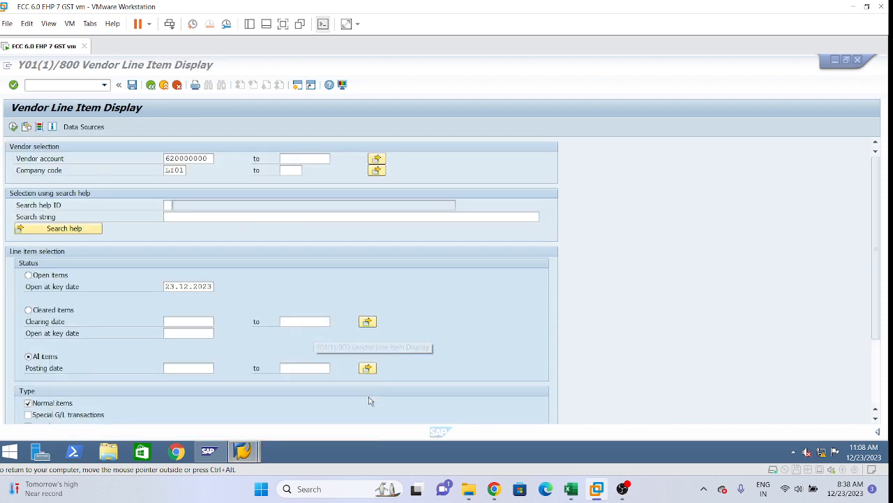
click(13, 126)
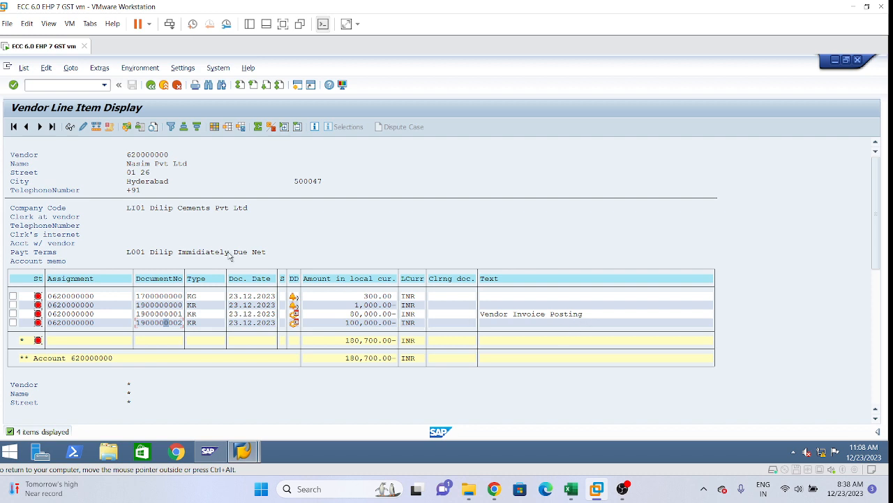
click(69, 128)
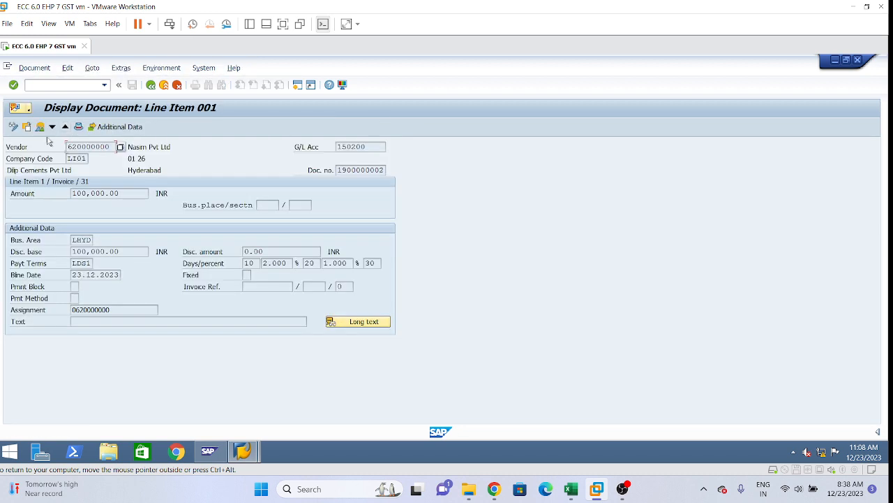
click(40, 127)
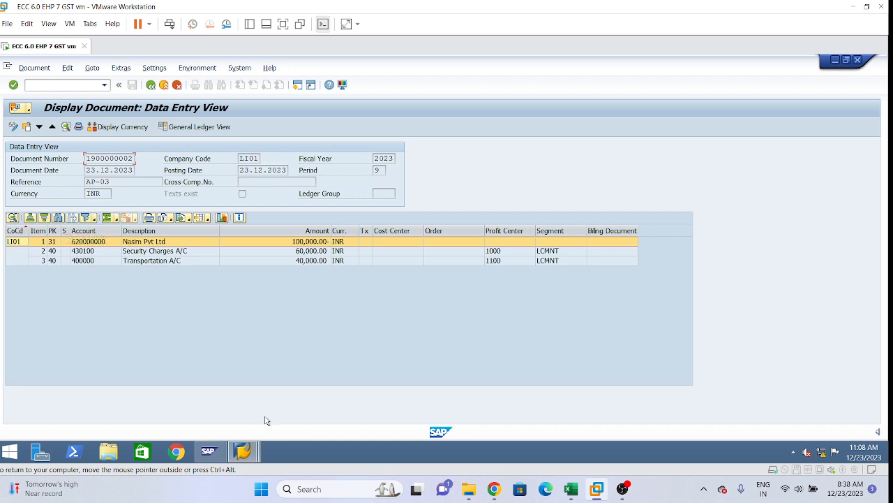
Return to the credit memo entry and fill in the vendor account number, document date 23.12.2023 and reference AP-03
mouse_move(243, 452)
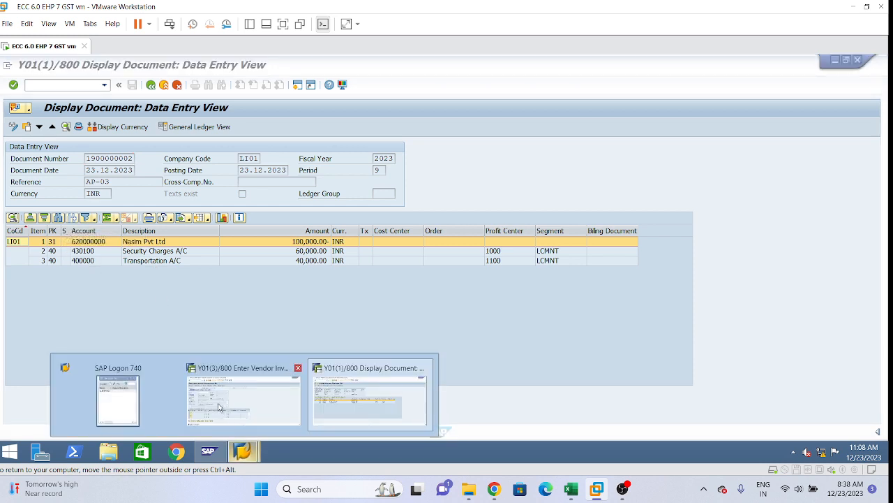
click(222, 396)
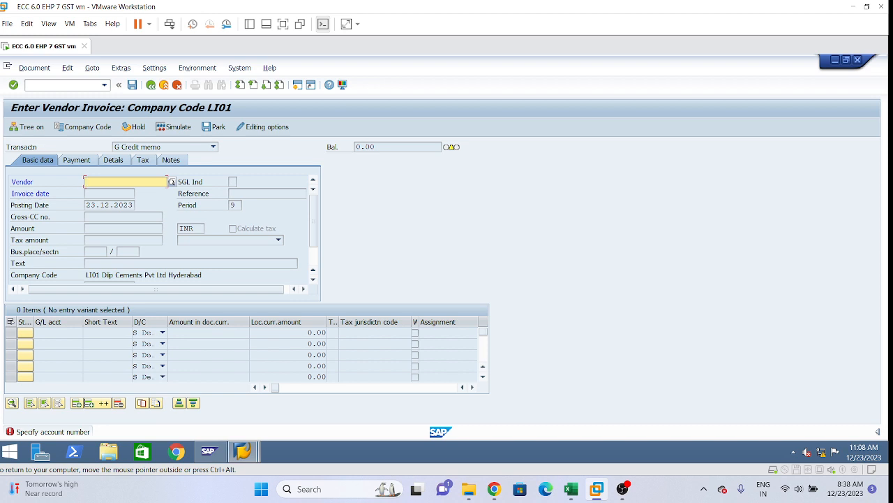
key(BackSpace)
click(112, 192)
key(Return)
key(BackSpace)
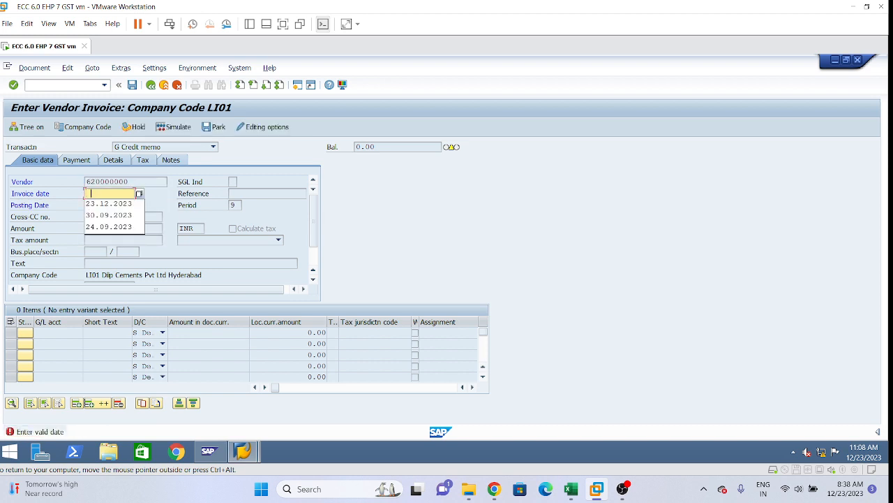
click(117, 205)
key(Return)
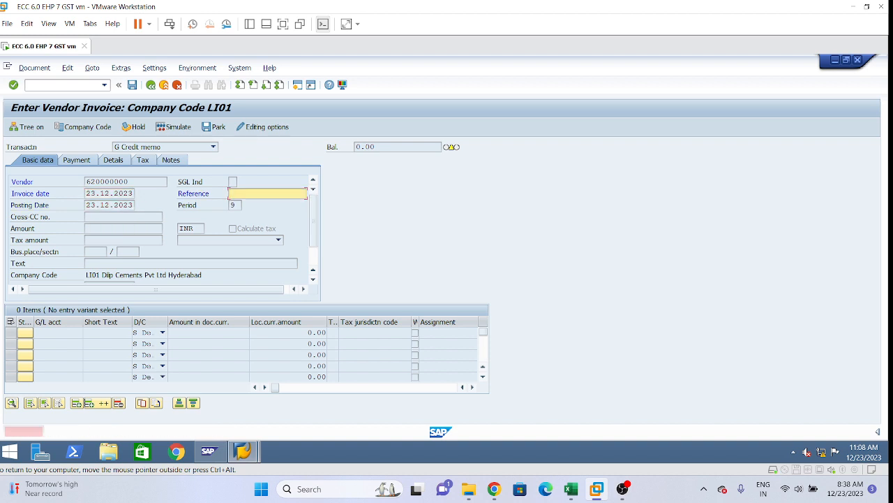
key(BackSpace)
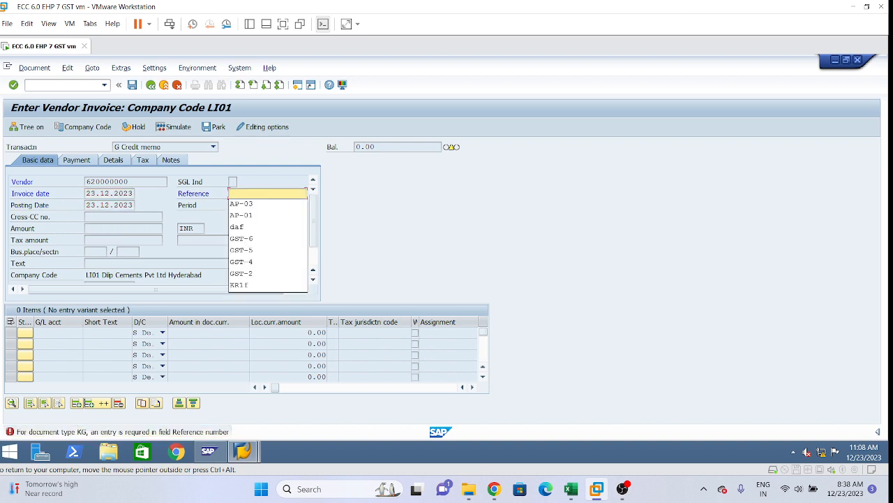
click(259, 207)
key(Return)
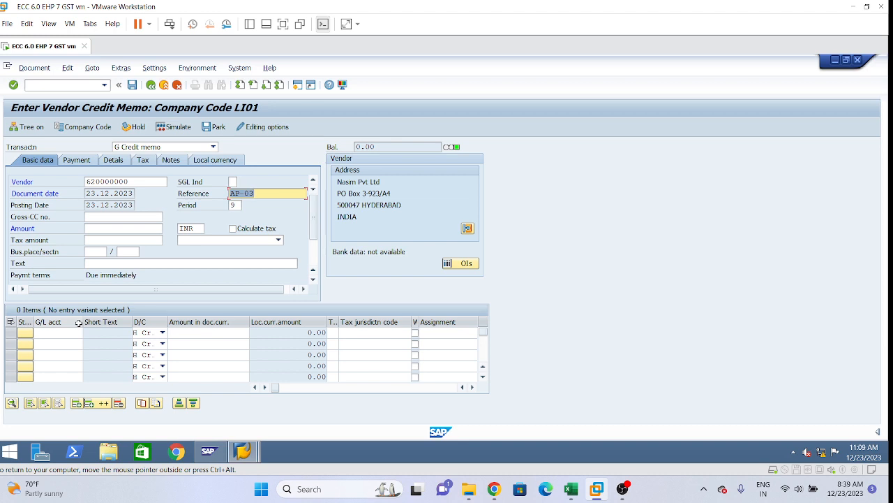
Set the credit memo amount to 2500 and add two line items with G/L accounts 450000 and 430100
click(124, 228)
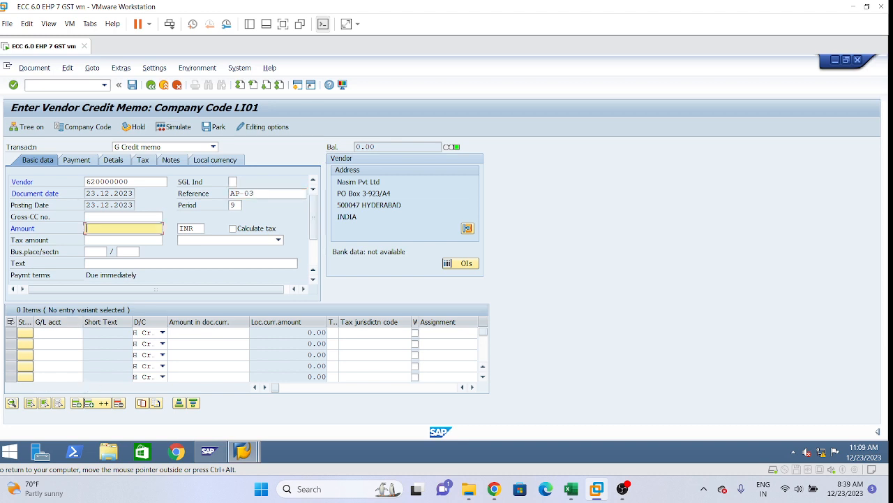
text(2500)
click(64, 333)
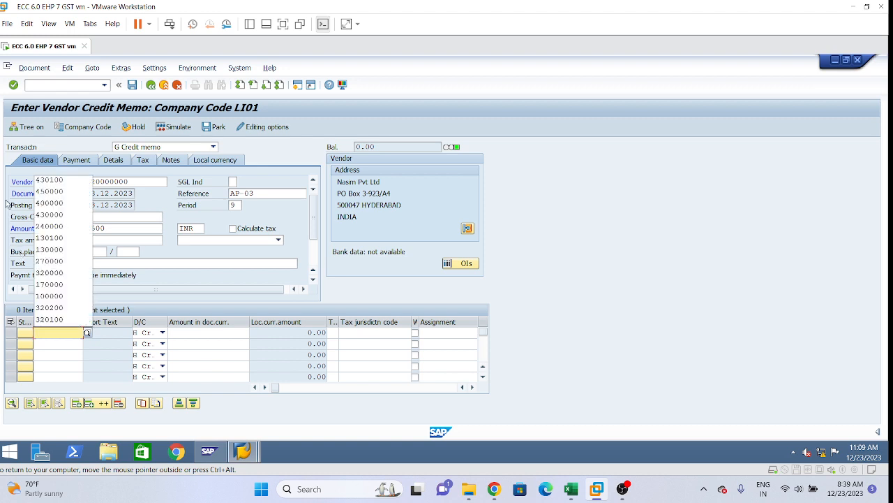
click(48, 193)
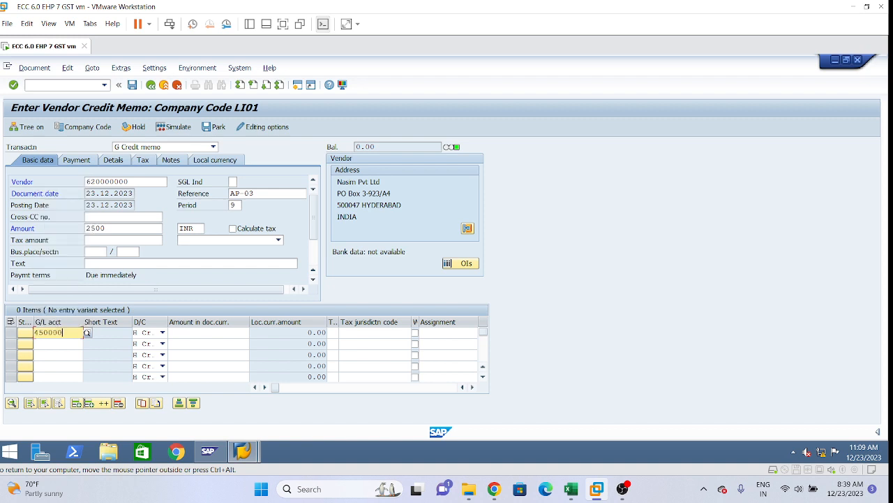
click(56, 343)
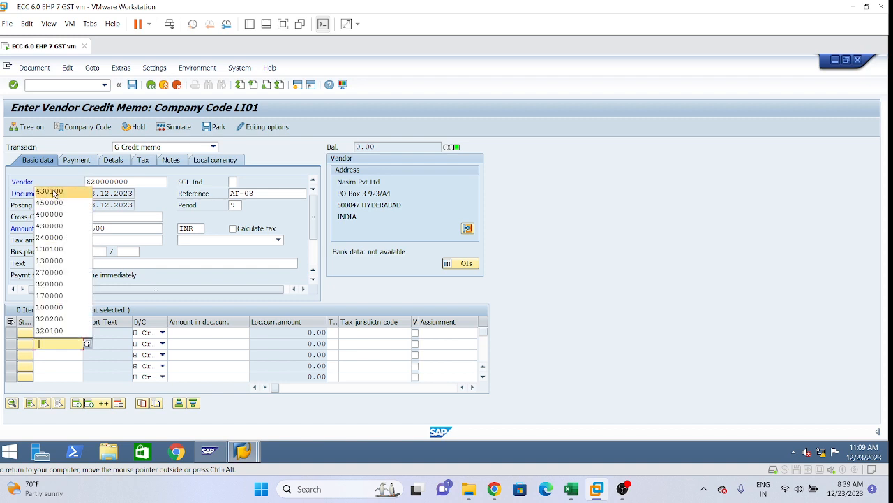
click(55, 192)
Set the line item amounts to 1000 and 1500, and assign business area LHYD to the first line
click(208, 333)
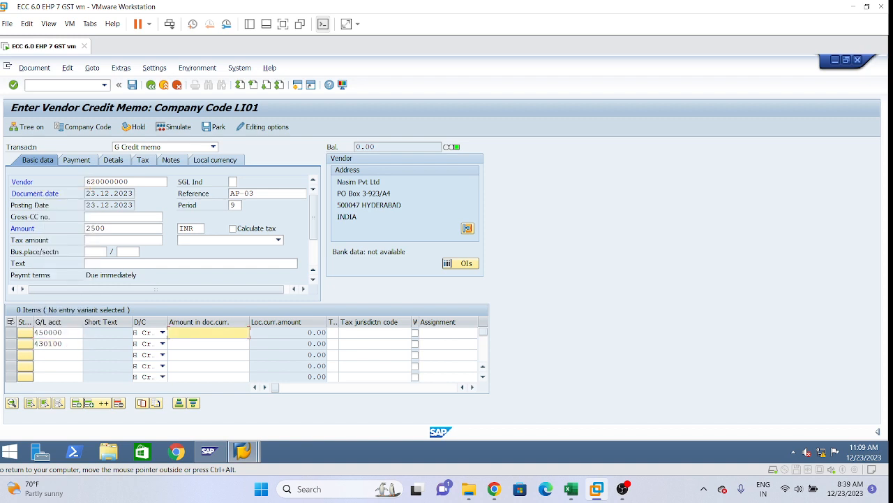
text(10)
click(208, 343)
text(15000)
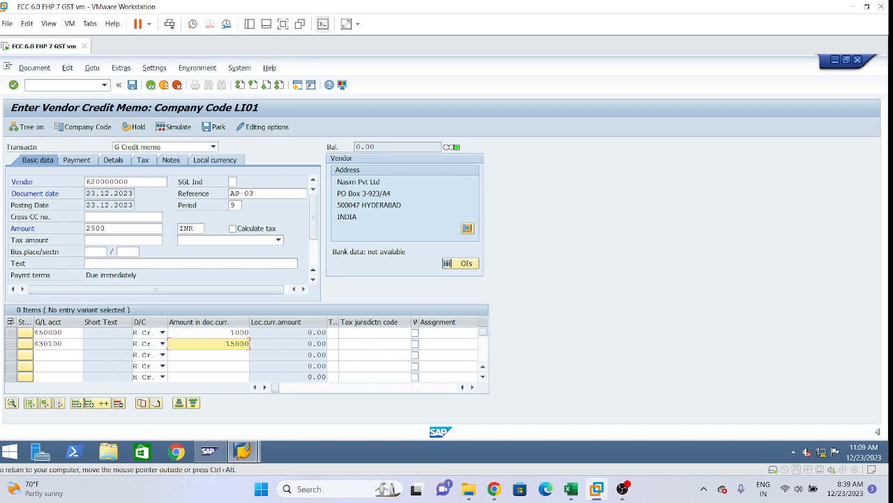
key(BackSpace)
key(Return)
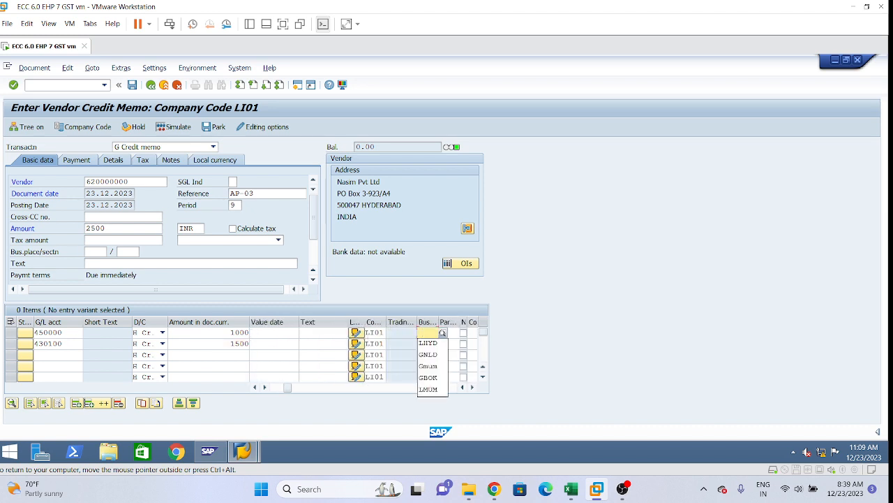
key(Down)
key(Return)
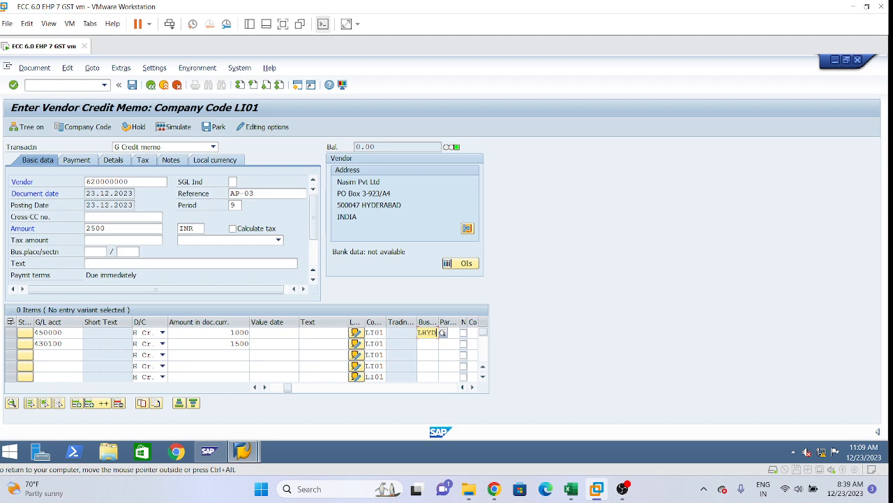
Check the expense accounts on the displayed AP-03 invoice and correct the first line item's G/L account to 400000
key(alt+Tab)
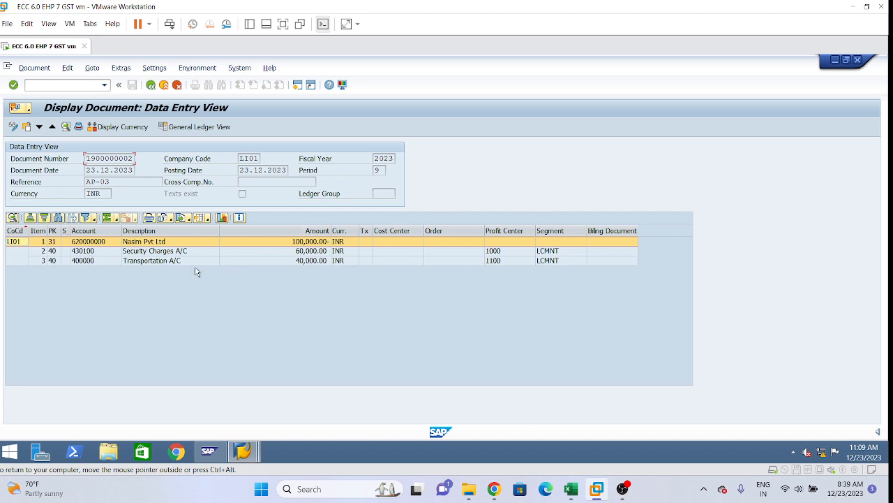
key(F3)
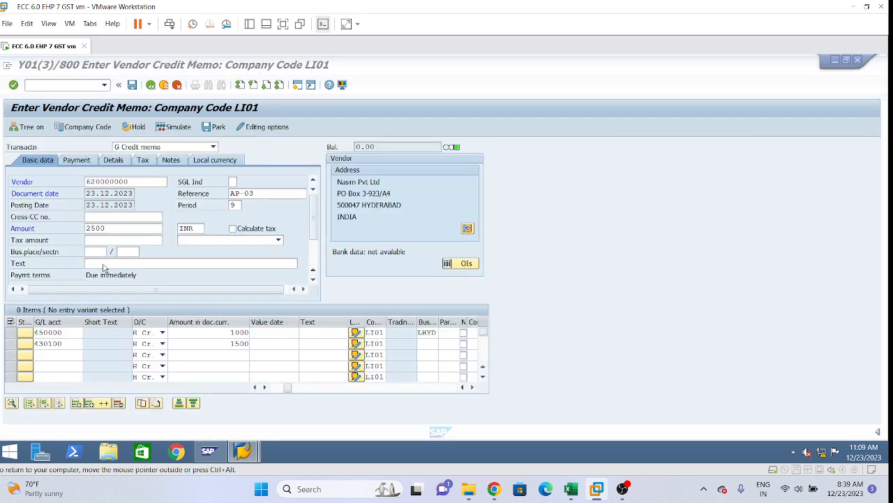
click(39, 333)
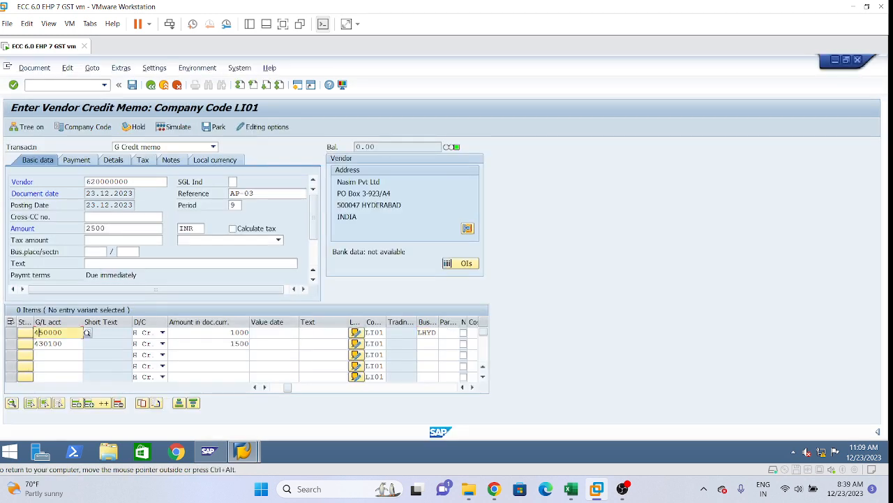
text(0)
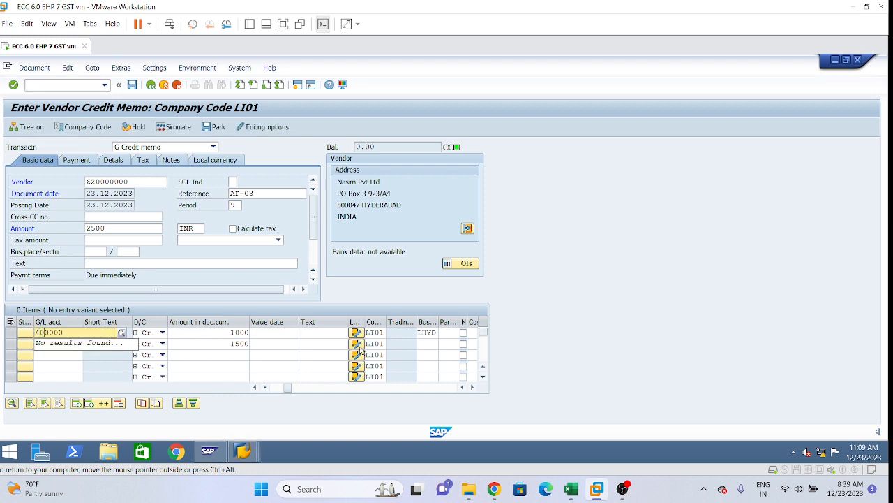
click(450, 332)
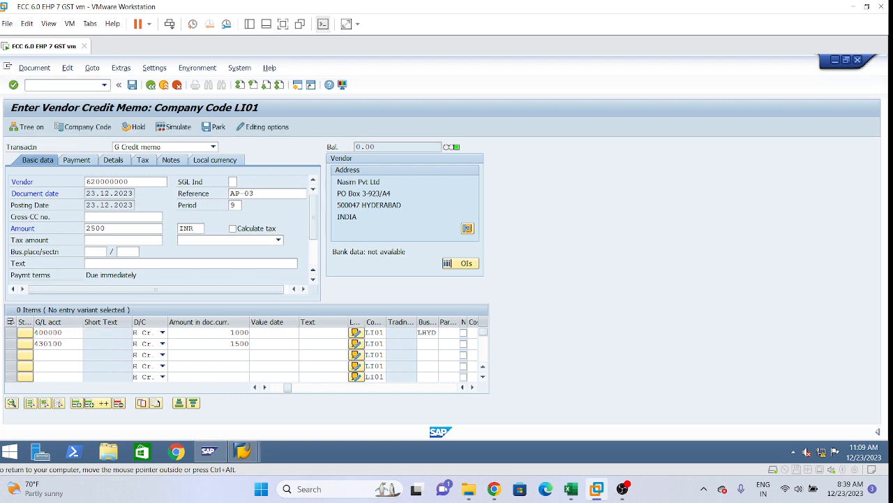
Check the displayed invoice's profit centers, and assign profit center 1100 to the 400000 line and 1000 to the 430100 line
click(473, 388)
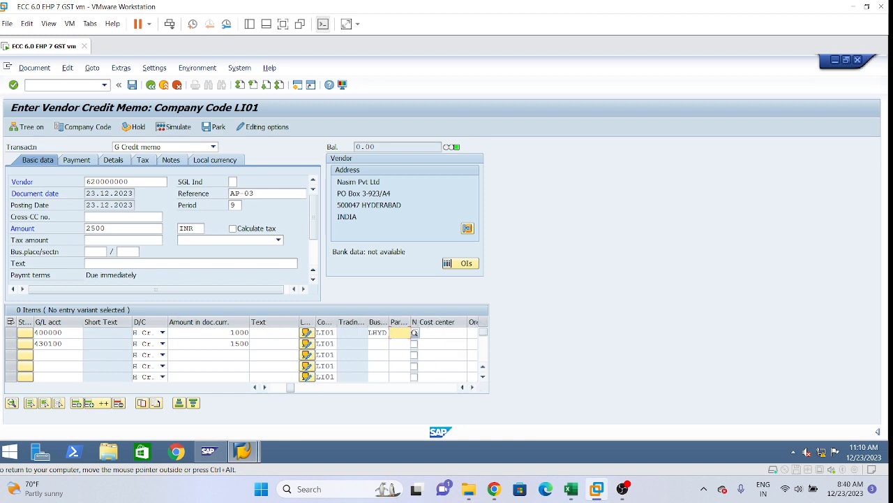
click(473, 388)
click(473, 388)
click(473, 388)
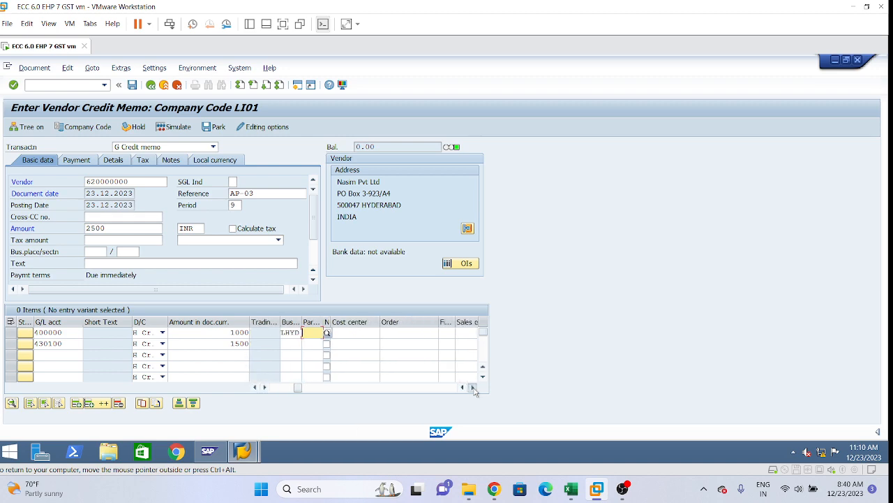
click(473, 388)
click(473, 388)
click(473, 388)
click(473, 388)
click(473, 388)
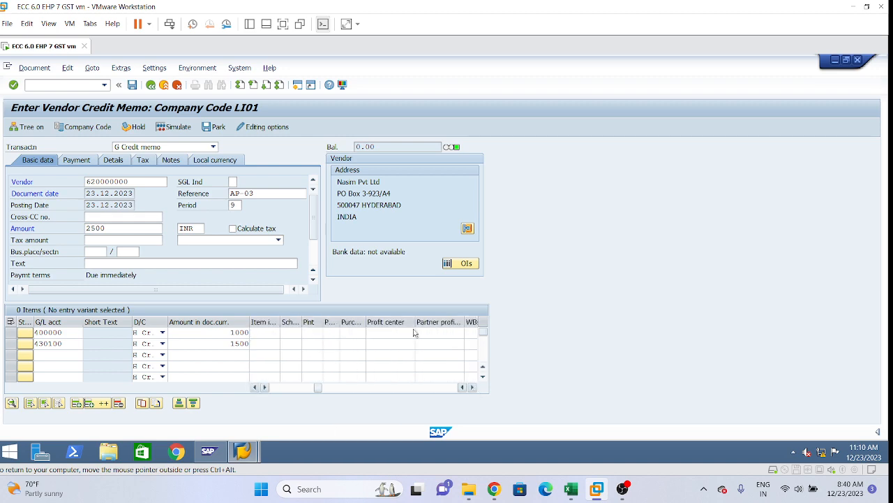
click(416, 333)
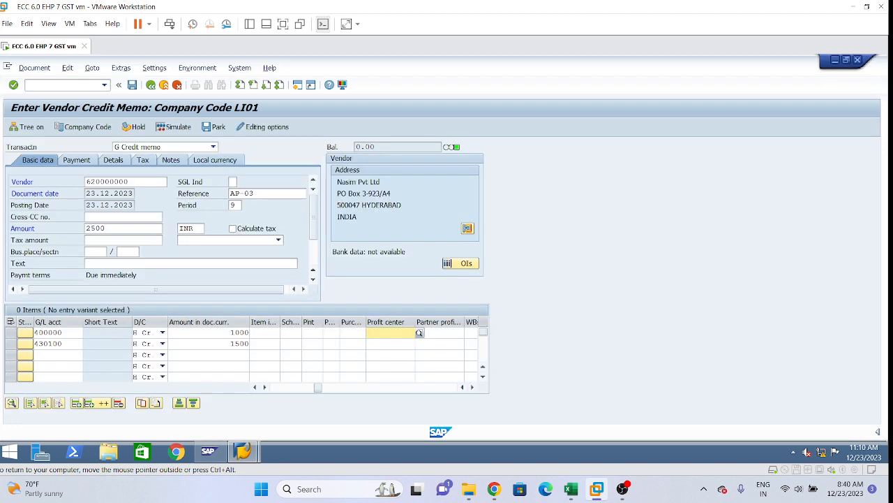
key(F4)
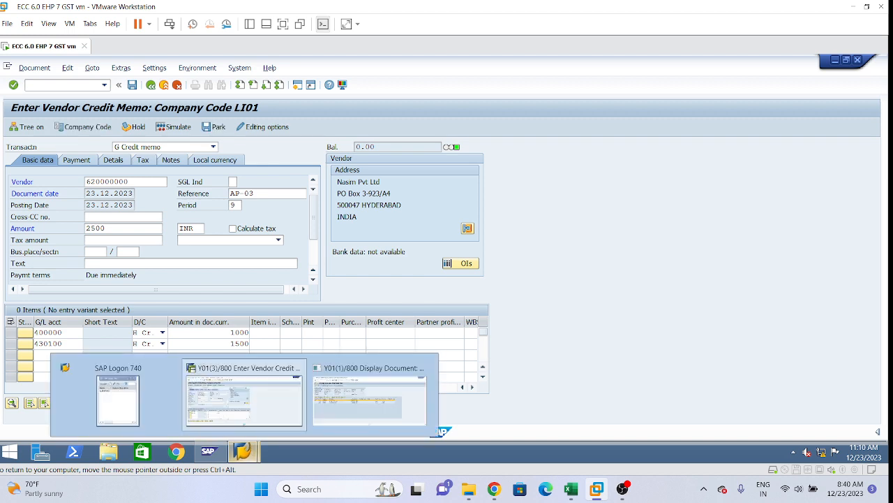
click(389, 332)
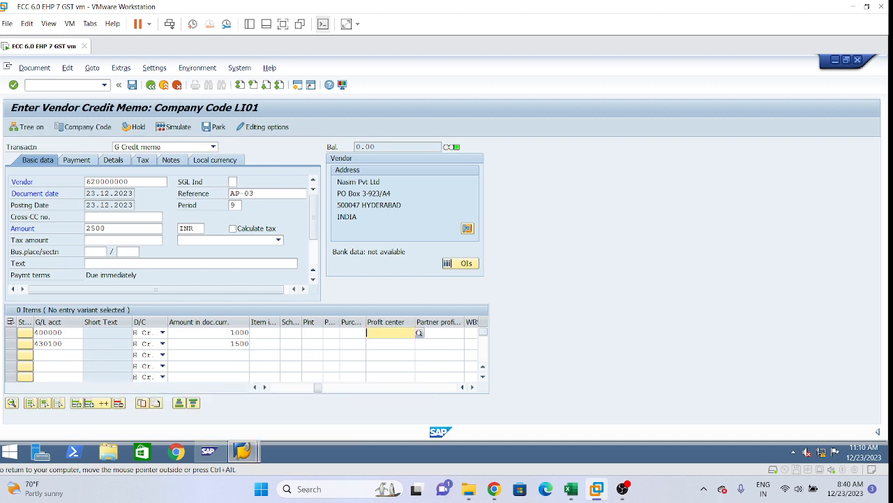
key(alt+Tab)
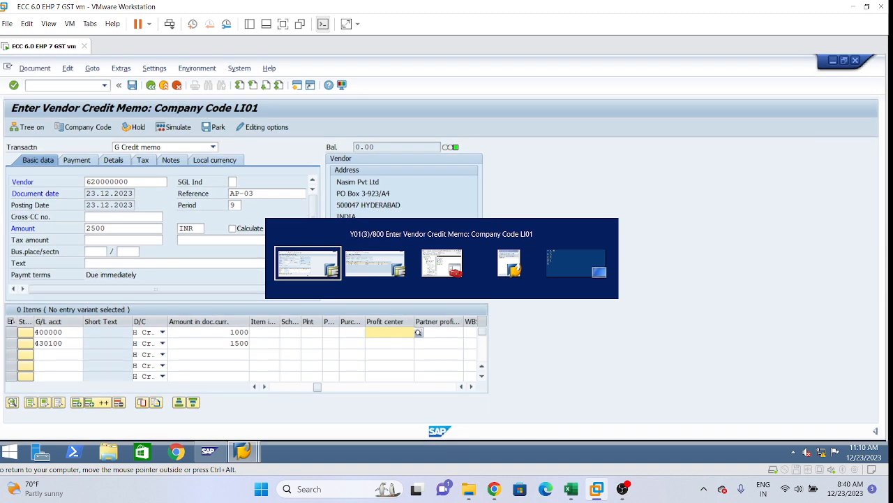
key(alt+Tab)
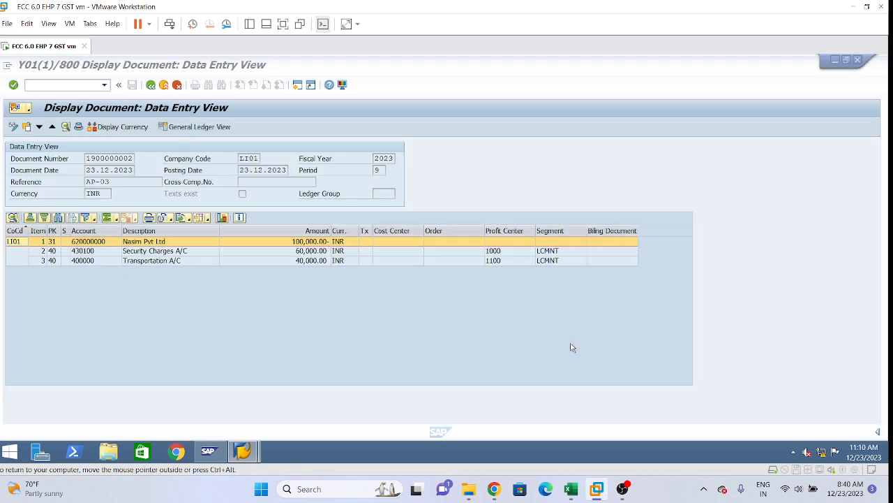
key(alt+Tab)
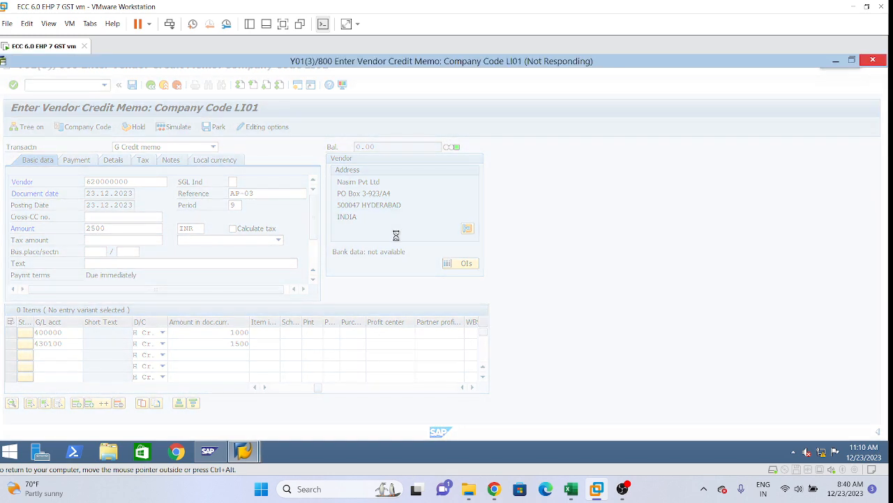
click(208, 453)
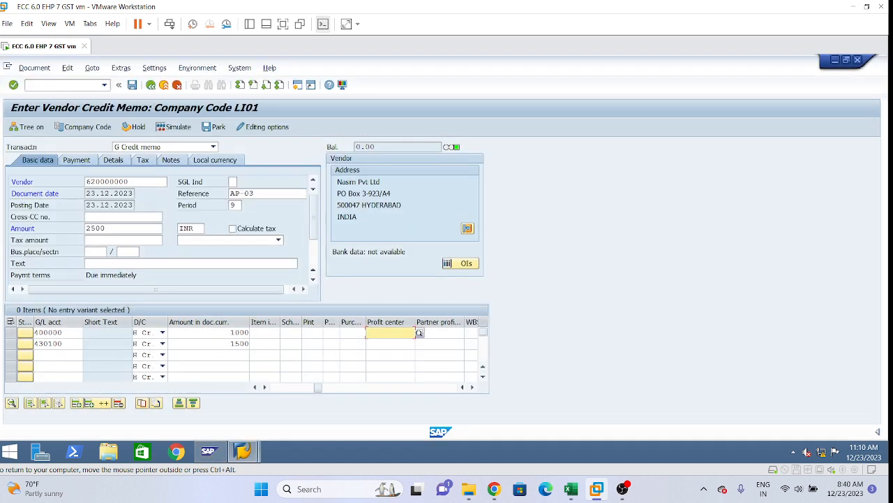
text(1100)
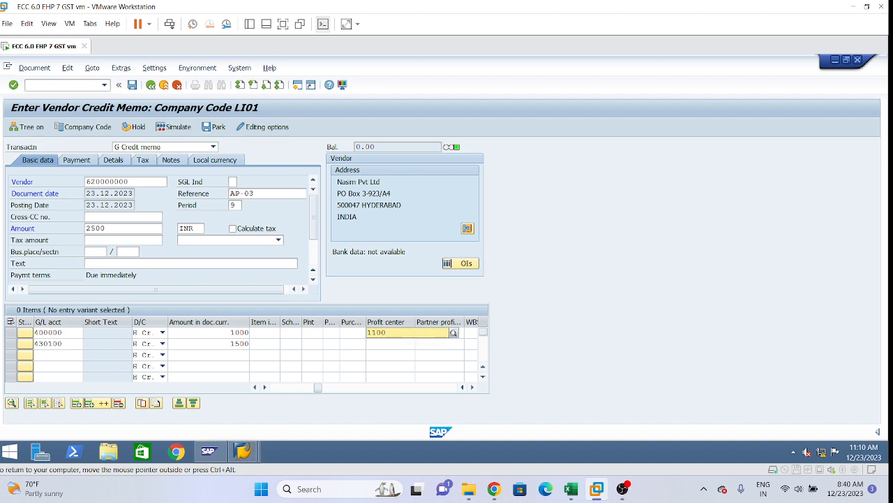
click(547, 301)
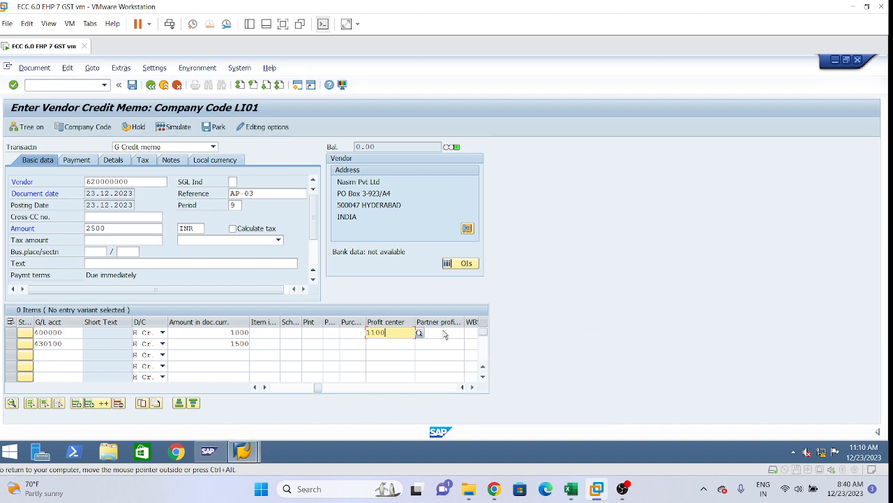
key(Down)
text(1000)
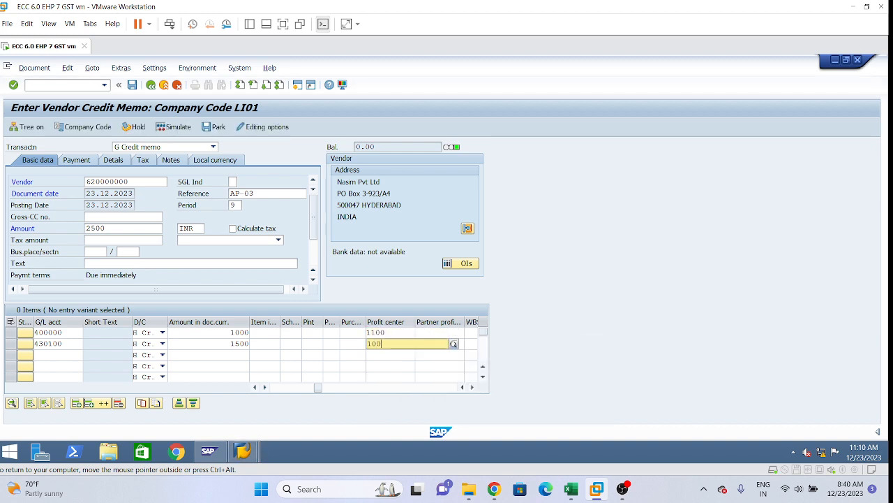
key(Return)
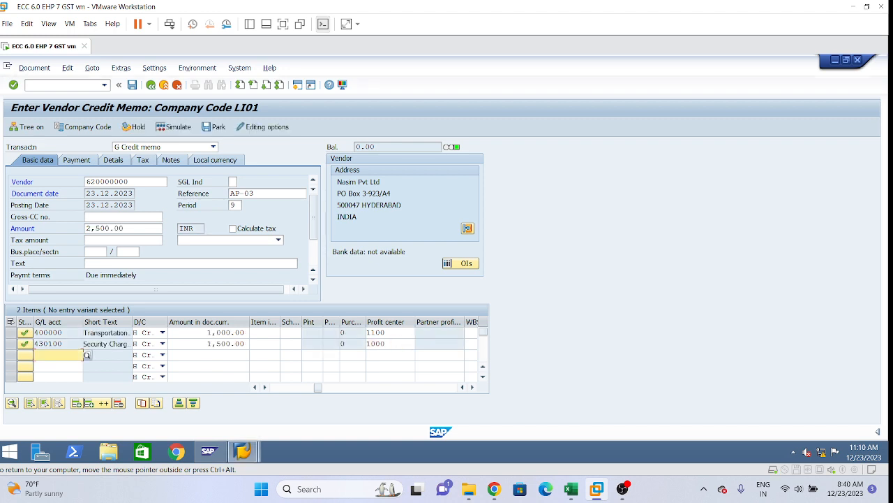
Simulate the vendor credit memo and post it from the document overview
click(35, 68)
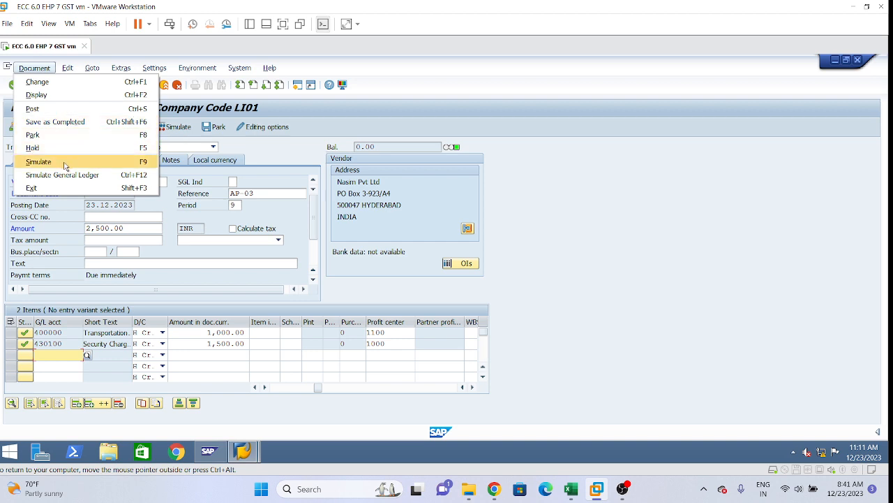
click(68, 163)
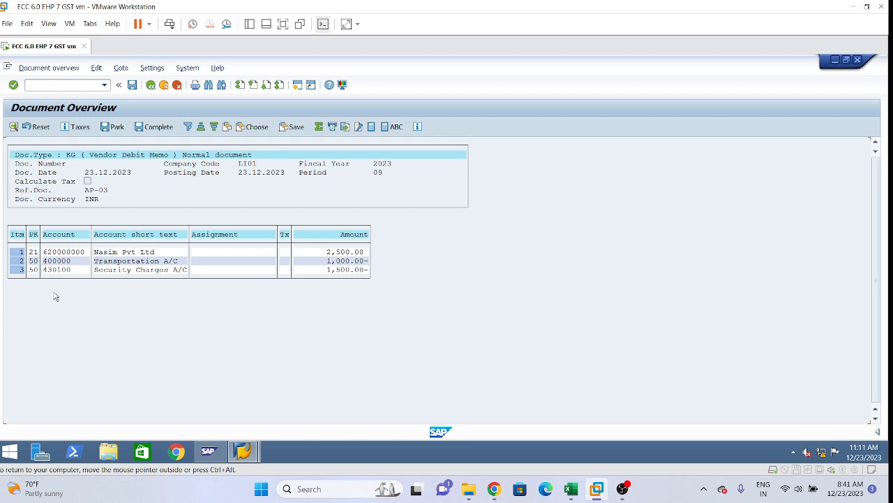
click(133, 84)
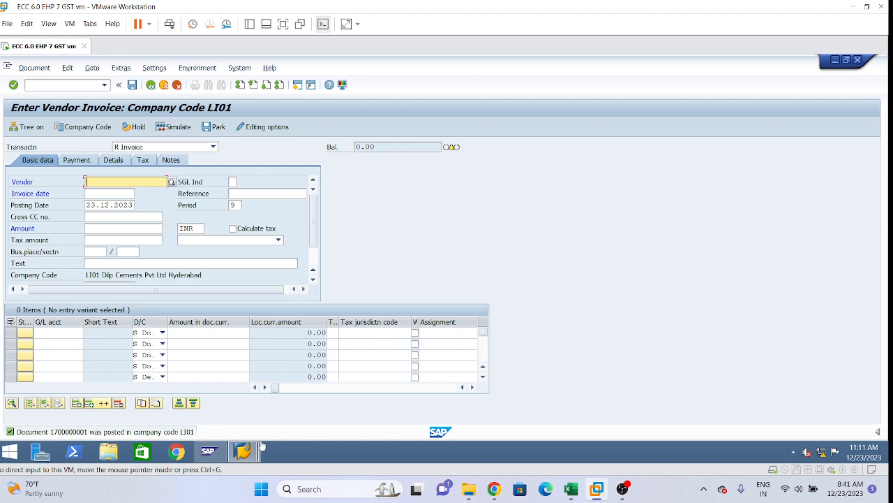
Leave the displayed AP-03 invoice document and return to the vendor line item list
mouse_move(248, 454)
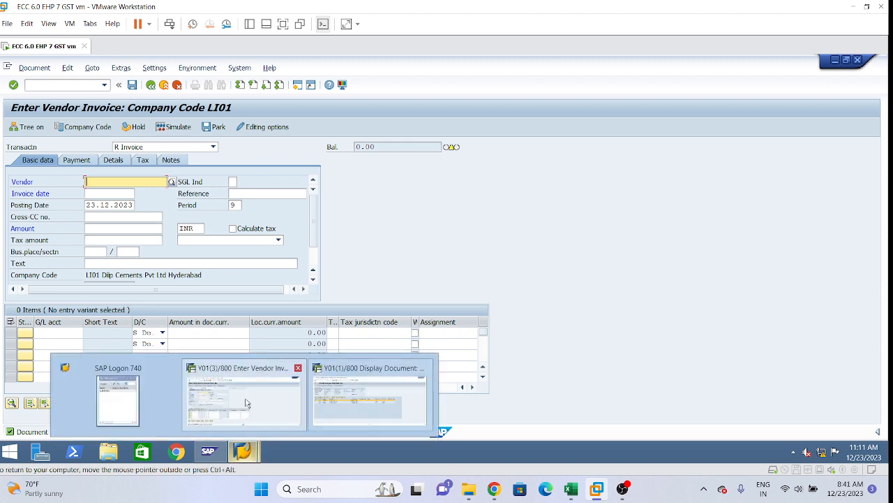
click(368, 403)
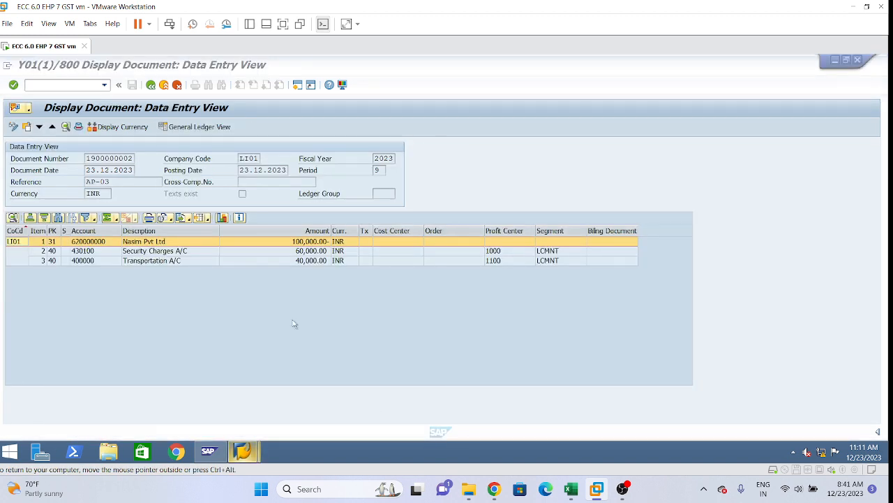
click(151, 88)
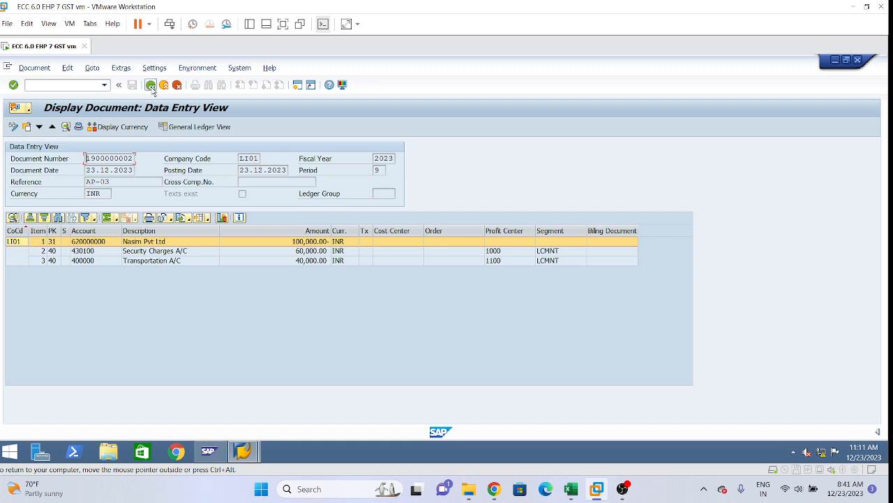
click(212, 450)
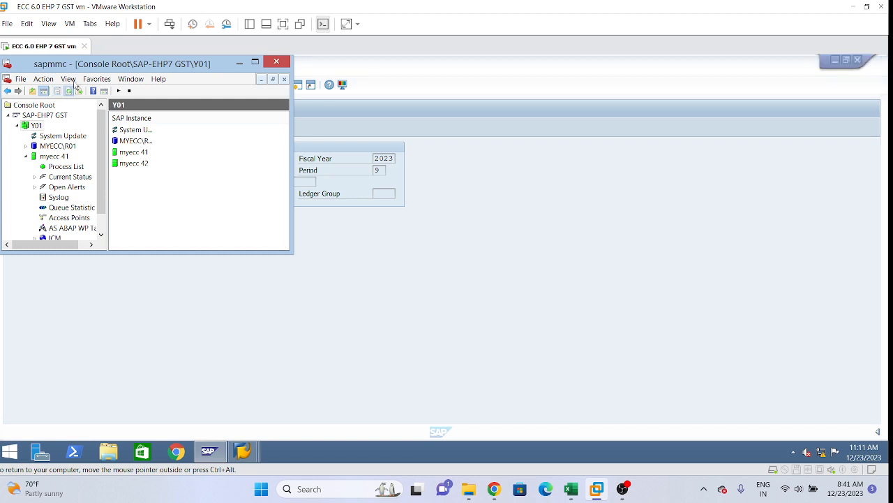
click(238, 66)
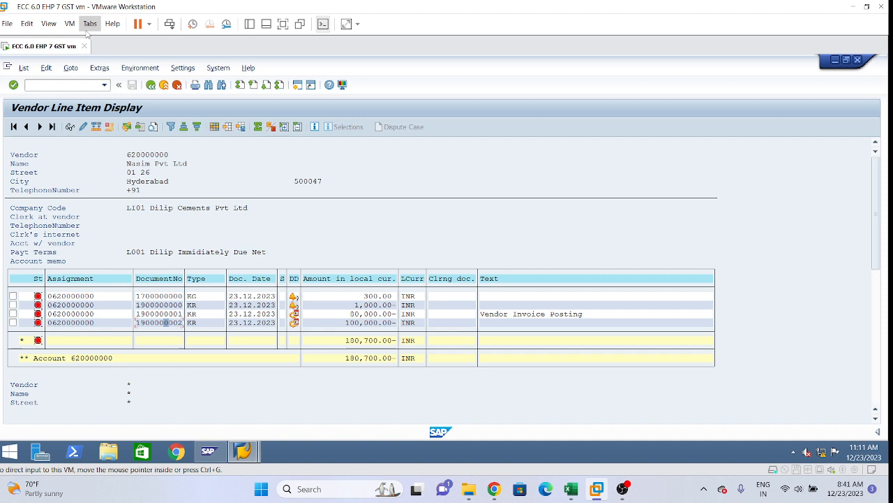
Refresh the vendor line item list and check the amount of the newly posted 2,500 INR credit memo
click(23, 67)
click(38, 95)
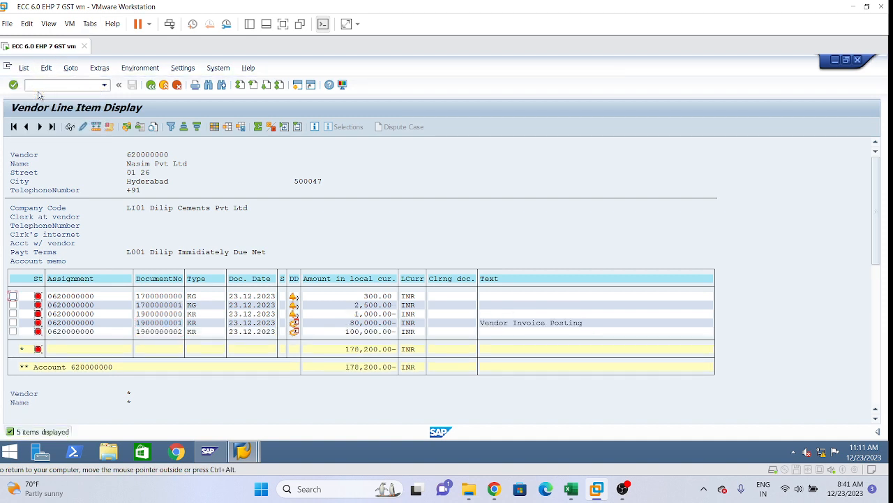
click(375, 307)
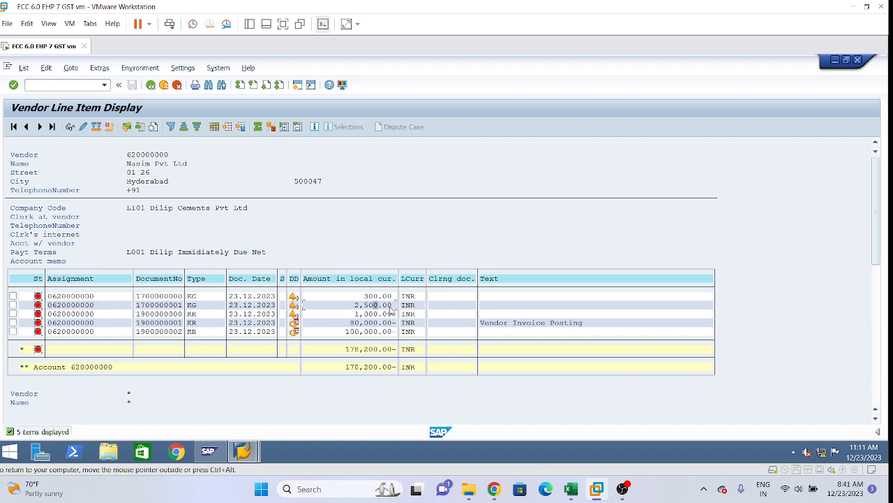
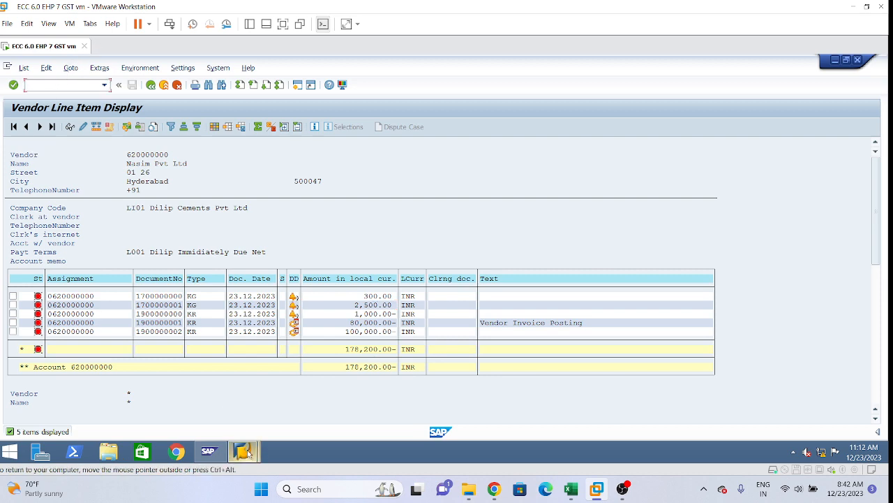
Switch to the vendor invoice entry session and exit it to SAP Easy Access, discarding the unsaved data
mouse_move(248, 453)
click(213, 391)
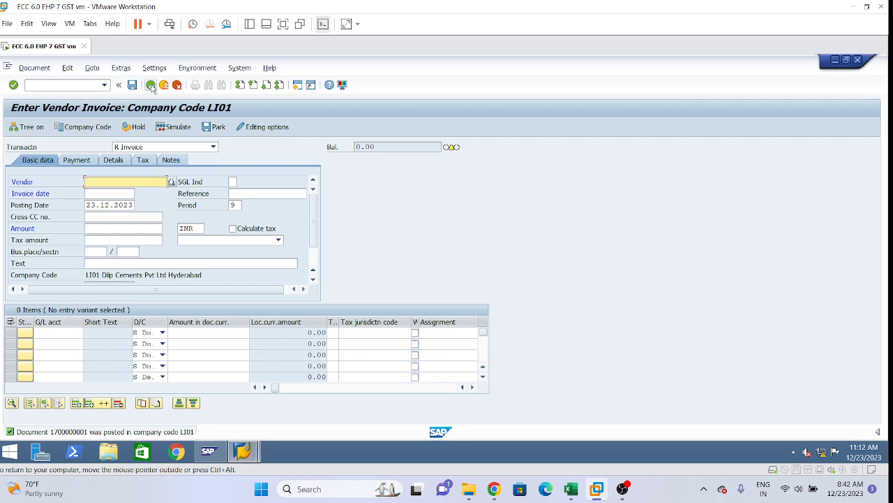
click(151, 85)
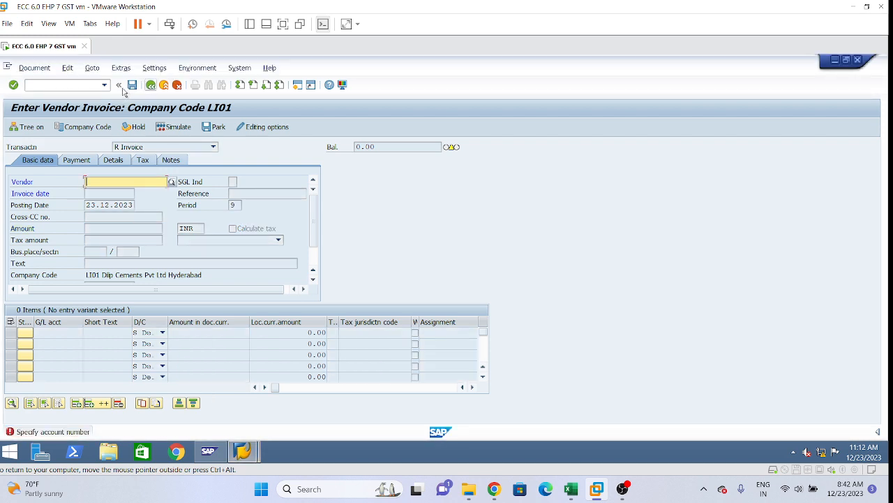
click(164, 85)
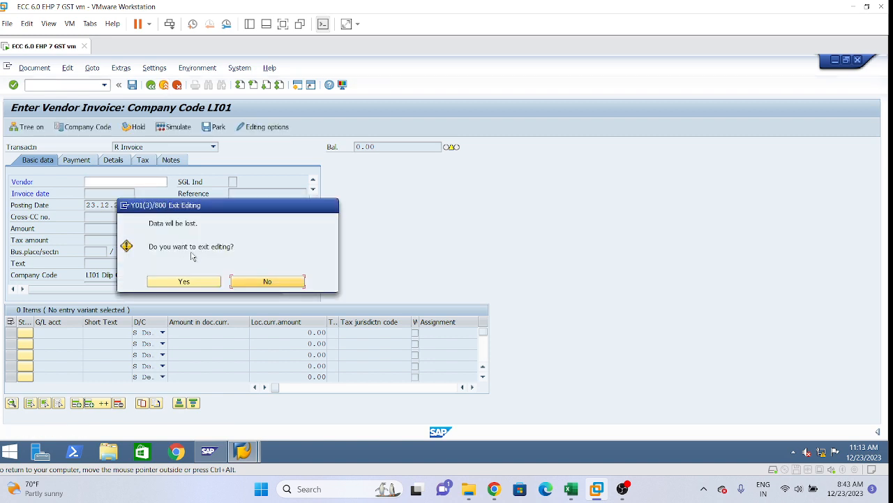
click(179, 284)
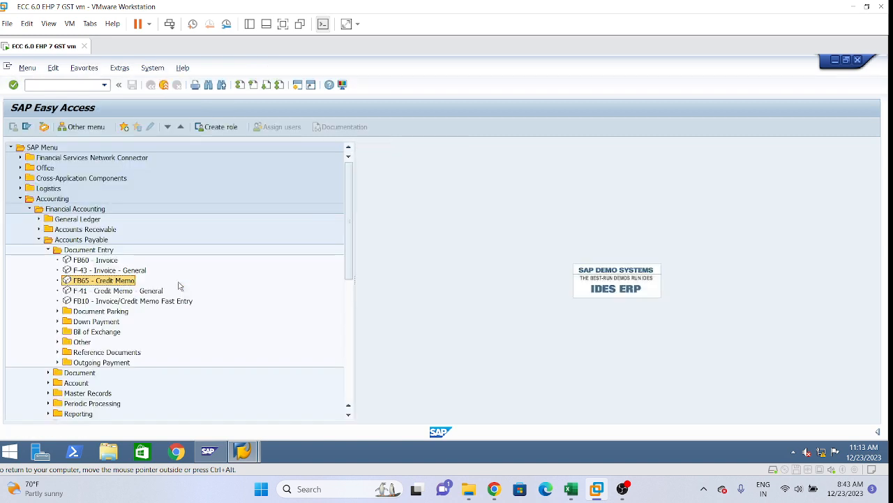
Open the outgoing payment posting transaction F-53 under Accounts Payable document entry
click(48, 250)
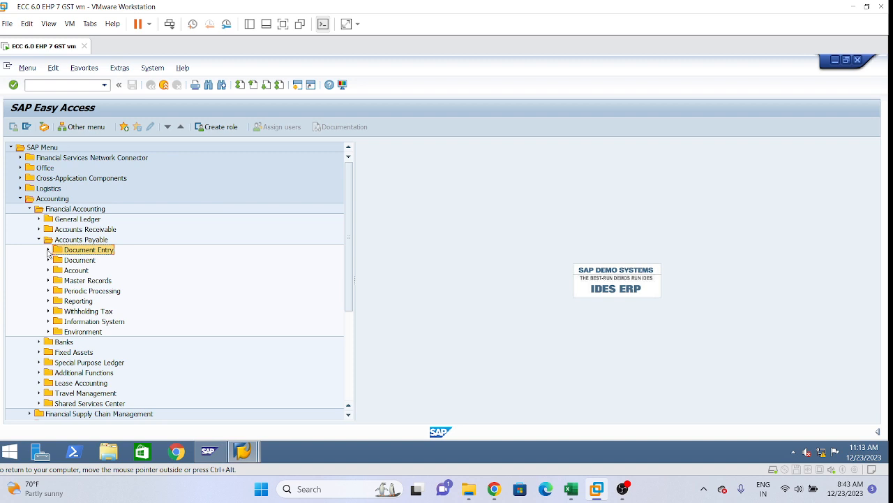
click(48, 250)
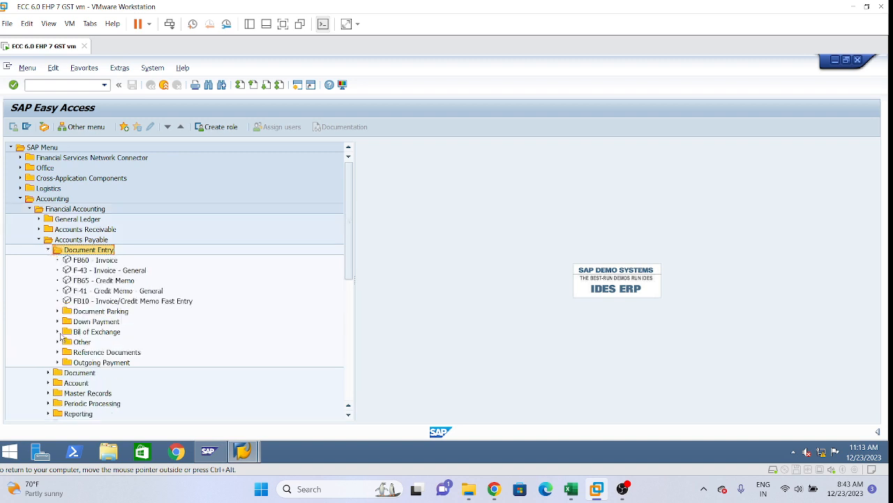
click(57, 363)
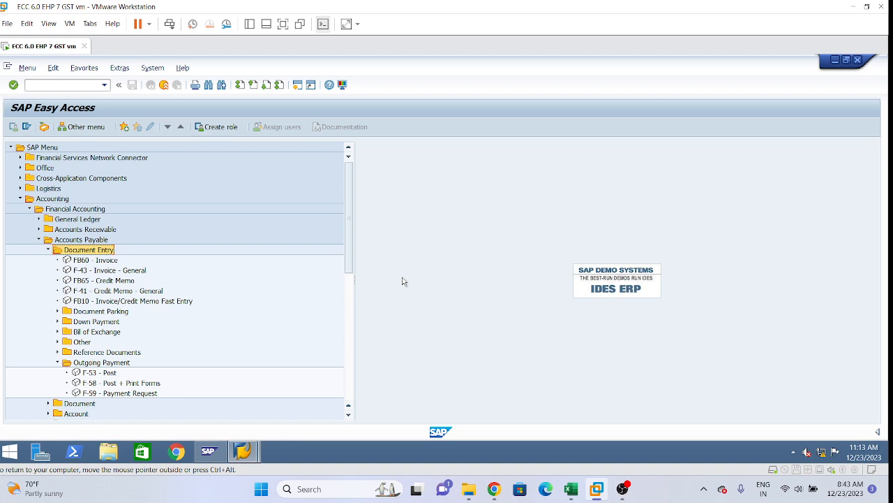
double_click(96, 375)
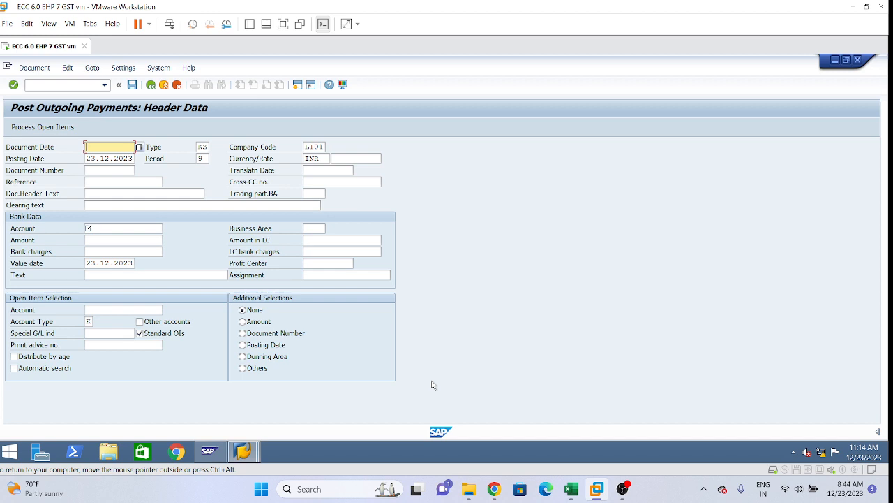
Copy the posting date 23.12.2023 into the document date of the outgoing payment
click(162, 151)
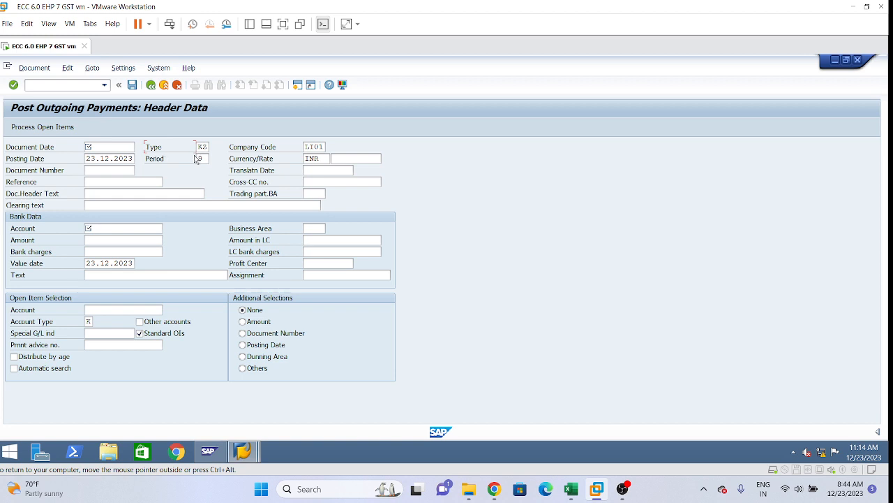
click(97, 148)
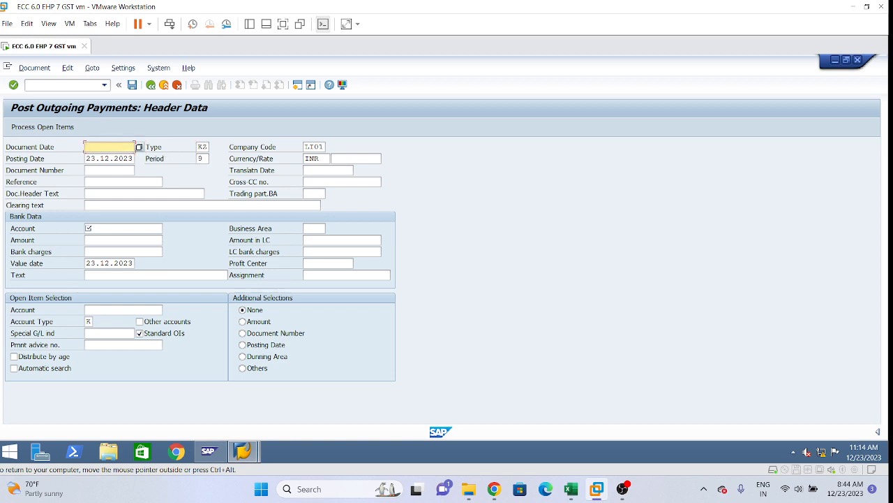
key(Tab)
key(ctrl+c)
click(131, 158)
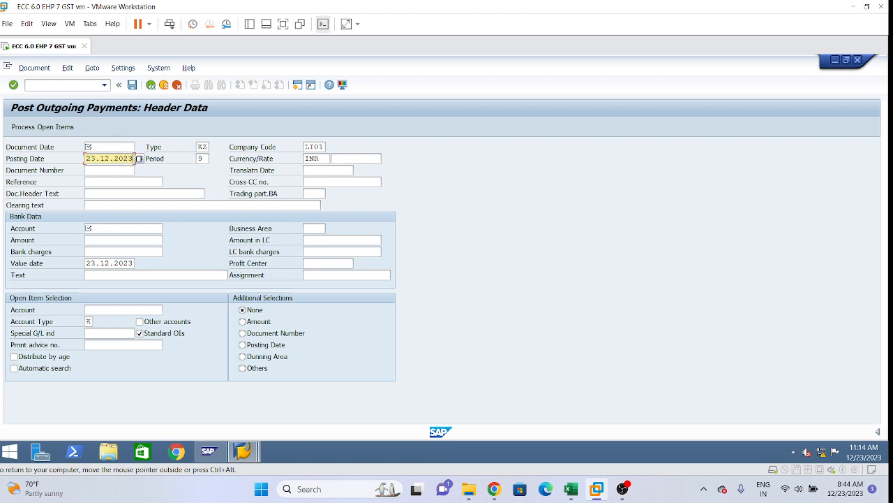
click(99, 146)
key(ctrl+v)
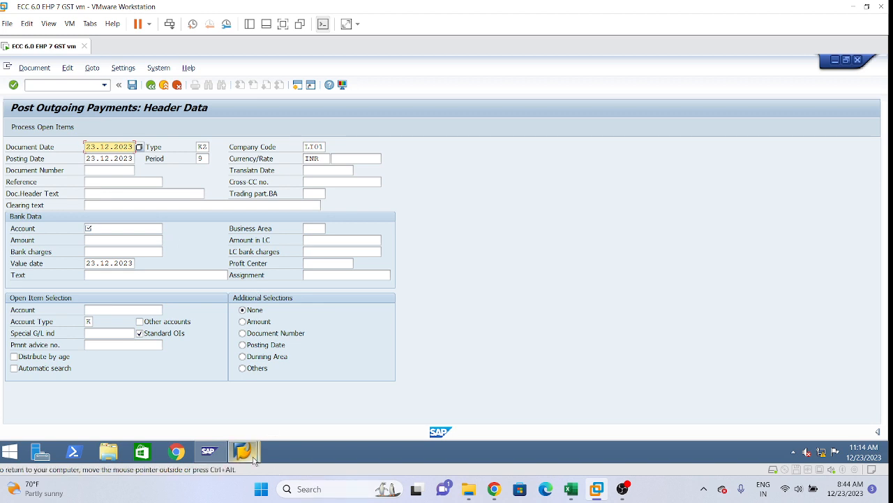
Check the vendor's invoices and credit memos in the line item list, and return to the outgoing payment header
mouse_move(255, 460)
click(363, 377)
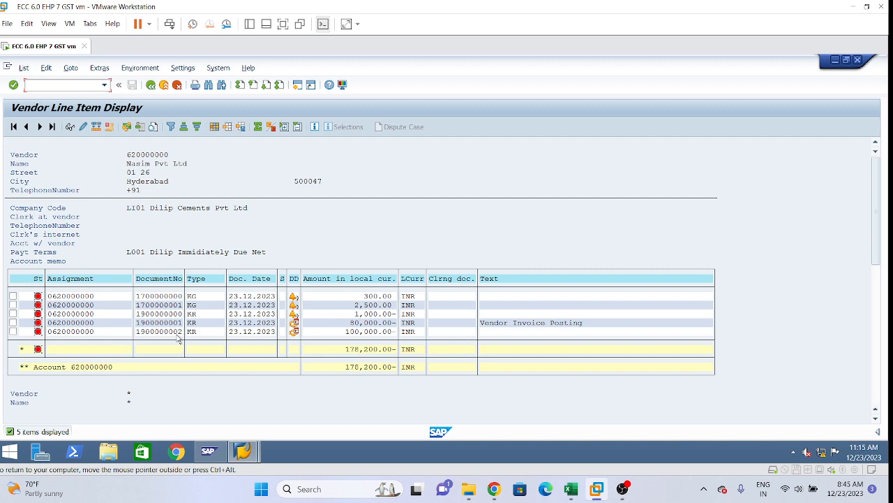
key(alt+Tab)
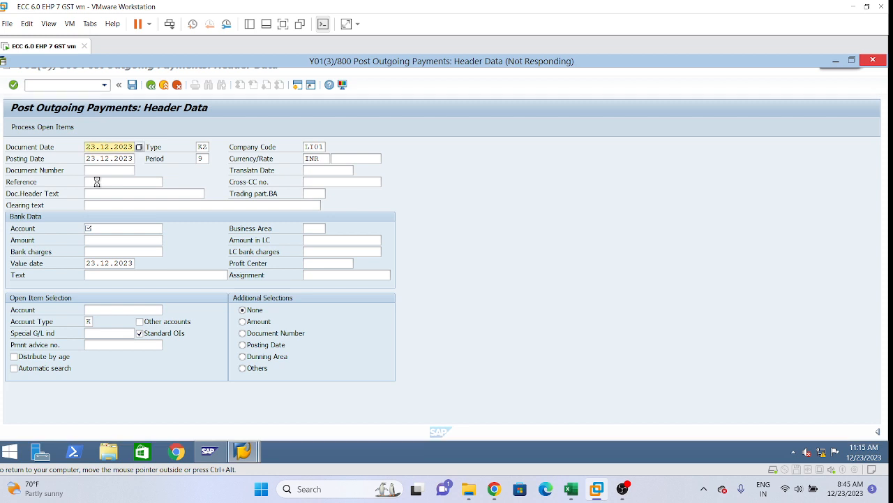
click(209, 451)
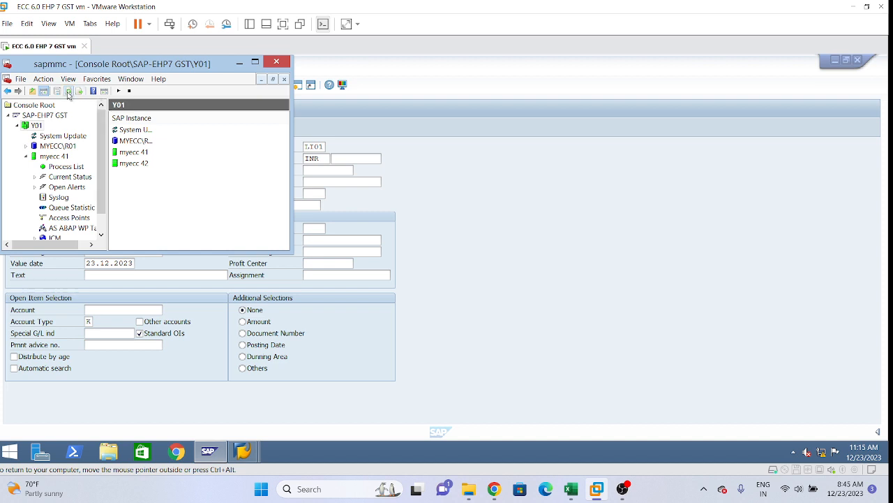
click(238, 62)
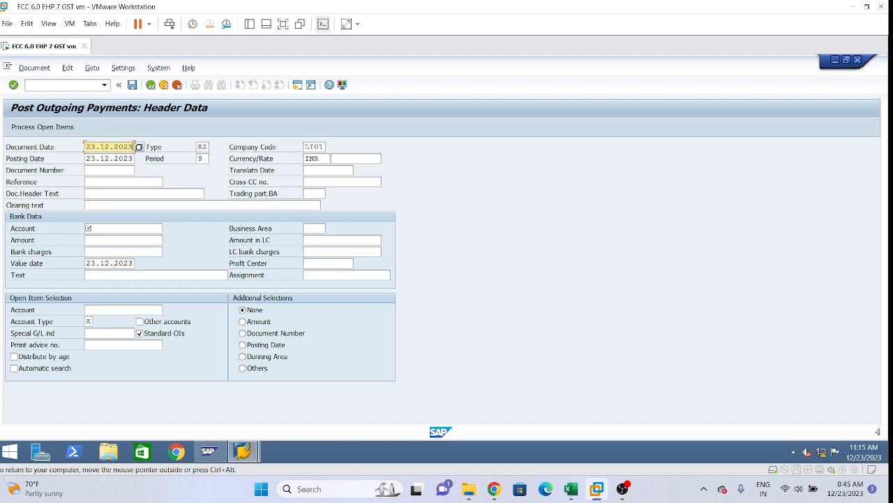
Enter reference VP, bank G/L account 240000 and amount 1 in the outgoing payment header
click(123, 182)
text(VP)
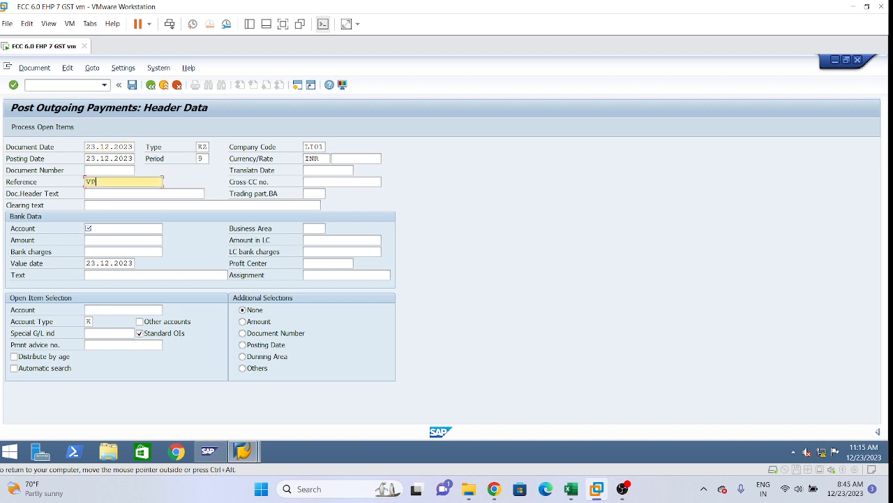
click(123, 228)
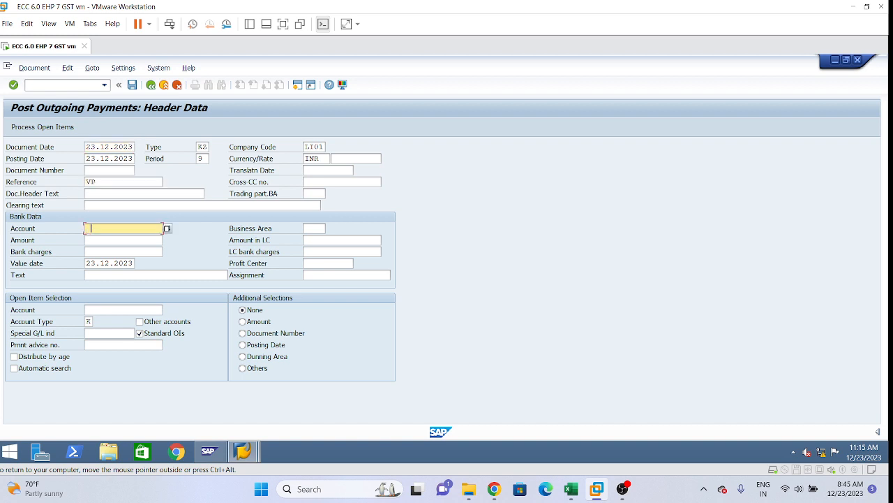
key(BackSpace)
text(240000)
click(123, 241)
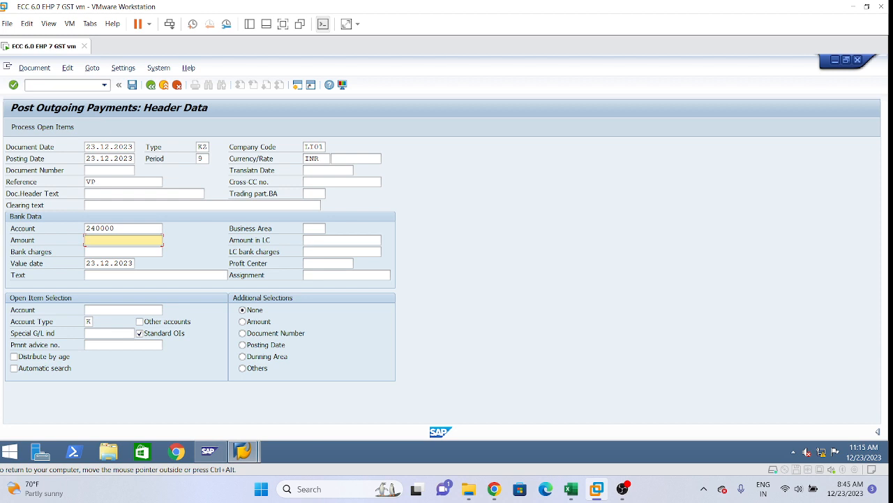
text(1)
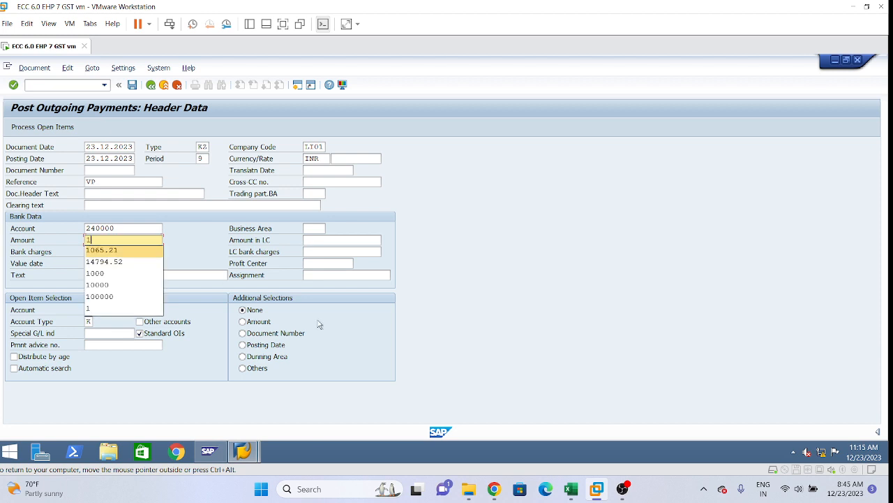
key(Return)
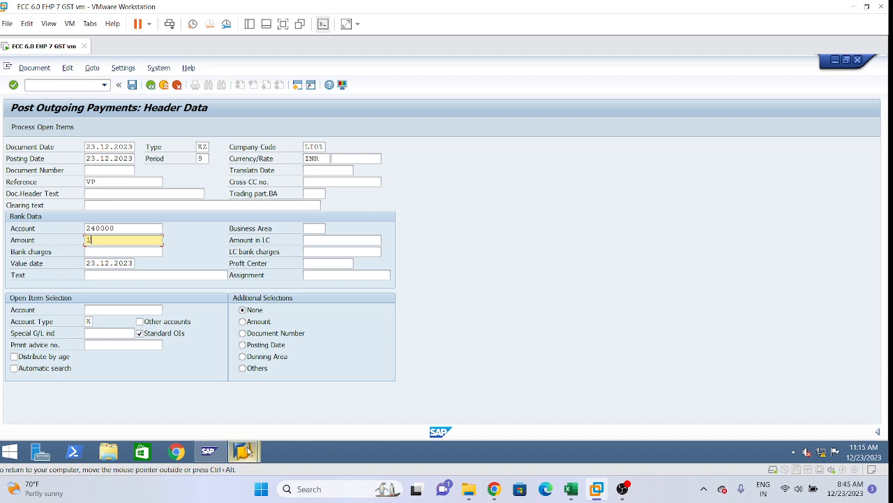
Check the vendor's line item list and enter the vendor's account number for the payment's open item selection
mouse_move(243, 451)
click(363, 403)
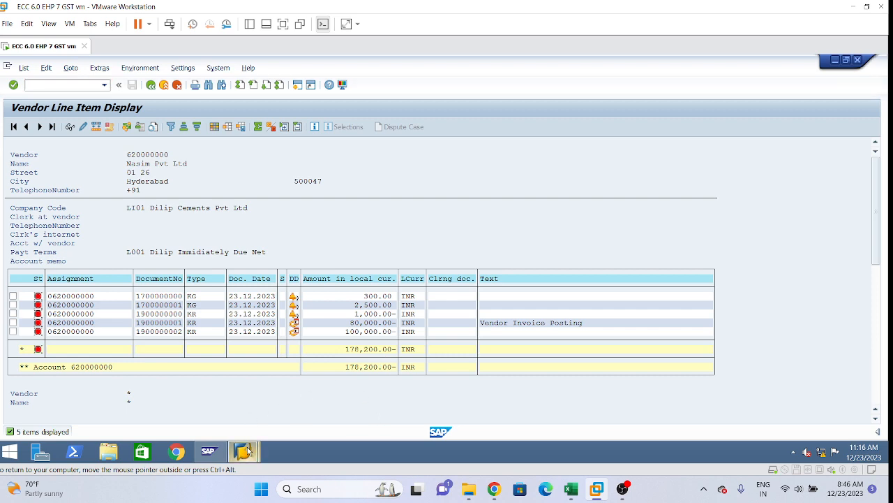
mouse_move(243, 451)
click(222, 400)
text(1)
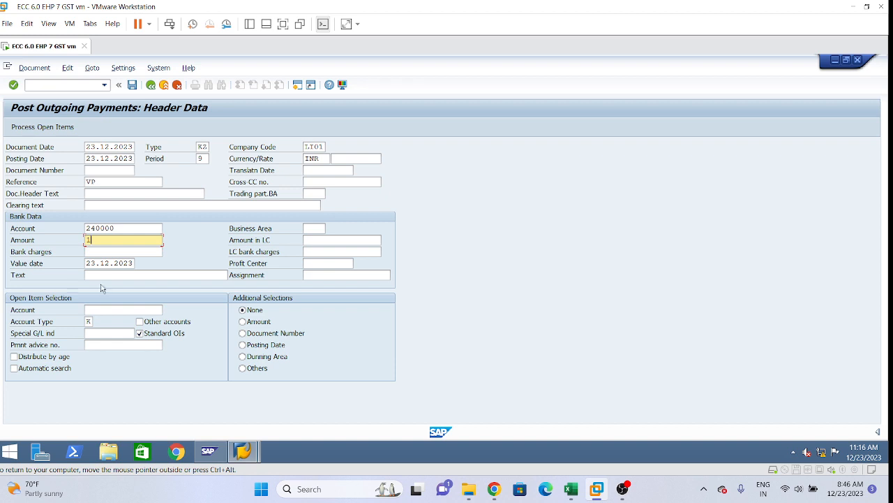
click(102, 310)
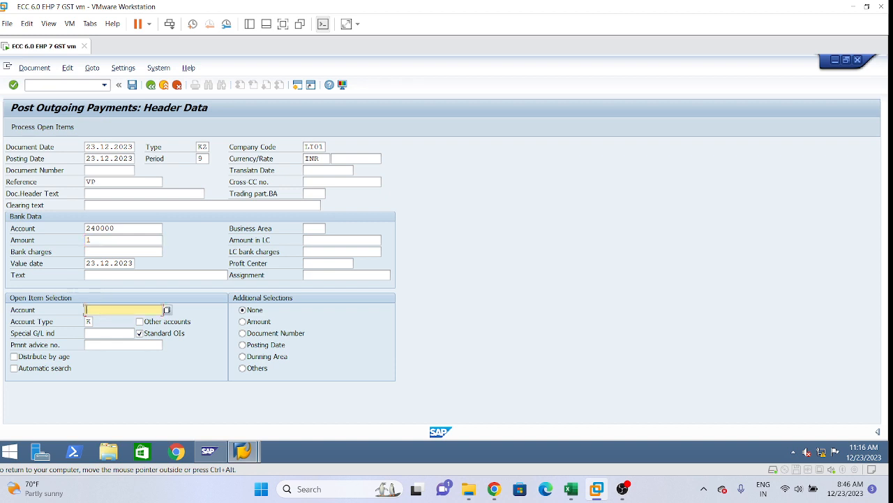
text(620000000)
Examine the possible account types for open item selection and review the payment's special G/L, amount, bank account and vendor account fields
click(89, 322)
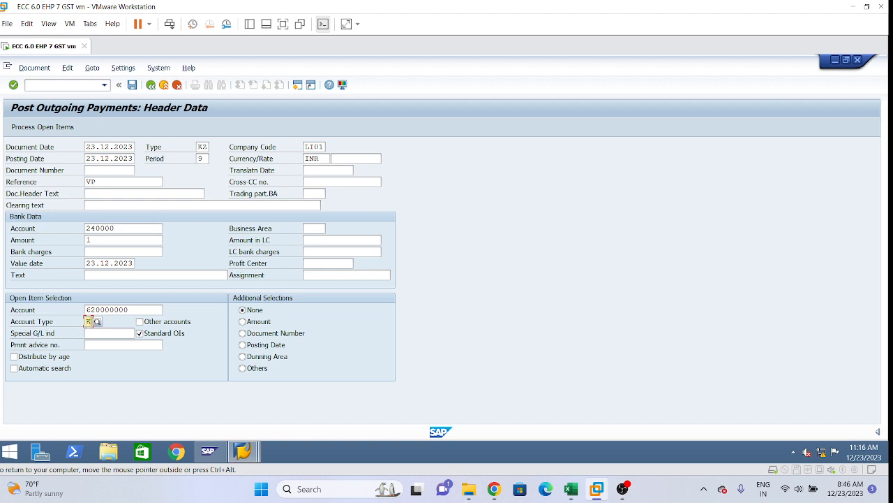
click(97, 321)
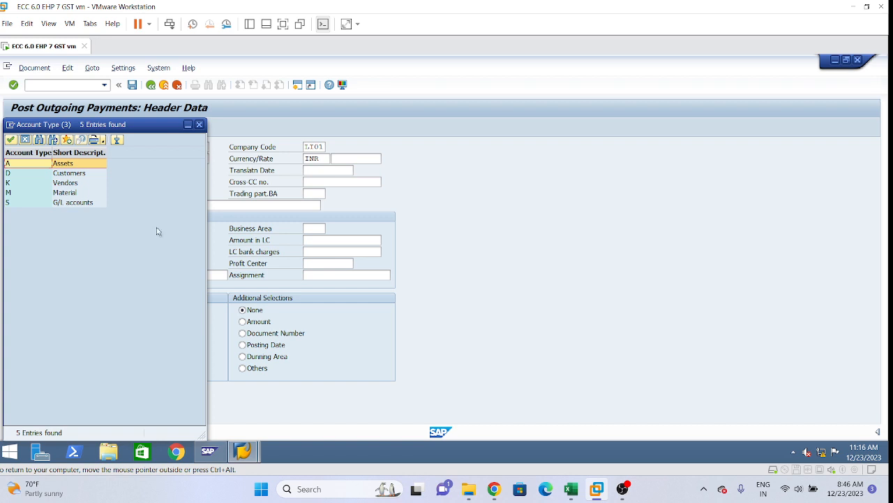
click(199, 125)
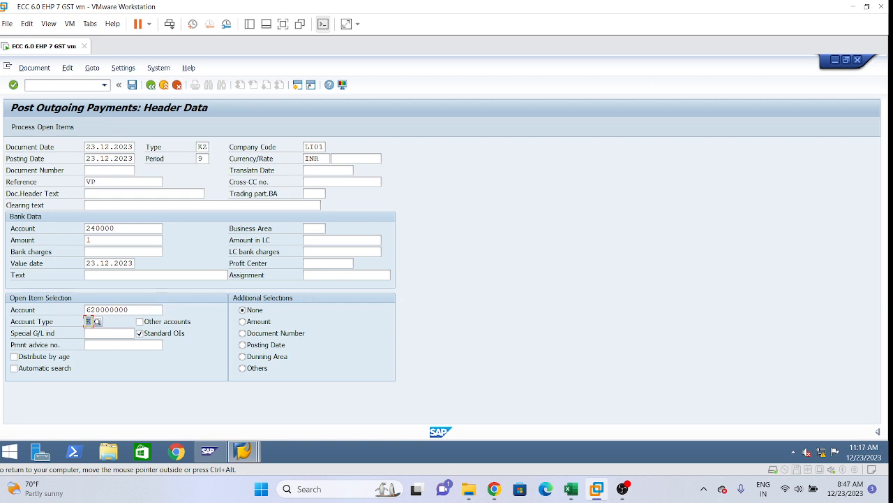
click(109, 333)
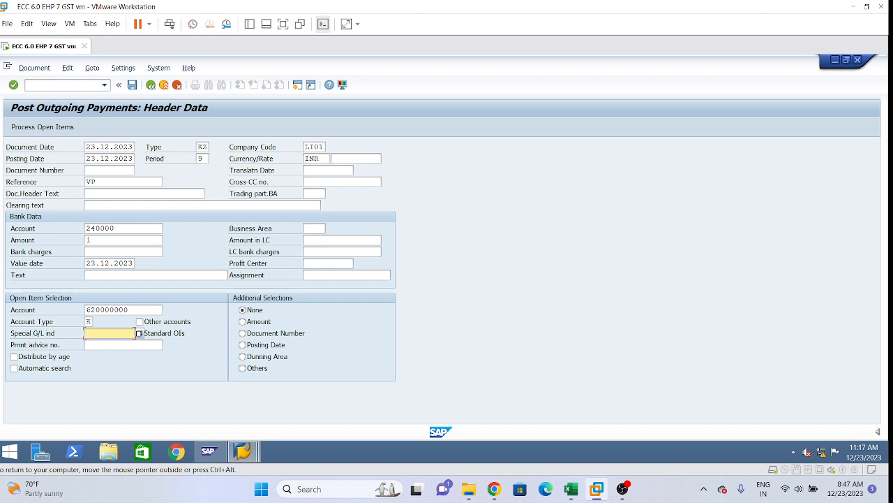
click(94, 241)
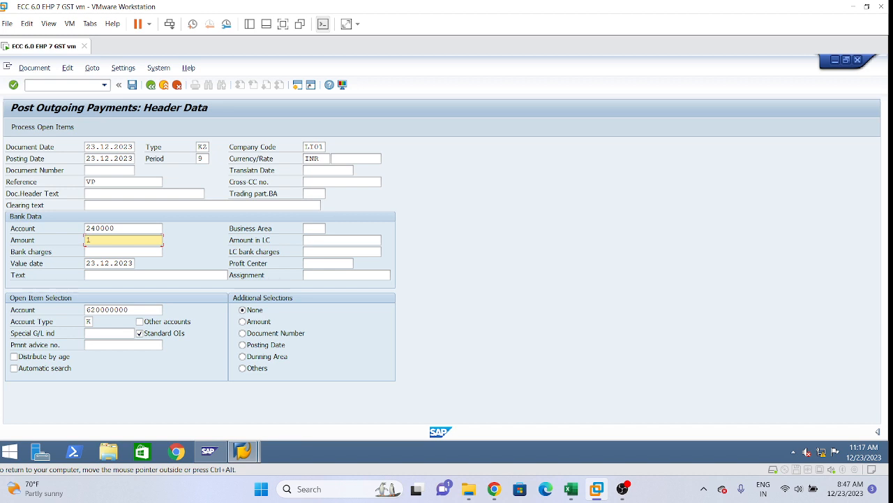
click(119, 228)
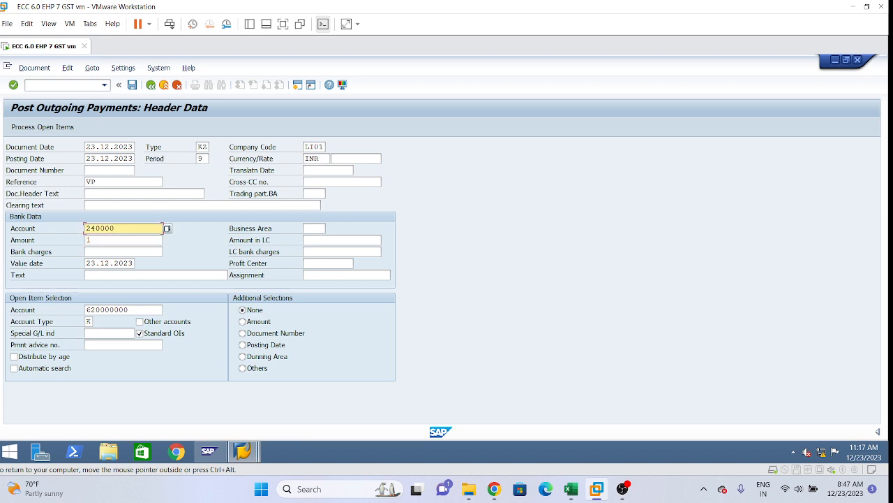
click(92, 240)
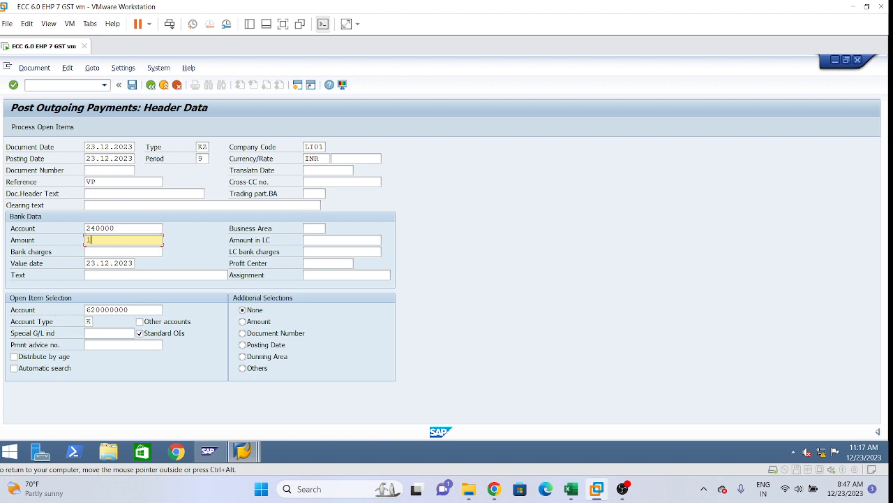
click(85, 310)
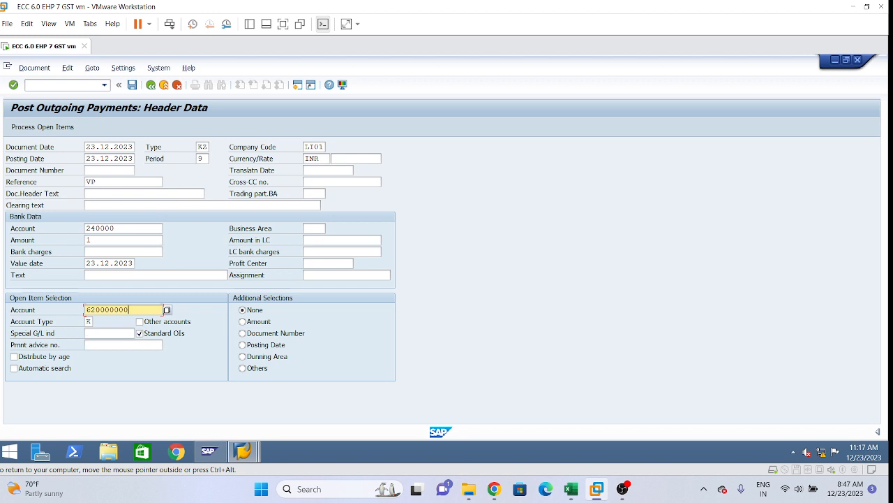
Process the vendor's open items and activate all five invoices and credit memos for the outgoing payment
click(35, 129)
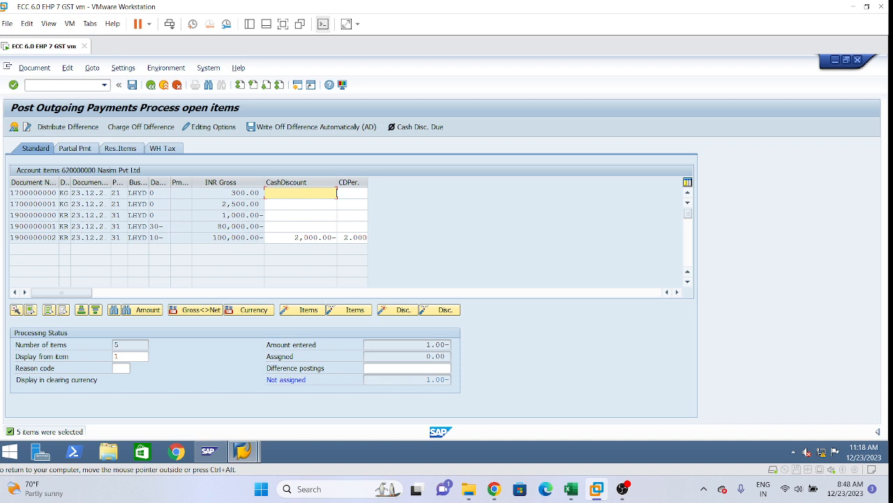
double_click(238, 237)
double_click(236, 227)
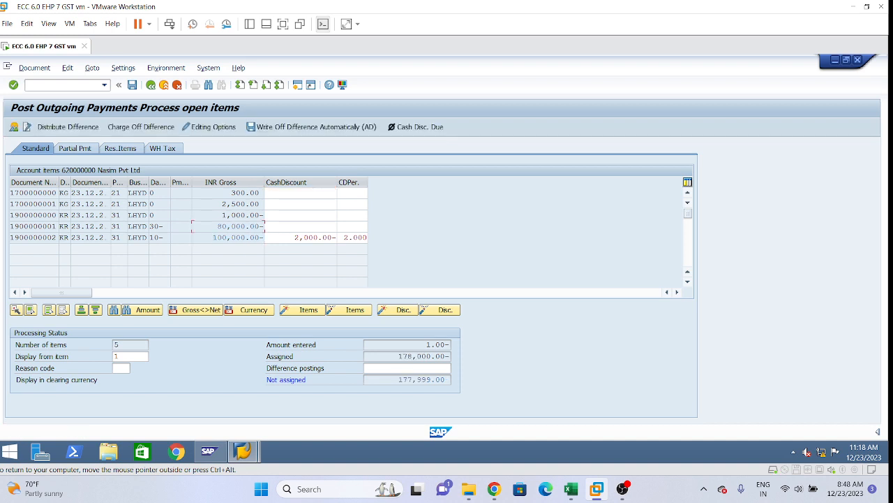
double_click(236, 215)
double_click(232, 203)
double_click(234, 192)
key(Return)
Deactivate the open items other than the 100,000 INR invoice, and reactivate them for the payment
double_click(245, 206)
double_click(240, 217)
double_click(241, 226)
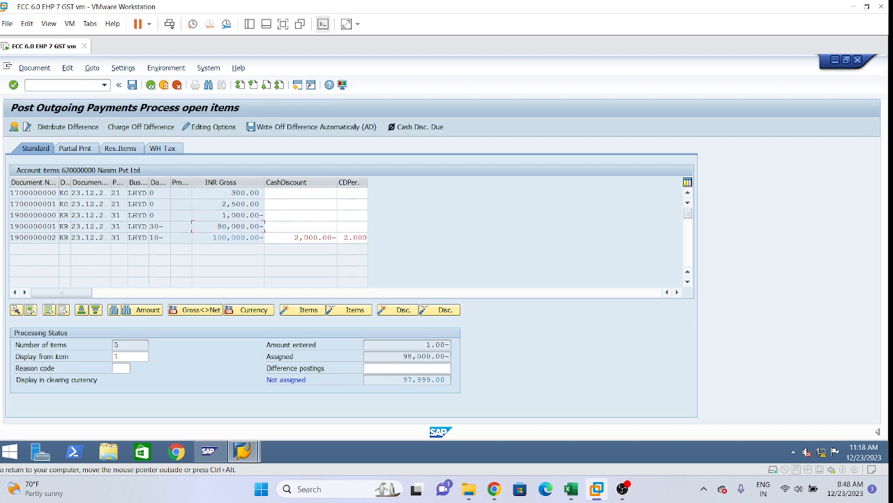
double_click(237, 238)
double_click(237, 240)
double_click(239, 204)
double_click(233, 227)
double_click(233, 215)
double_click(236, 193)
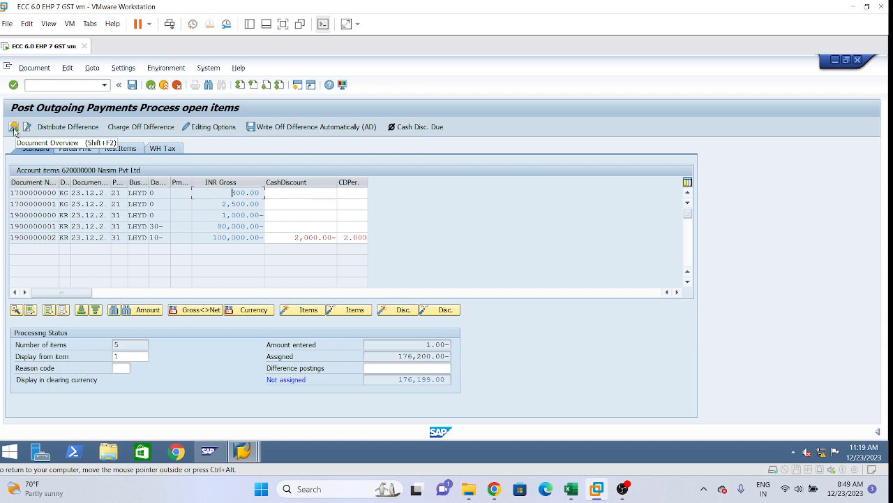
Check the payment terms of the 100,000 INR invoice from the vendor line item list, and return to the payment's open items
mouse_move(243, 452)
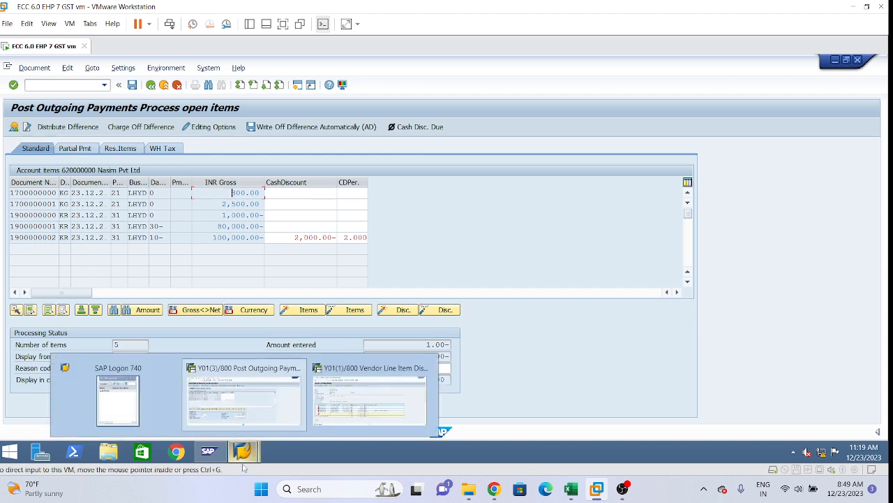
click(370, 398)
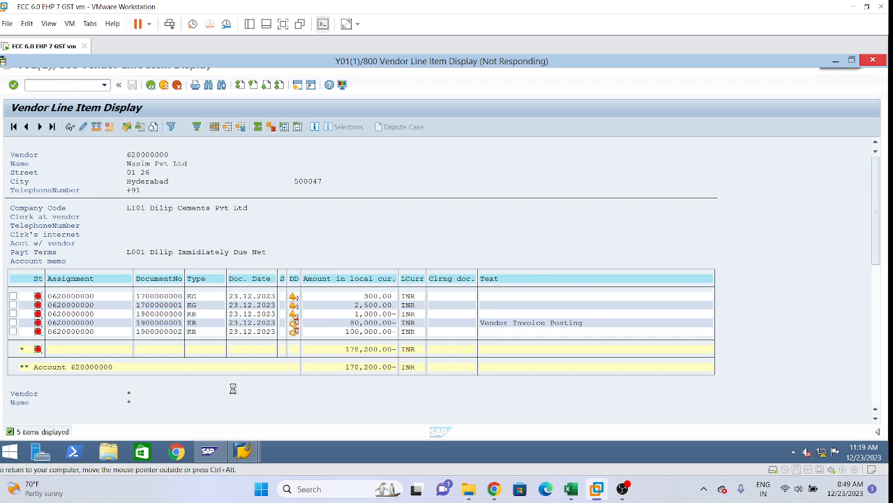
click(206, 454)
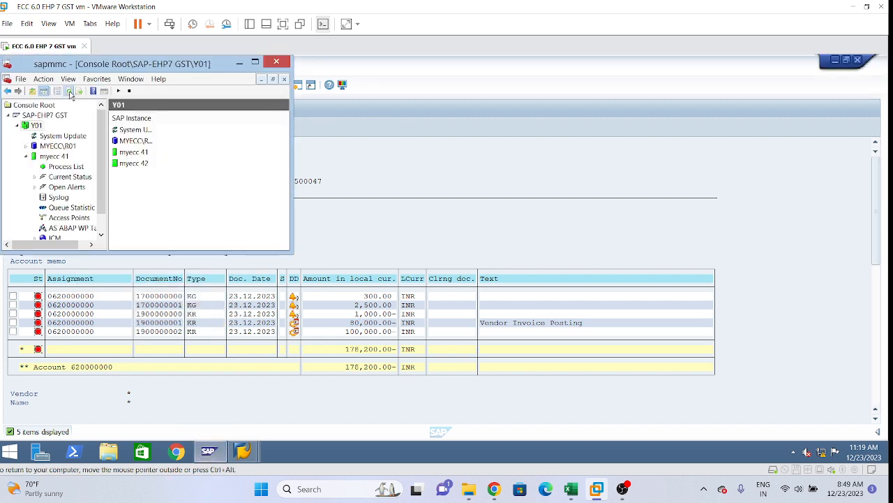
click(240, 64)
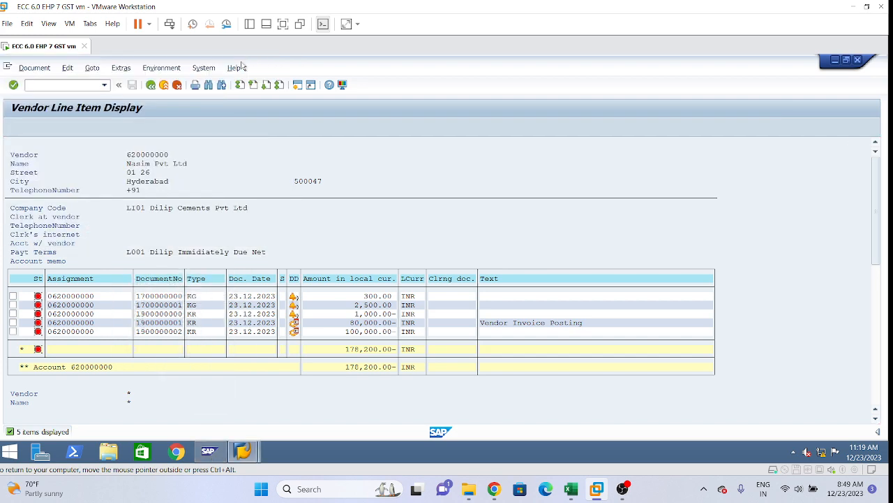
double_click(196, 331)
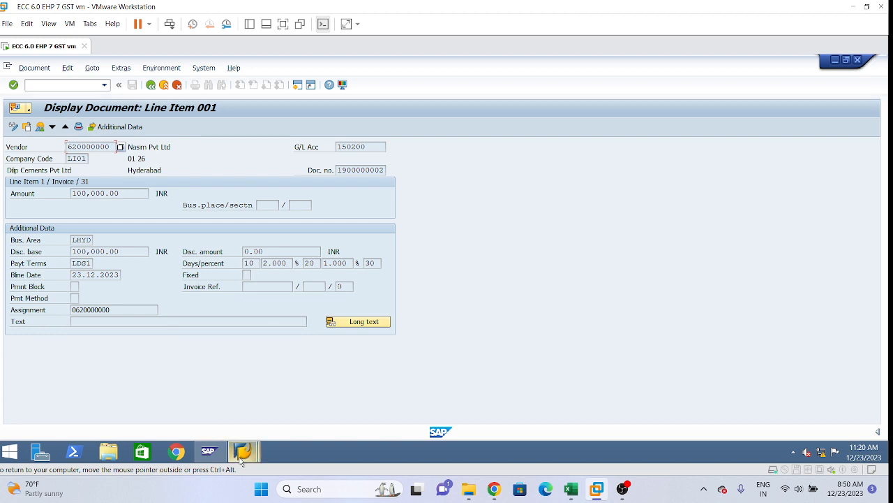
mouse_move(242, 458)
click(242, 394)
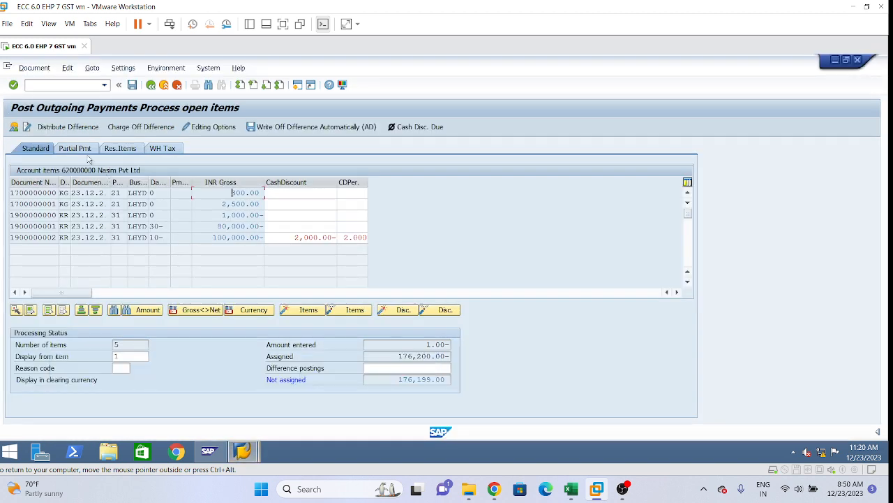
Open the payment's document overview and set the Cash A/C line item's amount to * for automatic calculation
click(14, 127)
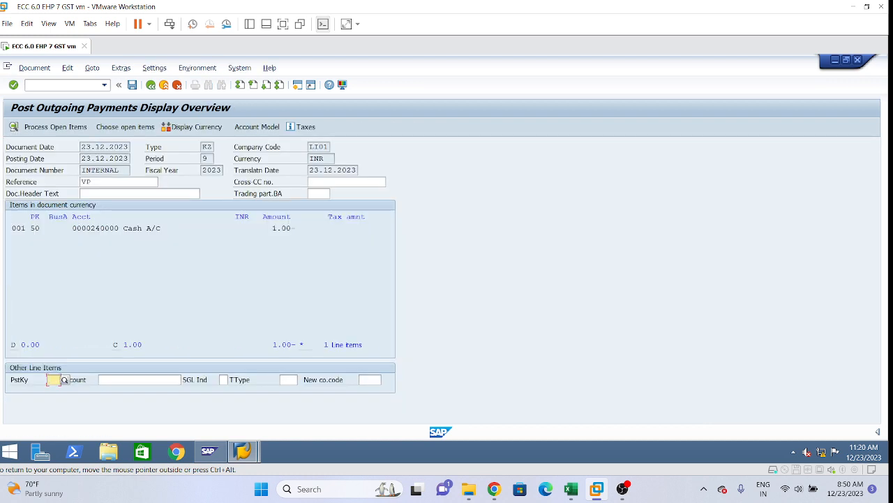
click(150, 85)
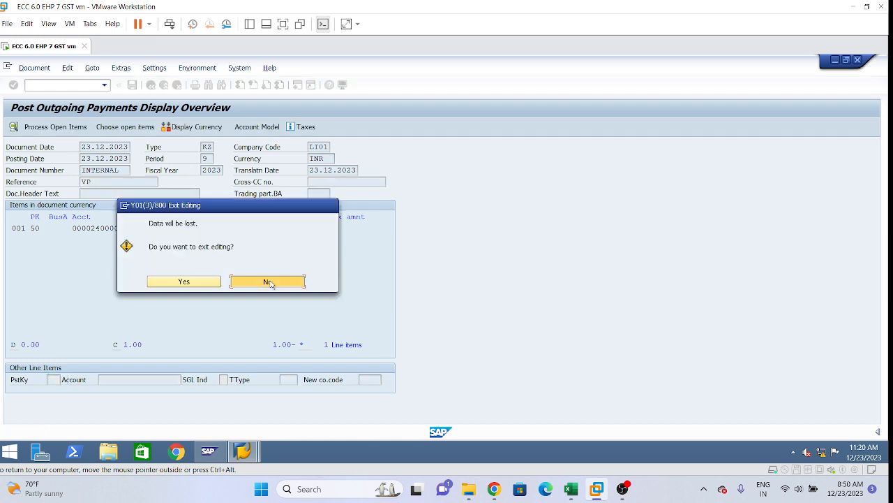
click(270, 283)
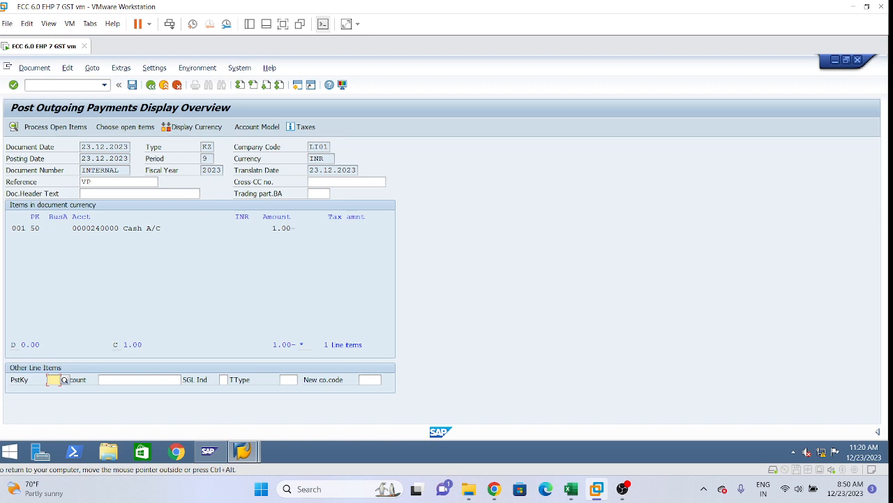
double_click(105, 228)
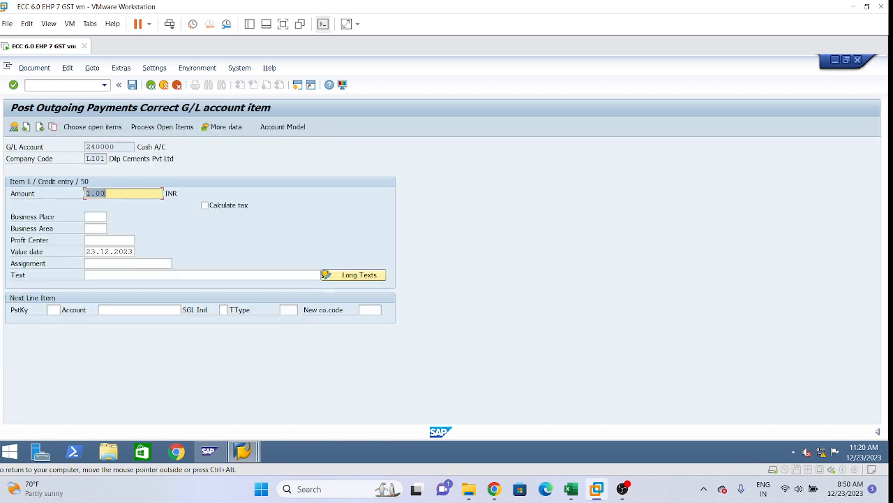
key(BackSpace)
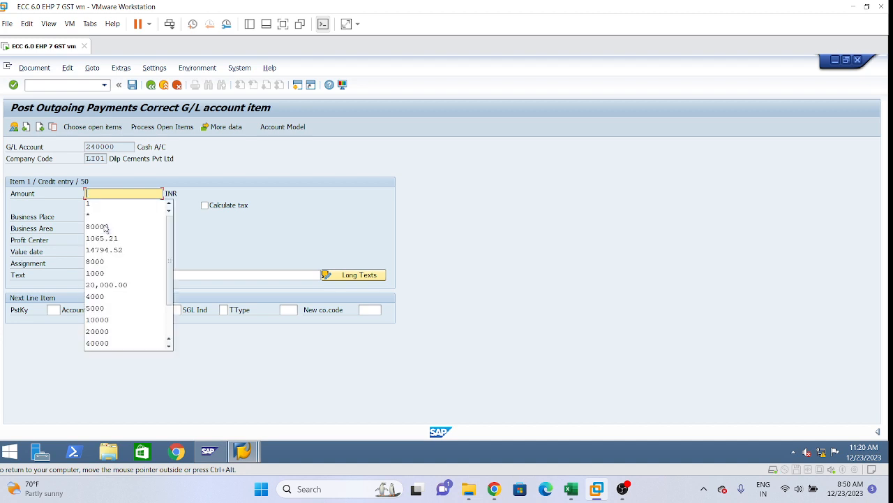
text(*)
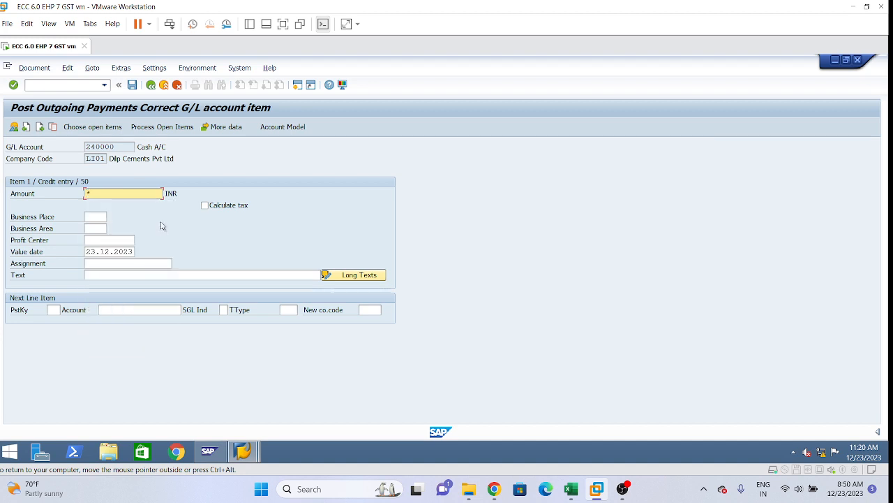
key(Return)
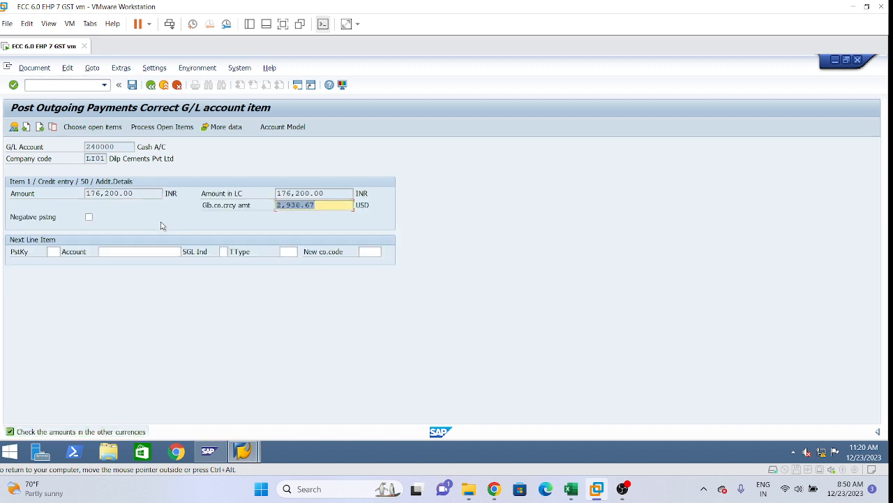
Simulate the outgoing payment document and post it
click(34, 69)
click(39, 121)
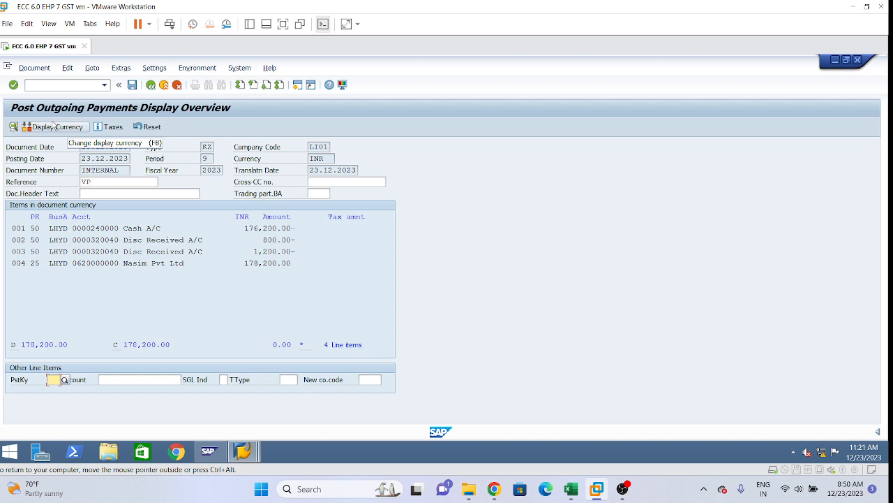
click(132, 85)
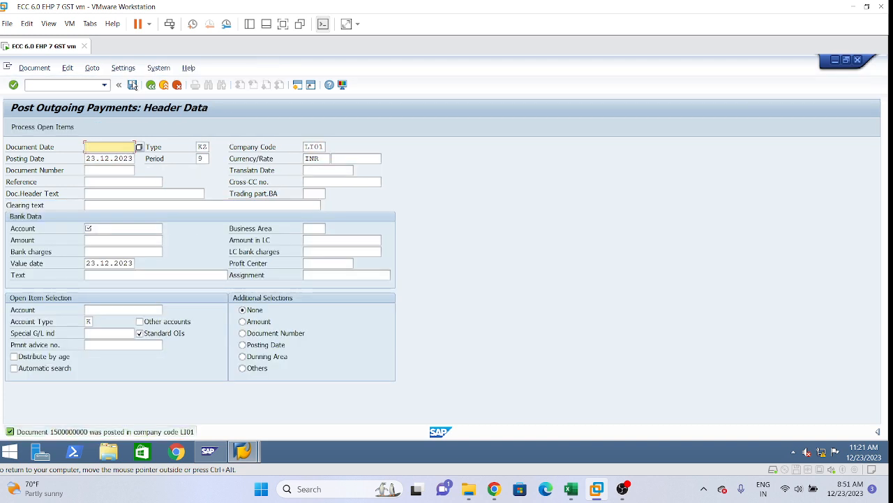
Display the posted payment document and examine the amounts of its Cash A/C and Disc Received A/C lines
click(35, 68)
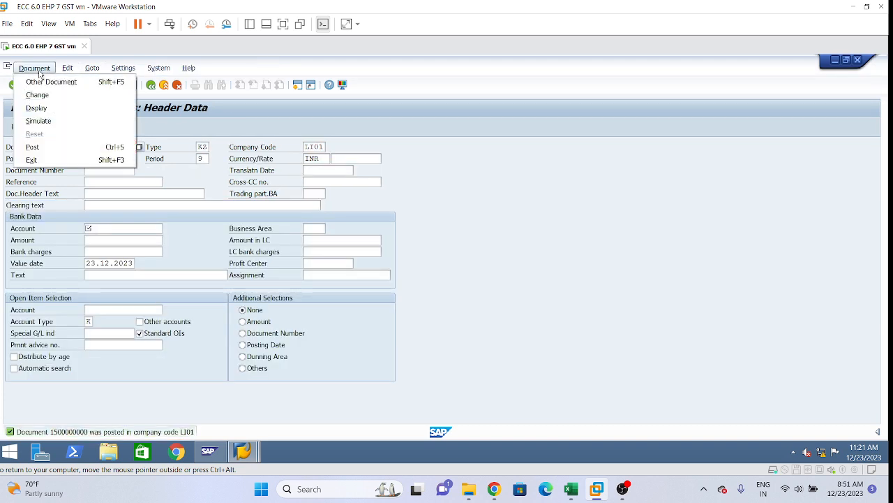
click(56, 120)
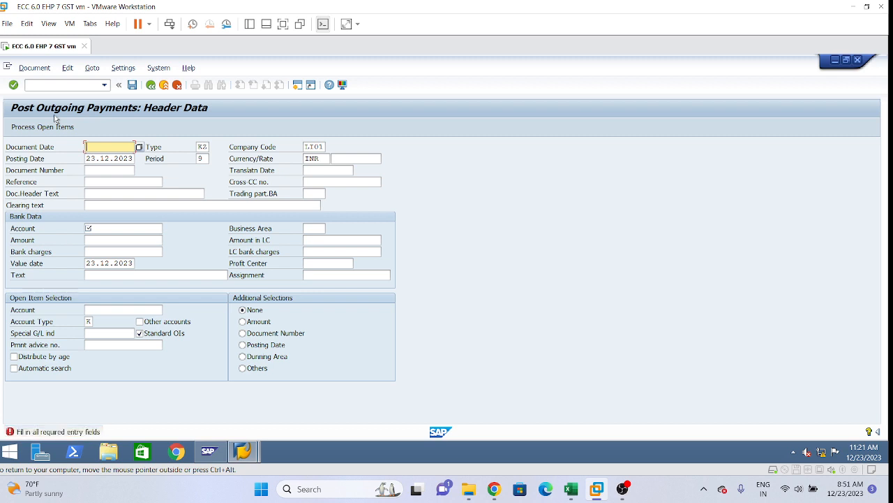
click(21, 68)
click(39, 109)
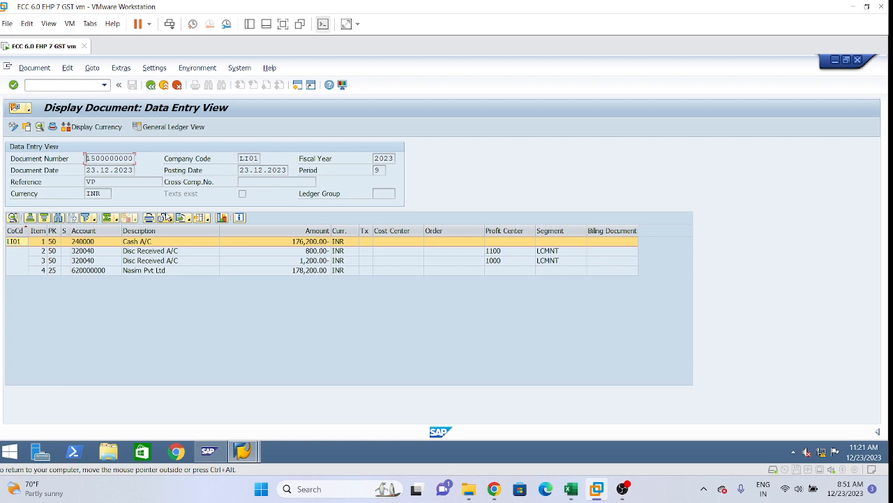
click(309, 244)
click(309, 261)
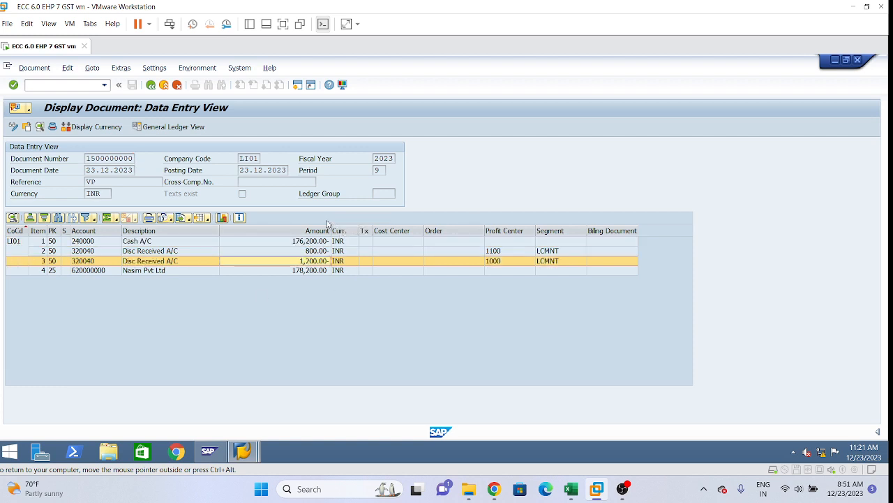
click(312, 231)
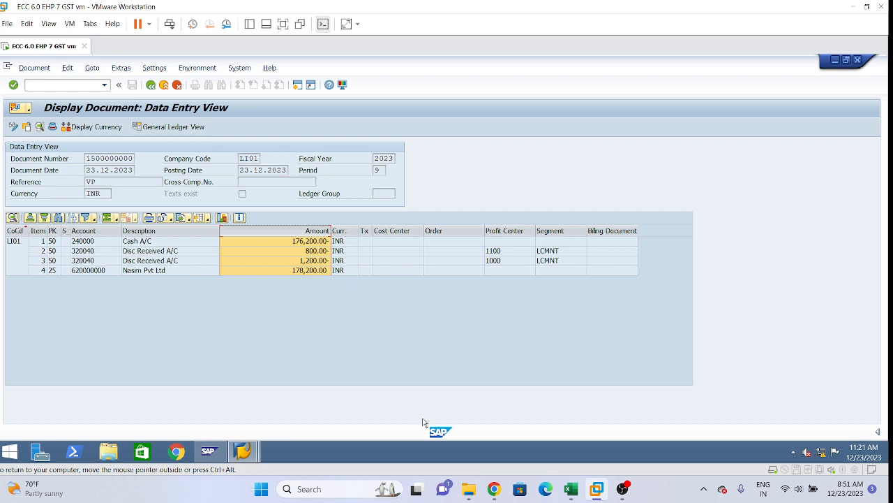
click(317, 253)
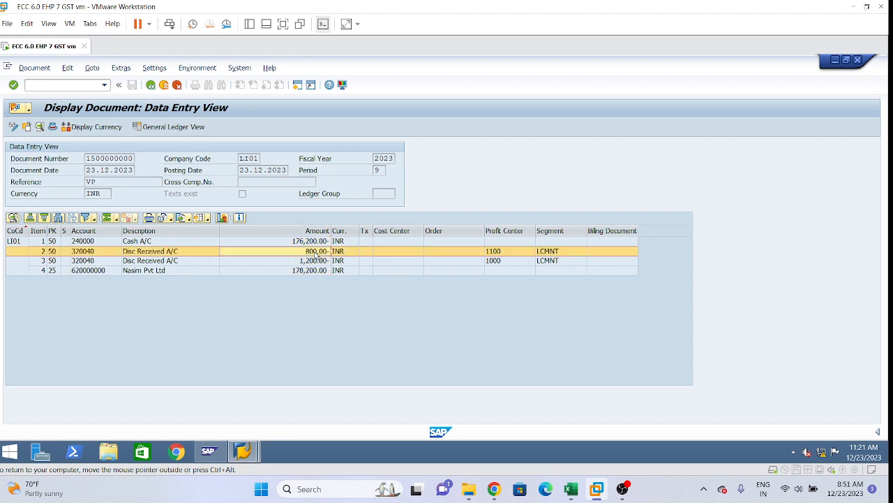
click(316, 264)
click(314, 252)
click(321, 265)
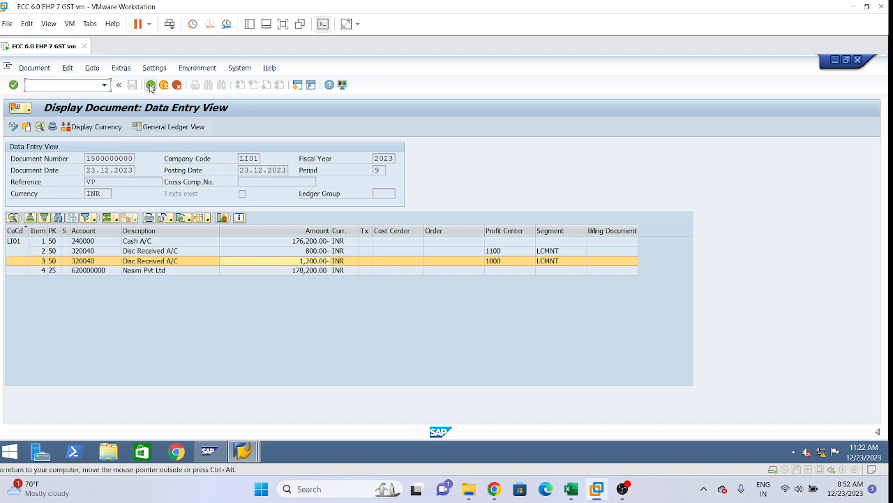
Exit the outgoing payment transaction, collapse Document Entry under Accounts Payable and expand the Document folder
click(150, 85)
click(150, 85)
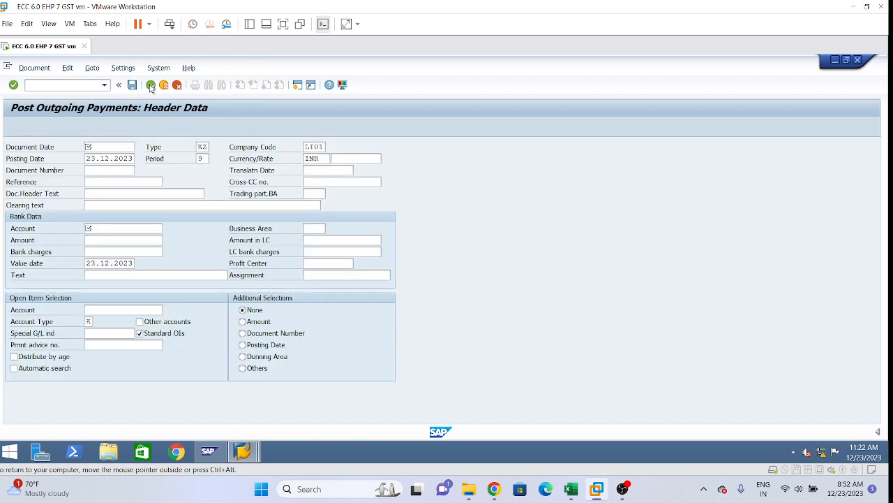
click(184, 282)
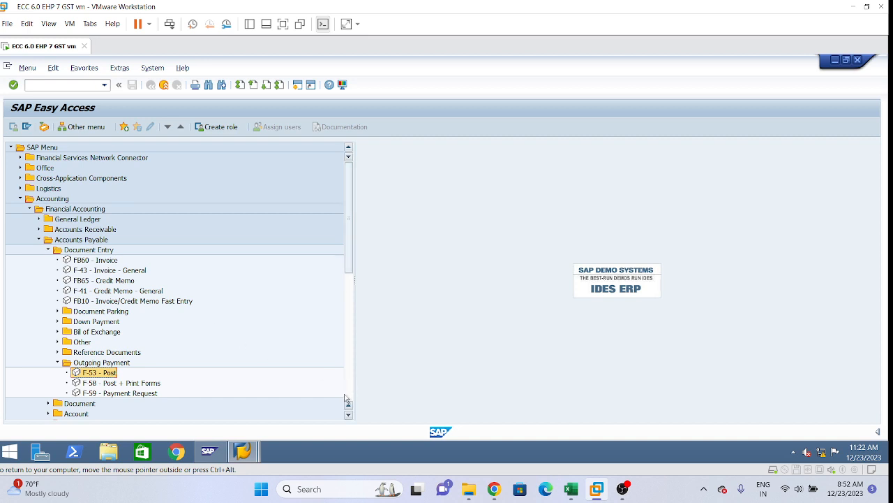
click(348, 415)
click(348, 415)
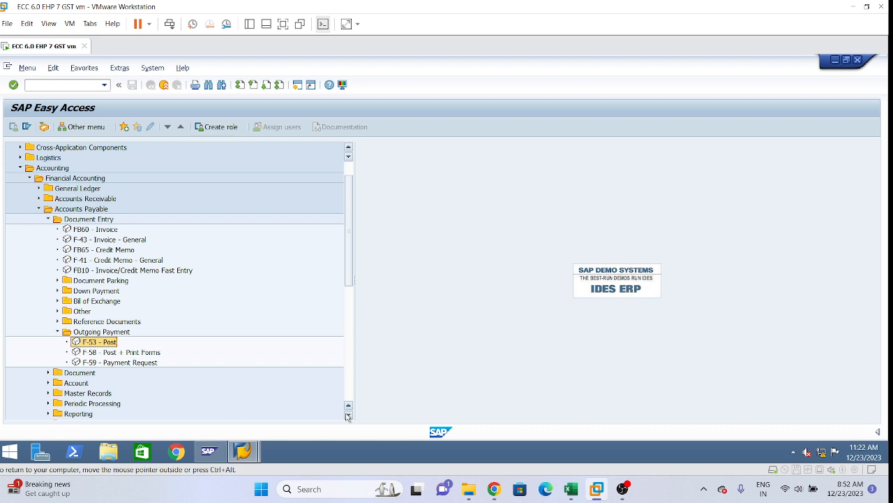
click(48, 219)
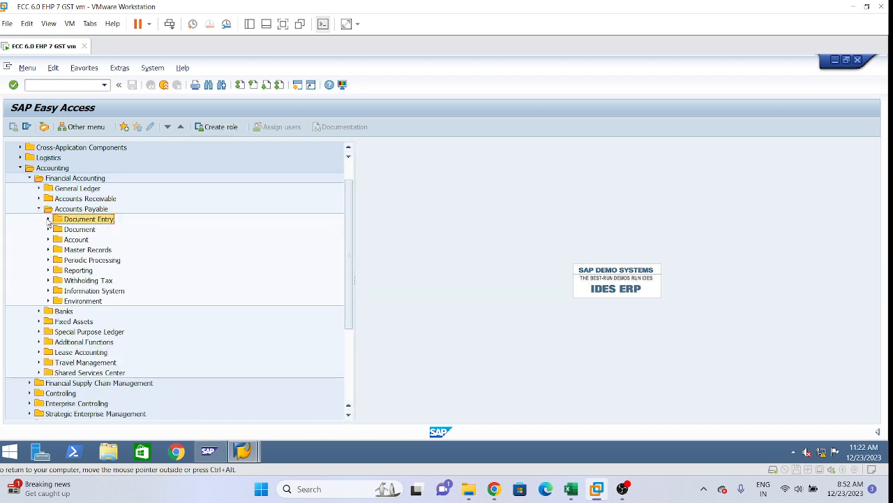
click(48, 229)
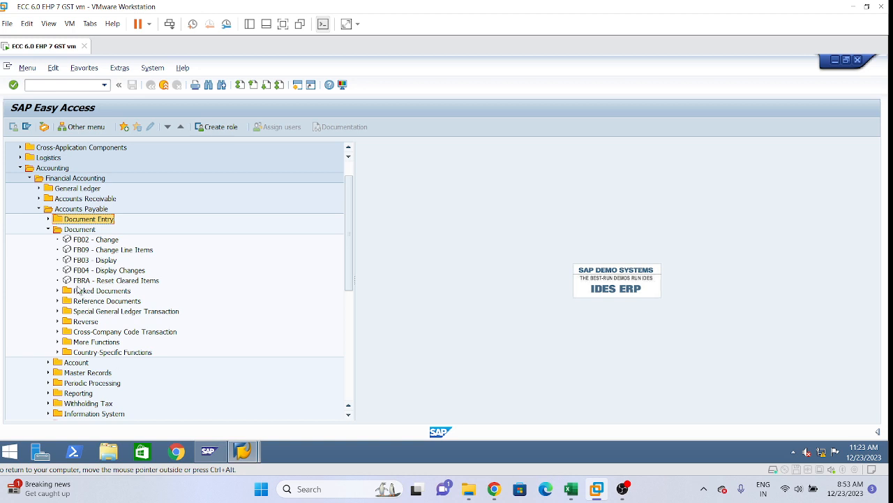
Collapse the Document folder under Accounts Payable and expand the Account folder
click(50, 230)
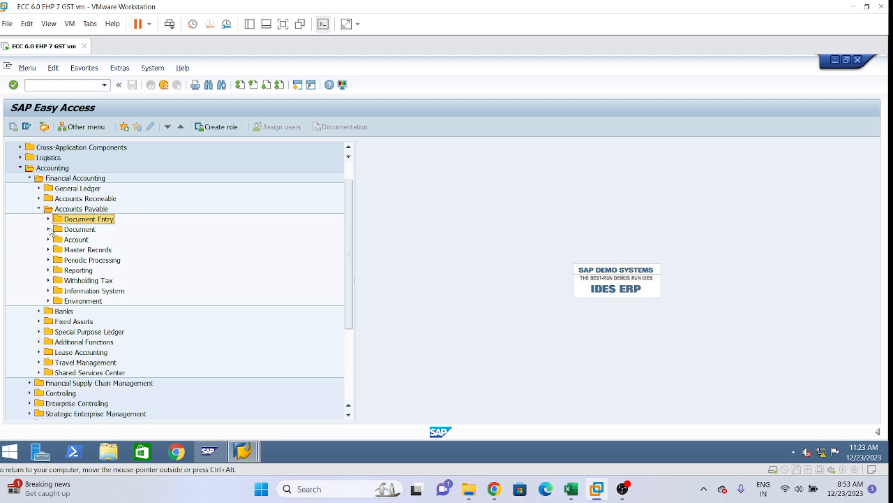
click(49, 229)
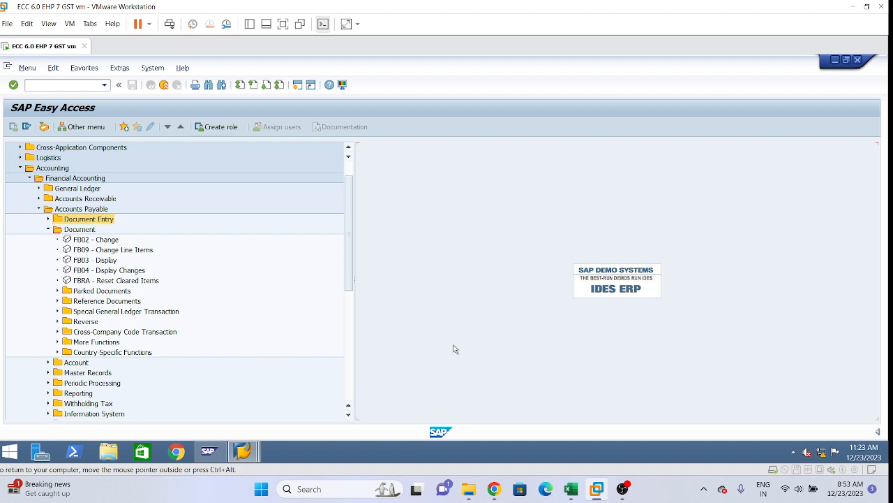
click(350, 414)
click(350, 415)
click(349, 415)
click(348, 415)
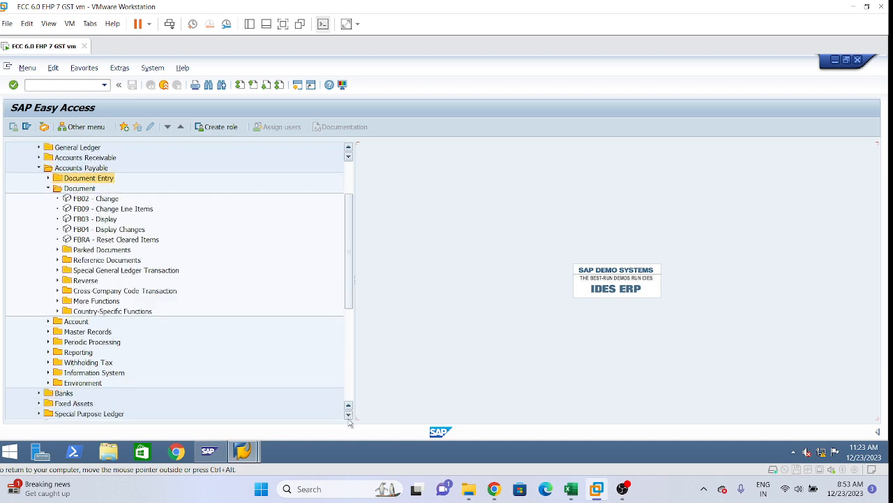
click(48, 188)
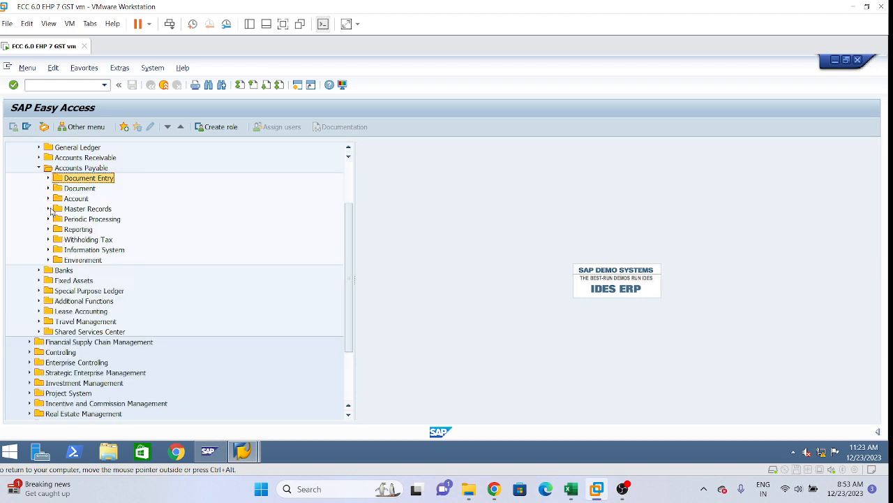
click(48, 199)
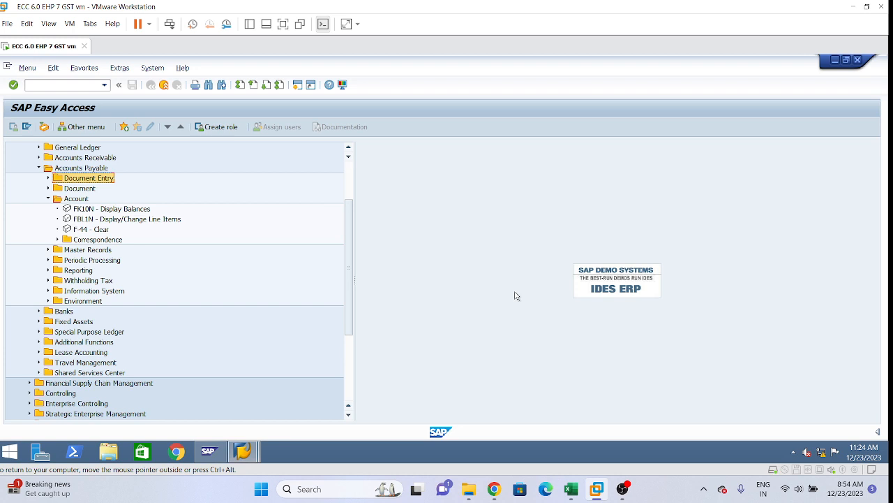
Open FK10N - Display Balances and show the balances of vendor Nasim Pvt Ltd for company code LI01, fiscal year 2023
click(104, 213)
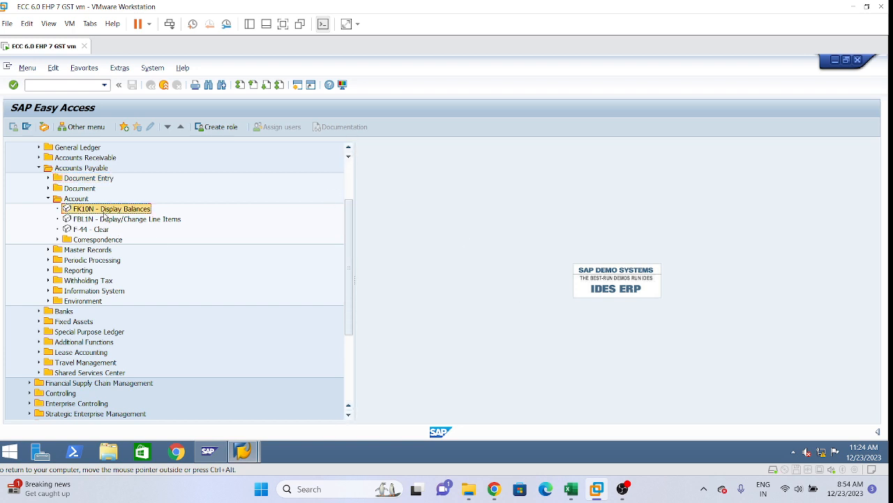
double_click(104, 213)
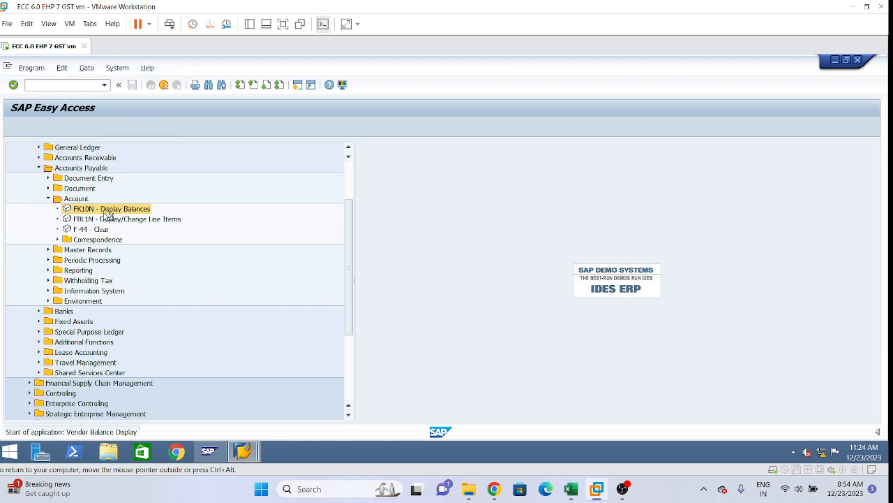
click(188, 147)
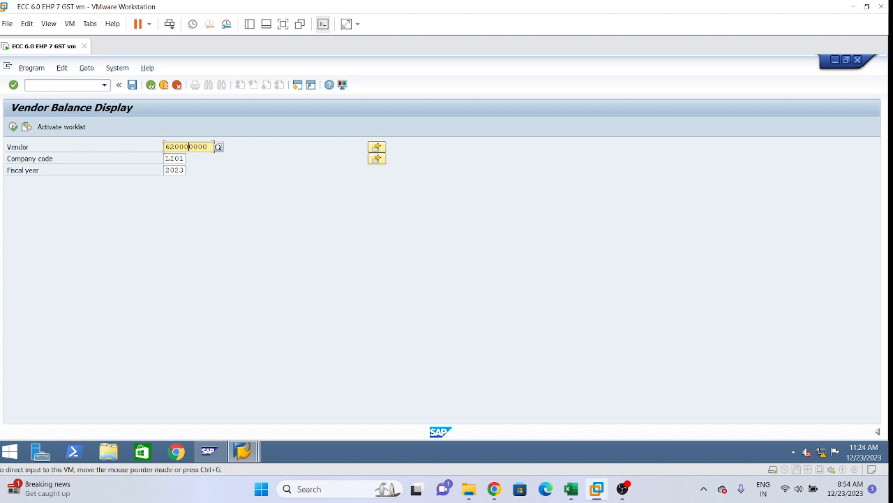
click(14, 127)
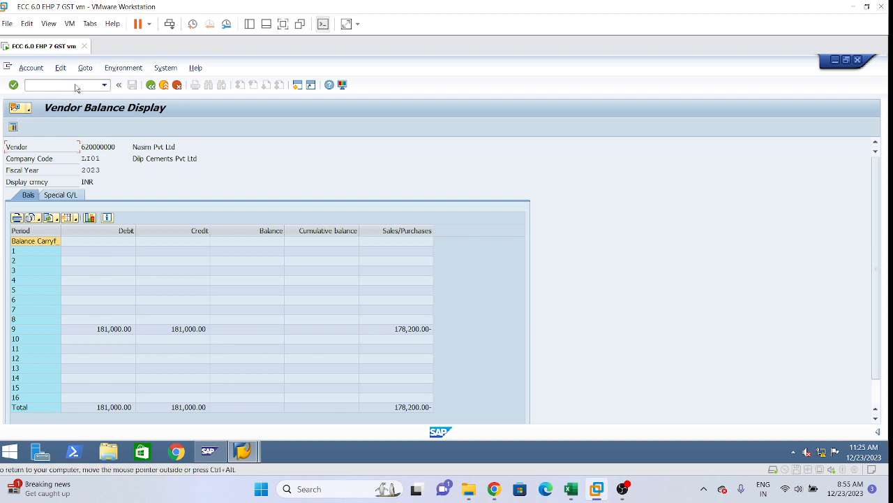
right_click(249, 453)
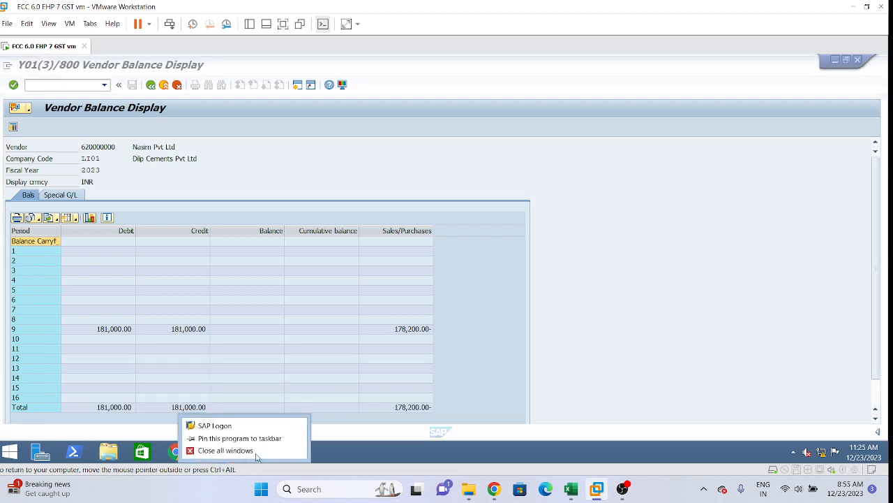
click(516, 380)
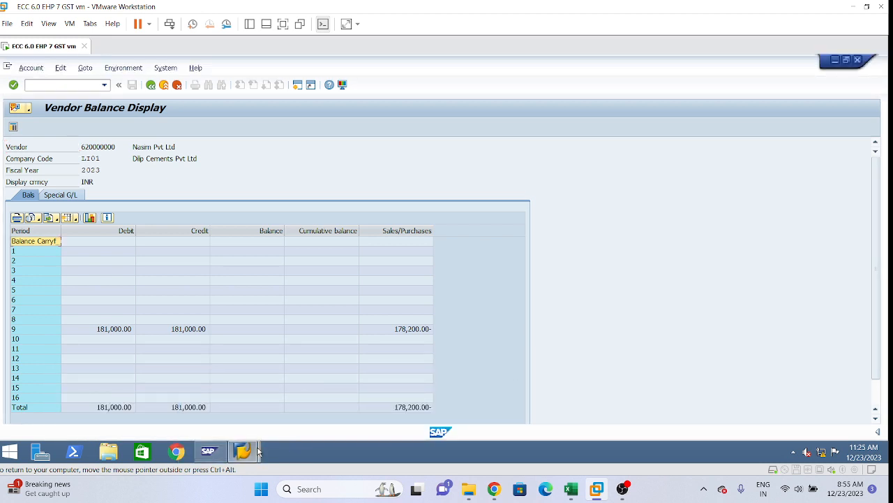
mouse_move(258, 452)
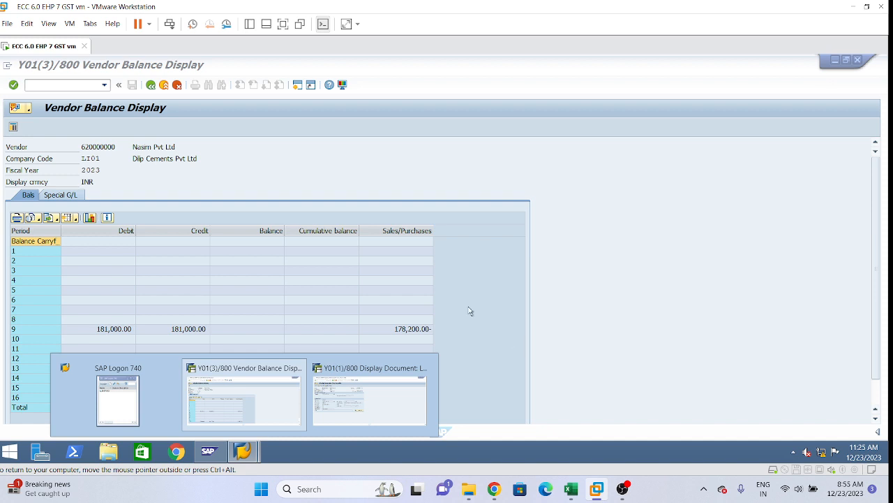
click(349, 195)
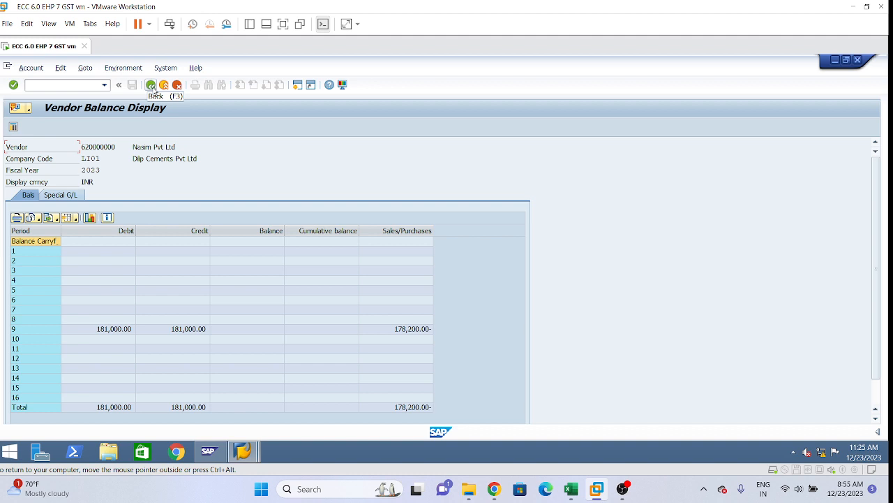
Leave the vendor balance display and open FBL1N - Display/Change Line Items from the Account folder
click(151, 87)
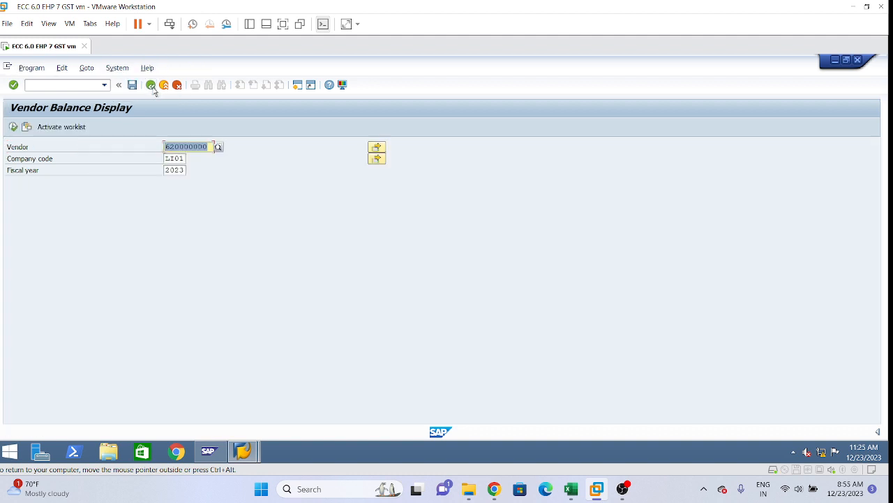
click(152, 86)
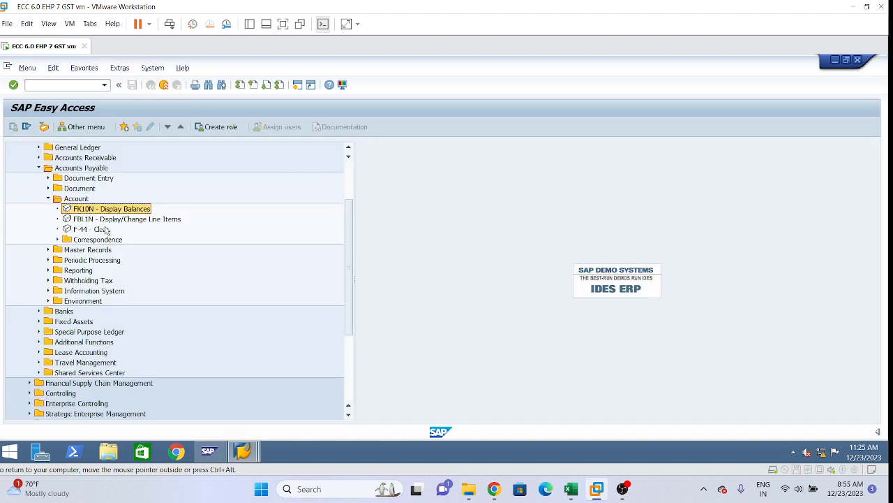
click(106, 220)
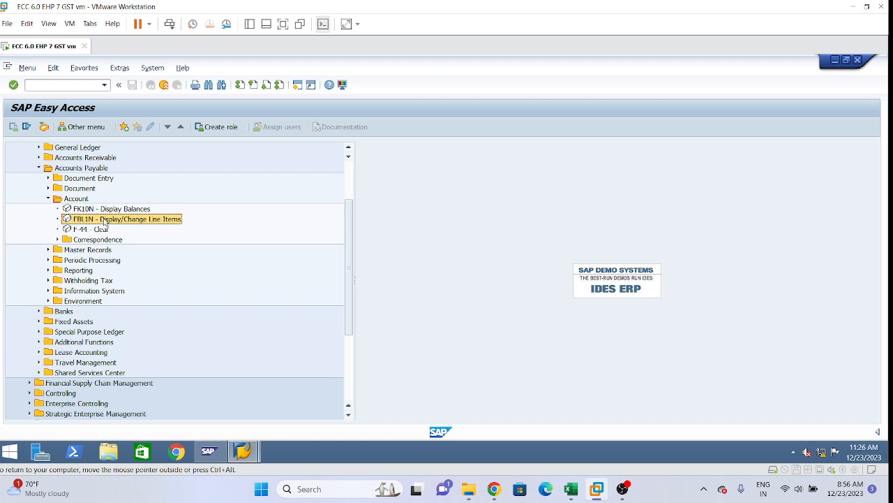
double_click(104, 221)
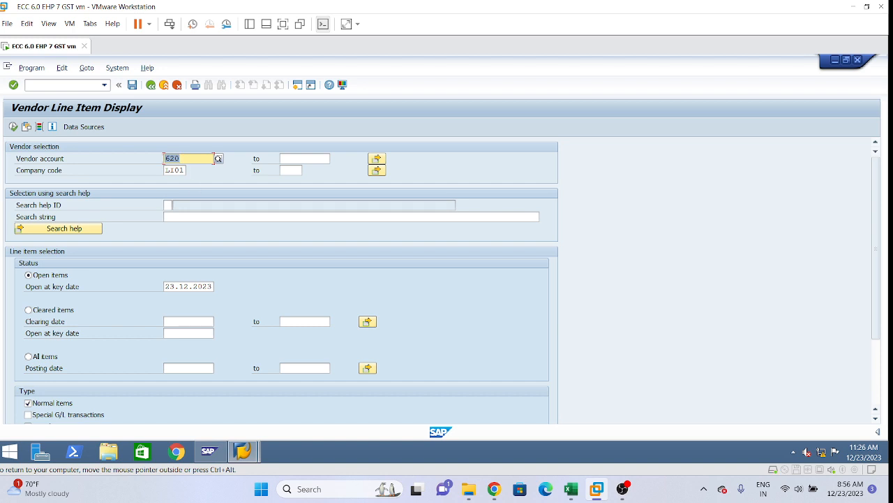
Enter the vendor account number of Nasim Pvt Ltd for company code LI01 and run the line item report for all items
click(194, 159)
key(BackSpace)
key(BackSpace)
key(BackSpace)
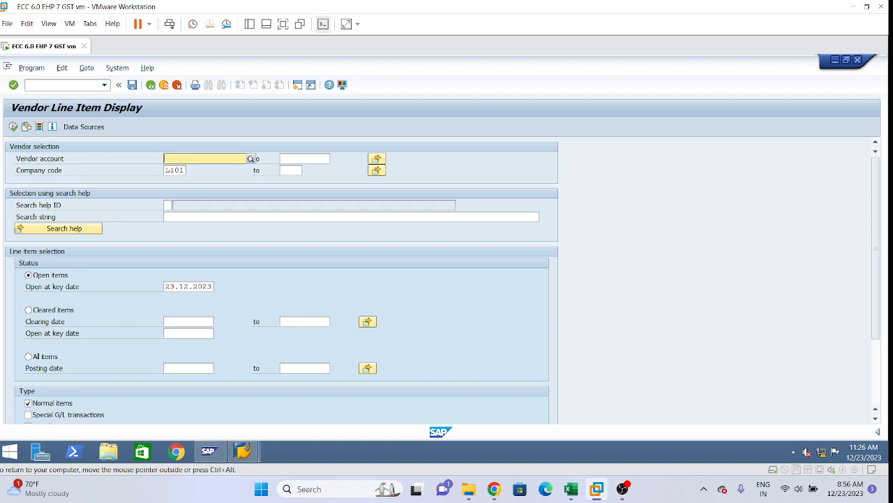
click(183, 170)
click(171, 158)
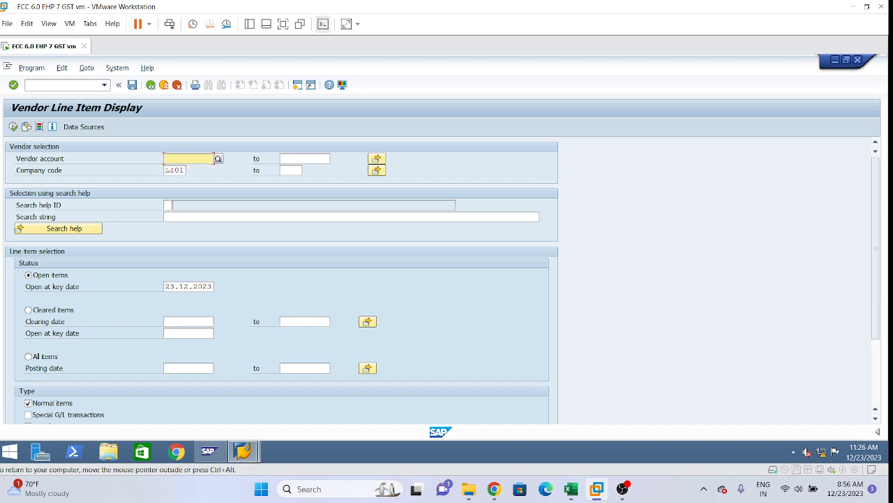
text(62)
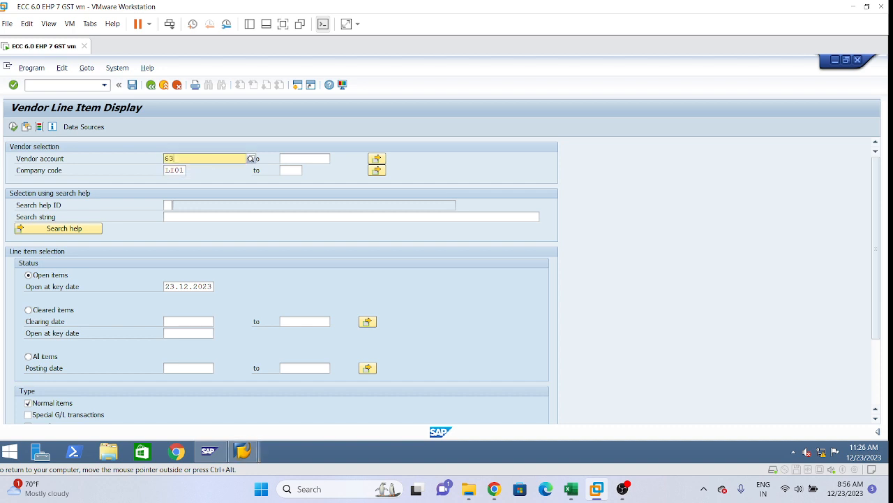
text(000000)
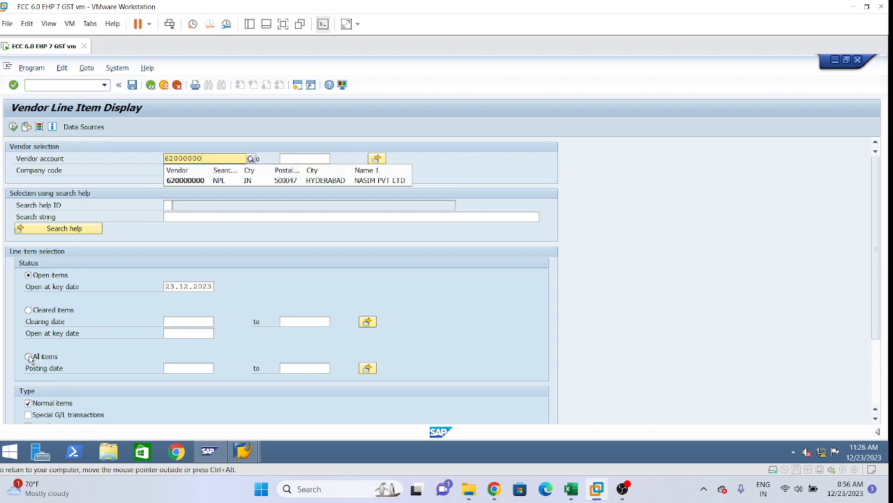
click(199, 180)
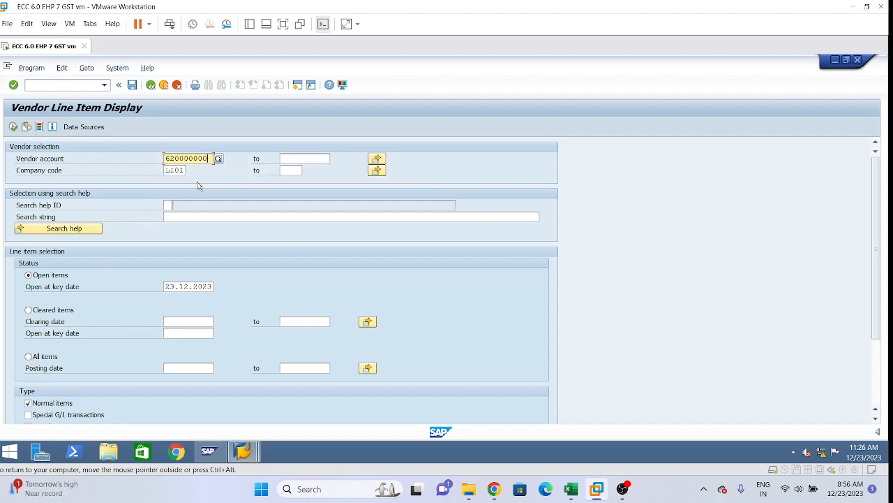
click(31, 361)
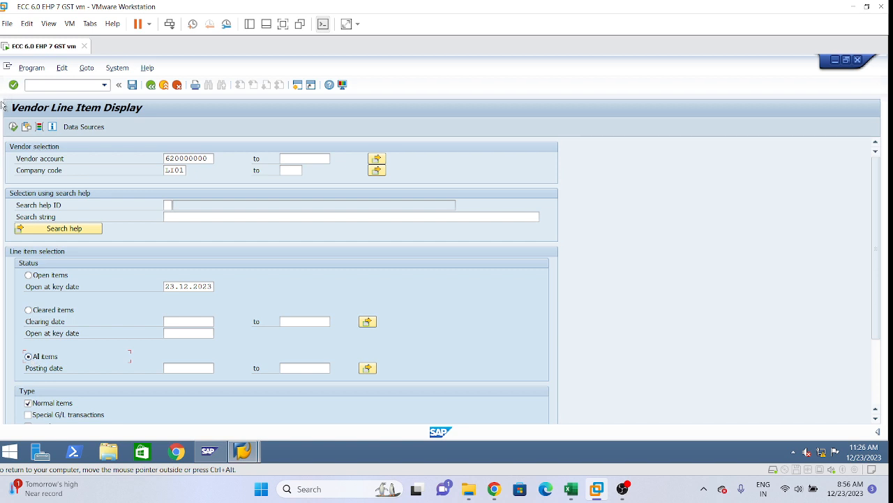
click(13, 127)
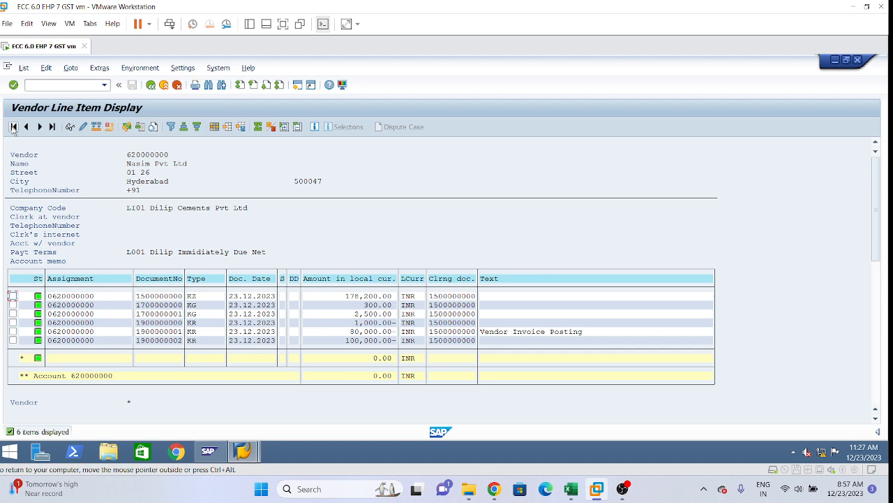
Examine the KZ payment item and its full document in data entry view, and return to the SAP Easy Access menu
double_click(153, 300)
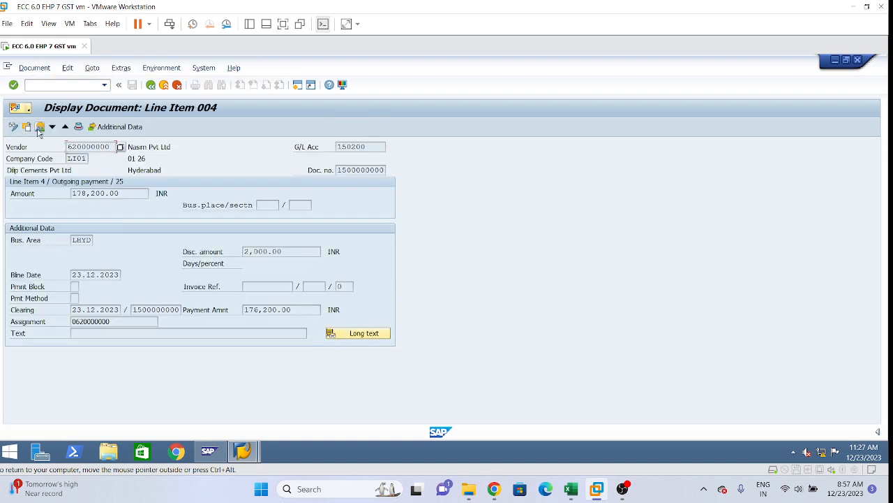
click(40, 127)
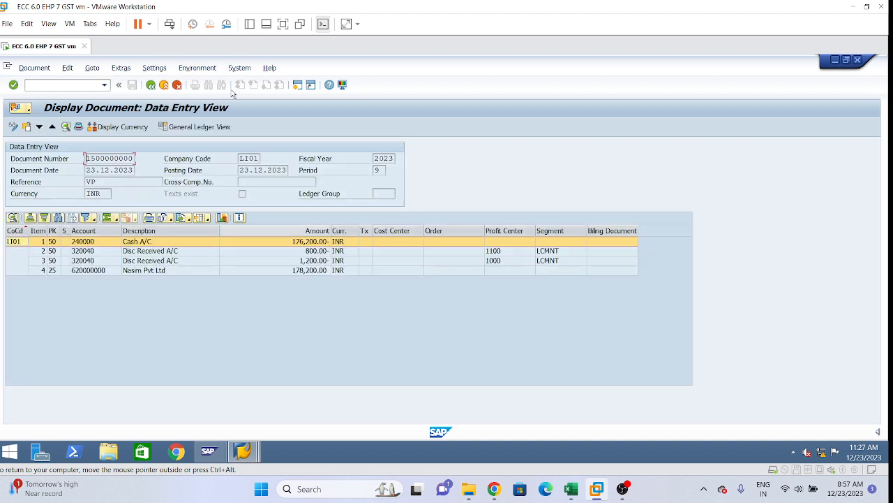
click(147, 87)
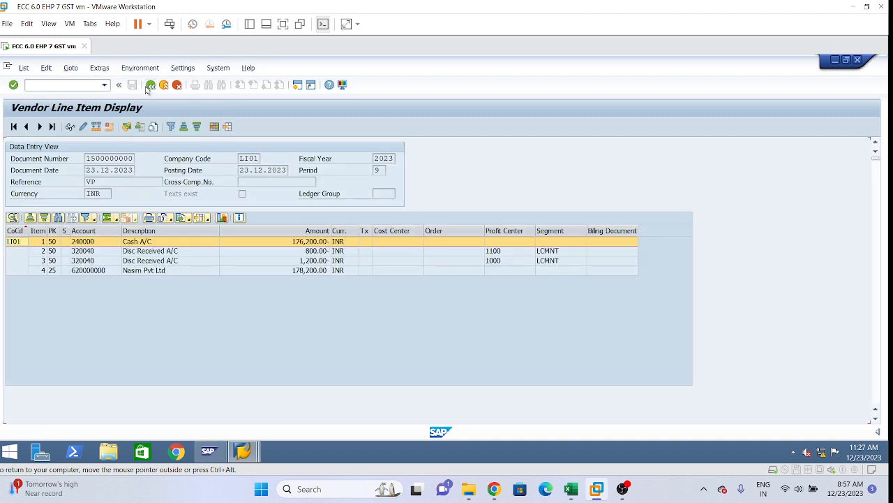
click(146, 88)
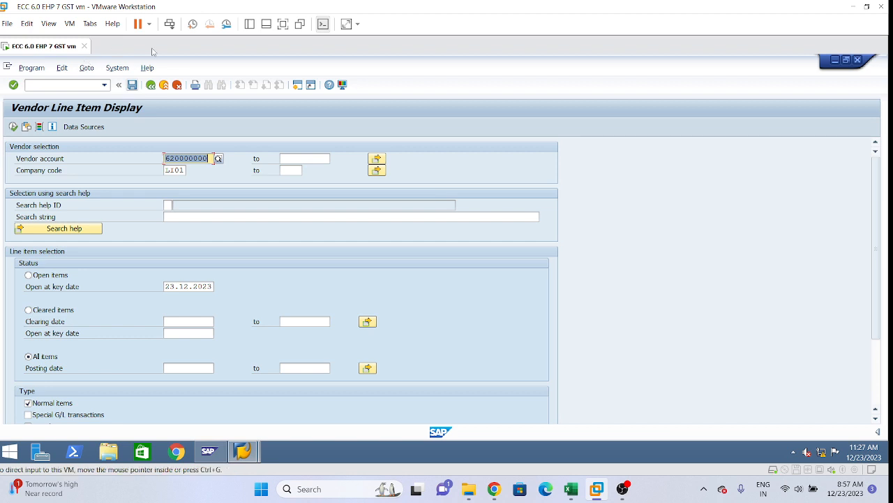
click(151, 85)
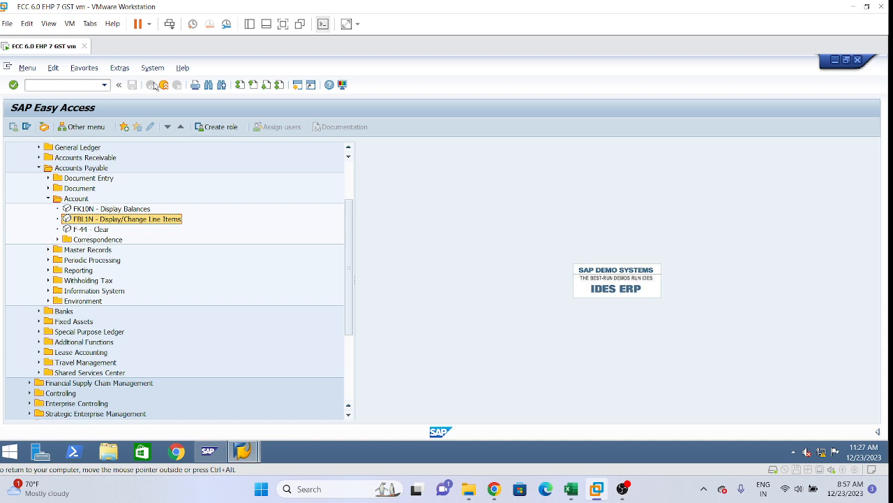
Expand the Correspondence folder under Account and open FB12 - Request
click(48, 198)
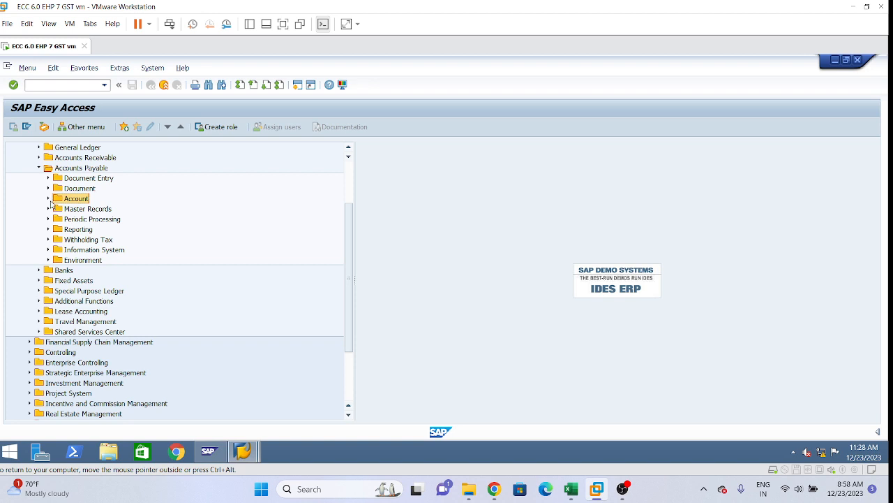
click(48, 198)
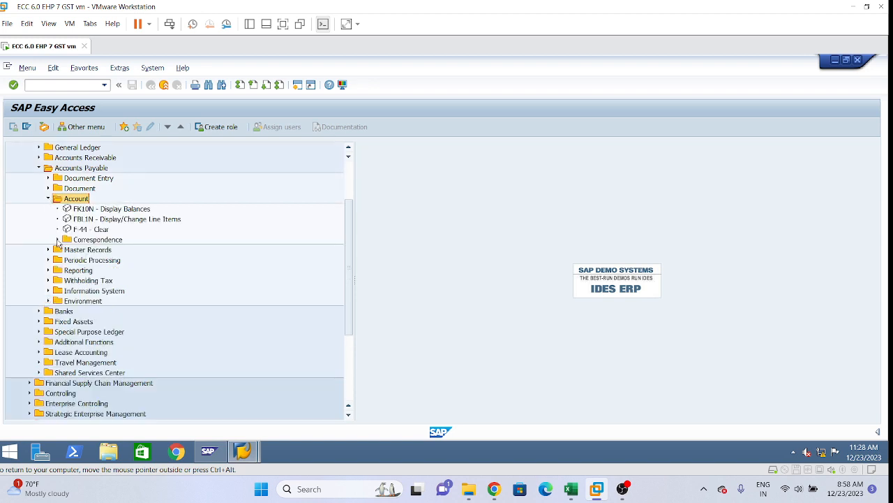
click(57, 239)
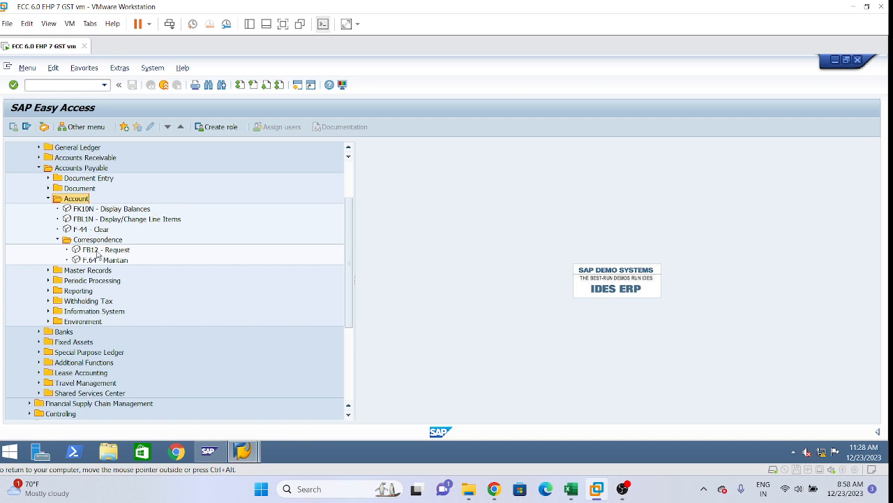
double_click(119, 252)
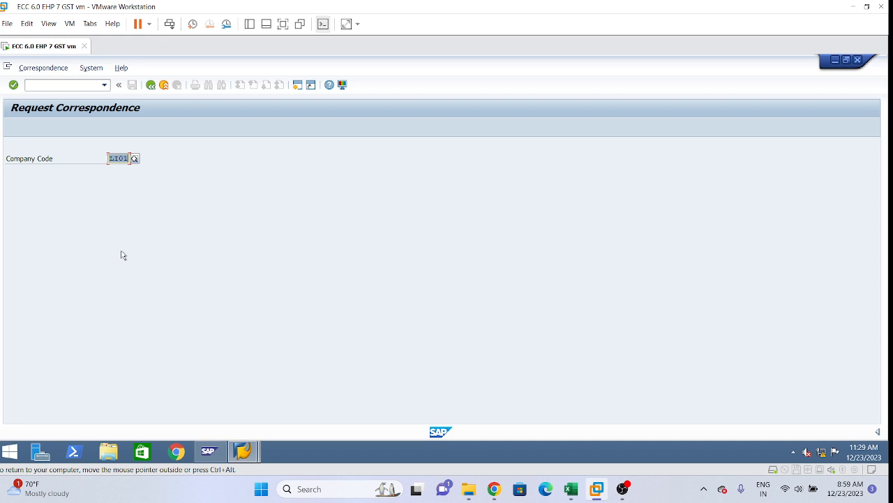
Switch to the SAP session showing the vendor document line item and start the vendor invoice entry transaction FB60
click(247, 457)
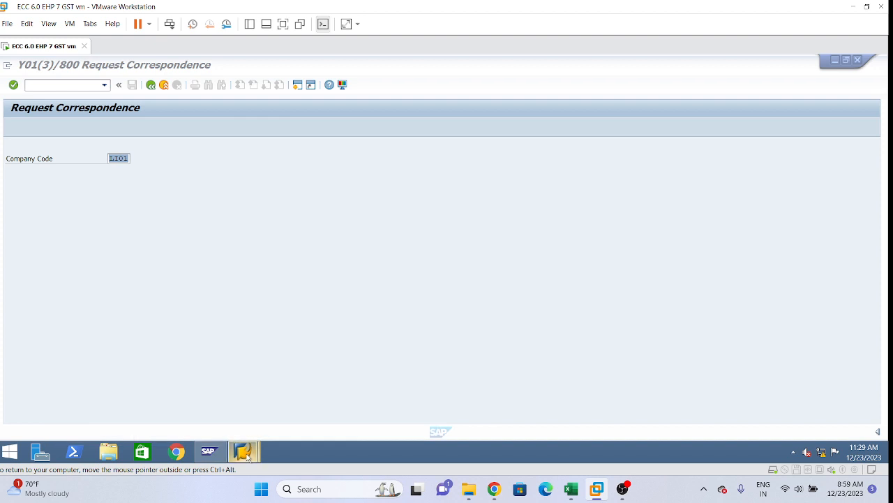
click(390, 388)
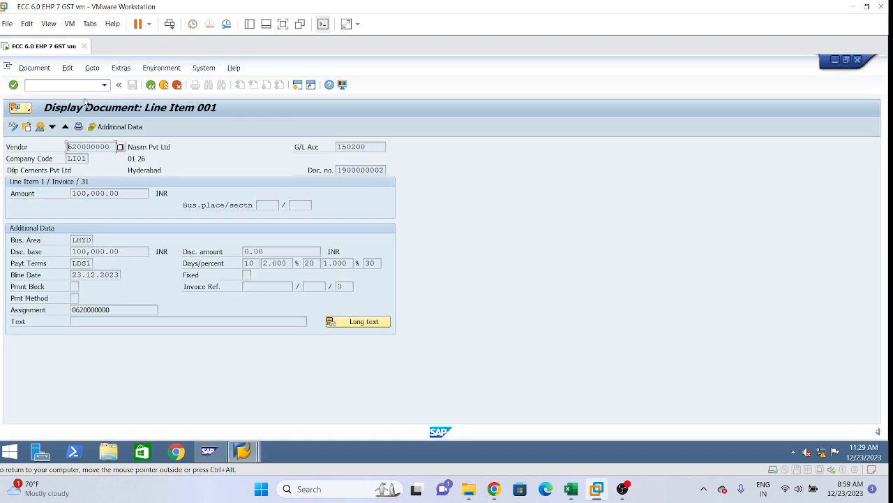
click(57, 85)
text(/nfb60)
key(Return)
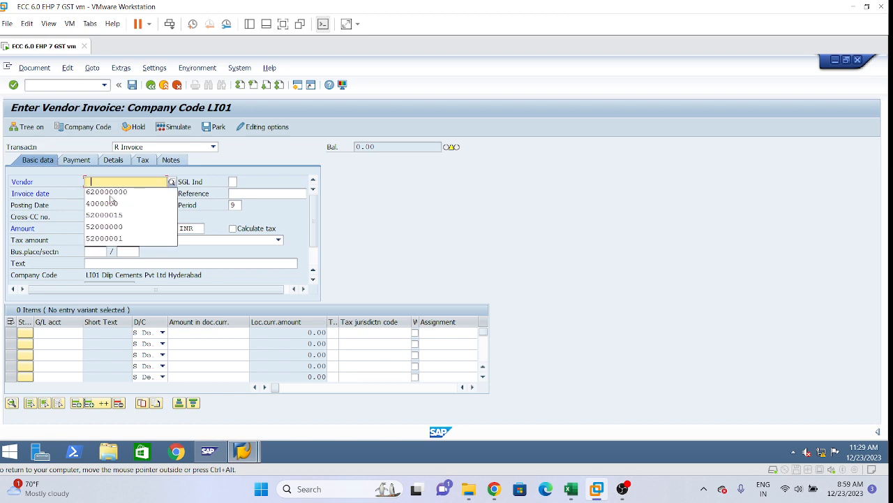
Enter the vendor account number of Nasim Pvt Ltd, reference test and amount 10000 in the invoice header
click(105, 192)
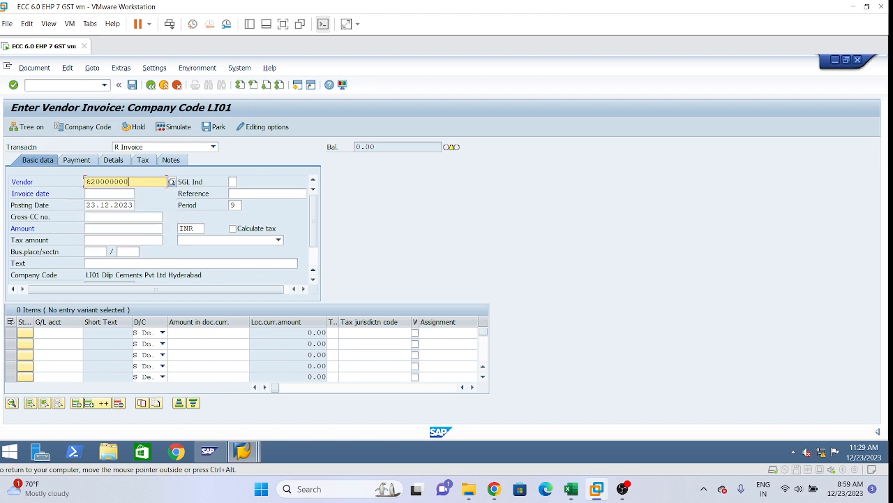
click(232, 194)
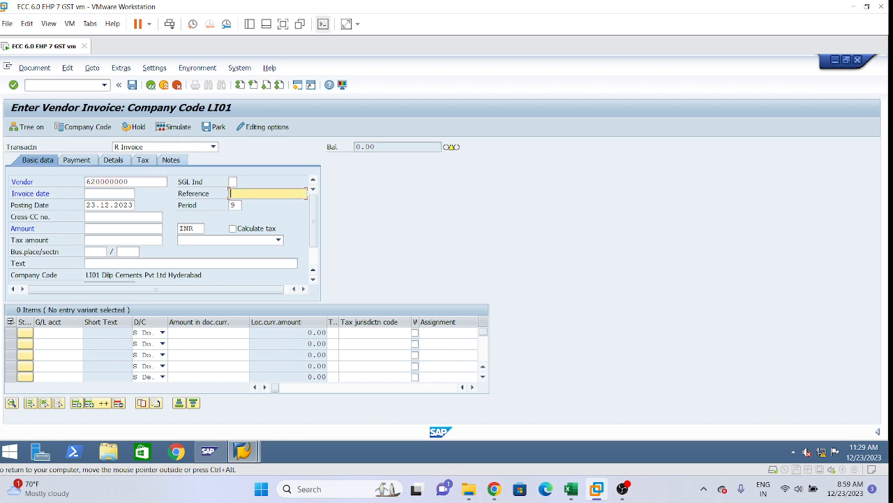
text(test)
click(104, 230)
text(10000)
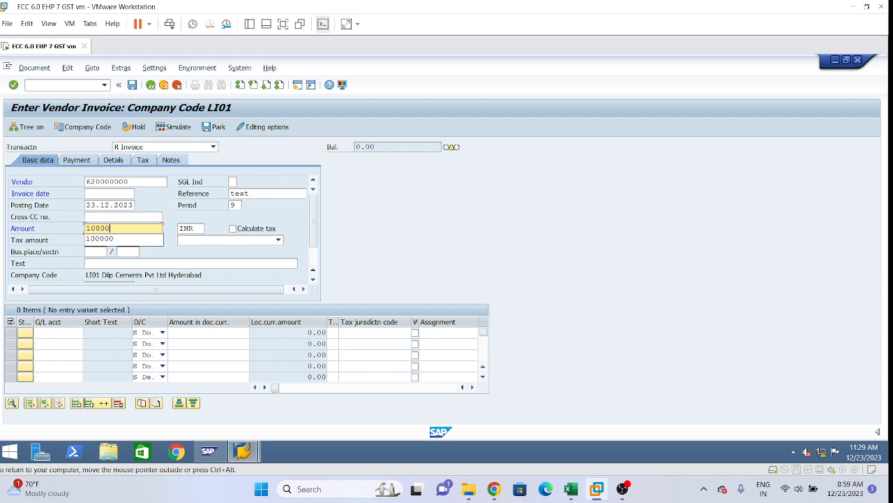
Fill the first invoice item with G/L account 400000, amount * and business area LHYD
click(56, 332)
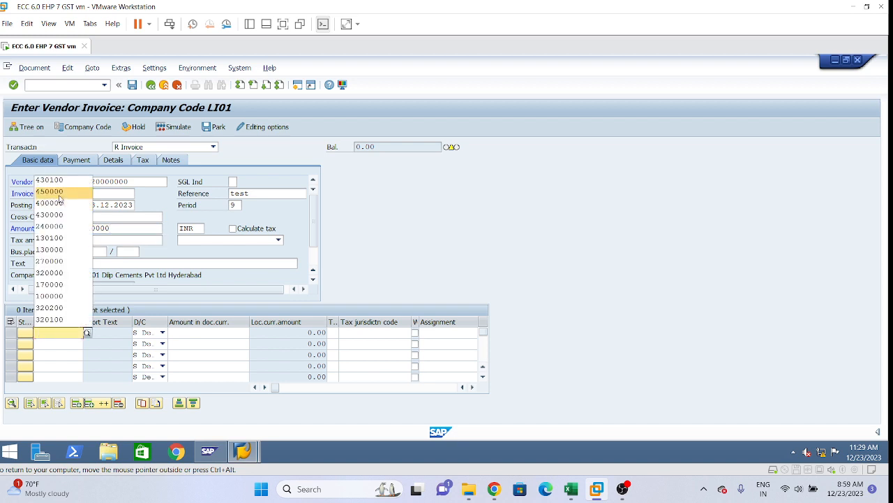
click(56, 203)
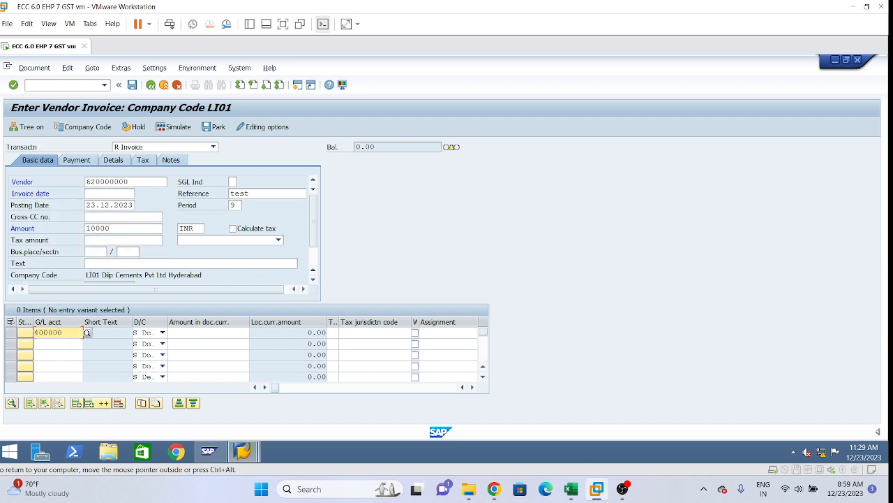
click(208, 332)
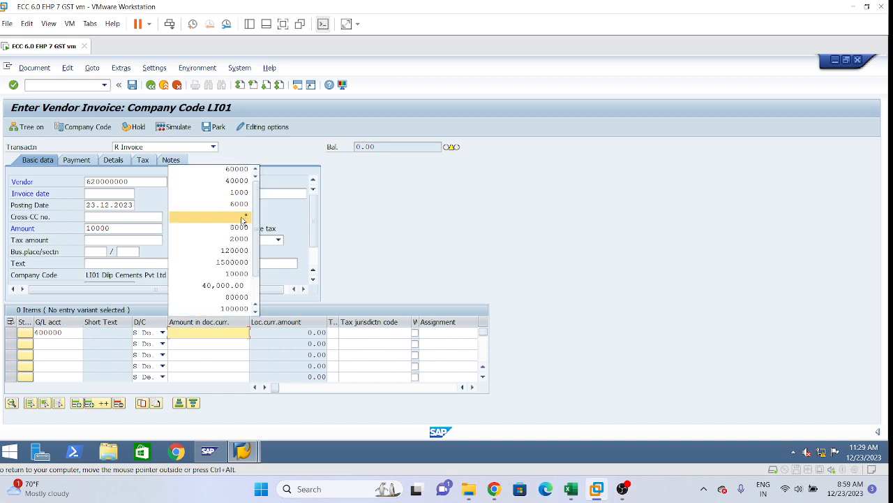
click(243, 218)
key(Tab)
key(Tab)
key(Tab)
key(Tab)
key(Tab)
key(Tab)
key(Tab)
key(Tab)
key(Tab)
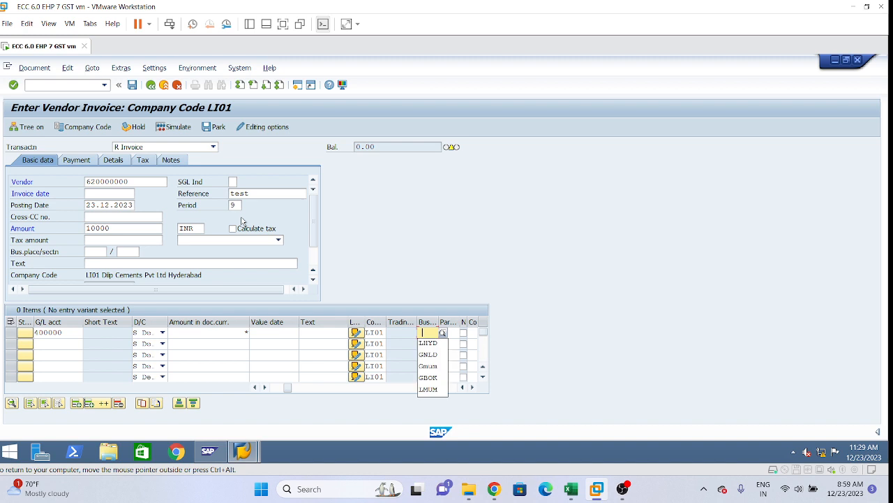
click(428, 344)
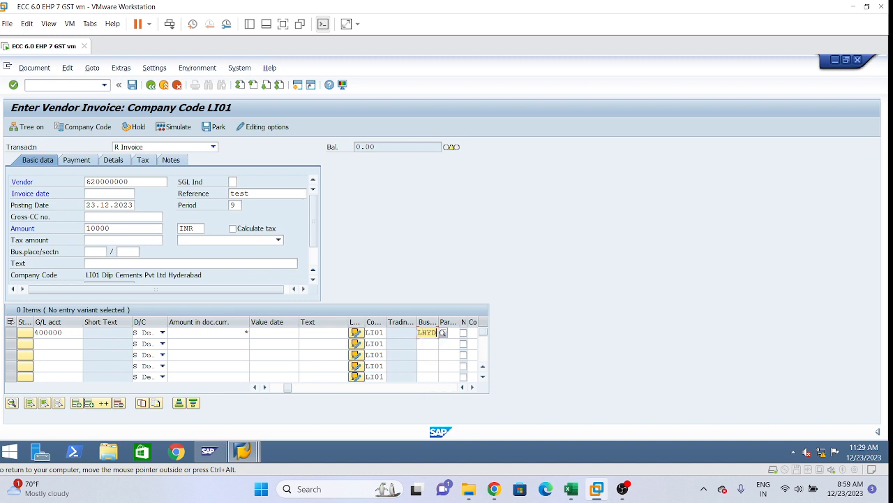
Assign profit center 1000 to the 400000 item and validate the invoice entries
key(Tab)
key(Tab)
key(Tab)
key(Tab)
key(Tab)
key(Tab)
key(Tab)
key(Tab)
key(Tab)
key(Tab)
key(Tab)
key(Tab)
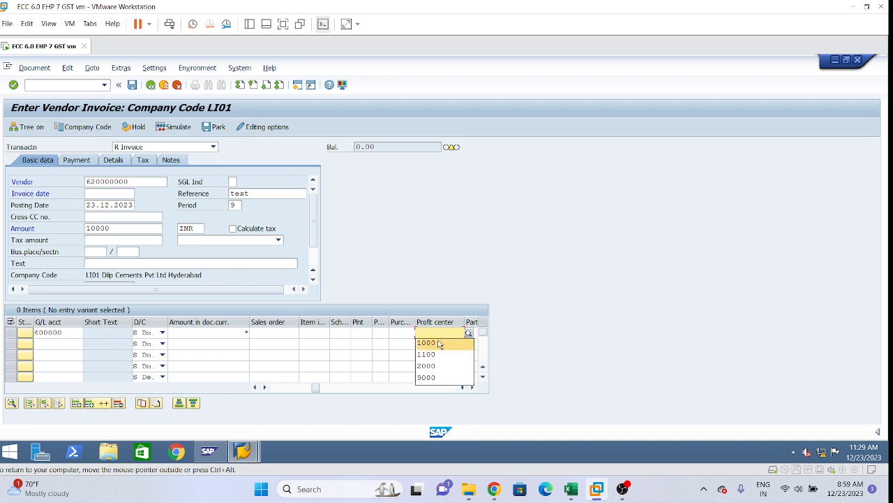
click(427, 343)
key(Return)
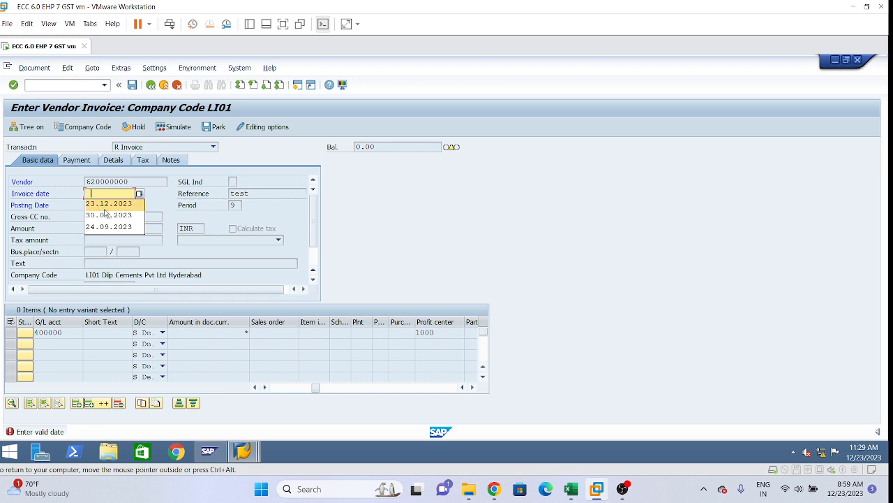
Set the invoice date to 23.12.2023 and post the vendor invoice
click(107, 208)
key(Return)
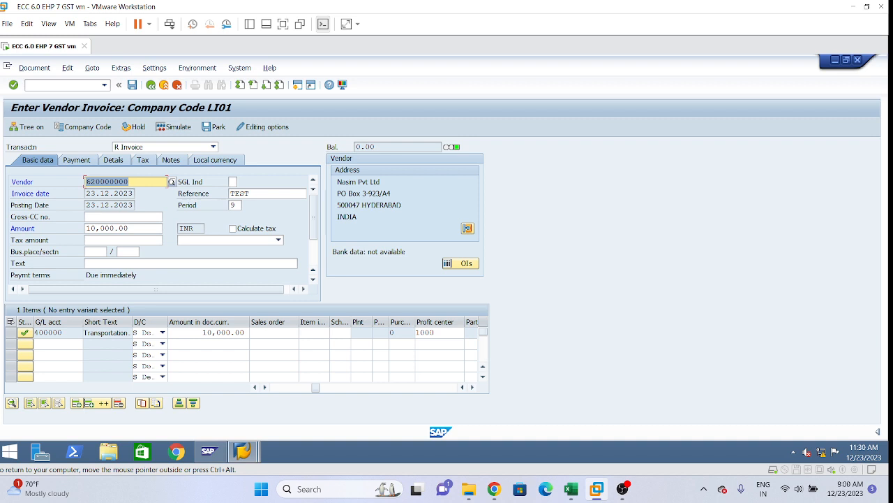
click(132, 88)
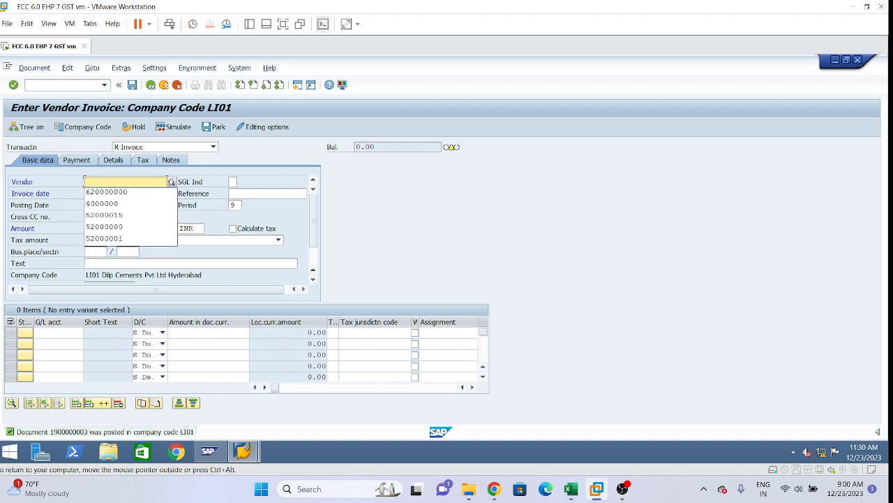
Enter a second invoice header for Nasim Pvt Ltd with reference test 2, invoice date 23.12.2023 and amount 20000
click(108, 193)
click(287, 194)
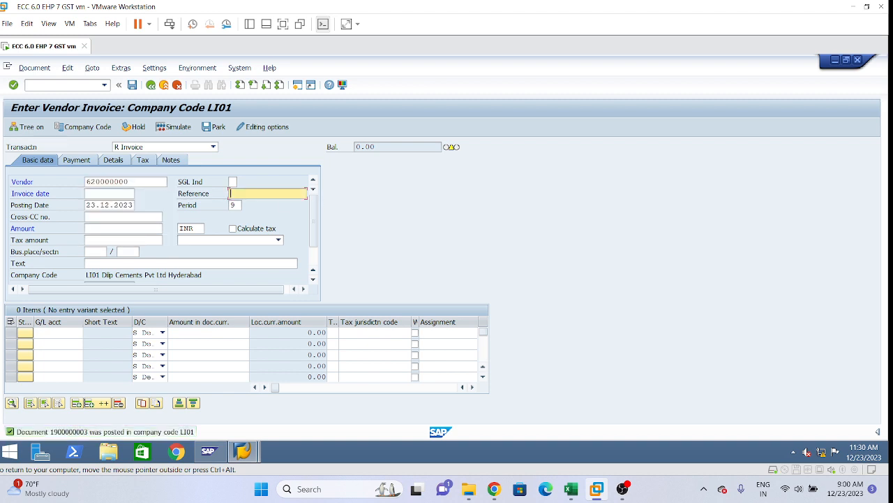
click(254, 199)
text(2)
click(108, 194)
click(111, 207)
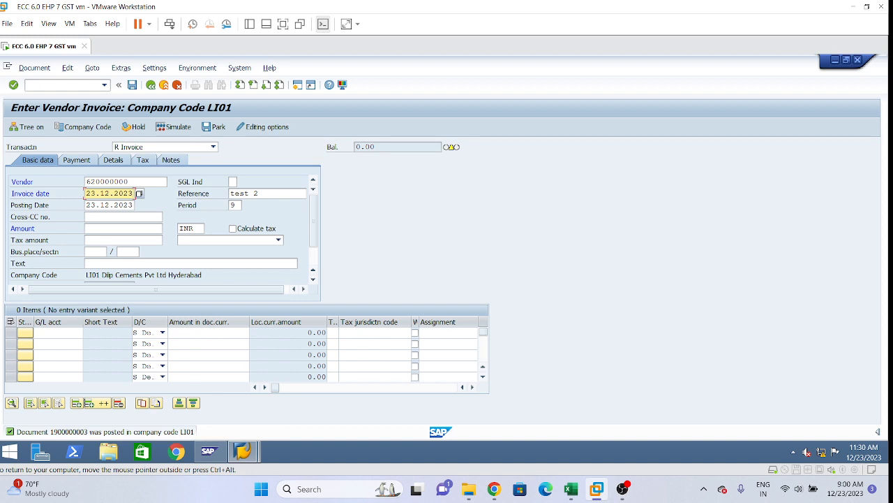
click(89, 228)
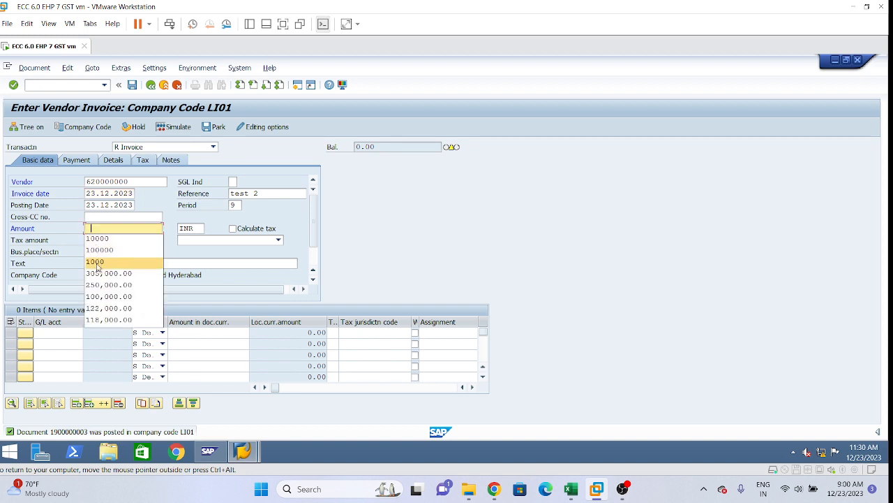
key(Escape)
text(200)
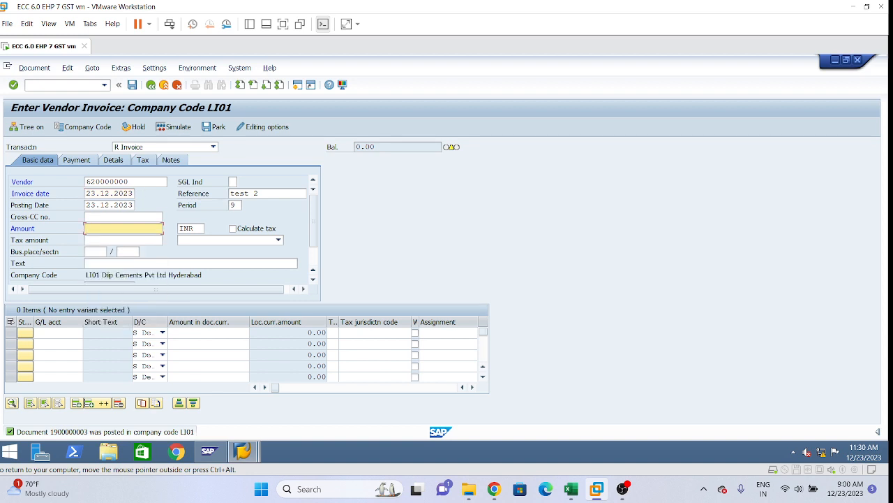
text(00)
Fill the second invoice's first item with G/L account 430100, amount * and business area LHYD
click(59, 332)
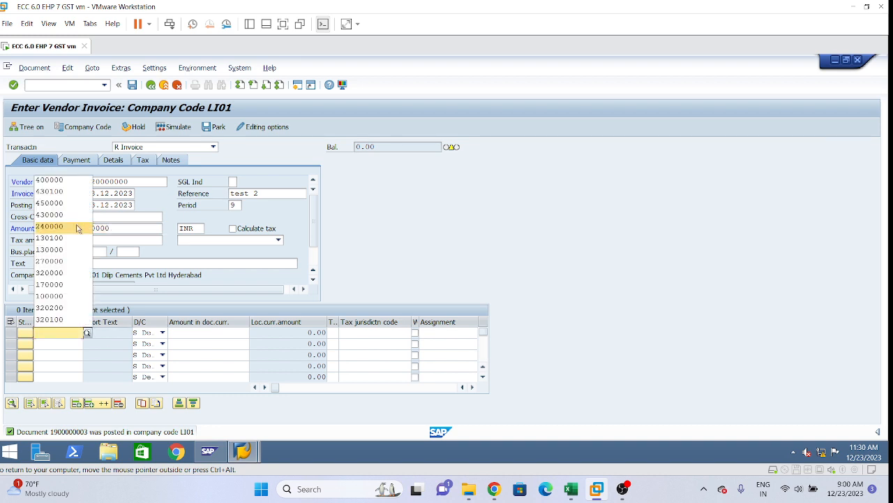
click(55, 191)
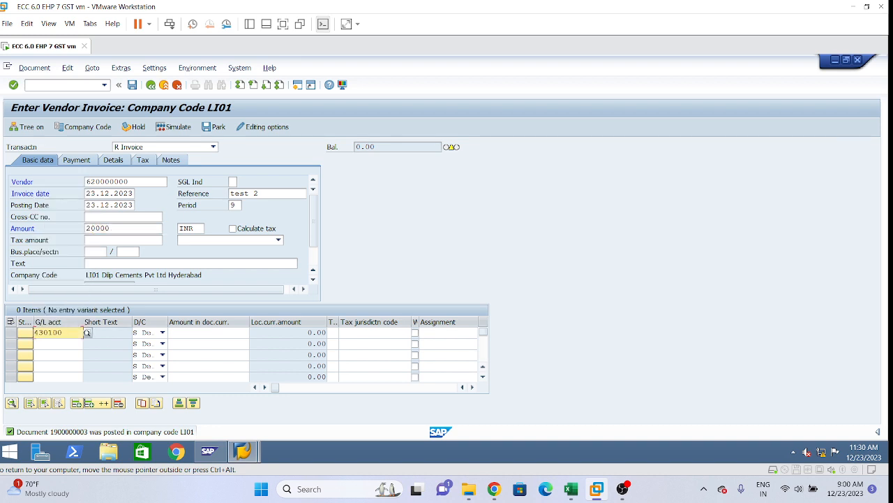
click(208, 333)
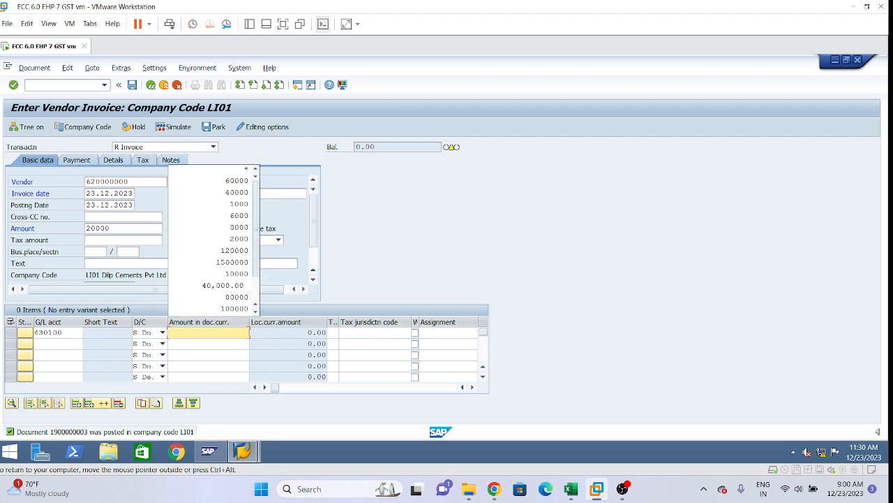
click(236, 174)
key(Tab)
key(Tab)
key(Tab)
key(Tab)
key(Tab)
key(Tab)
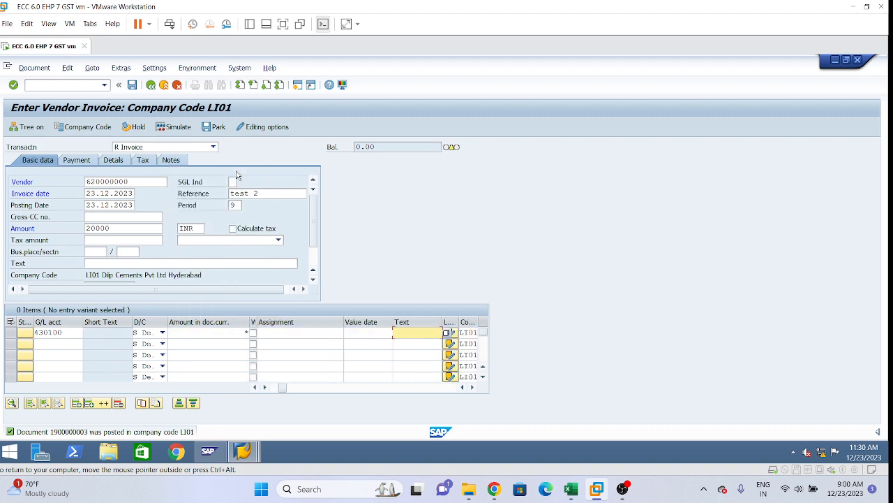
key(Tab)
key(Tab)
key(Tab)
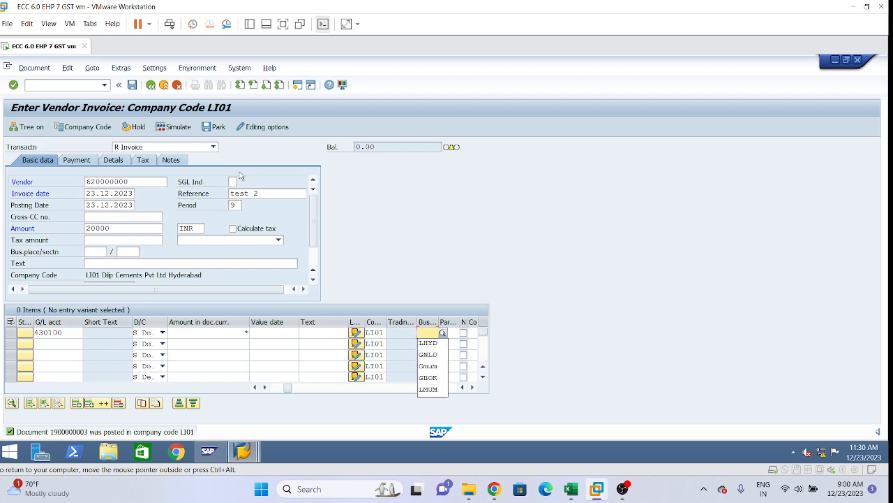
click(428, 343)
Assign profit center 1000 to the 430100 item and post the second vendor invoice
key(Tab)
key(Tab)
key(Tab)
key(Tab)
key(Tab)
key(Tab)
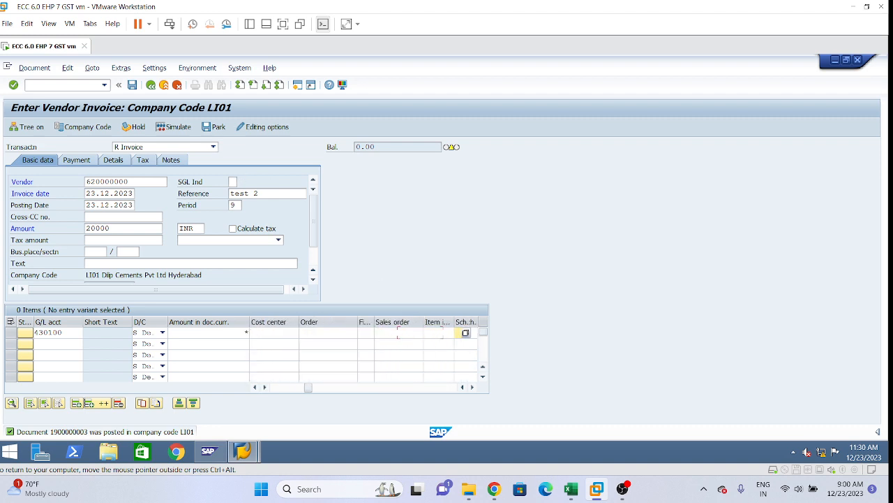
key(Tab)
key(Tab)
key(Tab)
key(Tab)
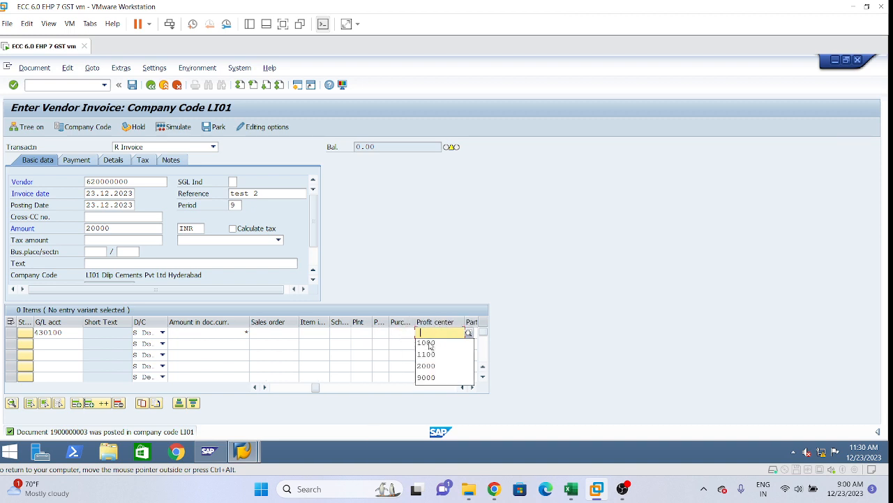
click(430, 344)
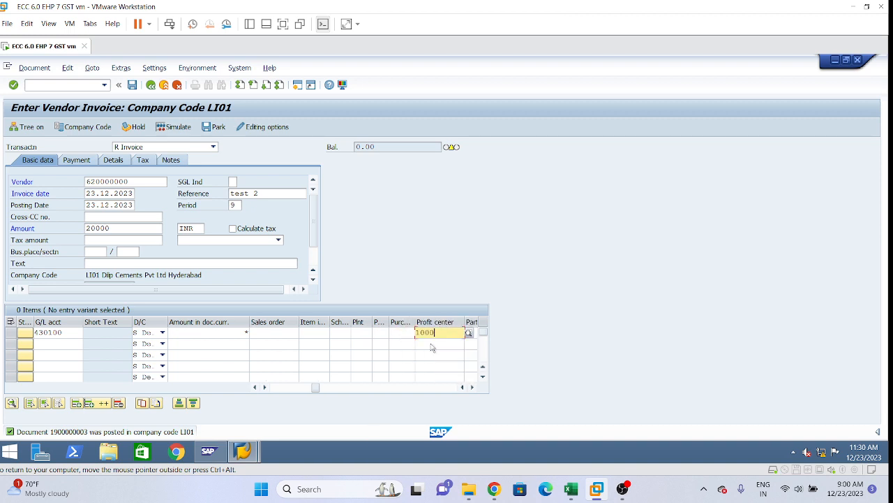
key(Return)
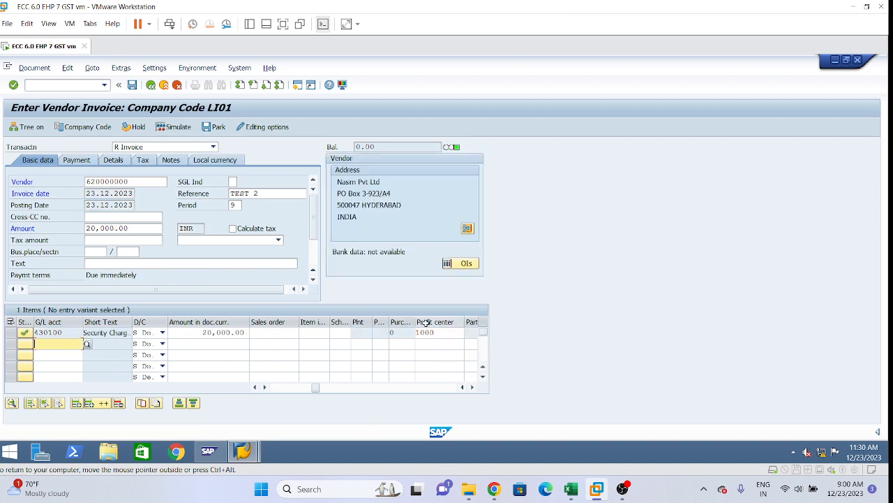
click(131, 85)
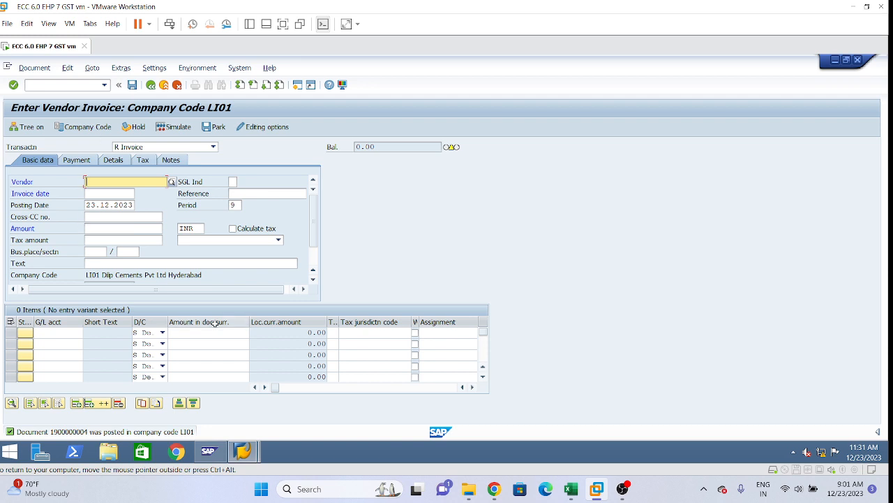
Switch to the Request Correspondence session for company code LI01 and choose the correspondence type SAP08 Open item list
mouse_move(243, 453)
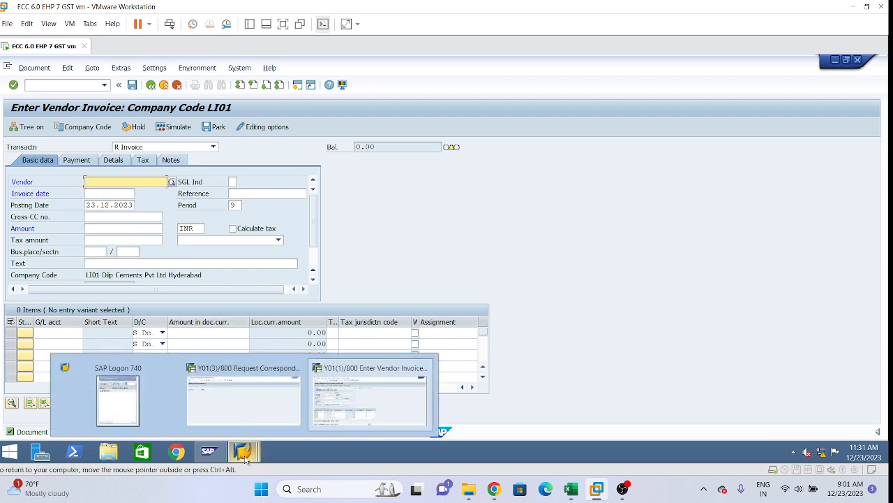
click(231, 413)
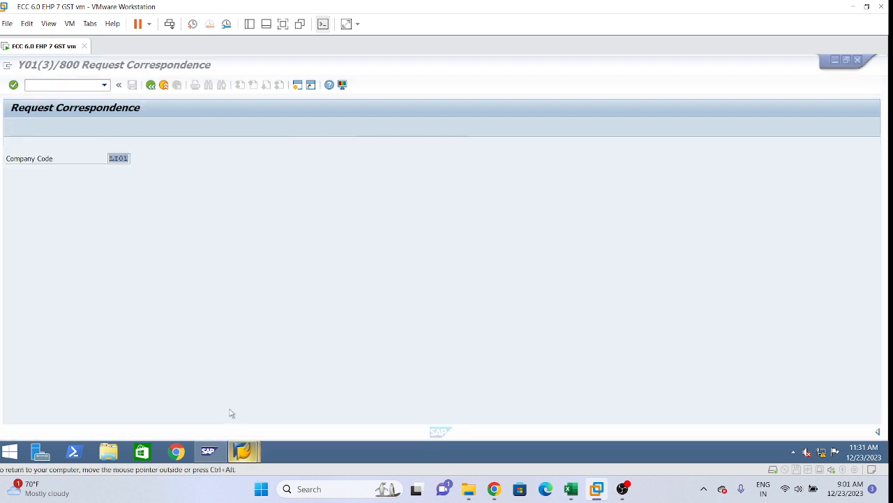
click(123, 160)
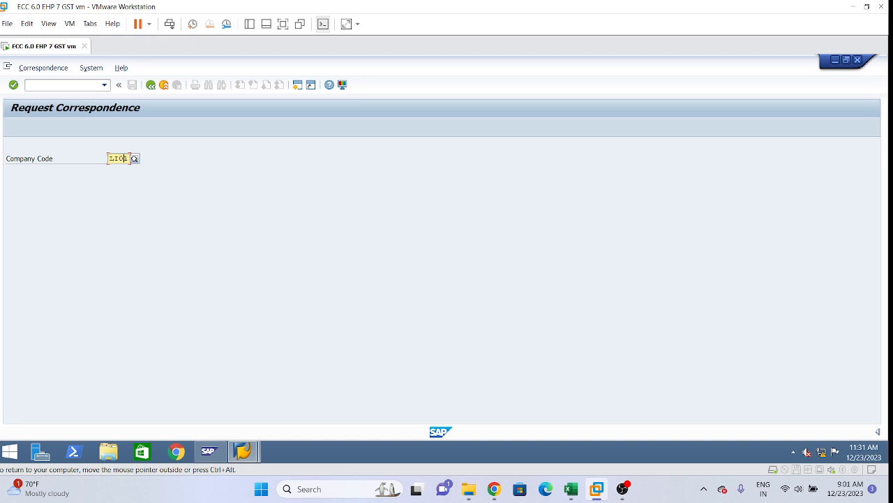
click(135, 158)
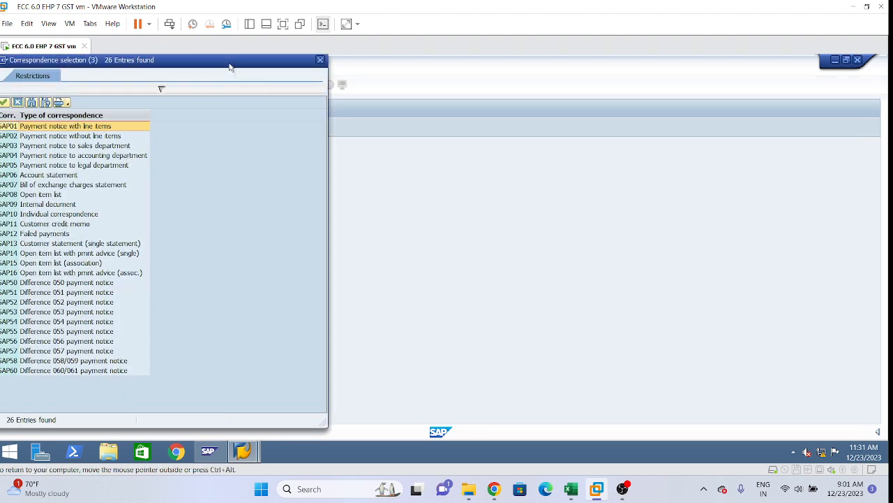
drag(230, 66, 455, 53)
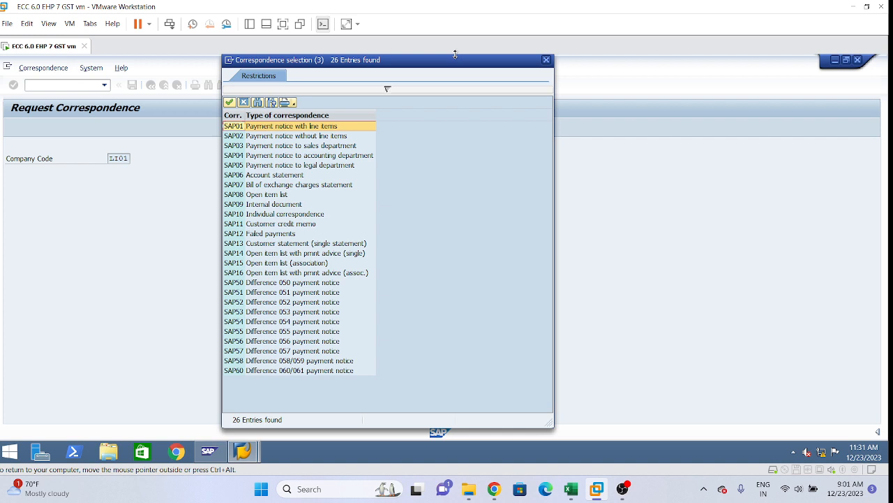
click(265, 197)
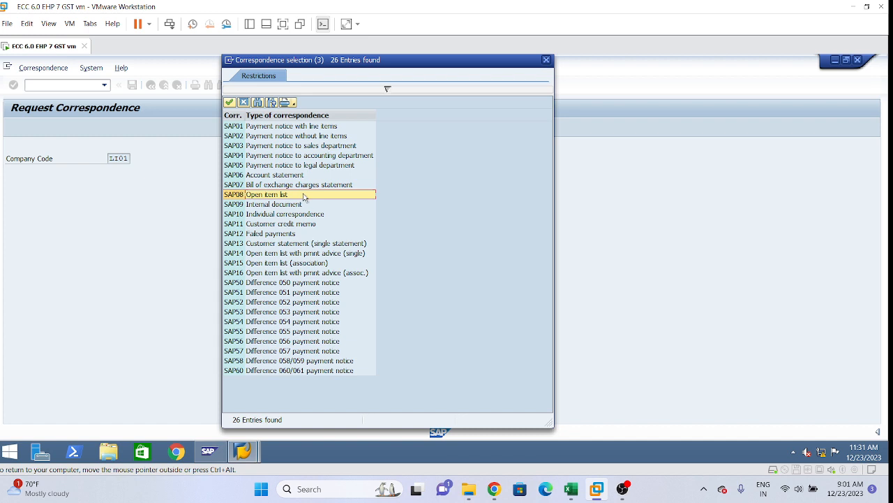
double_click(304, 197)
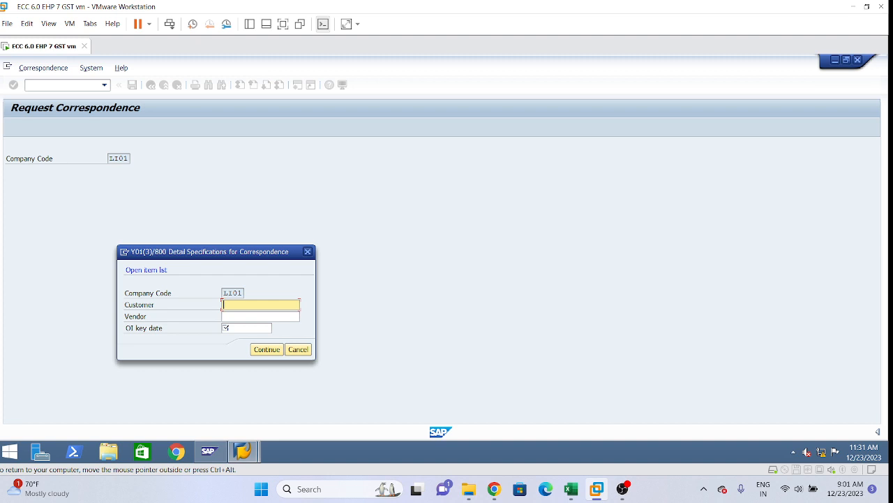
Request the open item list by entering the vendor's account number and the open item key date 23.12.2023
click(254, 316)
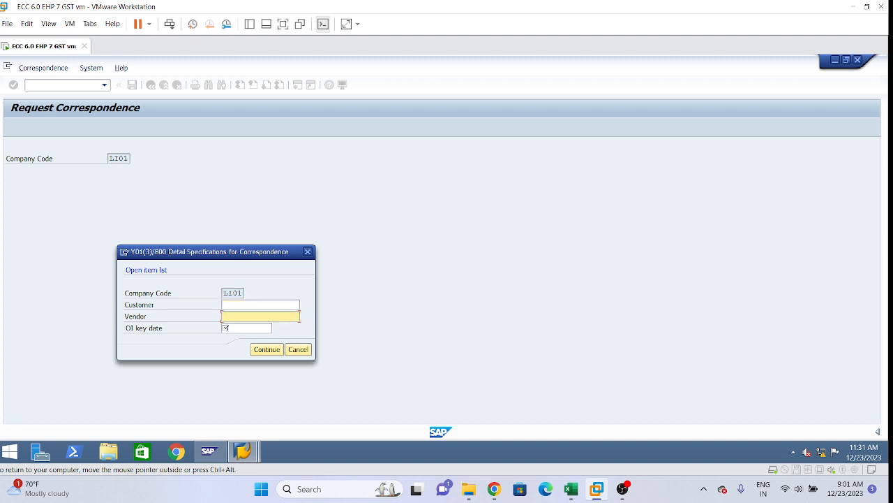
text(620000000)
click(224, 327)
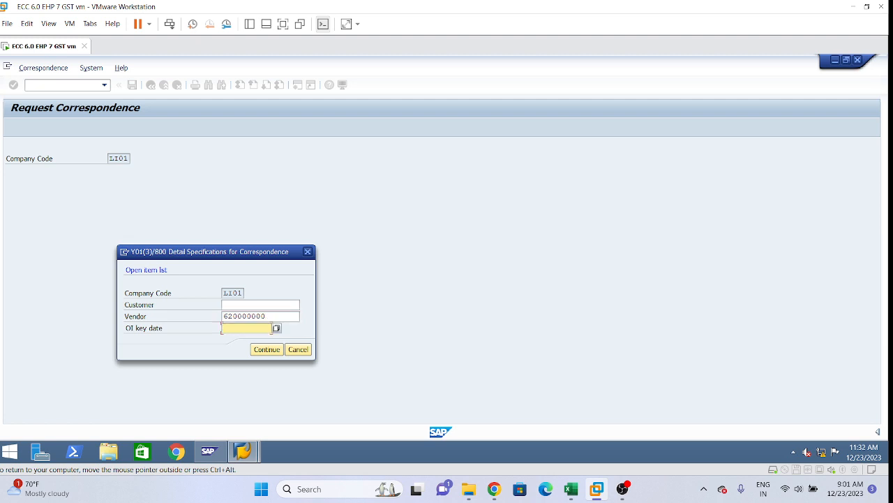
click(277, 328)
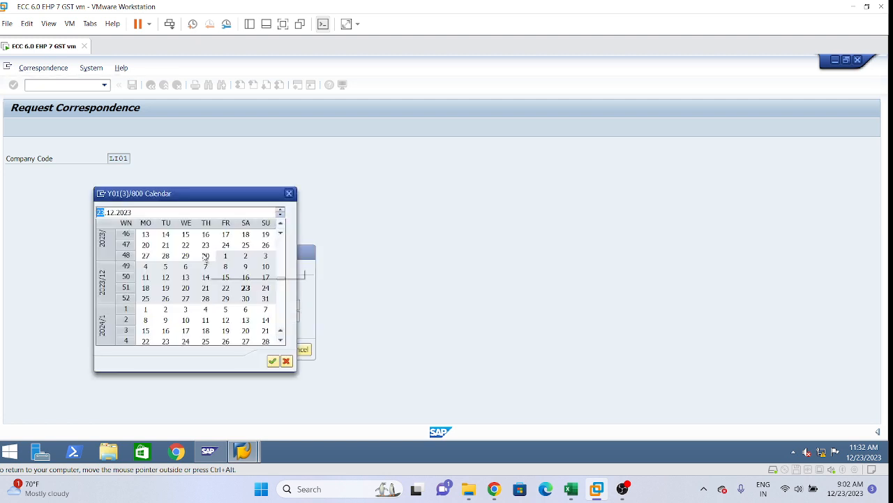
click(246, 291)
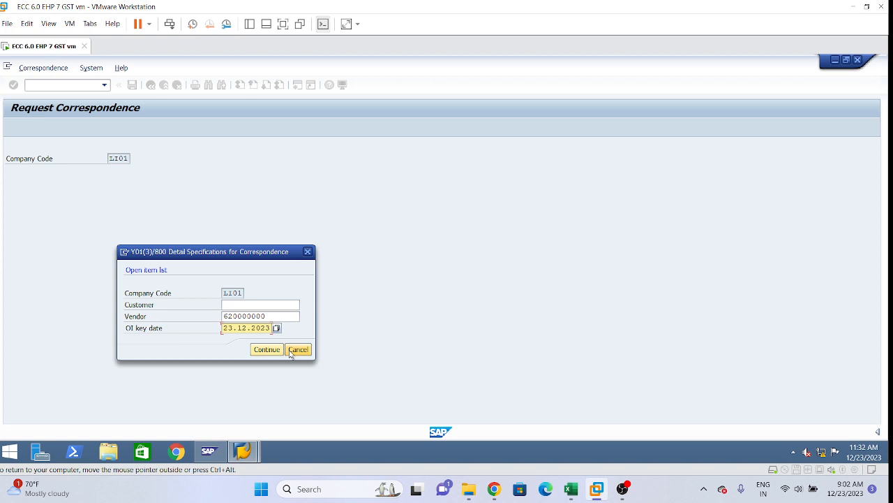
click(269, 350)
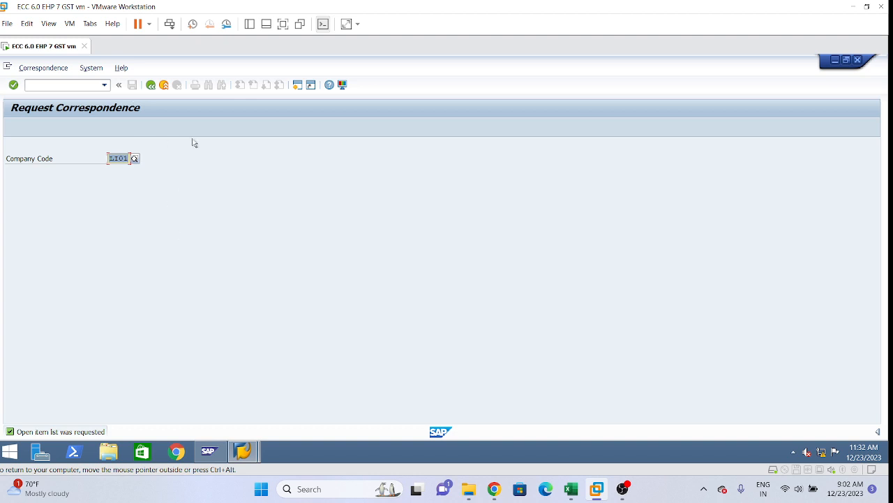
Run correspondence maintenance F.64 for company code LI01 and review the vendor's open item list in print preview
click(150, 84)
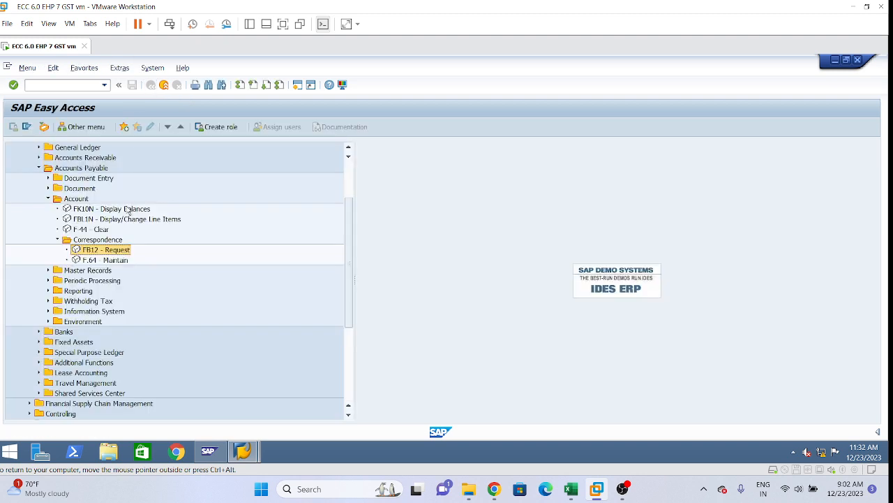
click(93, 263)
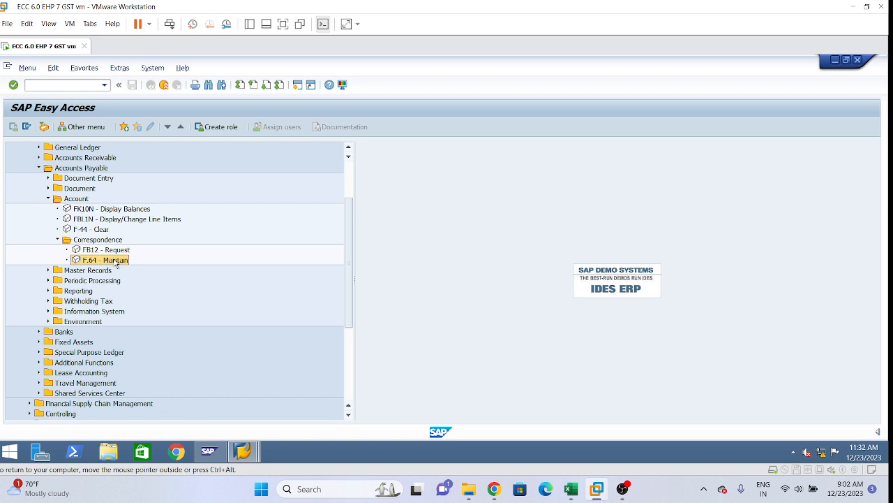
double_click(115, 260)
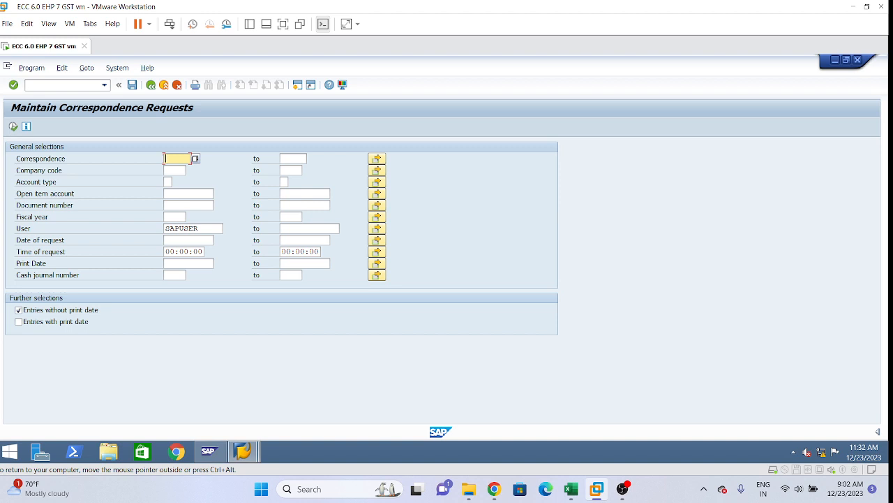
click(175, 171)
text(LI01)
click(13, 127)
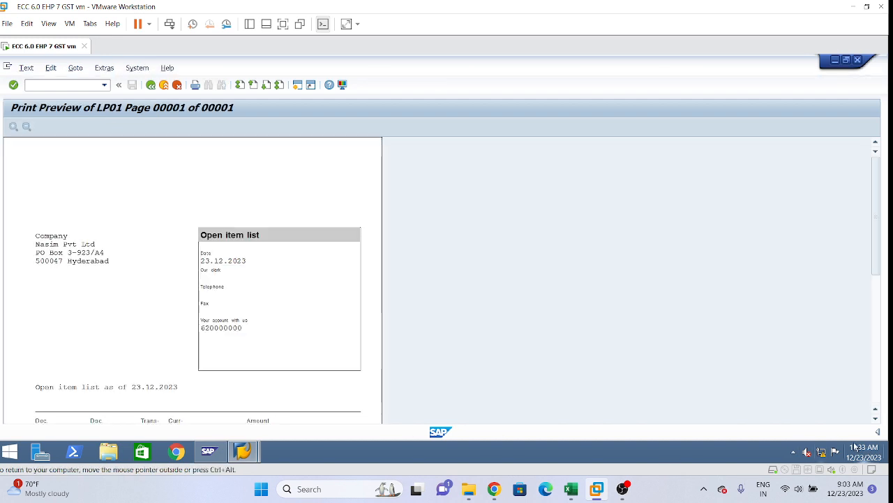
click(876, 420)
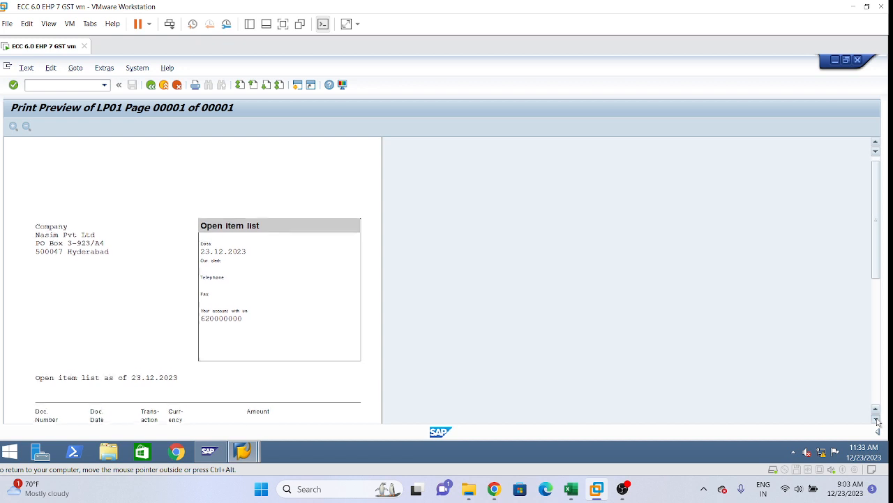
click(877, 419)
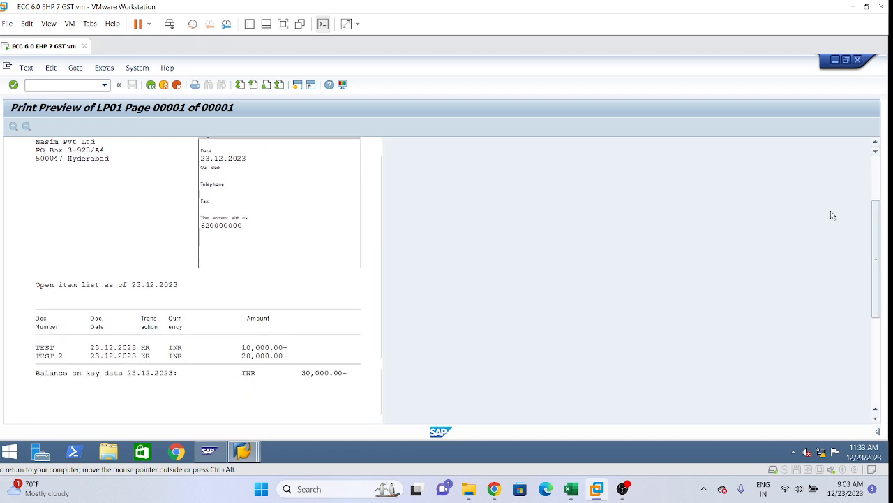
click(877, 144)
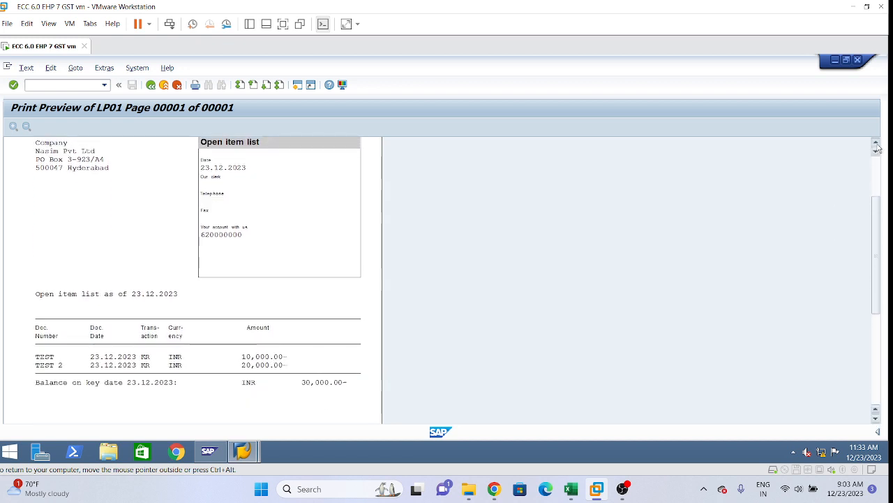
click(877, 143)
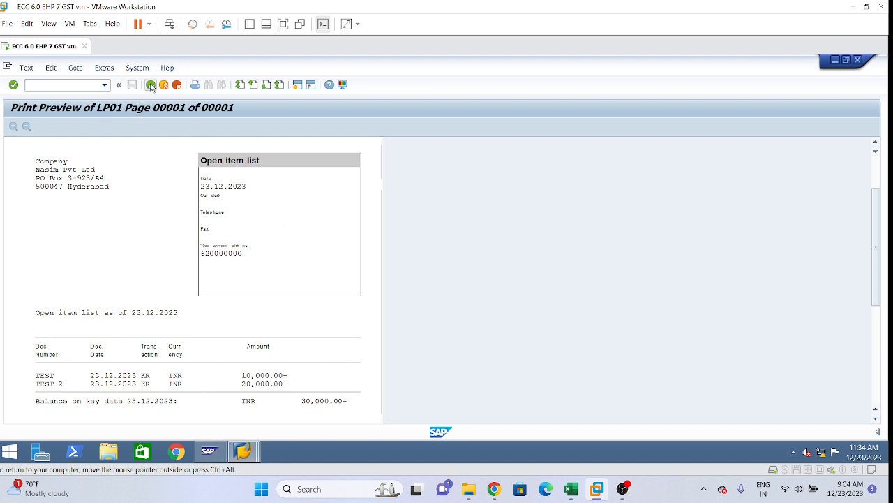
Leave the preview and correspondence maintenance, and start a new FB12 correspondence request
click(150, 85)
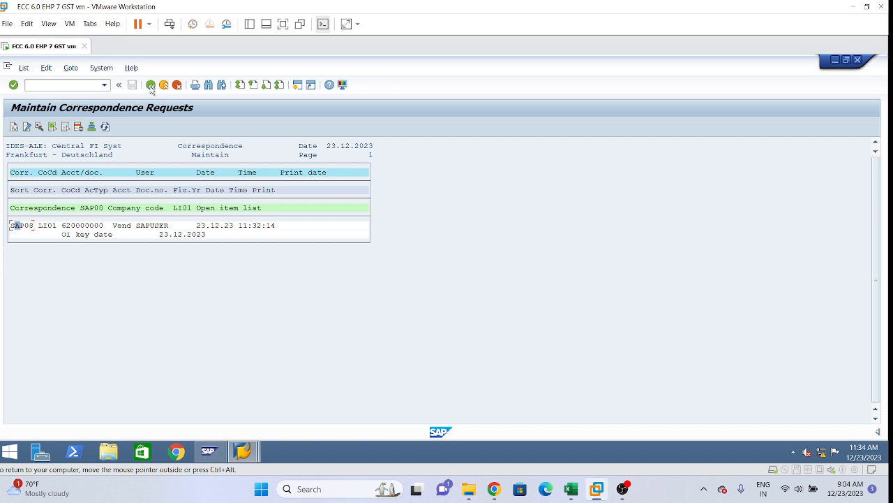
click(152, 88)
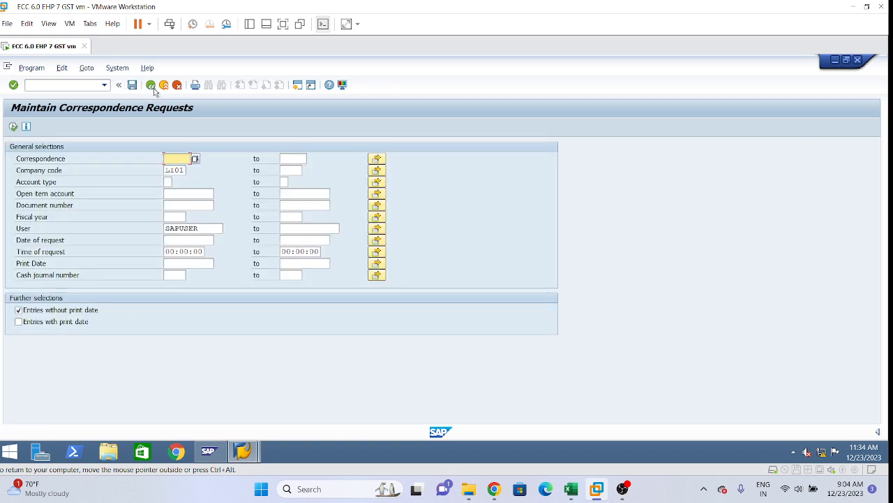
click(151, 86)
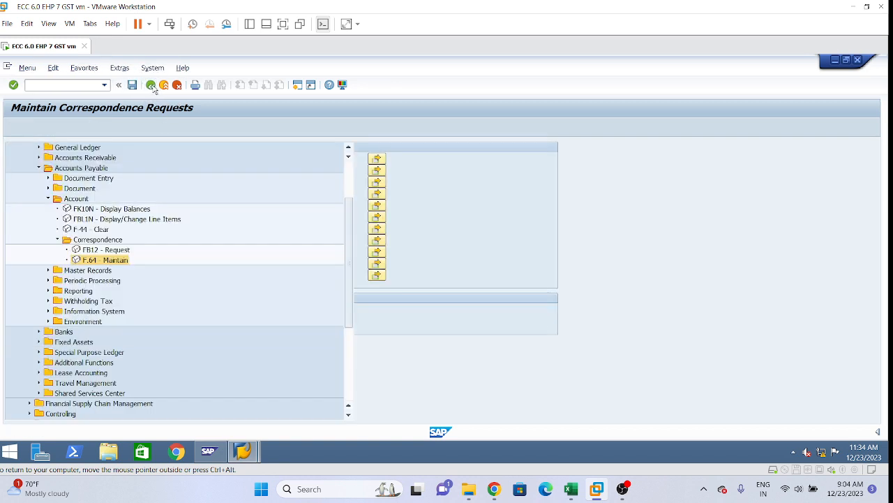
double_click(98, 251)
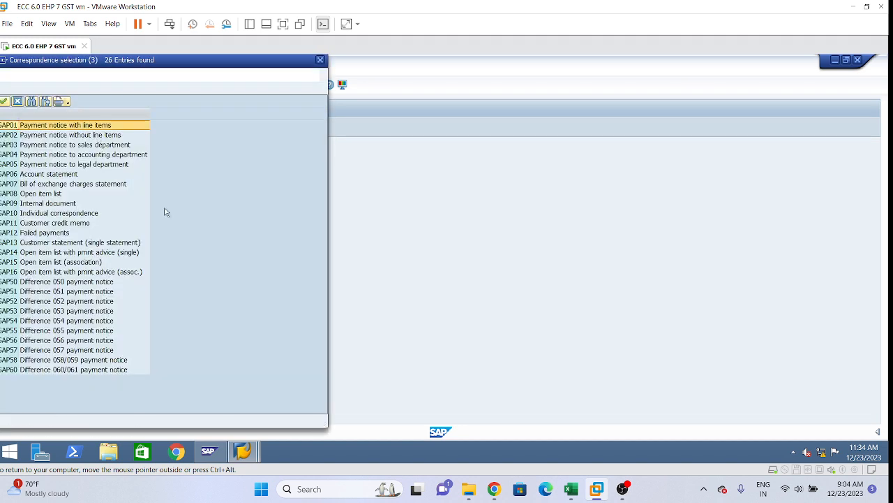
click(40, 195)
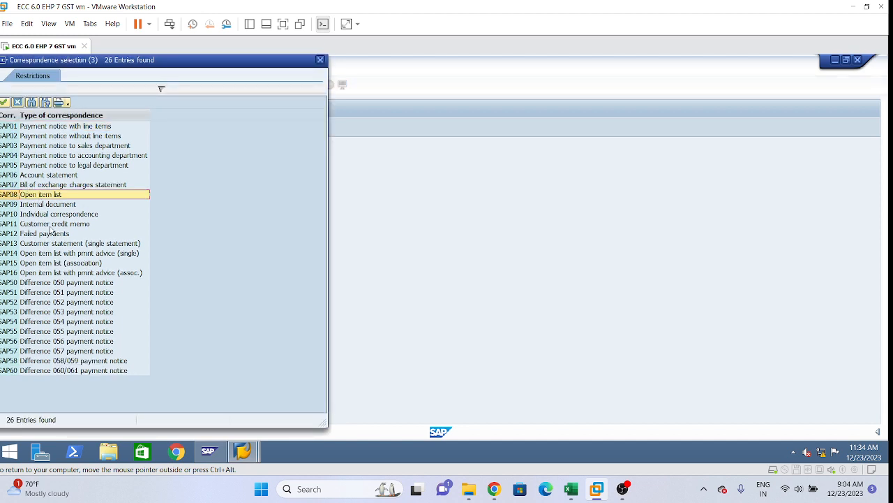
click(50, 226)
click(51, 236)
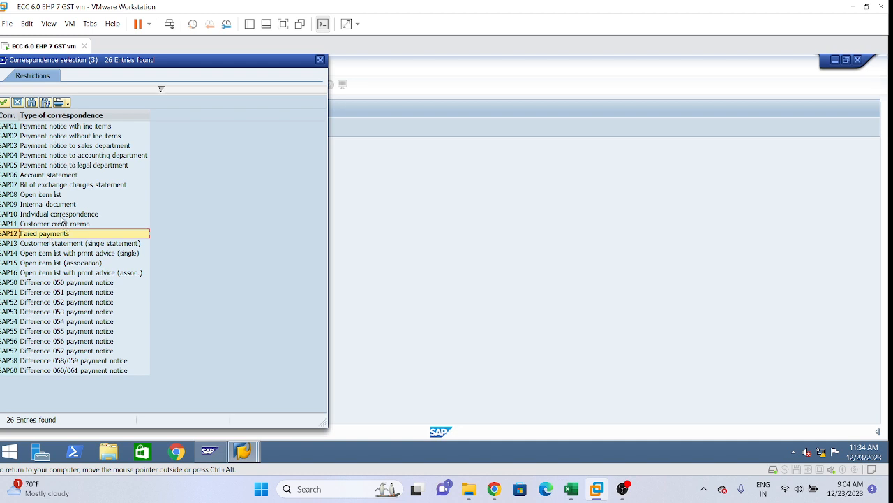
click(48, 177)
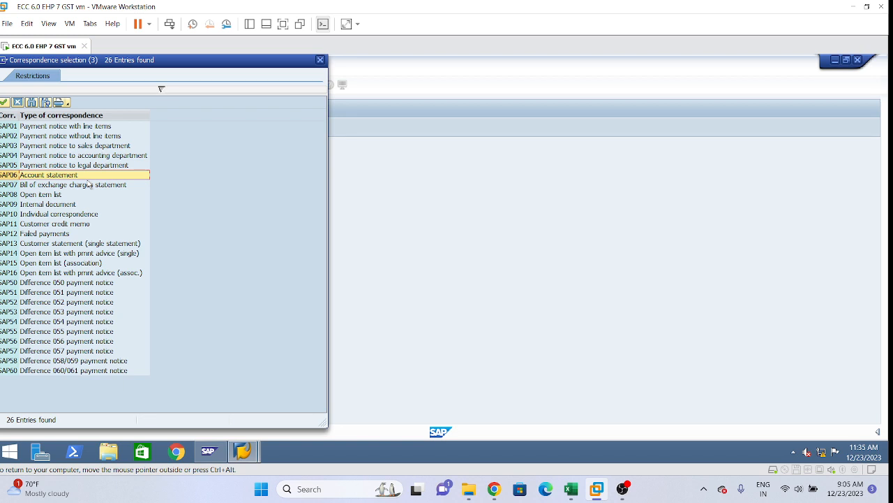
double_click(89, 185)
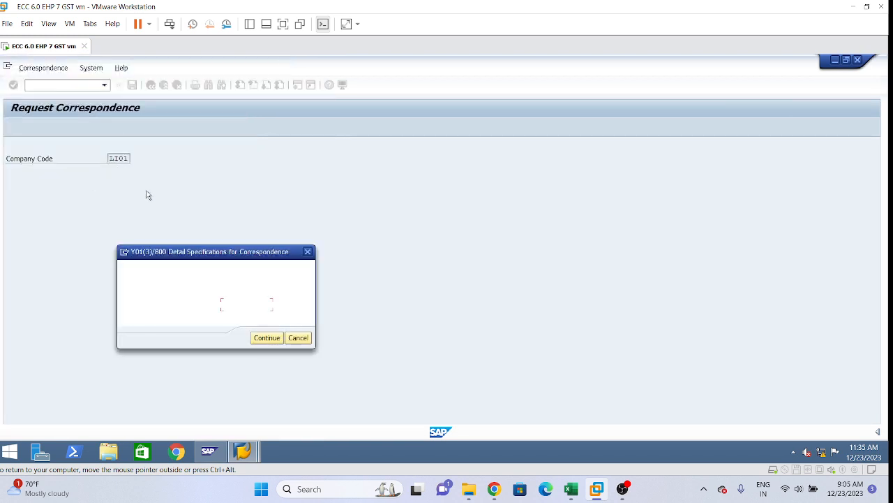
click(307, 252)
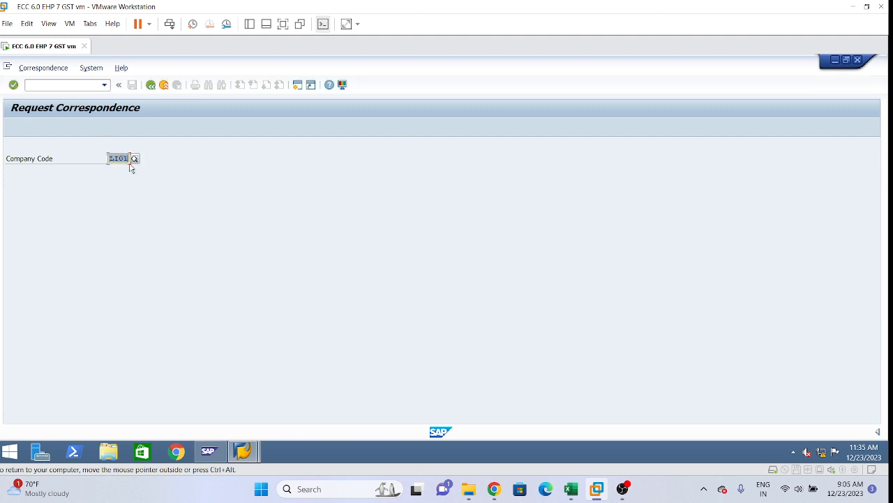
Choose the correspondence type SAP06 Account statement for company code LI01 and enter the vendor's account number
key(Return)
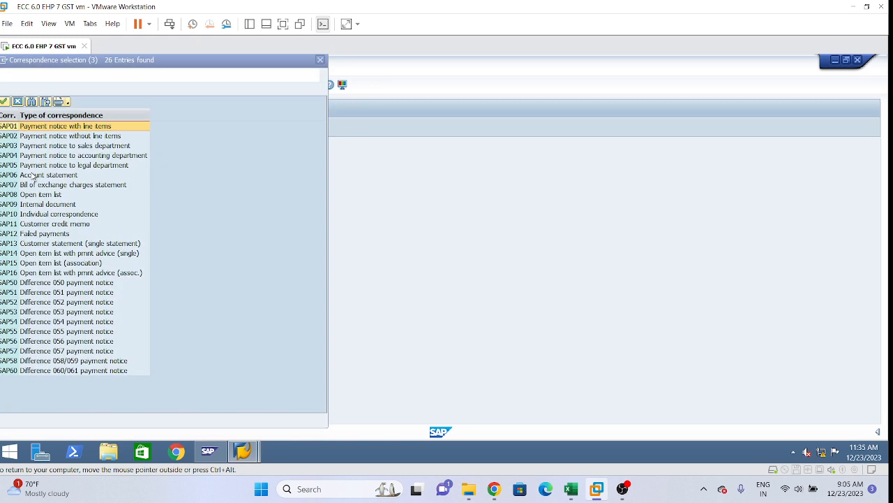
double_click(15, 176)
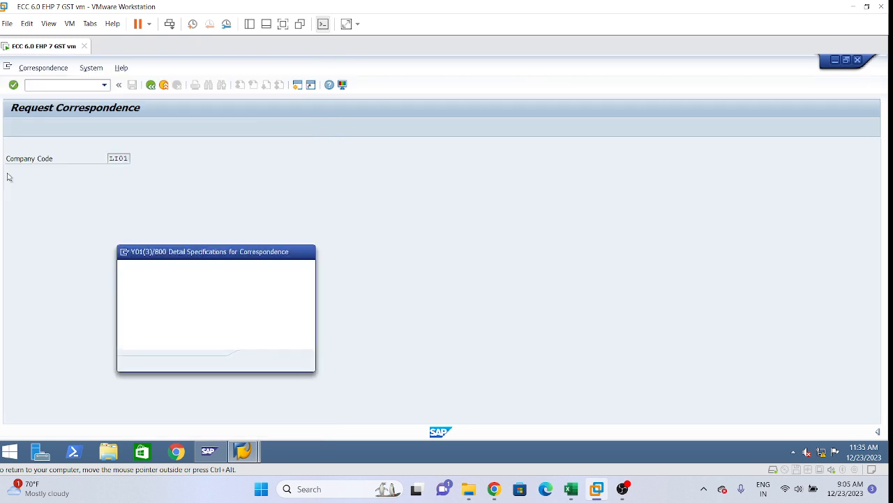
key(Tab)
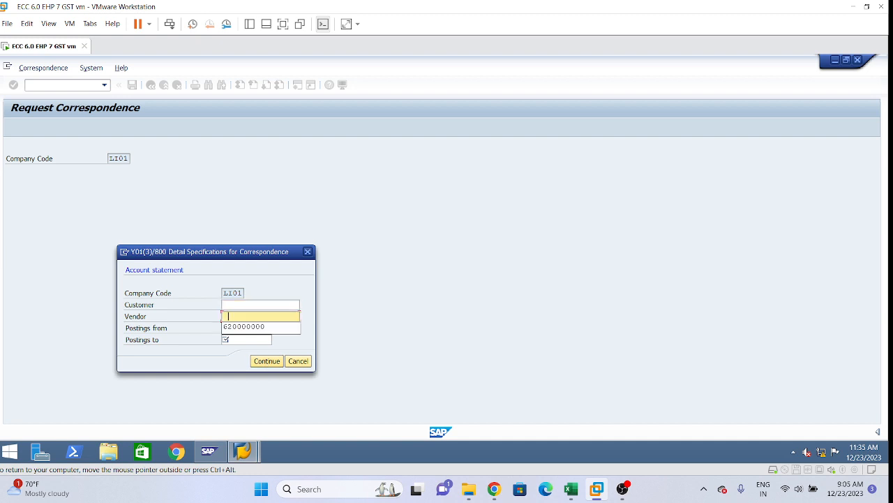
key(Down)
key(Return)
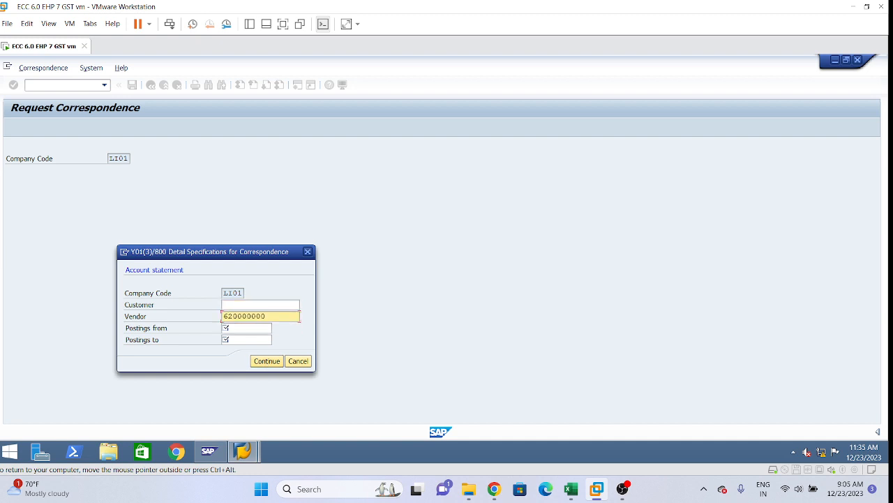
Set both the postings from and postings to dates to 23.12.2023 and request the vendor's account statement
key(Tab)
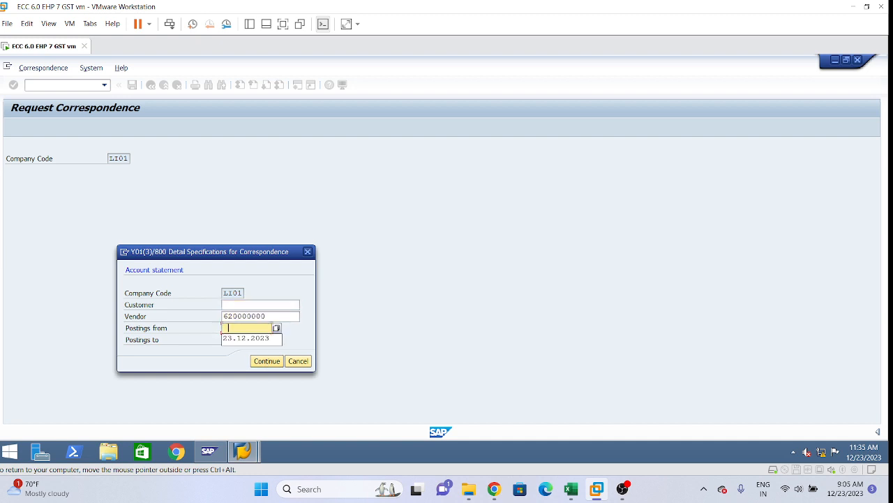
key(Down)
key(Return)
key(Tab)
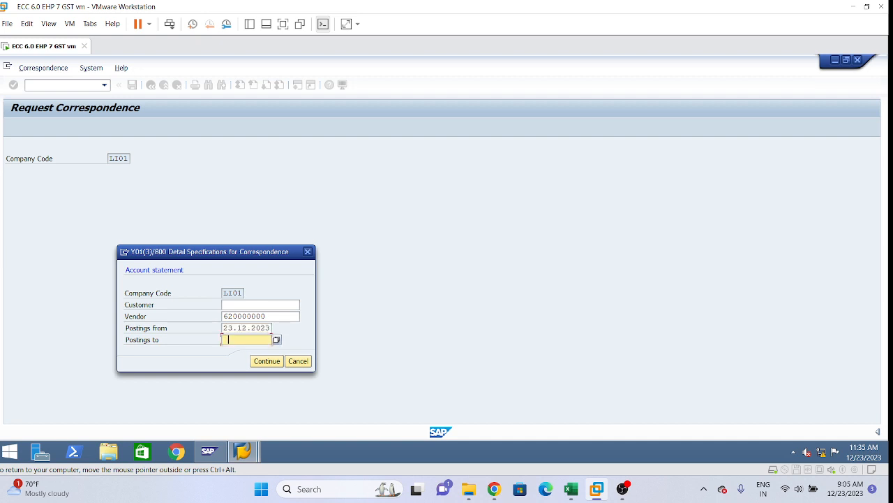
click(237, 327)
double_click(238, 327)
key(ctrl+c)
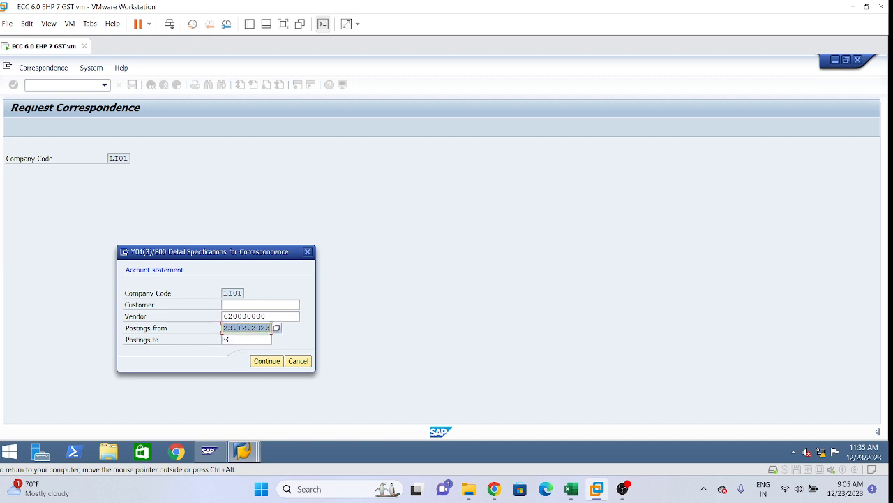
click(238, 327)
click(224, 339)
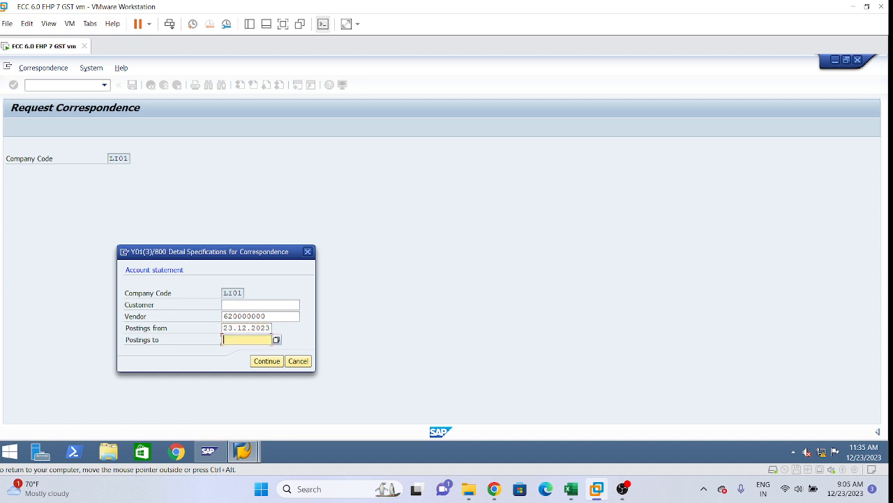
key(ctrl+v)
click(264, 361)
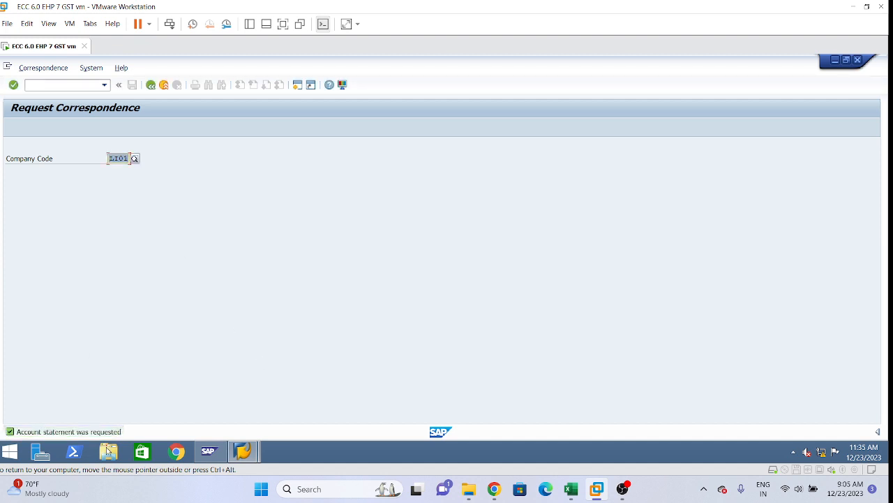
Run correspondence maintenance F.64 for company code LI01 and review the vendor's SAP06 account statement in print preview
click(150, 84)
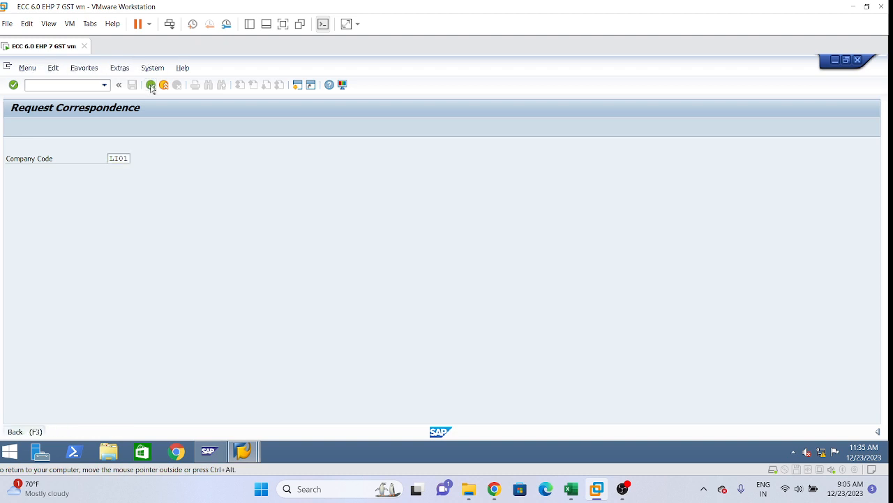
double_click(105, 261)
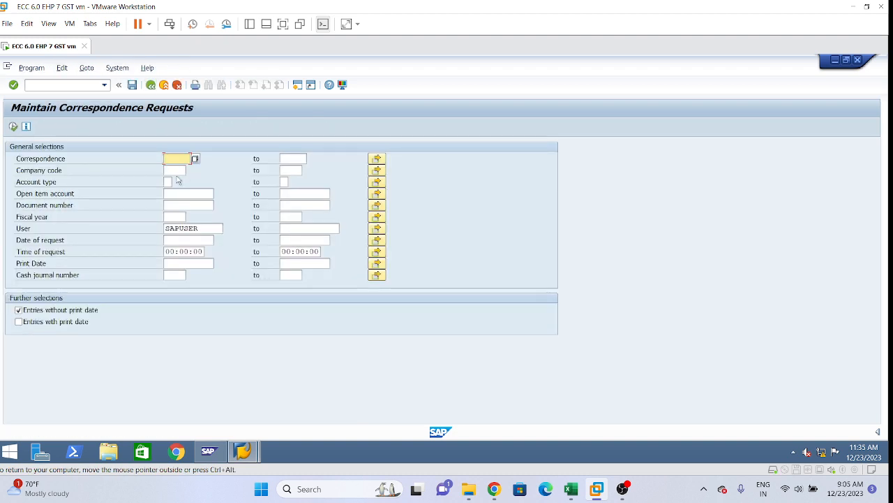
click(178, 170)
text(L101)
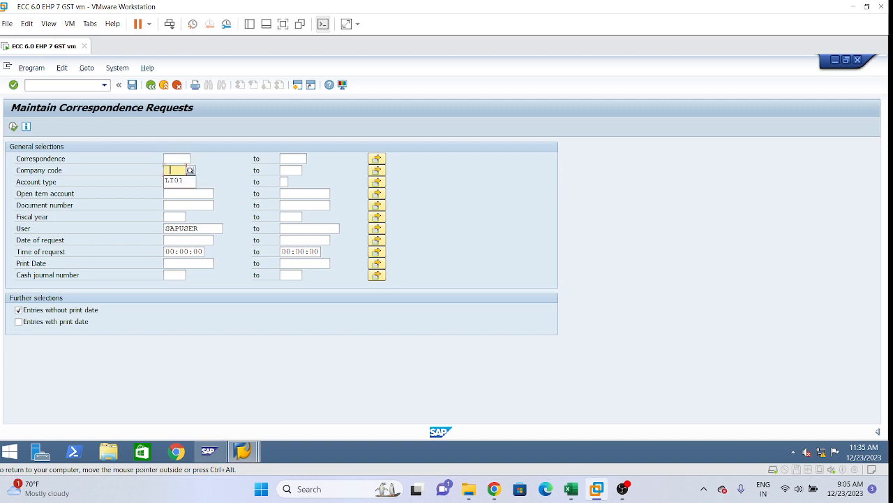
click(13, 126)
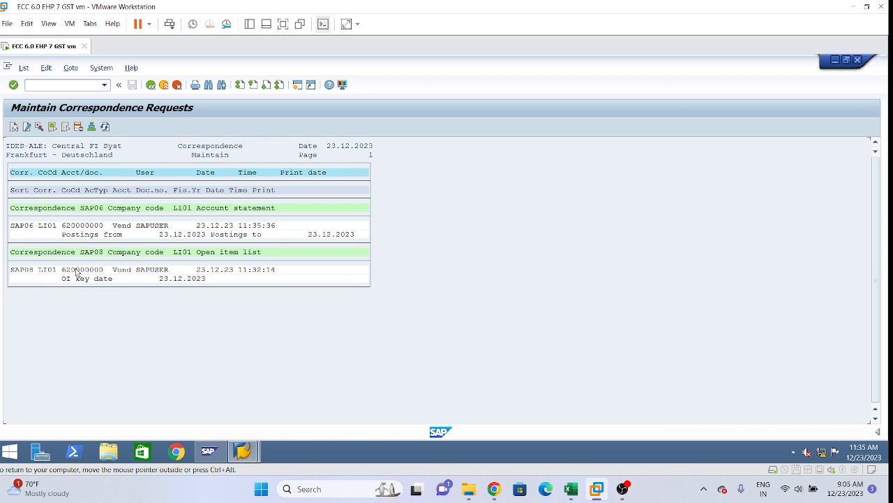
double_click(24, 229)
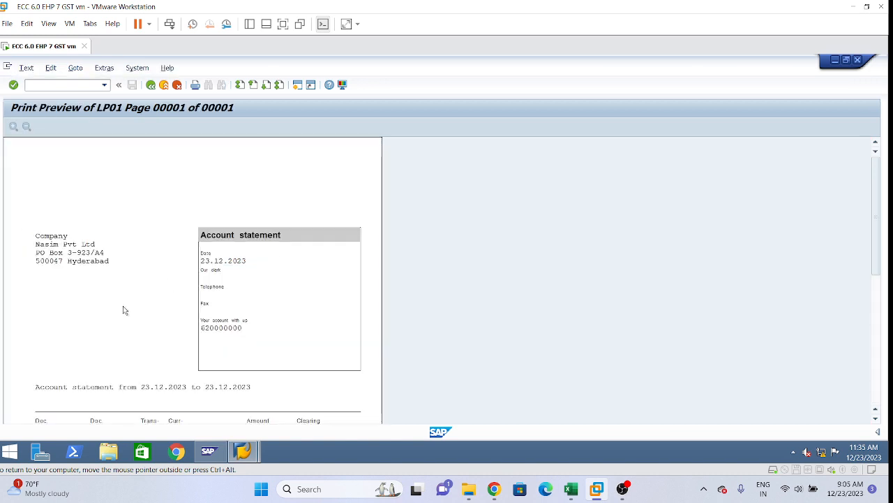
scroll(124, 309, down, 5)
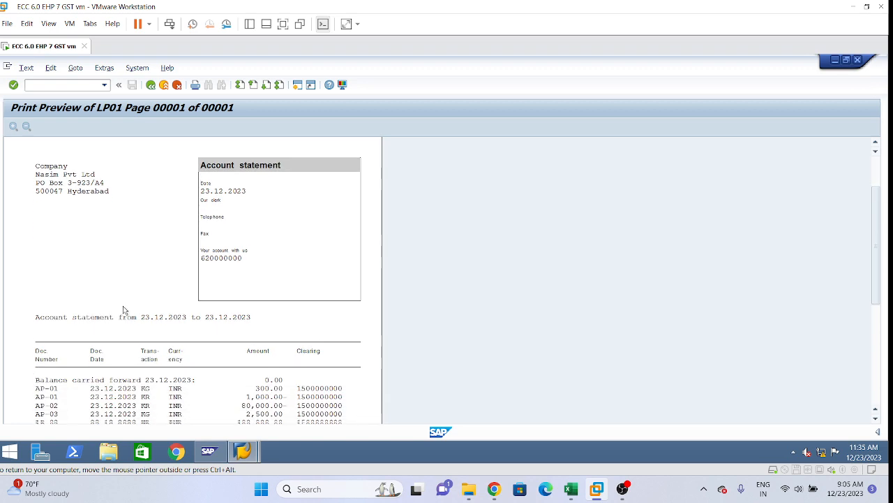
scroll(123, 310, down, 3)
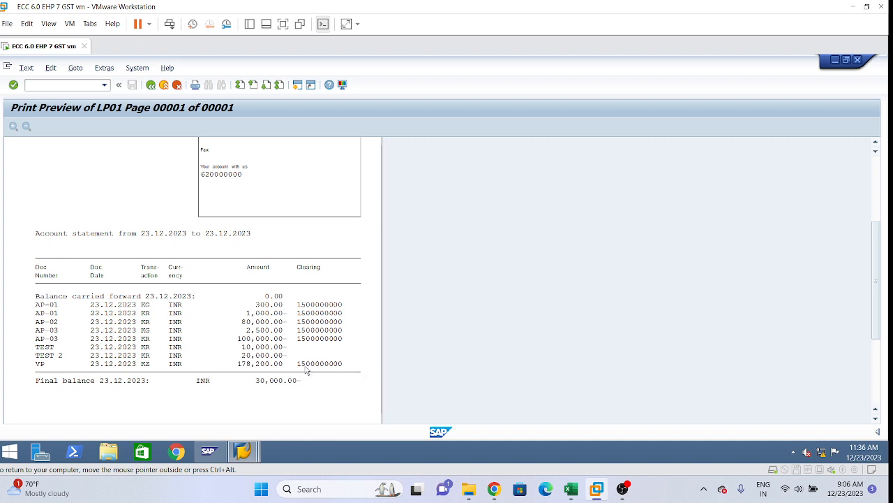
mouse_move(243, 451)
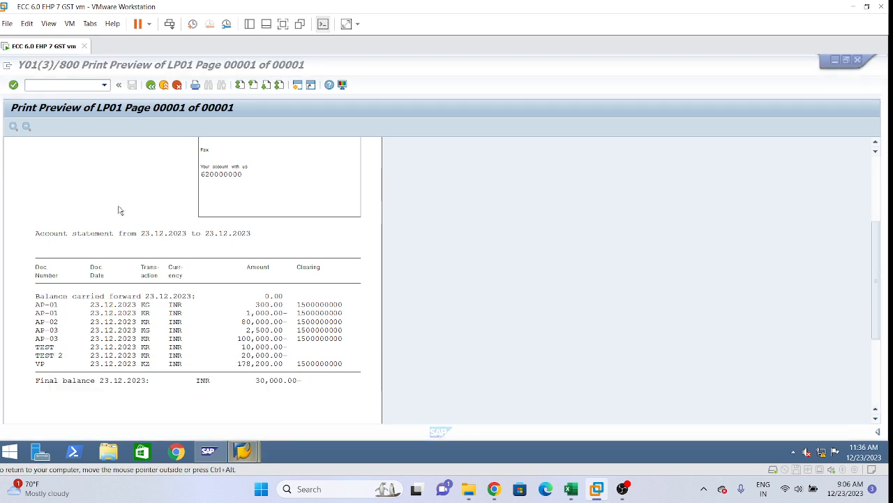
Leave the statement preview and correspondence maintenance, and open the correspondence types in a new FB12 request for company code LI01
click(151, 85)
click(151, 85)
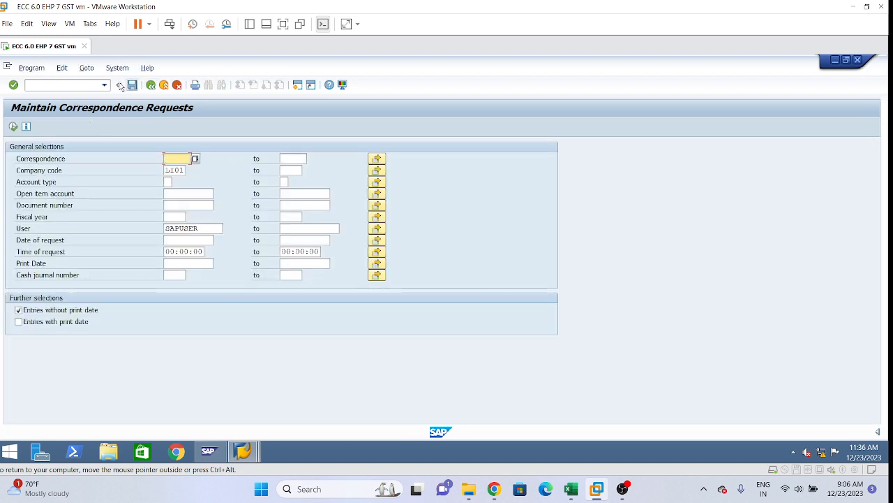
click(149, 87)
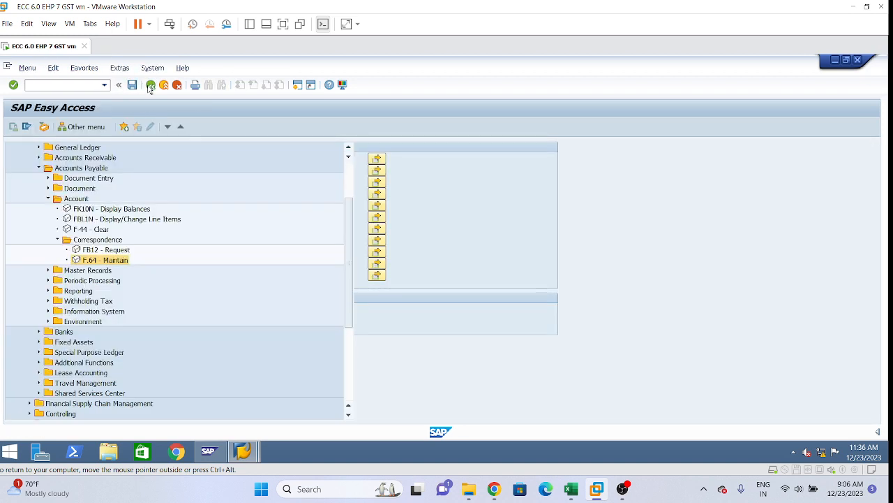
double_click(93, 251)
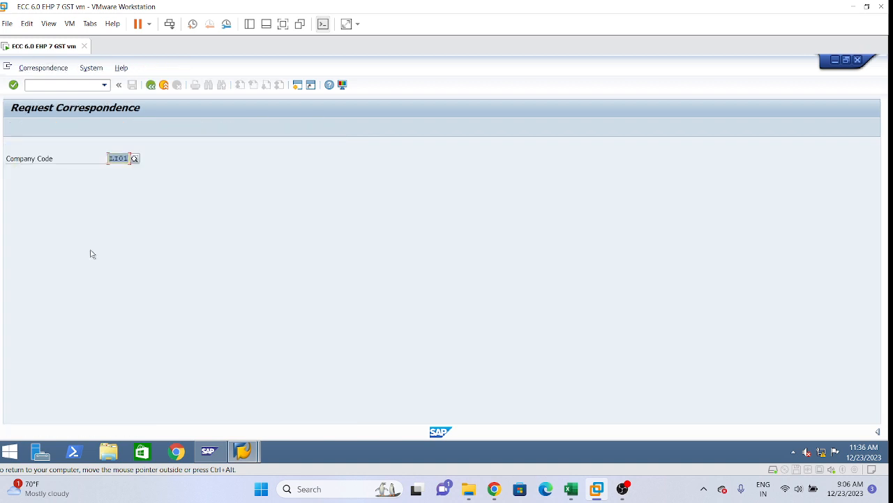
click(76, 165)
key(Return)
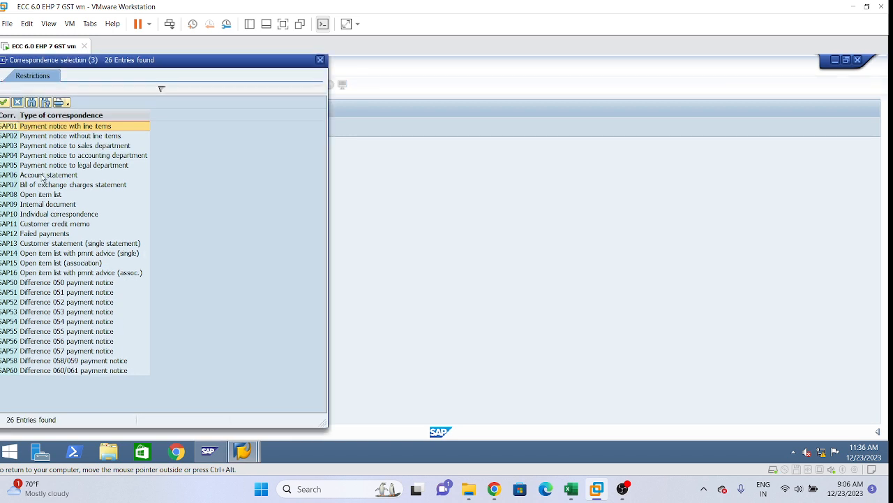
Look through the correspondence types Account statement, Open item list, Customer credit memo and Failed payments, and leave the request without choosing one
click(43, 176)
click(43, 195)
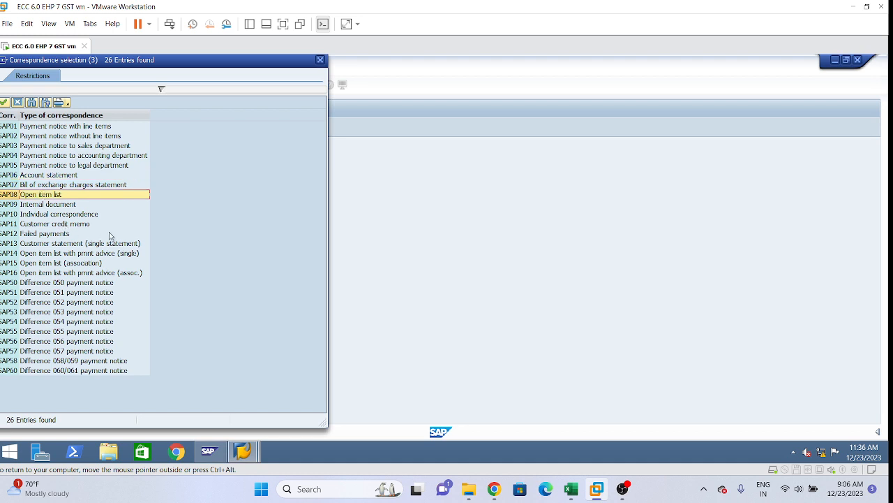
click(38, 225)
click(41, 234)
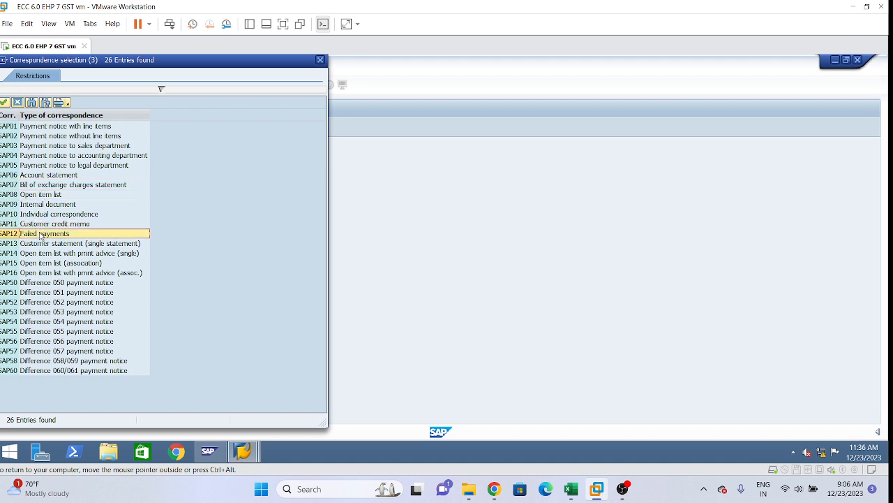
click(47, 225)
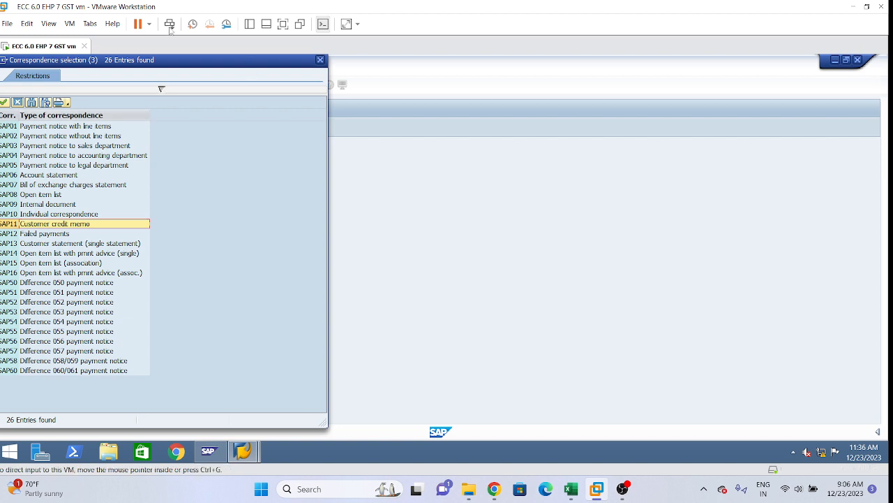
click(321, 61)
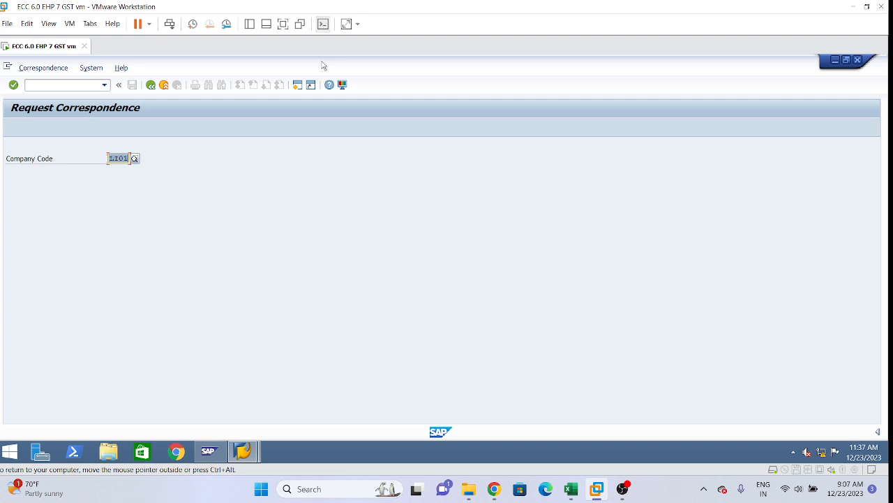
click(151, 85)
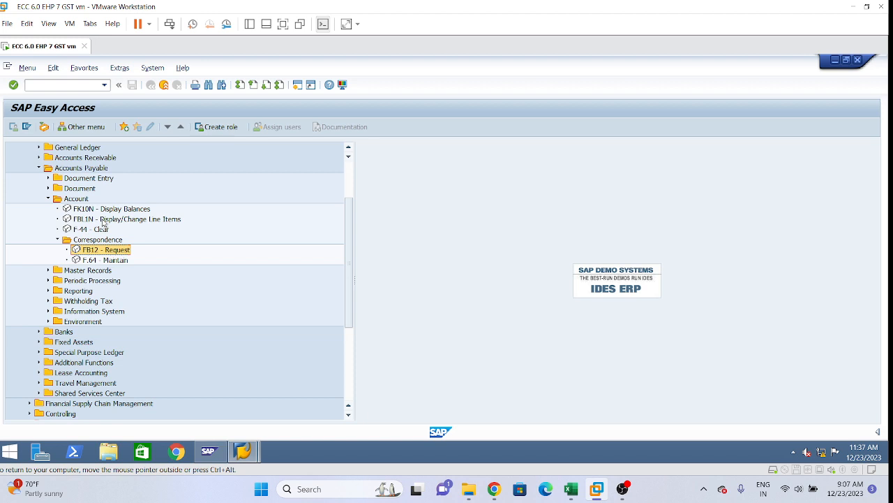
Collapse the Account and Accounts Payable folders and expand General Ledger under Financial Accounting
click(48, 198)
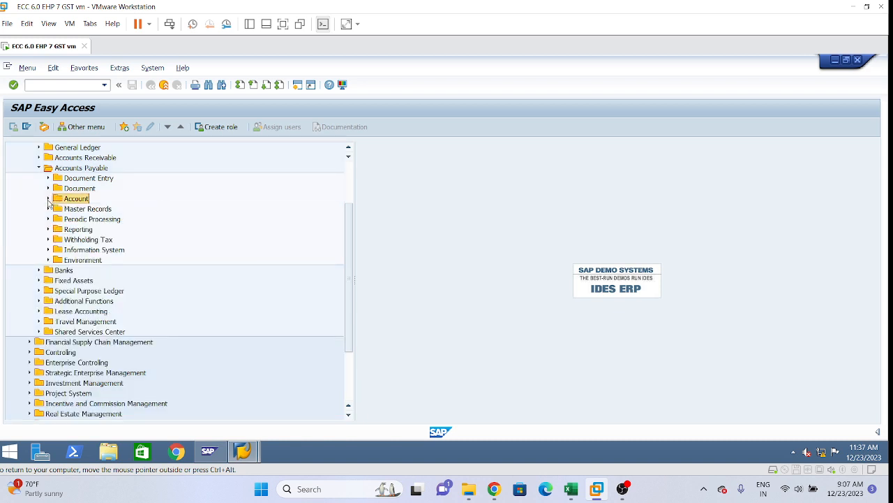
click(348, 146)
click(349, 146)
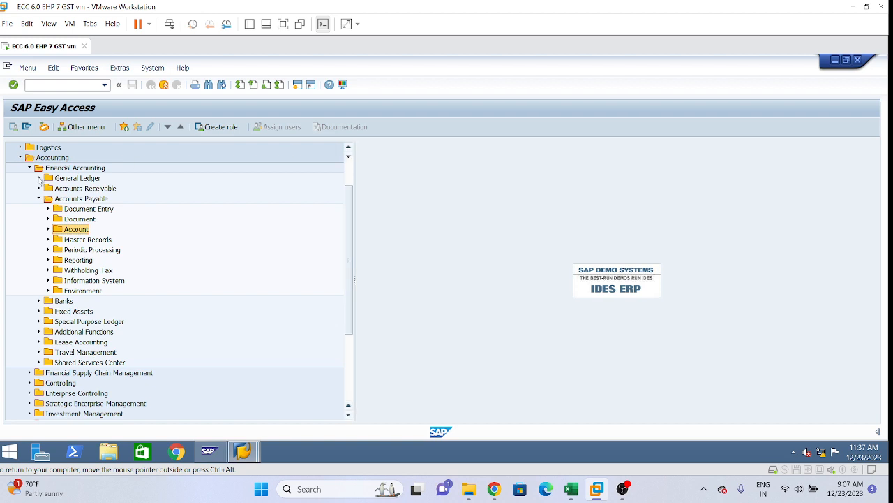
click(39, 178)
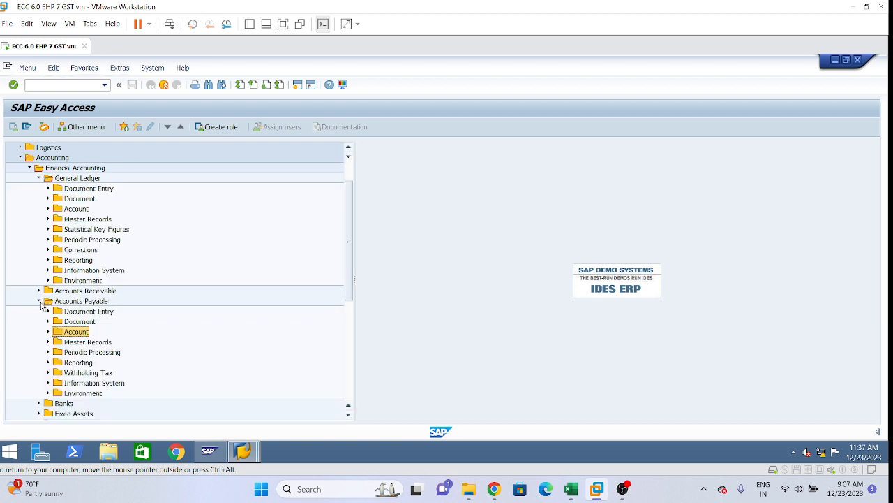
click(40, 300)
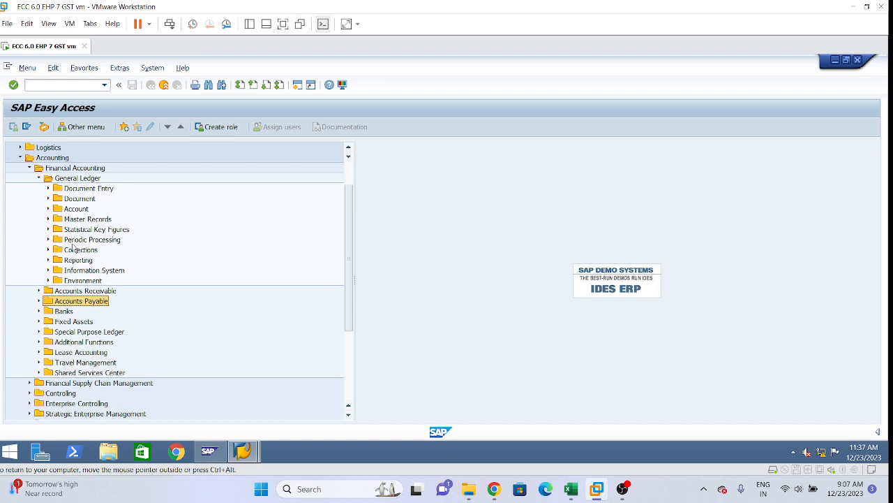
Locate the Payables: Profit Center report among the open item reports in General Ledger Reports (New) of the General Ledger information system
click(48, 270)
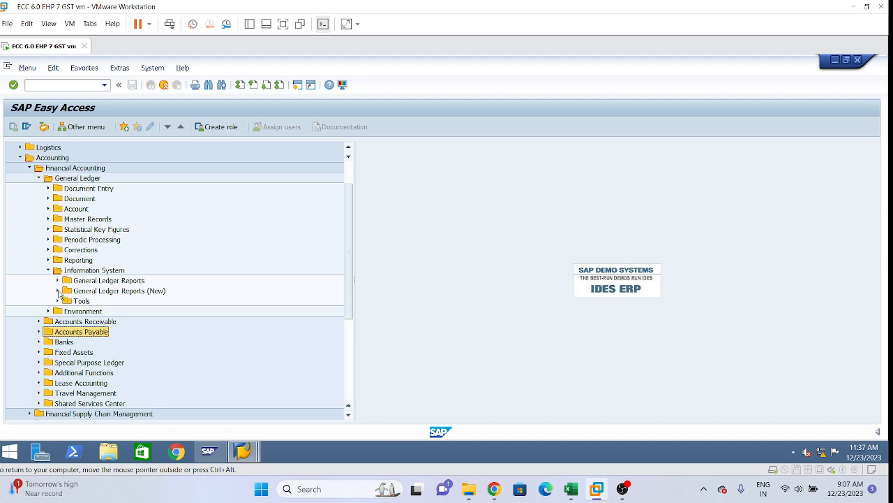
click(59, 291)
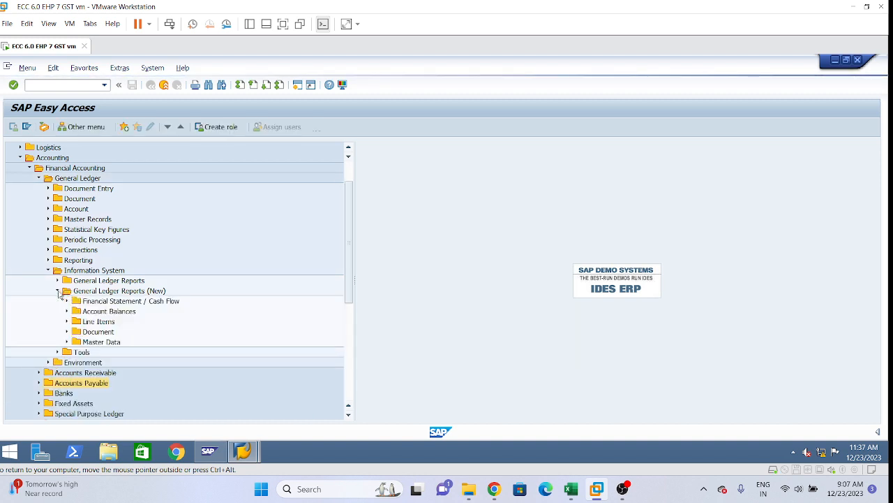
click(67, 322)
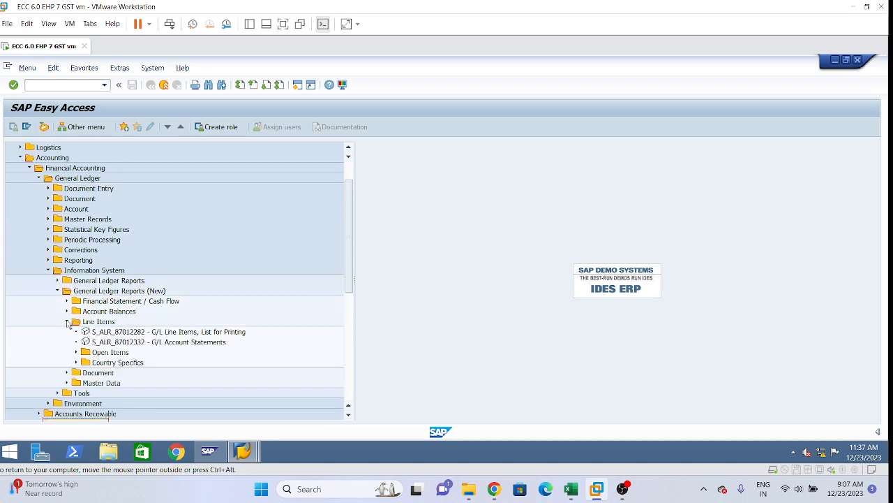
click(77, 353)
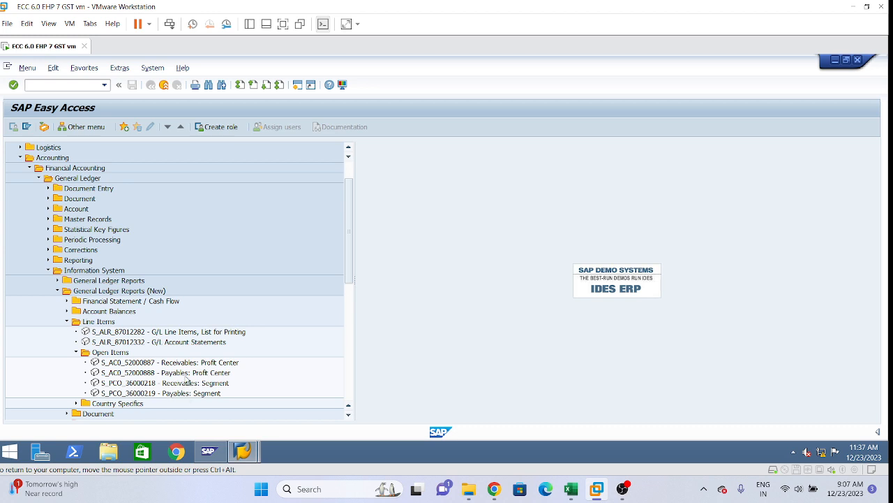
click(187, 374)
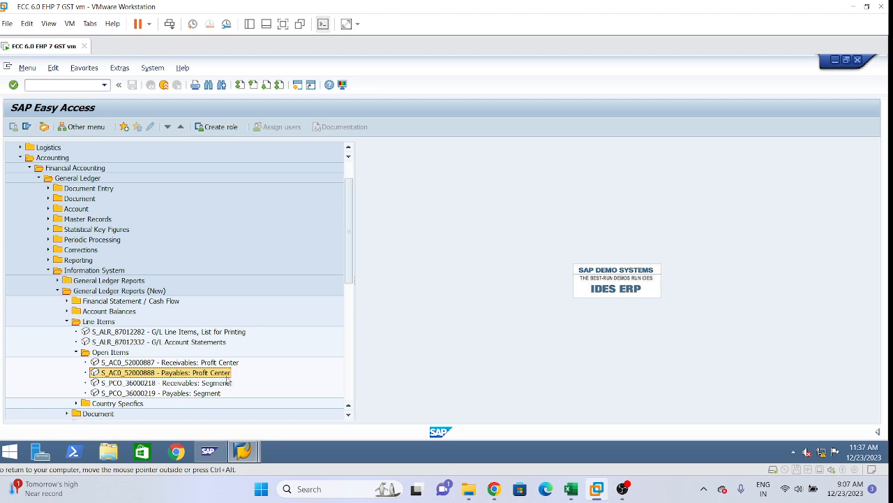
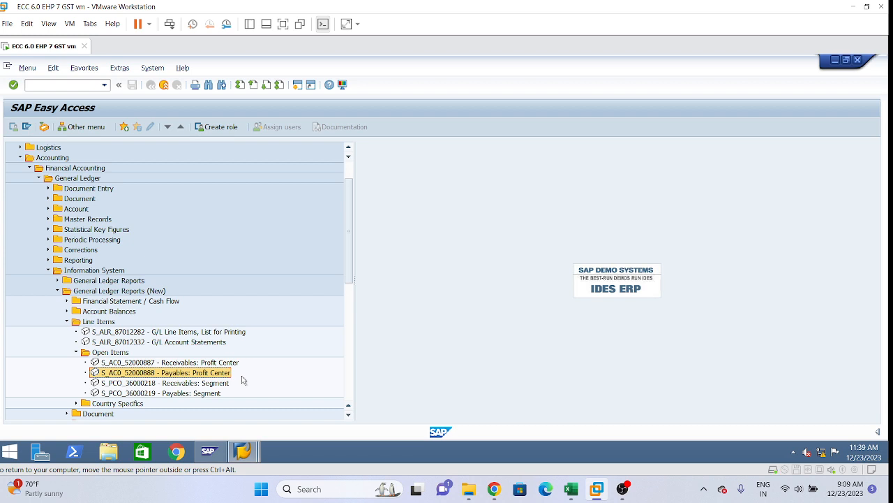
Open the Payables: Profit Center report and enter vendor Nasim Pvt Ltd and company code LI01 as selection
double_click(199, 375)
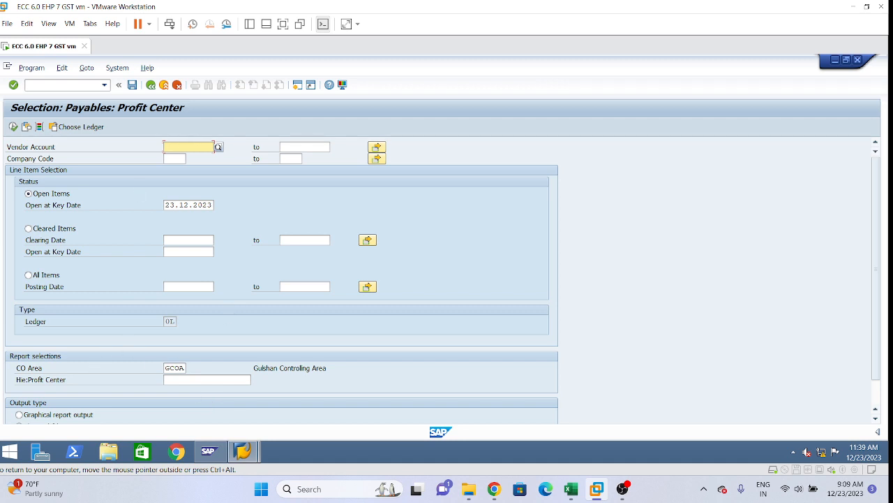
text(62)
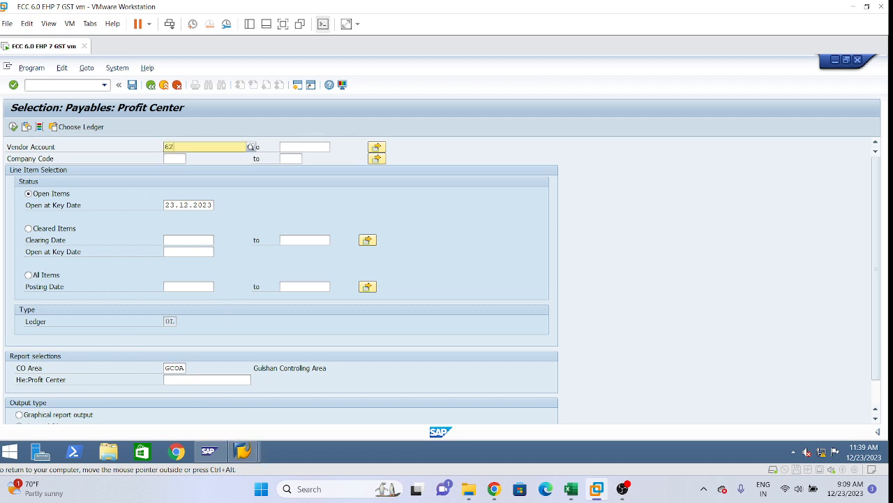
text(000000)
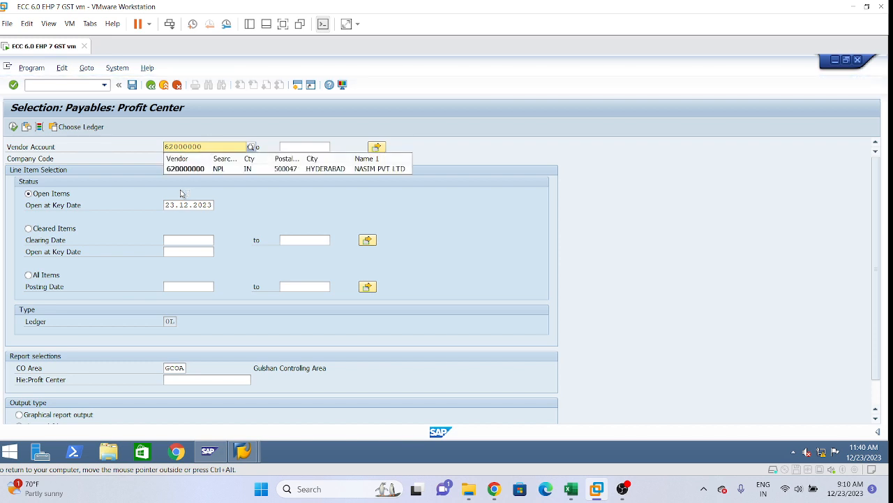
click(187, 171)
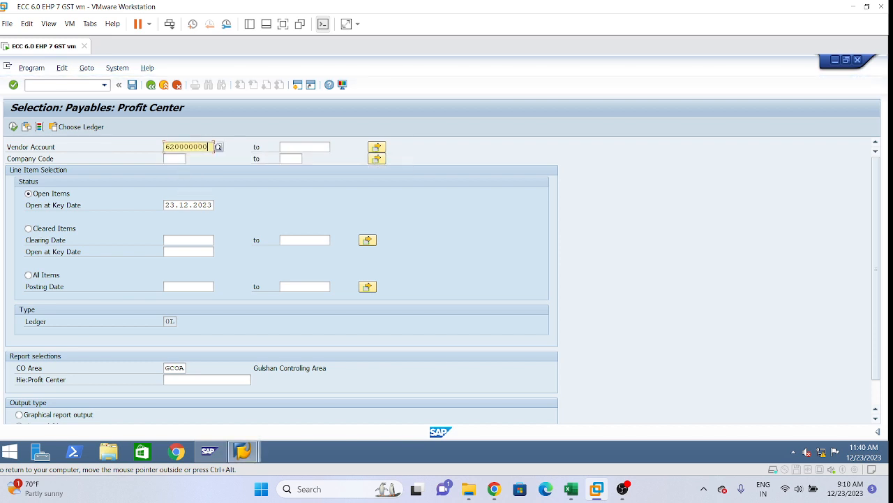
click(186, 158)
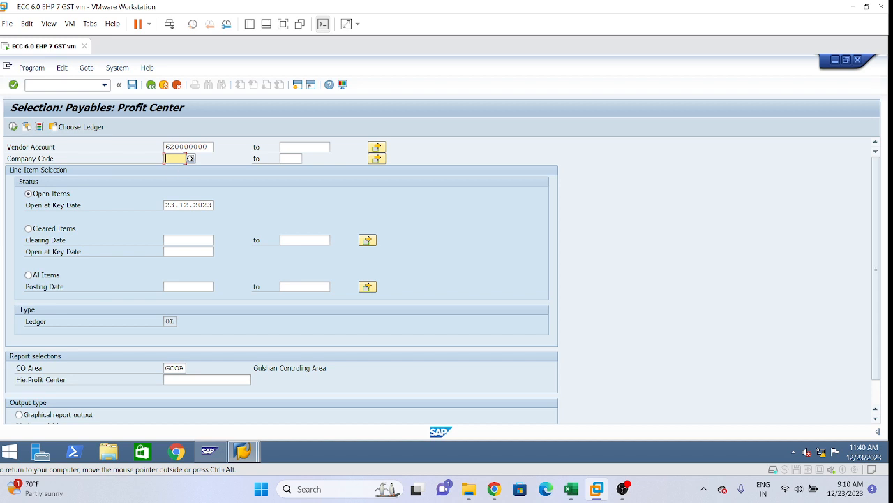
text(l101)
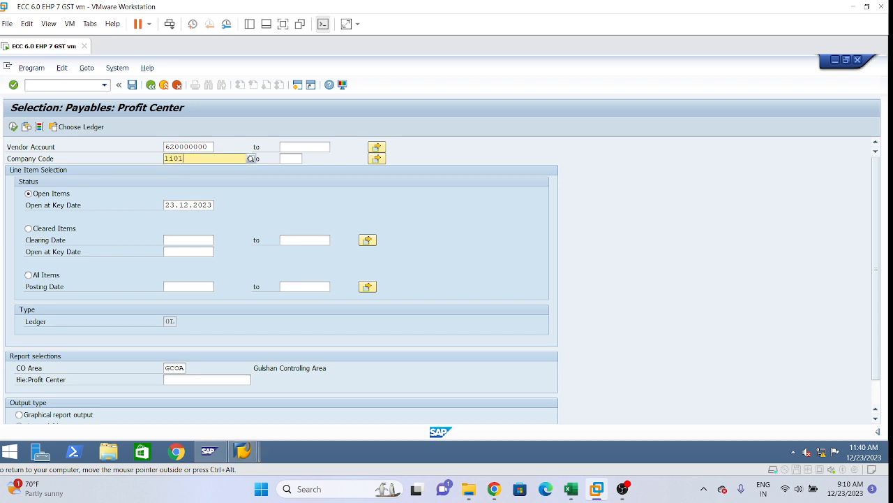
click(201, 181)
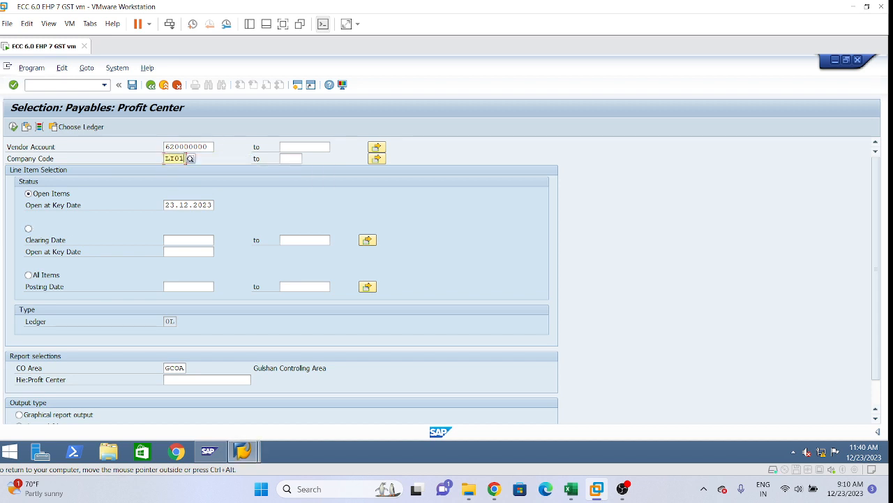
Set the line item status to All Items, execute the report and return to the selection
click(28, 280)
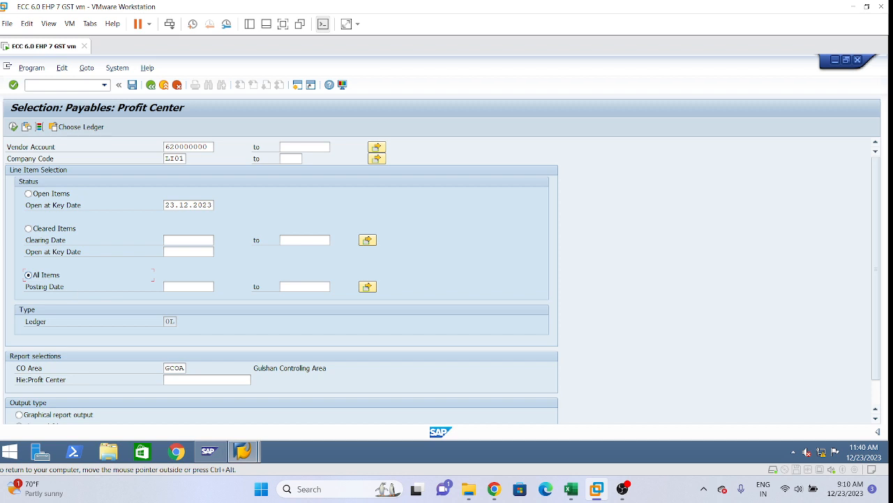
click(14, 128)
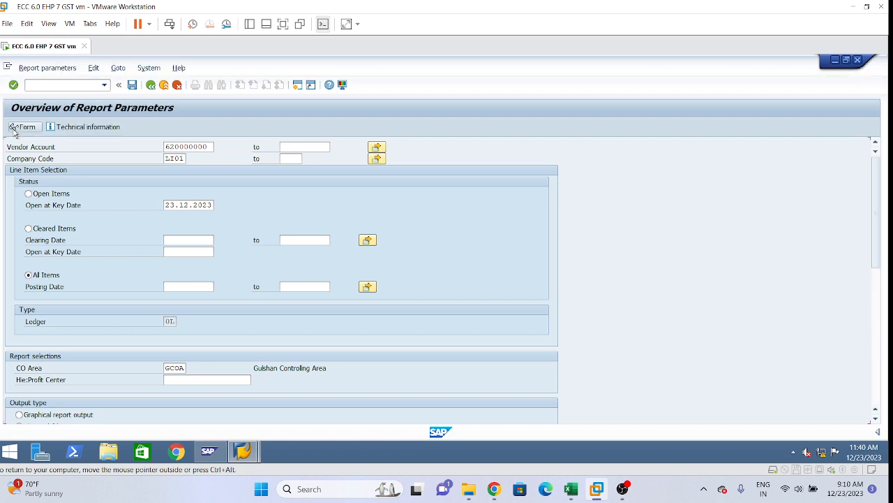
click(151, 85)
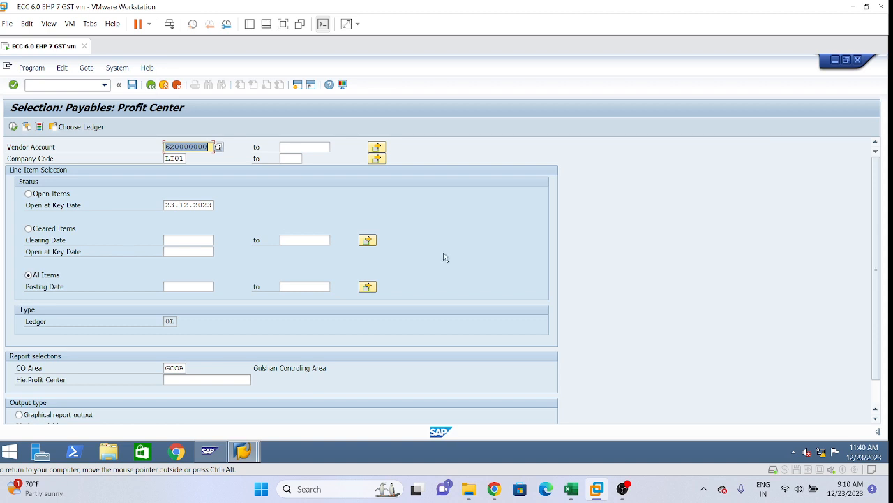
Set the output type to Graphical report output, execute the report and return to the selection
click(872, 397)
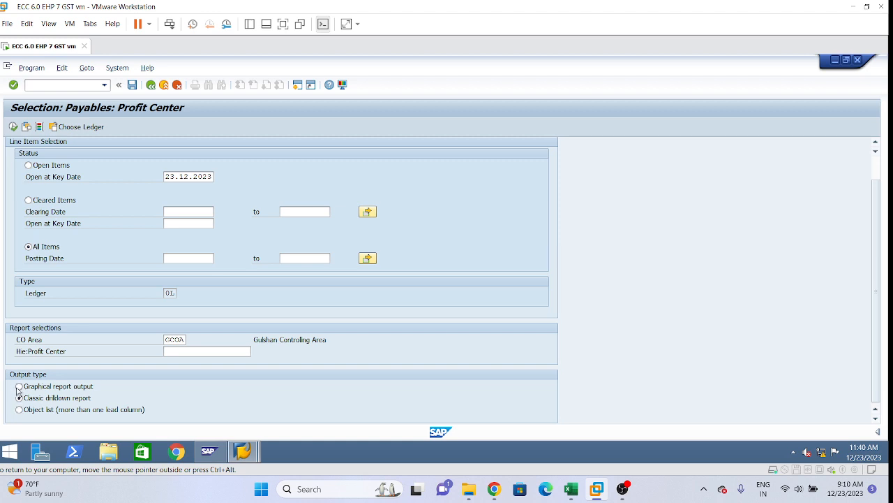
click(19, 386)
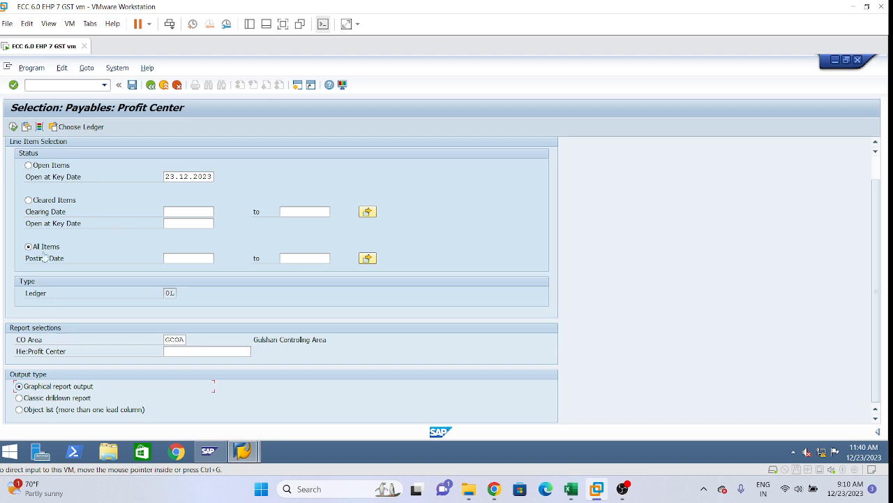
click(13, 127)
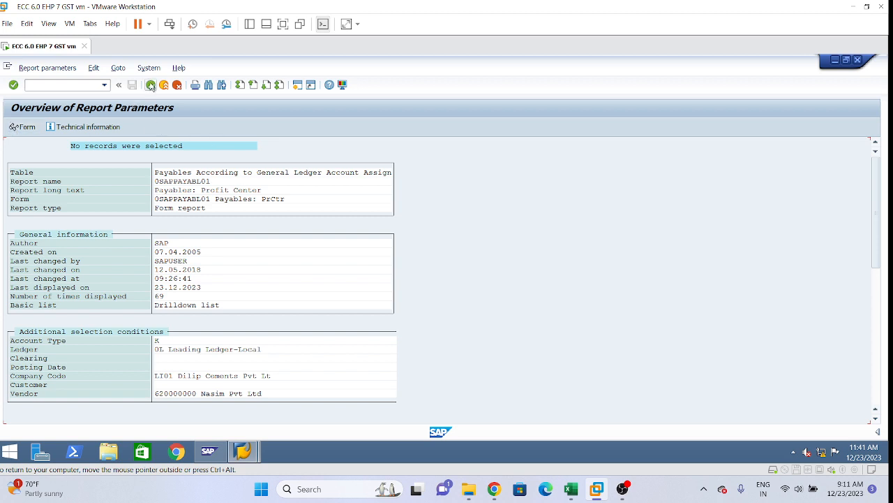
click(151, 86)
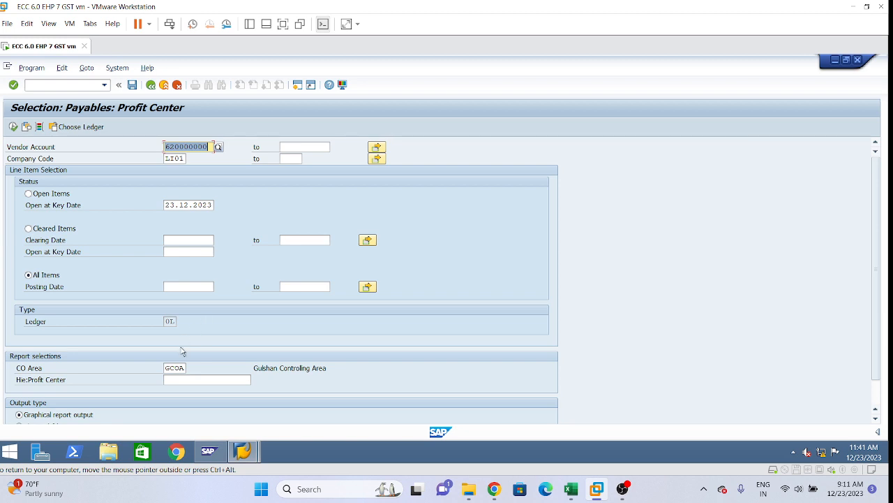
Change the CO area to LCOA and execute the payables report
click(166, 368)
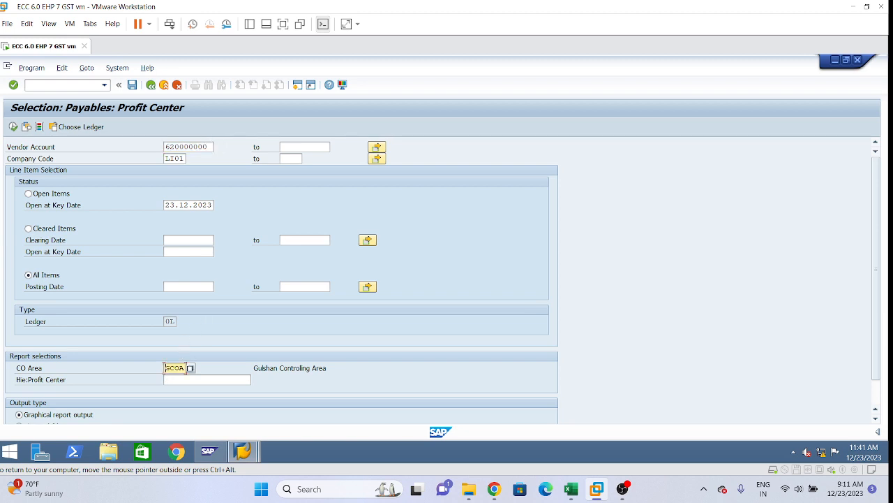
text(1)
key(Return)
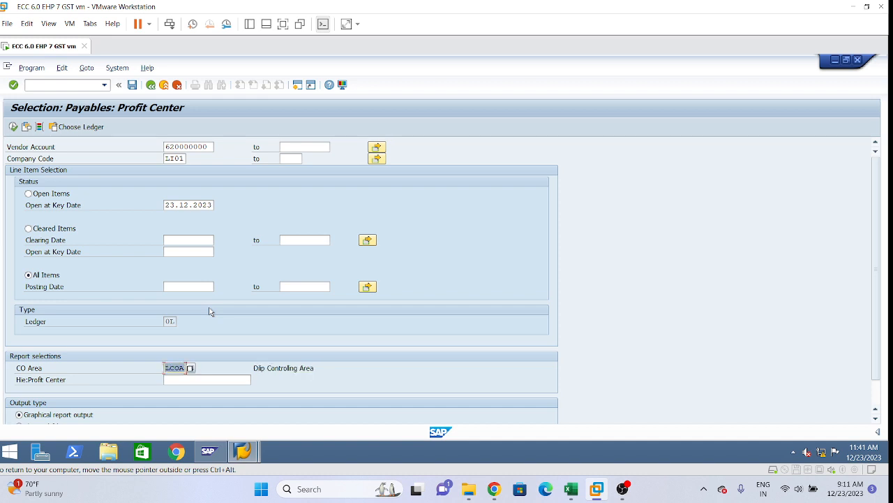
click(13, 127)
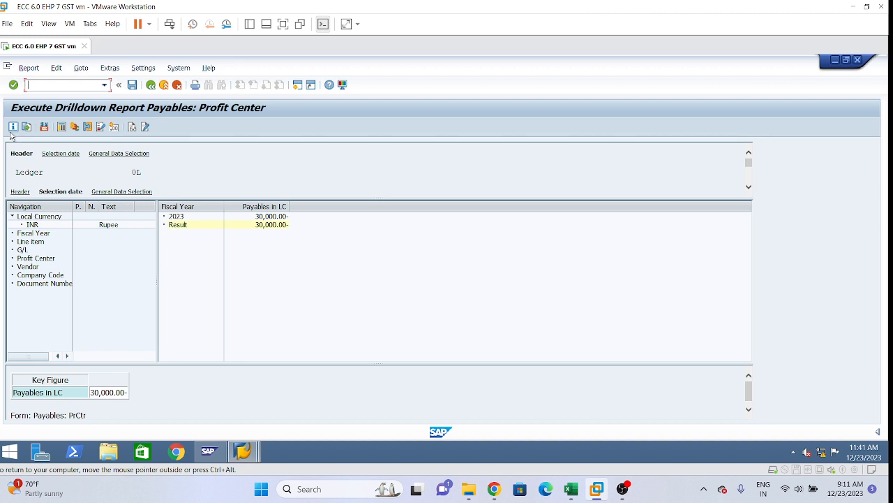
Examine the payables broken down by Fiscal Year, Line item, G/L, Profit Center, Vendor and Company Code
click(33, 236)
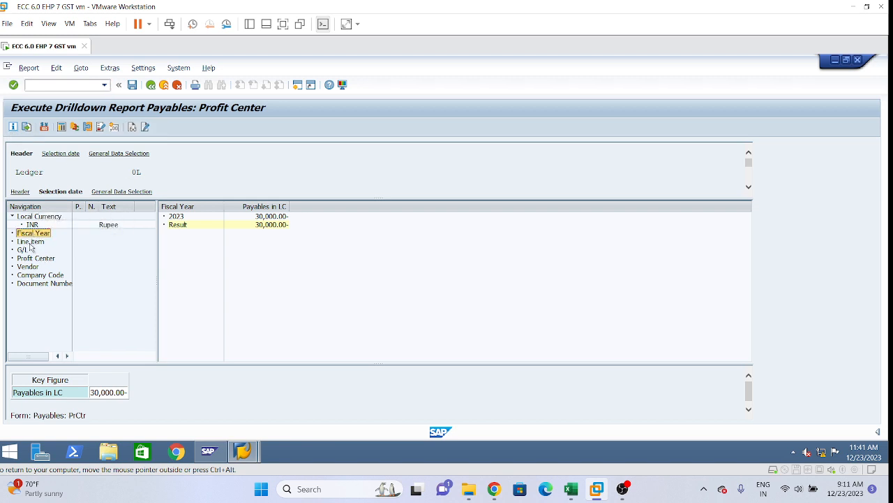
click(34, 243)
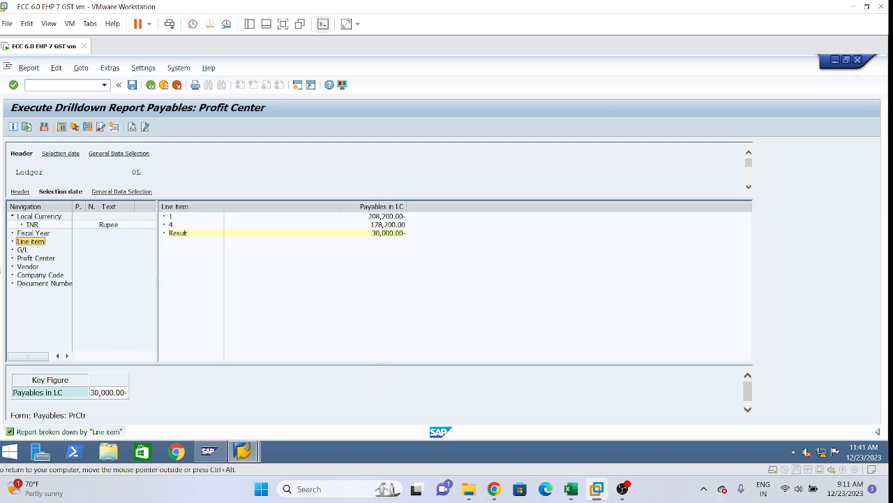
click(22, 250)
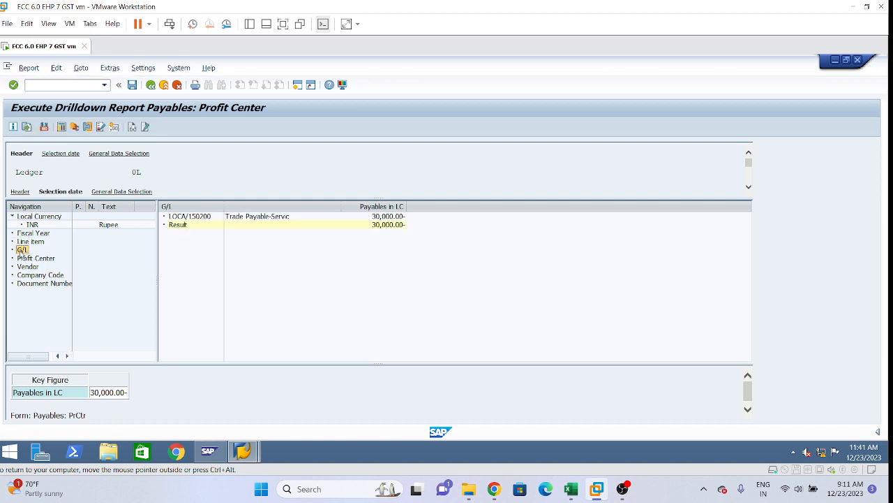
click(39, 259)
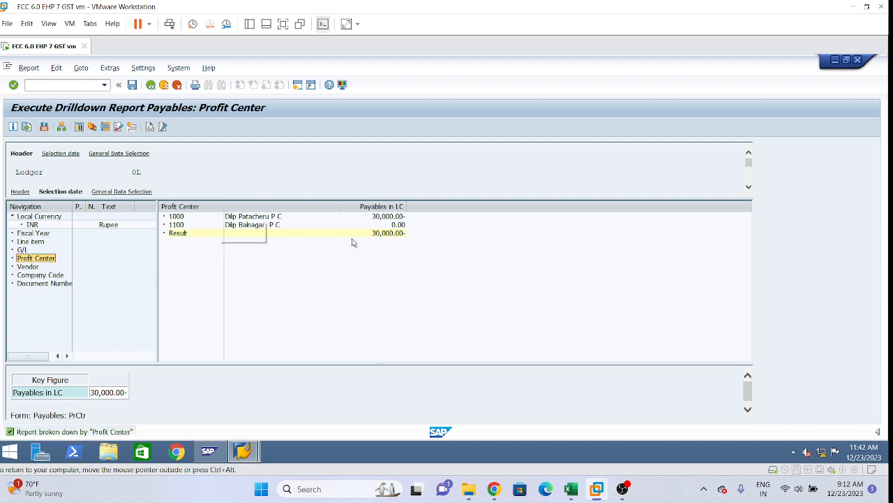
click(30, 267)
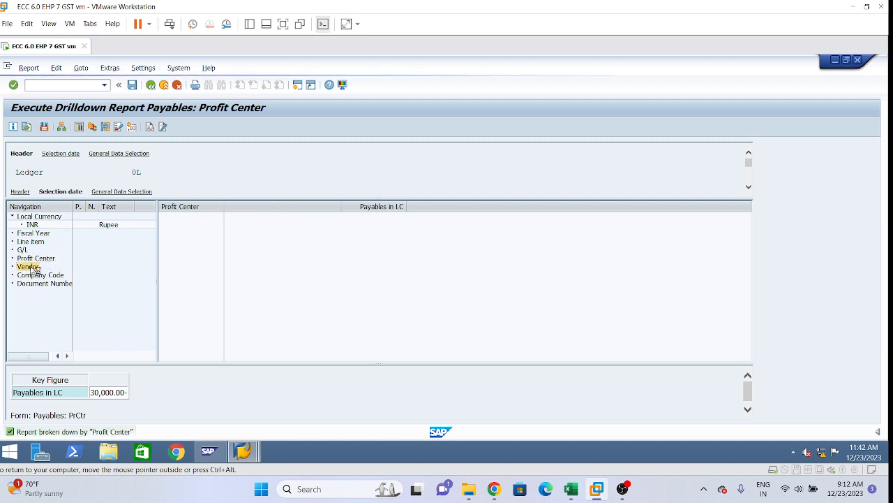
click(50, 277)
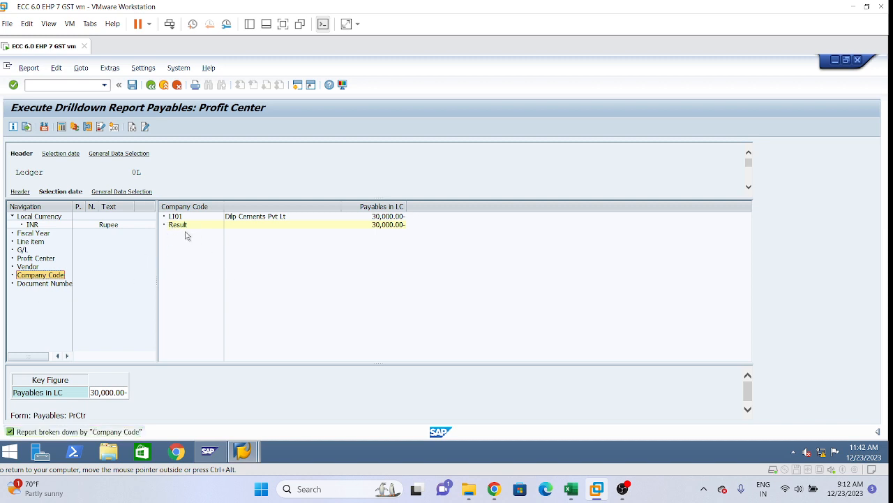
Review the amounts per profit center again and break the payables down by Document Number
click(29, 260)
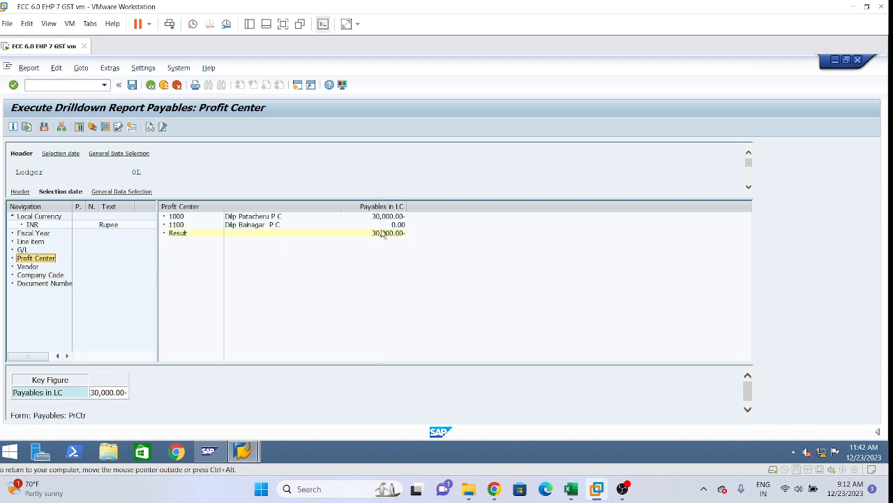
click(383, 225)
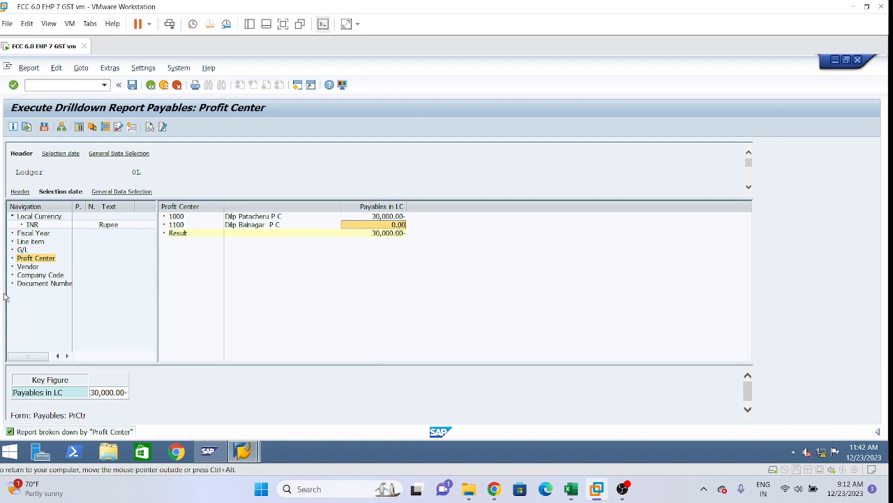
click(40, 284)
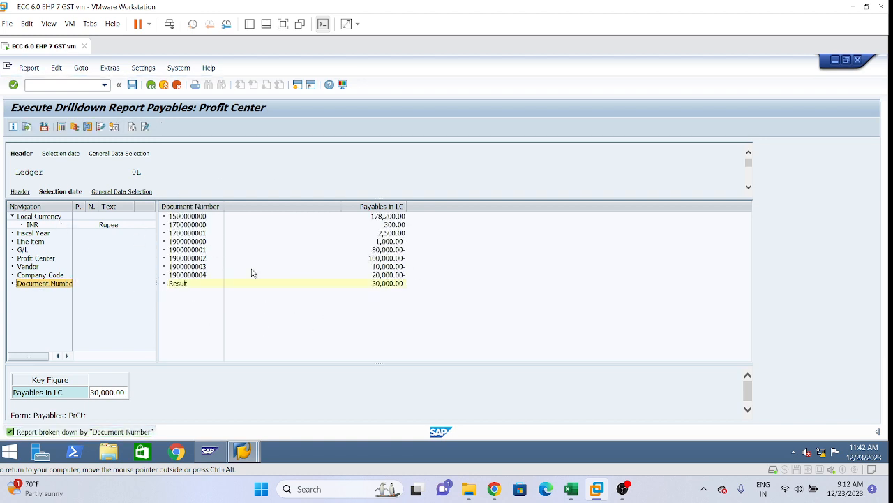
Drill down into the last listed document and leave the report without saving the data
click(202, 275)
double_click(203, 275)
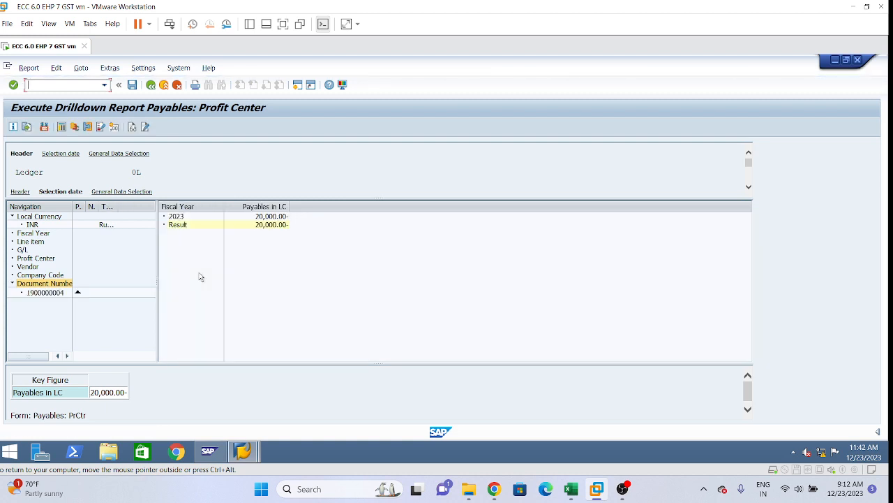
click(151, 85)
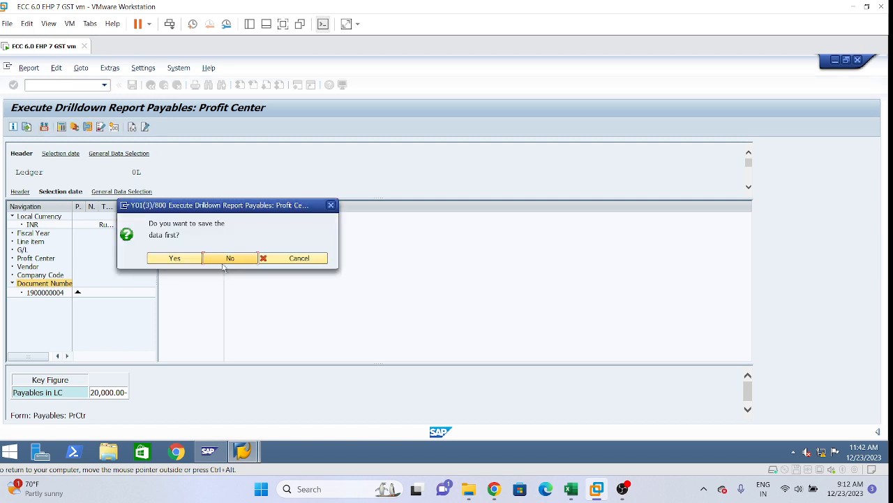
click(228, 260)
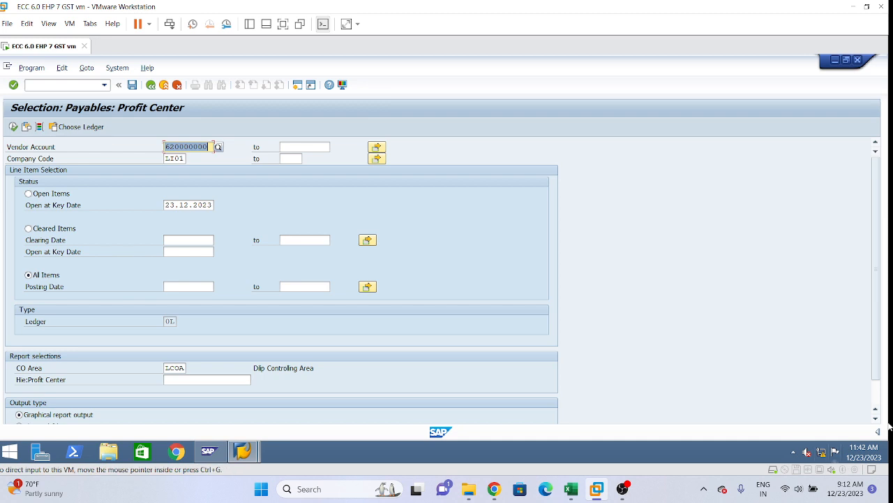
Switch the output type to Classic drilldown report and execute the report
mouse_move(878, 393)
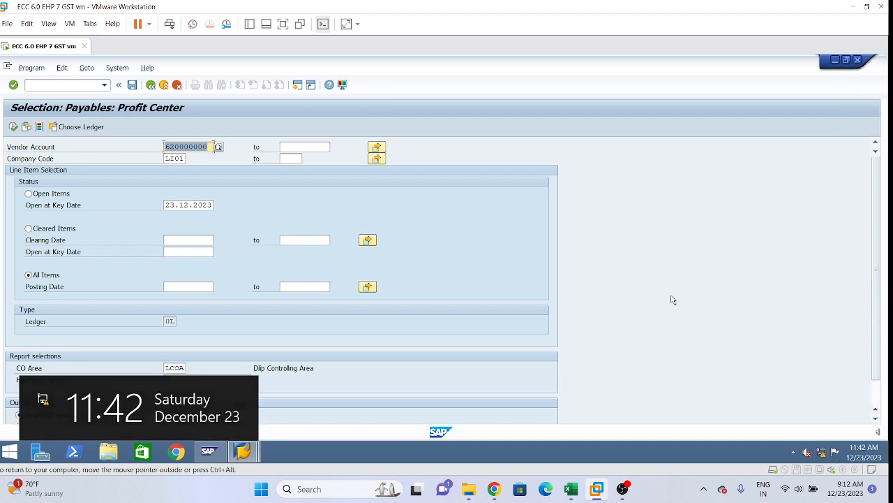
scroll(871, 393, down, 1)
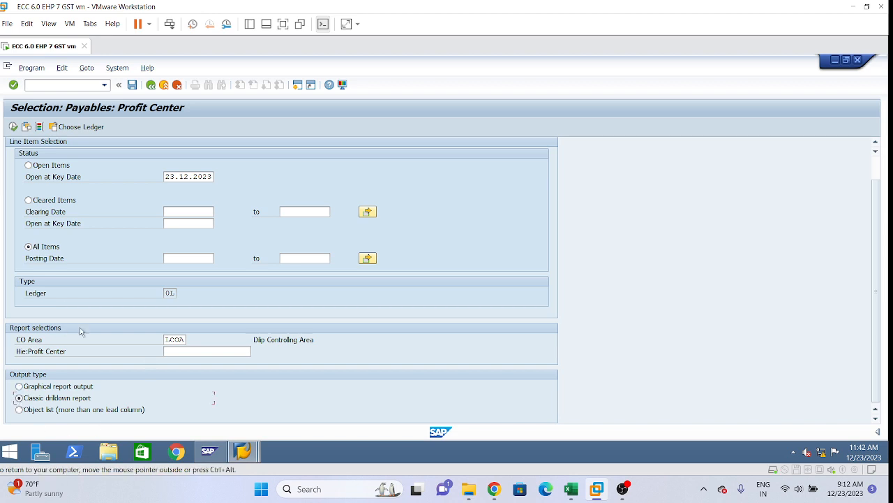
click(12, 128)
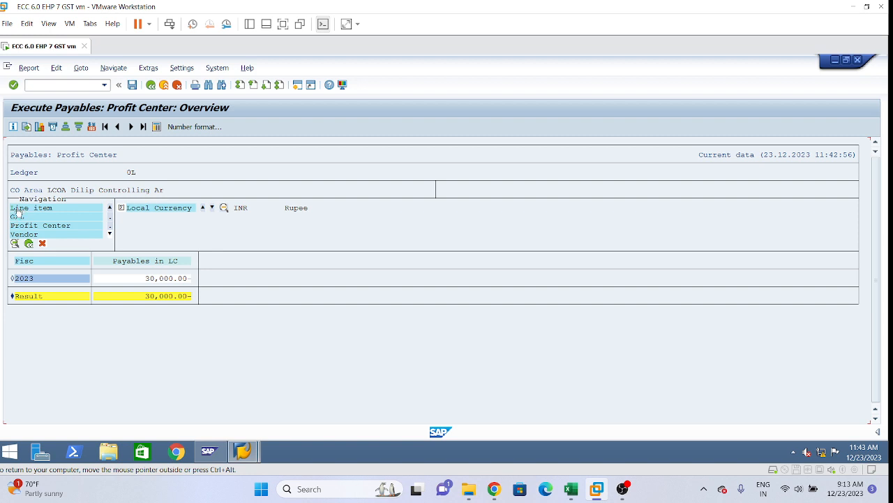
click(32, 227)
click(19, 229)
click(18, 229)
click(18, 229)
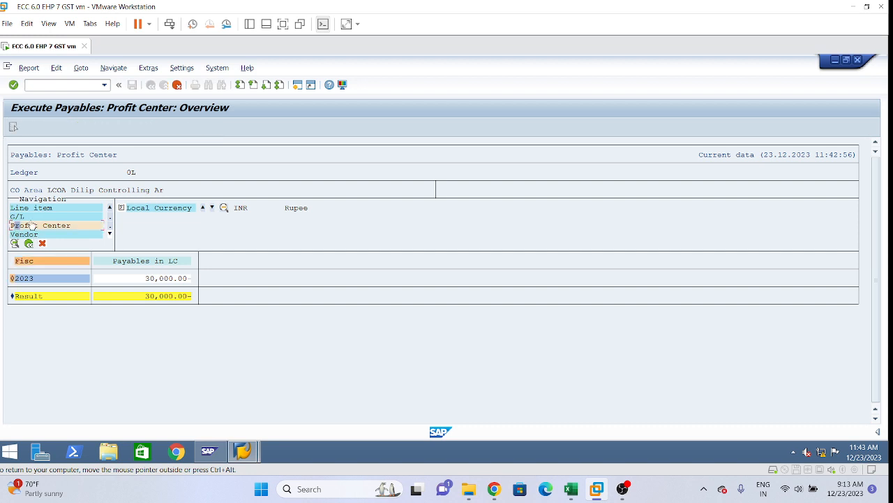
click(26, 212)
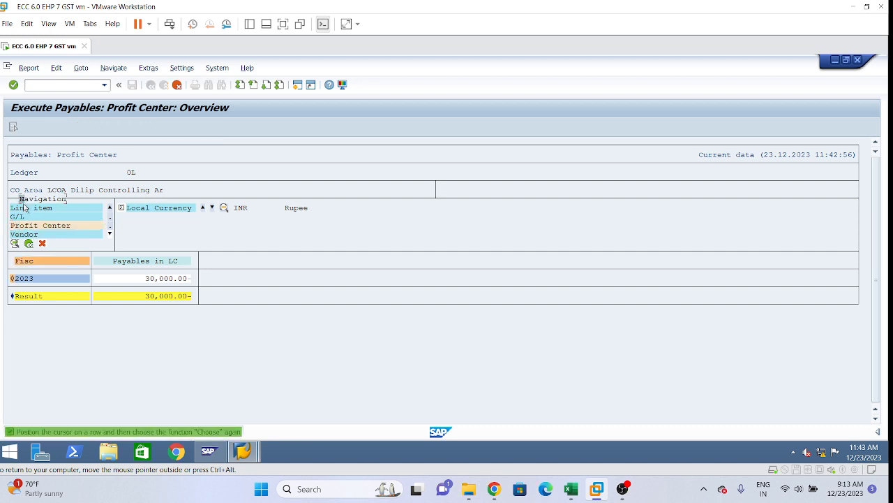
click(24, 208)
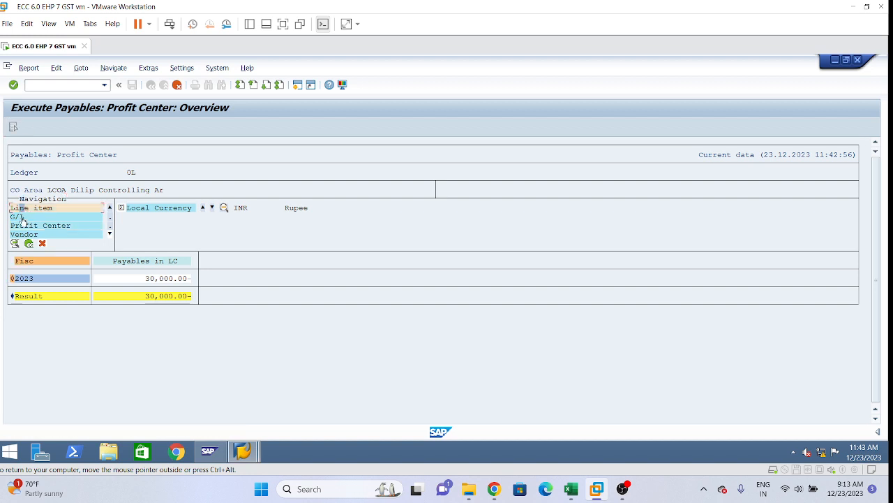
click(22, 218)
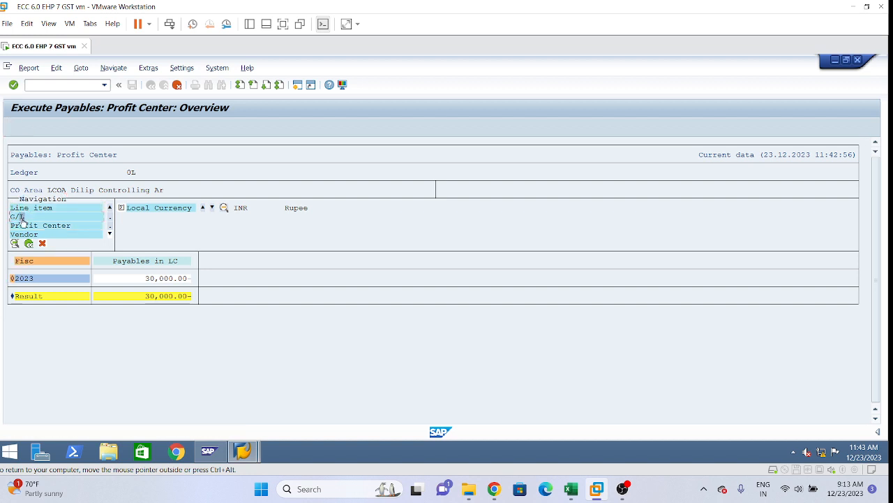
Drill down from fiscal year 2023 through line item 1, the G/L account, profit center 1000, vendor Nasim Pvt Ltd and company code LI01 to document numbers
double_click(29, 280)
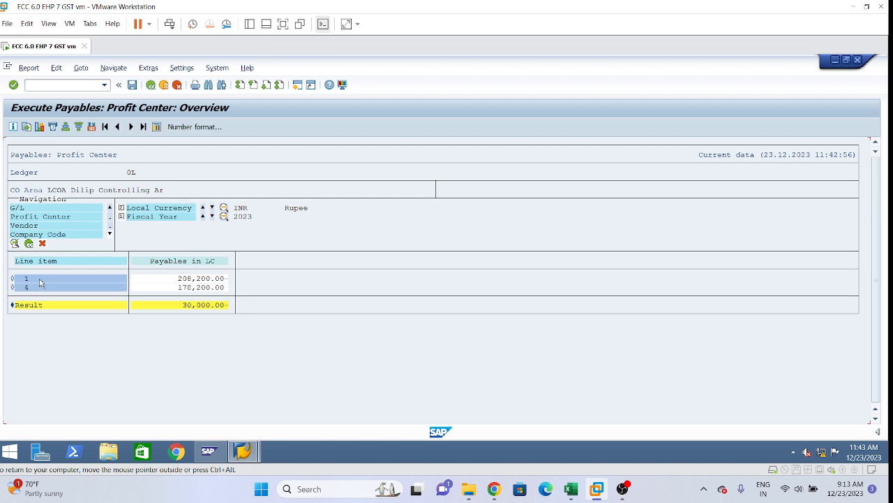
double_click(46, 280)
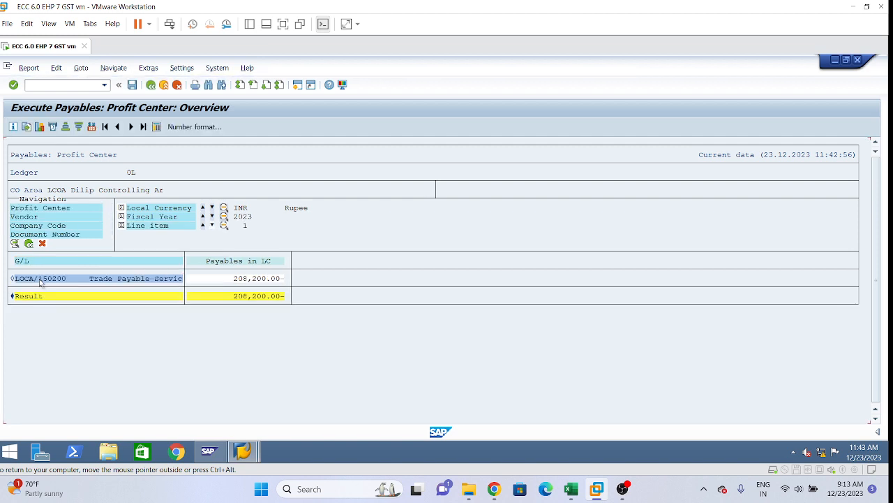
double_click(46, 279)
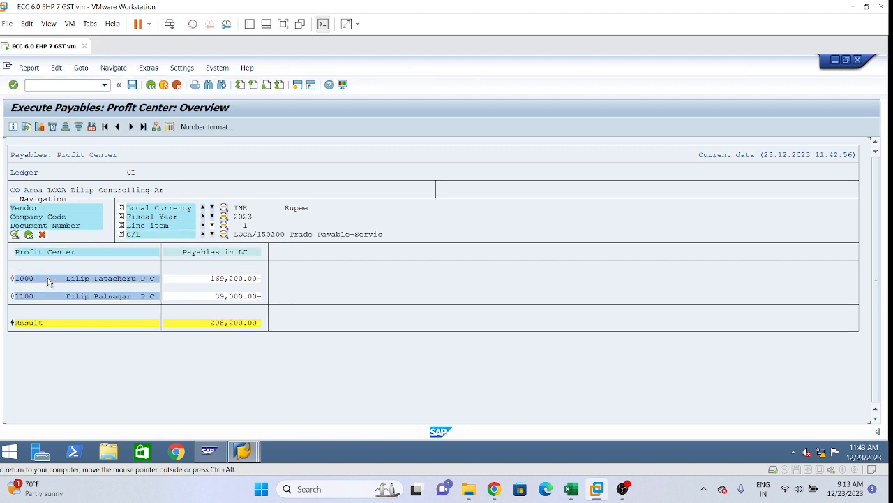
double_click(44, 279)
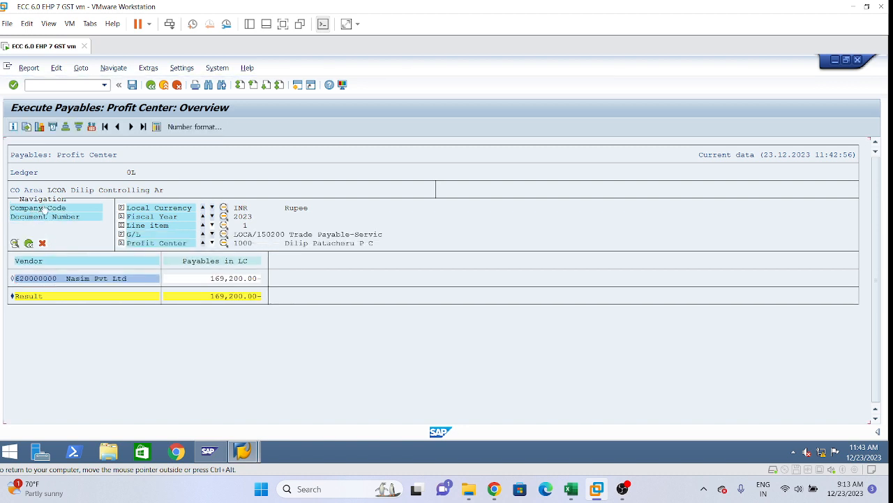
double_click(36, 280)
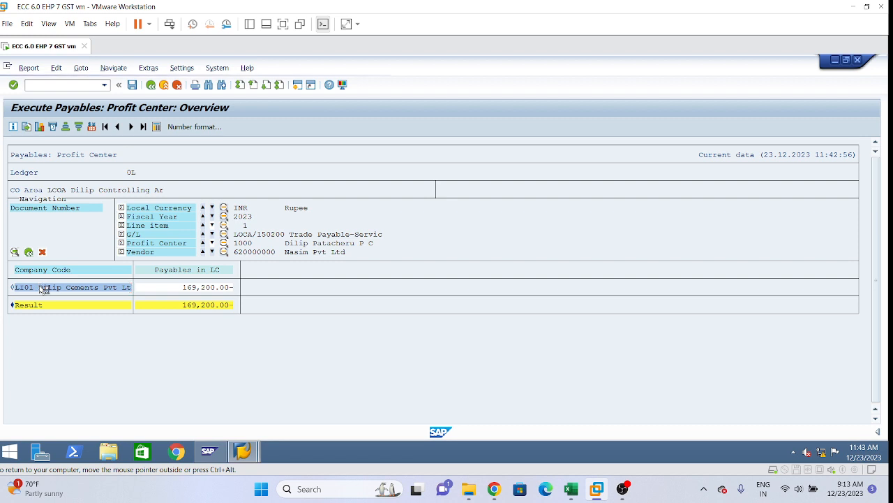
double_click(40, 287)
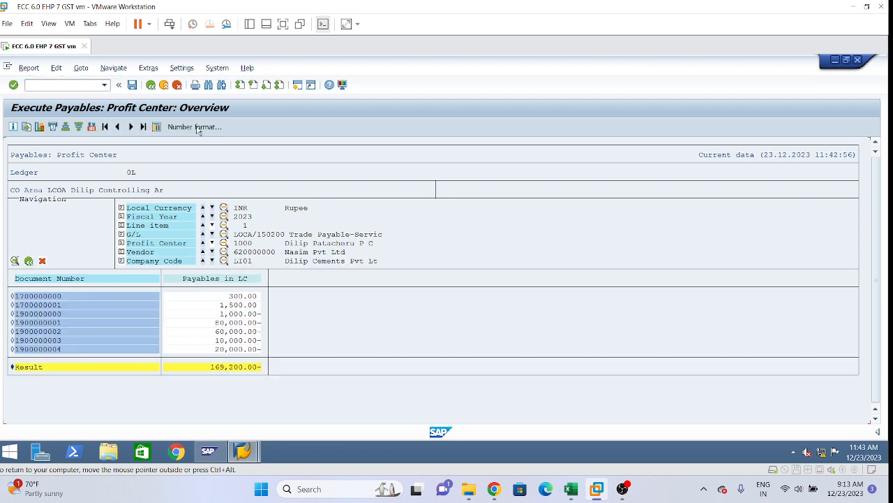
Step back through the drilldown levels to the local currency overview and leave the report without saving the data
click(151, 85)
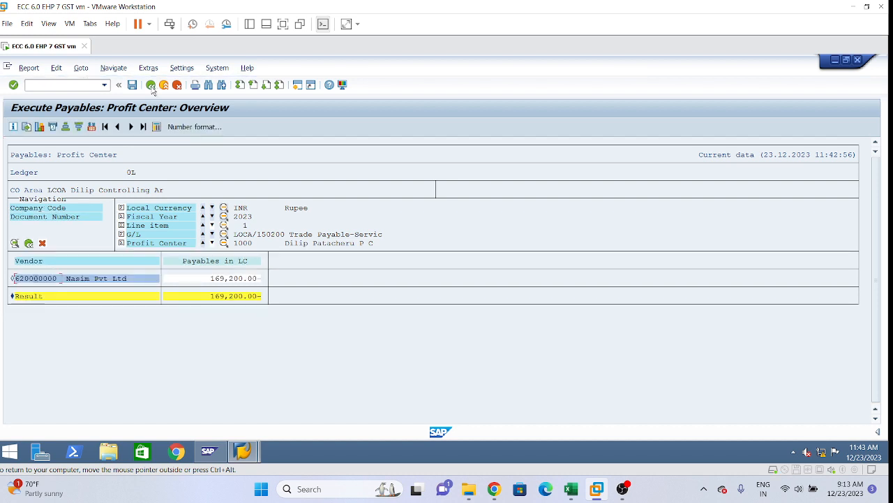
click(151, 85)
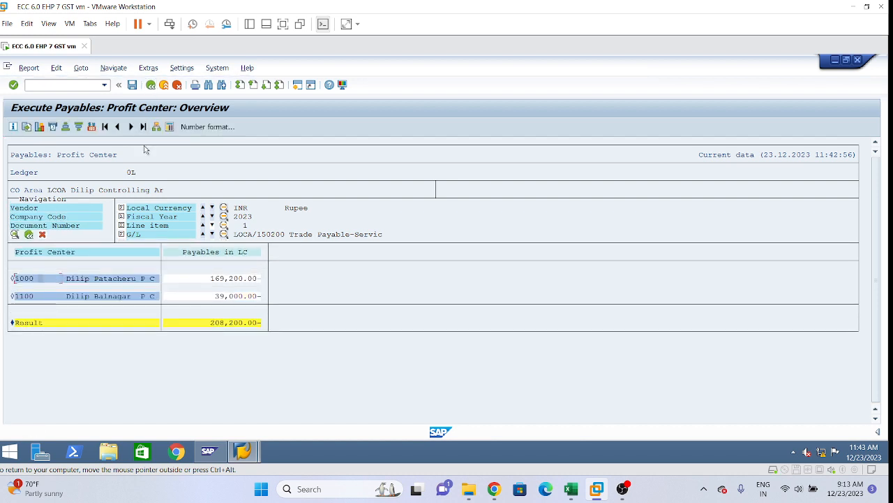
click(154, 88)
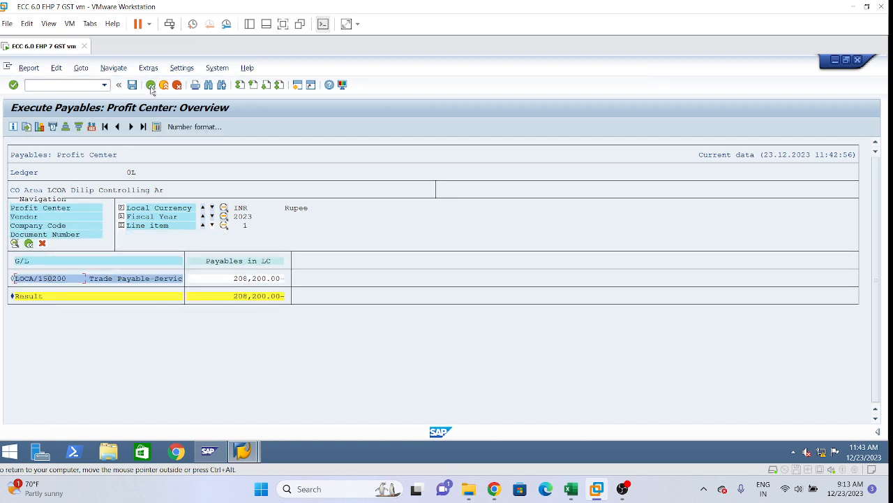
click(150, 85)
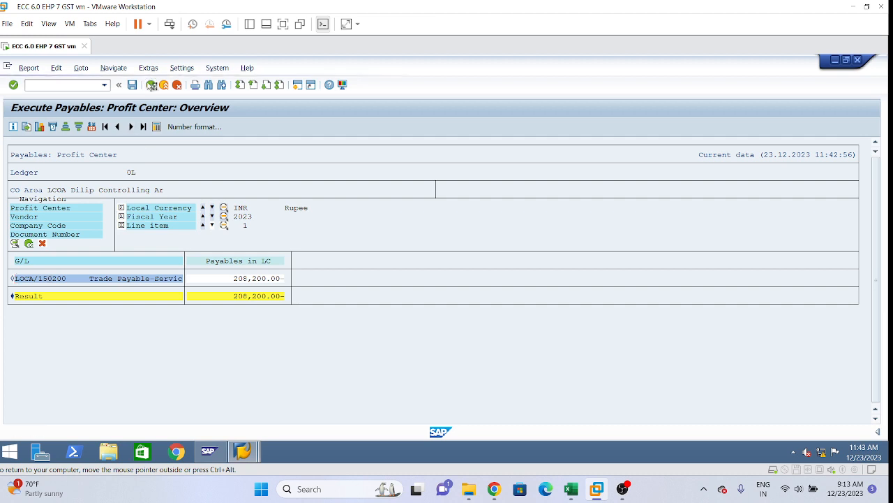
click(151, 85)
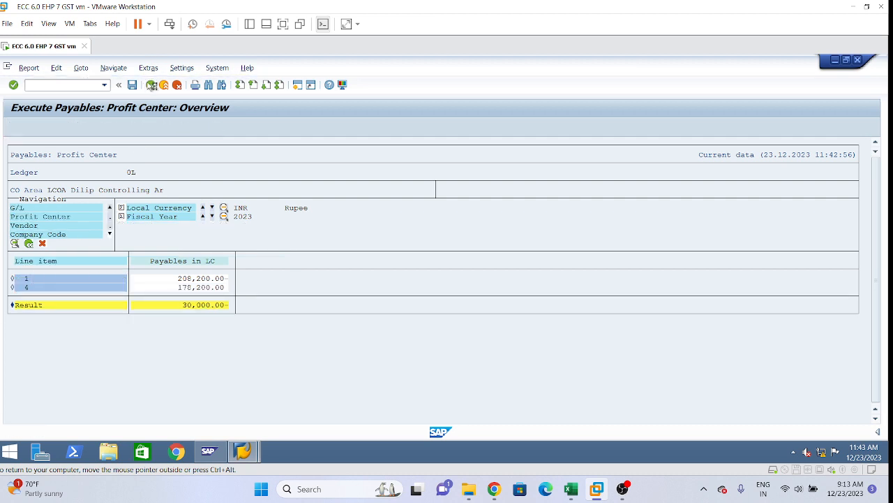
click(153, 85)
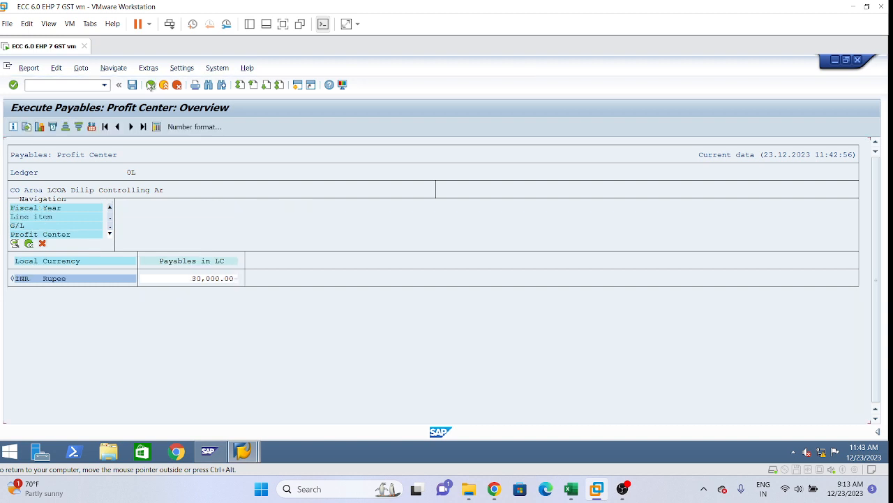
click(151, 86)
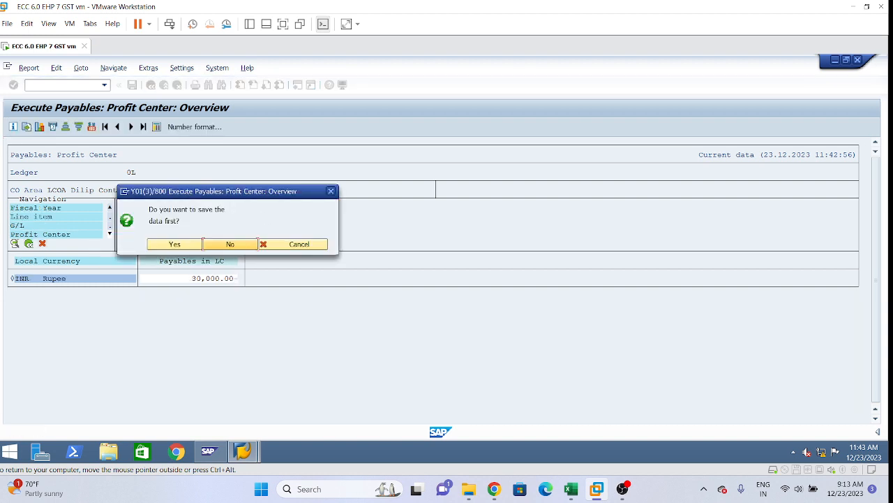
click(226, 246)
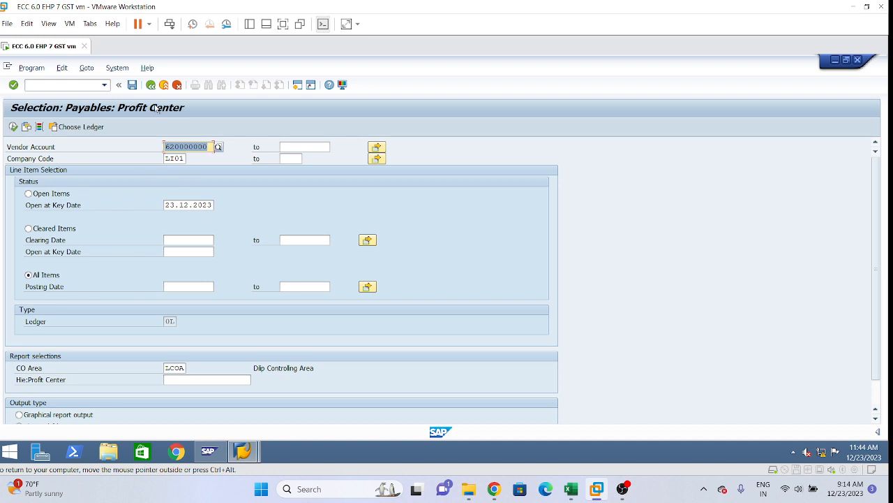
Leave the profit center report selection and open the Payables: Segment report S_PCO_36000219
click(151, 84)
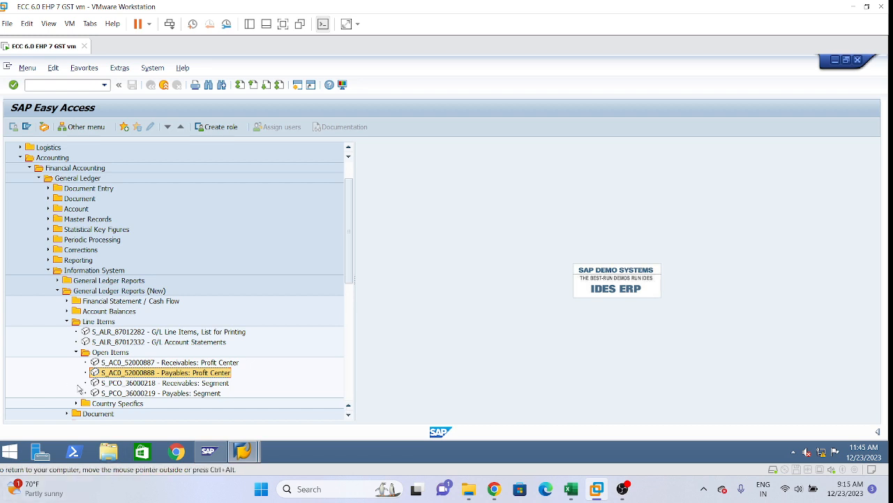
click(120, 394)
double_click(120, 394)
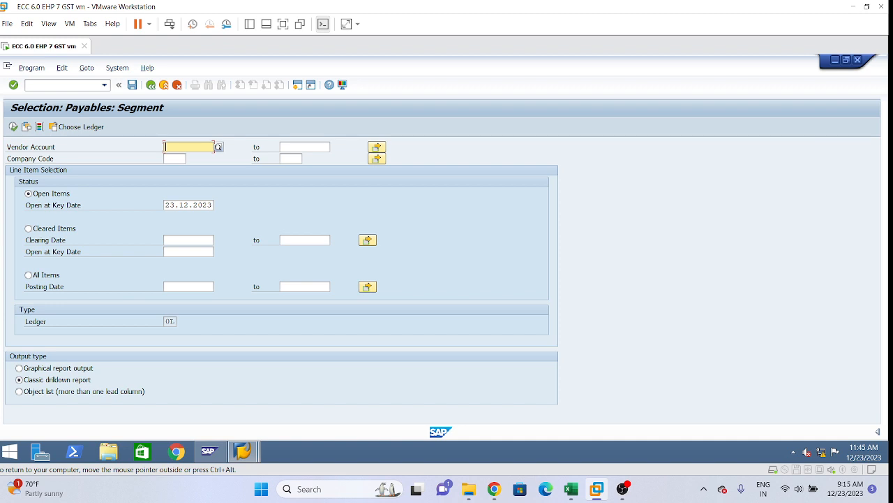
Enter the vendor account number and company code LI01, select All Items, and execute the Payables: Segment report
text(62000000)
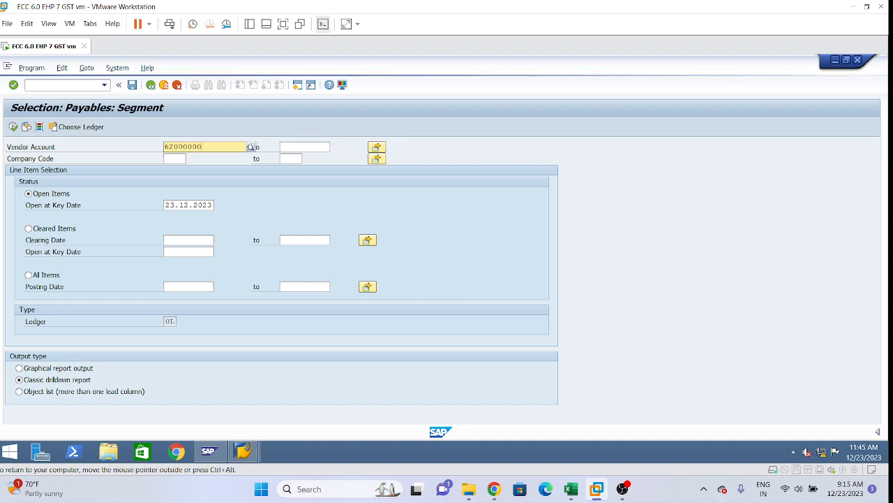
key(F8)
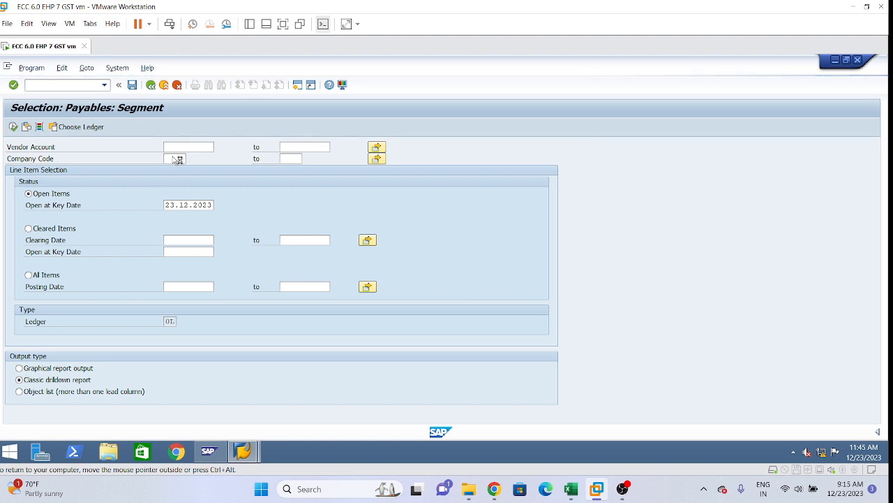
text(62000000)
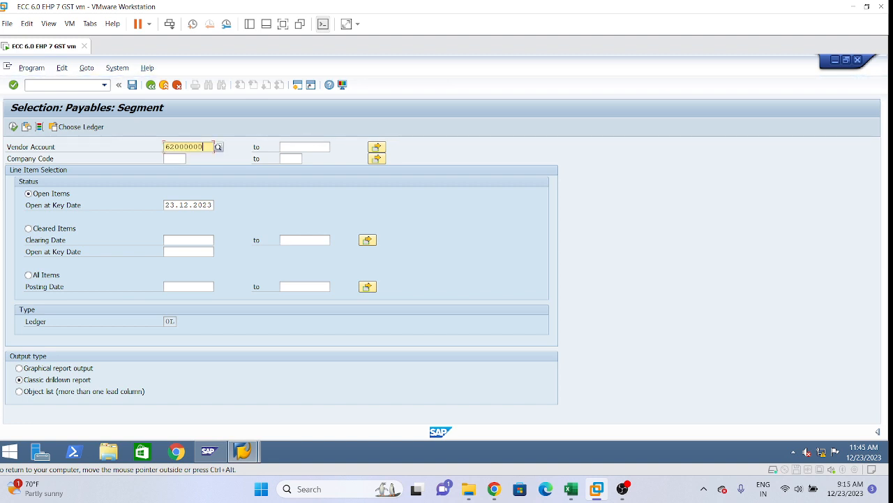
click(171, 159)
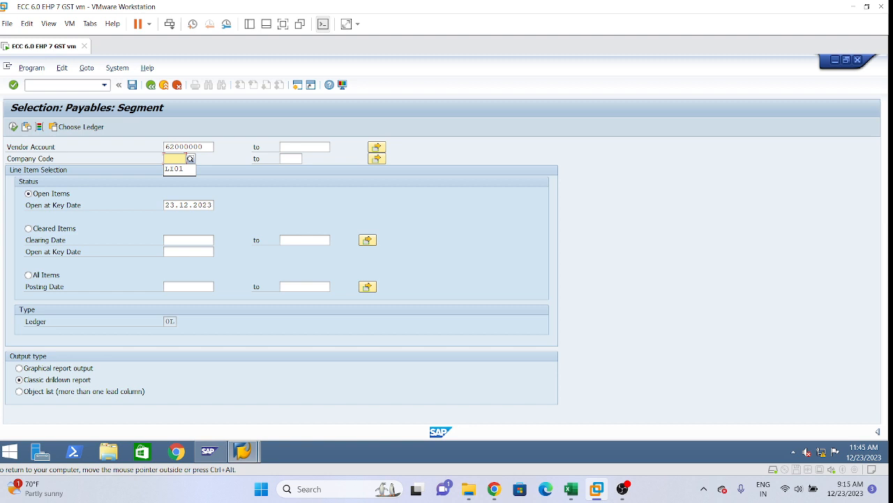
click(179, 169)
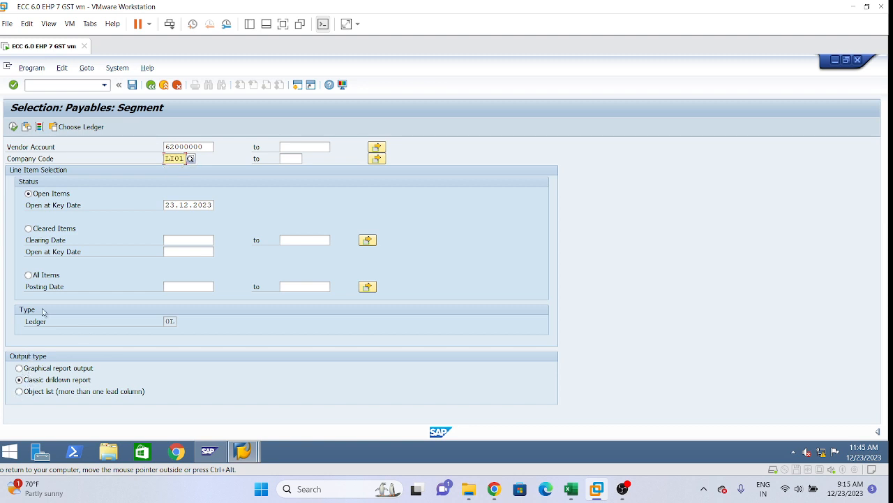
click(29, 276)
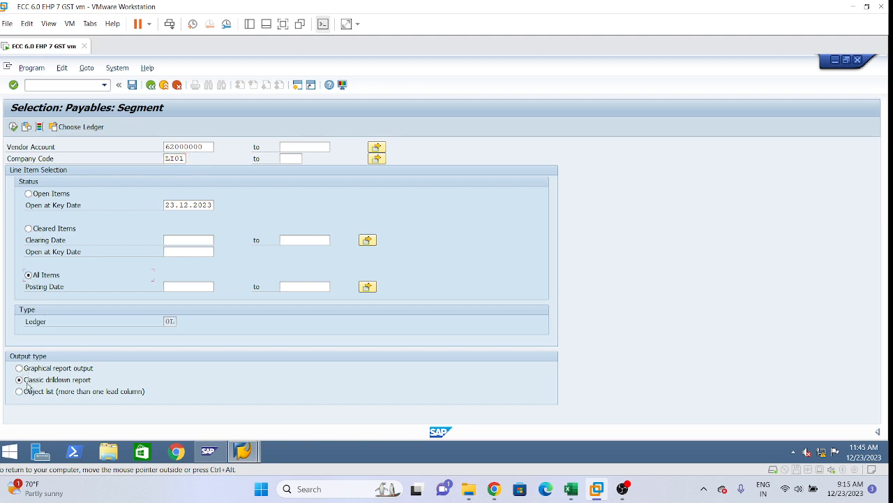
click(13, 126)
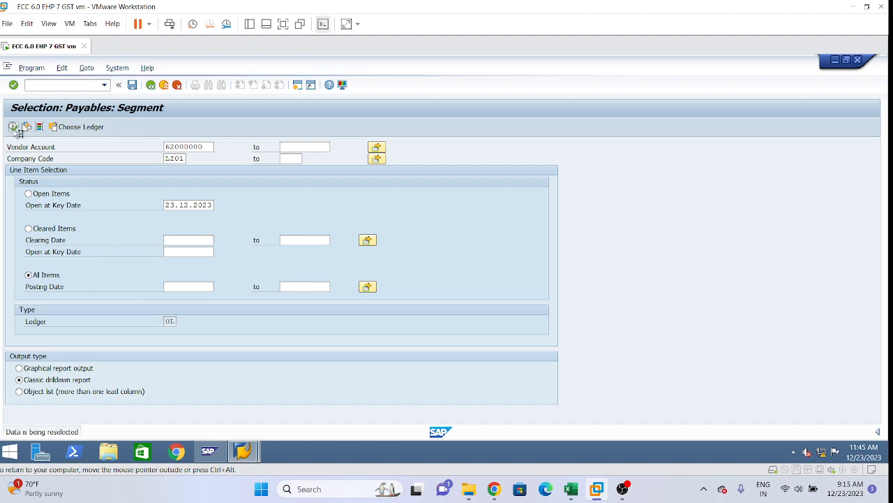
Return to the selection, replace the vendor account with the suggested Nasim Pvt Ltd entry, and execute the segment report again
click(155, 85)
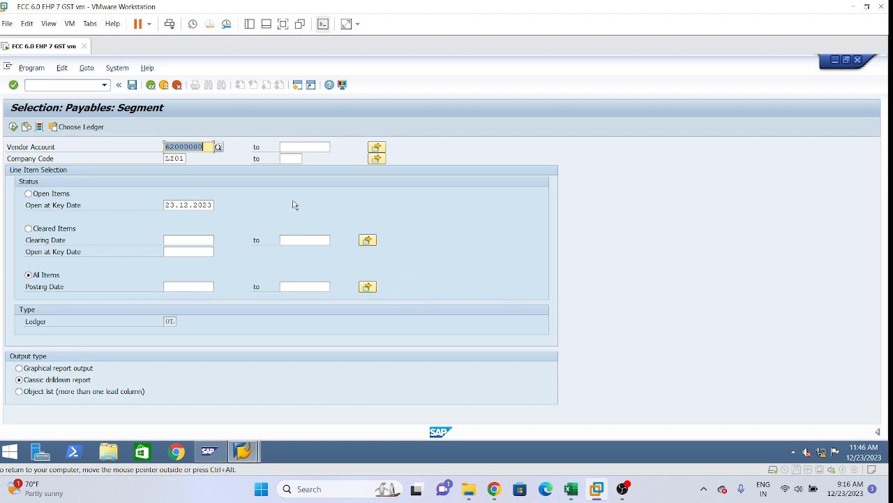
click(204, 146)
text(0)
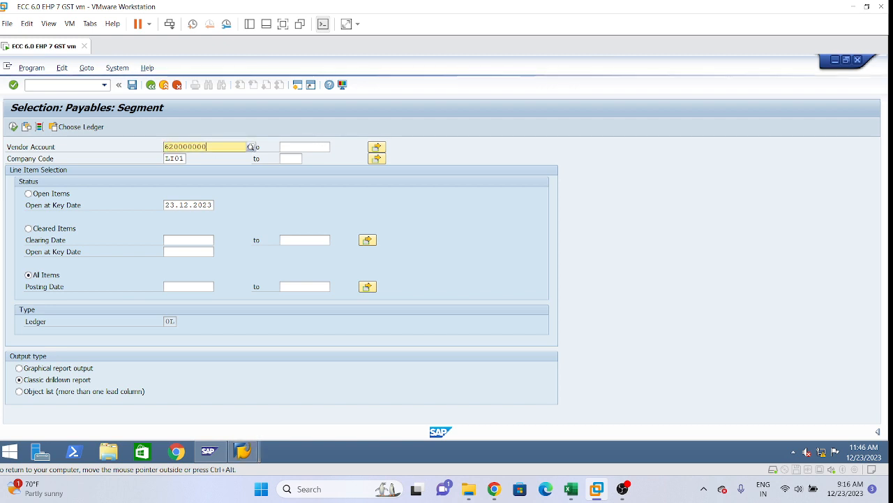
key(BackSpace)
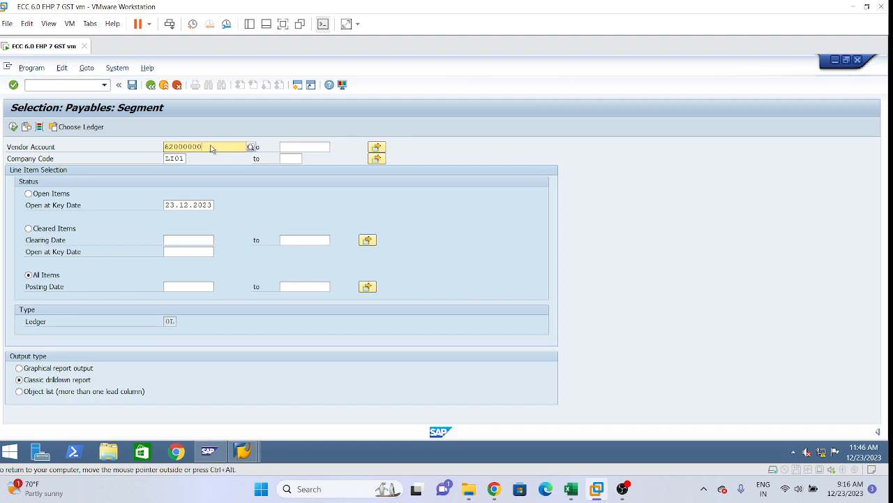
click(245, 147)
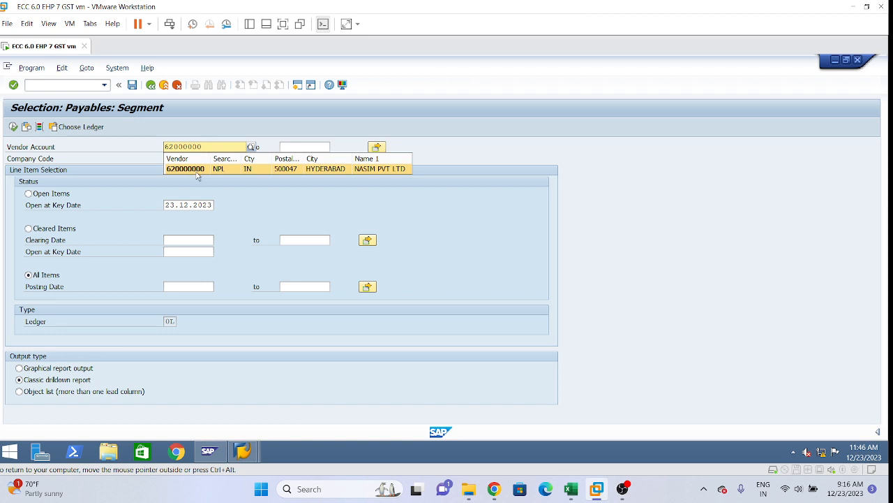
click(197, 171)
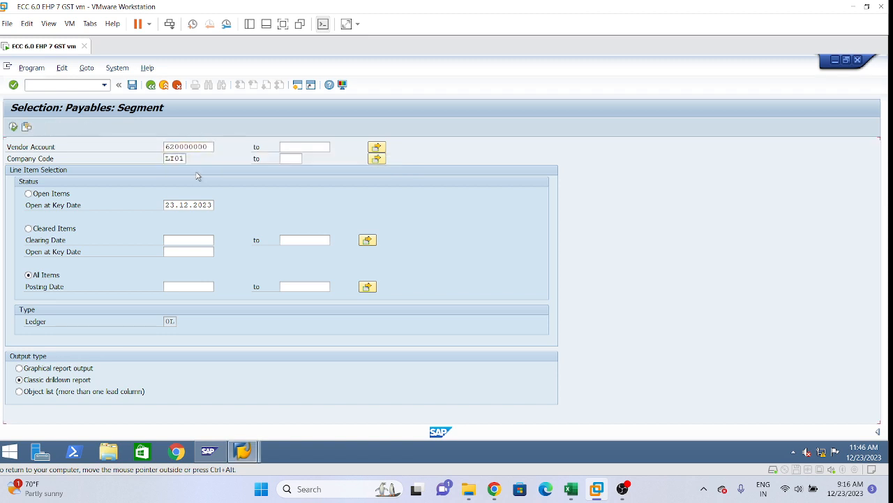
click(14, 126)
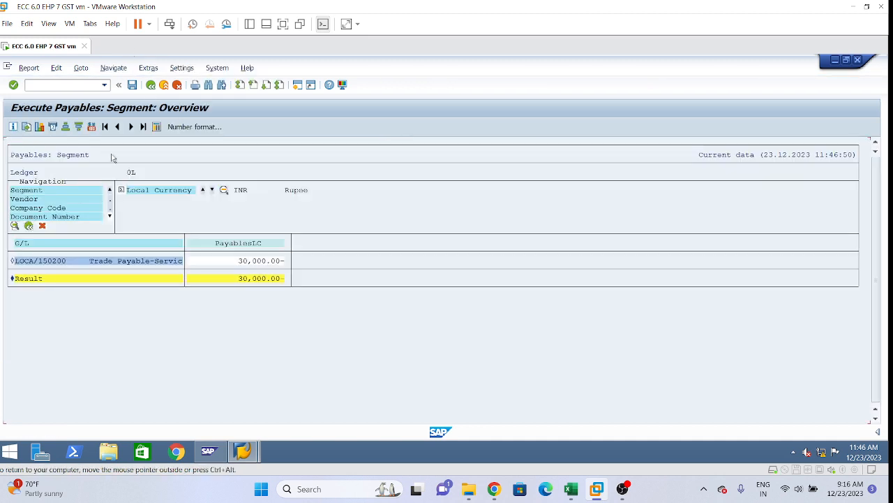
Drill down from the Trade Payable-Services G/L account through segment LCMNT, vendor Nasim Pvt Ltd and company code LI01 to the document numbers
double_click(43, 263)
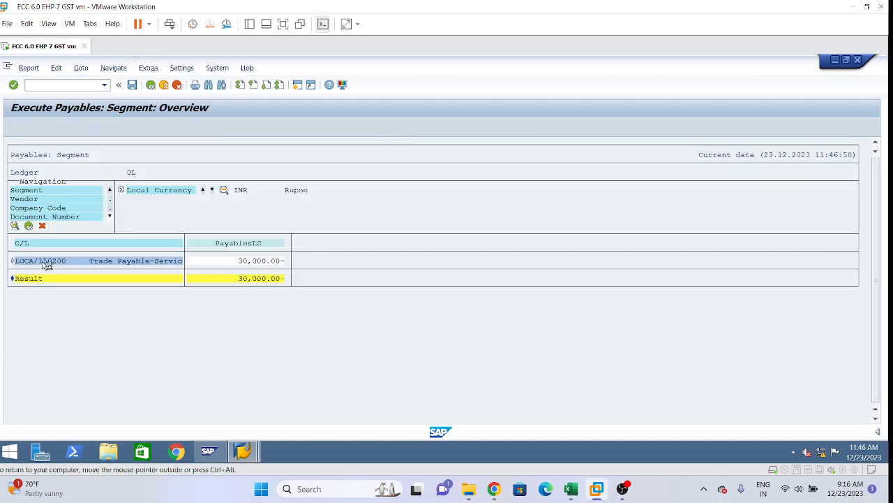
double_click(42, 263)
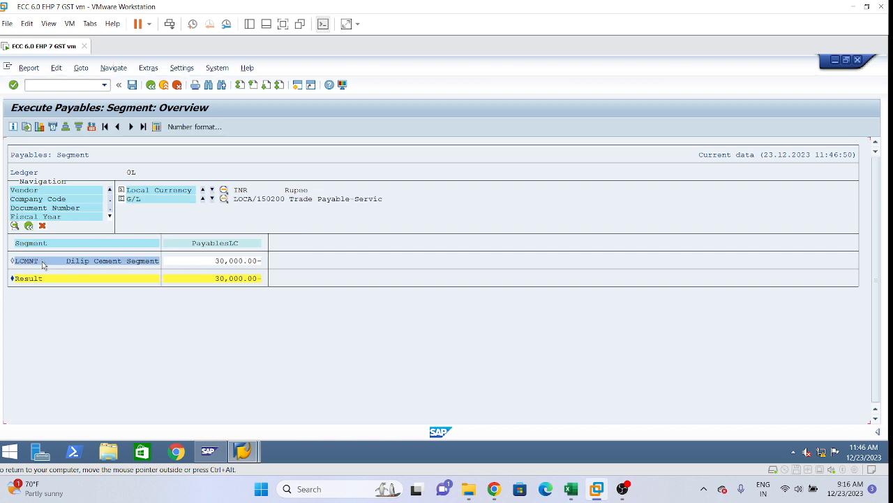
double_click(42, 262)
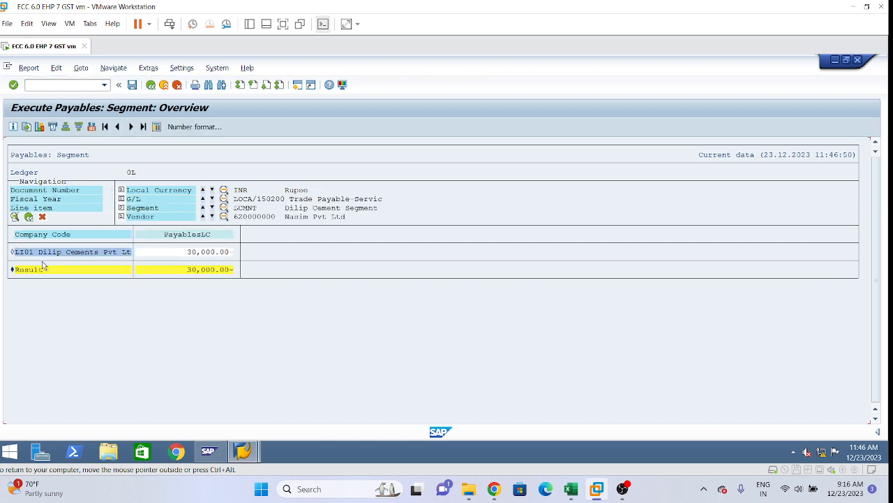
double_click(50, 258)
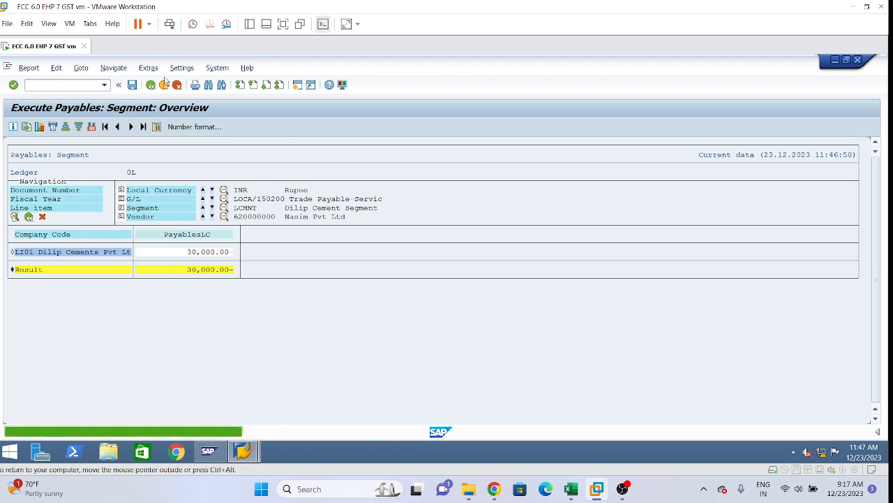
click(152, 87)
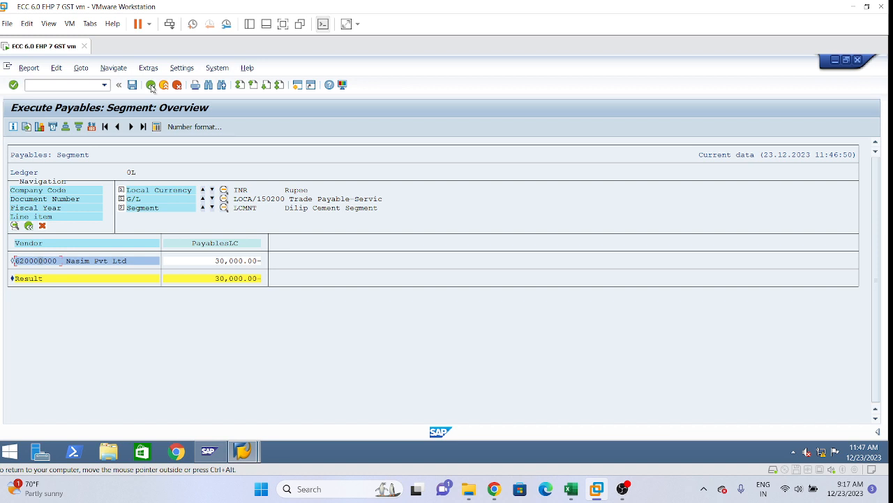
double_click(47, 261)
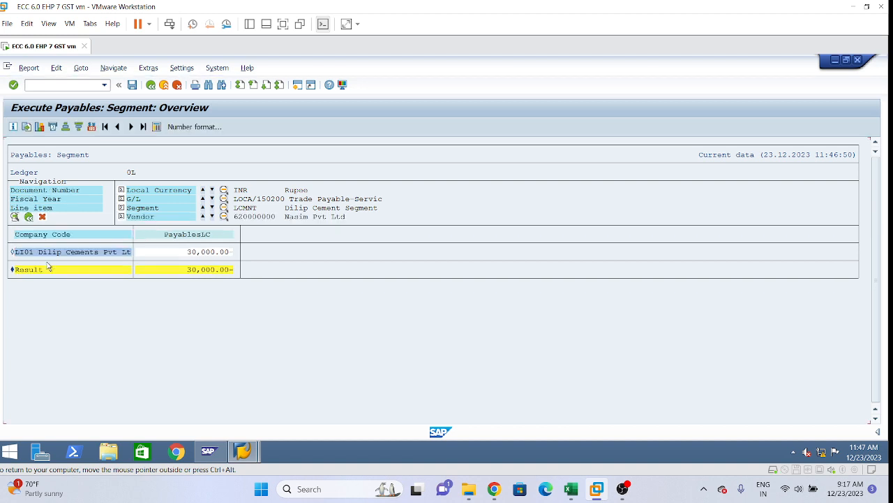
double_click(39, 252)
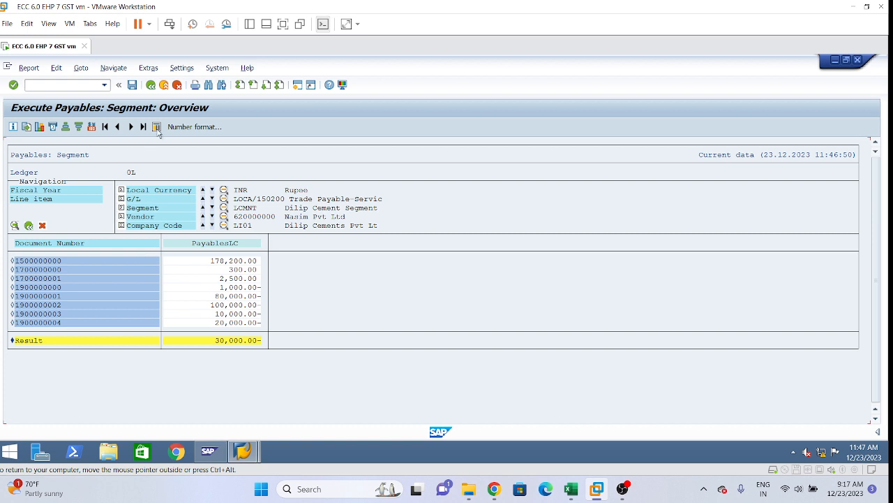
Dismiss the number format options unchanged and step back from the document list through the company code, vendor and segment levels
click(221, 129)
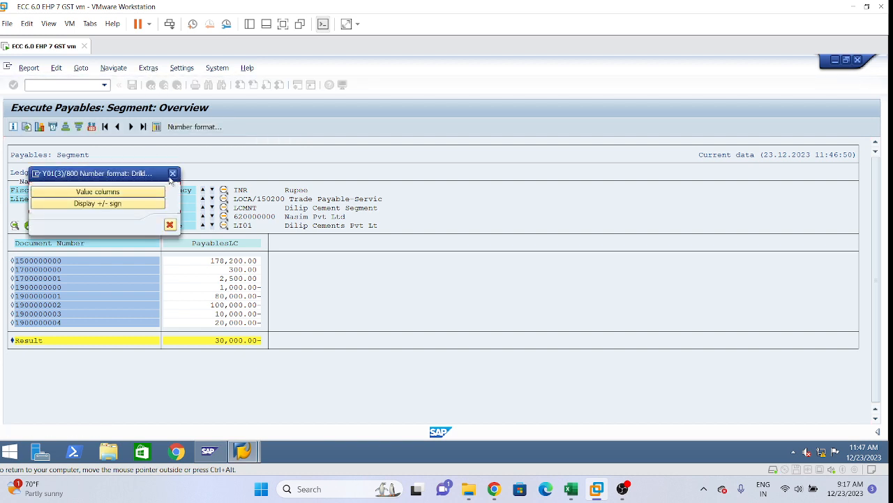
click(172, 175)
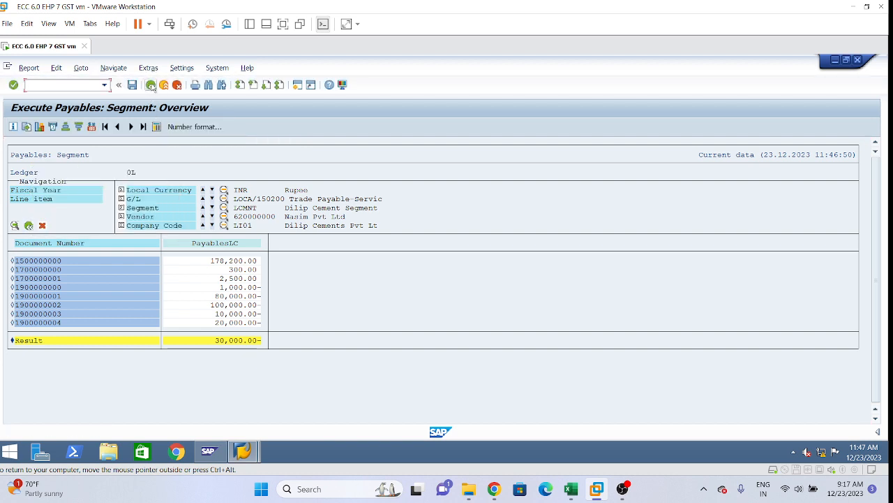
click(152, 85)
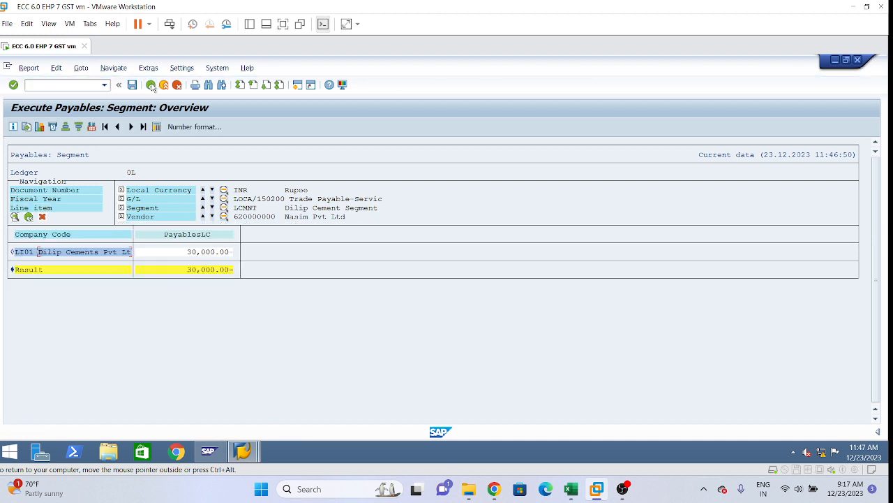
click(152, 85)
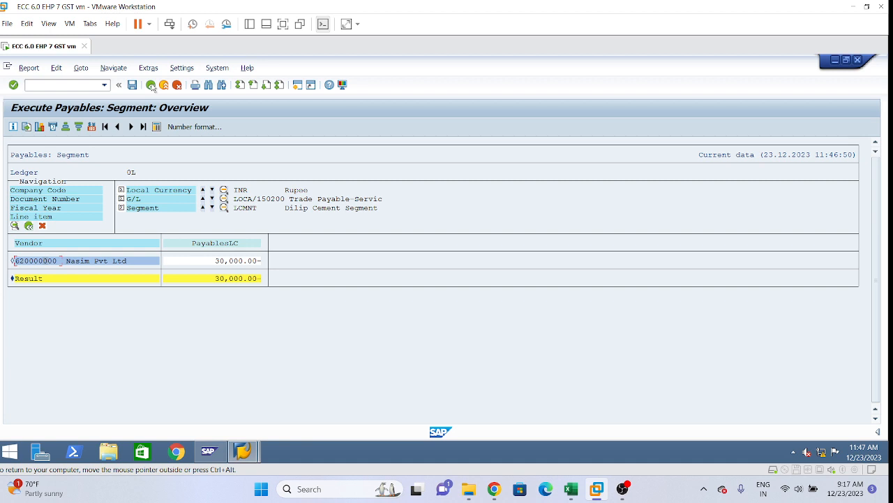
click(152, 85)
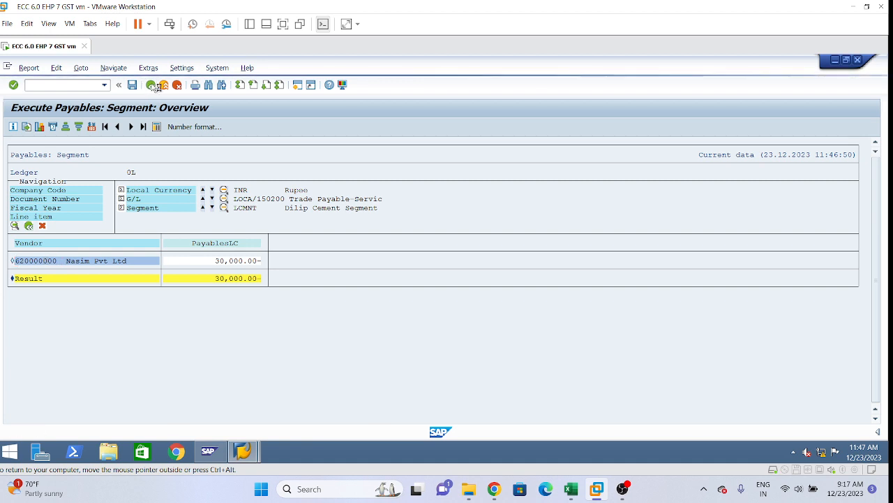
click(152, 85)
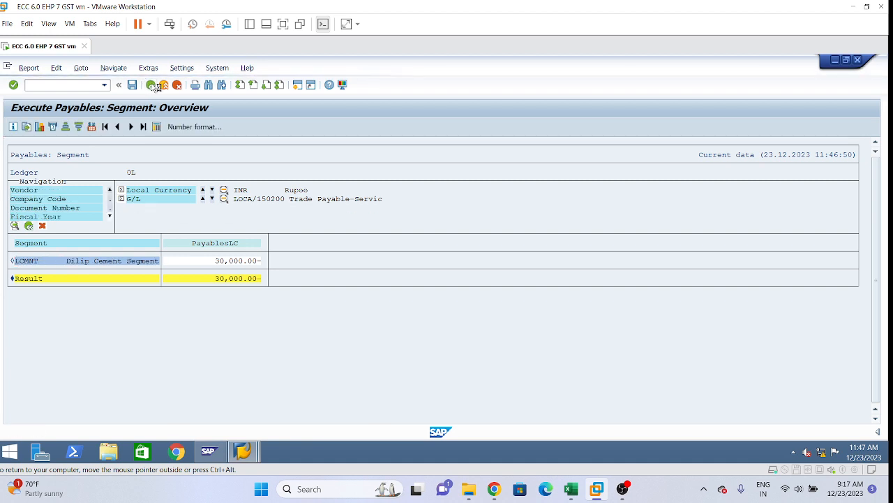
click(153, 86)
Leave the Payables: Segment report, saving its data, and open Post Outgoing Payments with transaction F-53
click(152, 87)
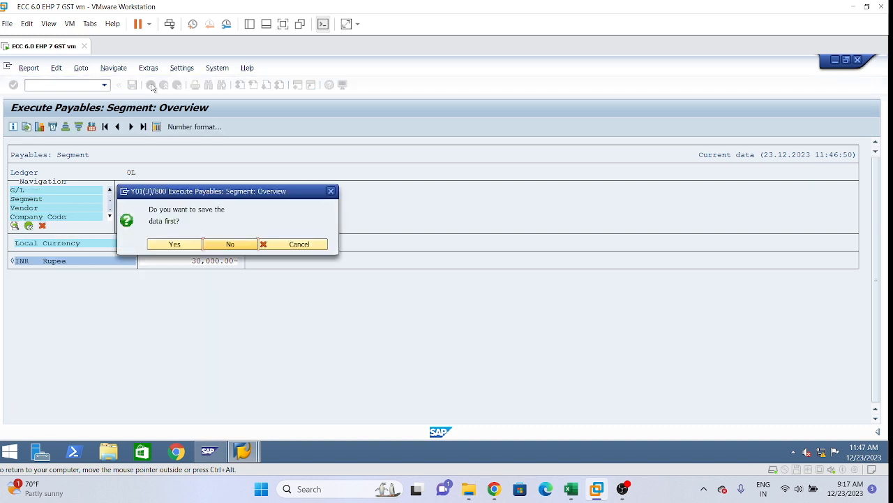
click(174, 244)
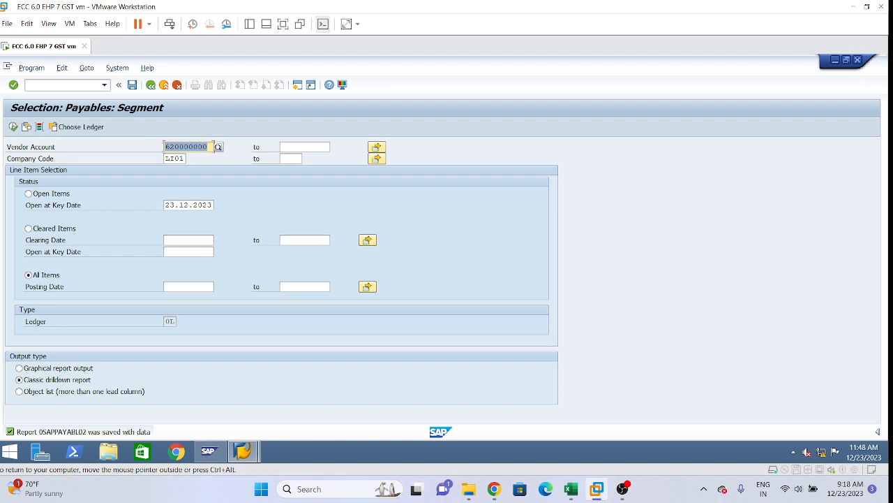
click(57, 85)
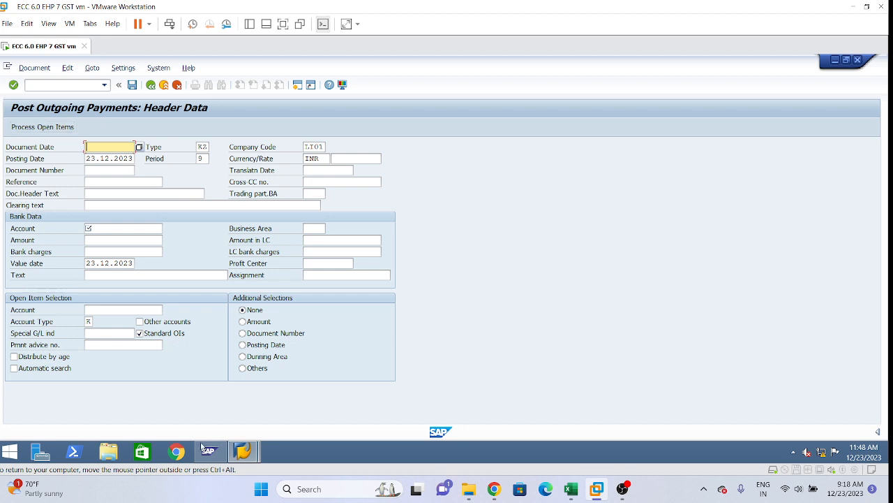
In the vendor invoice session, open Vendor Line Item Display with FBL1N and list all items for the prefilled vendor in LI01
click(238, 455)
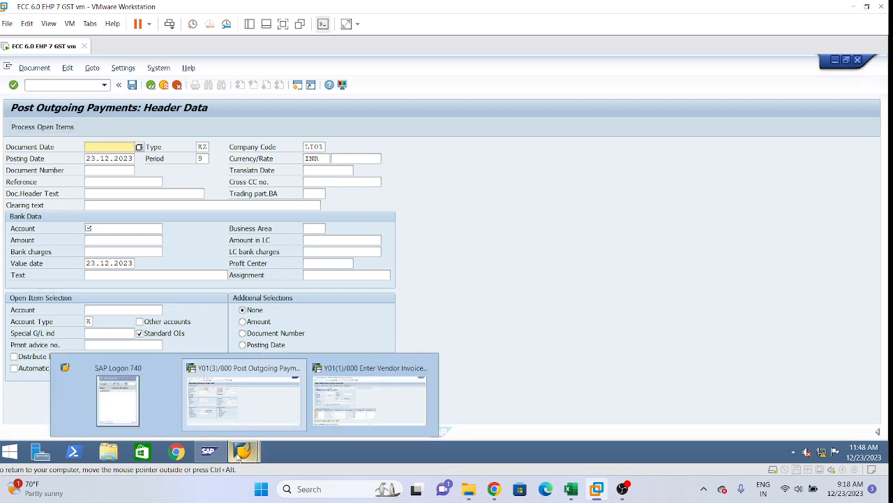
click(379, 392)
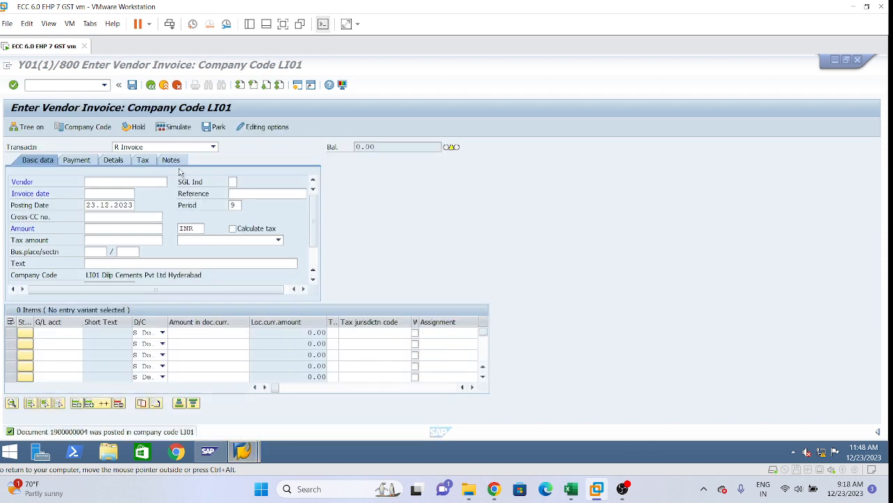
click(105, 85)
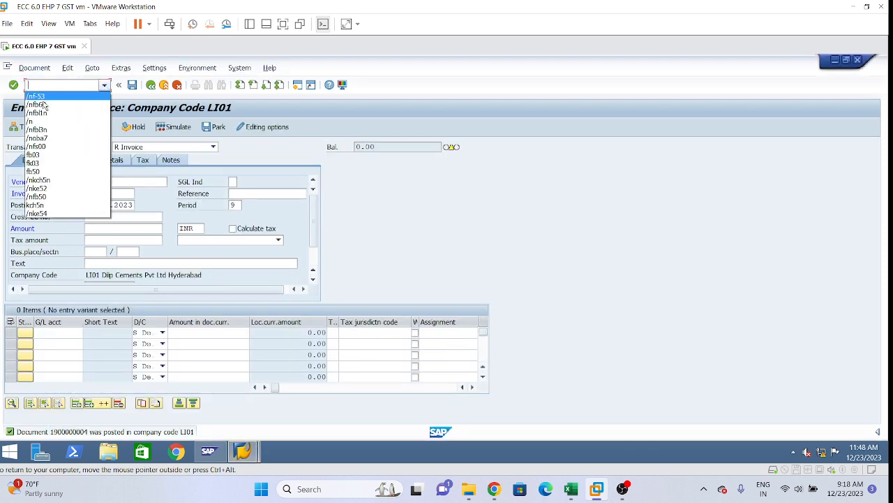
click(43, 113)
click(57, 85)
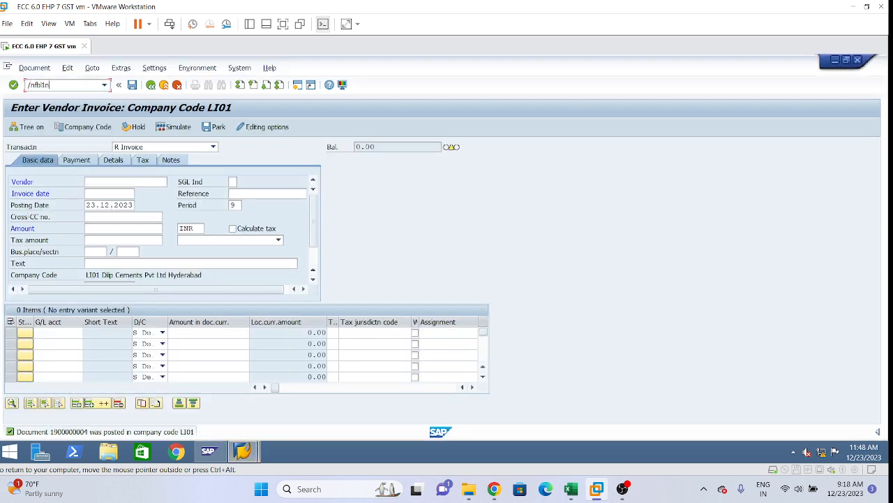
key(Return)
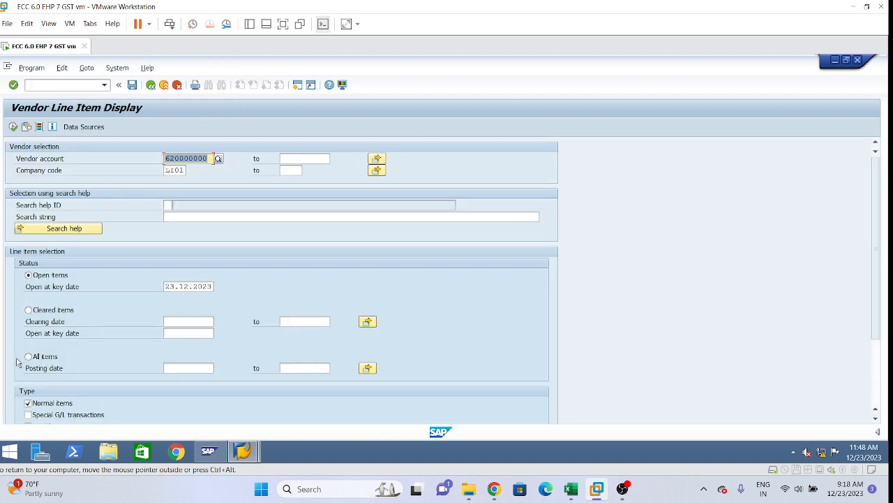
click(28, 357)
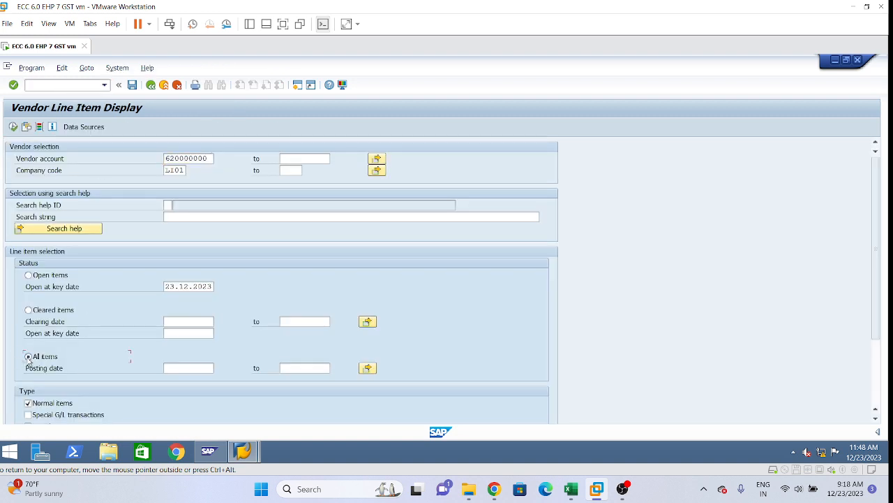
click(13, 127)
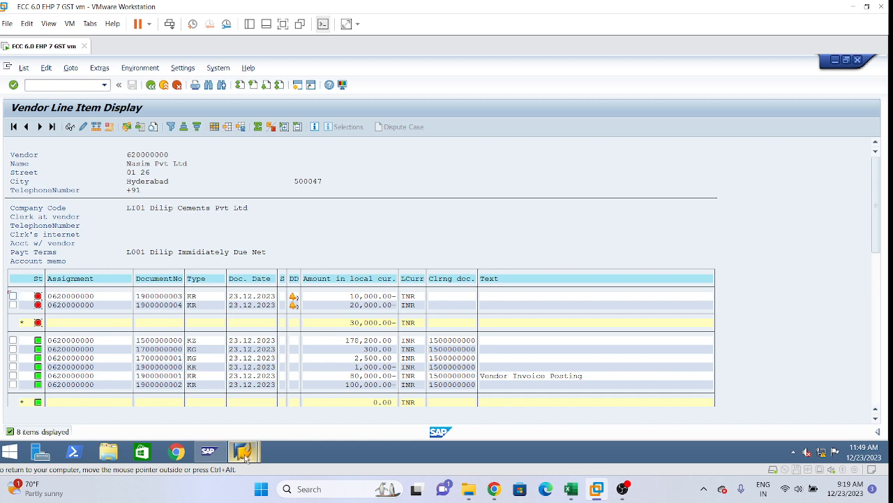
Return to the Post Outgoing Payments session and enter document date 23.12.2023 and reference test in the header
mouse_move(245, 457)
click(222, 406)
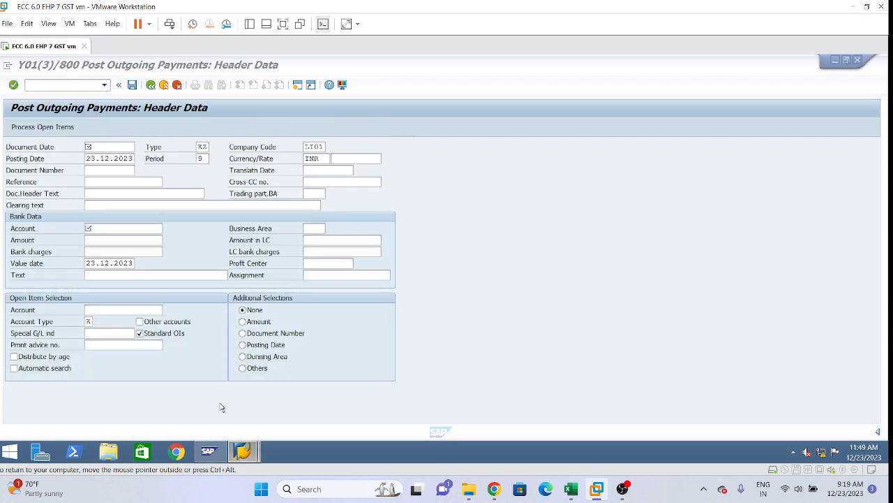
click(91, 147)
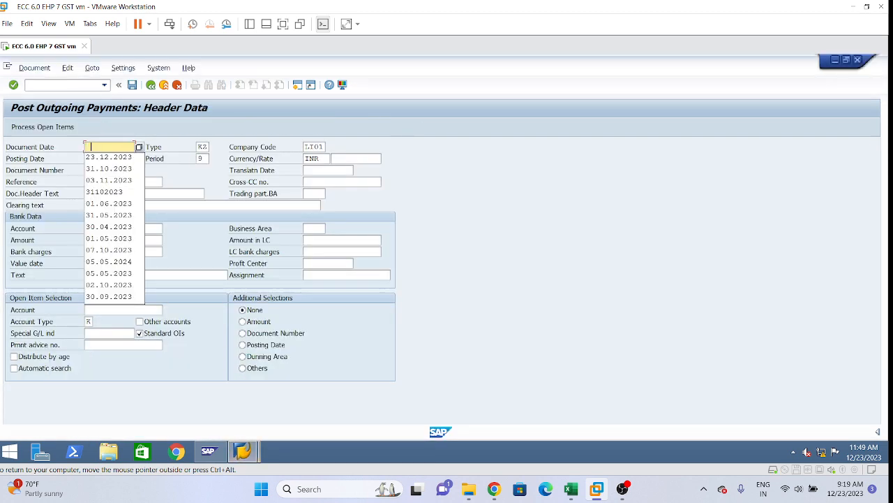
click(109, 159)
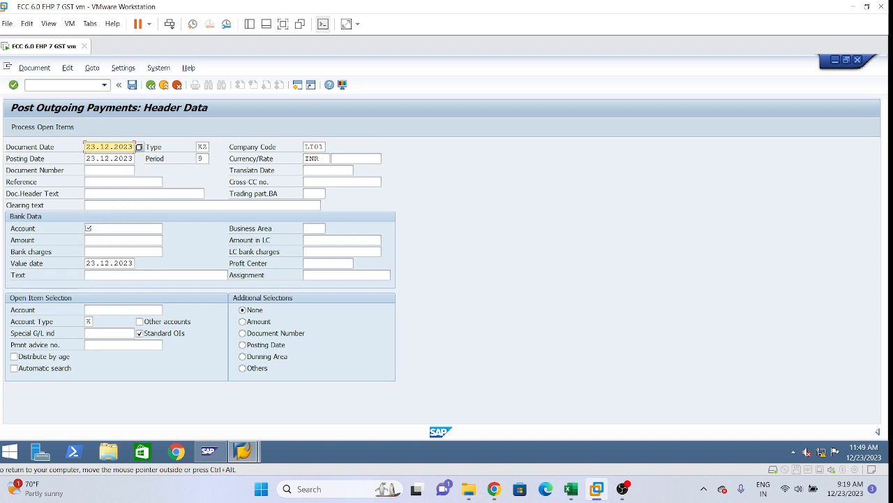
click(102, 182)
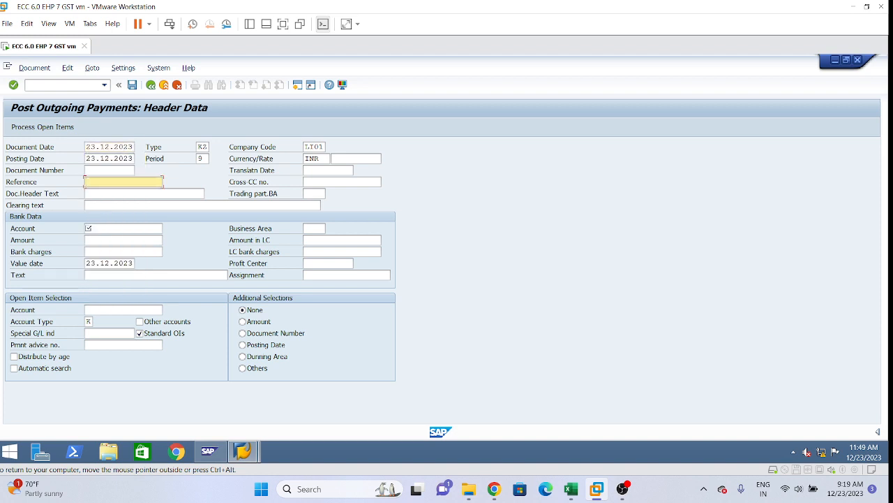
click(100, 228)
click(103, 182)
text(test)
Fill in the payment's bank data with the bank G/L account number, amount 10300 and bank charges 300
click(101, 229)
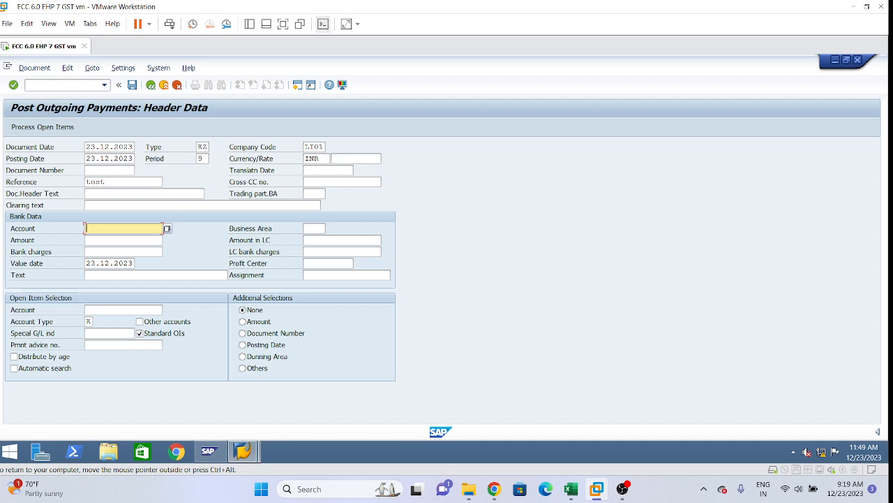
text(240000)
click(124, 240)
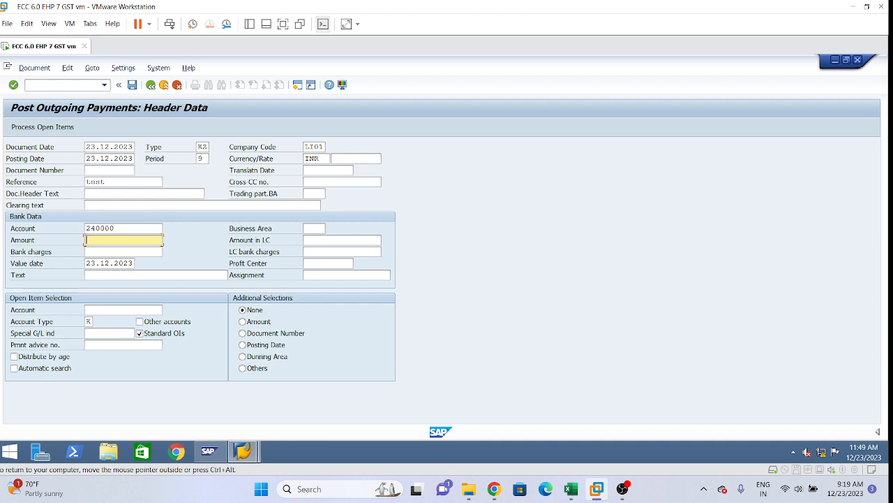
text(10300)
key(Tab)
text(300)
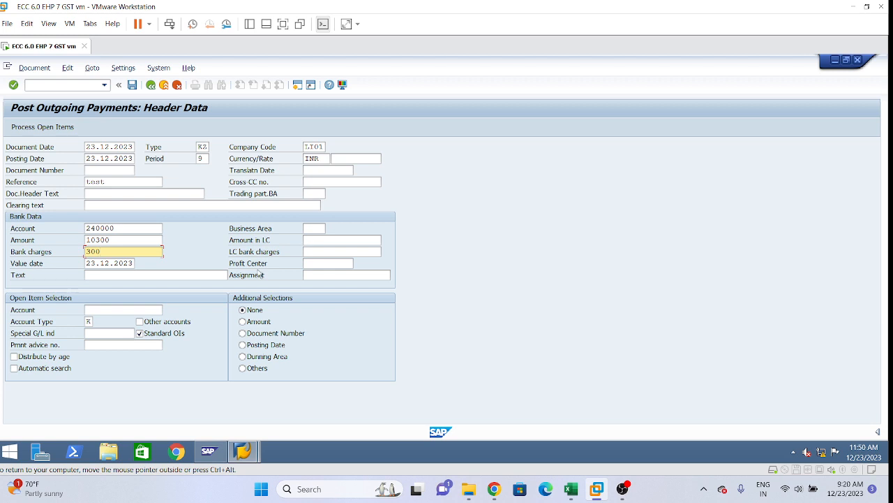
Choose the suggested vendor account for the open item selection and try to process the open items
click(111, 240)
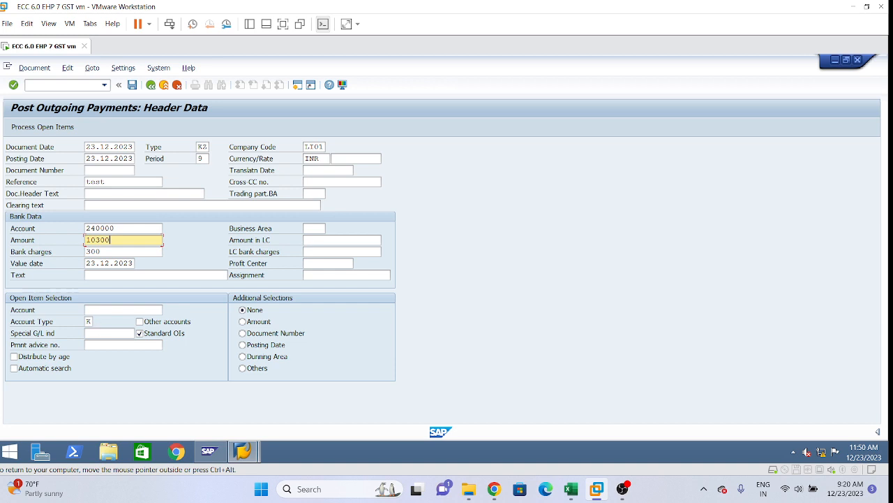
click(109, 310)
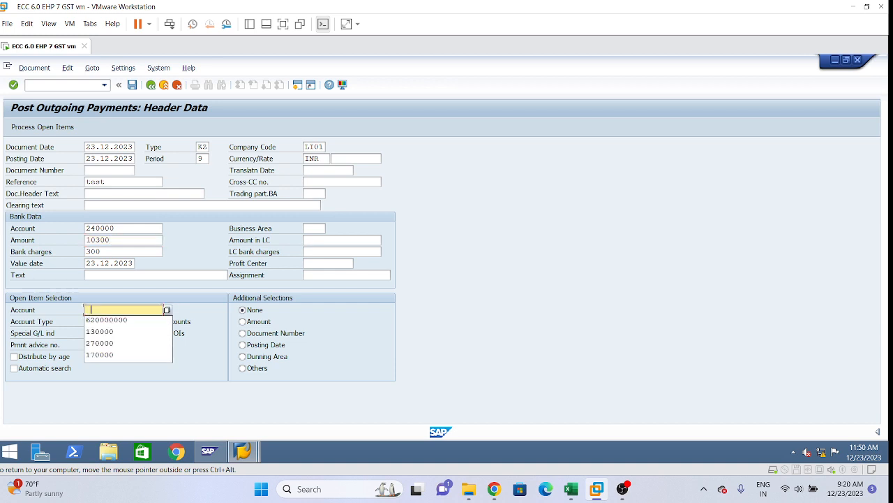
click(114, 321)
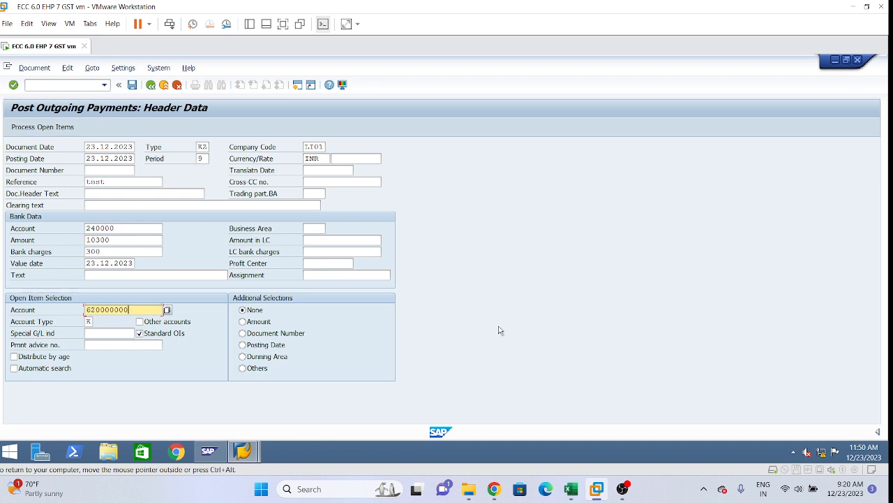
click(42, 127)
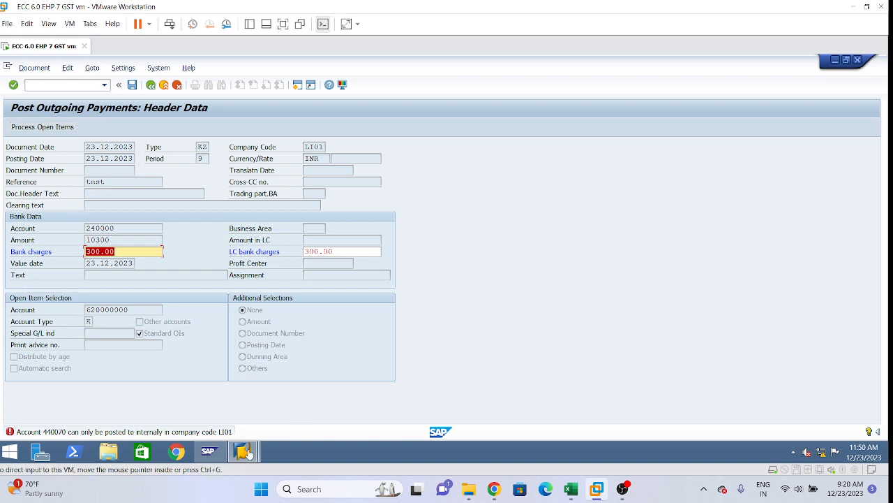
mouse_move(245, 452)
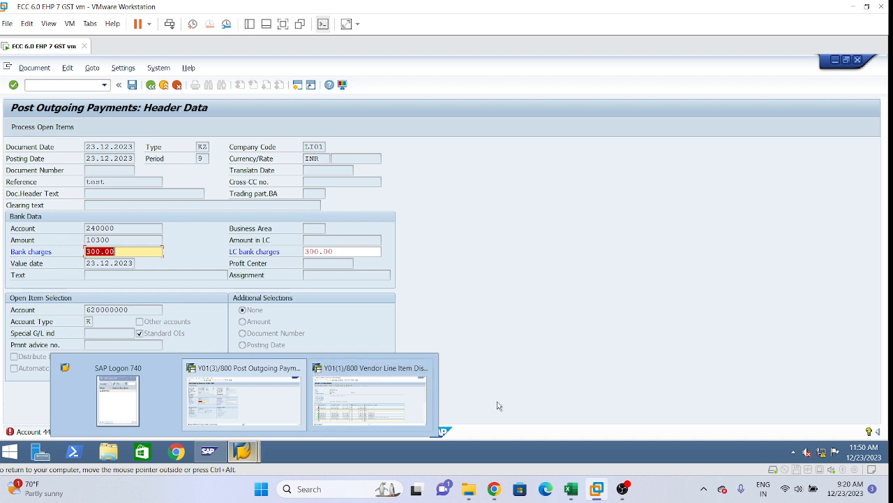
Open an additional SAP session and return to the Post Outgoing Payments session
click(298, 86)
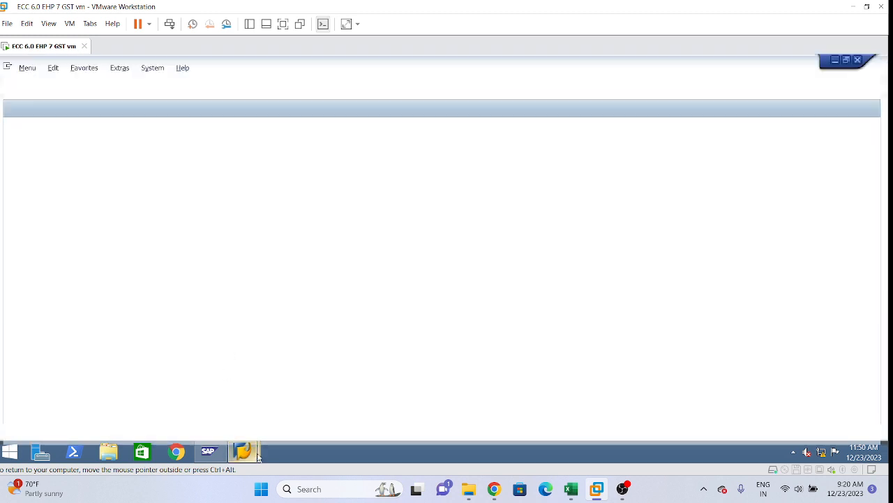
mouse_move(258, 455)
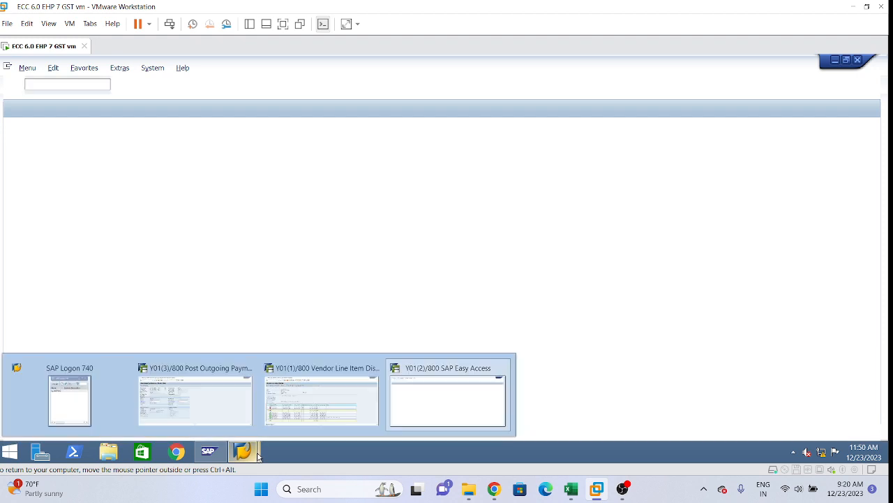
click(183, 401)
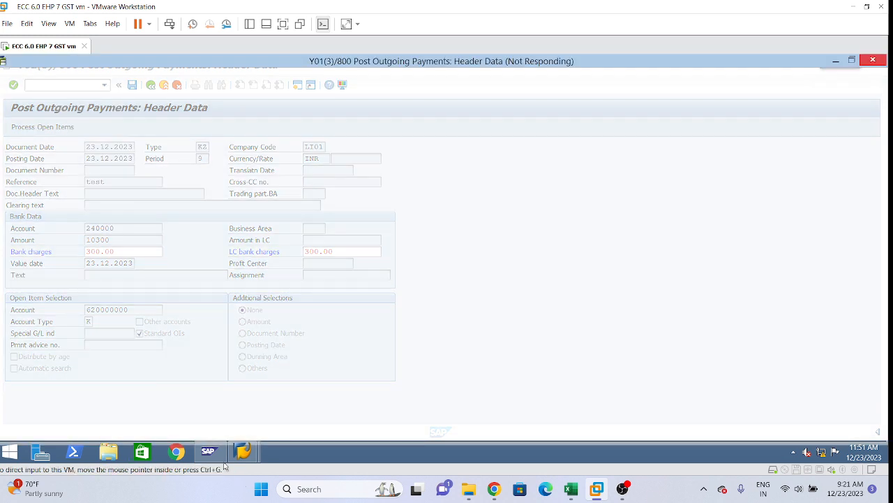
Check the Y01 instance status in the SAP management console and resubmit the outgoing payment header
mouse_move(221, 462)
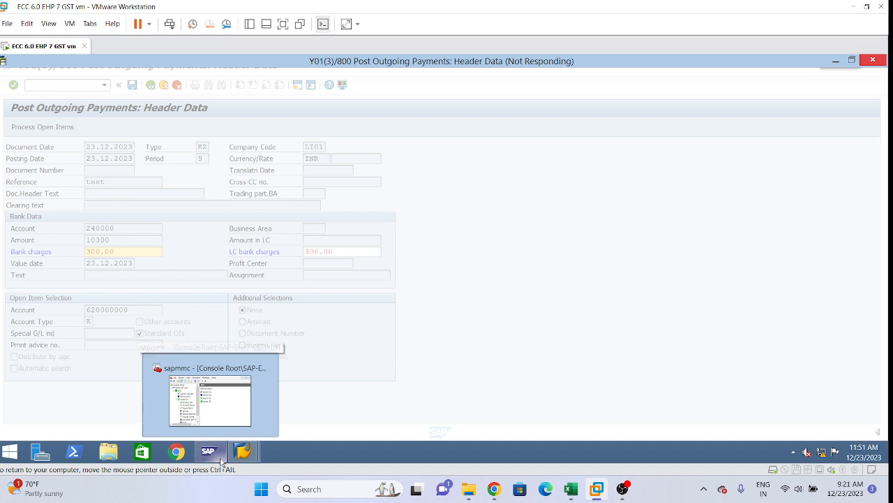
click(202, 399)
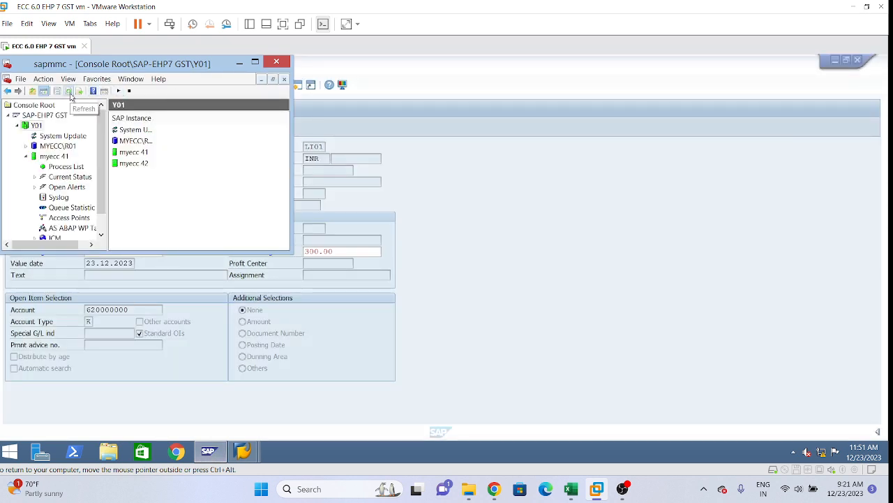
click(240, 63)
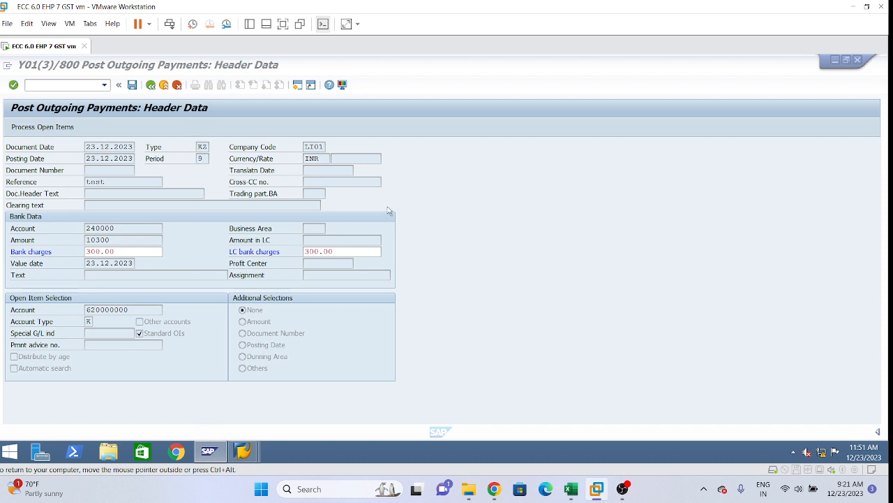
click(465, 218)
key(Return)
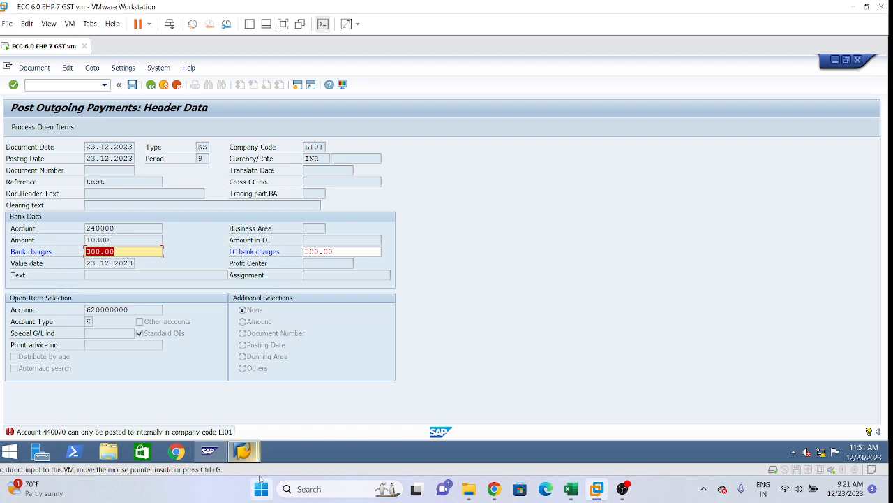
Switch to the SAP Easy Access session and open central G/L account maintenance with FS00
mouse_move(249, 457)
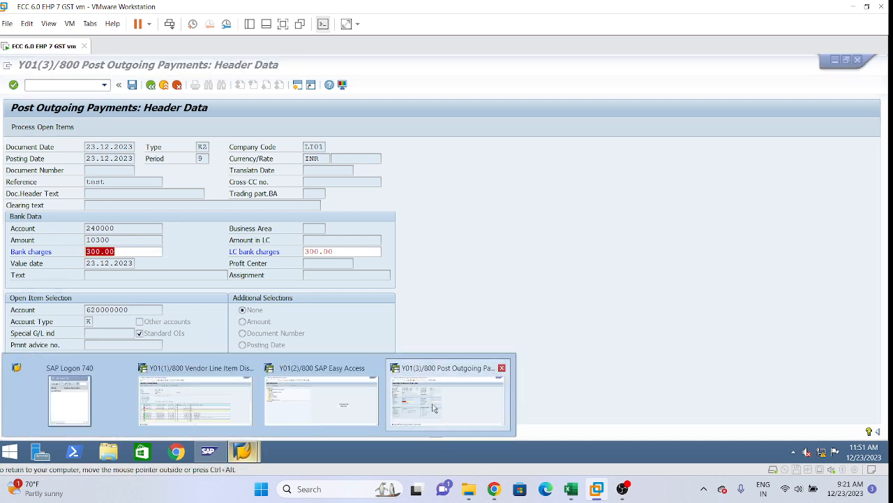
click(337, 396)
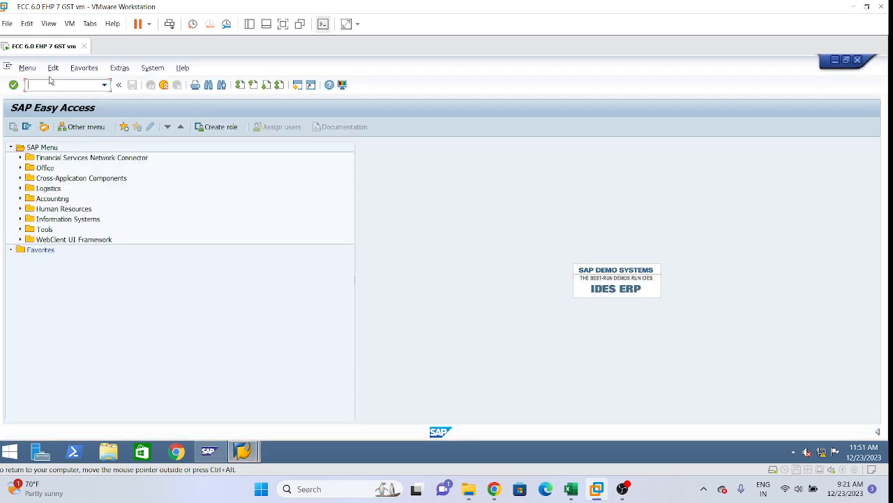
text(fs00)
key(Return)
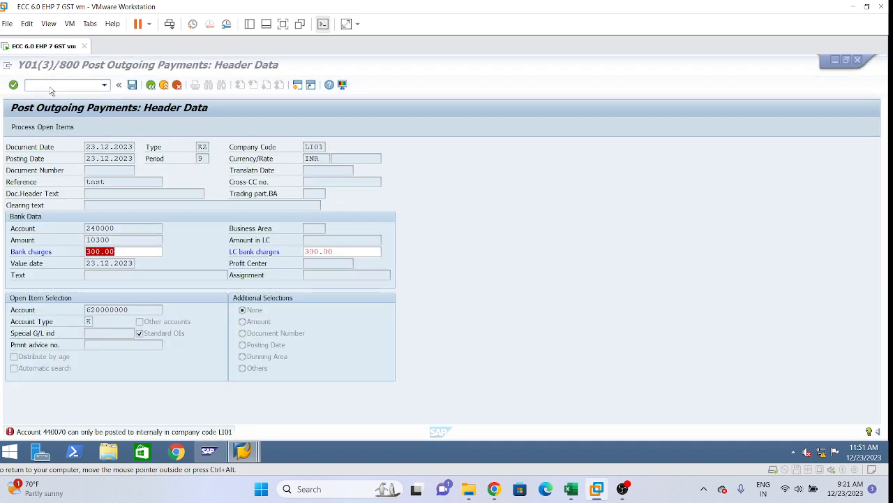
click(49, 86)
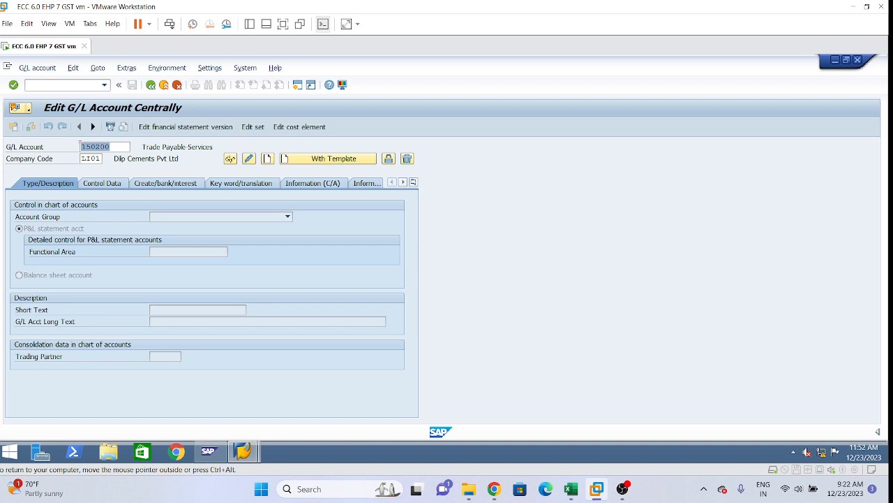
click(98, 147)
key(alt+Tab)
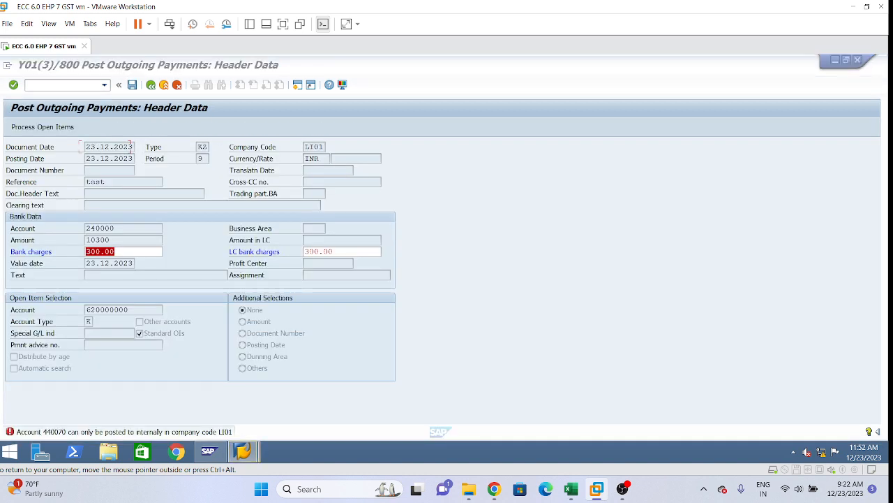
click(214, 455)
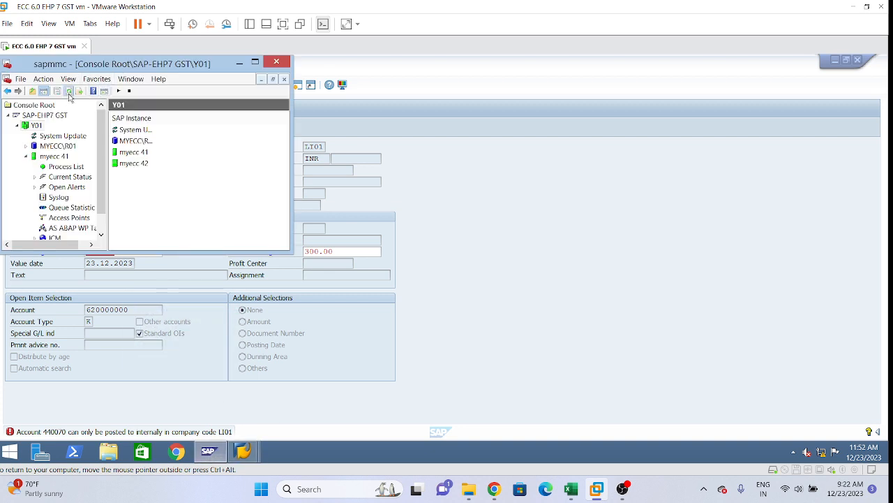
click(238, 64)
key(alt+Tab)
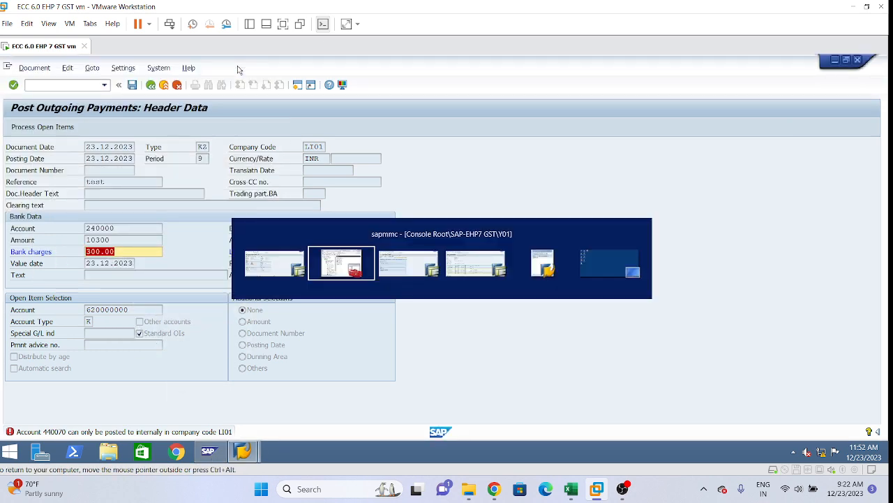
key(alt+Tab)
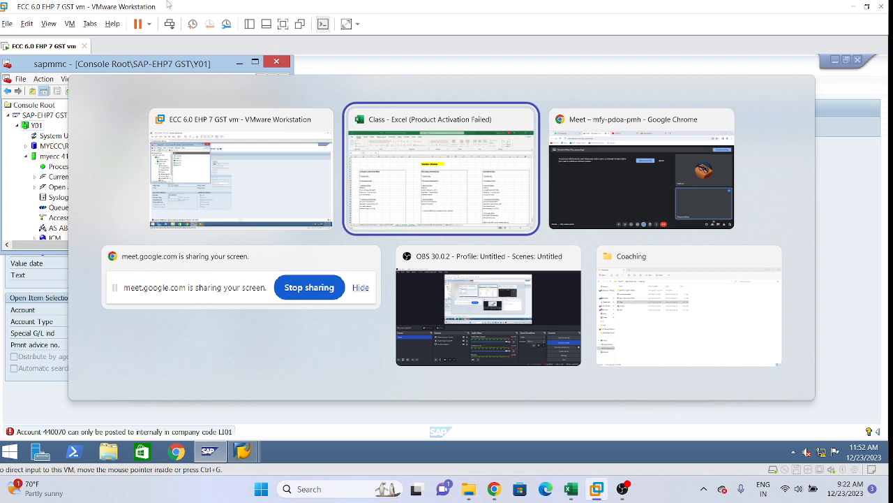
key(alt+shift+Tab)
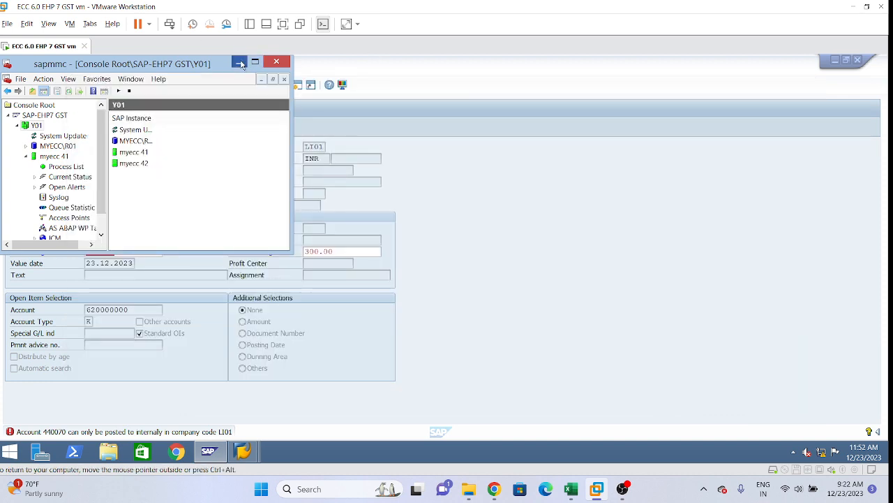
click(239, 63)
key(alt+Tab)
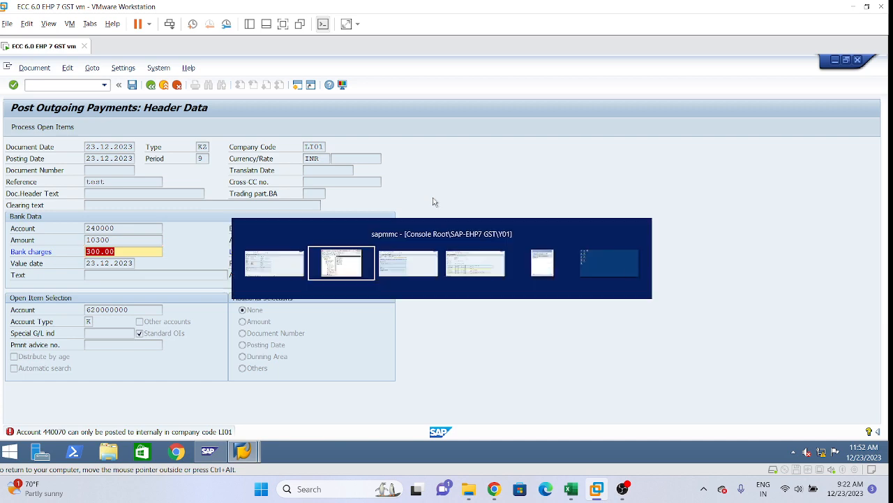
key(alt+Tab)
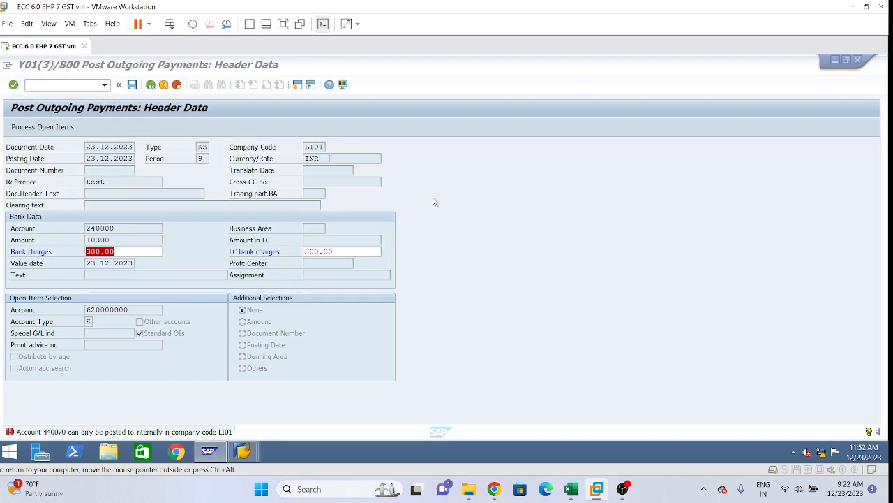
key(alt+Tab)
key(alt+Tab)
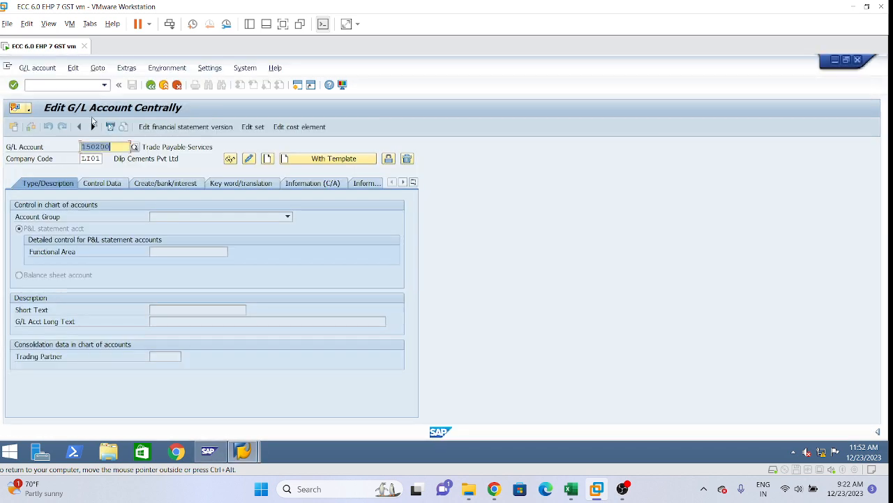
Display the bank charges G/L account named in the payment error for company code LI01
key(ctrl+c)
key(alt+Tab)
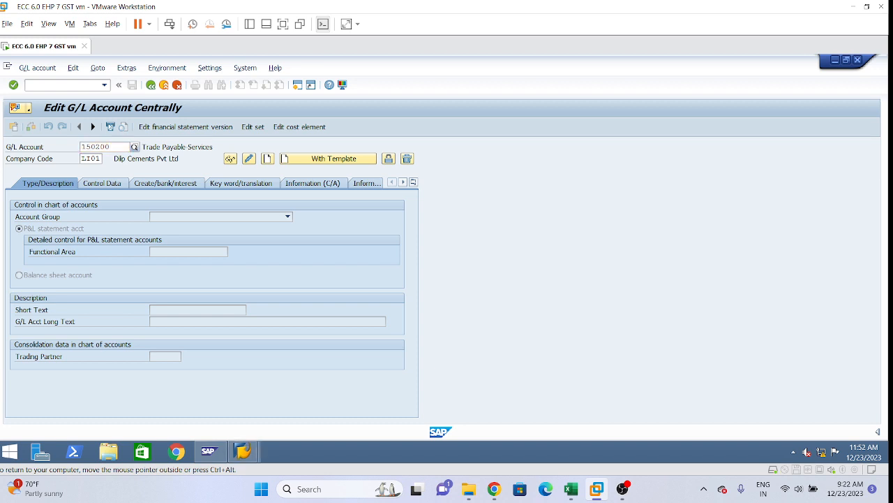
key(BackSpace)
key(BackSpace)
key(BackSpace)
key(BackSpace)
key(BackSpace)
key(BackSpace)
text(44)
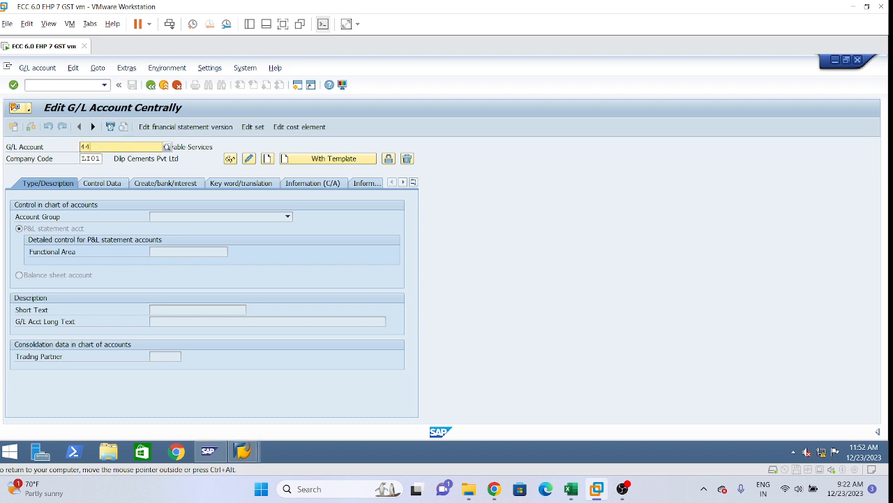
text(0070)
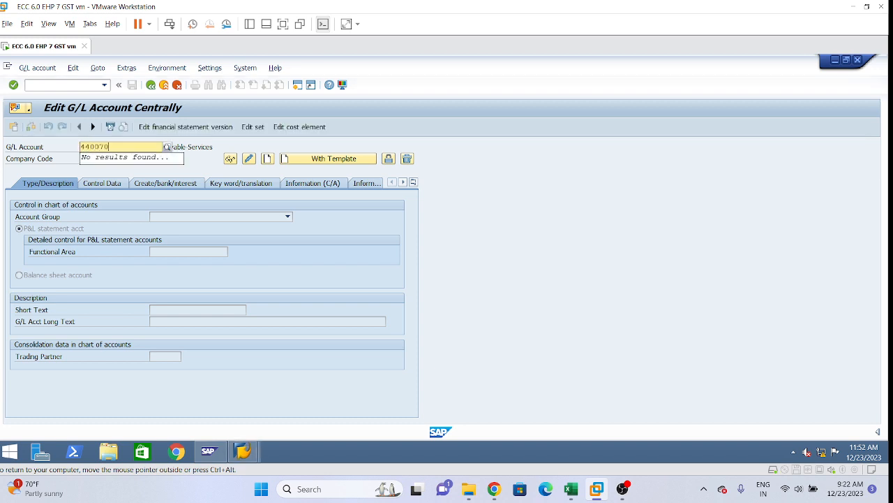
key(Return)
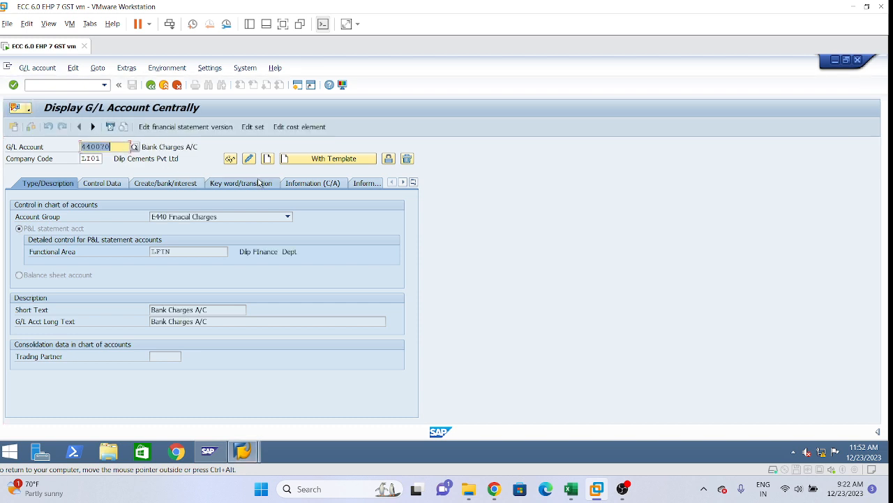
Turn off Post automatically only in the bank charges account's document creation settings and save it despite the warning
click(158, 185)
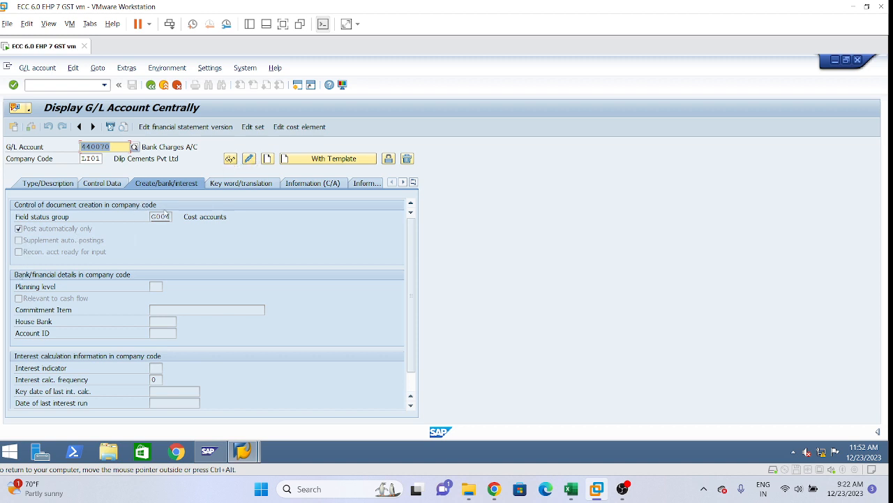
click(249, 159)
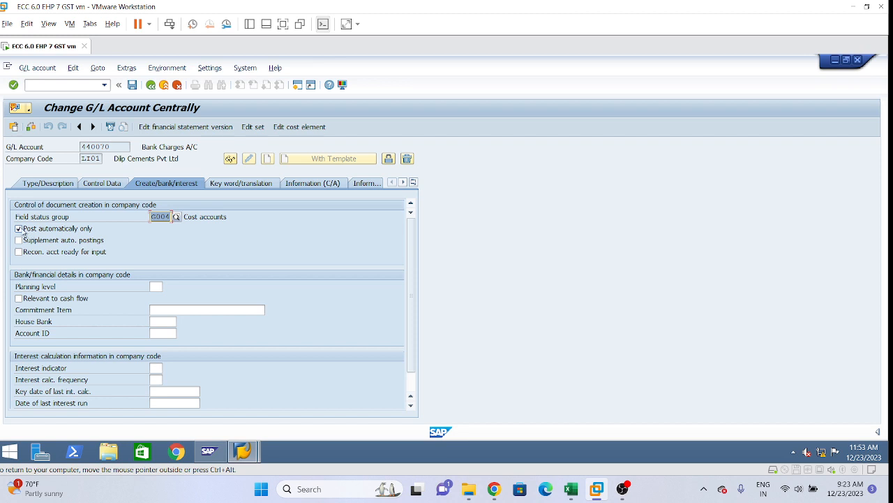
click(19, 229)
click(133, 85)
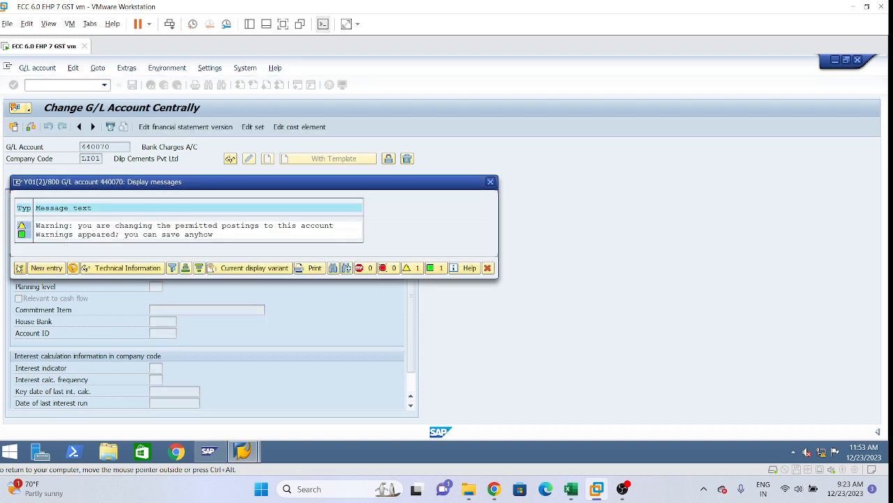
click(19, 267)
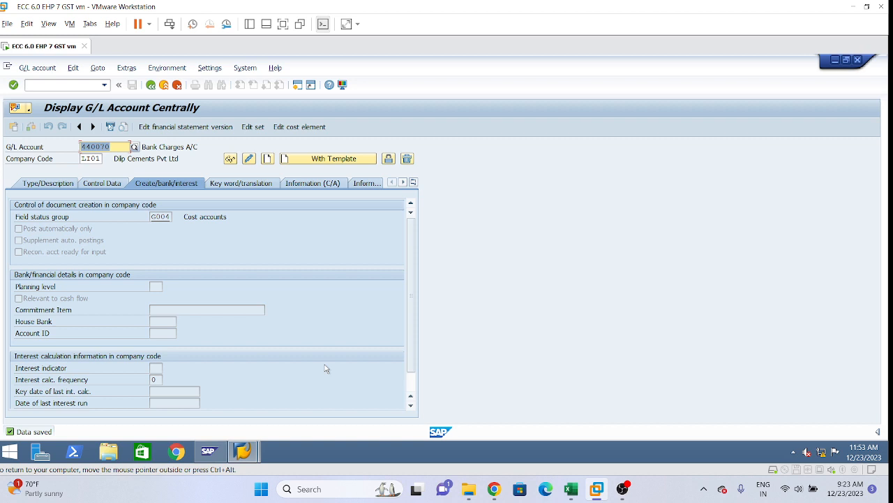
Return to the outgoing payment, process the vendor's open items and assign the 10,000.00 INR invoice
key(alt+Tab)
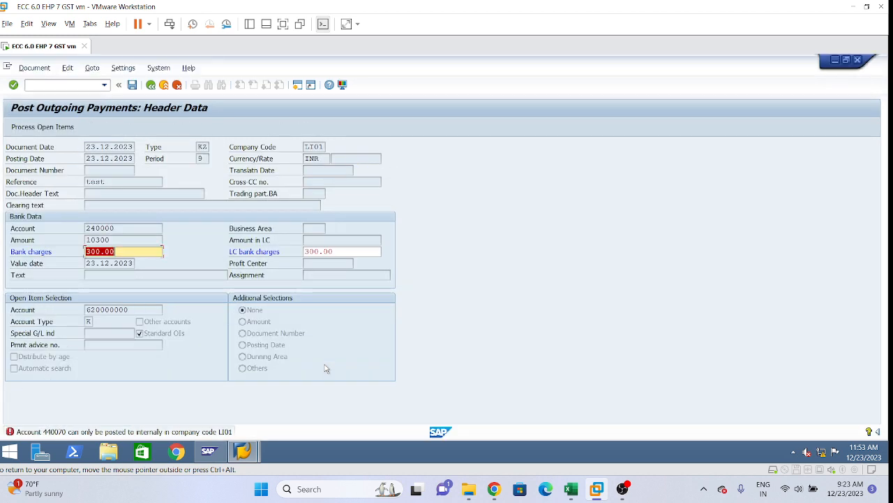
key(Return)
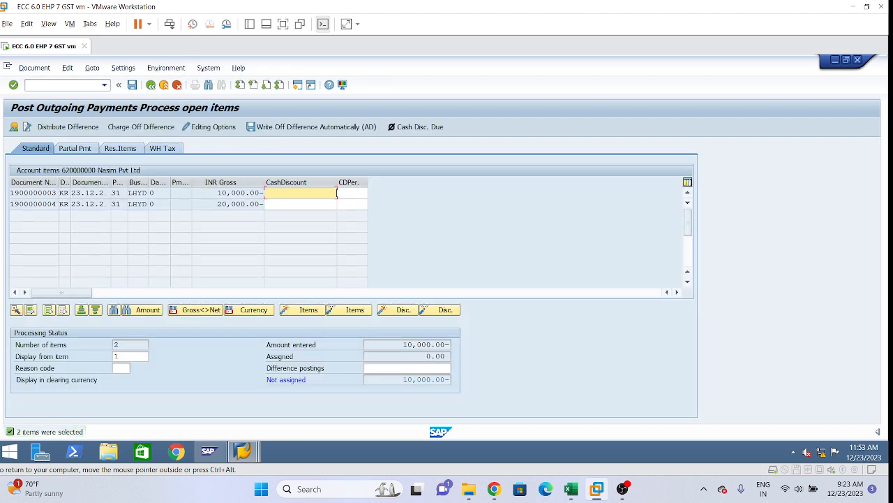
double_click(228, 194)
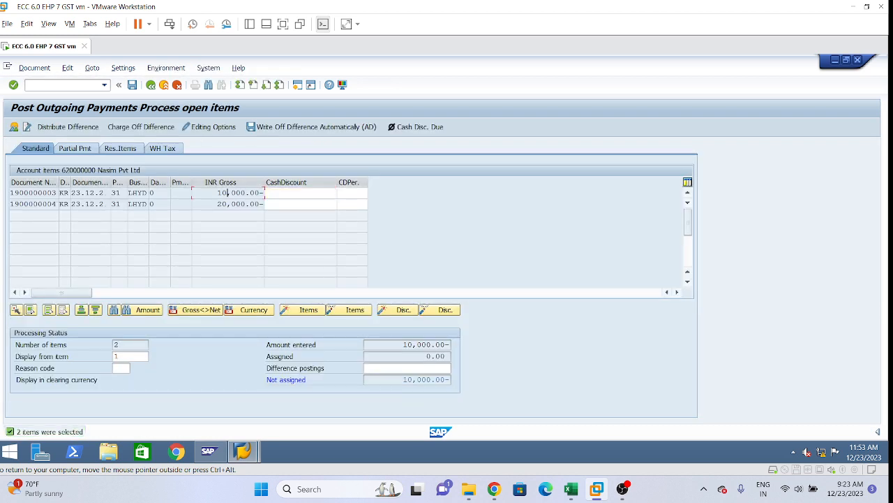
Simulate the payment's general ledger view to review its line items, then go back to the document overview
click(34, 68)
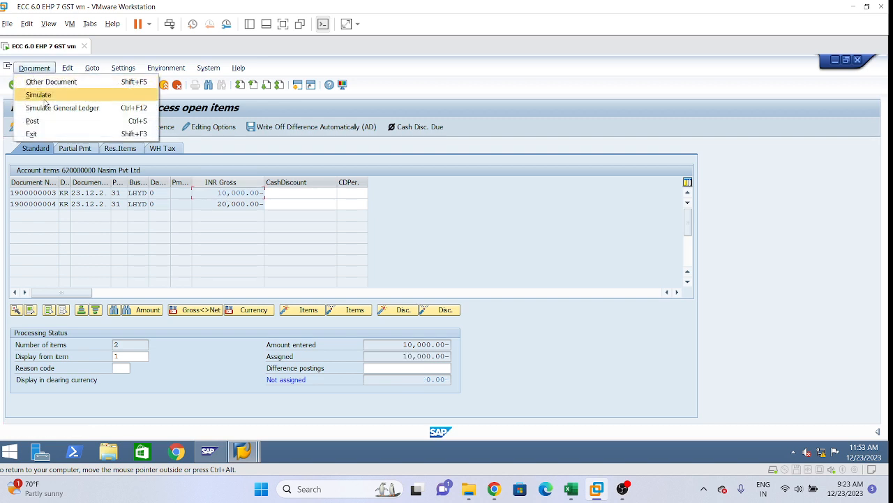
click(51, 108)
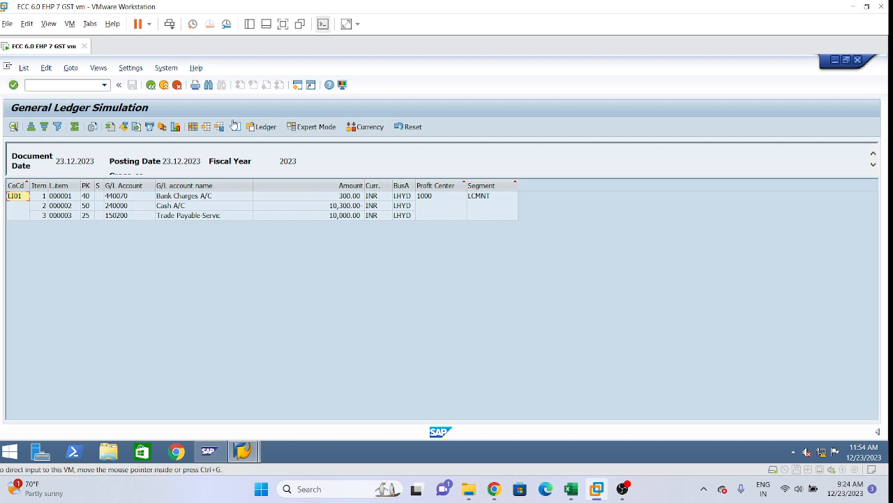
click(151, 85)
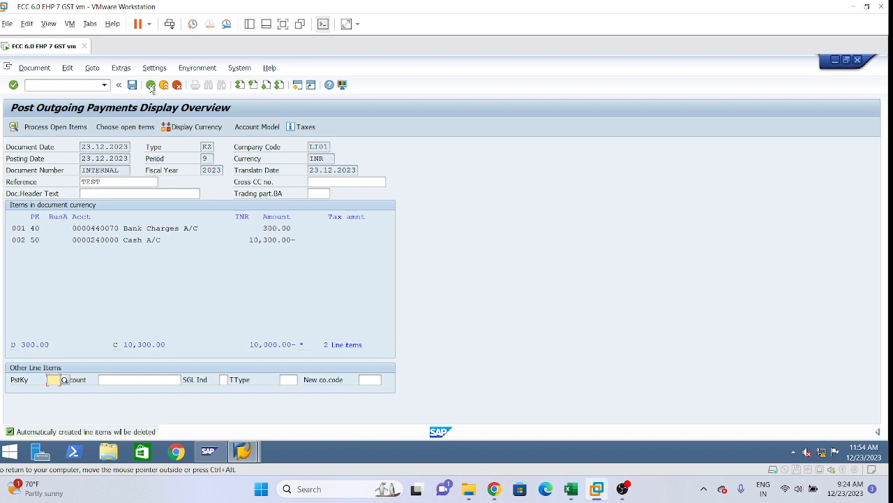
Simulate the outgoing payment document and post it
click(35, 68)
click(41, 121)
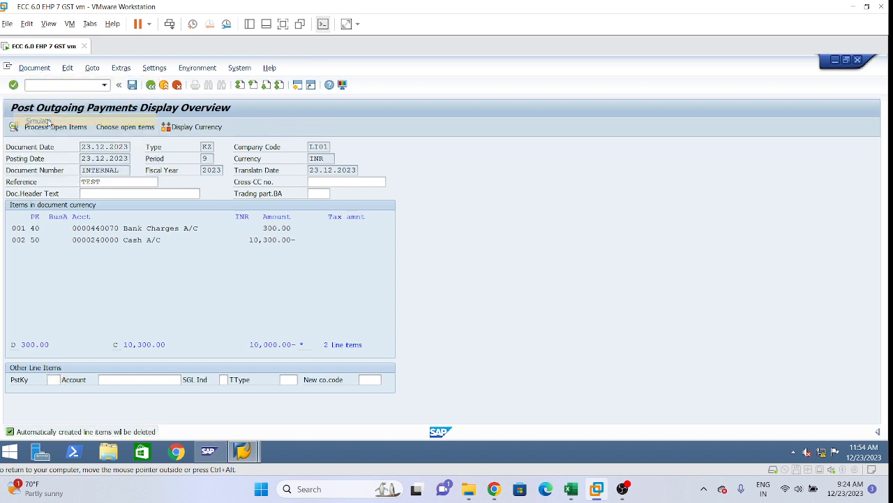
click(133, 86)
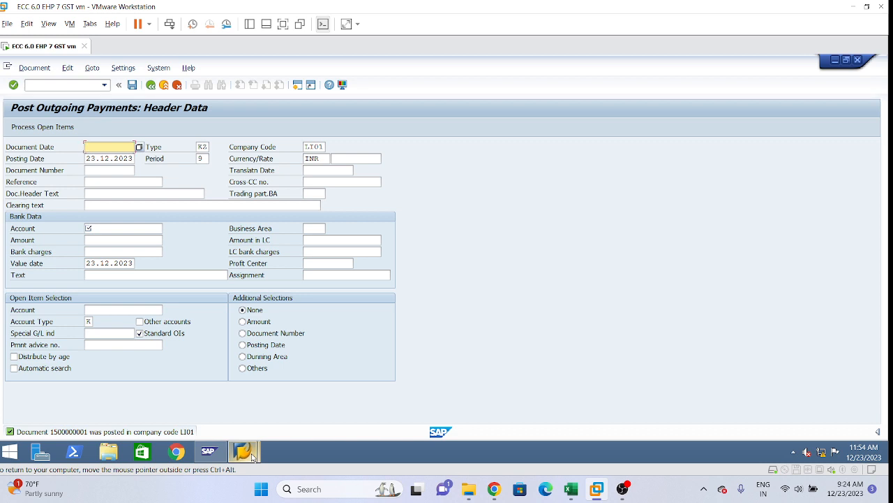
Switch to the vendor line item display and refresh the list to review the open and cleared items
mouse_move(253, 456)
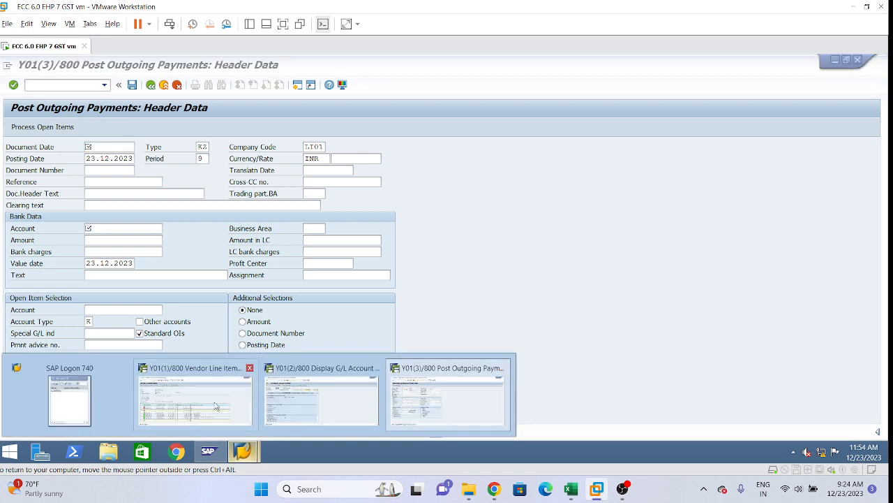
click(210, 409)
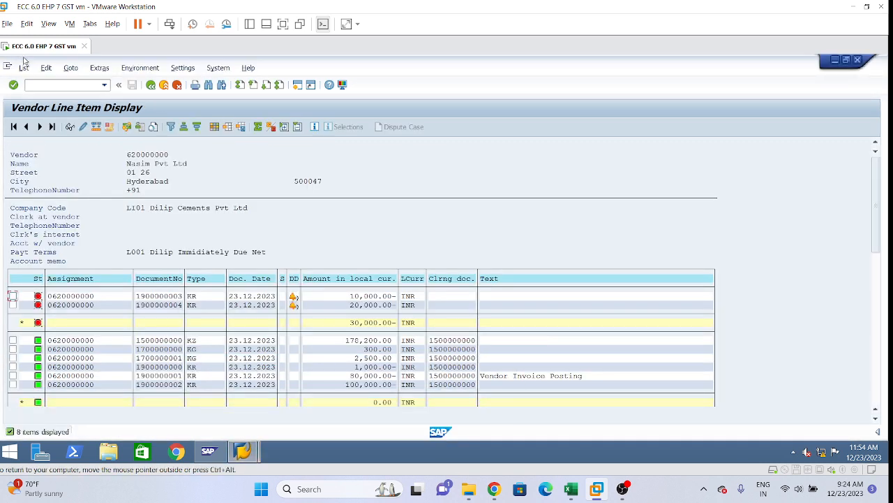
click(23, 69)
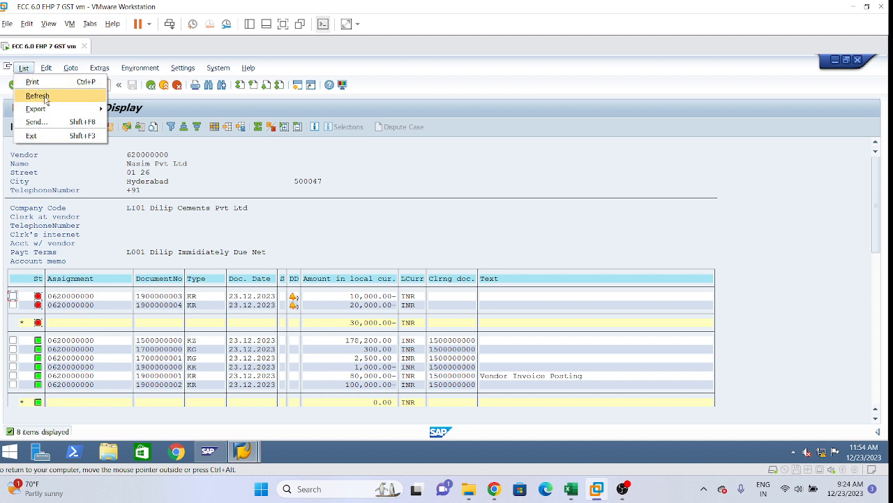
click(43, 95)
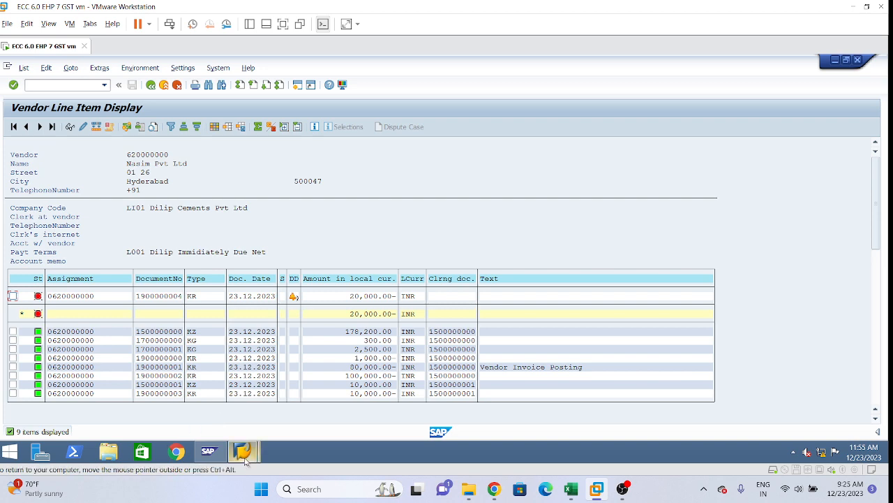
Return to the outgoing payment header and enter bank charges 300, document date 23.12.2023 and reference Test 2
mouse_move(243, 451)
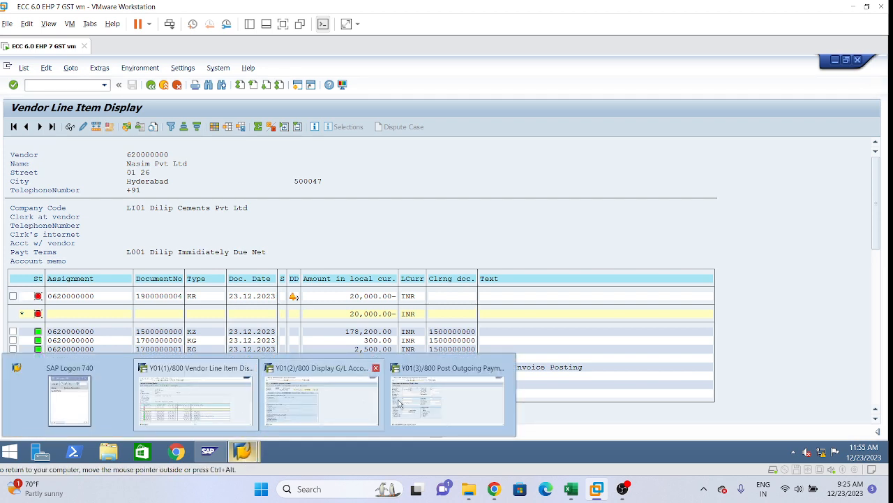
click(447, 401)
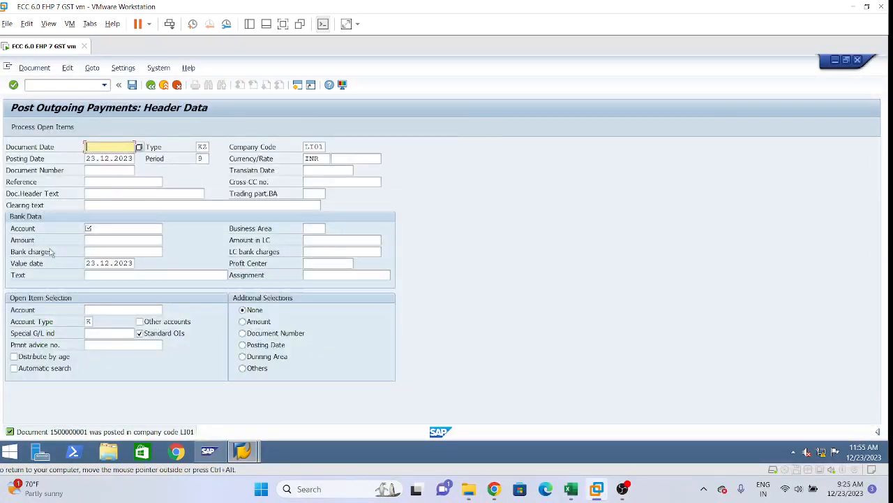
click(123, 252)
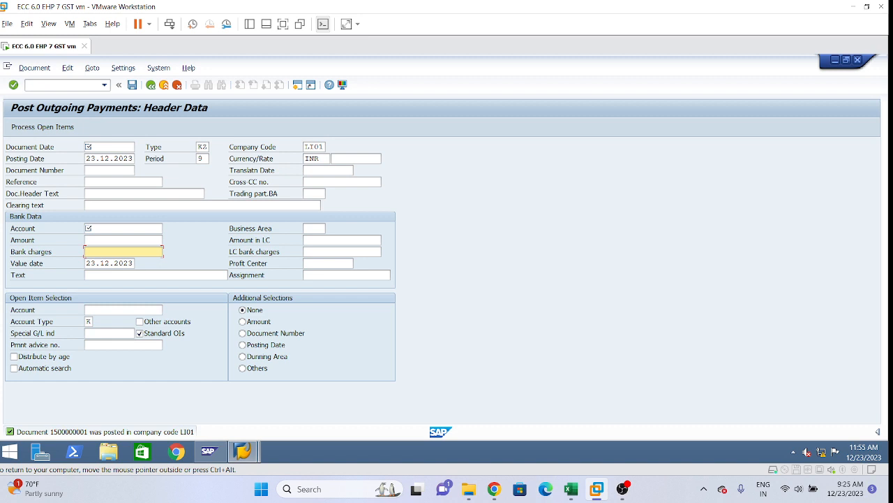
text(300)
click(105, 147)
click(108, 162)
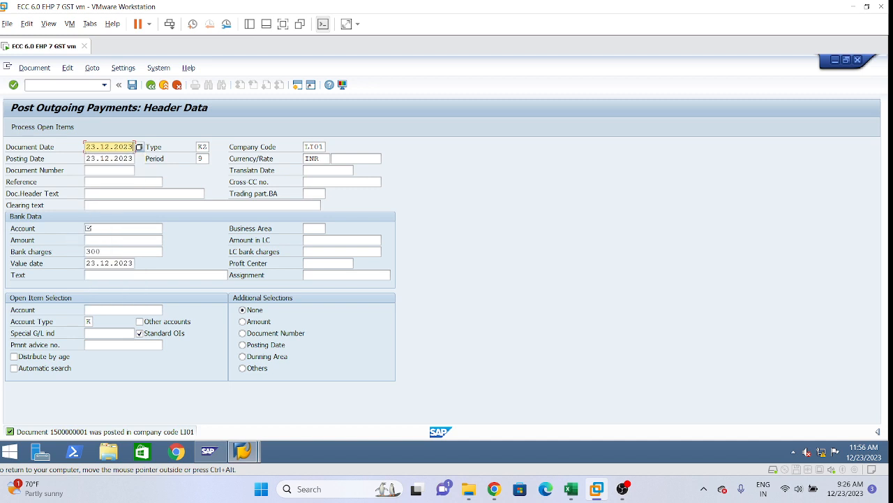
click(119, 182)
text(T)
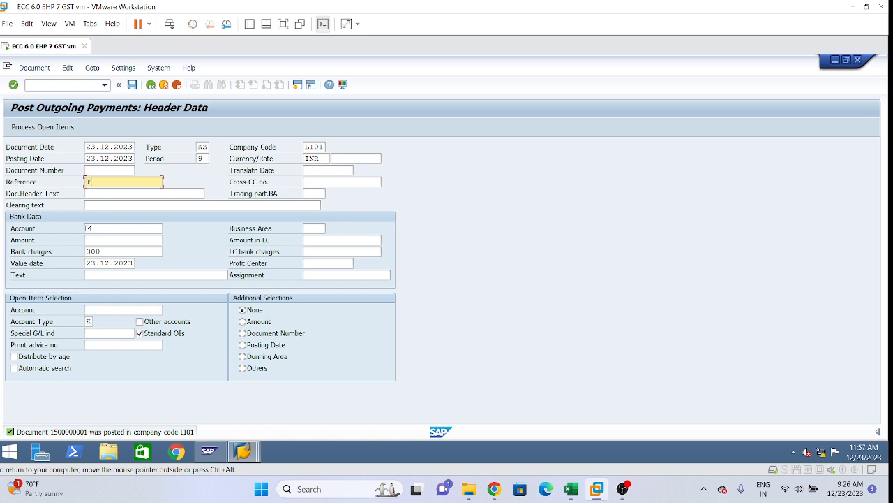
text(est 2)
Enter the cash account with amount 20000, clear the bank charges and enter the vendor account for open item selection
click(89, 229)
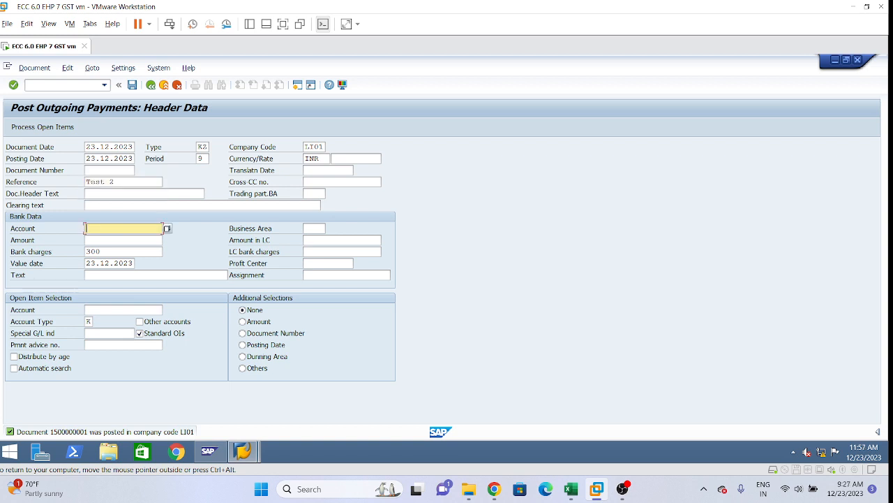
text(240000)
click(89, 240)
text(2)
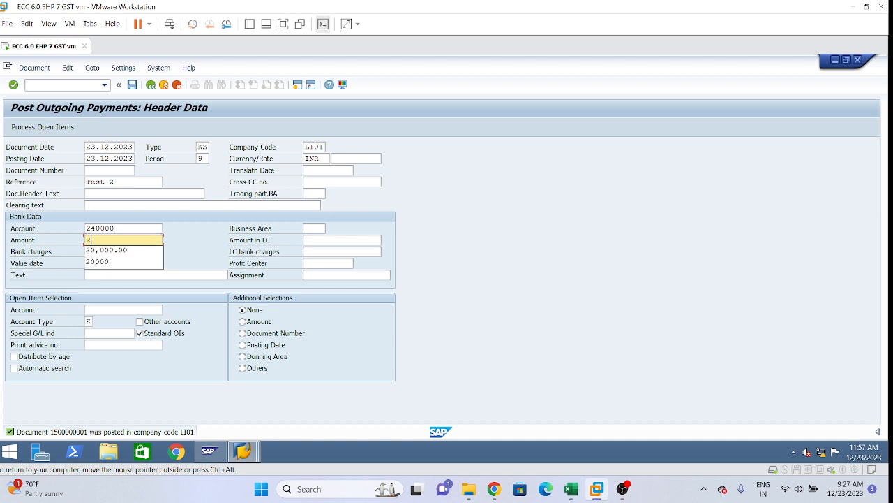
text(0000)
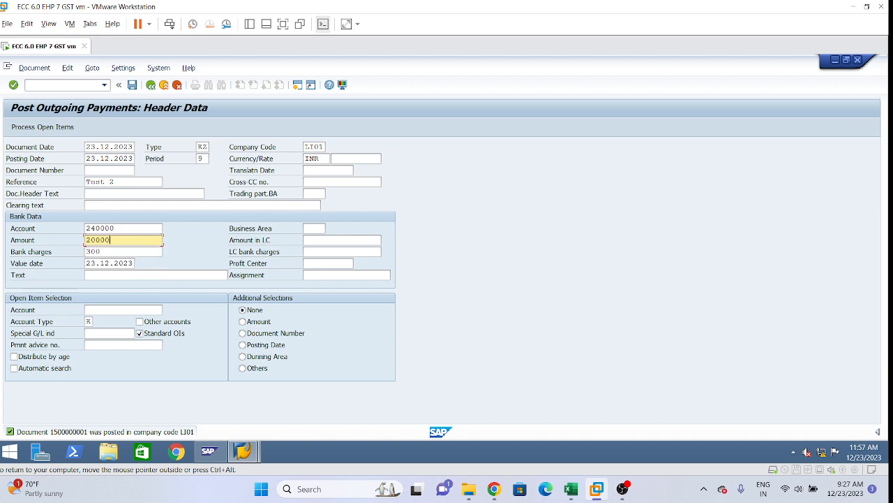
click(106, 251)
key(BackSpace)
key(BackSpace)
key(BackSpace)
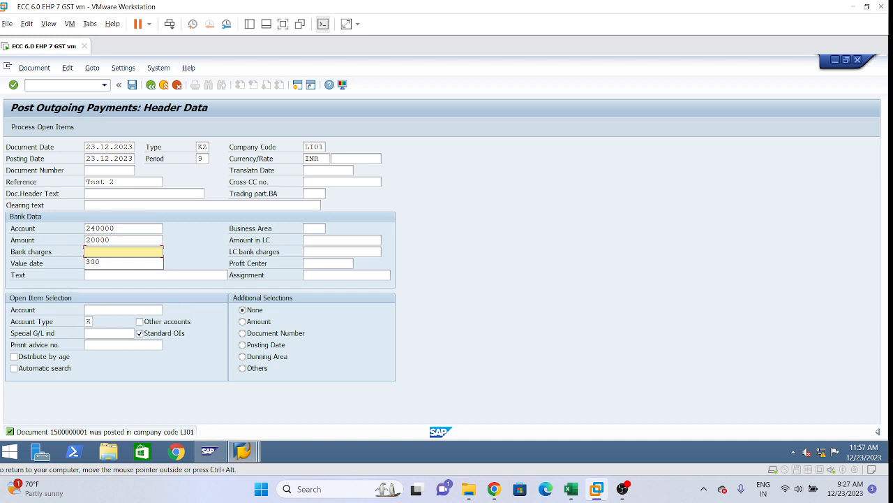
click(105, 309)
click(111, 322)
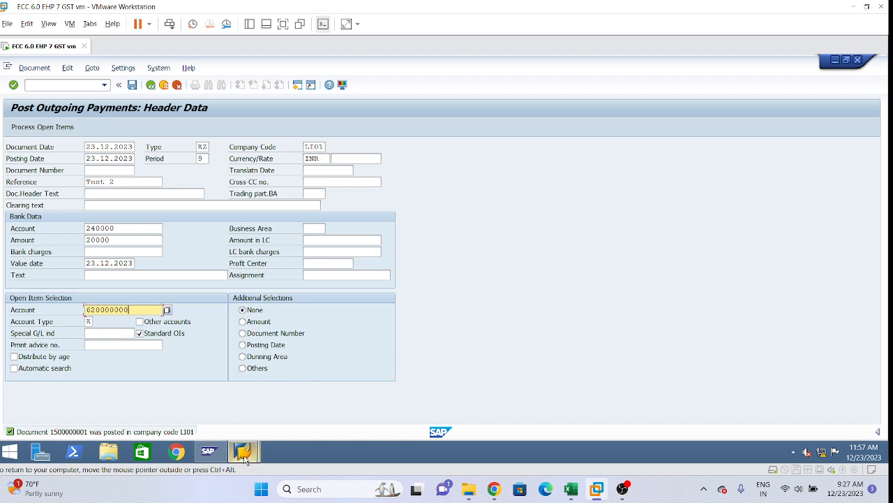
Check the vendor's open invoice in the line item display, then return to the outgoing payment header
mouse_move(244, 455)
click(199, 402)
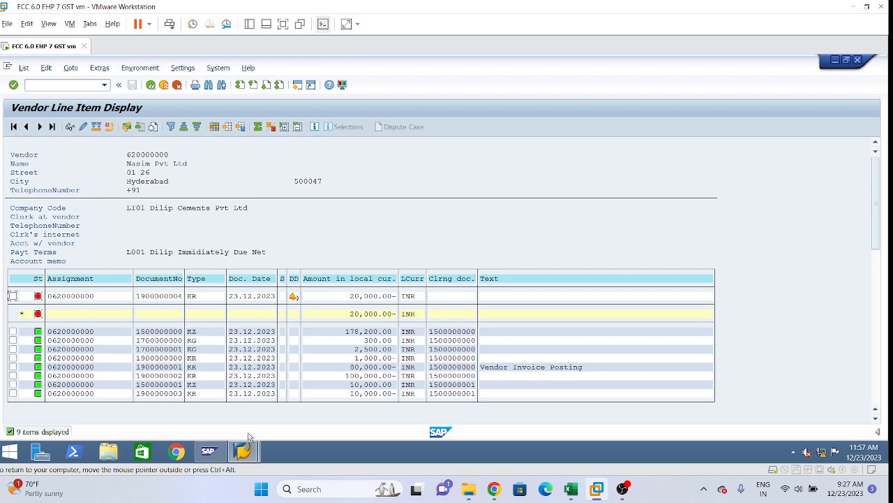
mouse_move(243, 451)
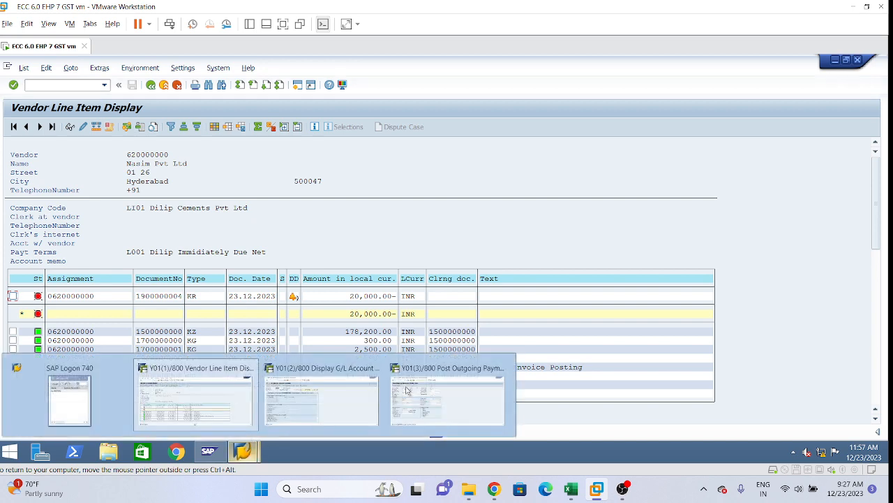
click(429, 391)
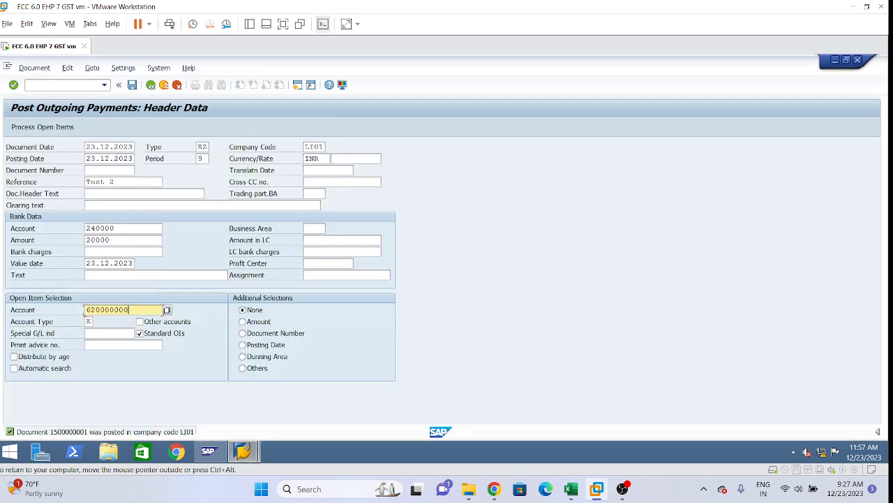
Set the payment amount to 19990, process the vendor's open items and assign the 20,000.00 INR invoice
click(110, 239)
key(BackSpace)
key(BackSpace)
key(BackSpace)
key(BackSpace)
key(BackSpace)
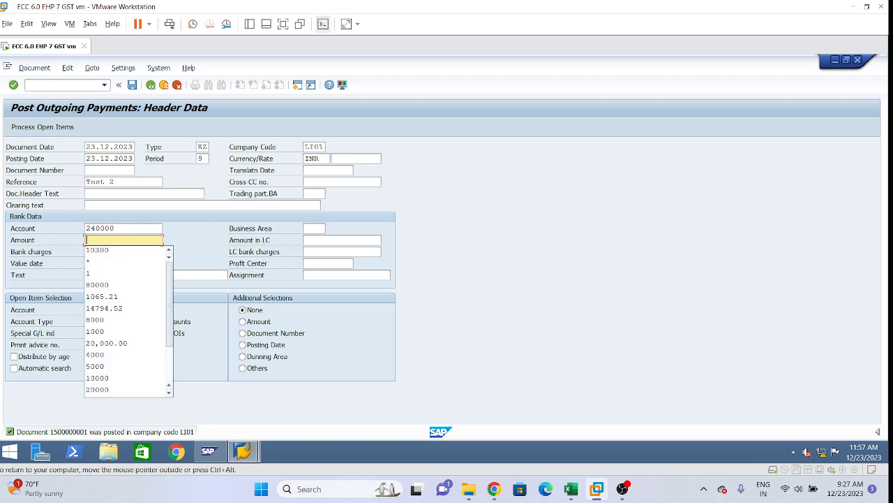
text(19990)
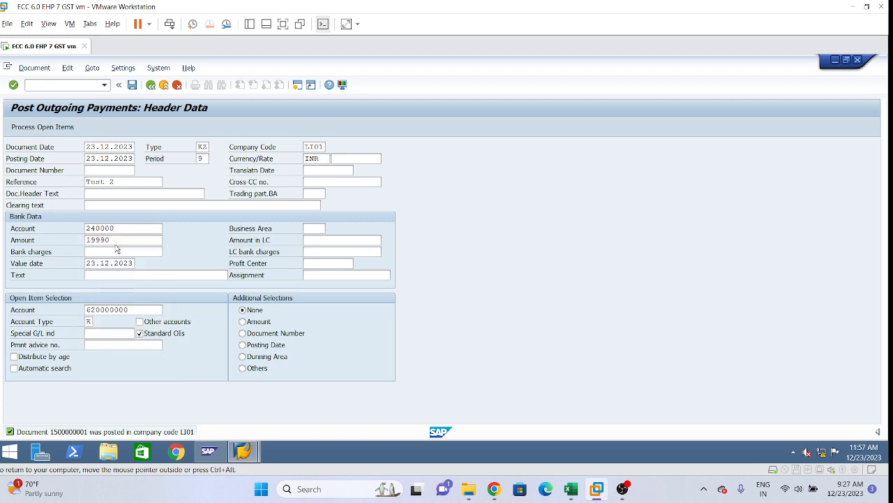
key(Return)
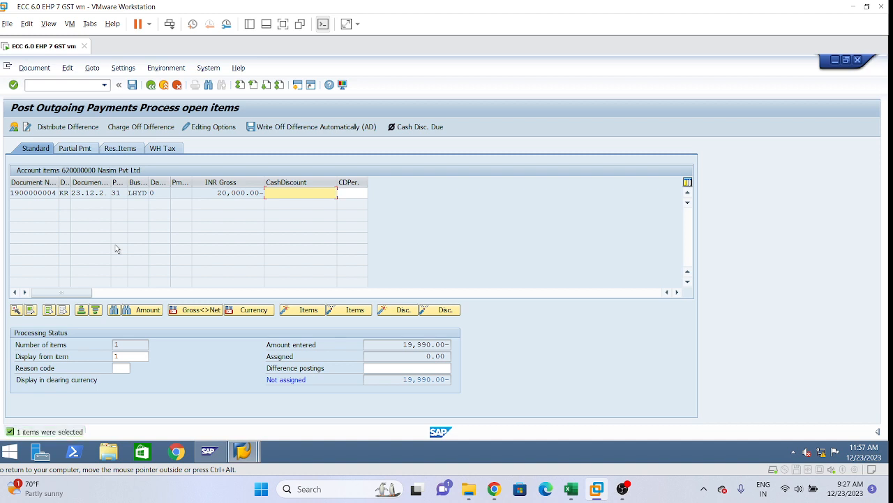
click(245, 198)
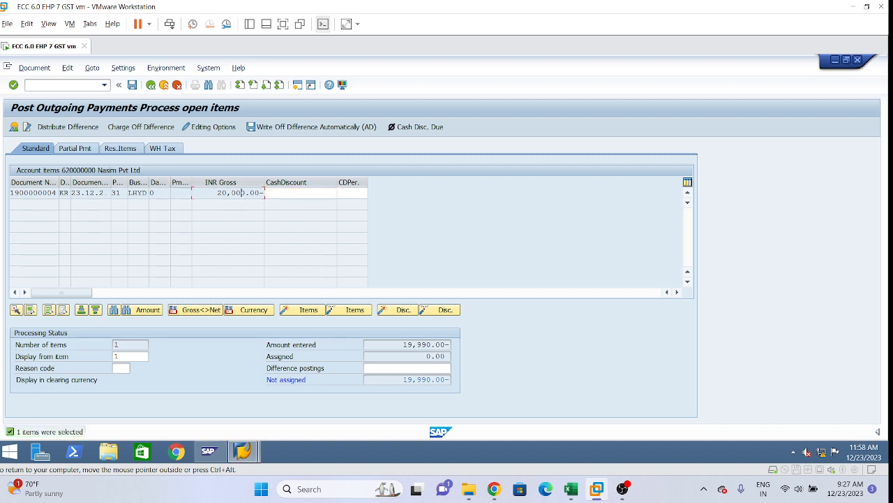
double_click(245, 200)
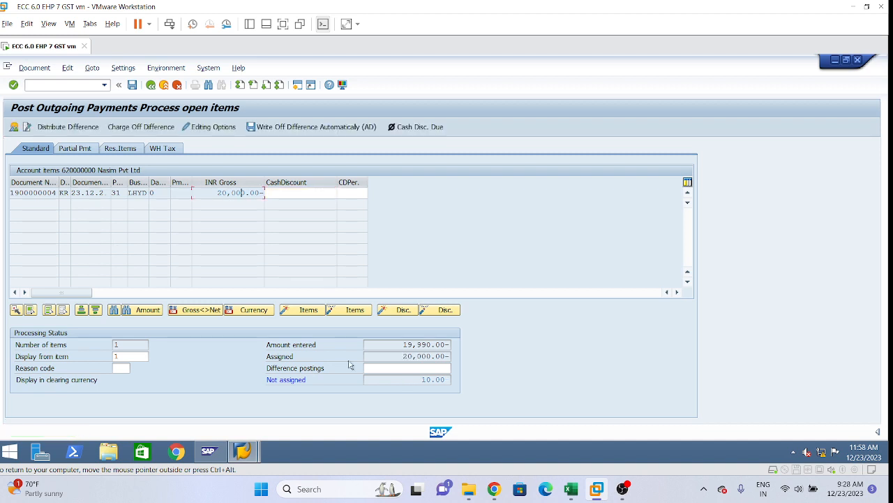
Simulate the outgoing payment to review its line items, then exit without posting and discard the data
click(34, 69)
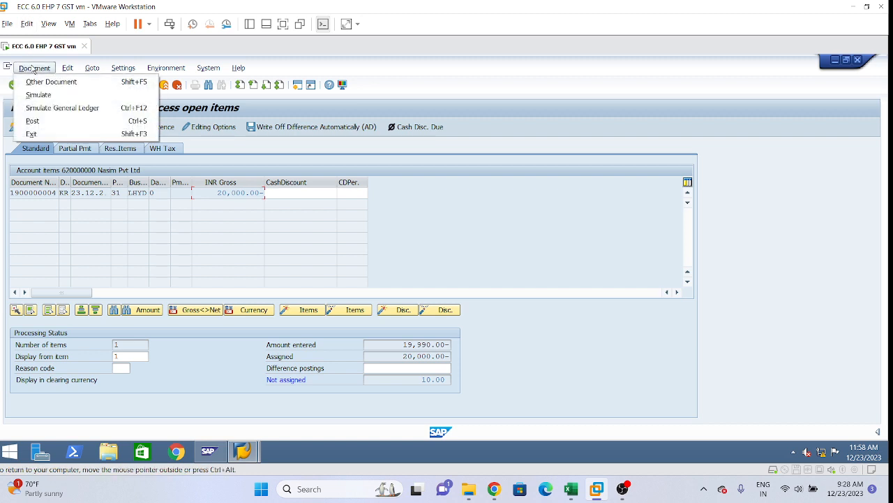
click(47, 96)
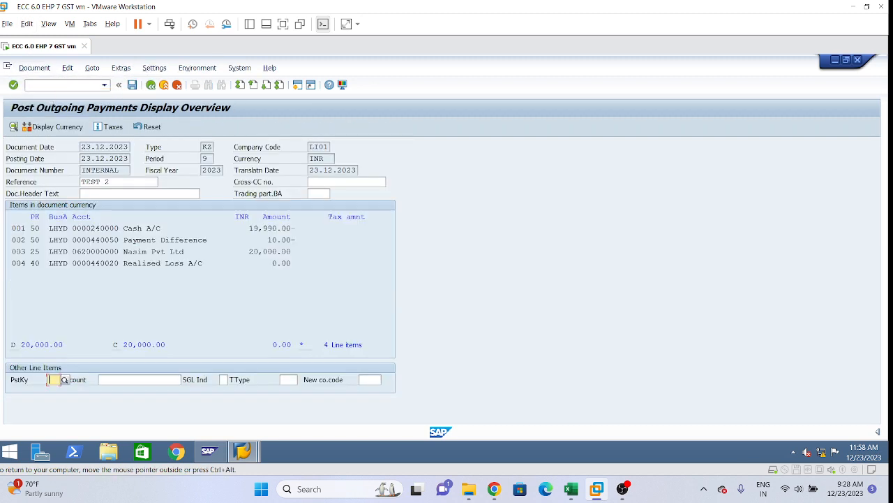
click(151, 85)
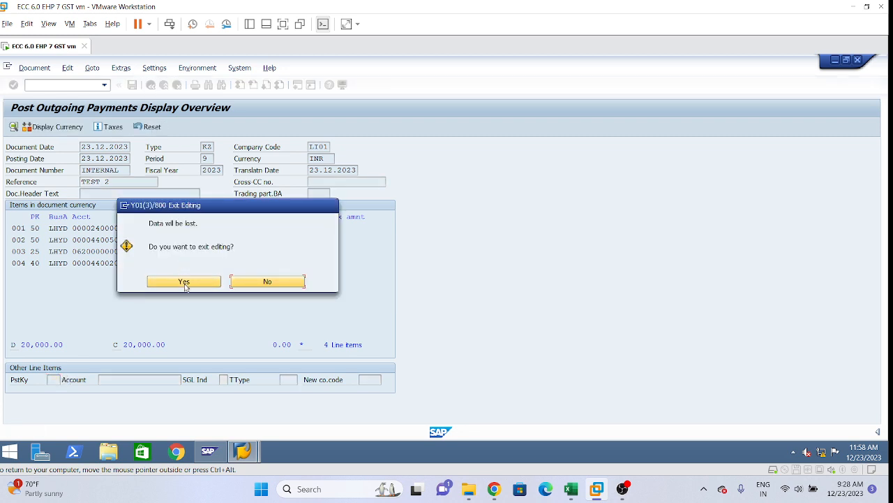
click(186, 287)
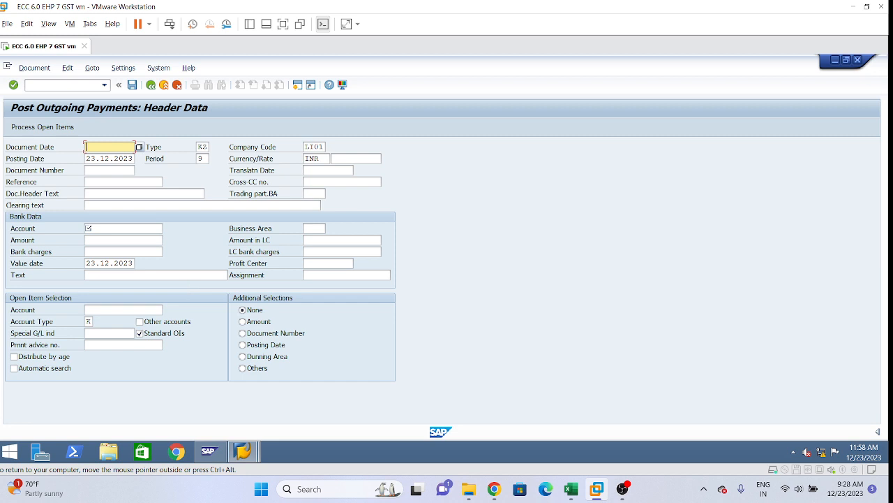
Enter a new outgoing payment with document date 23.12.2023, the cash account, amount 19950 and the vendor account for open item selection
click(106, 158)
click(88, 228)
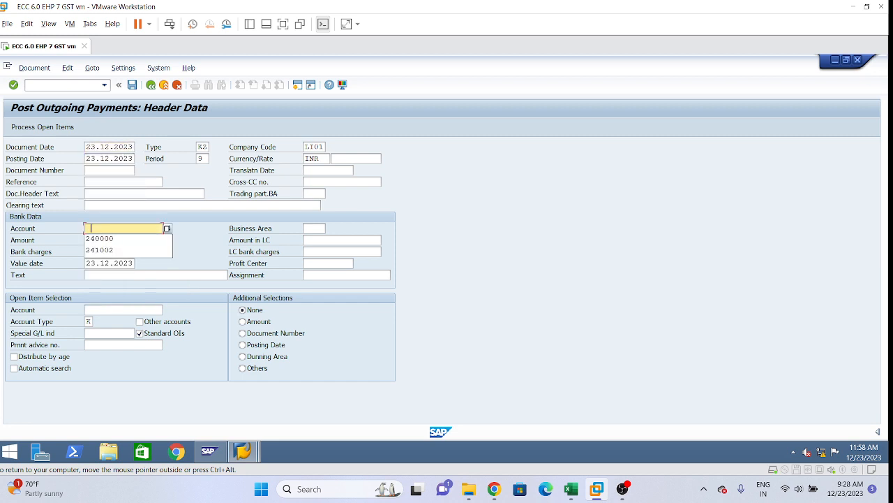
click(88, 238)
click(87, 239)
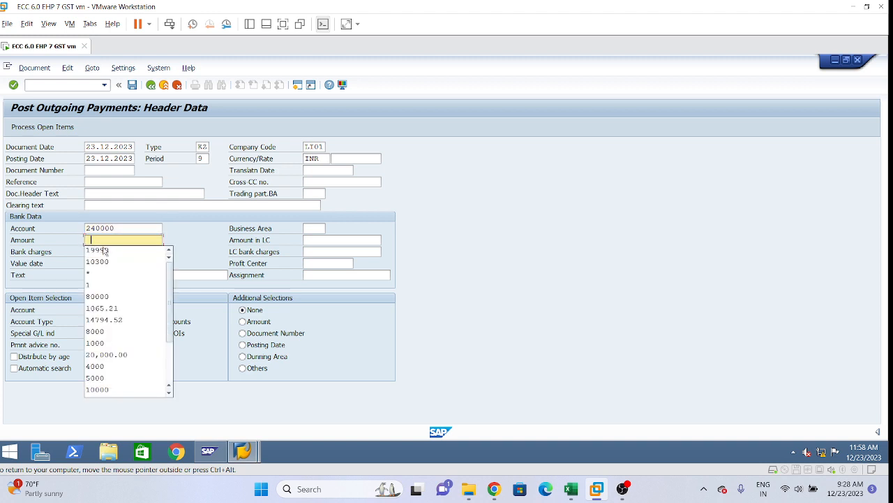
click(107, 252)
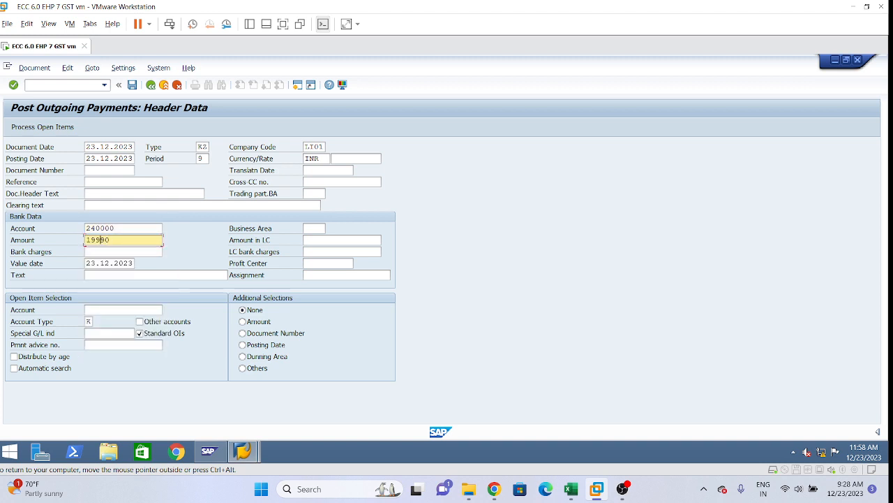
key(BackSpace)
key(BackSpace)
text(50)
click(94, 309)
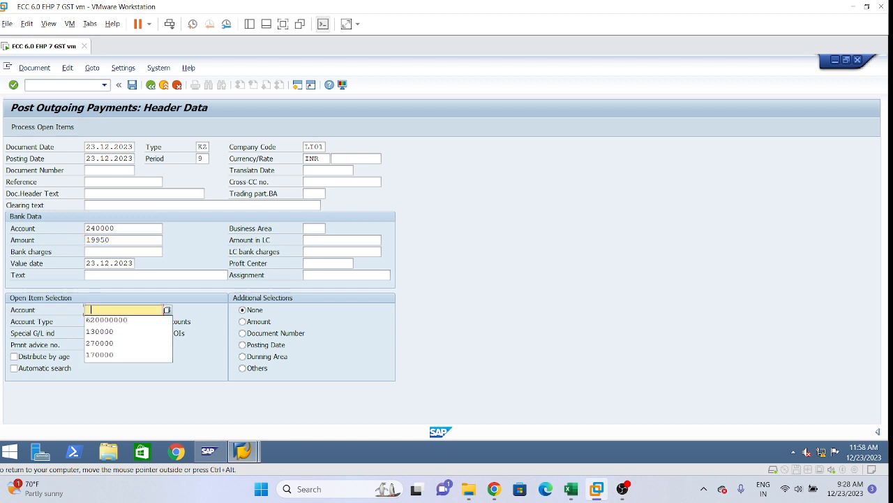
click(107, 322)
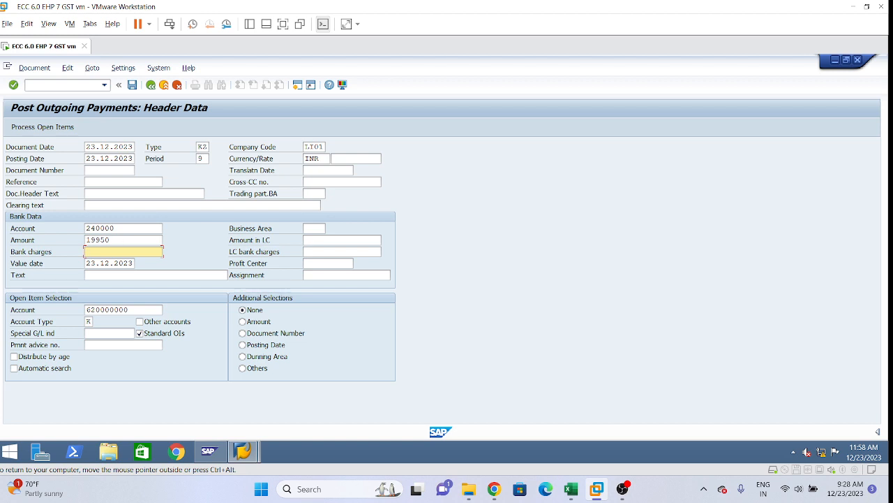
drag(112, 240, 86, 240)
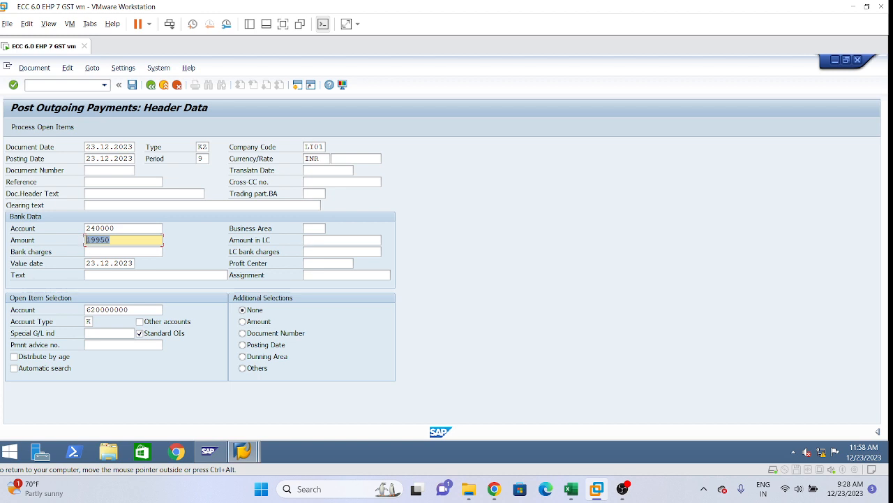
key(Tab)
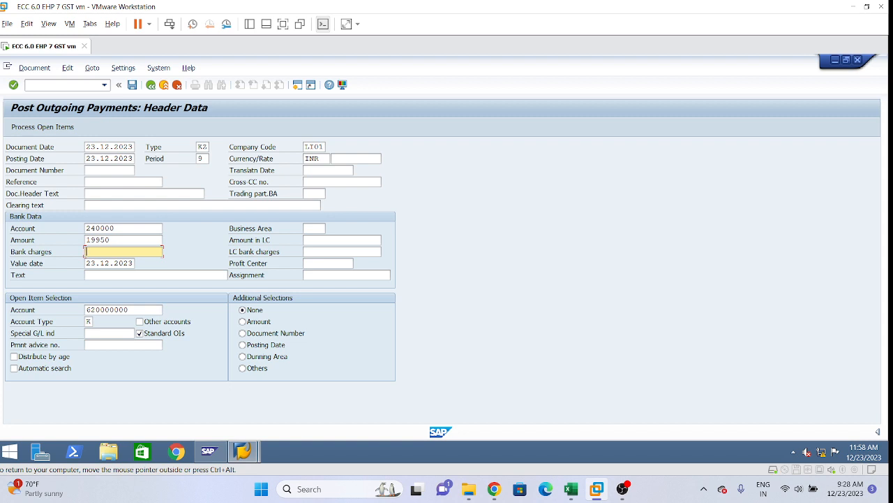
Process the vendor's open items for the new payment and assign the 20,000.00 INR invoice
click(37, 129)
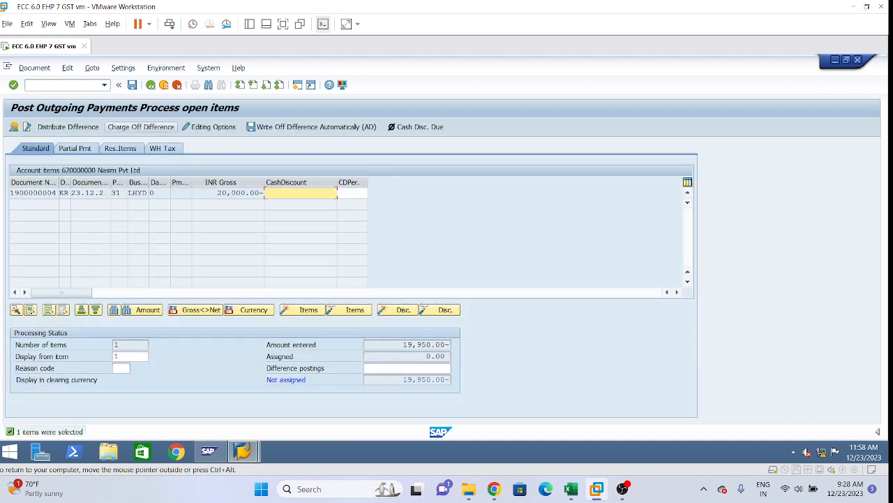
click(241, 193)
double_click(242, 193)
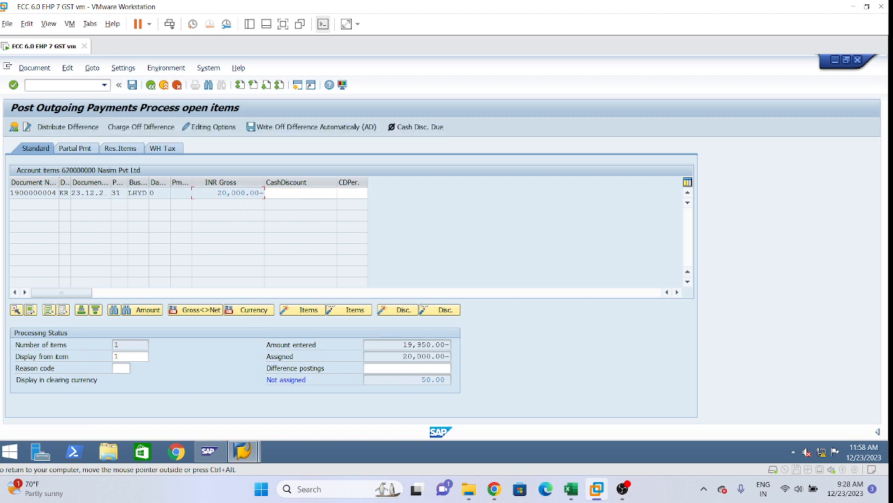
Try to simulate the outgoing payment of 19,950.00 INR, then exit without posting and discard the data
click(31, 69)
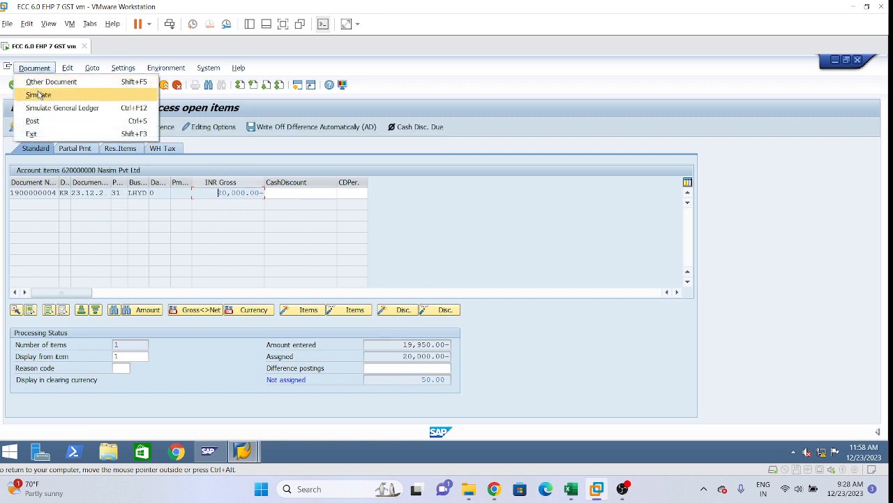
click(40, 95)
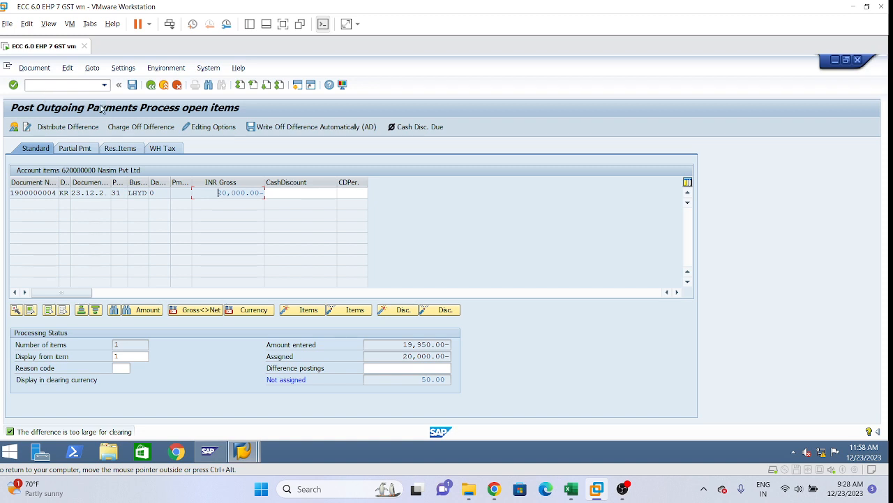
click(152, 85)
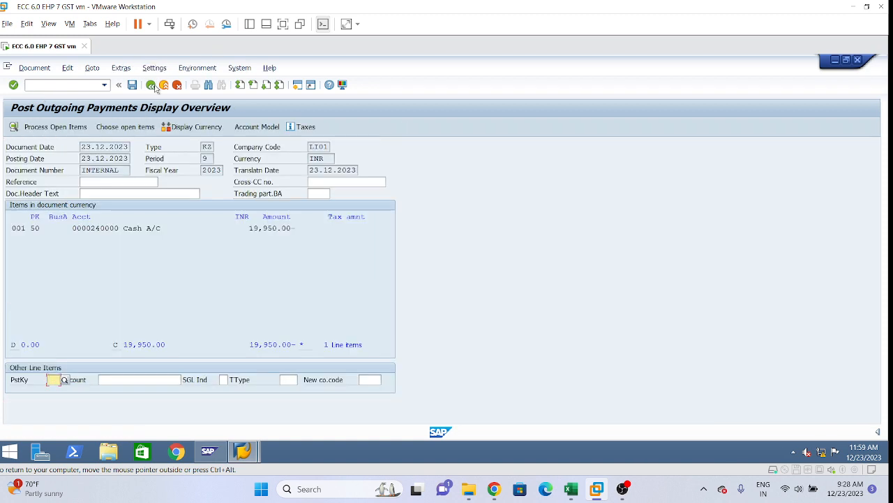
click(153, 85)
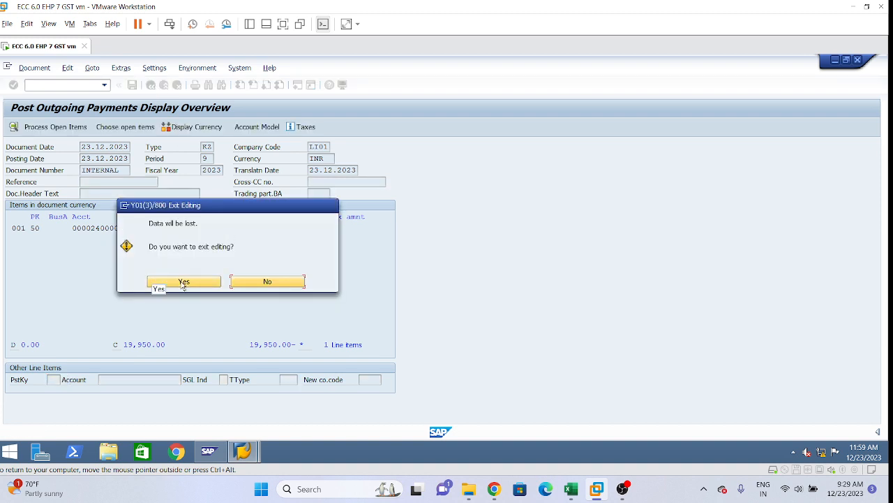
click(184, 282)
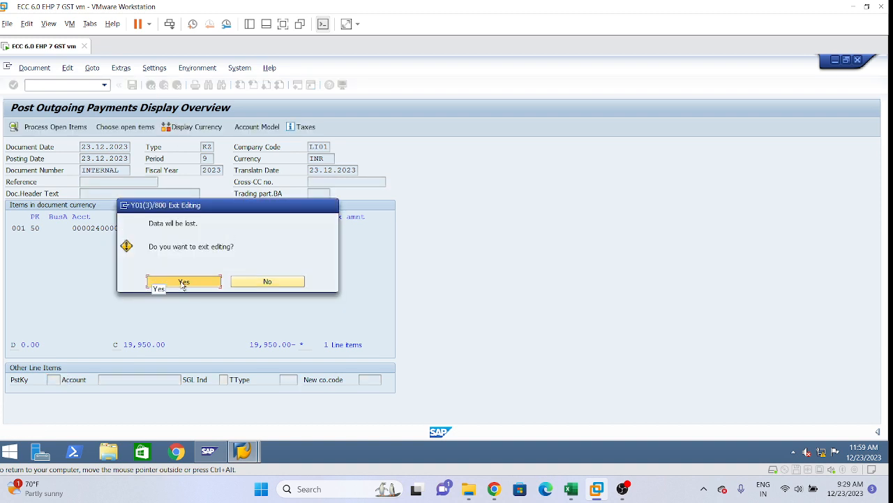
Start a new outgoing payment with document date 23.12.2023 and reference Test 2
click(92, 148)
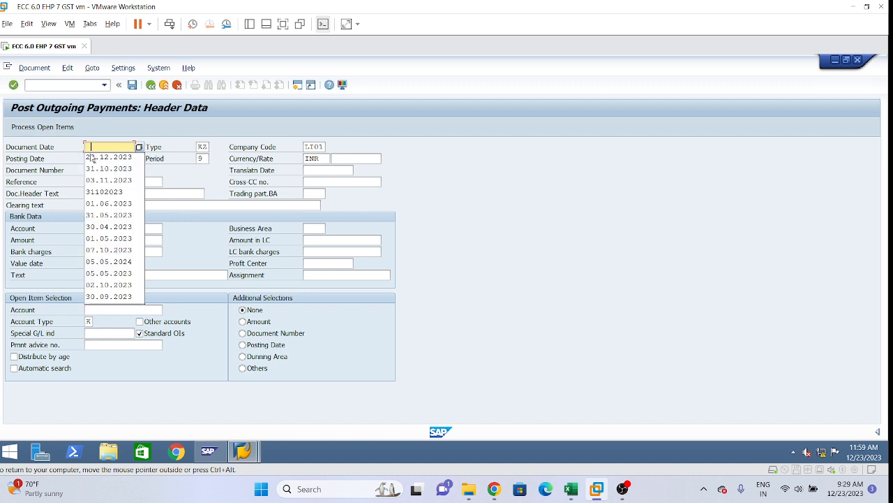
click(99, 157)
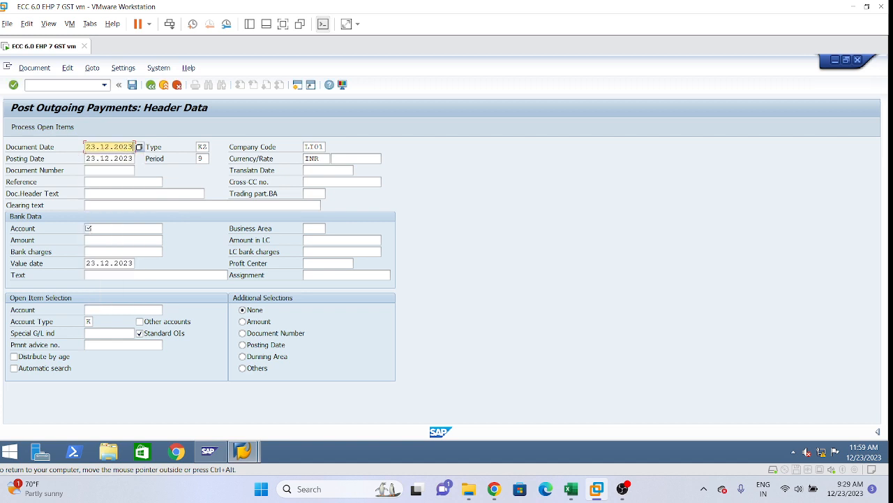
click(115, 193)
click(115, 182)
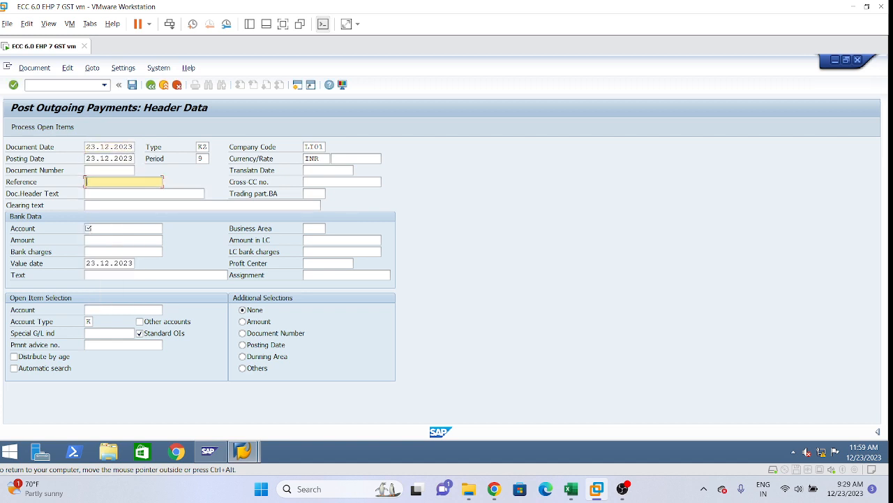
click(115, 182)
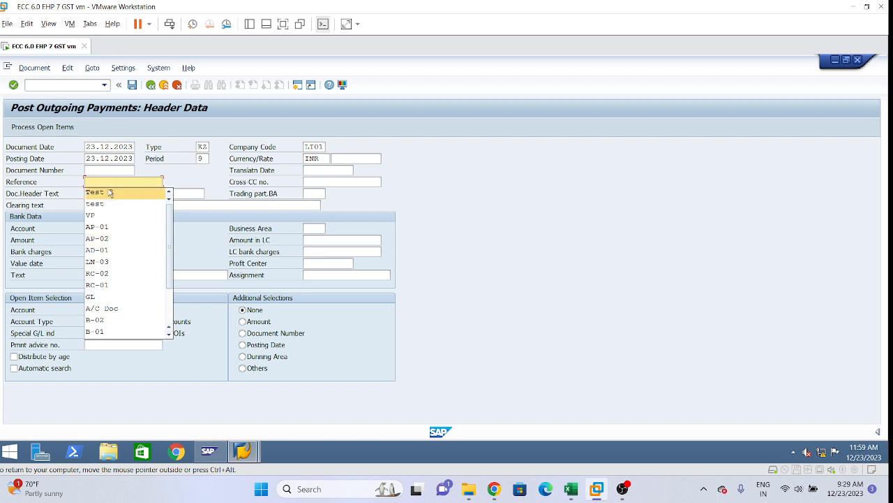
click(110, 193)
text(2)
Enter the cash account, set the payment amount to 19995 and enter the vendor account for open item selection
click(111, 229)
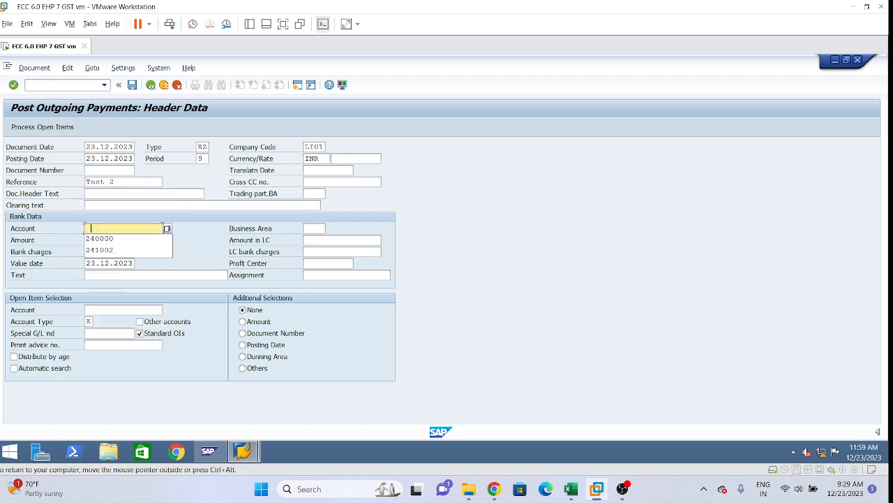
click(105, 240)
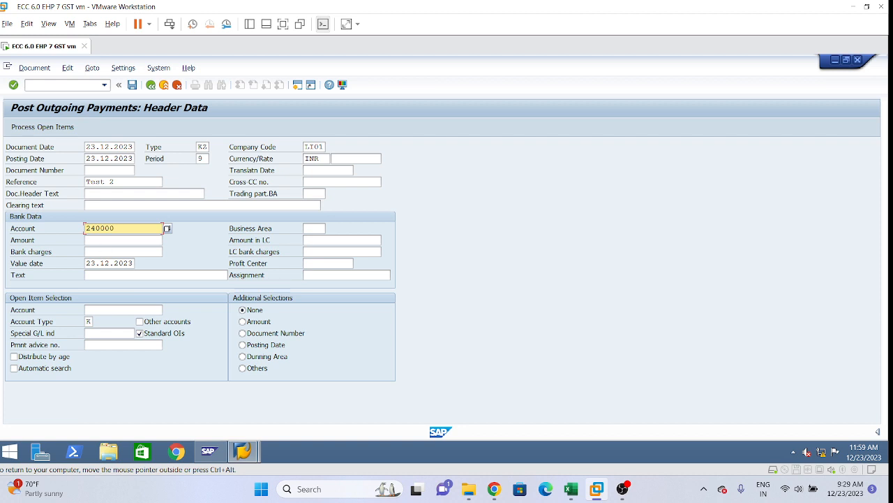
click(108, 240)
click(108, 250)
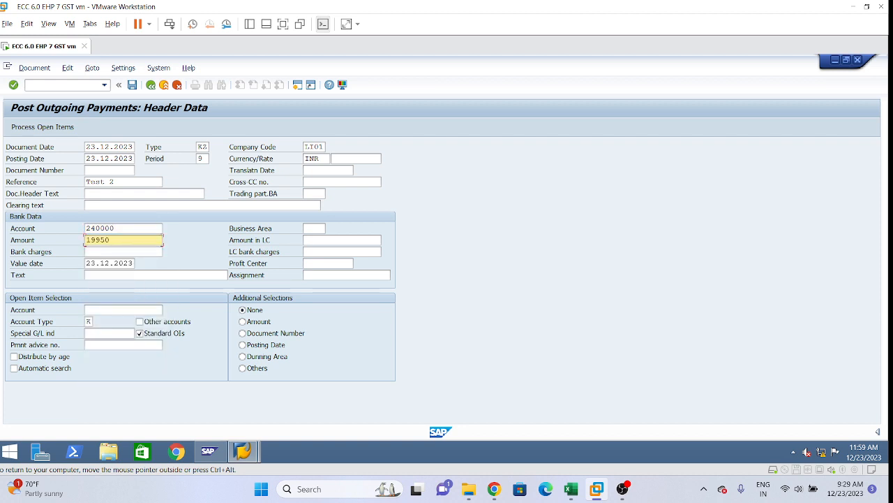
key(BackSpace)
key(BackSpace)
text(9)
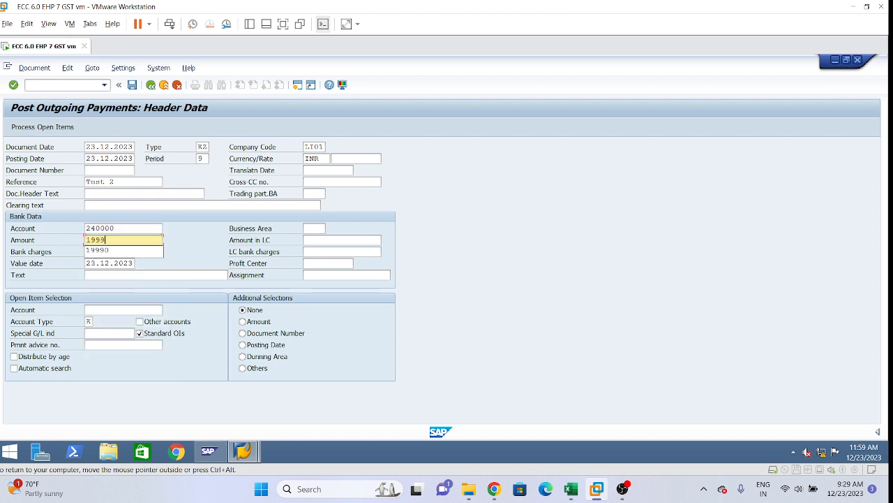
text(5)
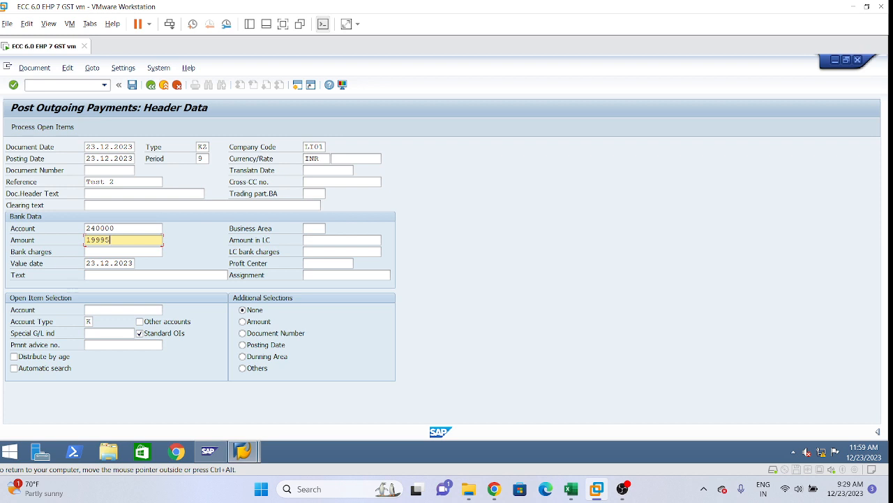
click(93, 309)
click(108, 324)
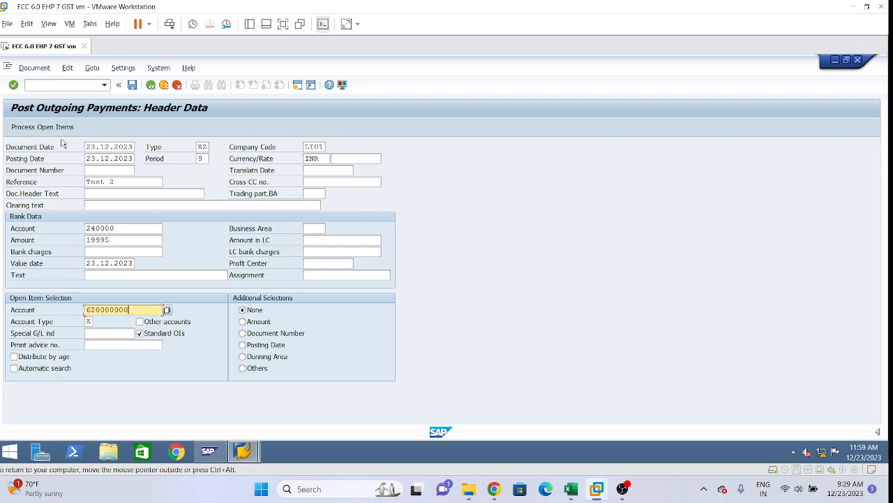
Process the vendor's open items and assign the 20,000.00 INR invoice to the 19,995.00 INR payment
click(30, 131)
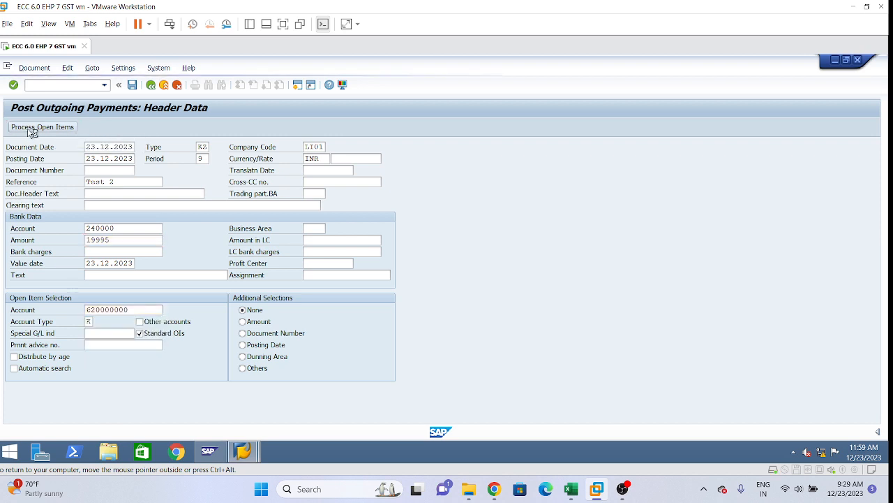
click(245, 194)
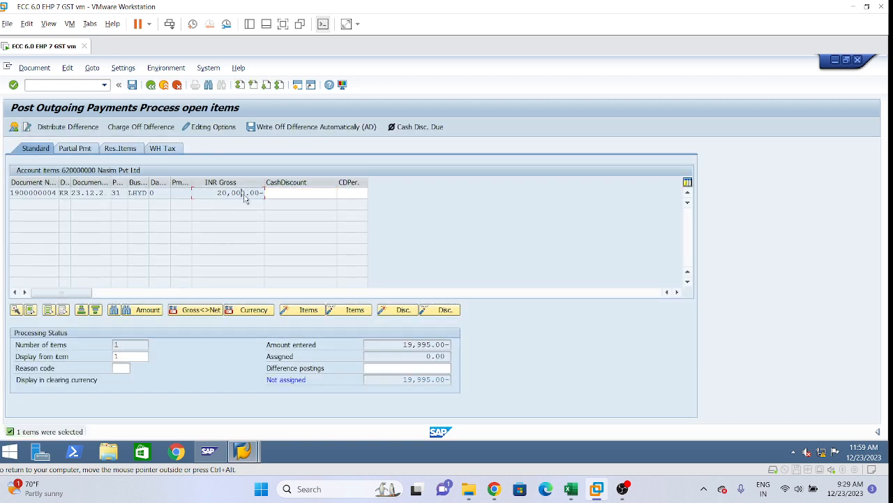
double_click(244, 196)
Simulate the outgoing payment with its payment difference line and post the document
click(34, 68)
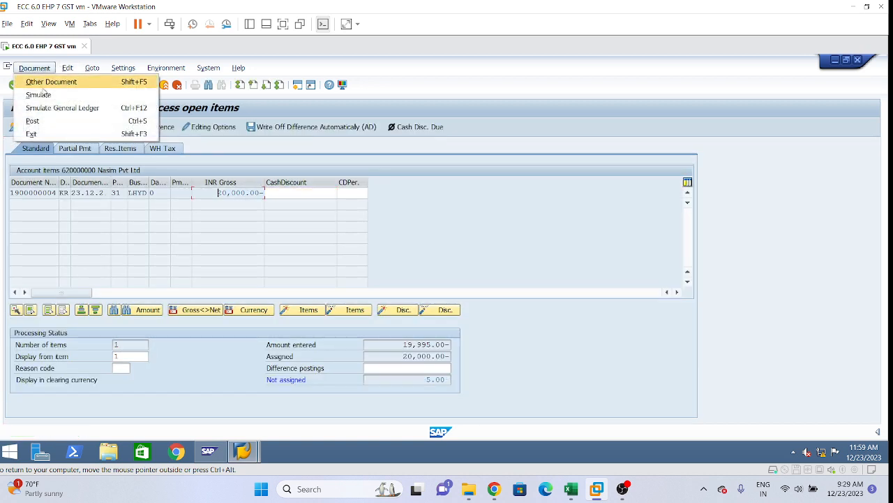
click(41, 94)
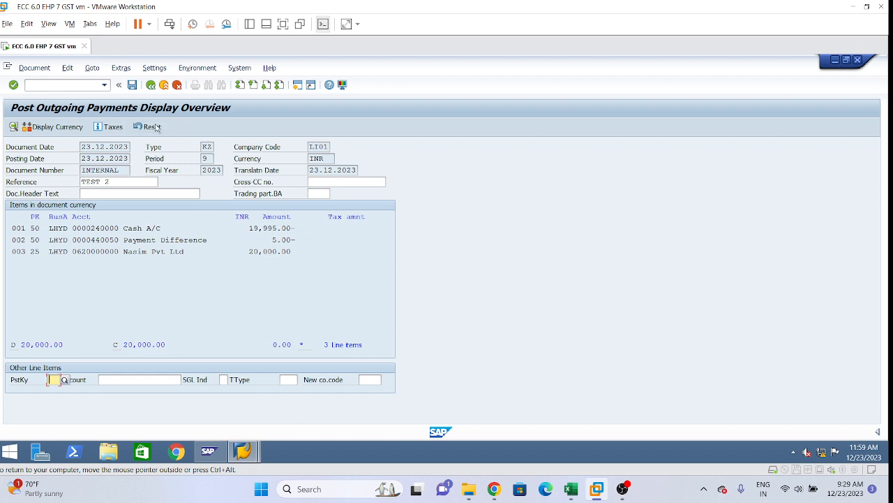
click(132, 85)
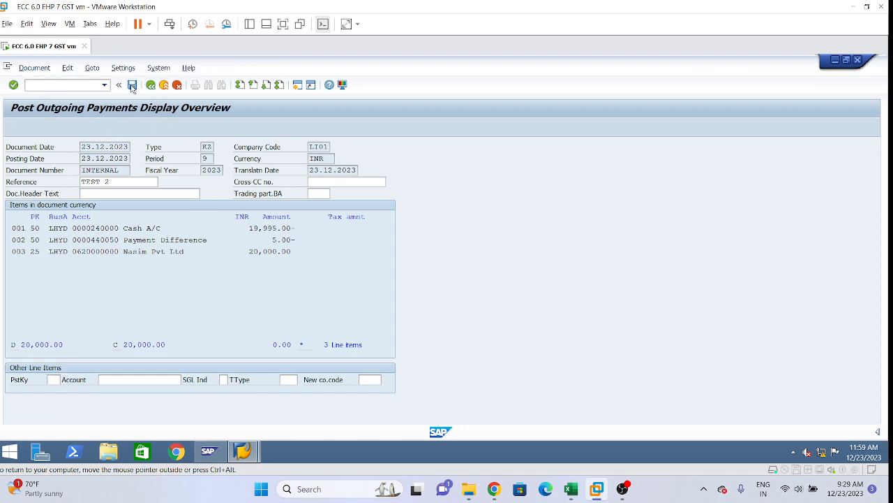
Switch to the vendor line item display session and refresh the list of items
click(242, 452)
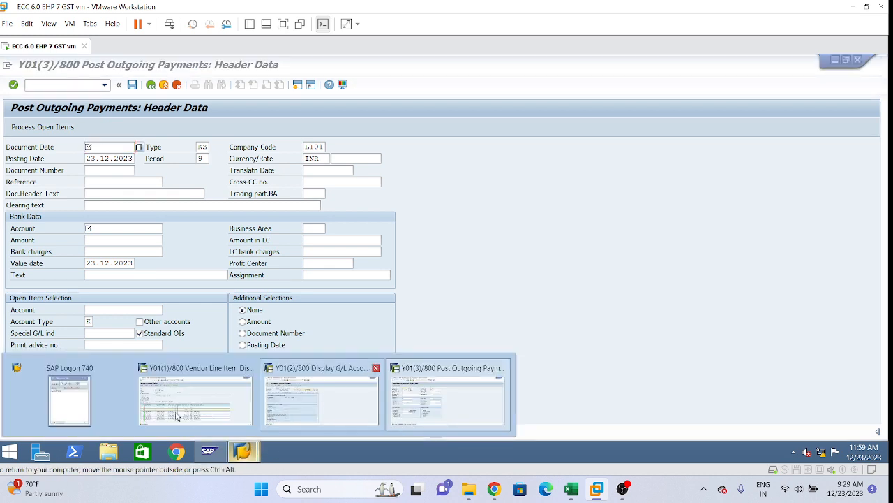
click(176, 417)
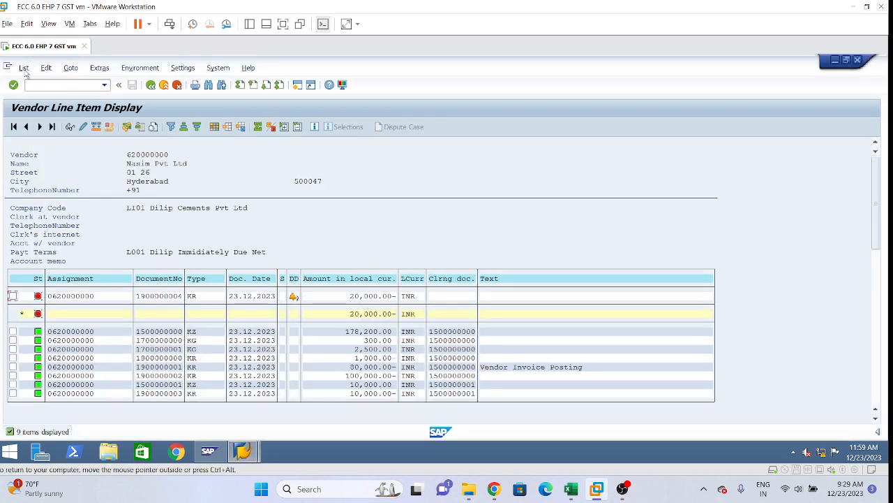
click(24, 69)
click(39, 96)
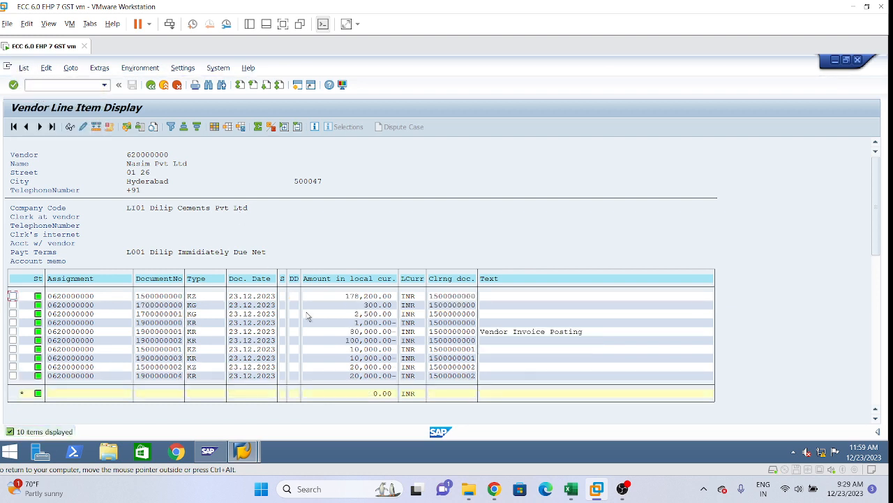
Open the document behind the cleared 20,000.00 INR payment item and examine its data entry and general ledger views
double_click(157, 374)
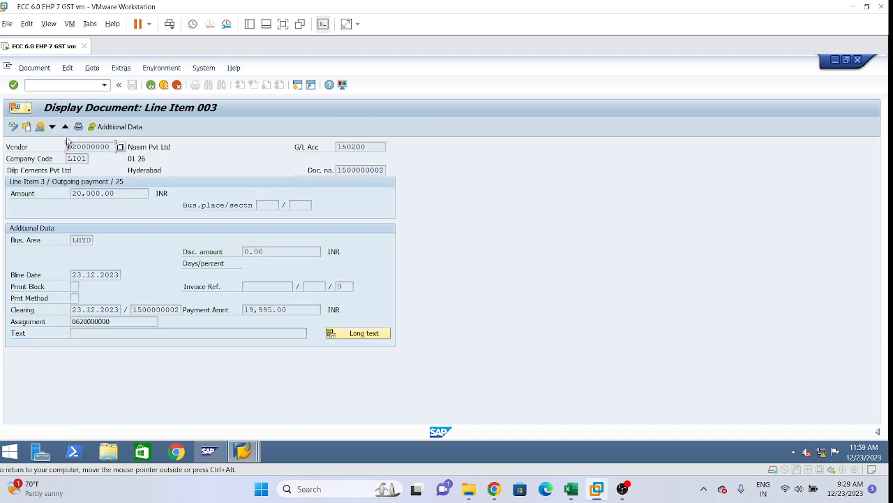
click(39, 127)
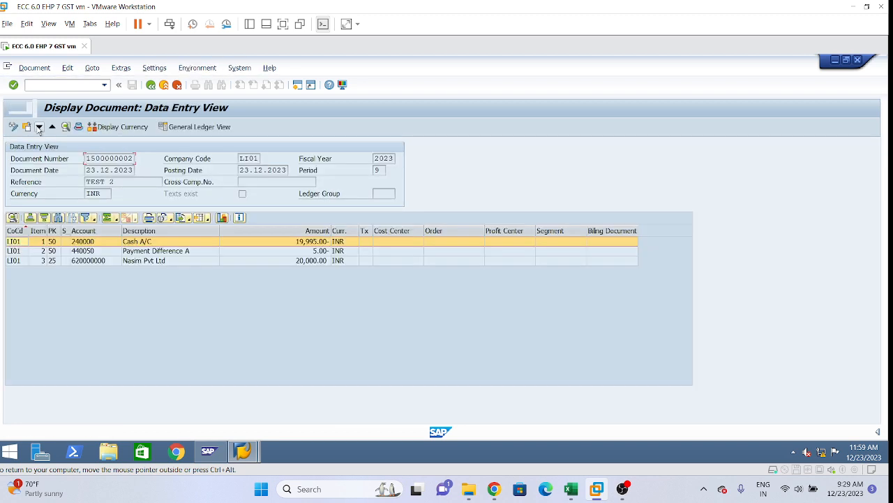
click(315, 254)
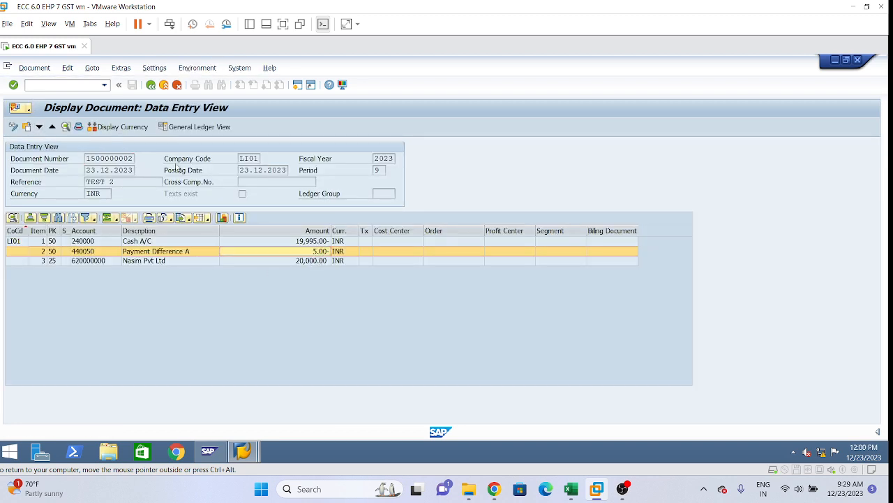
click(196, 131)
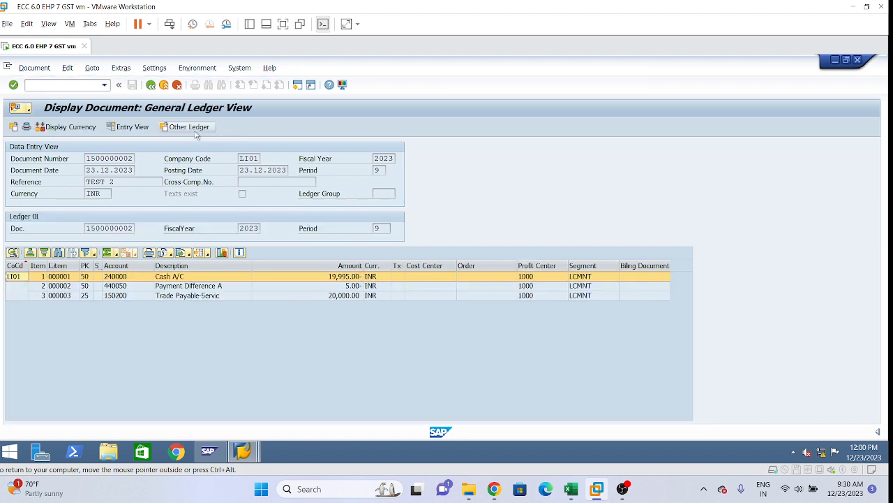
click(116, 296)
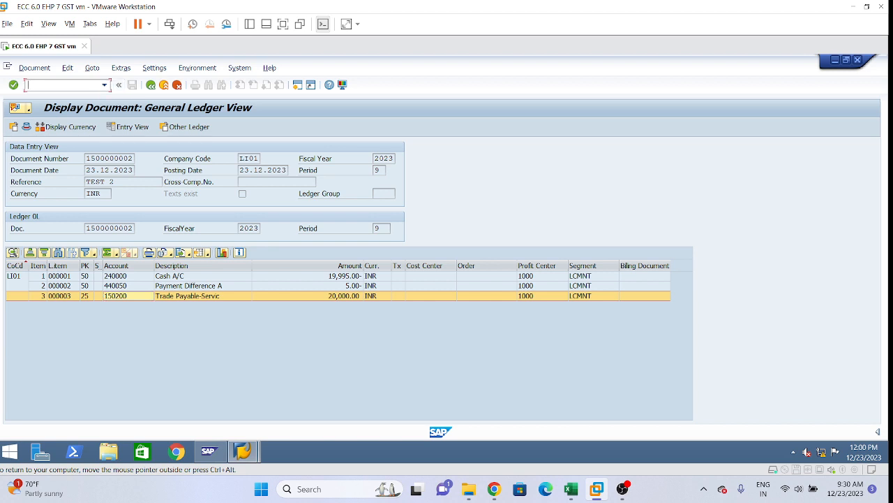
Open the FI tolerance groups for users with transaction OBA4
text(/noba4)
key(Return)
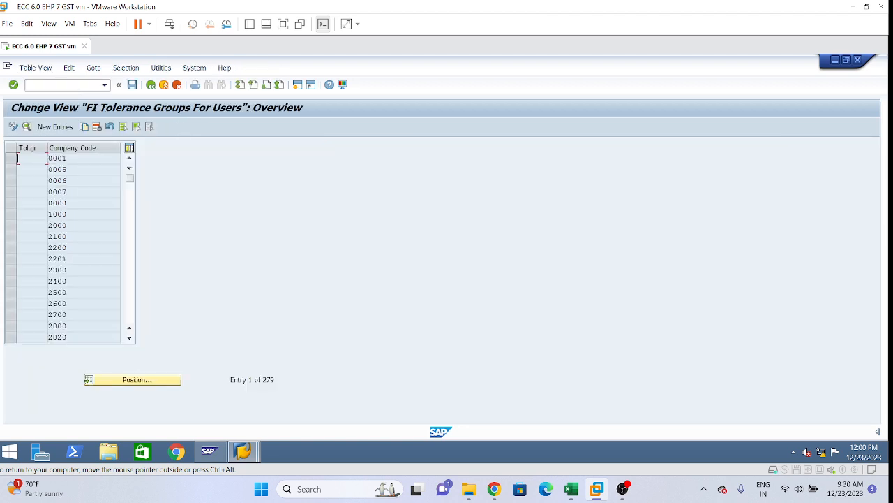
click(133, 381)
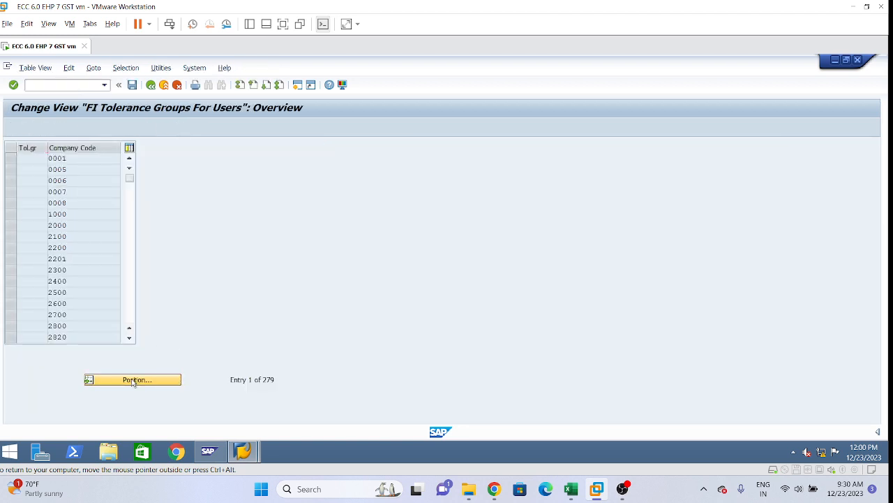
text(xgrp)
key(Return)
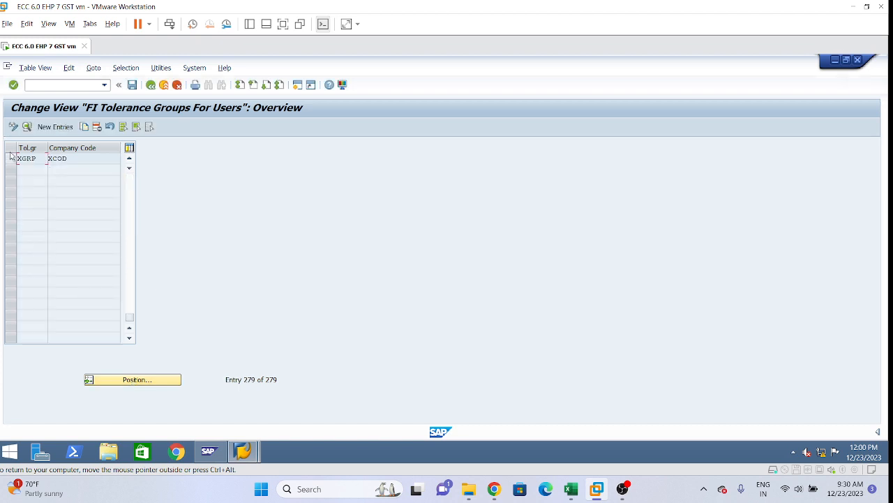
Position the tolerance group list by company code, open the LI01 entry's details and examine its permitted payment differences
click(135, 381)
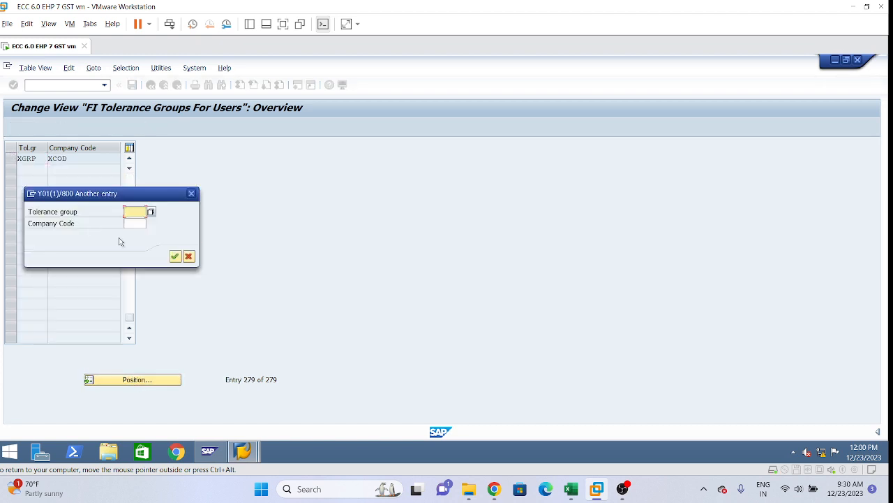
click(135, 224)
text(li)
key(Return)
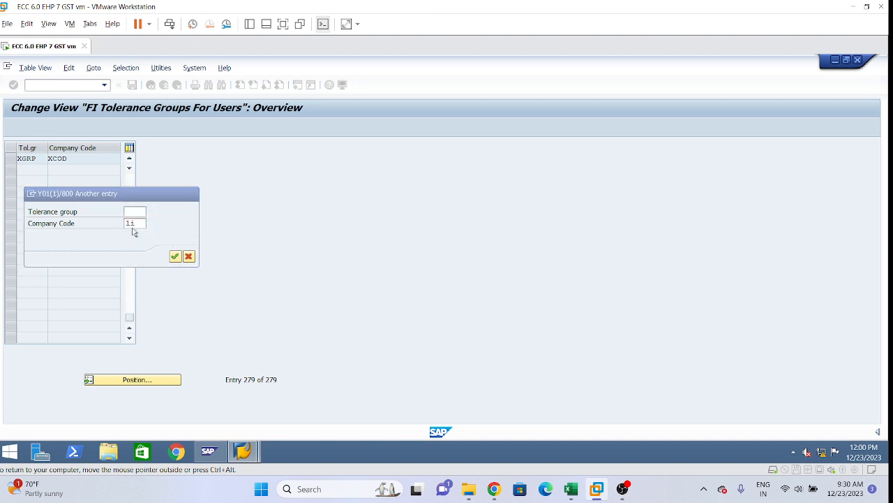
click(12, 159)
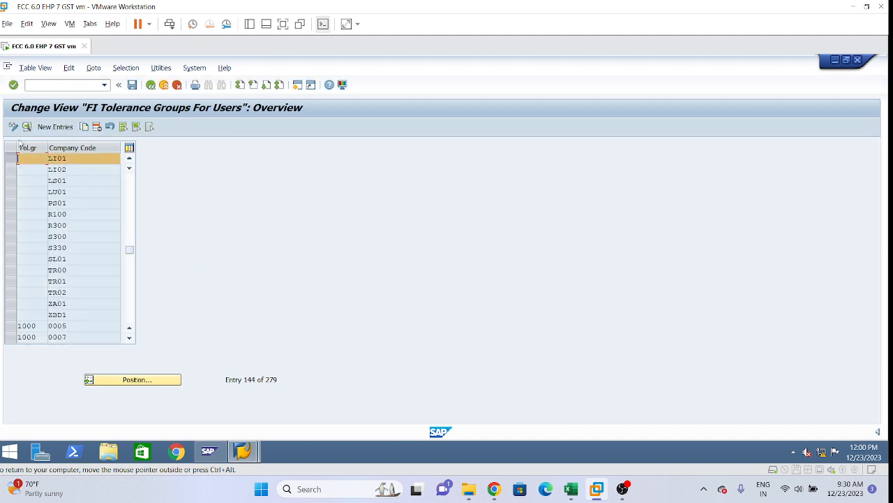
click(28, 128)
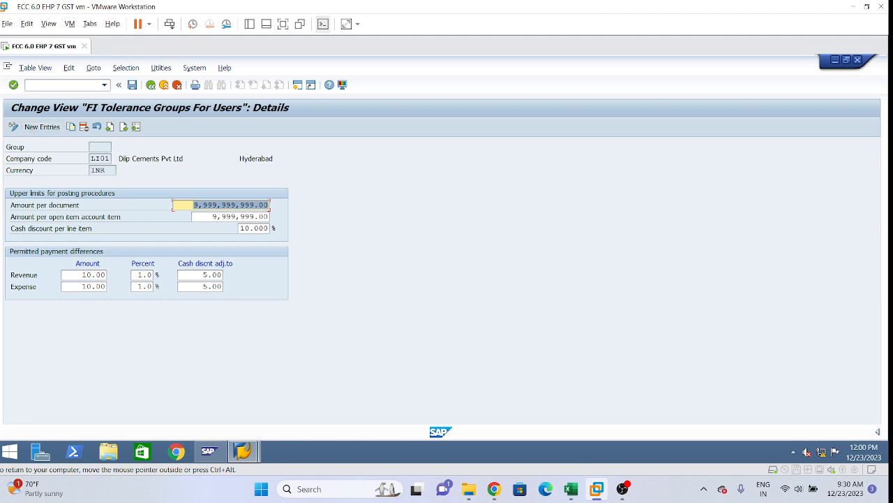
click(86, 274)
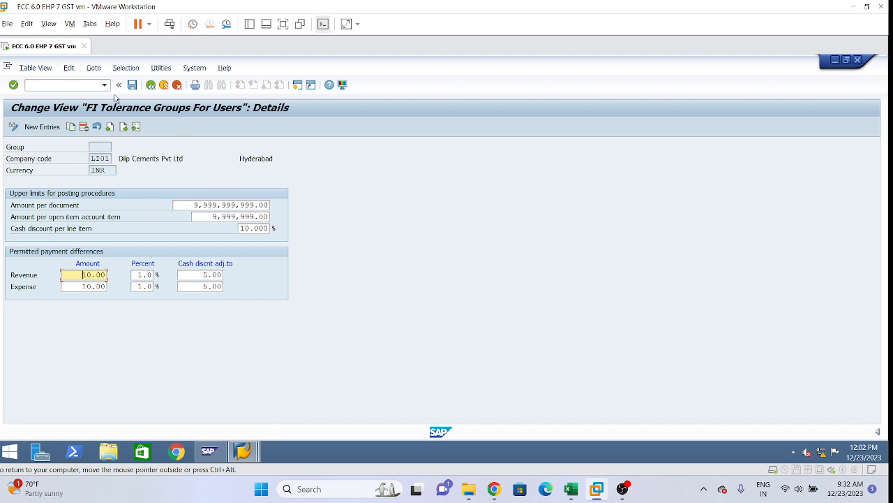
Suspend the ECC 6.0 EHP 7 GST virtual machine and switch to OBS
click(63, 85)
text(/n)
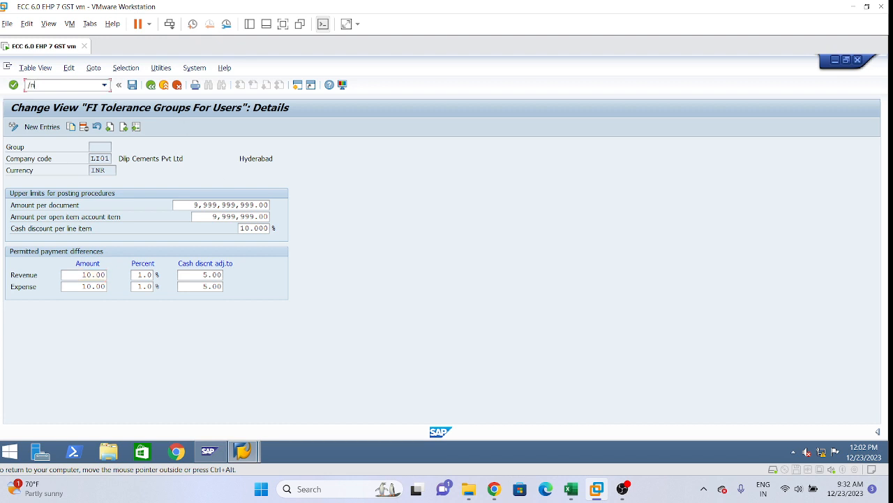
click(137, 23)
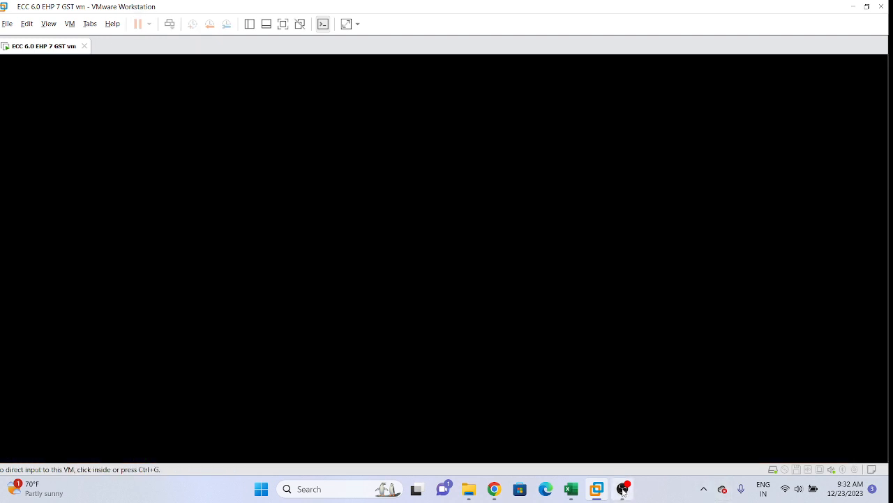
click(623, 488)
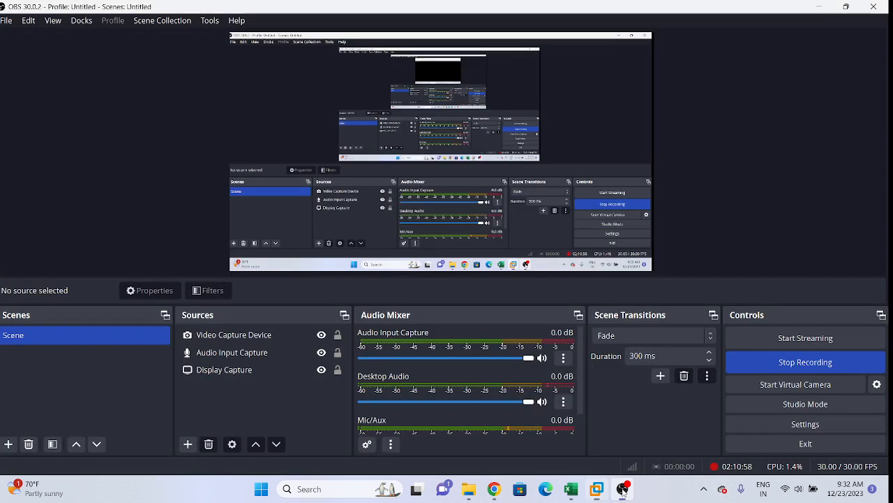